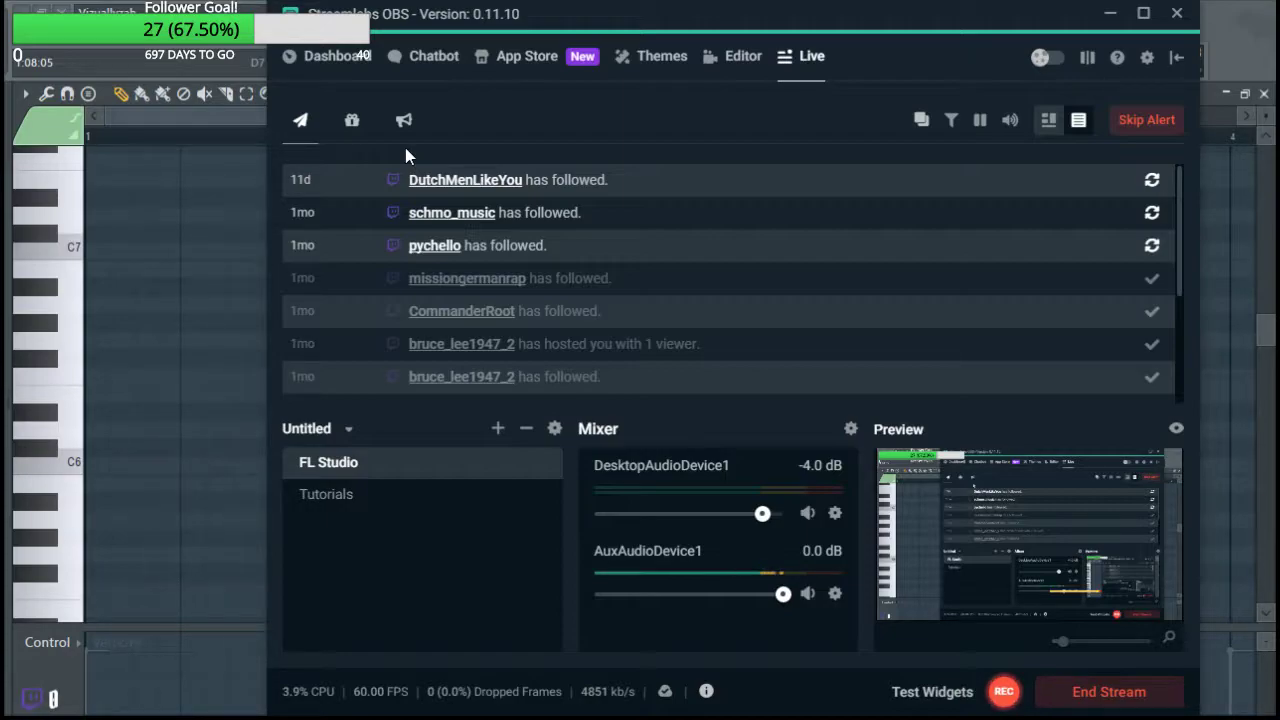
Switch from the streaming software to FL Studio and show the playlist.
left_click(1110, 14)
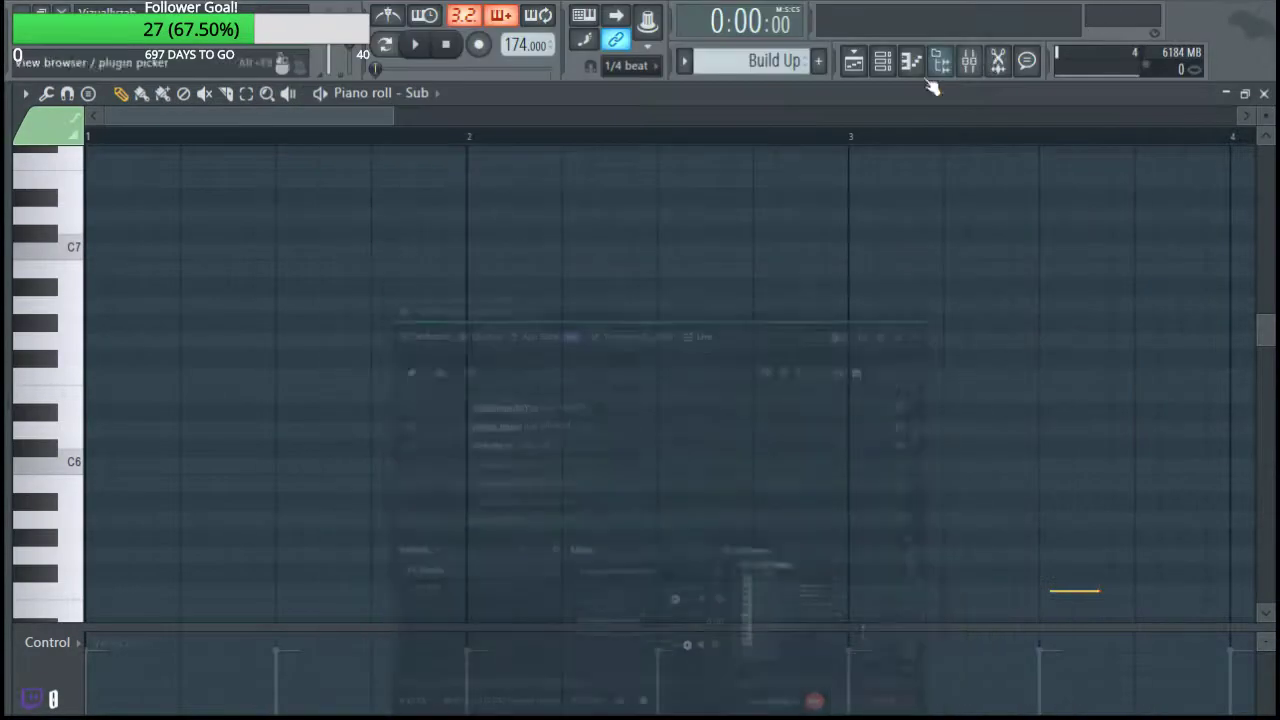
left_click(853, 61)
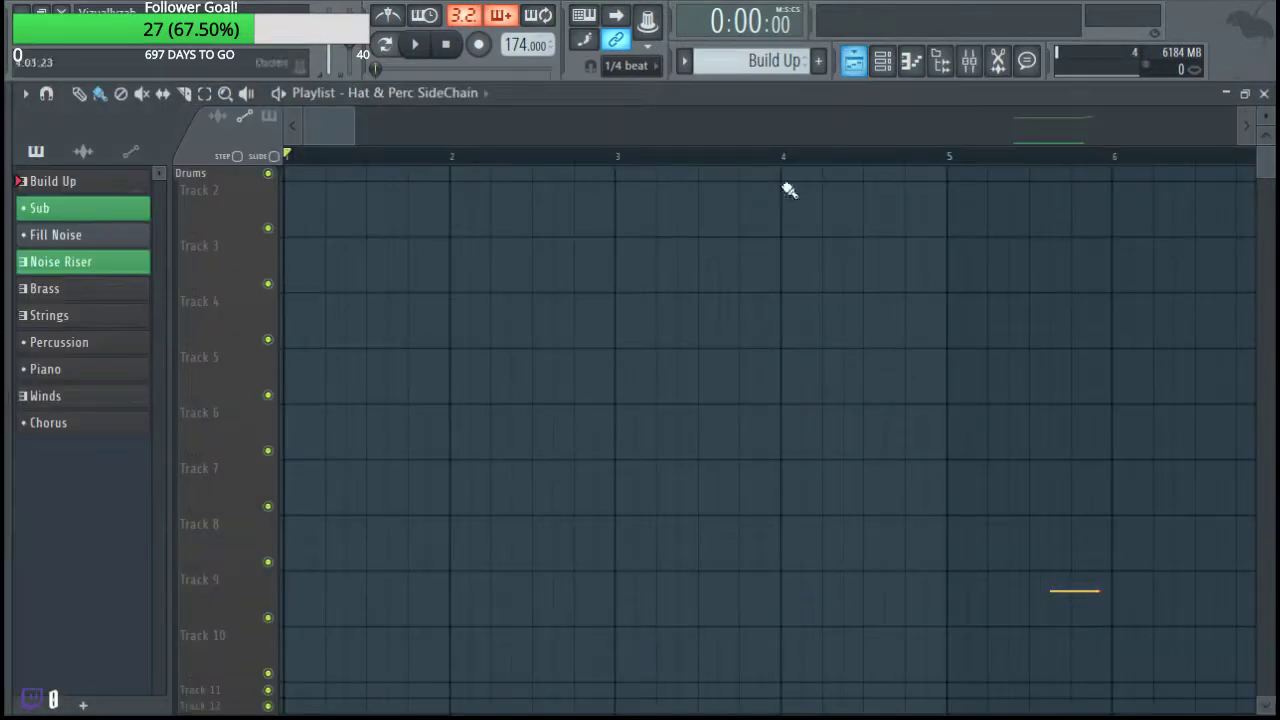
left_click(33, 39)
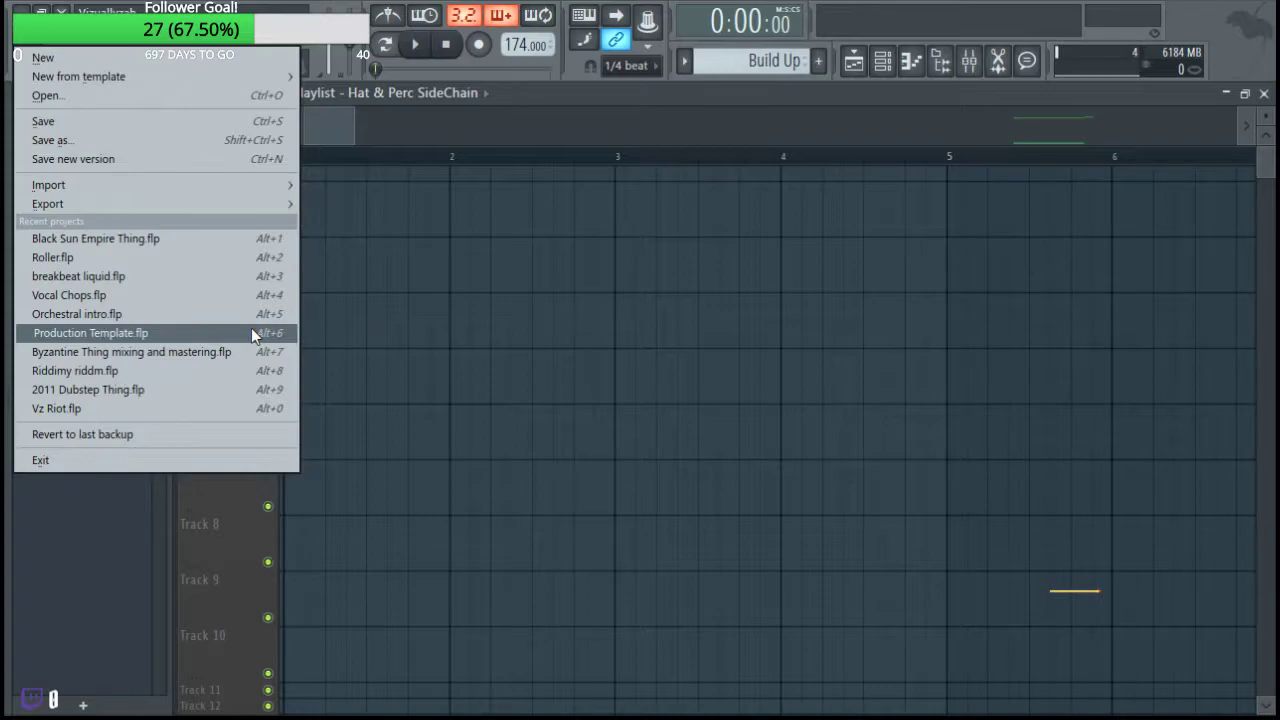
left_click(1092, 481)
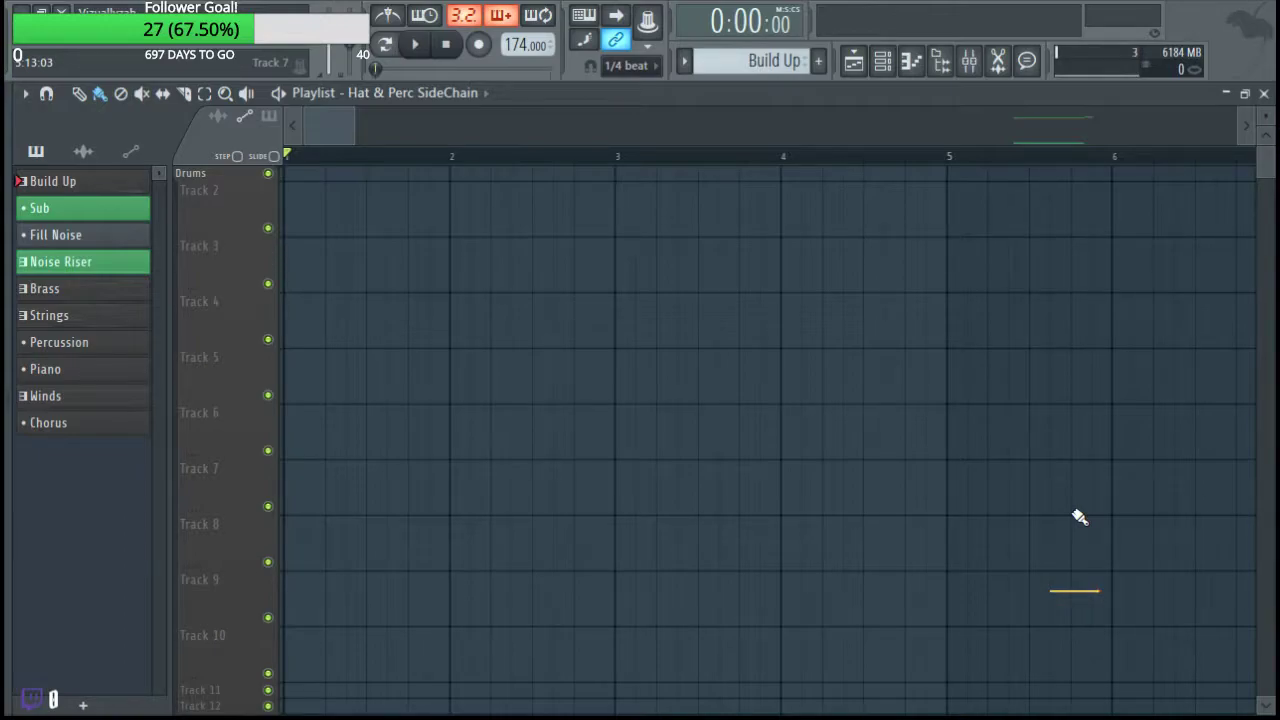
Examine the playlist's track layout from the drums down to the Synths group.
scroll(668, 664, "down", 4)
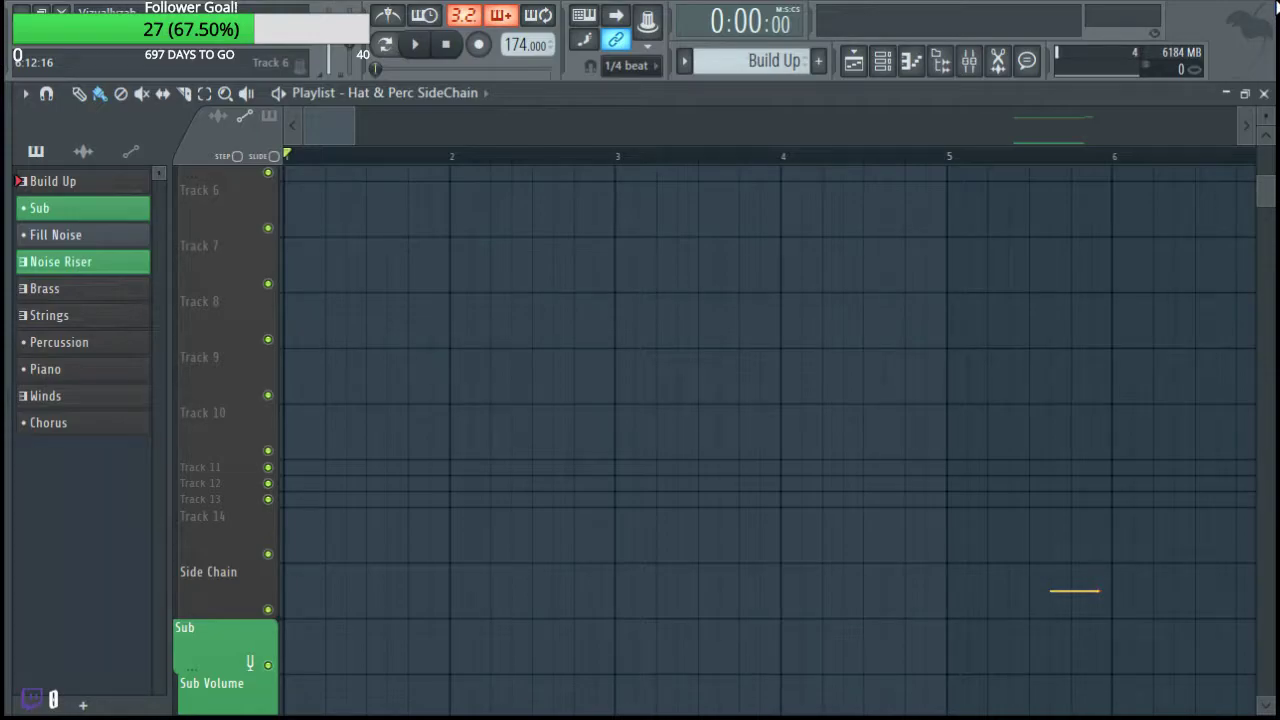
scroll(696, 684, "down", 5)
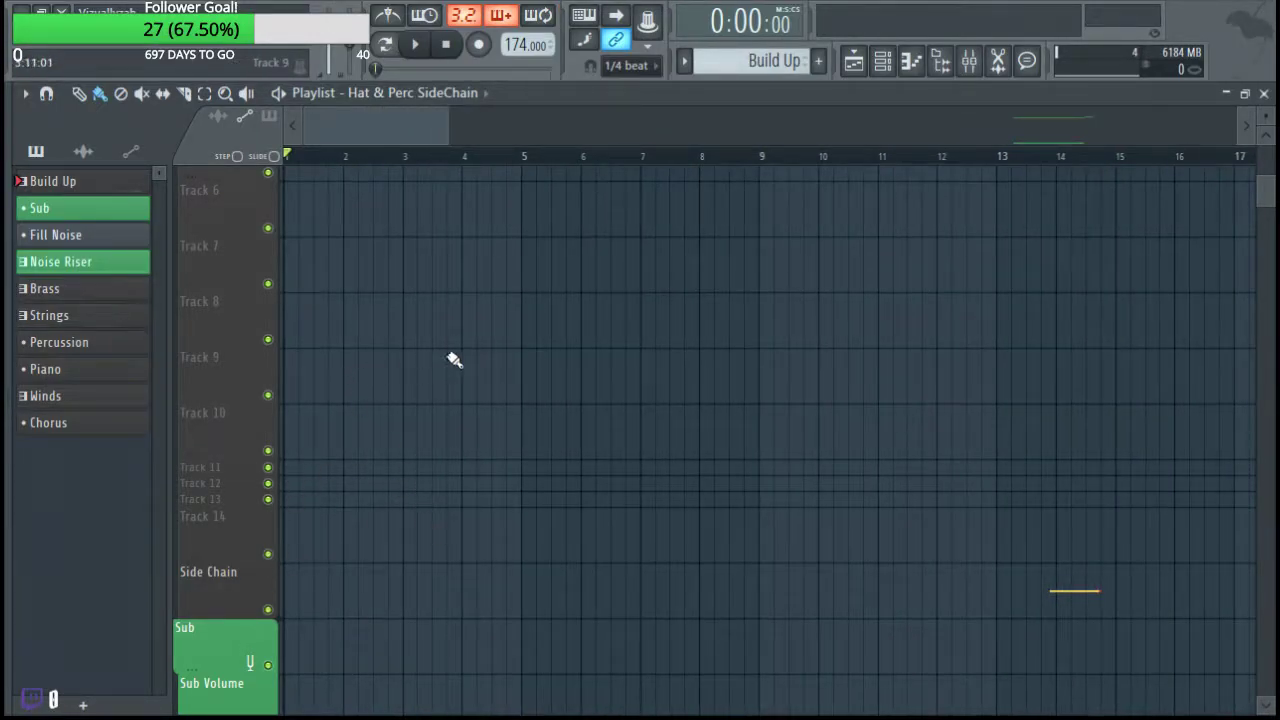
scroll(252, 517, "up", 2)
scroll(262, 512, "down", 3)
scroll(294, 566, "down", 8)
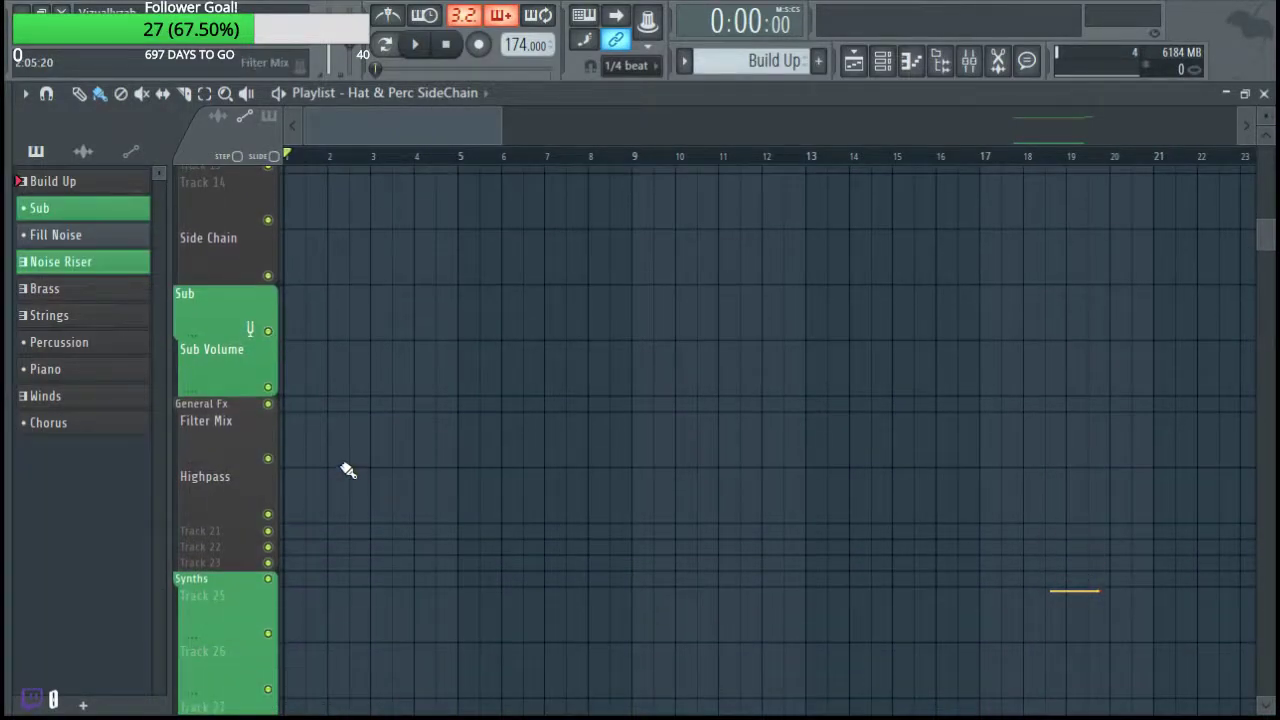
scroll(430, 428, "down", 4)
scroll(600, 310, "up", 3)
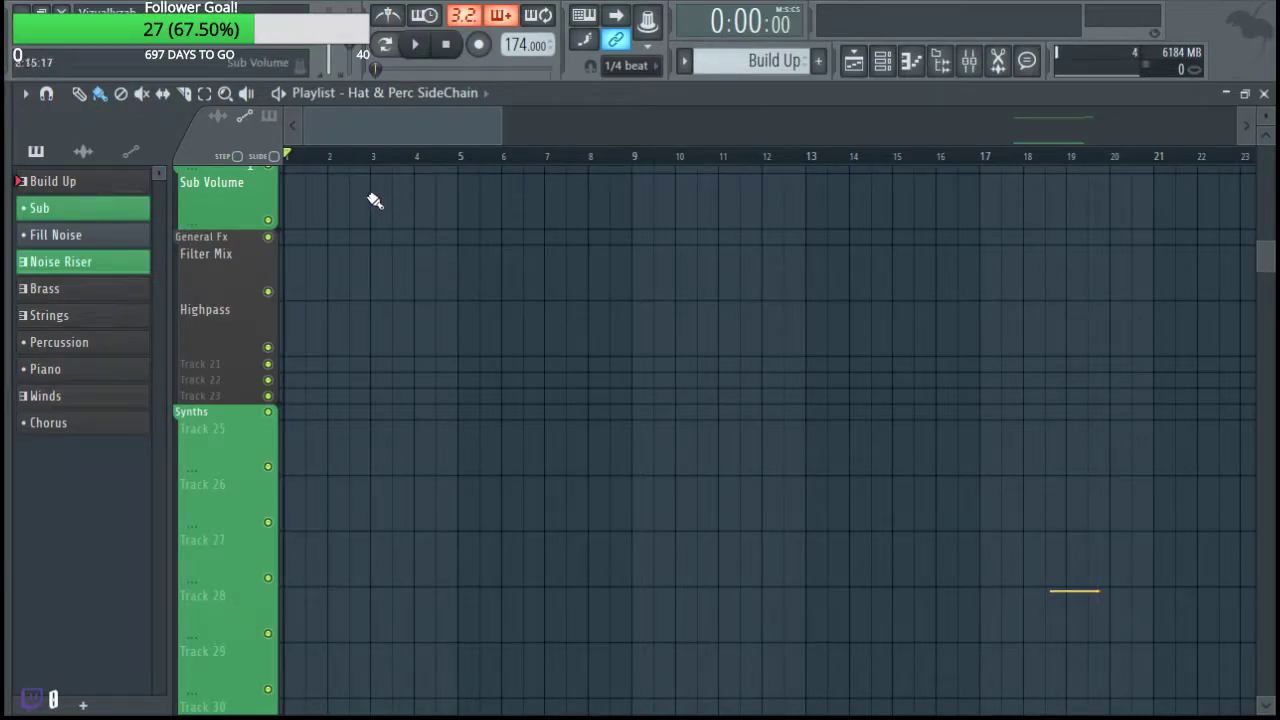
left_click(884, 60)
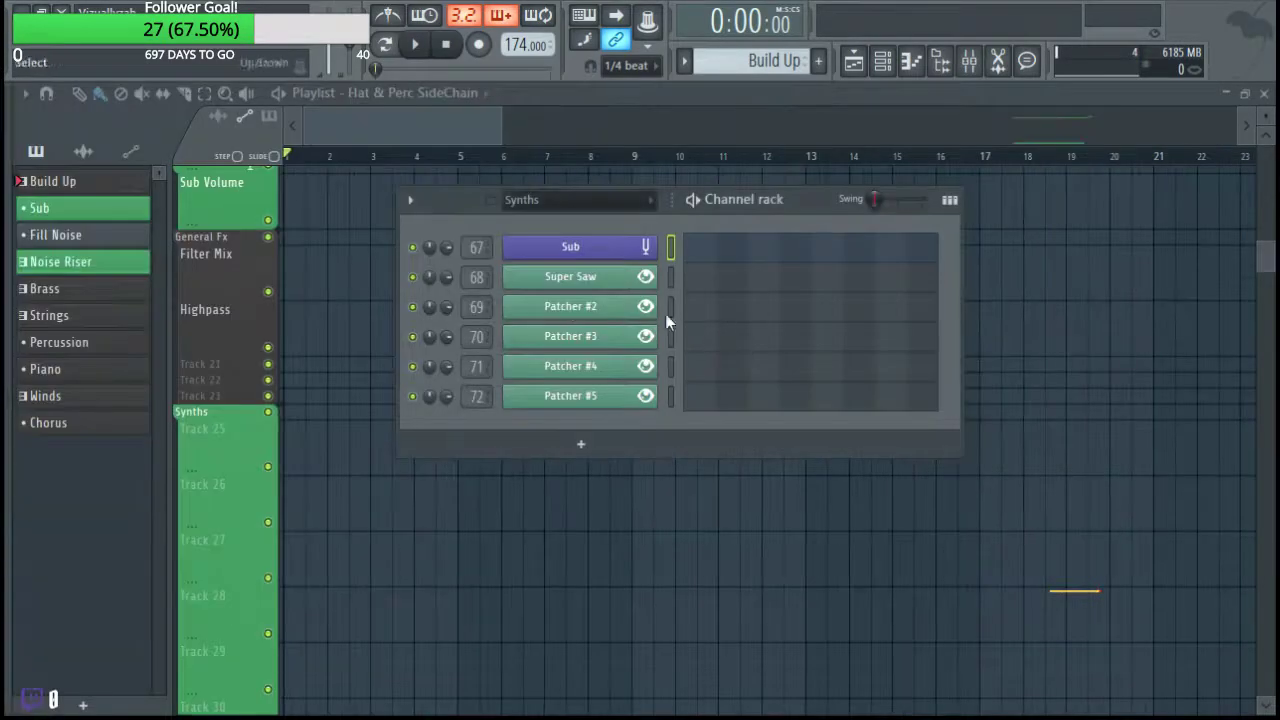
right_click(340, 220)
left_click(16, 38)
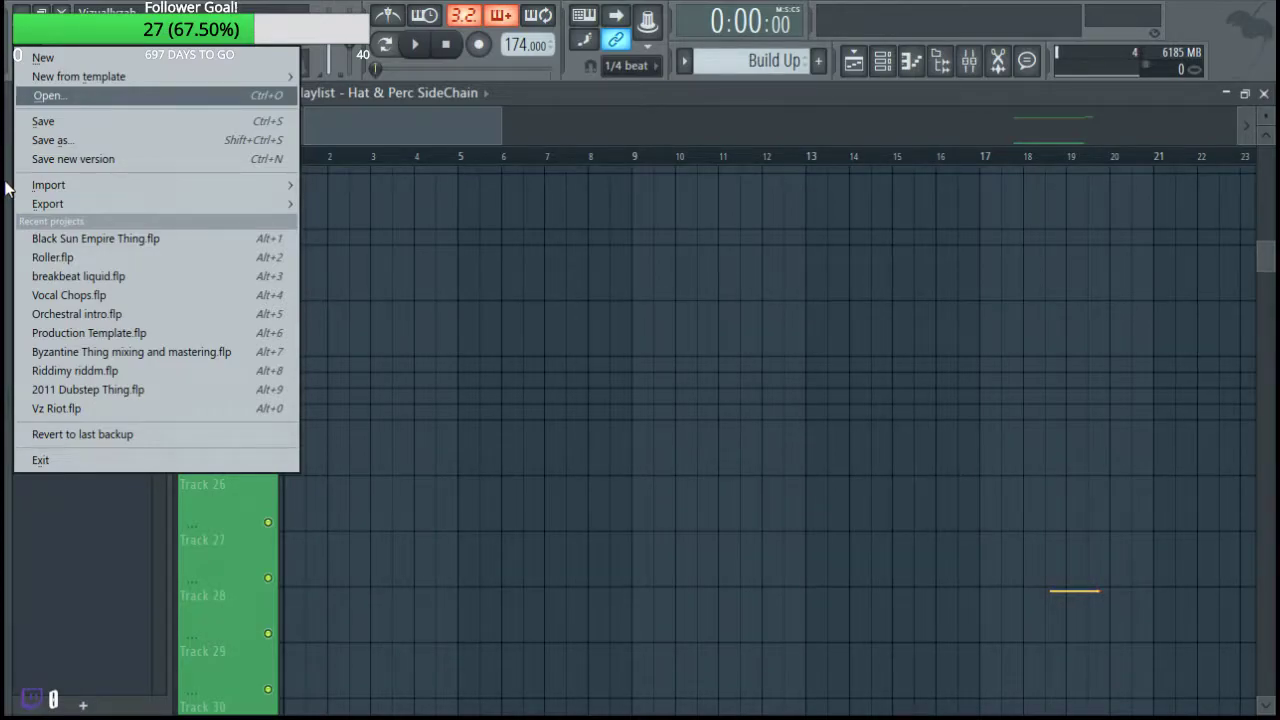
left_click(866, 675)
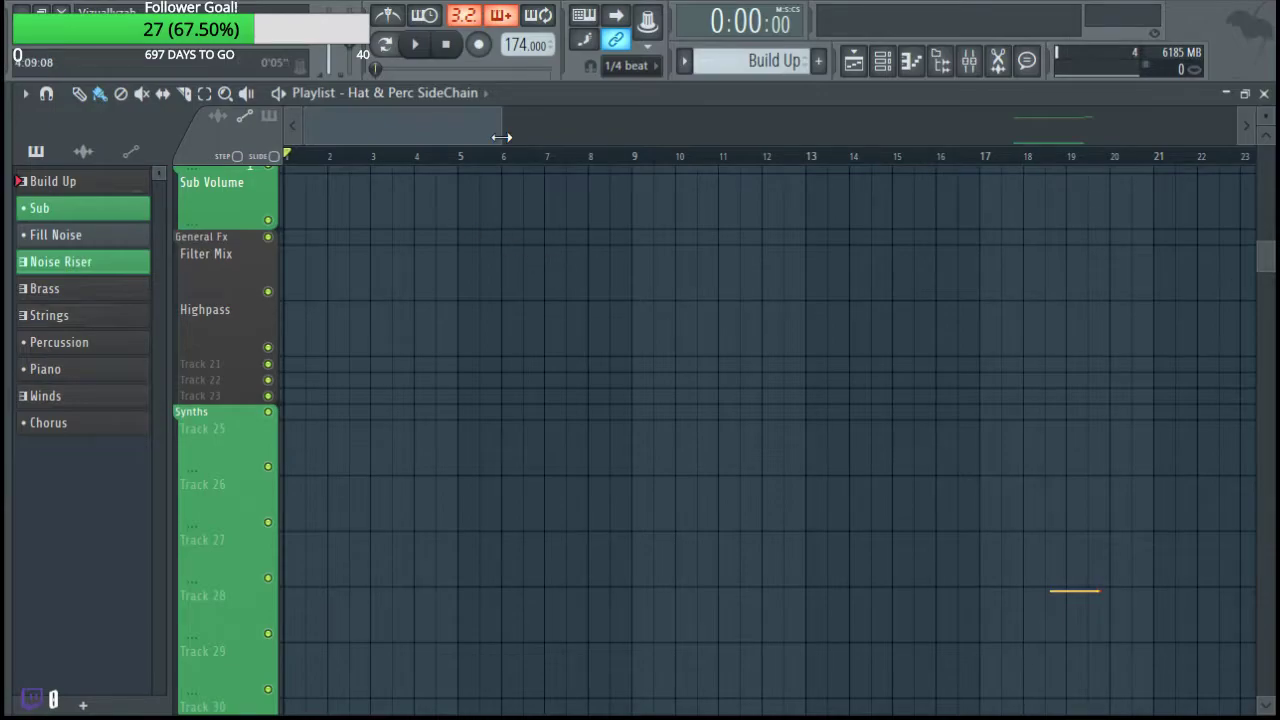
Open the Patcher #2 channel of the Synths group and move its window fully into view.
left_click(870, 66)
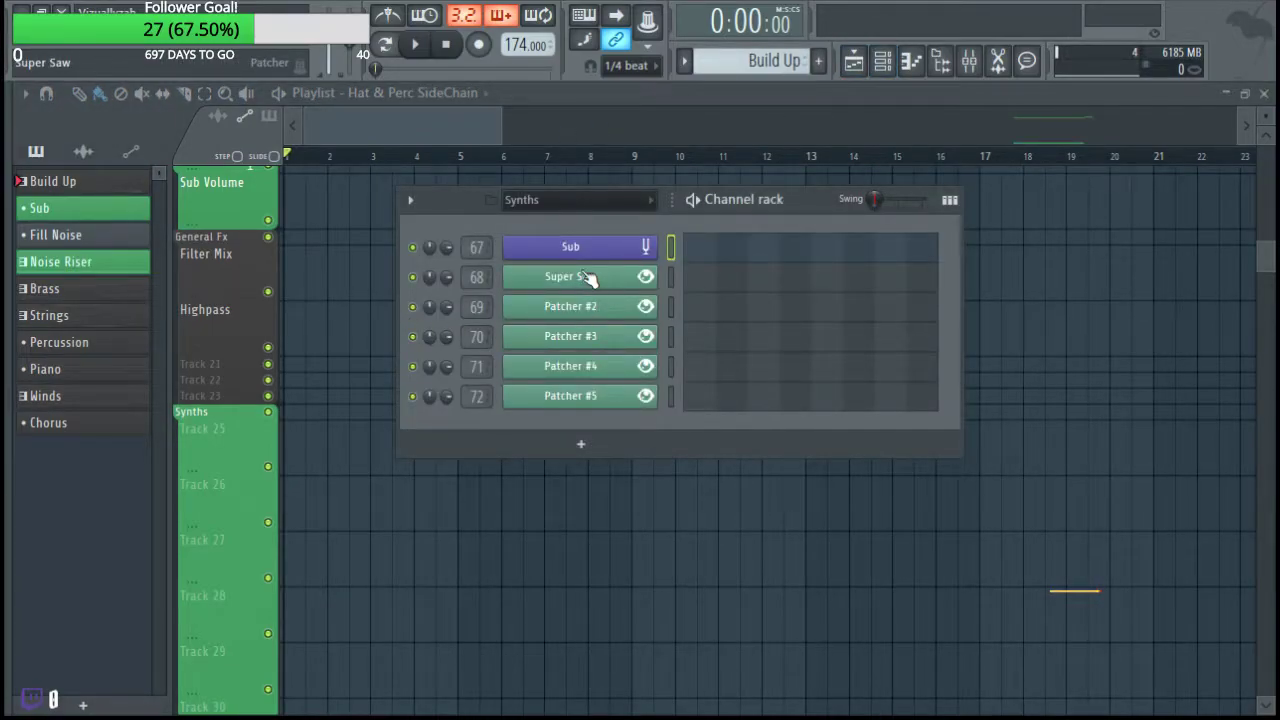
left_click(604, 316)
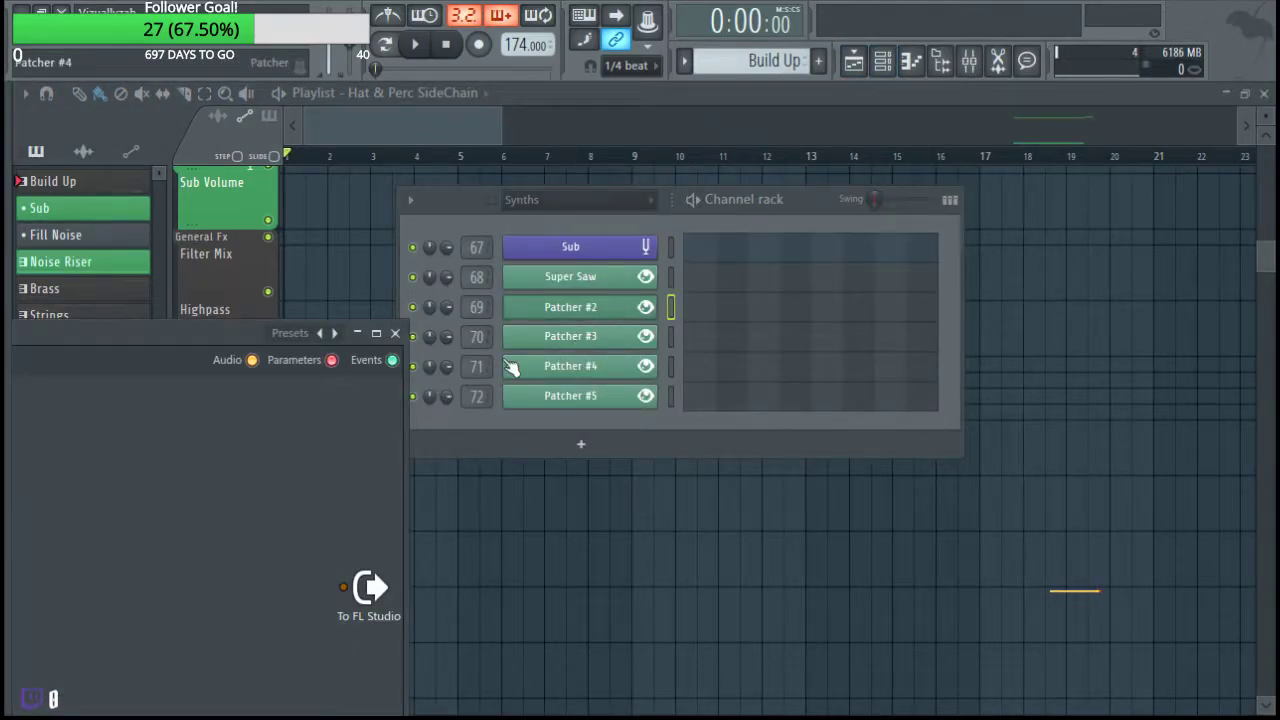
left_click_drag(224, 333, 746, 219)
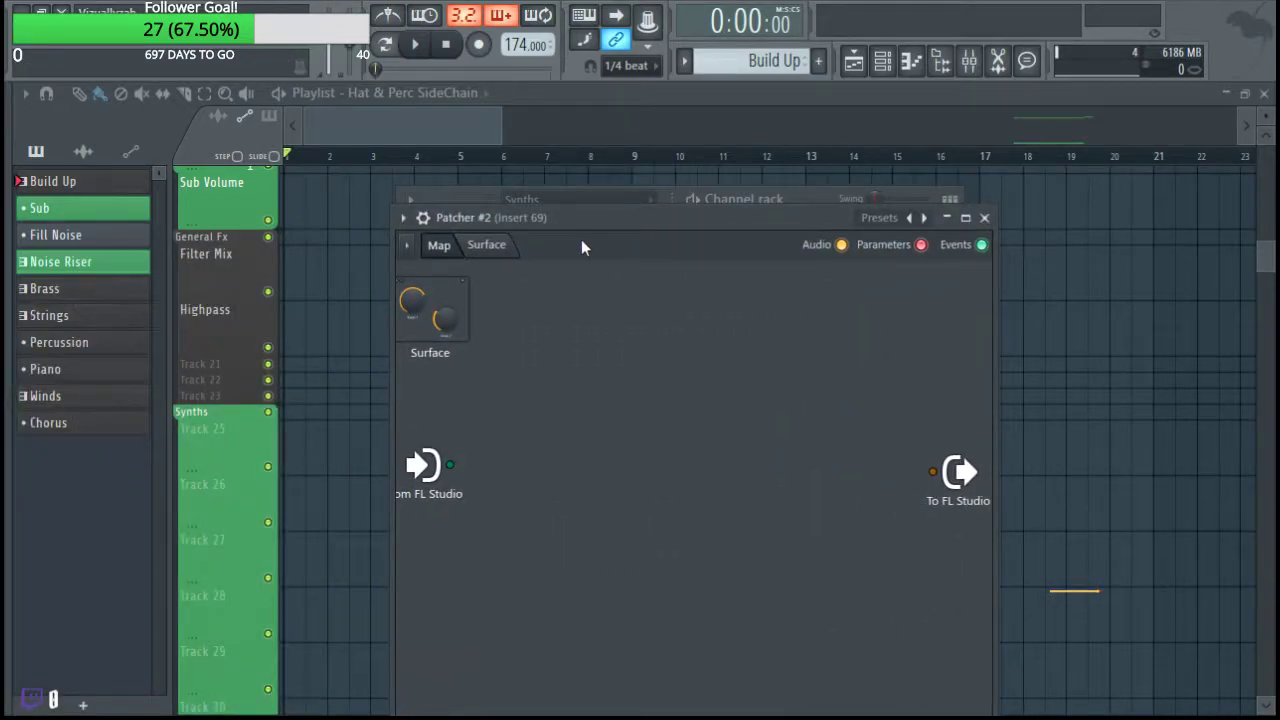
Show the sample browser and look through the Impacts folder inside Mine > FX.
key("alt+F8")
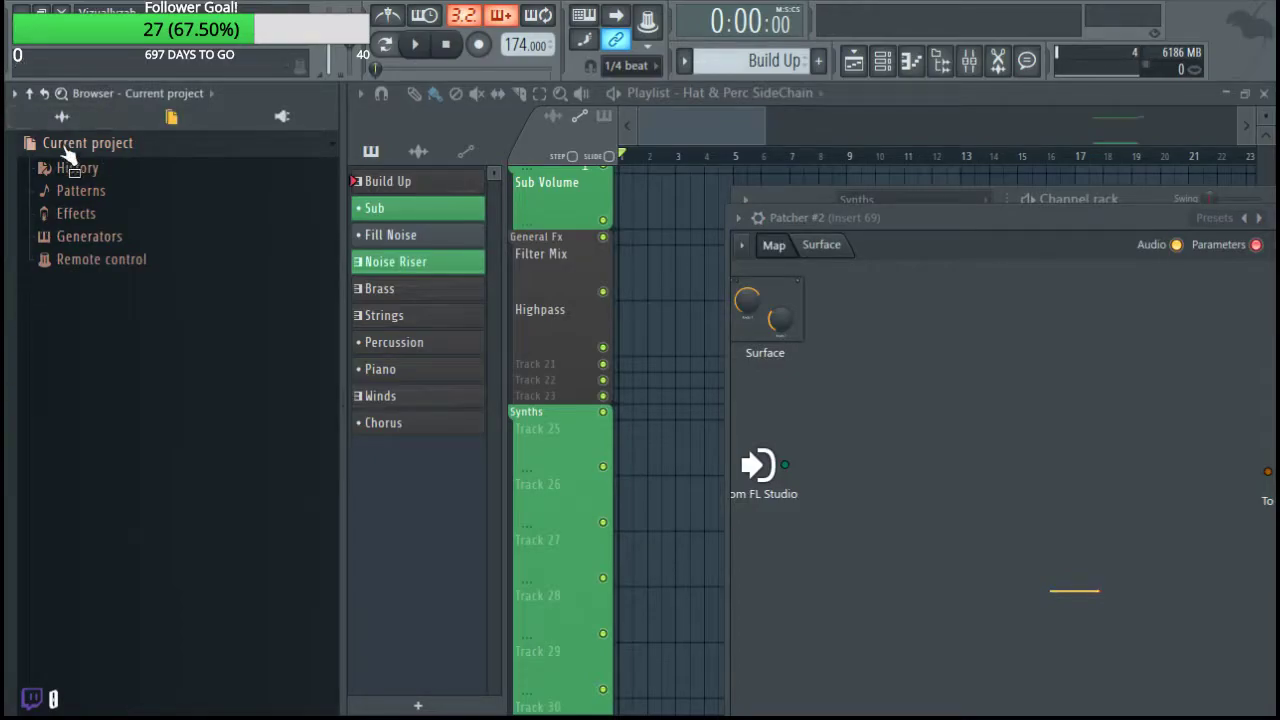
left_click(55, 117)
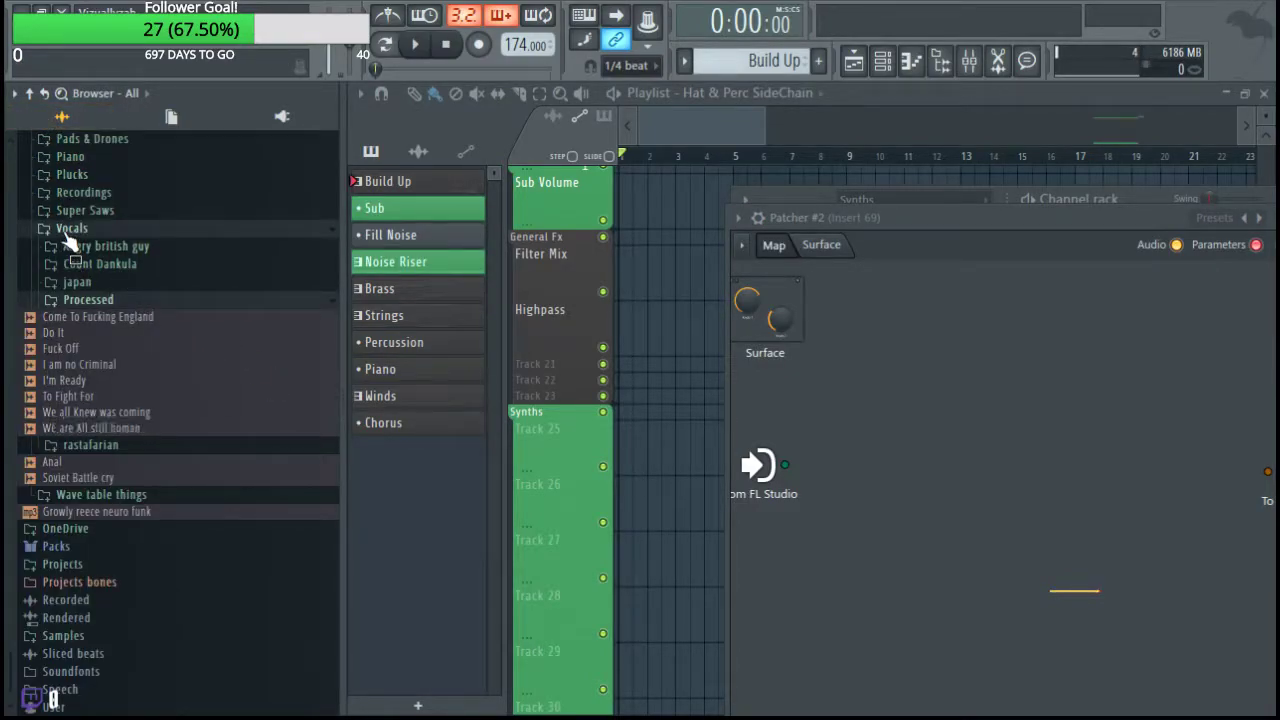
left_click(62, 230)
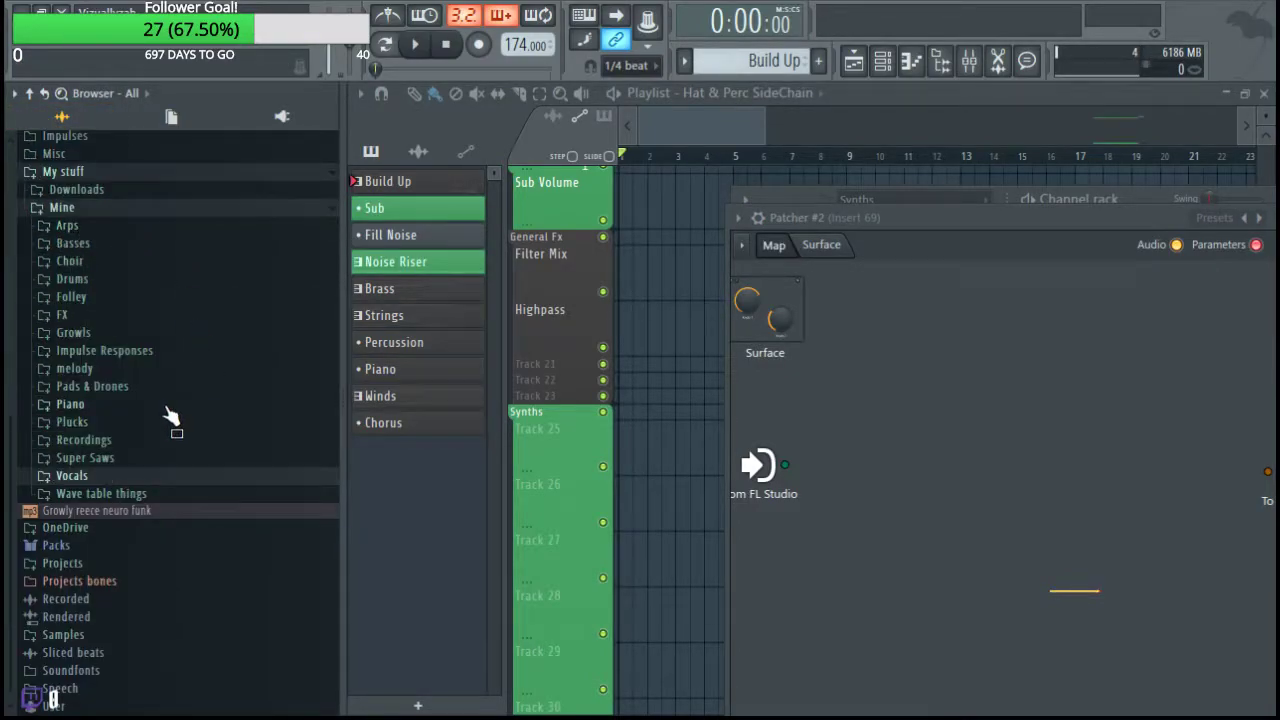
left_click(110, 316)
left_click(120, 336)
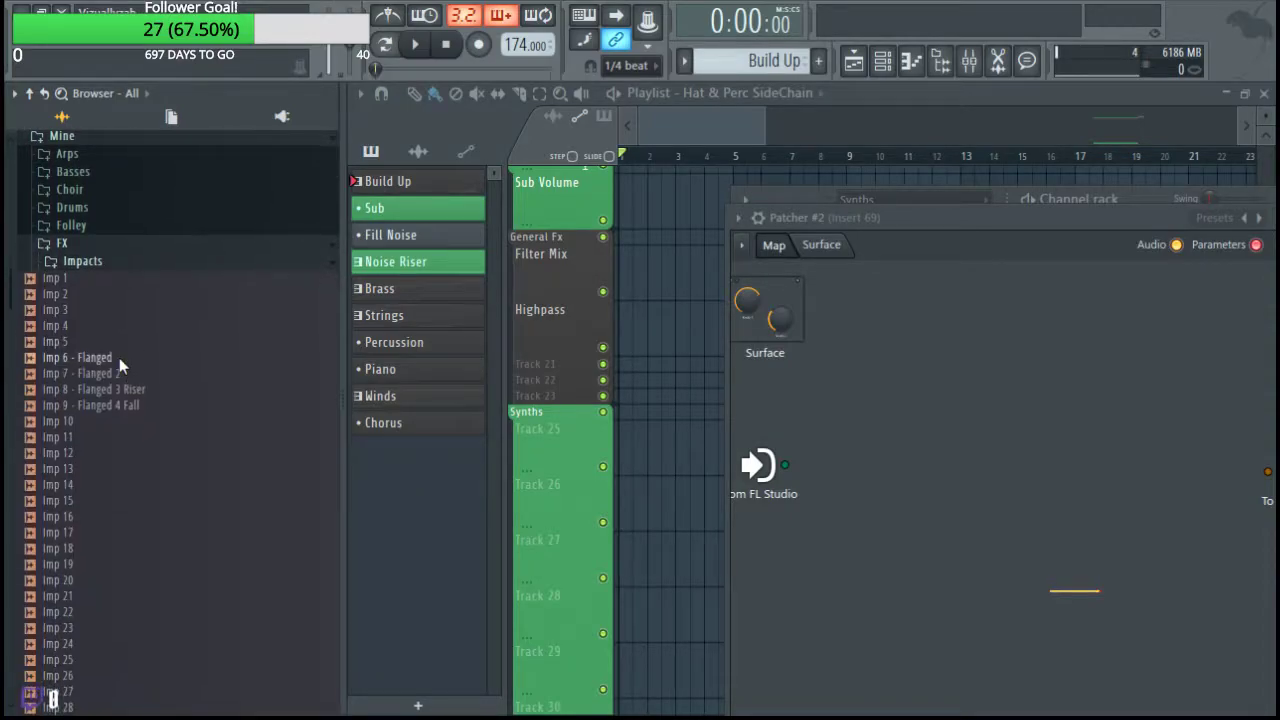
Open the Risers folder inside FX and look into its Noise Risers subfolder.
scroll(107, 476, "down", 5)
left_click(106, 463)
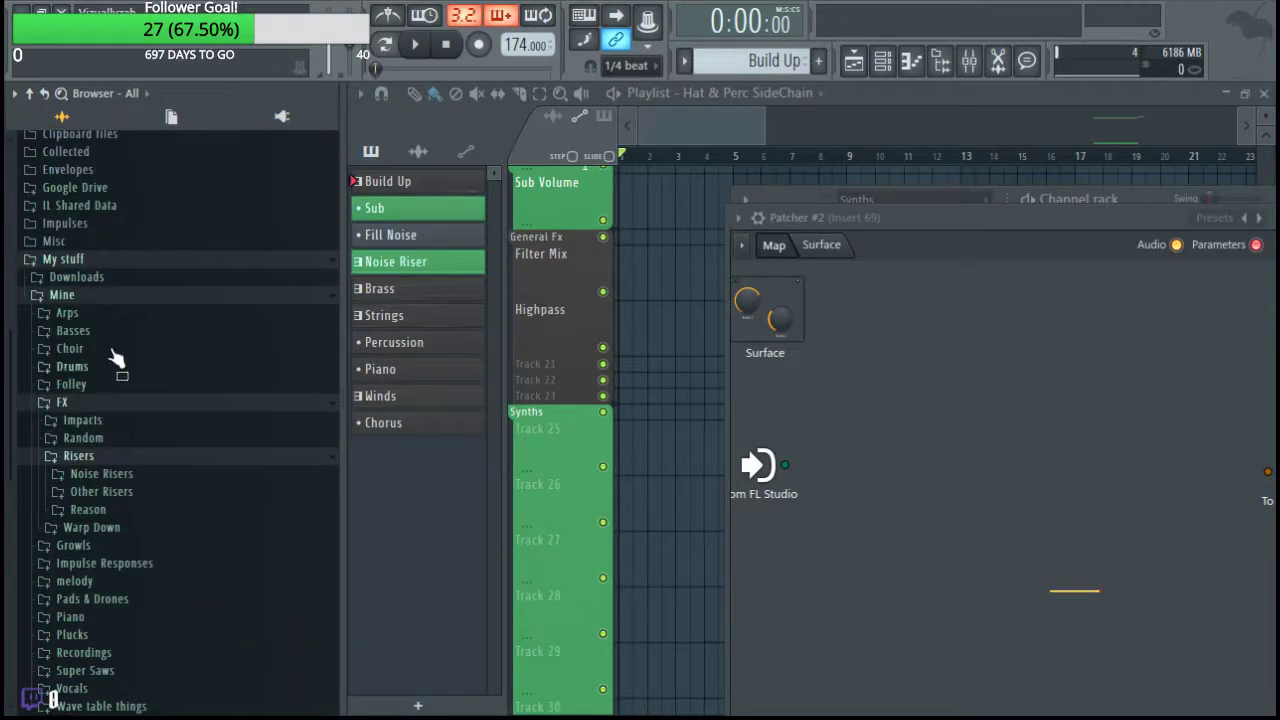
left_click(120, 476)
left_click(125, 475)
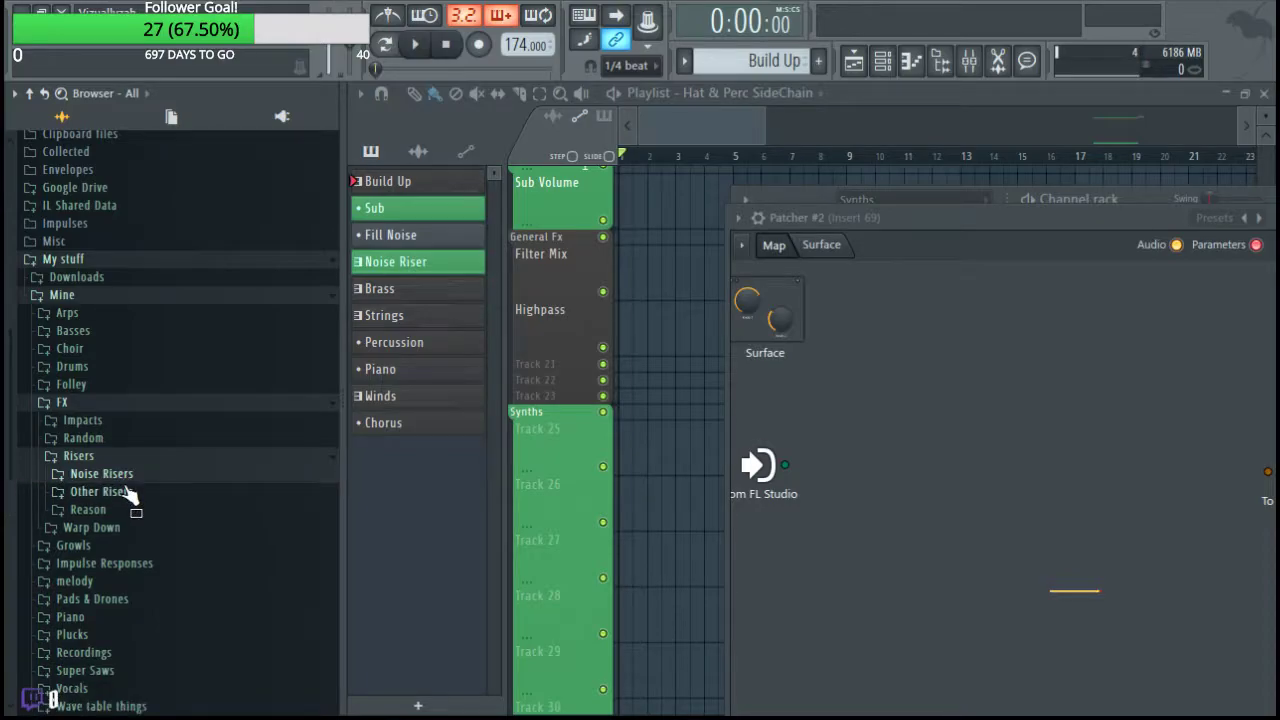
Preview the Rise 3, Rise 5, Rise_1 and Rise 6 samples in the Other Risers folder.
left_click(128, 491)
left_click(126, 526)
left_click(116, 557)
left_click(114, 588)
left_click(114, 576)
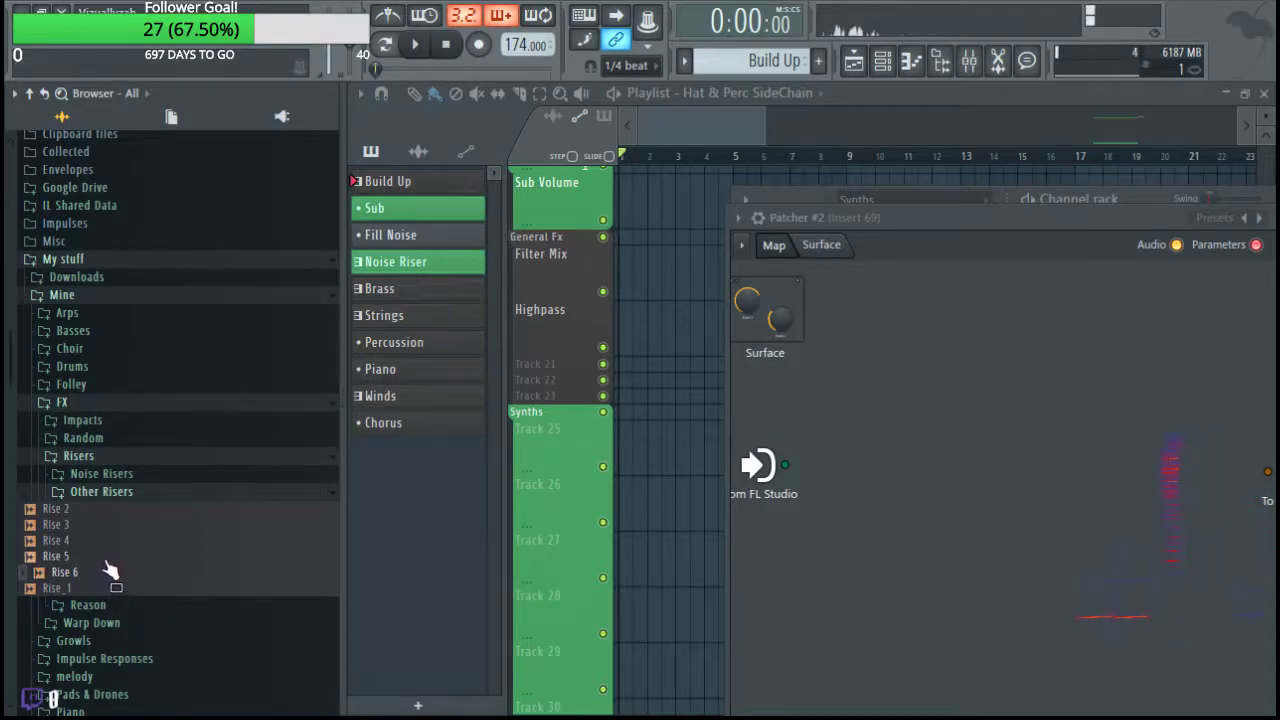
Look through the Reason folder inside Risers, including its Kong subfolder.
left_click(92, 493)
left_click(88, 511)
left_click(86, 527)
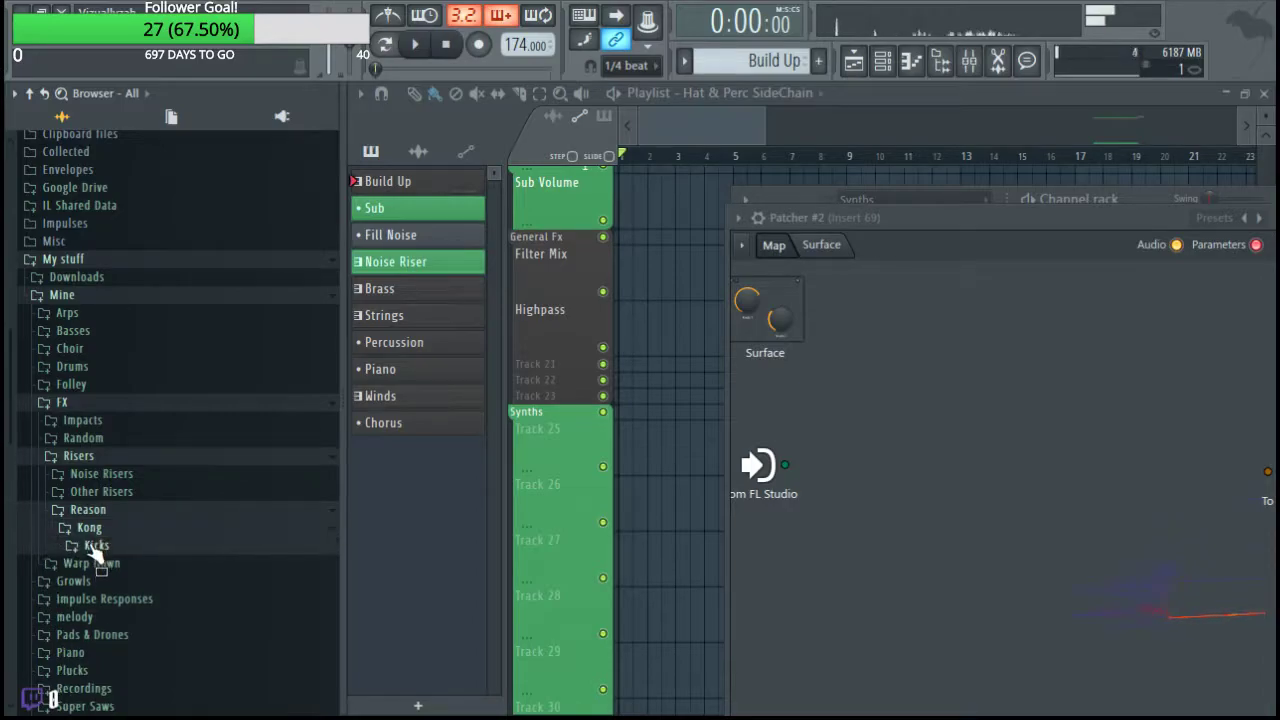
right_click(88, 521)
left_click(95, 526)
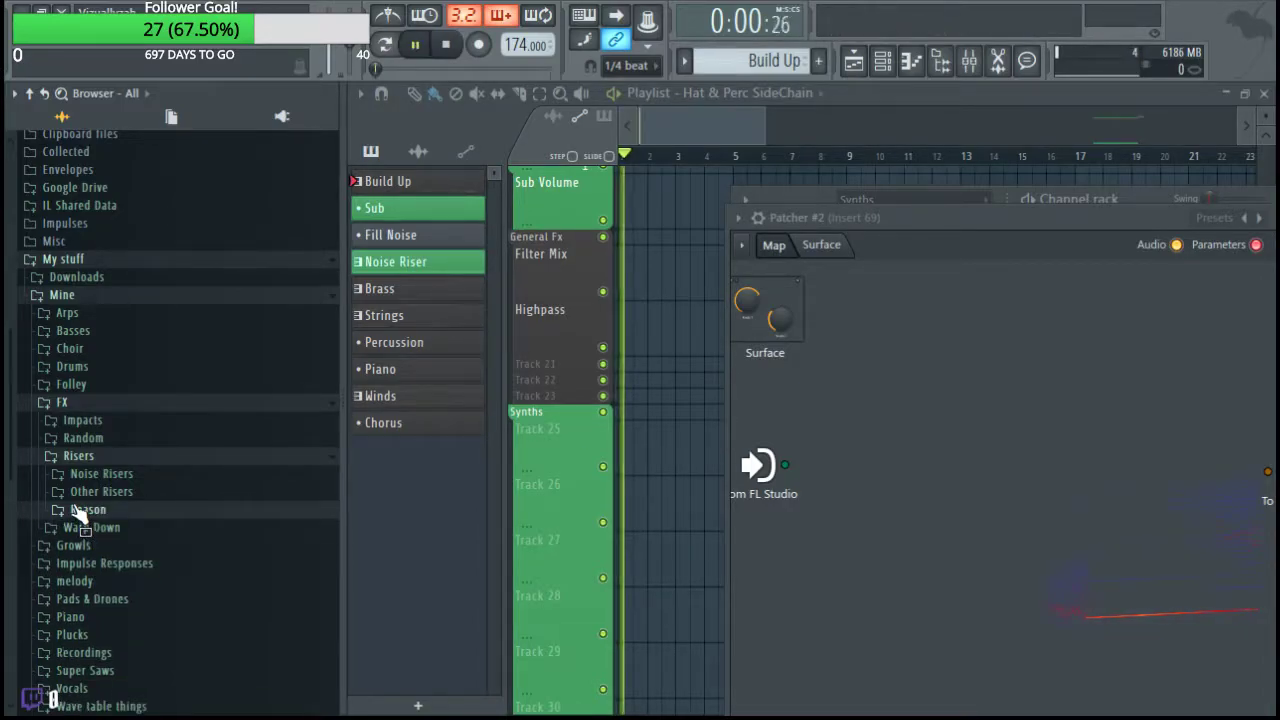
Preview Fall West, smal rise and both Technological Sounds samples in the Random folder, and check the Warp Down folder.
left_click(80, 456)
left_click(84, 440)
left_click(86, 471)
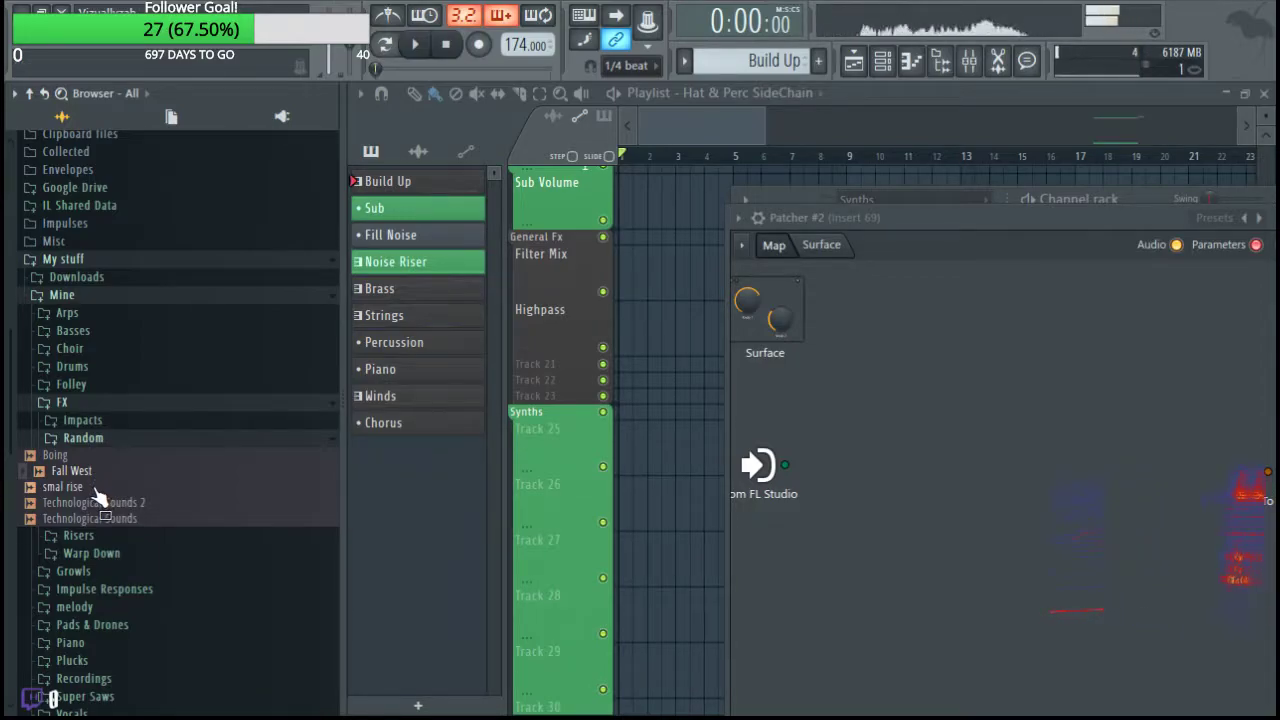
left_click(94, 488)
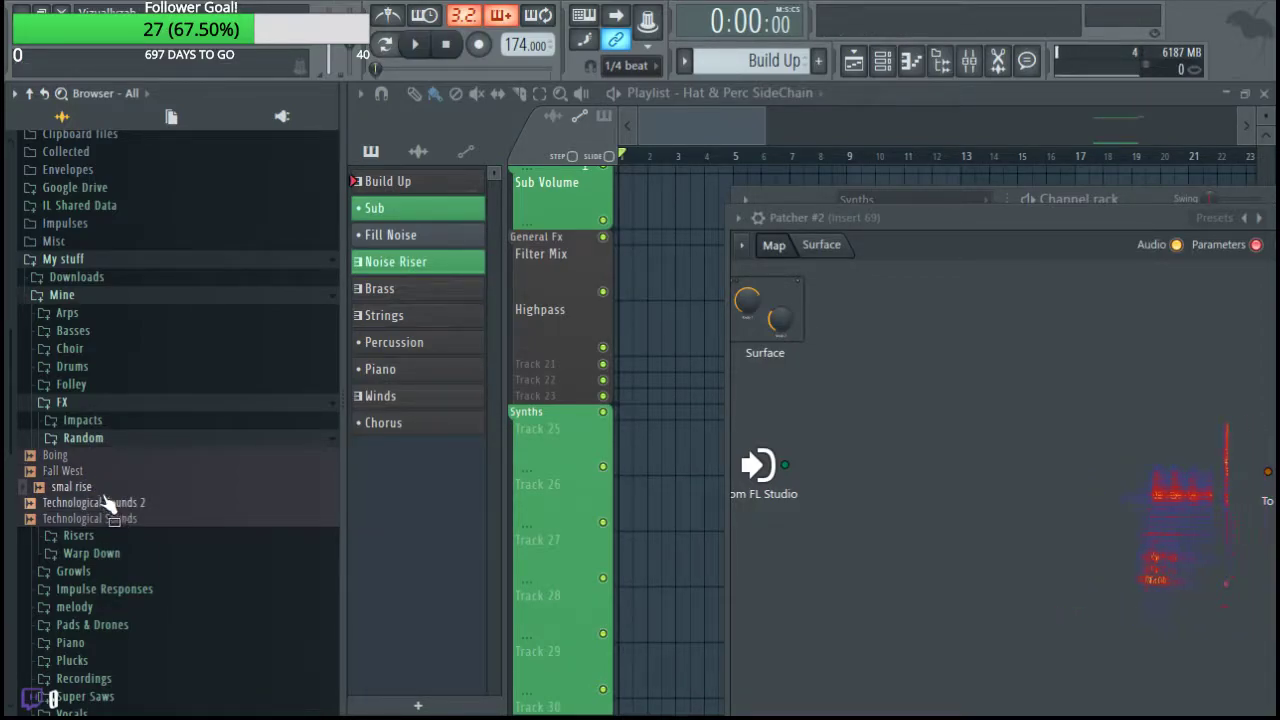
left_click(110, 504)
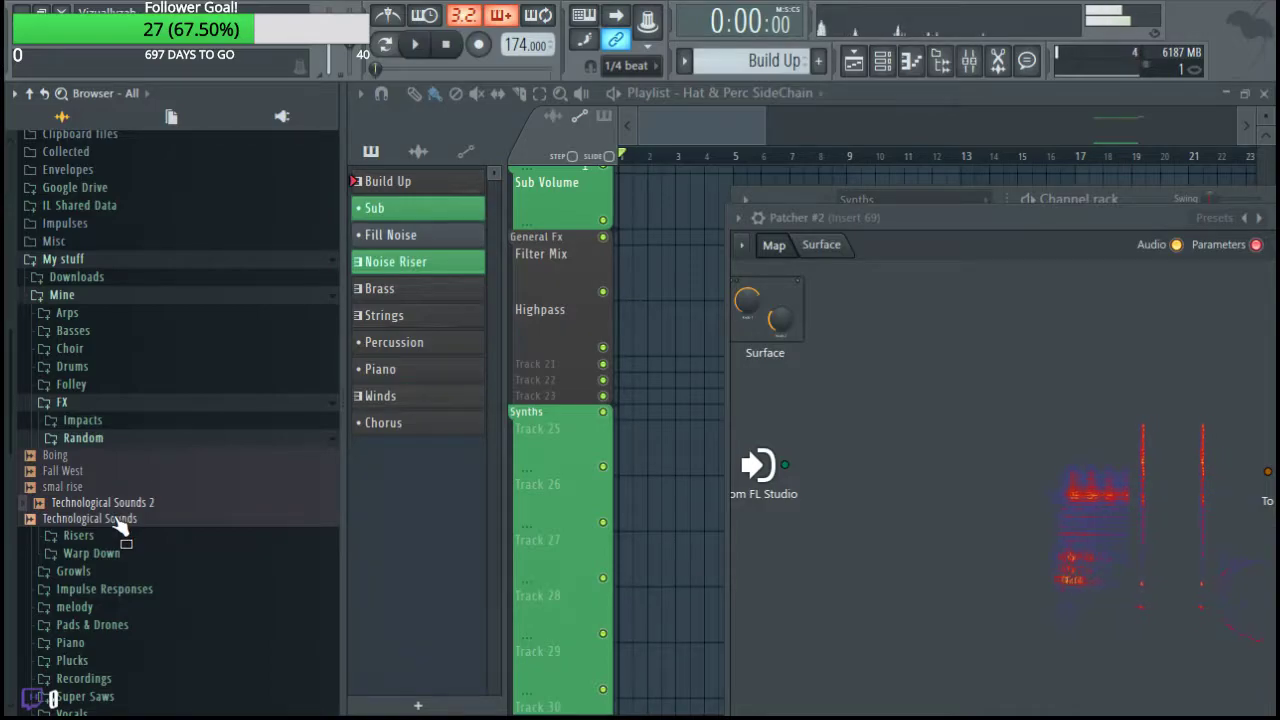
left_click(116, 519)
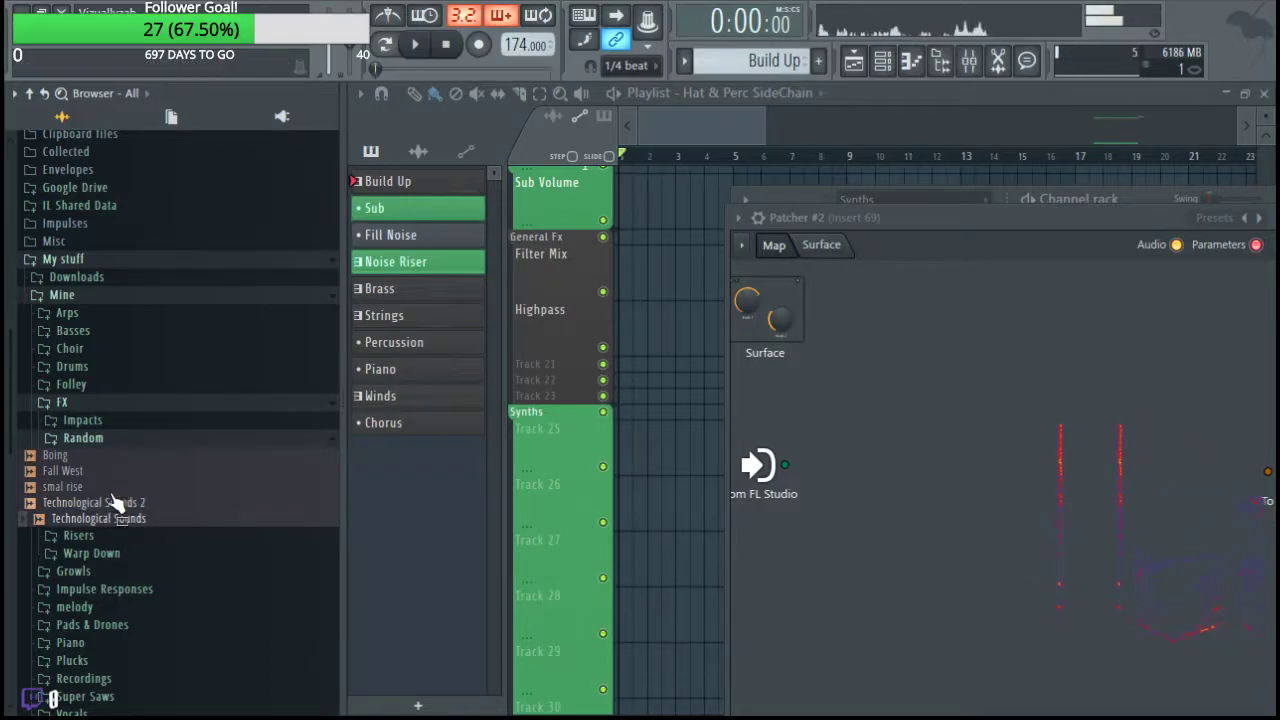
left_click(96, 445)
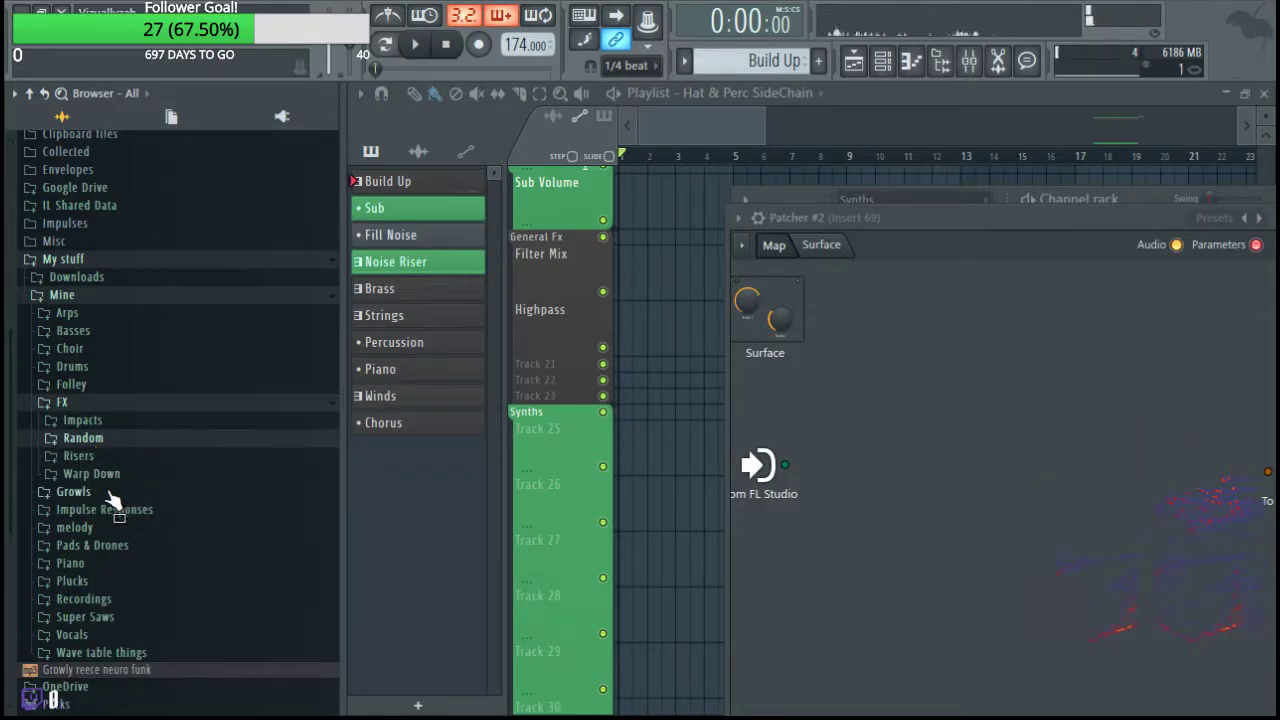
left_click(96, 474)
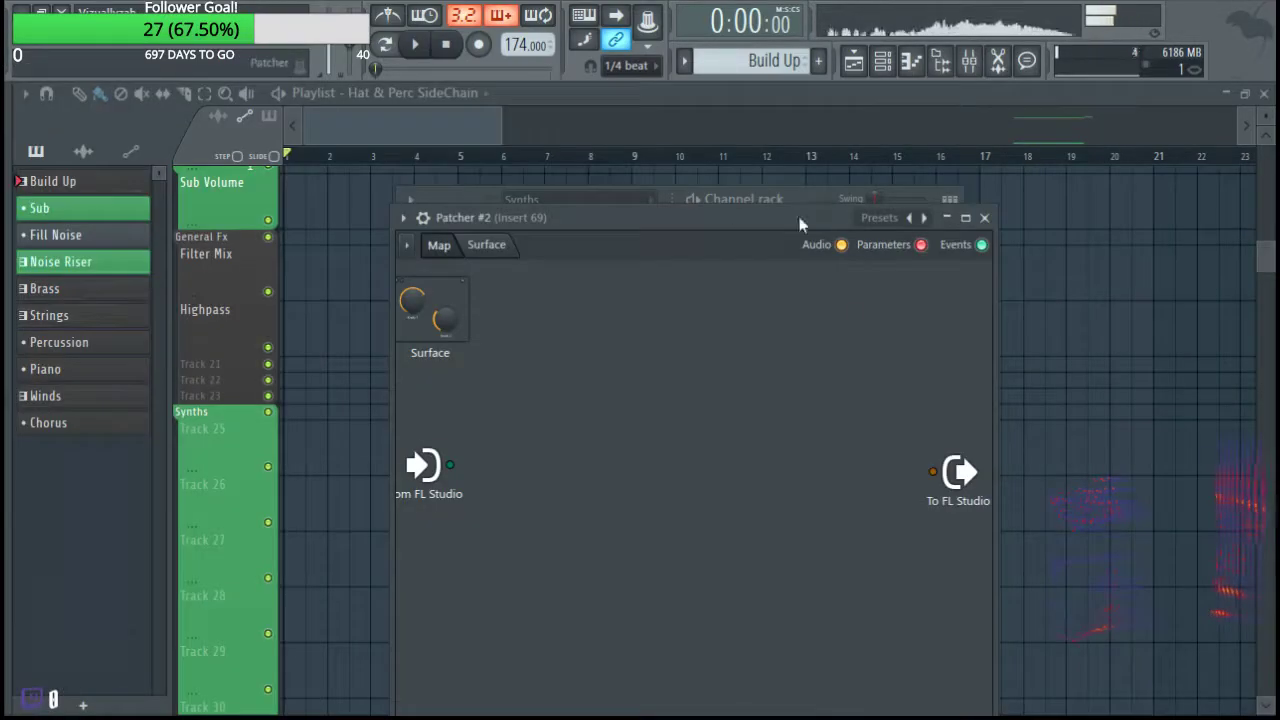
Add Serum to the Patcher #2 map and place it beside the From FL Studio node.
left_click_drag(711, 220, 600, 142)
right_click(540, 321)
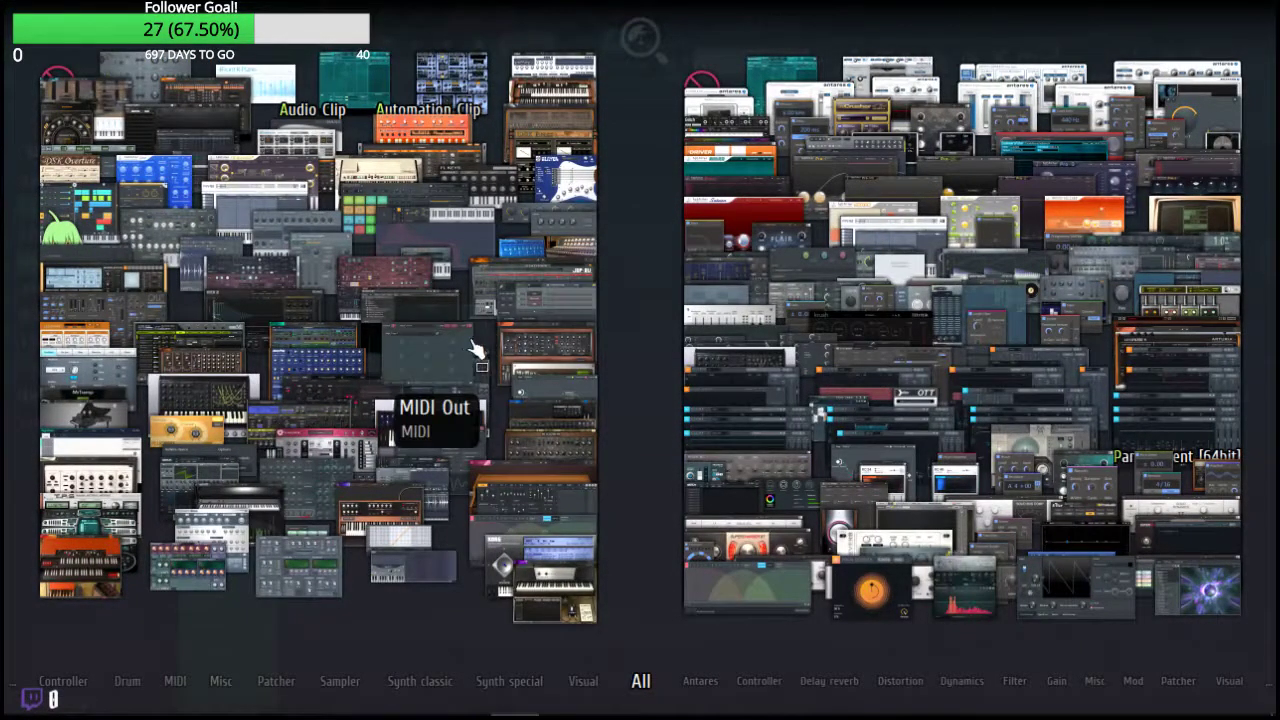
left_click(190, 475)
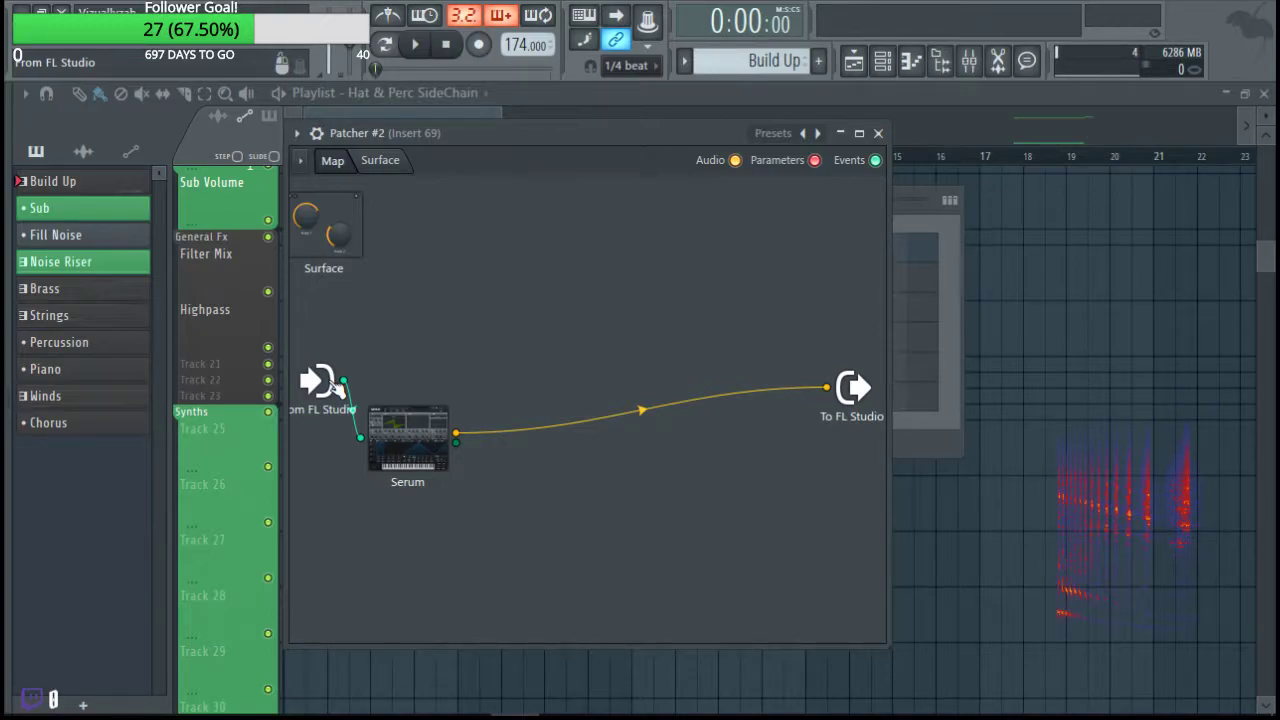
left_click_drag(401, 455, 418, 370)
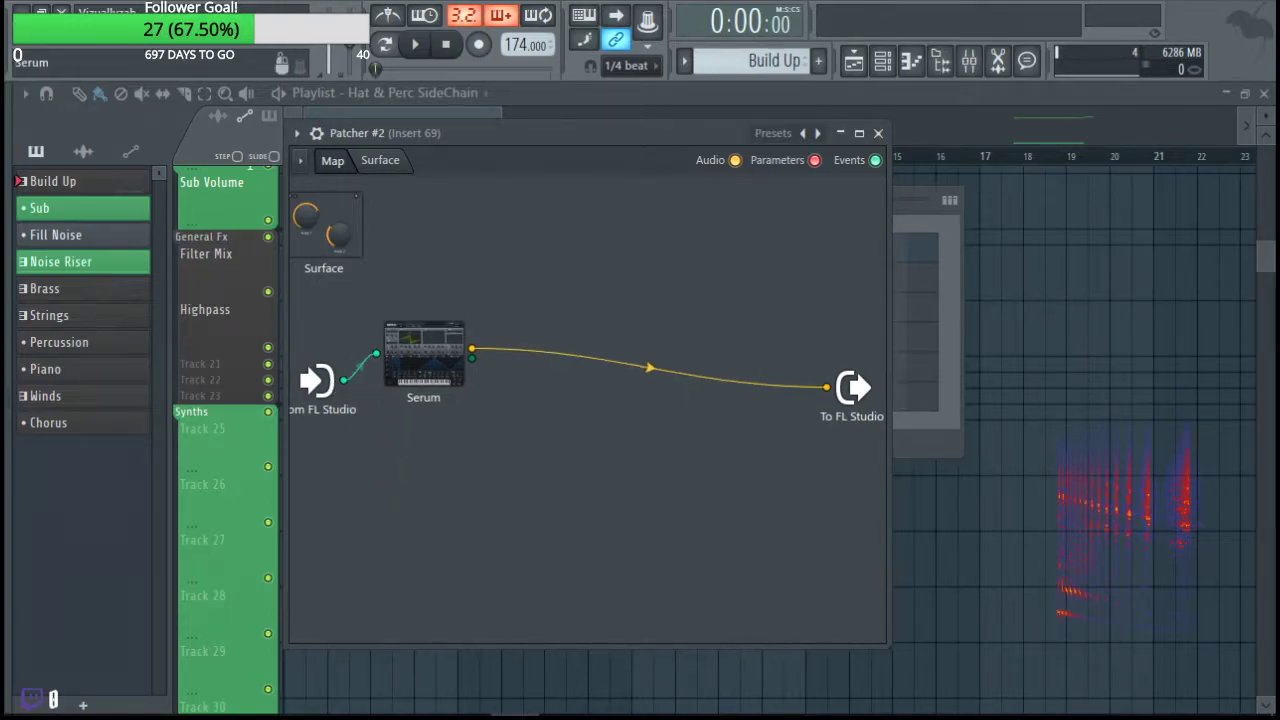
Open Serum and set OSC A's unison to 11 voices, unison detune to 0.00 and octave to +1.
double_click(430, 355)
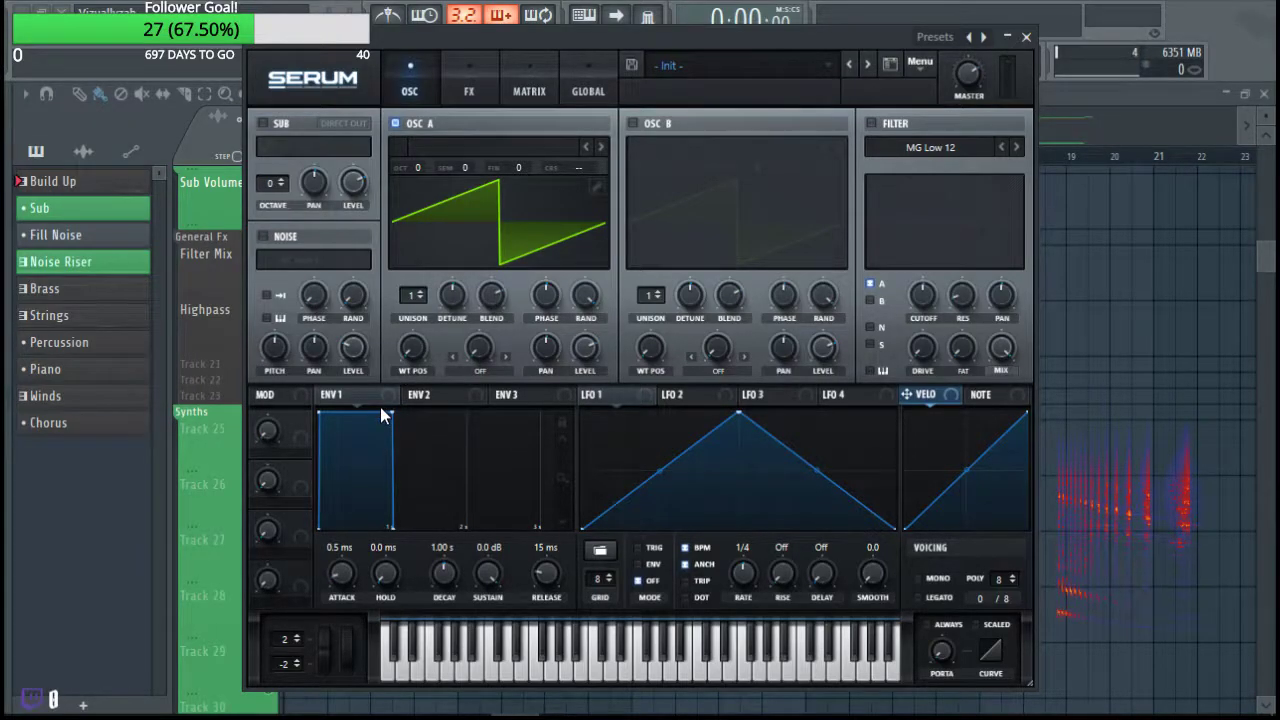
left_click_drag(410, 284, 439, 175)
left_click_drag(452, 294, 460, 270)
left_click_drag(467, 242, 644, 544)
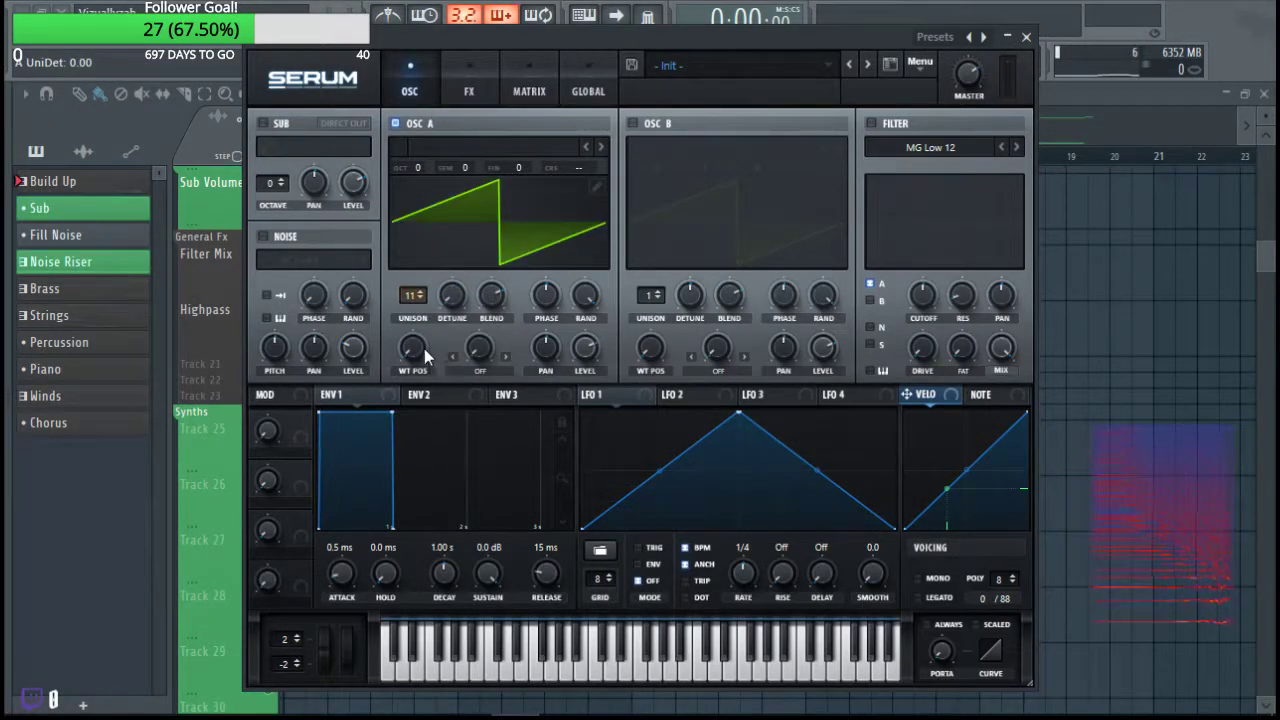
left_click_drag(414, 168, 415, 205)
Reshape LFO 1 into a straight rising ramp with its peak at the end of the cycle.
left_click_drag(739, 413, 895, 412)
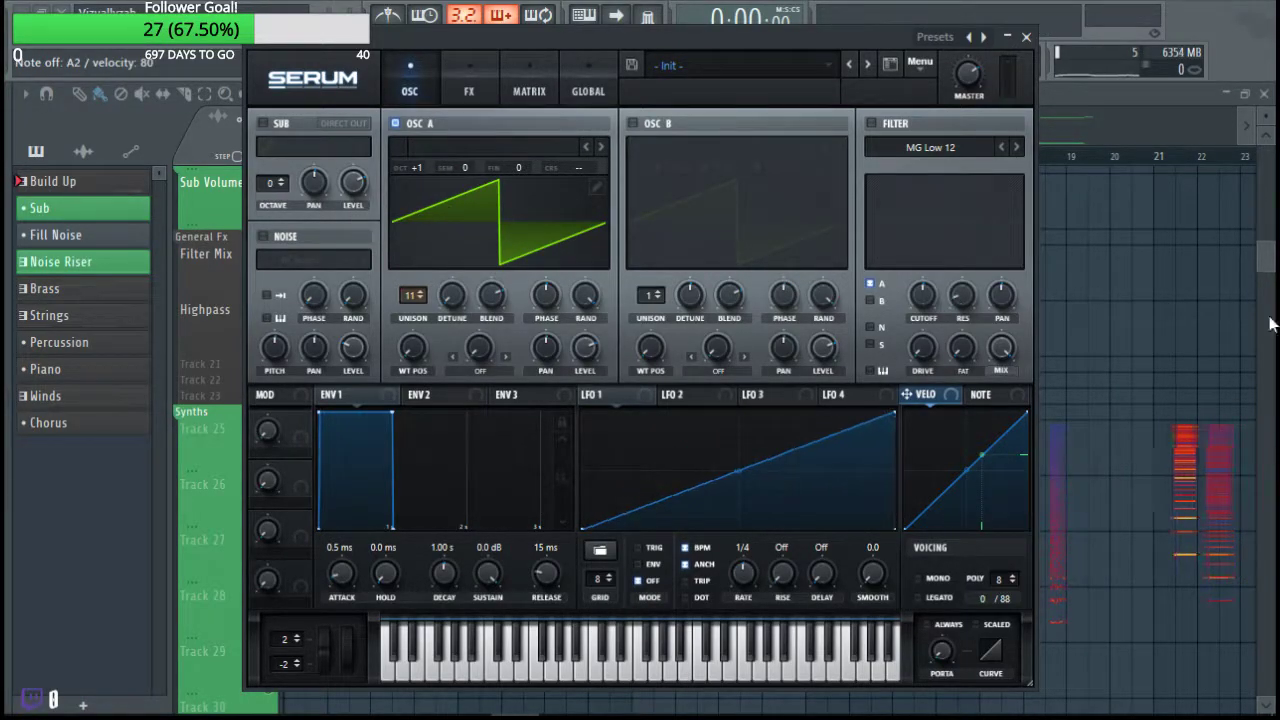
Set LFO 1's rate to 8 bar and assign it to modulate OSC A's unison detune.
mouse_move(743, 572)
left_mouse_down()
mouse_move(735, 600)
mouse_move(699, 535)
mouse_move(732, 584)
left_mouse_up()
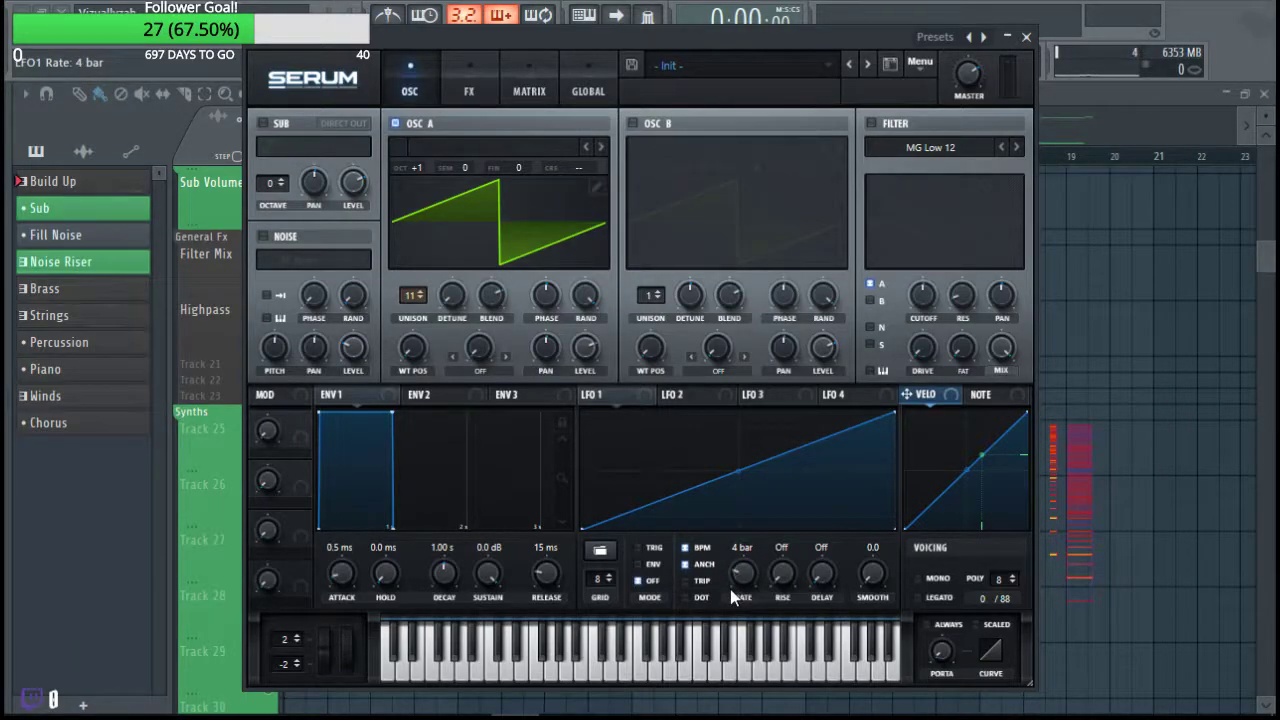
left_click_drag(610, 399, 417, 343)
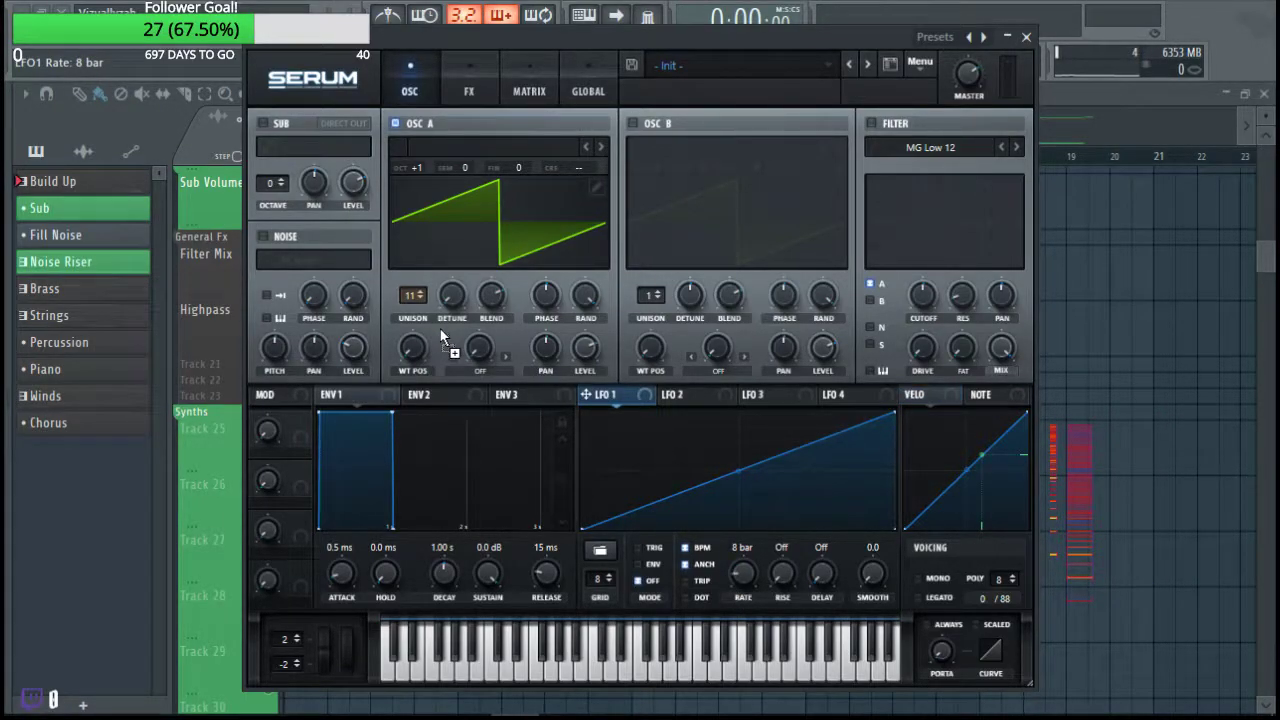
left_click_drag(439, 287, 309, 281)
left_click_drag(523, 336, 553, 321)
left_click_drag(506, 298, 487, 31)
left_click_drag(392, 122, 460, 296)
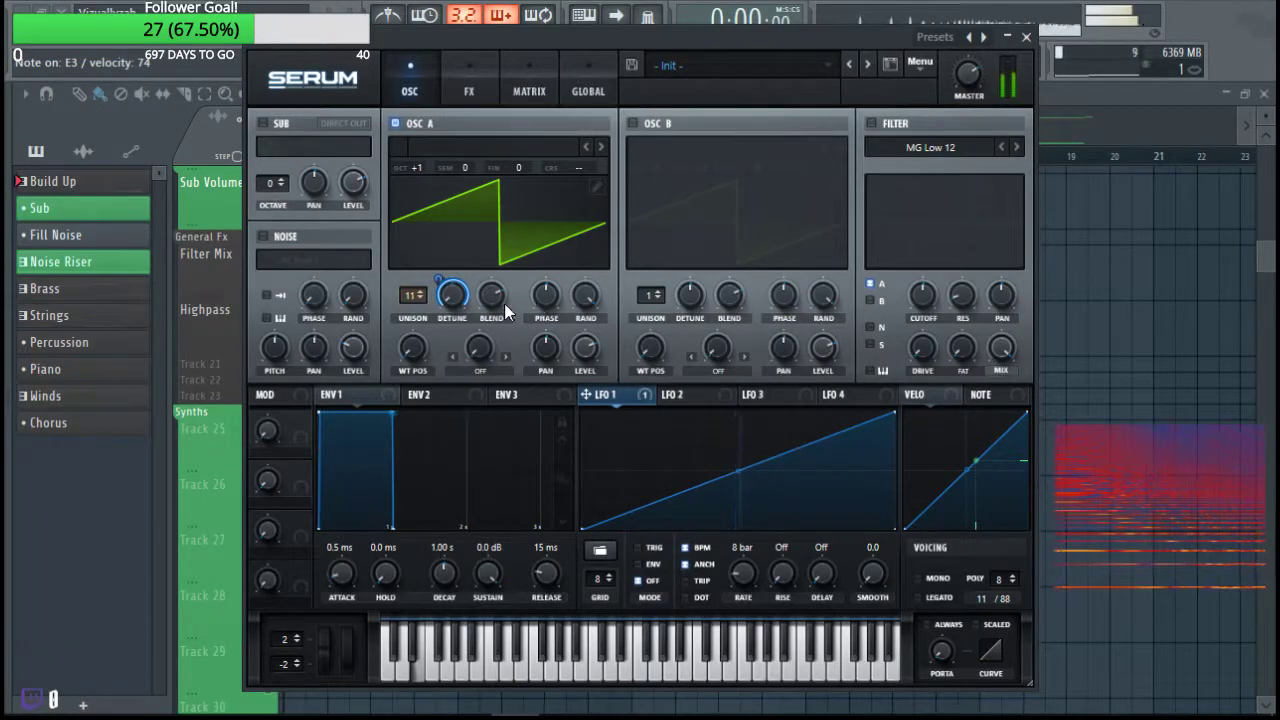
mouse_move(440, 279)
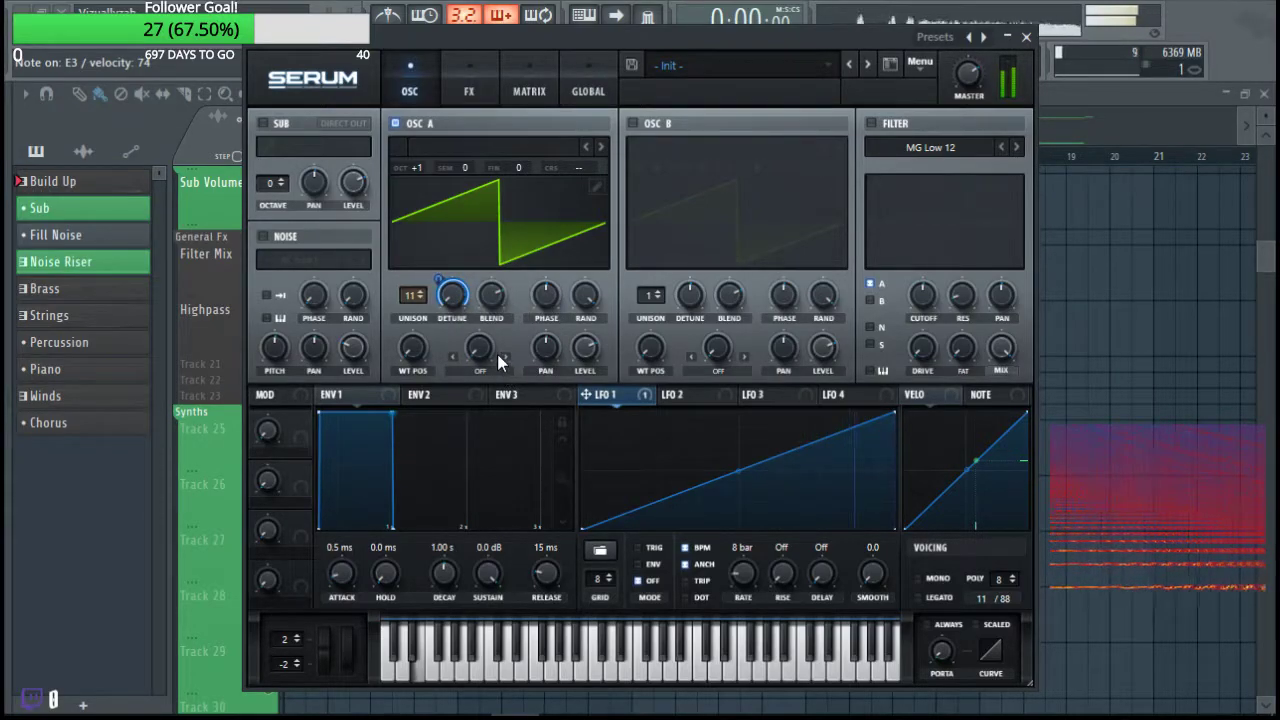
Raise OSC A's base unison detune and set its random phase to 38%.
left_click_drag(447, 305, 487, 264)
left_click(490, 285)
left_click_drag(583, 292, 555, 539)
left_click_drag(560, 430, 563, 410)
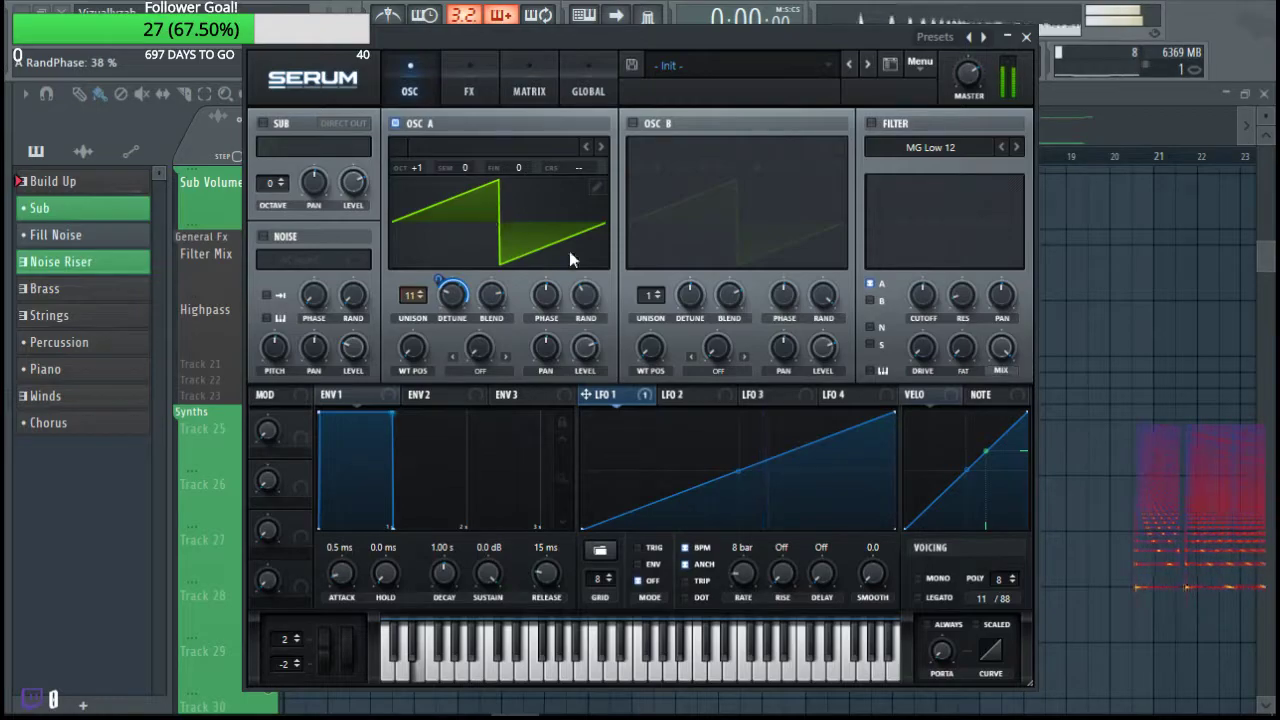
Bring up the modulation matrix and switch LFO 1 to ENV mode.
left_click(468, 90)
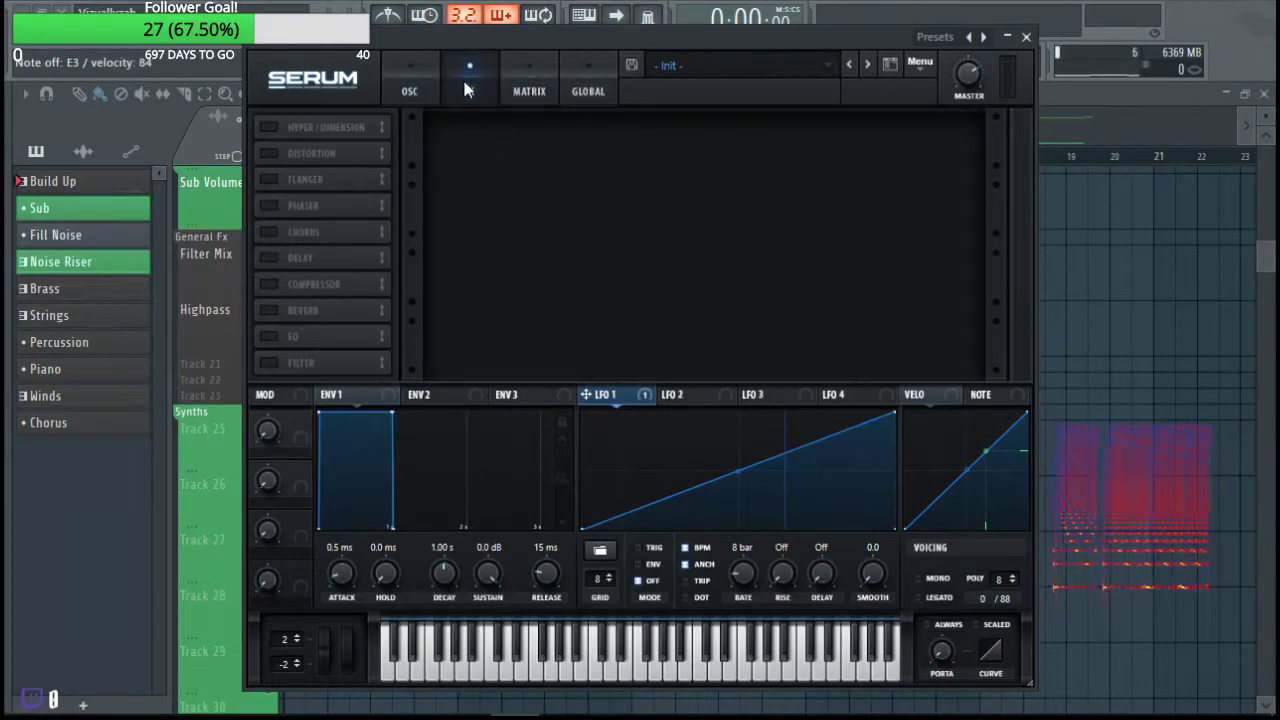
left_click(529, 90)
left_click(645, 564)
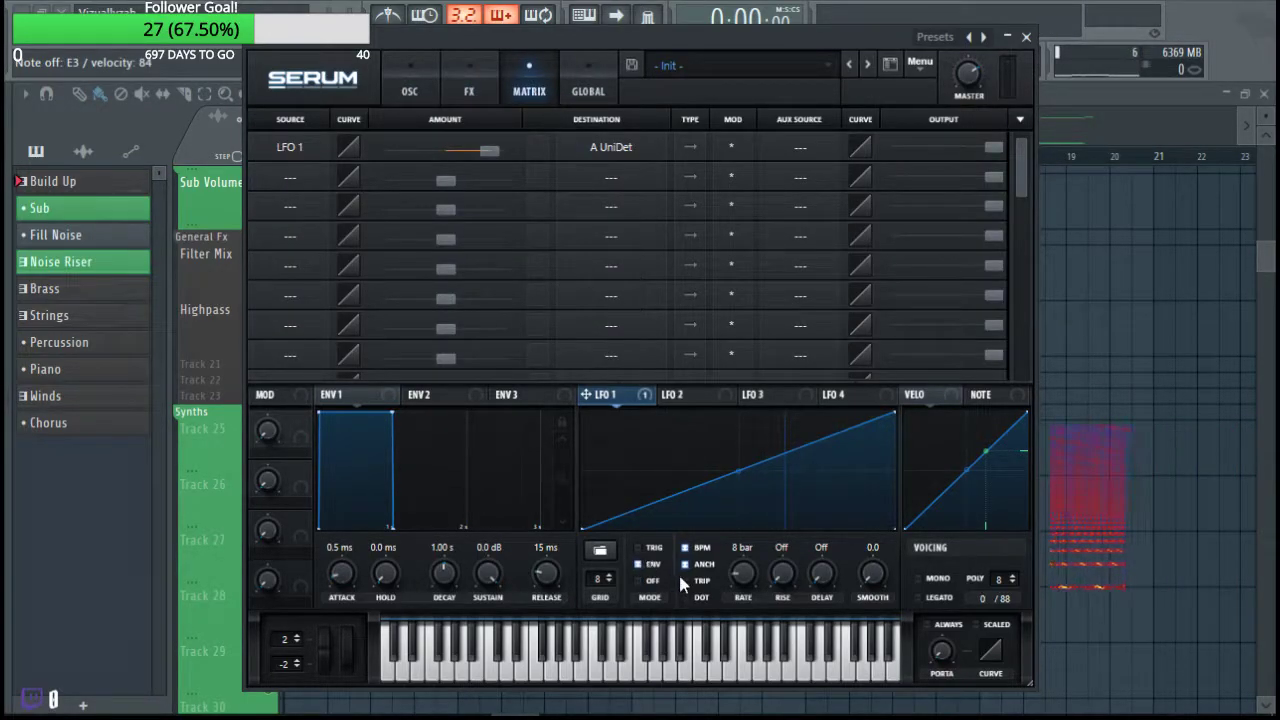
Add a second modulation routing from LFO 1 to master tuning with a small positive amount.
left_click(292, 178)
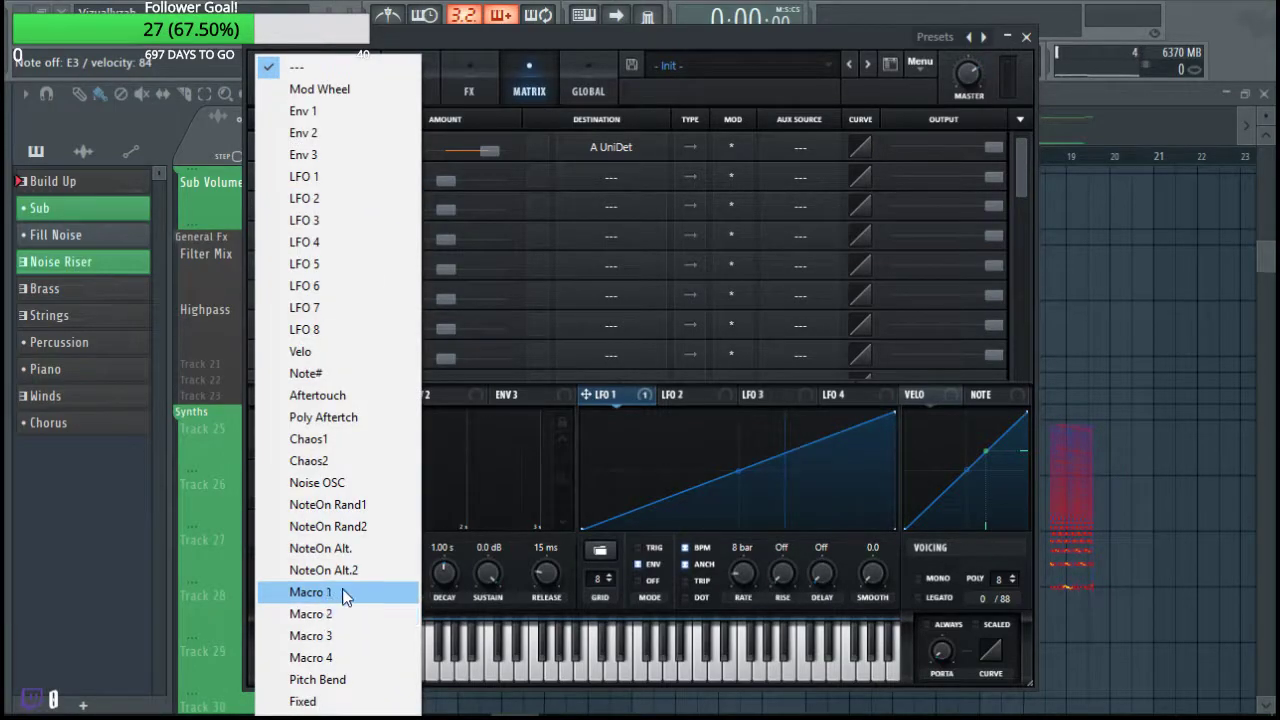
left_click(324, 178)
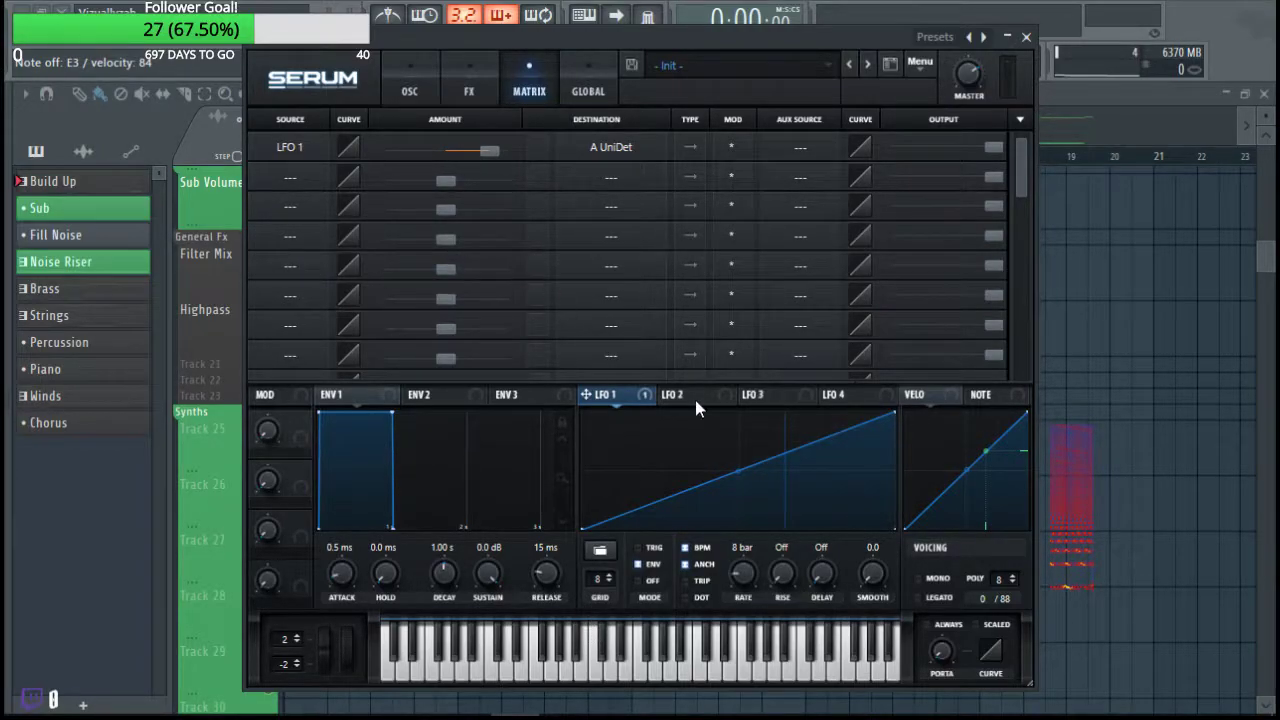
mouse_move(737, 472)
left_mouse_down()
mouse_move(721, 455)
mouse_move(741, 474)
left_mouse_up()
left_click(600, 399)
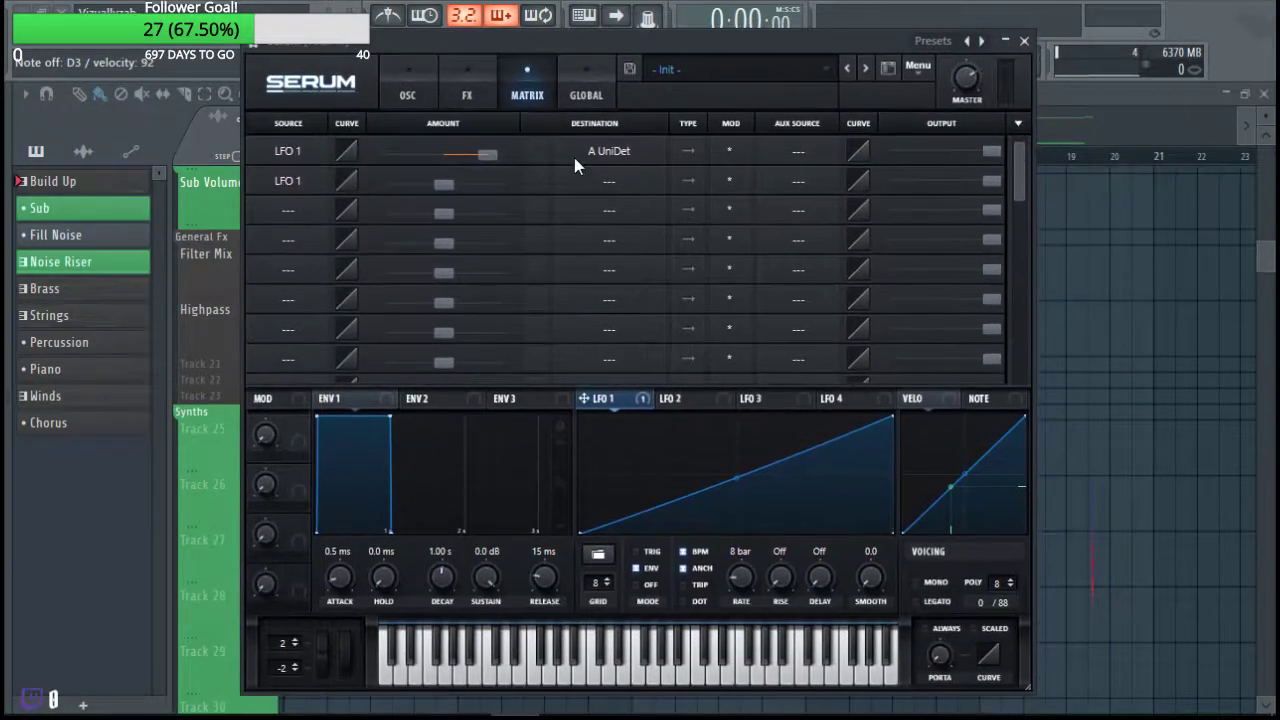
left_click(562, 182)
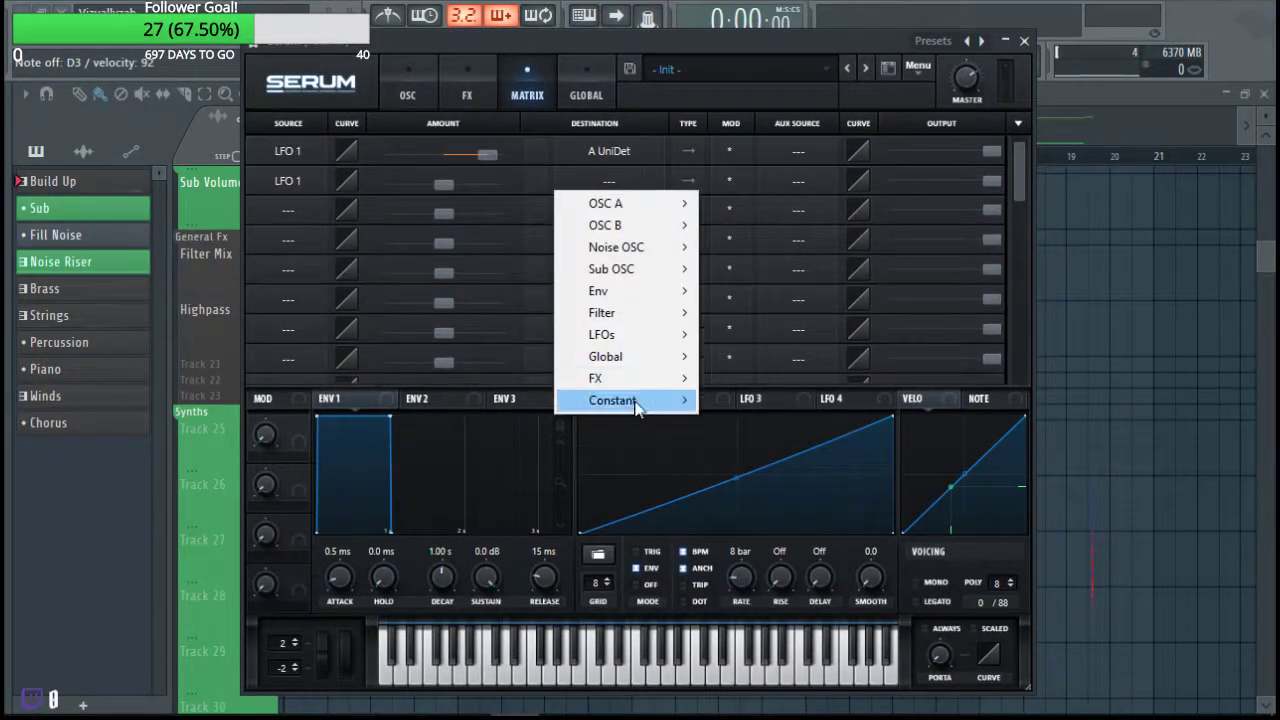
mouse_move(640, 356)
left_click(763, 352)
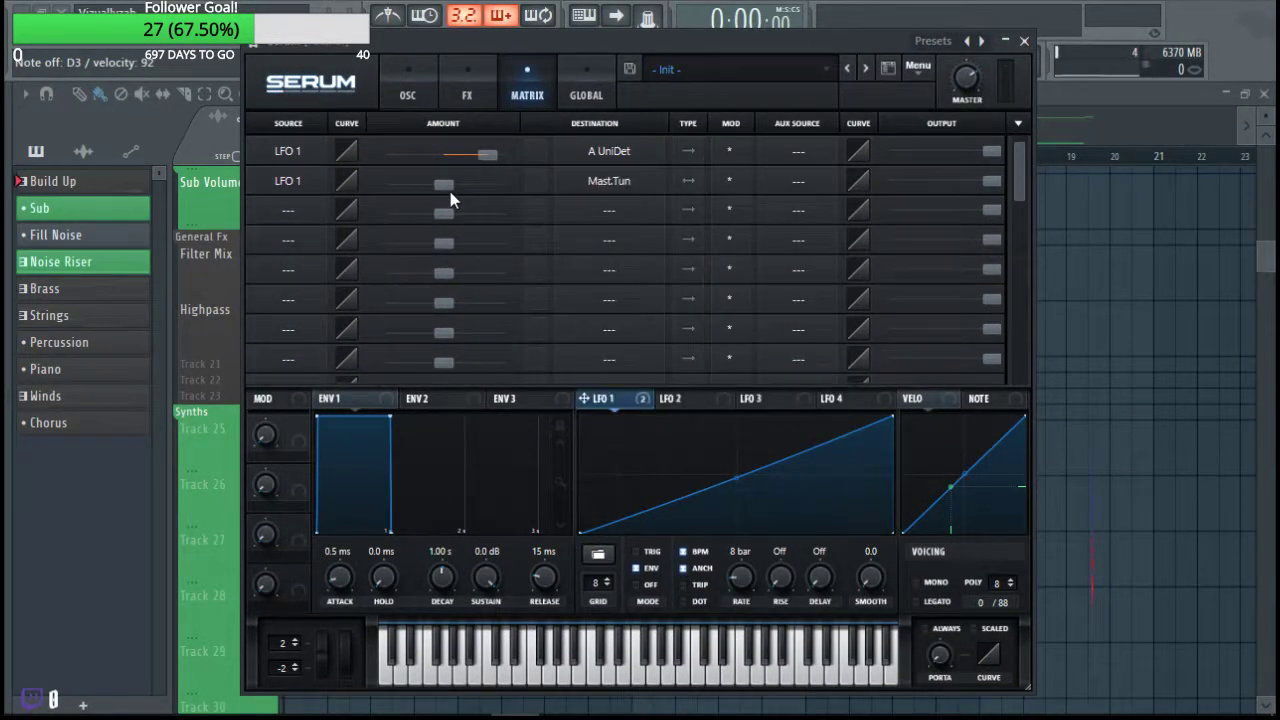
left_click_drag(448, 182, 452, 190)
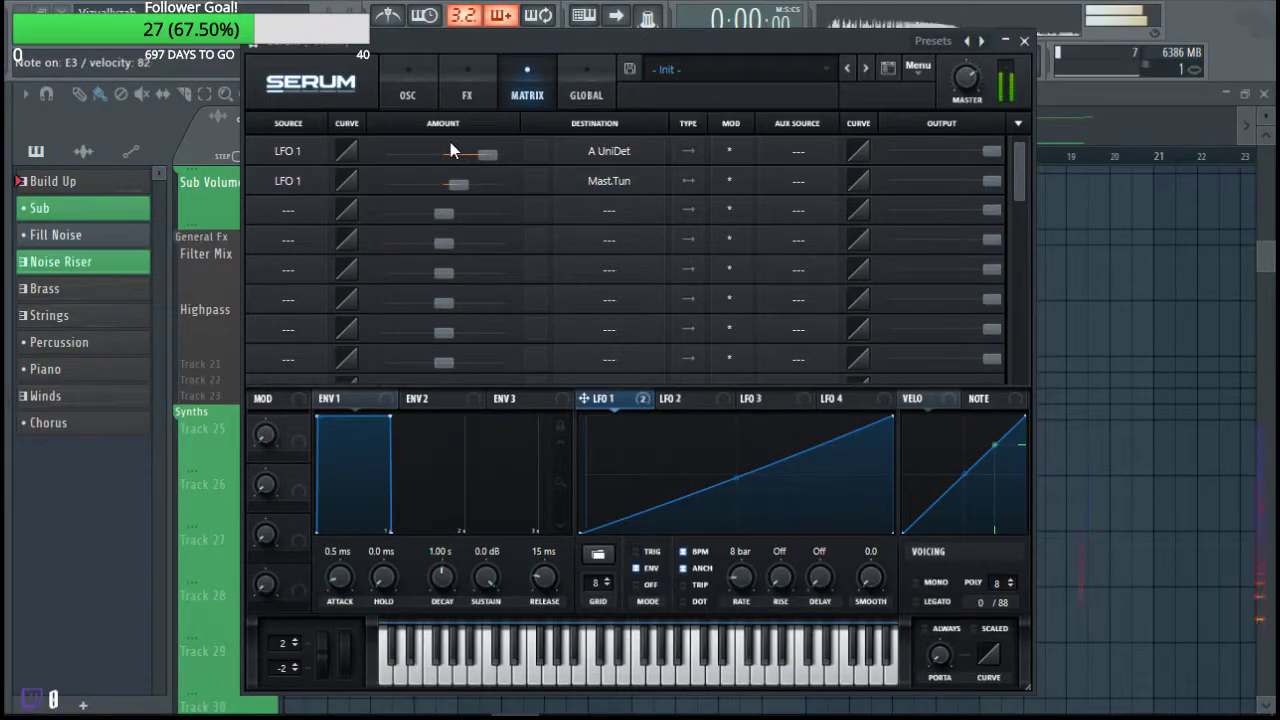
Enable the filter for OSC A and change its type to High 24.
left_click(415, 100)
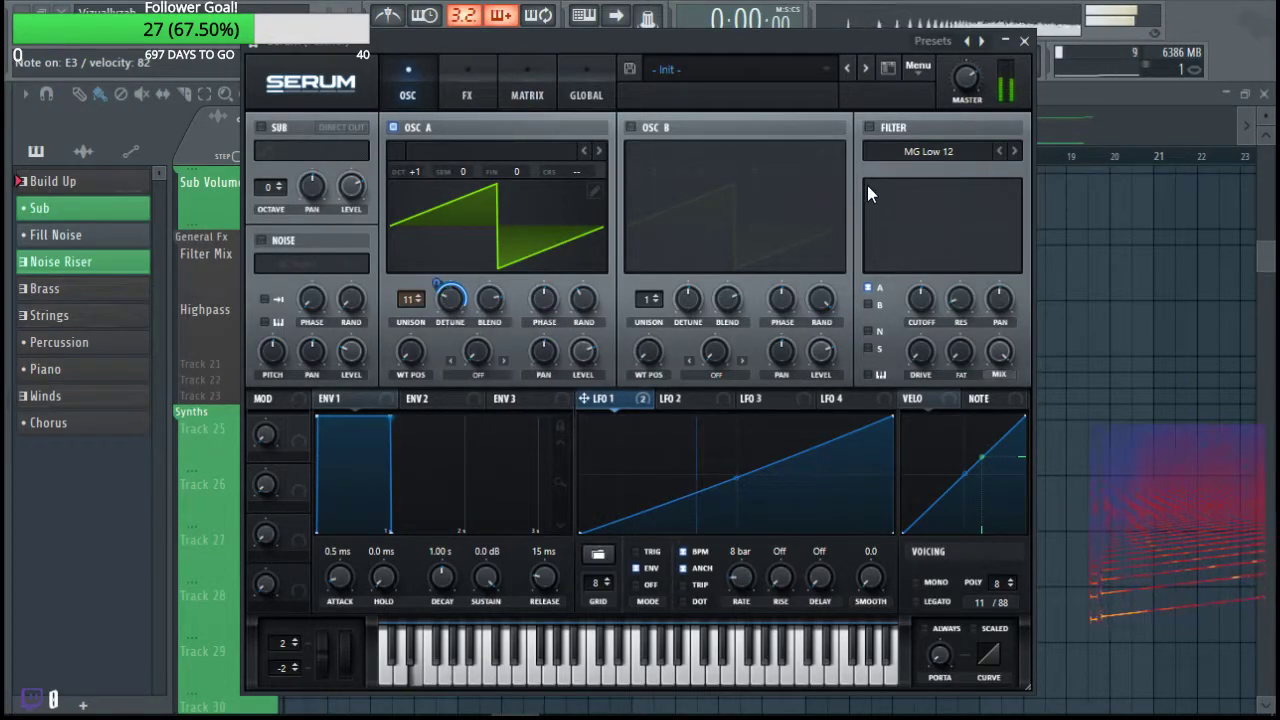
left_click(880, 128)
left_click(895, 153)
mouse_move(916, 197)
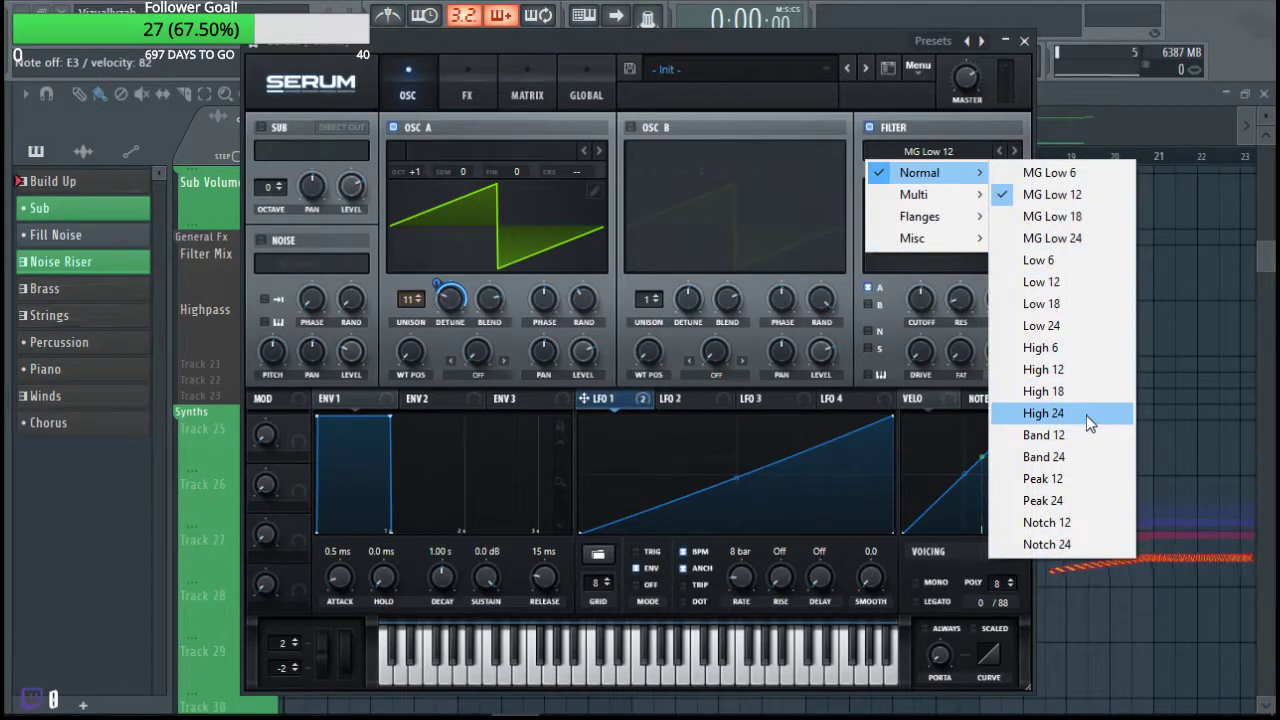
left_click(1086, 413)
Lower the filter cutoff, assign LFO 1 to modulate it, and adjust the amount while auditioning the sound.
mouse_move(926, 320)
left_click_drag(926, 320, 677, 420)
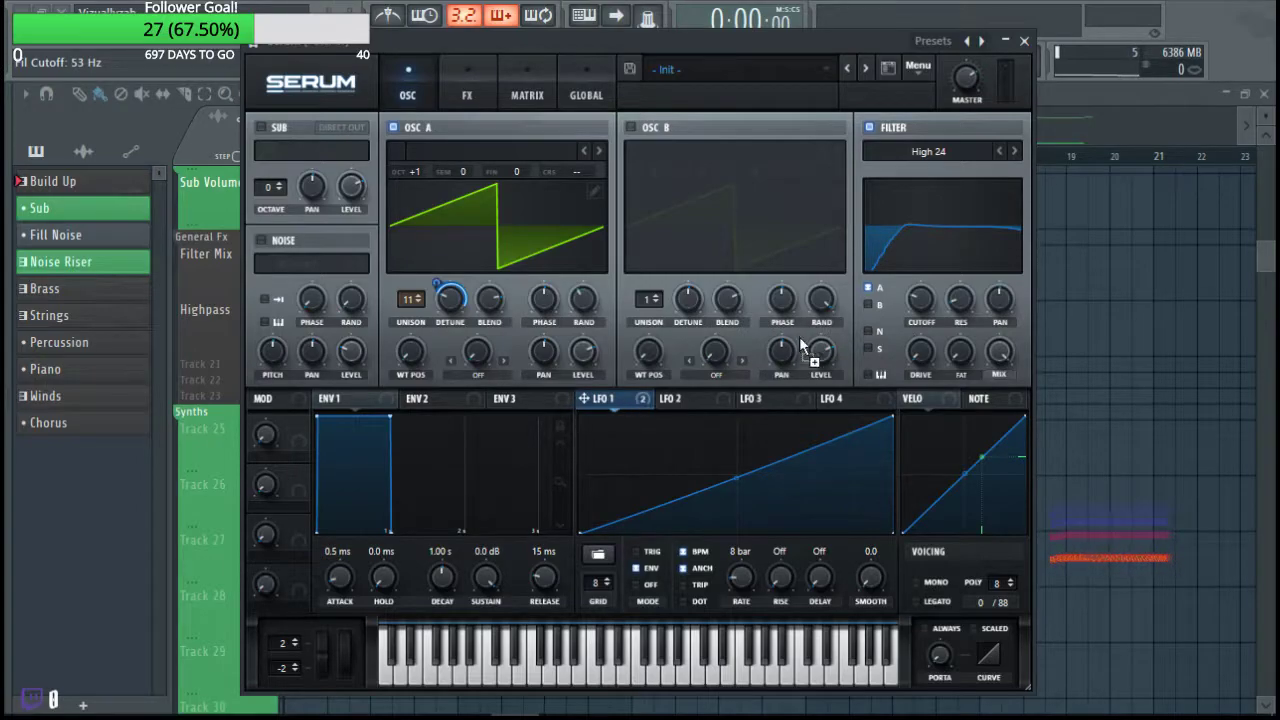
left_click_drag(916, 315, 935, 288)
left_click_drag(927, 361, 957, 243)
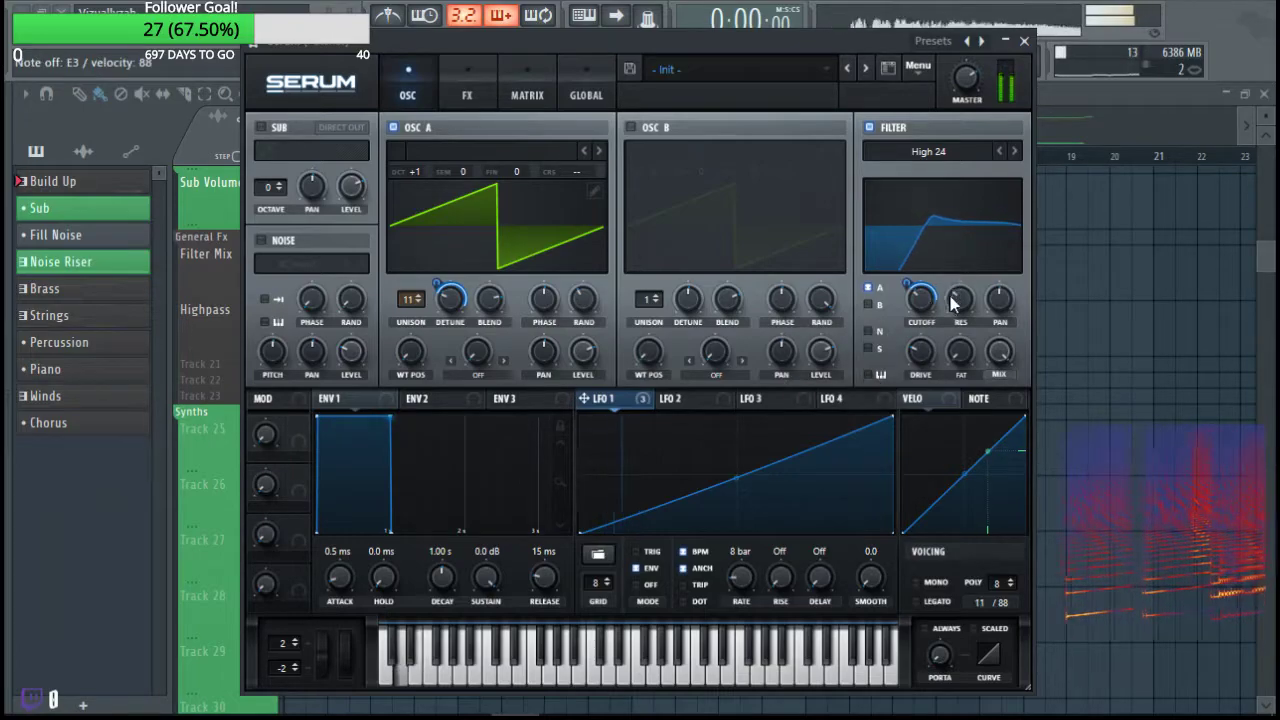
Enable a hall reverb as the first effect, with low cut 72%, a reduced high cut and spin depth 29%.
left_click_drag(513, 46, 523, 116)
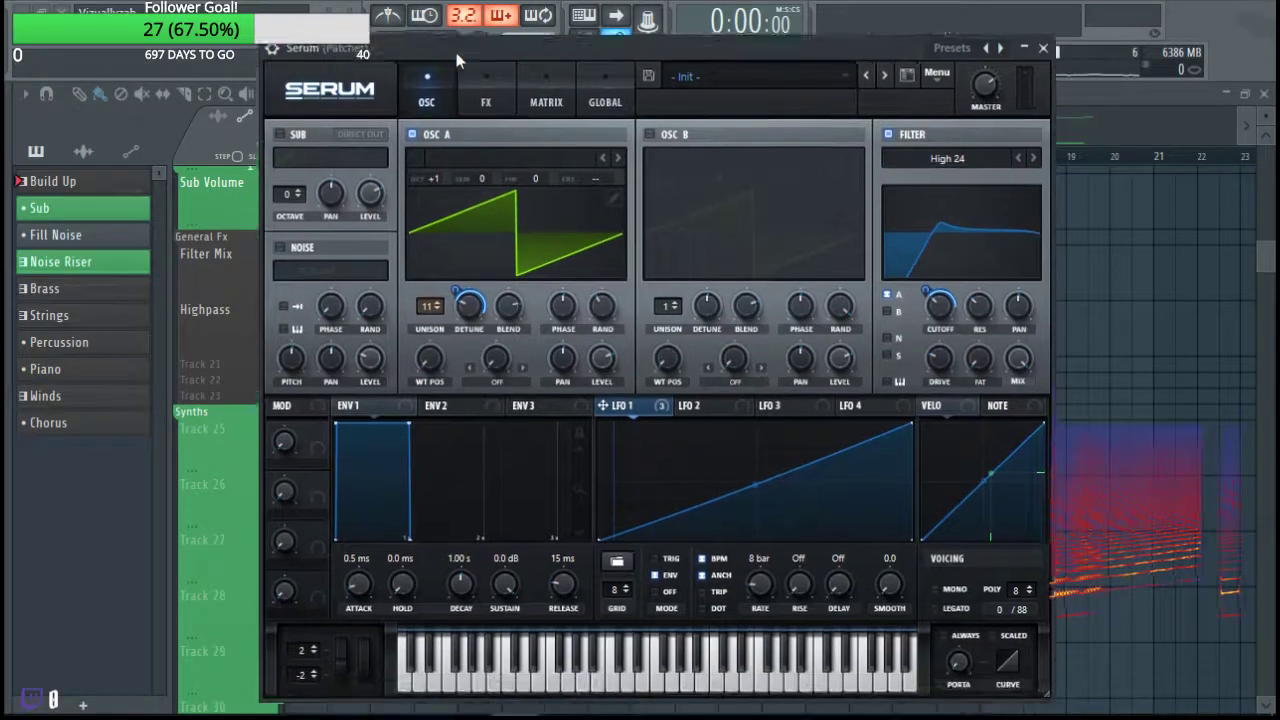
left_click_drag(441, 114, 428, 64)
left_click(468, 126)
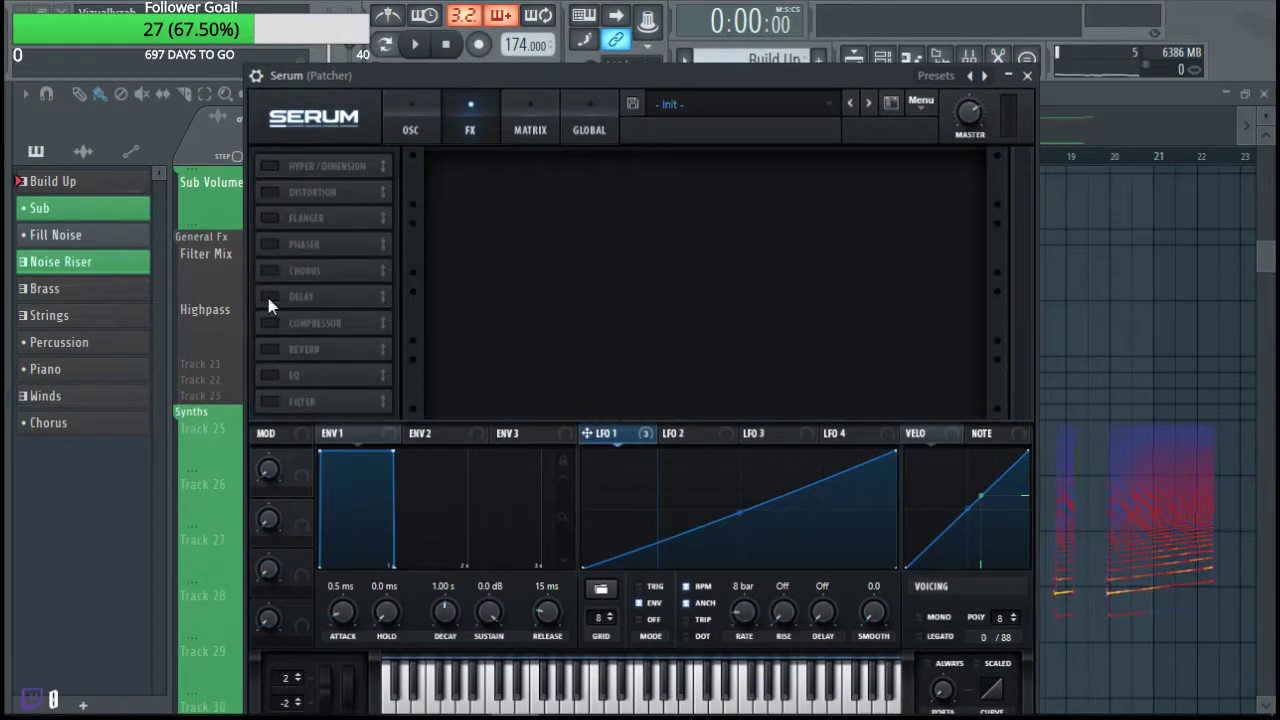
left_click(305, 349)
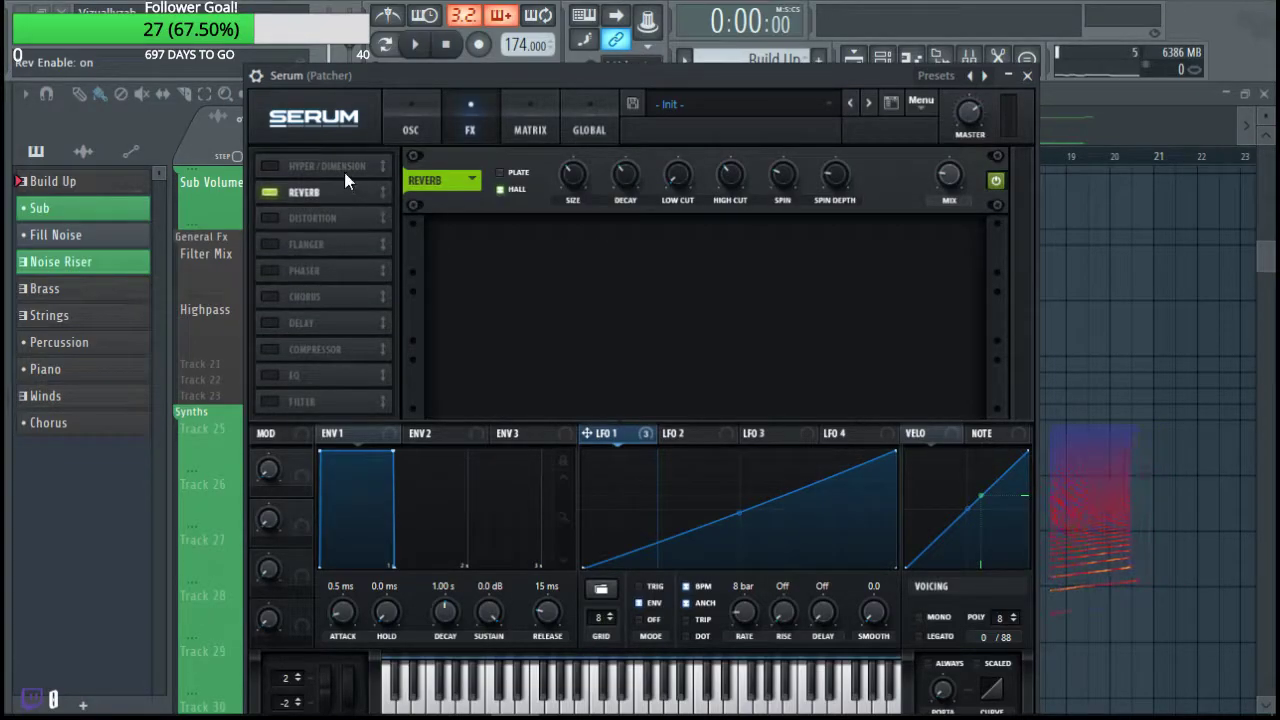
left_click_drag(345, 180, 350, 166)
mouse_move(949, 176)
left_mouse_down()
mouse_move(900, 157)
mouse_move(953, 167)
left_mouse_up()
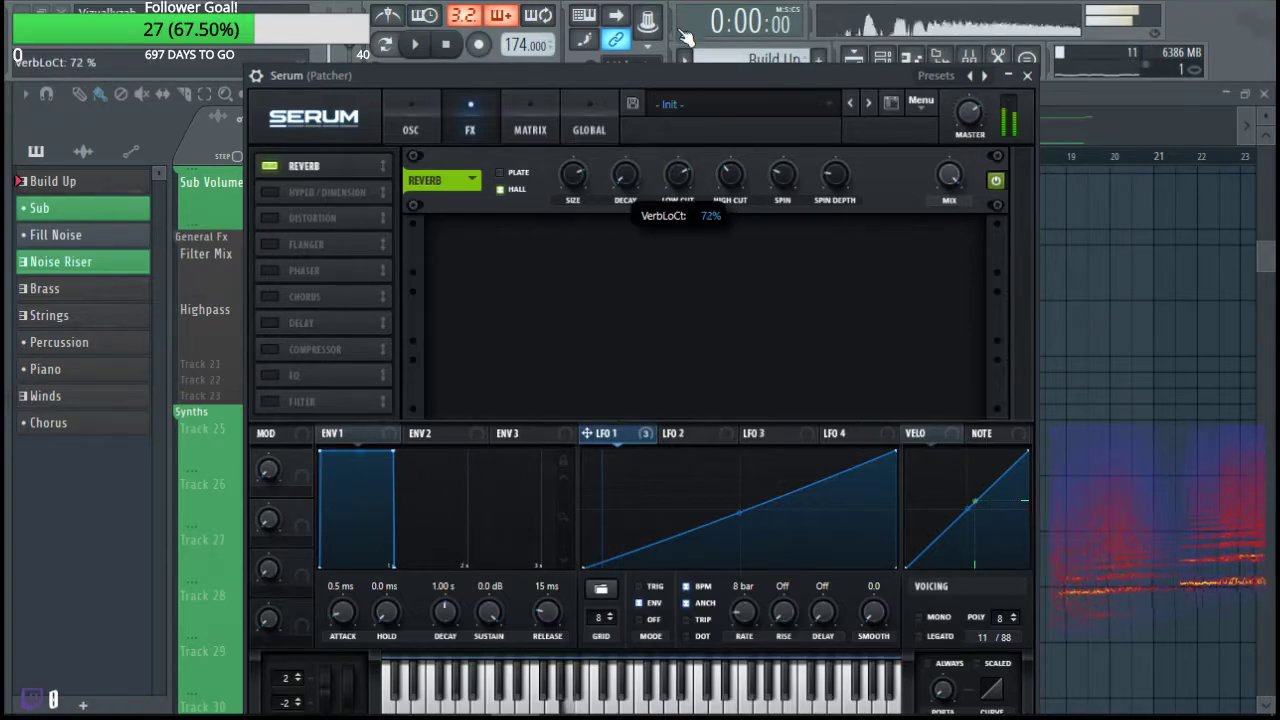
left_click_drag(722, 181, 498, 478)
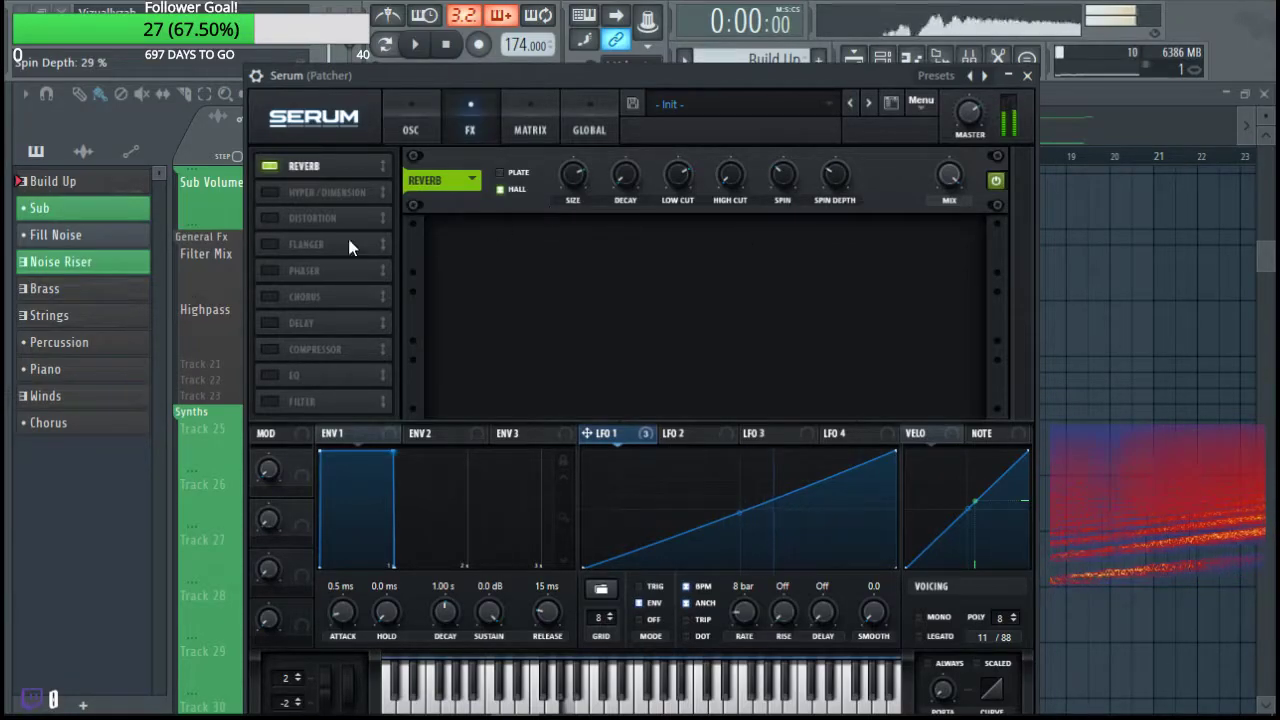
Enable Hyper/Dimension with a 30% dimension mix, and a multiband compressor with raised gain placed directly after it.
left_click(270, 192)
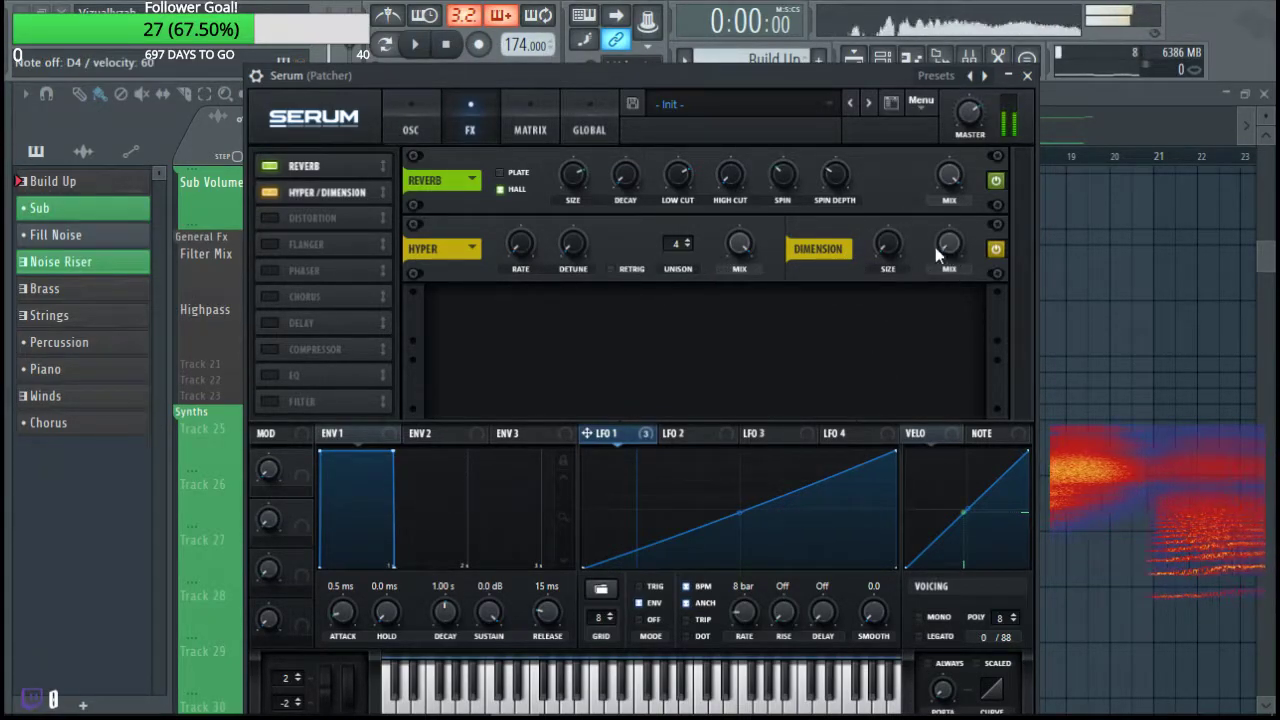
left_click_drag(945, 240, 903, 200)
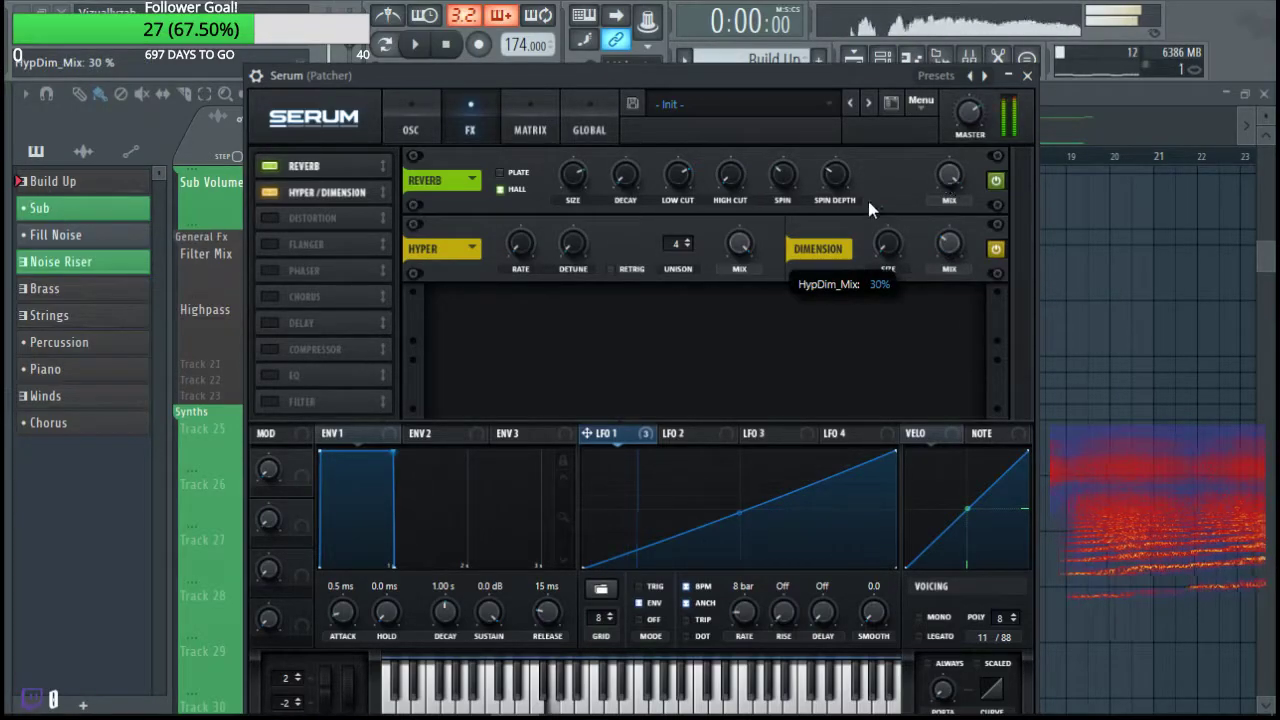
left_click(269, 349)
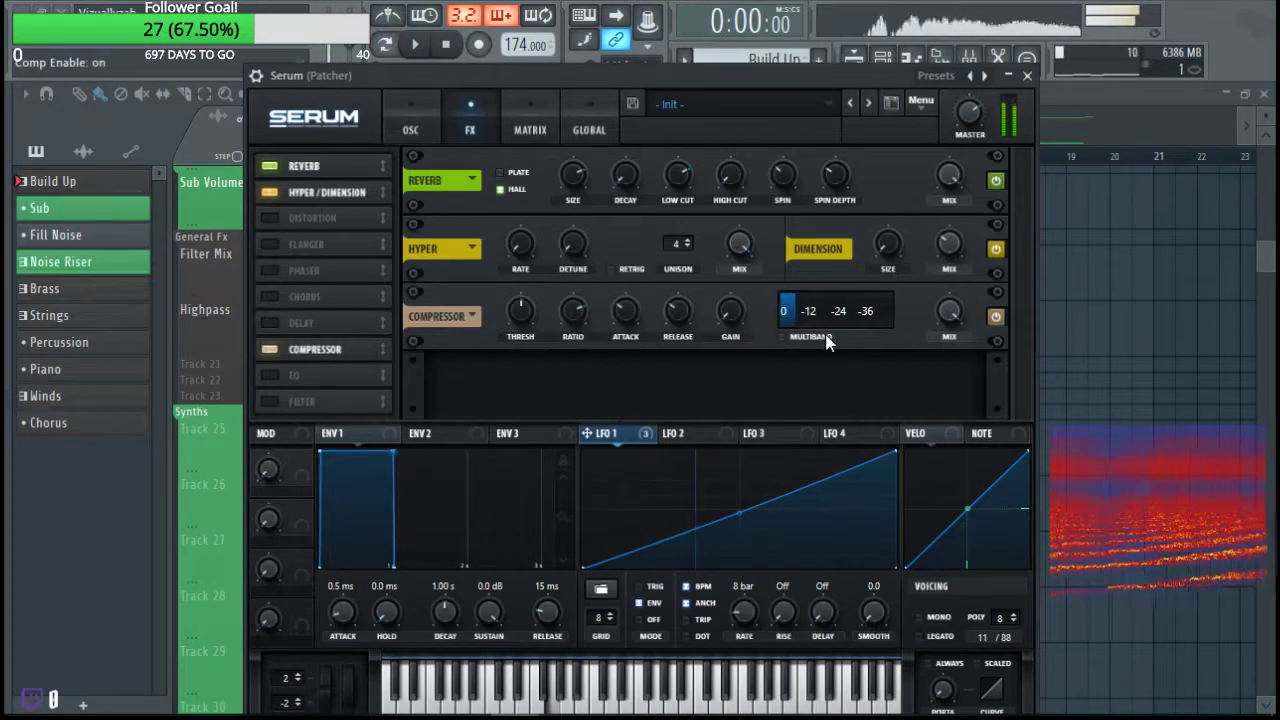
left_click(782, 336)
left_click_drag(707, 262, 713, 246)
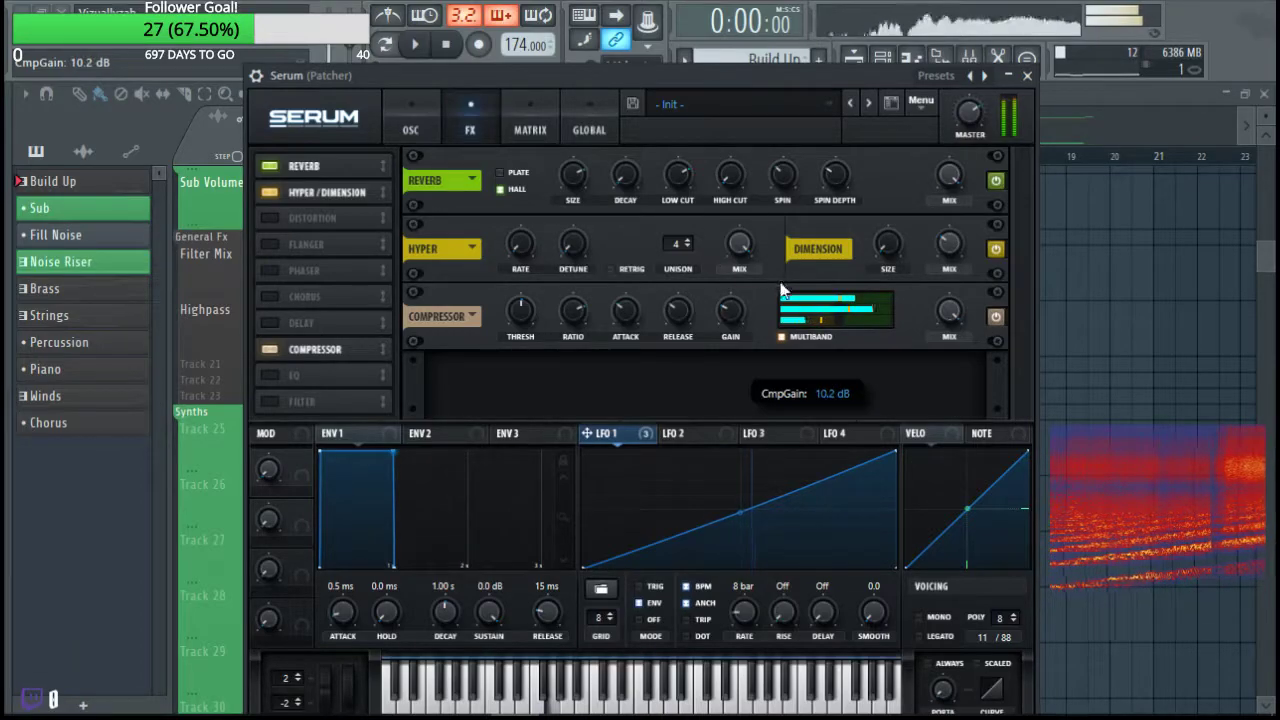
left_click_drag(843, 297, 812, 308)
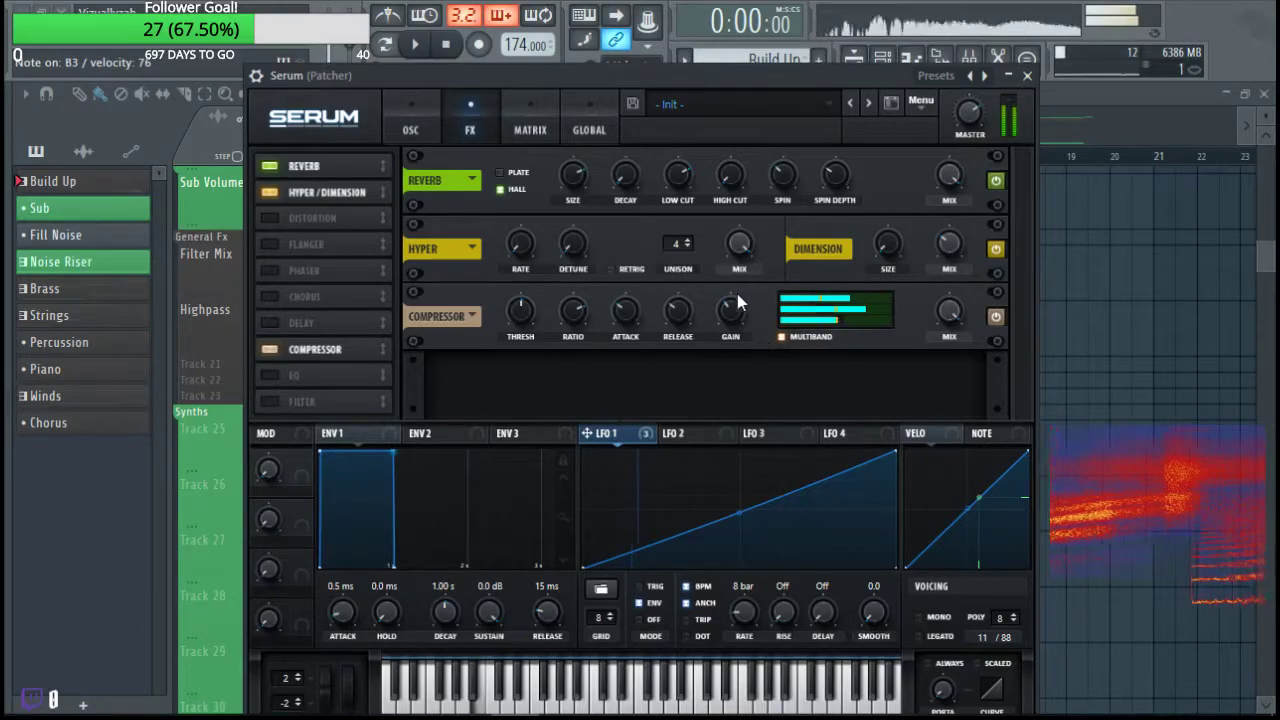
left_click_drag(334, 349, 335, 246)
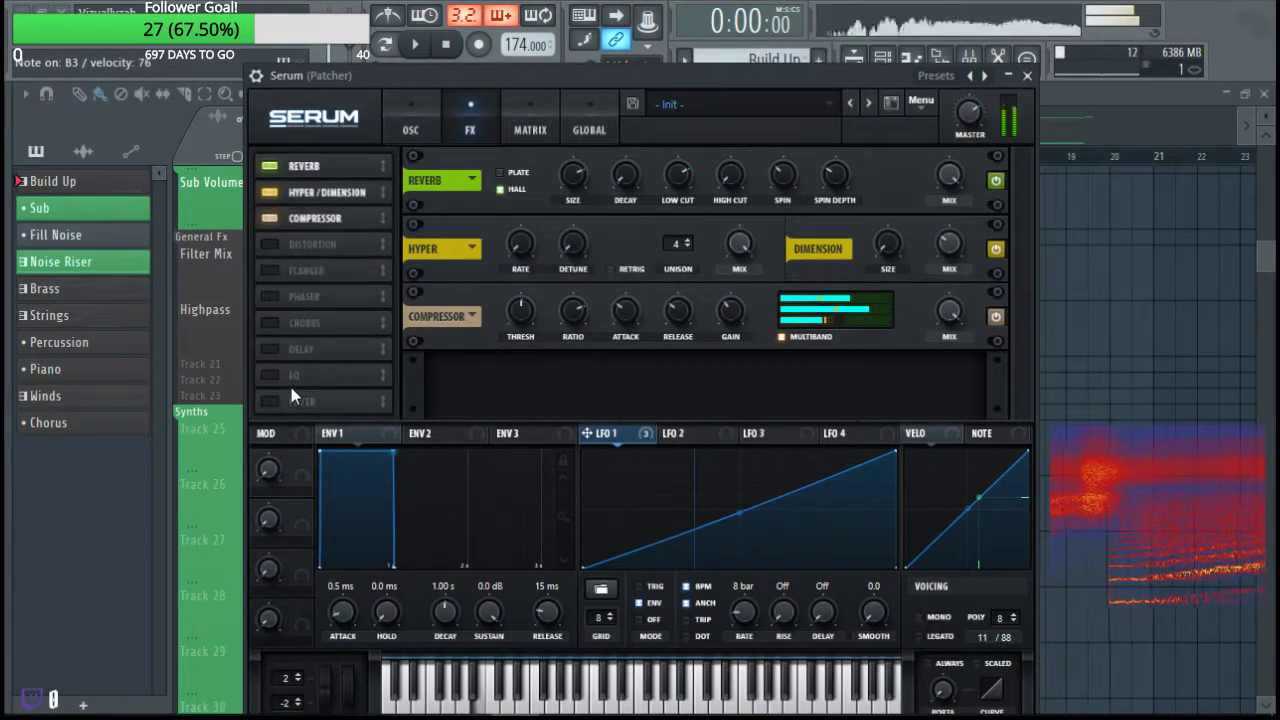
Change the filter type to Flg + and set LFO 1's cutoff modulation amount to 20.
left_click(408, 120)
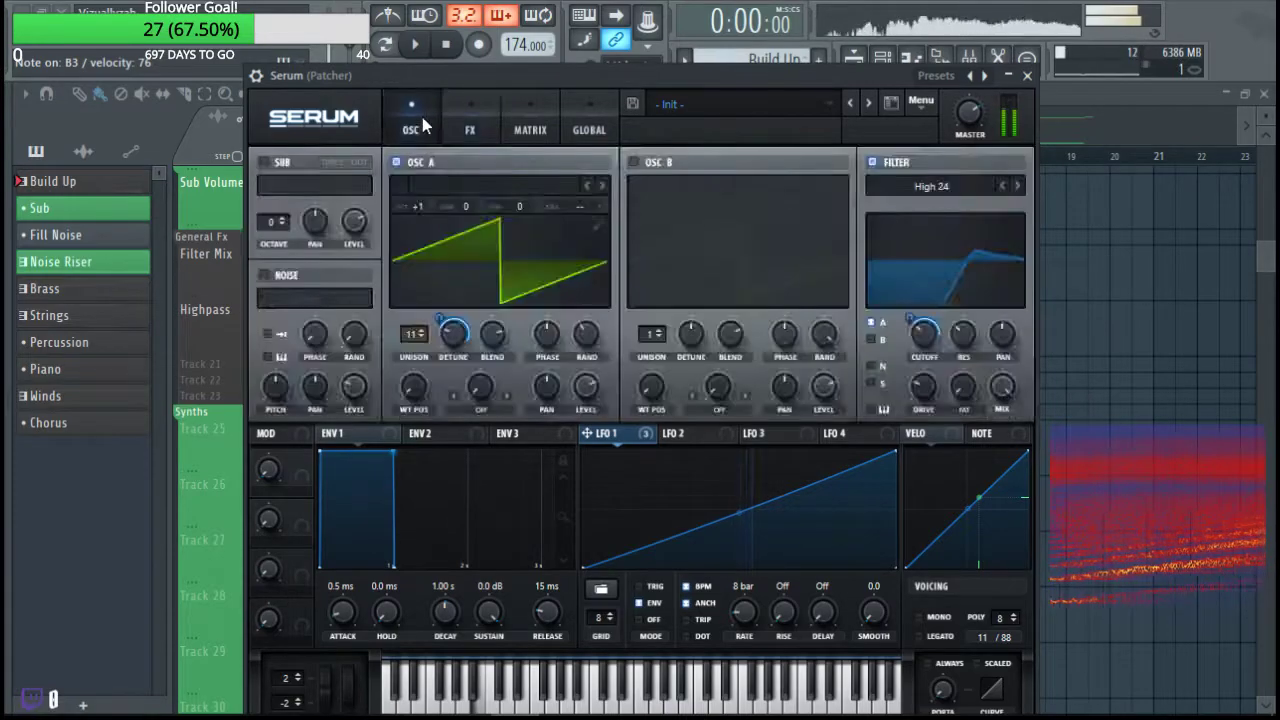
left_click(932, 185)
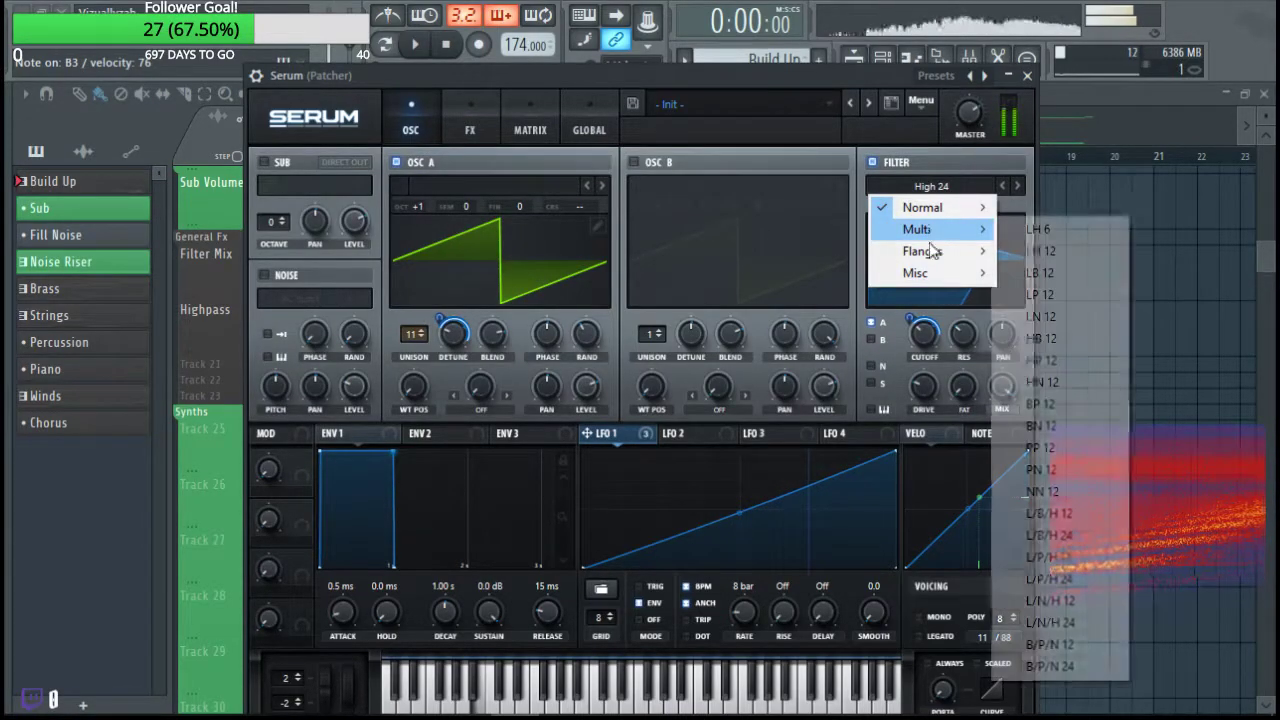
mouse_move(922, 251)
left_click(1036, 199)
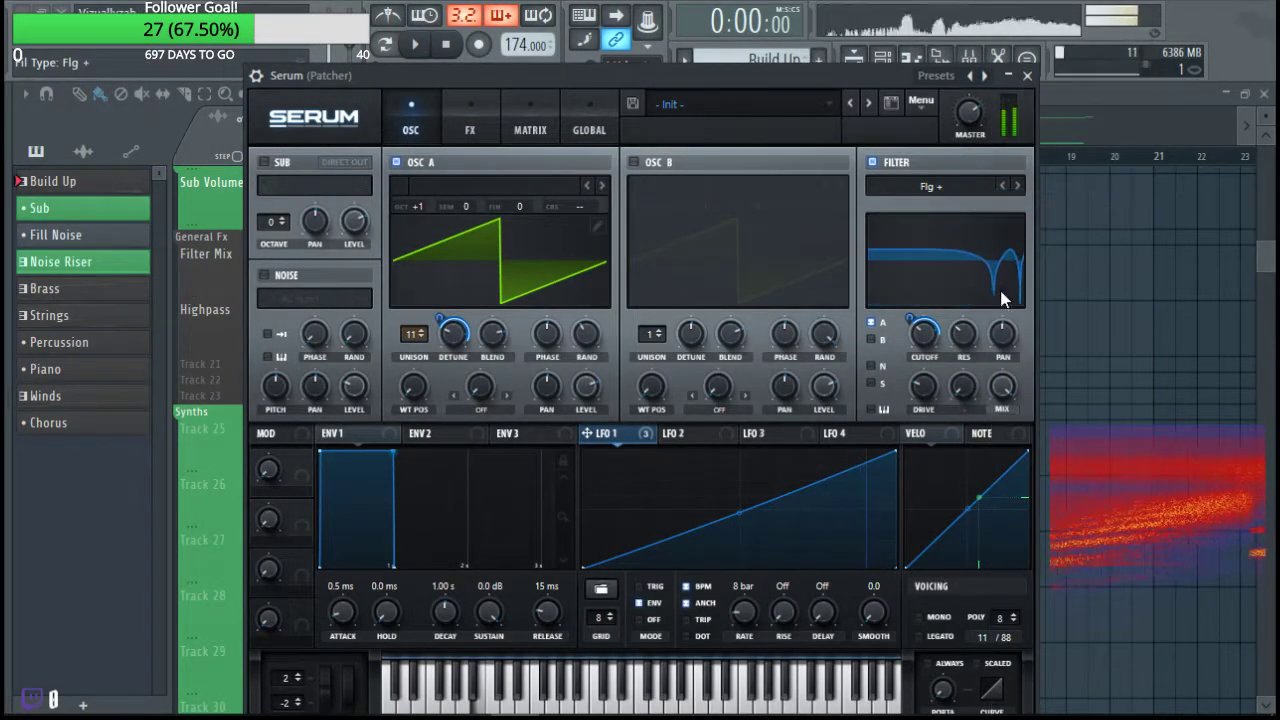
left_click_drag(911, 318, 912, 322)
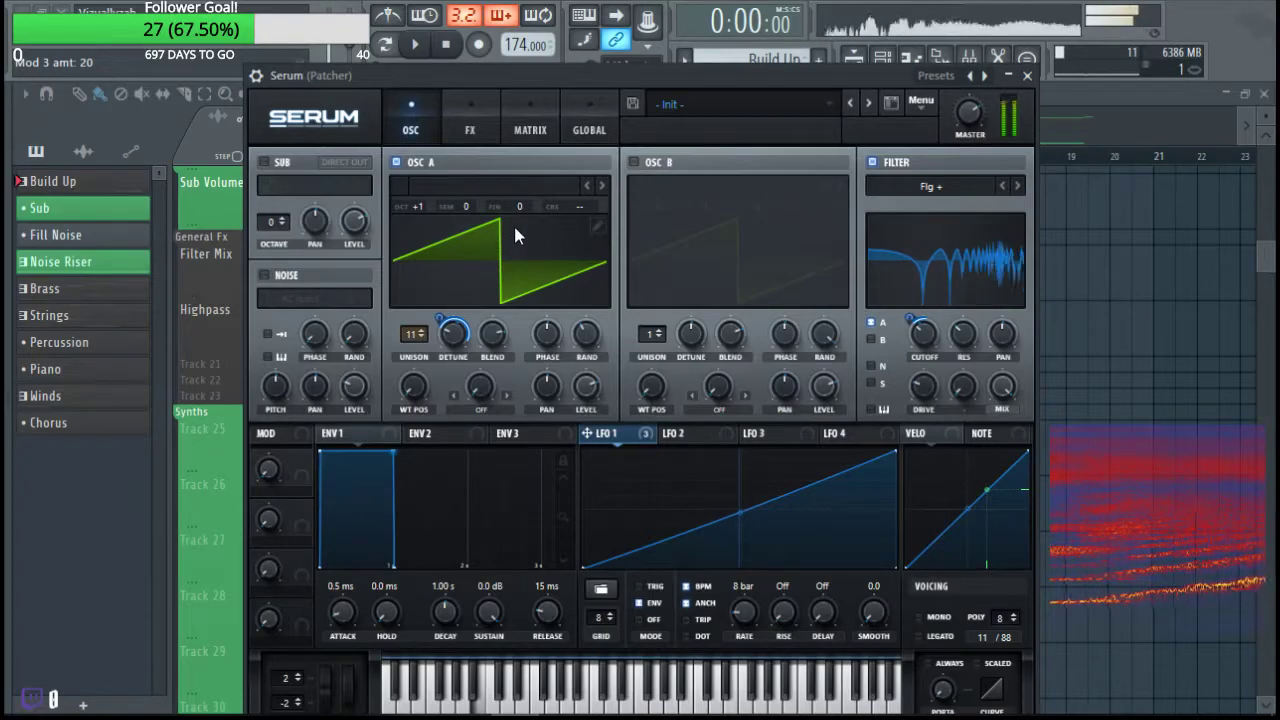
Enable OSC B at octave +1, routed through the filter, and turn on the noise oscillator.
left_click(633, 162)
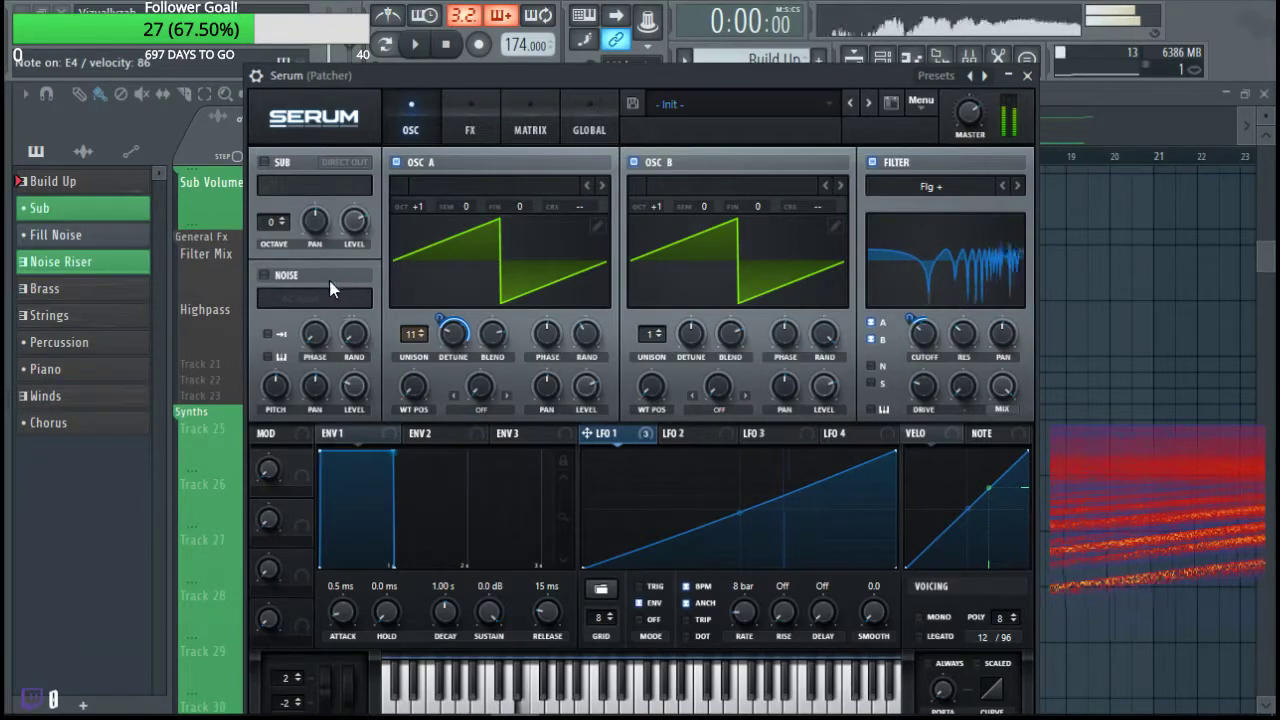
left_click(265, 275)
Move the compressor down the effects chain, then enable the EQ and place it between Hyper/Dimension and the compressor.
left_click(470, 128)
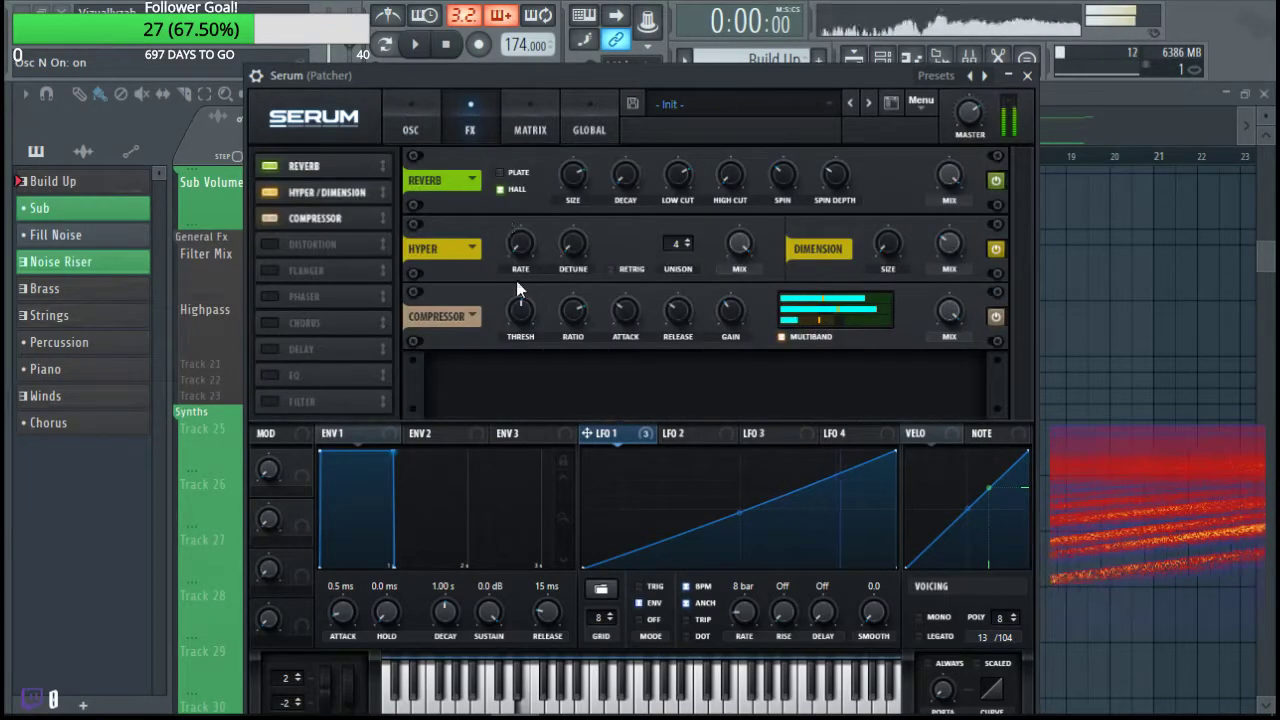
left_click_drag(301, 230, 304, 294)
left_click(277, 375)
left_click_drag(277, 375, 326, 212)
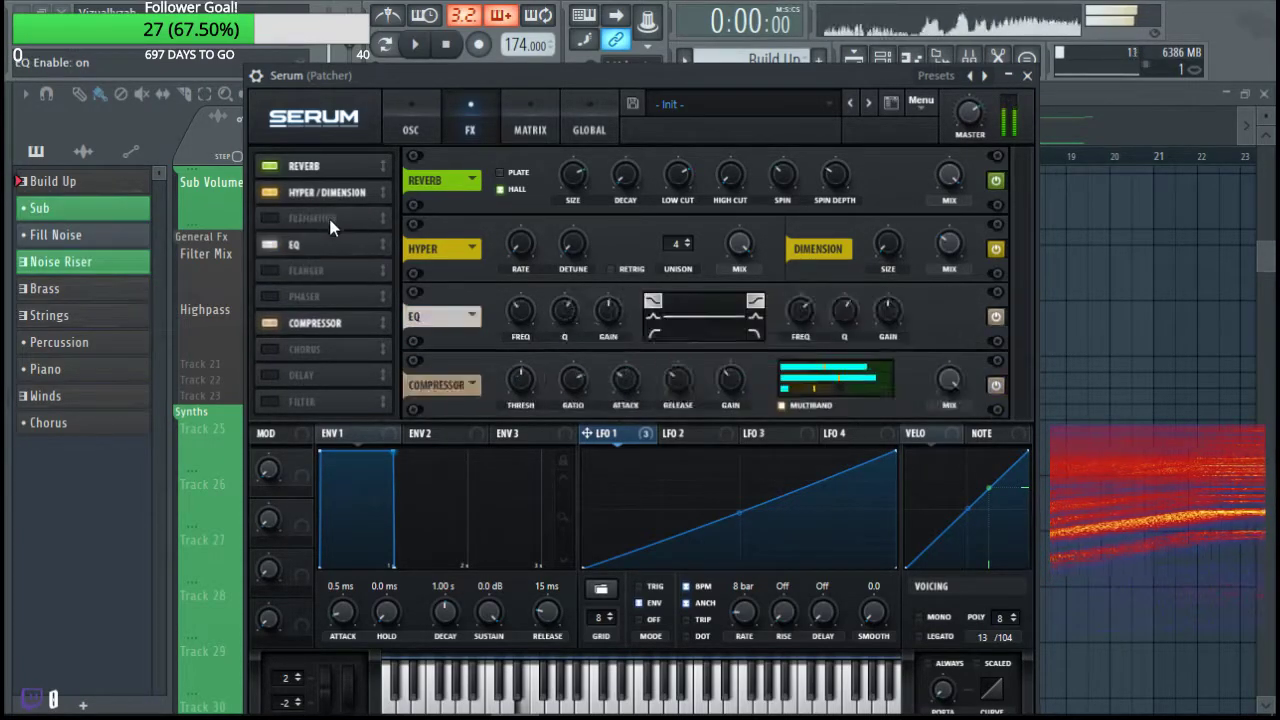
Set the EQ's high band to low-pass and its low band to high-pass, and modulate the high-band frequency with LFO 1.
left_click(755, 331)
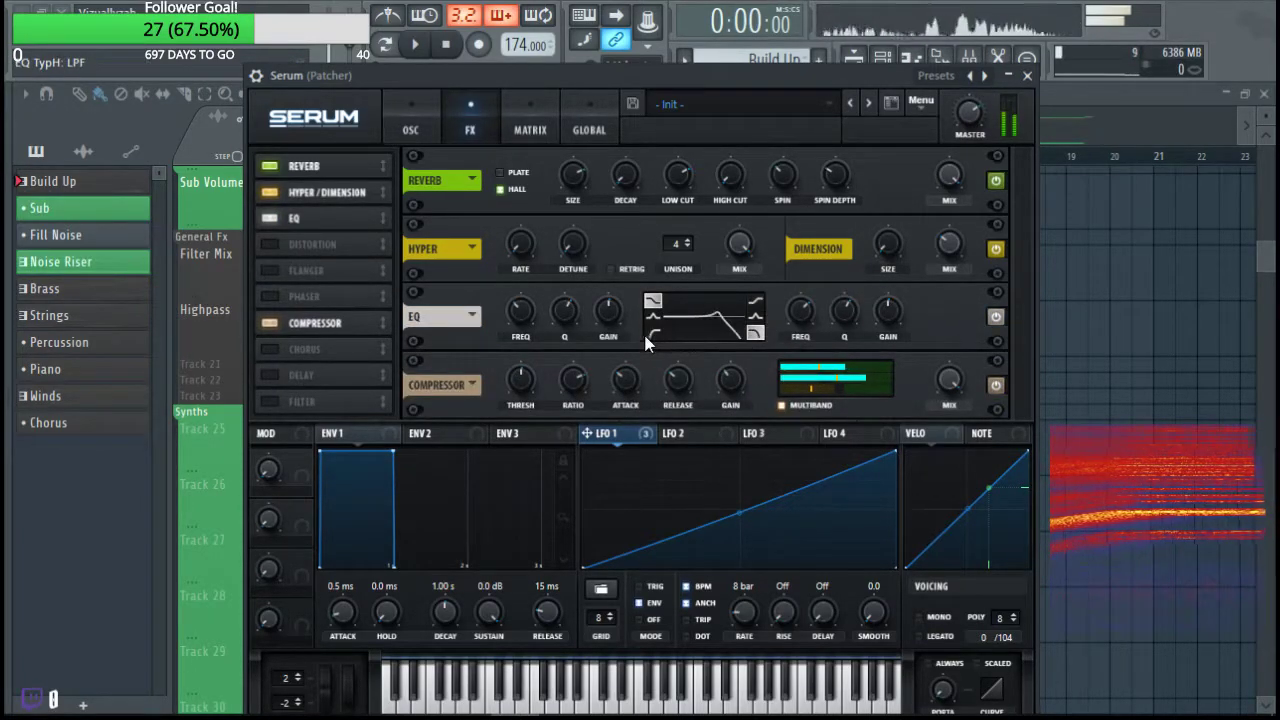
left_click(652, 332)
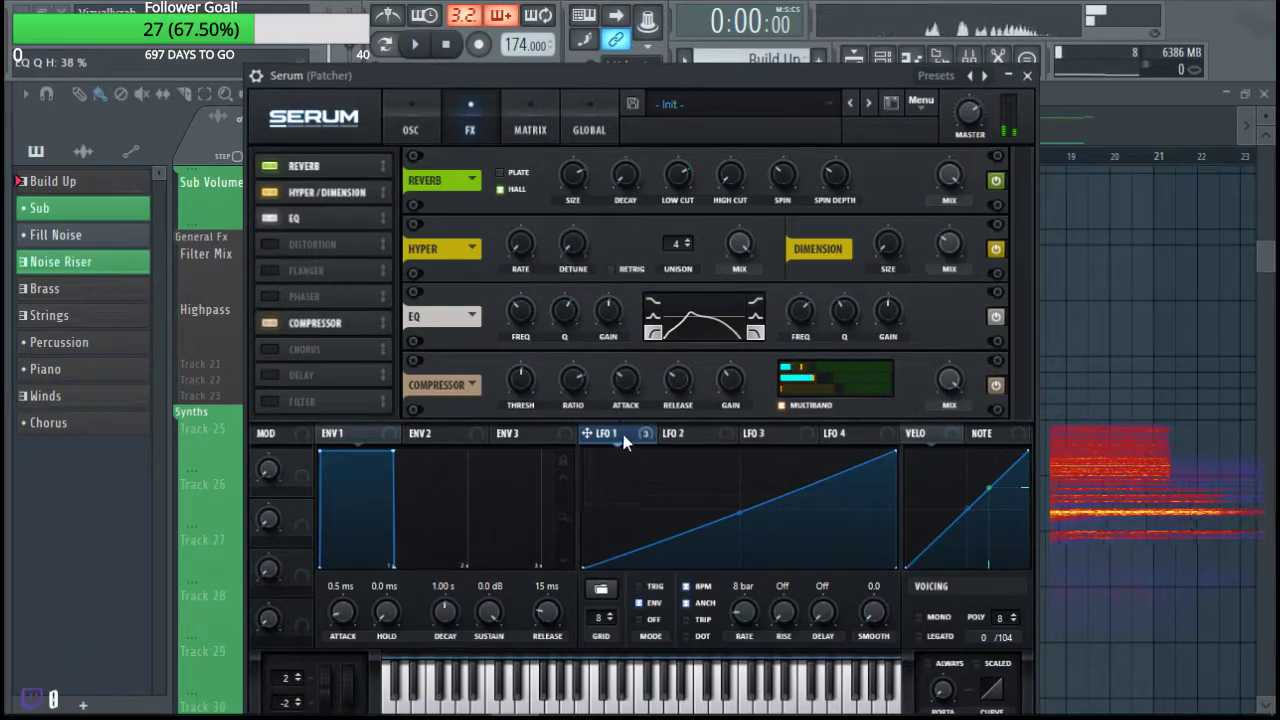
left_click_drag(794, 317, 798, 315)
left_click_drag(590, 434, 580, 409)
Lower the EQ's low-band frequency to 22 Hz, modulate it with LFO 1, and set the low-band Q to 46%.
left_click_drag(520, 310, 519, 410)
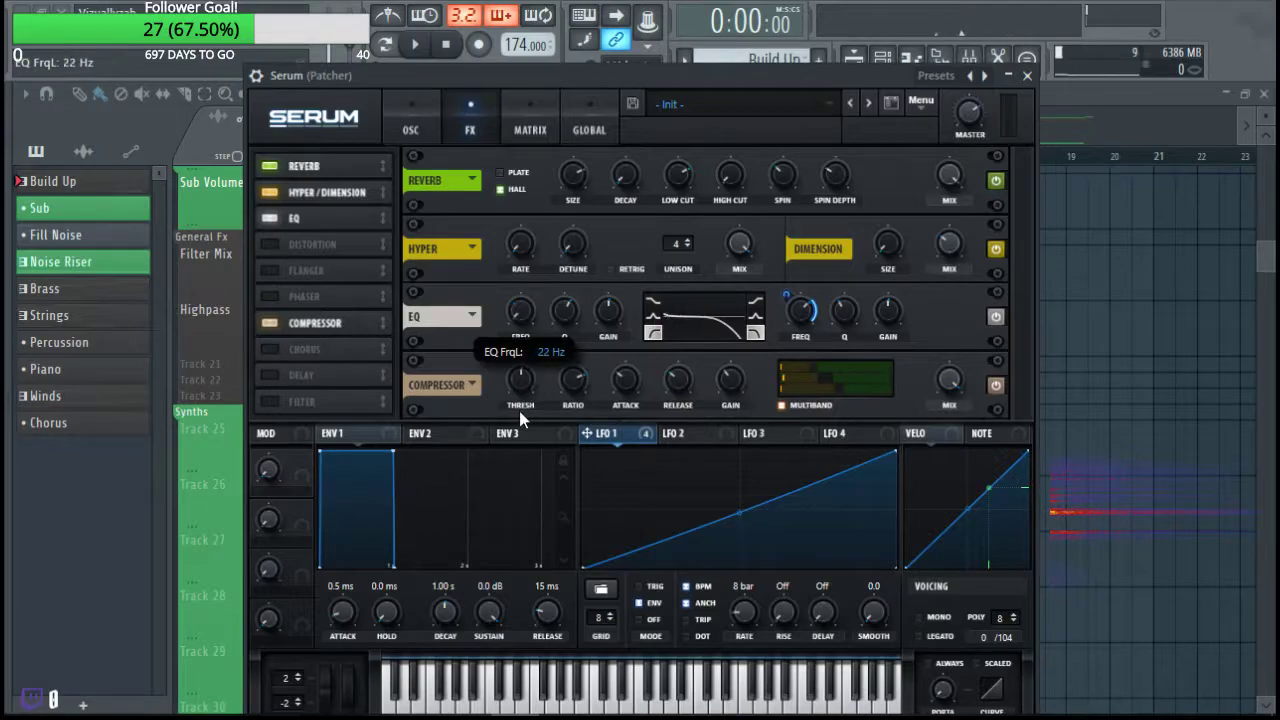
left_click_drag(523, 312, 508, 313)
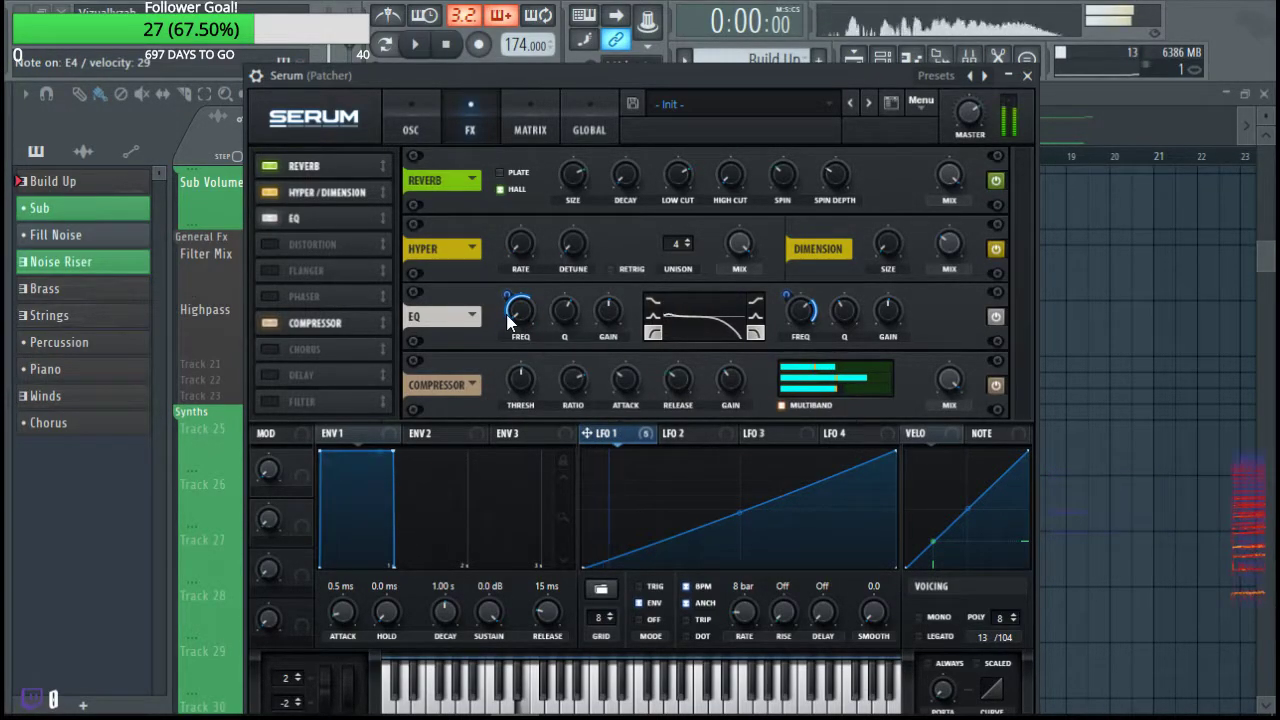
right_click(520, 312)
left_click_drag(567, 315, 562, 339)
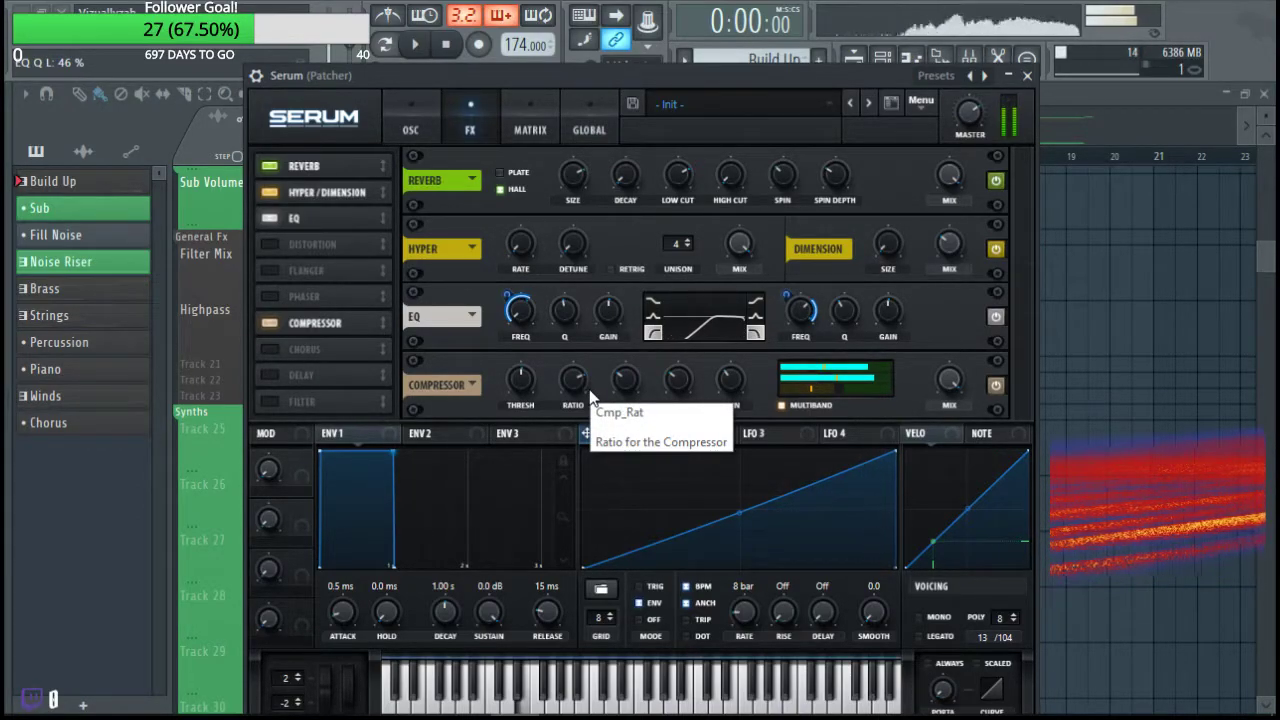
Move the compressor directly below the EQ, and enable Tube distortion at the start of the effects chain with 88% drive.
left_click_drag(315, 322, 334, 246)
left_click(270, 271)
left_click(995, 250)
scroll(1014, 388, "down", 2)
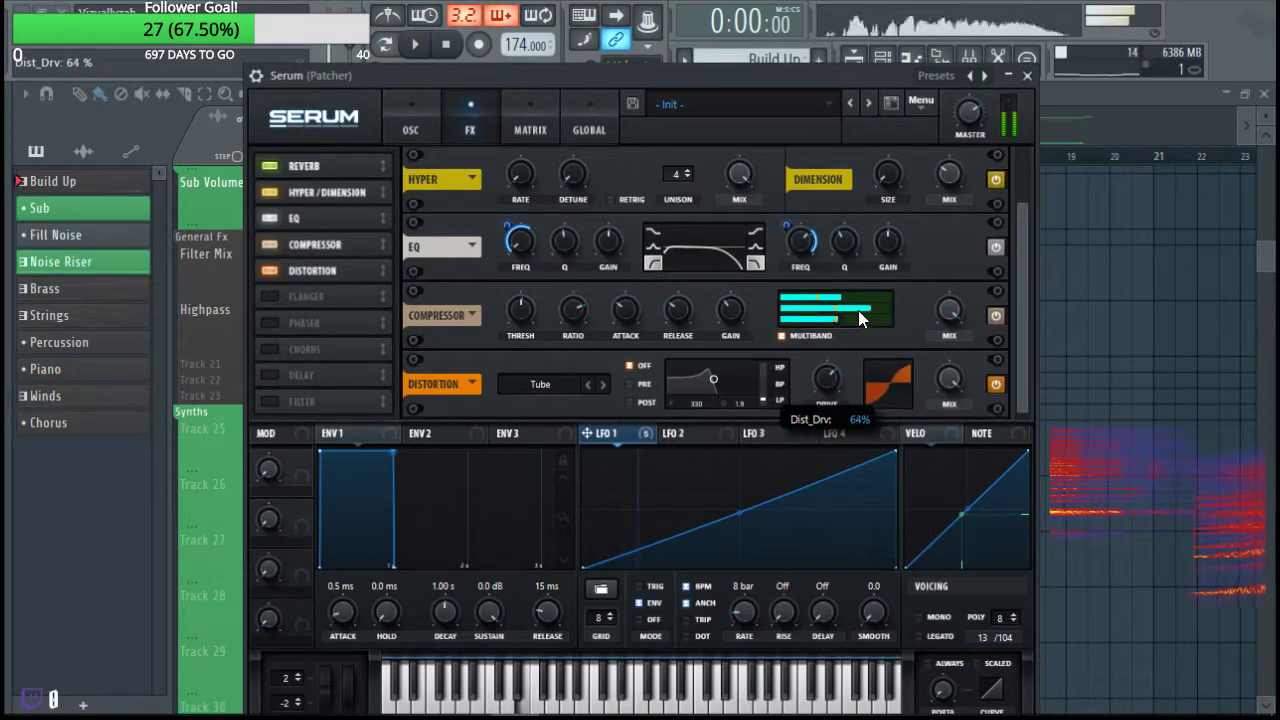
left_click_drag(329, 272, 346, 166)
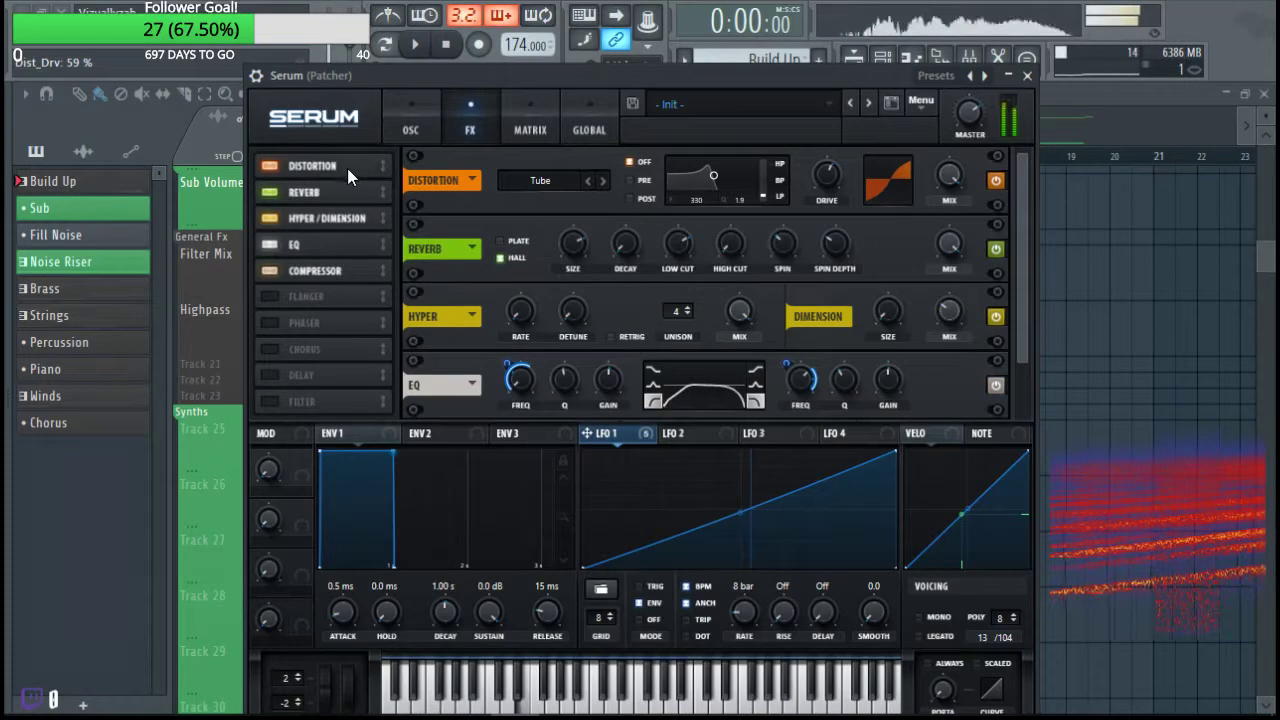
left_click_drag(826, 177, 826, 150)
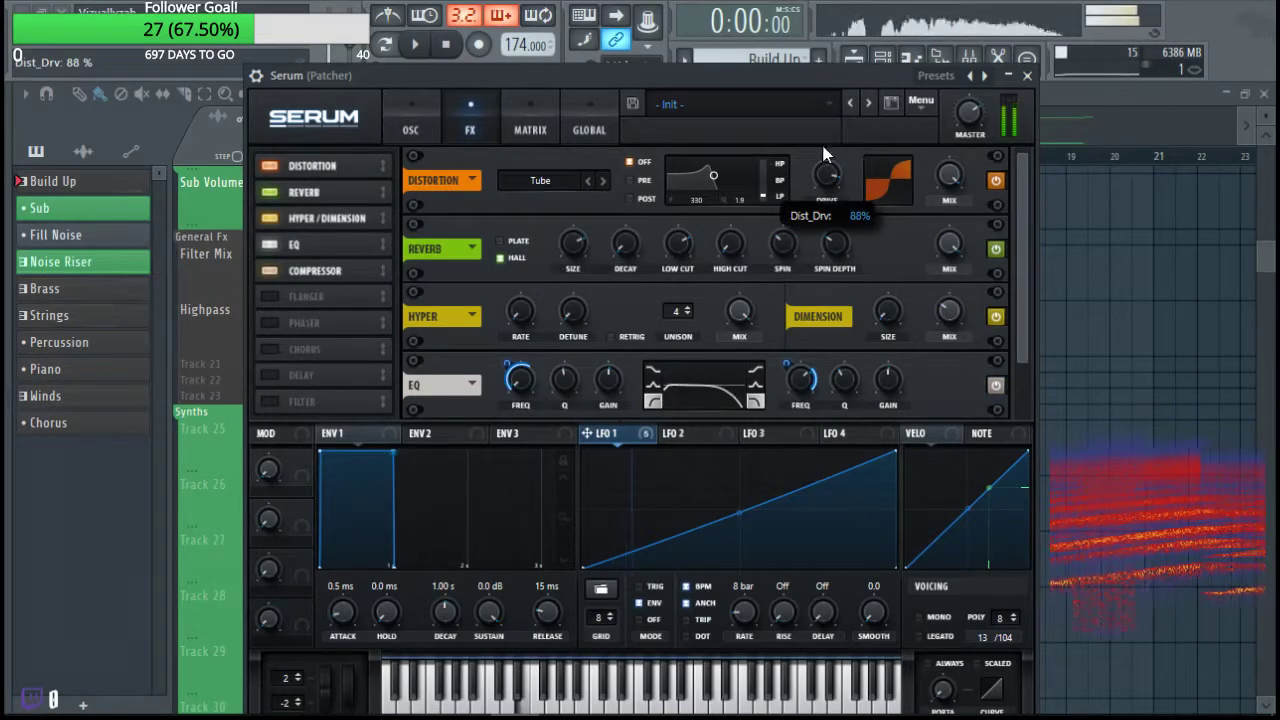
Enable the chorus with LFO 1 modulating delay 1 by 69, raised feedback and a depth of 26.0 ms.
left_click(269, 349)
left_click_drag(333, 298, 341, 258)
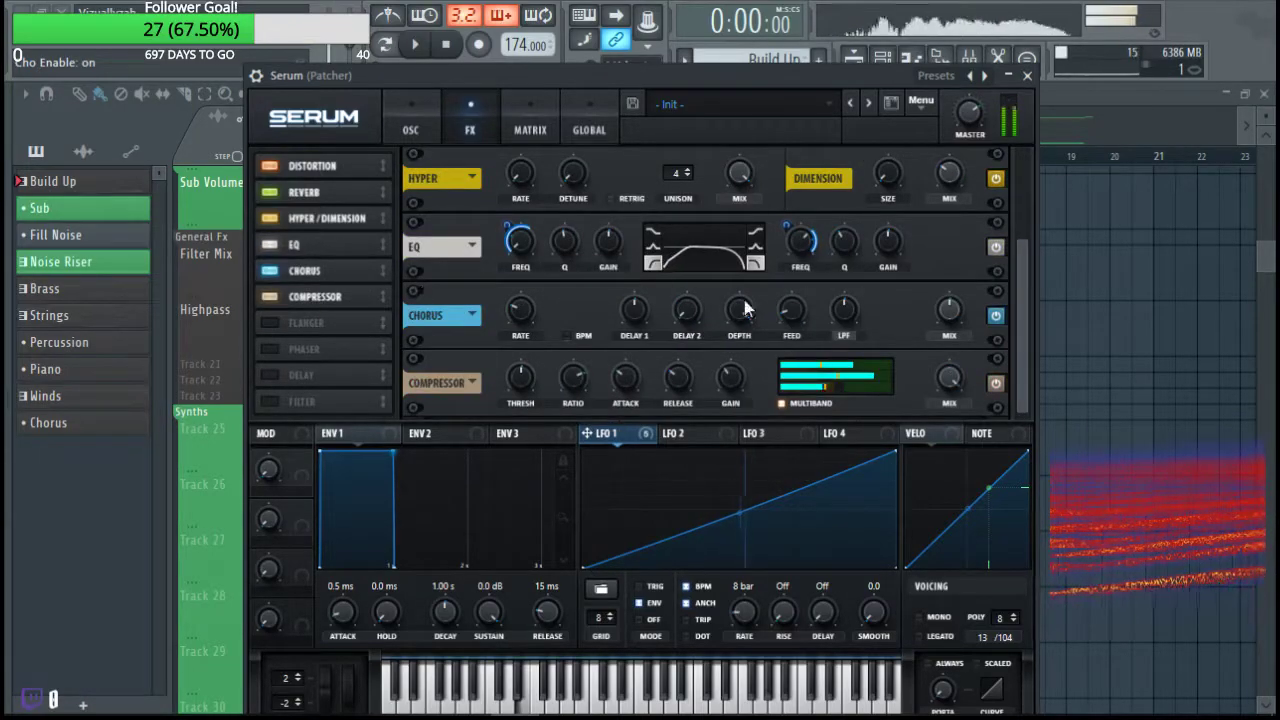
mouse_move(638, 302)
left_mouse_down()
mouse_move(632, 460)
mouse_move(636, 314)
left_mouse_up()
left_click_drag(620, 294, 619, 310)
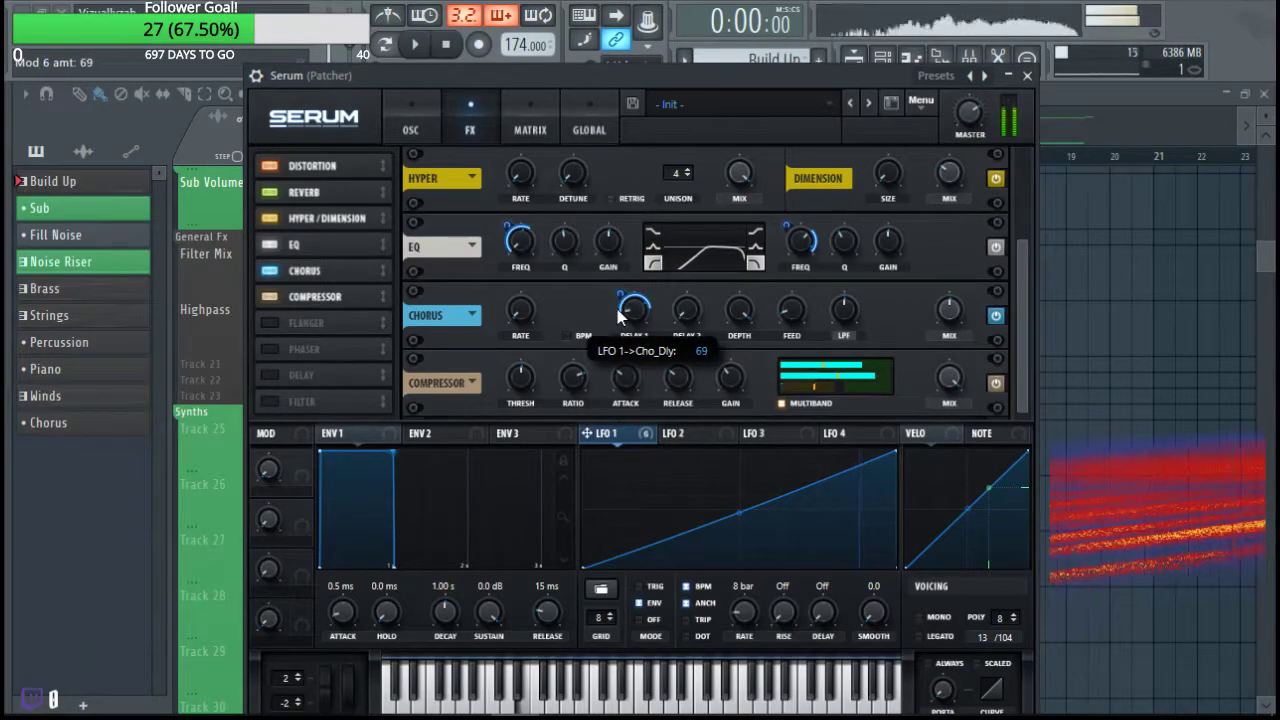
left_click_drag(793, 311, 801, 257)
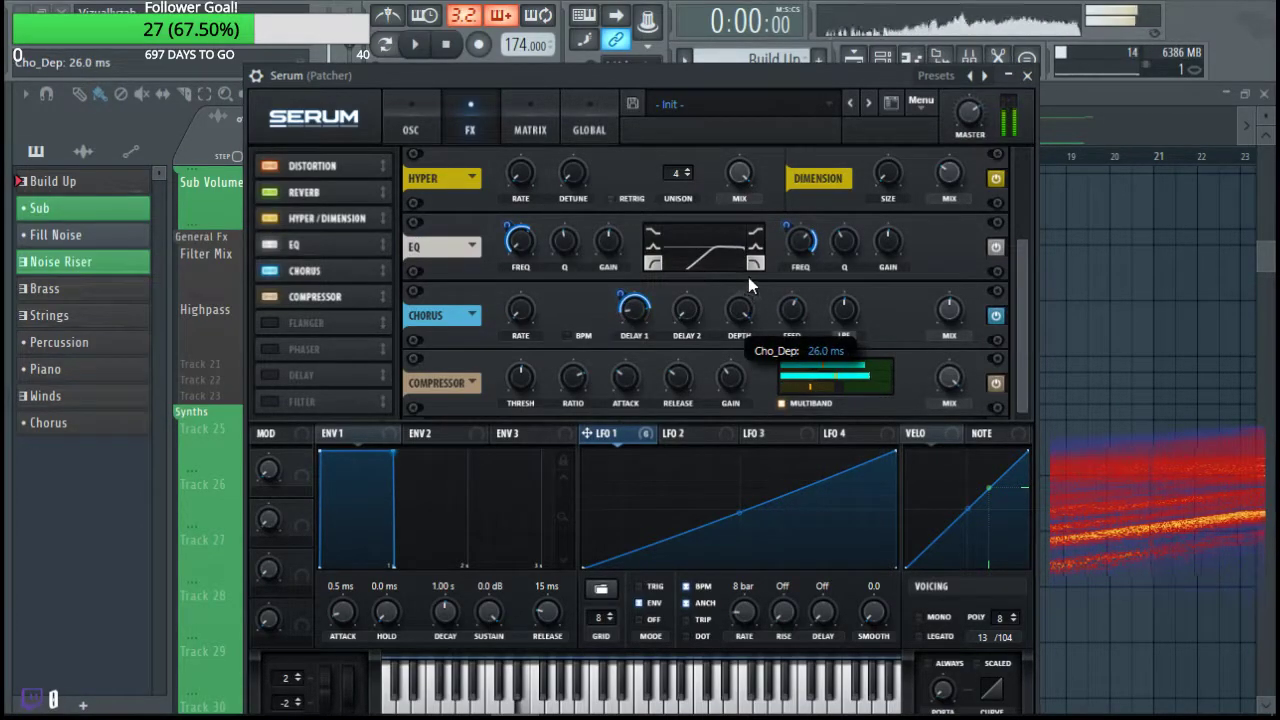
Move the chorus directly below the distortion, lower its LPF to 50 Hz, and modulate the LPF with LFO 1.
left_click_drag(334, 283, 339, 185)
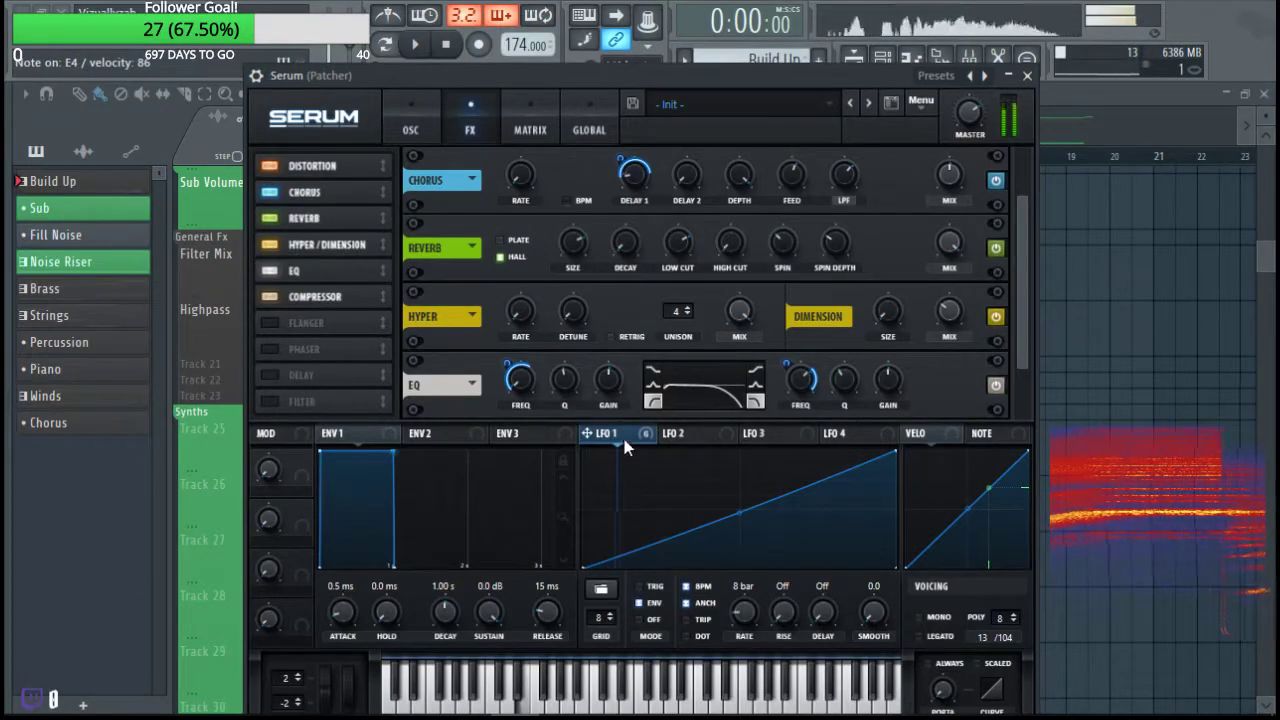
left_click_drag(839, 179, 808, 300)
left_click_drag(612, 436, 846, 177)
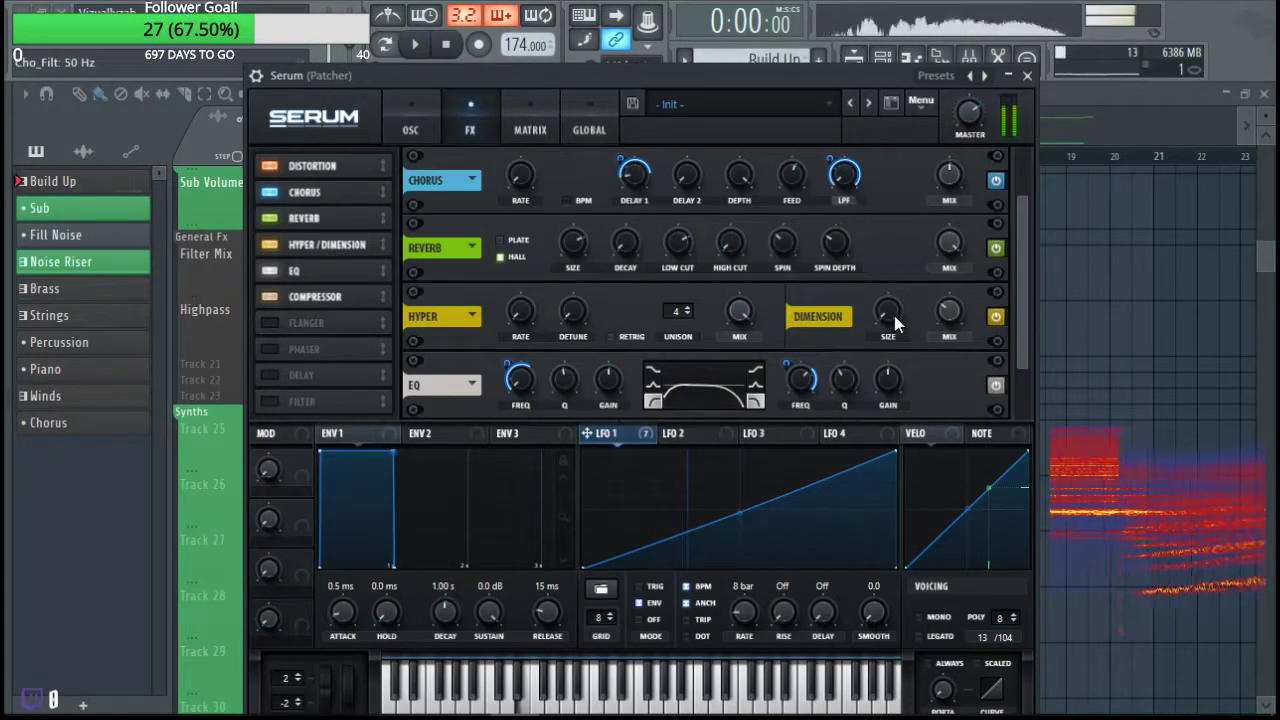
Enable the filter effect and set its type to Reverb.
left_click(272, 402)
scroll(1013, 285, "down", 3)
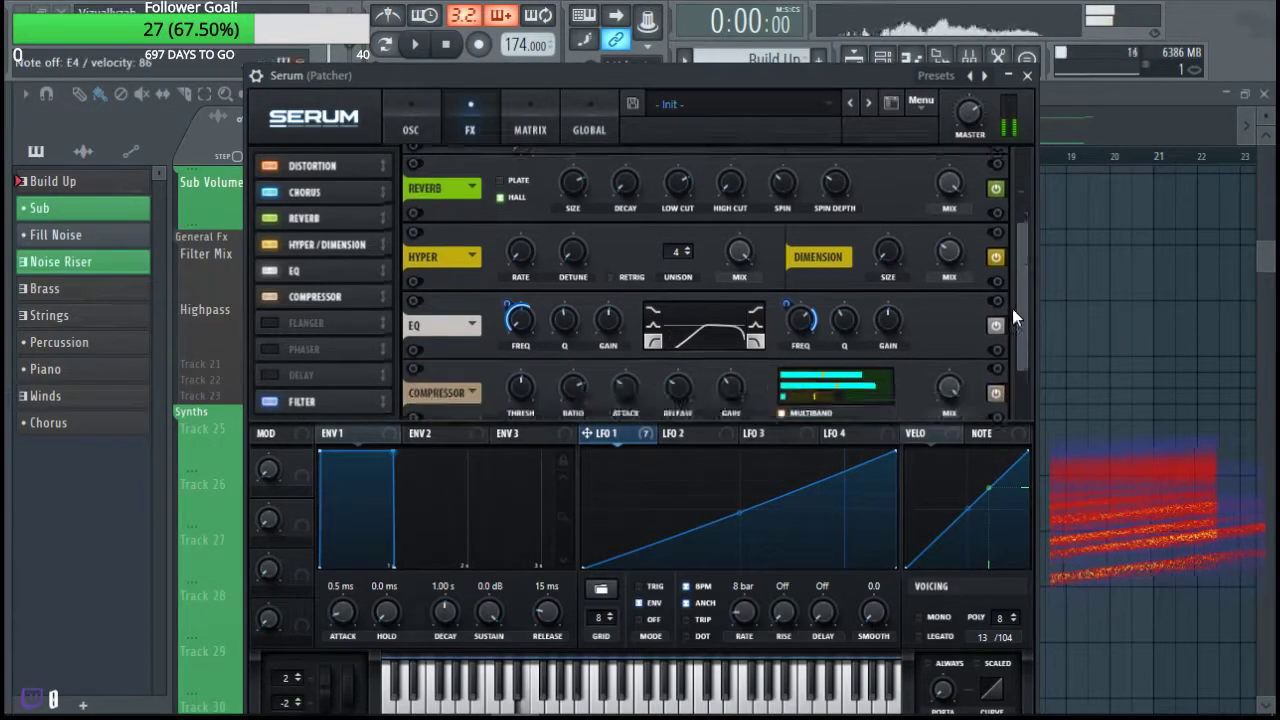
left_click(558, 380)
mouse_move(560, 428)
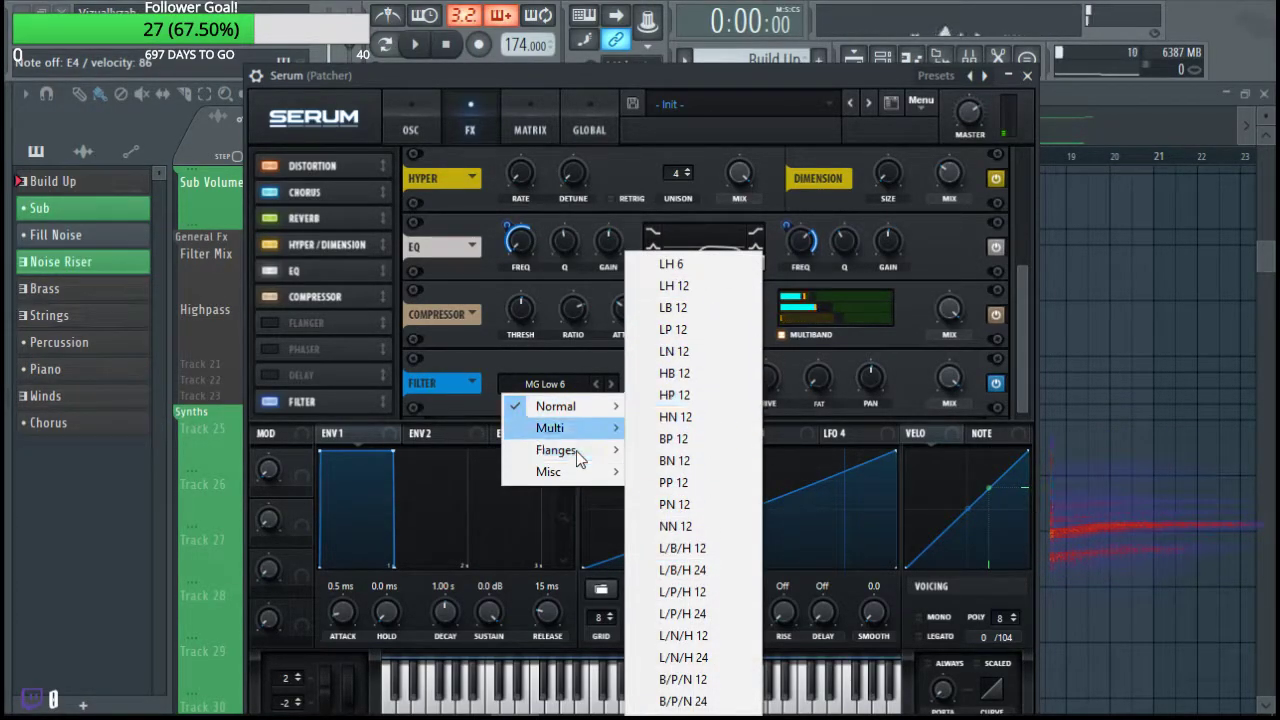
mouse_move(576, 451)
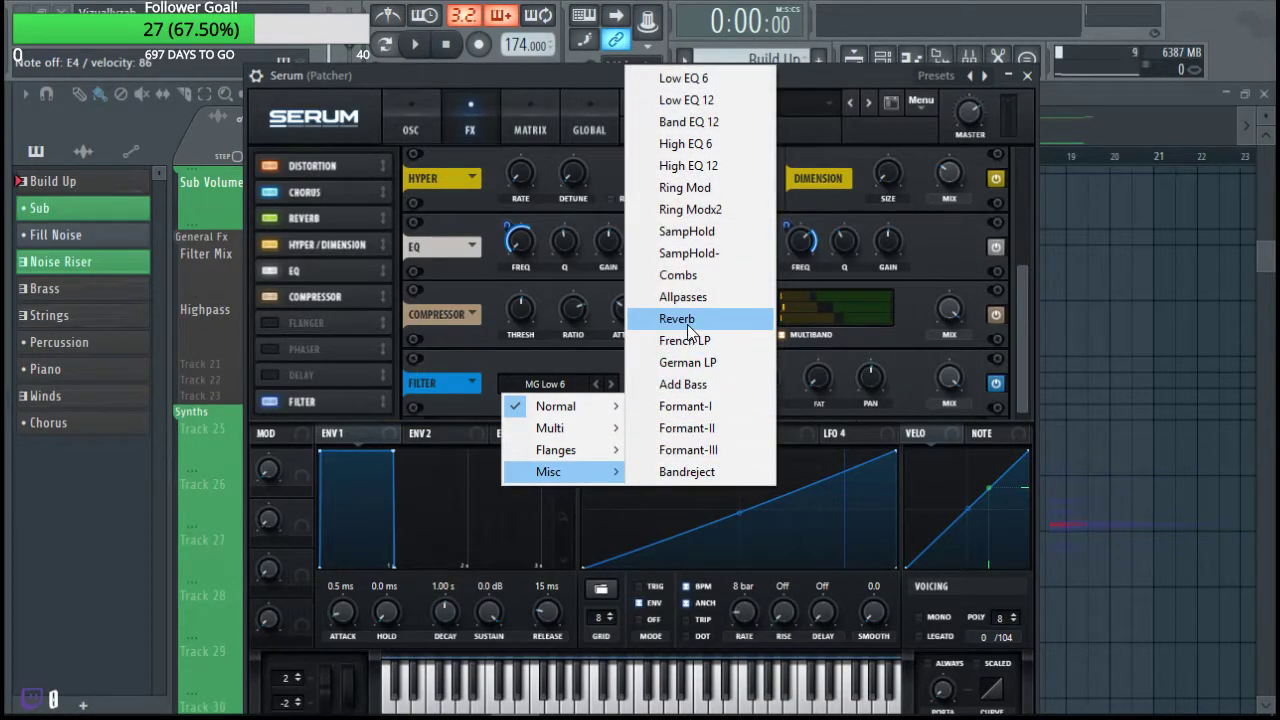
left_click(685, 318)
Modulate the Reverb filter's cutoff with LFO 1 and raise its resonance and drive.
mouse_move(664, 378)
left_mouse_down()
mouse_move(636, 424)
mouse_move(661, 379)
left_mouse_up()
mouse_move(647, 364)
left_mouse_down()
mouse_move(648, 404)
mouse_move(649, 388)
left_mouse_up()
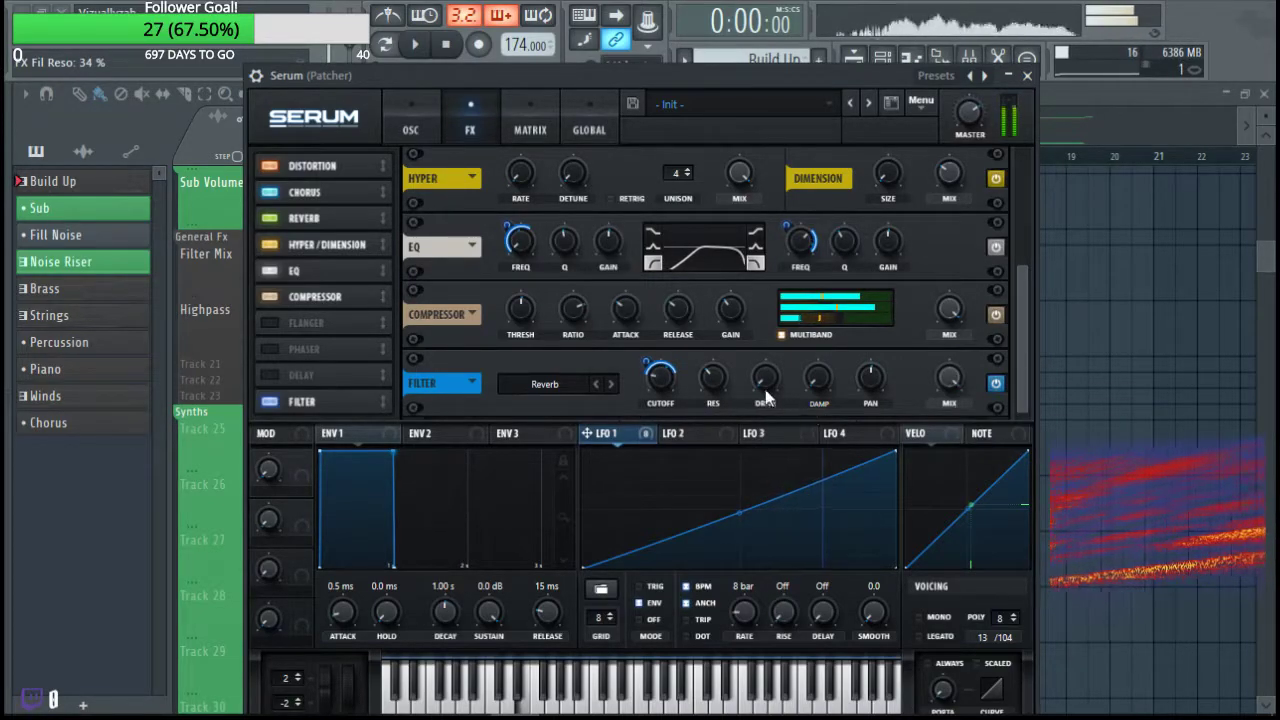
left_click_drag(763, 352, 768, 343)
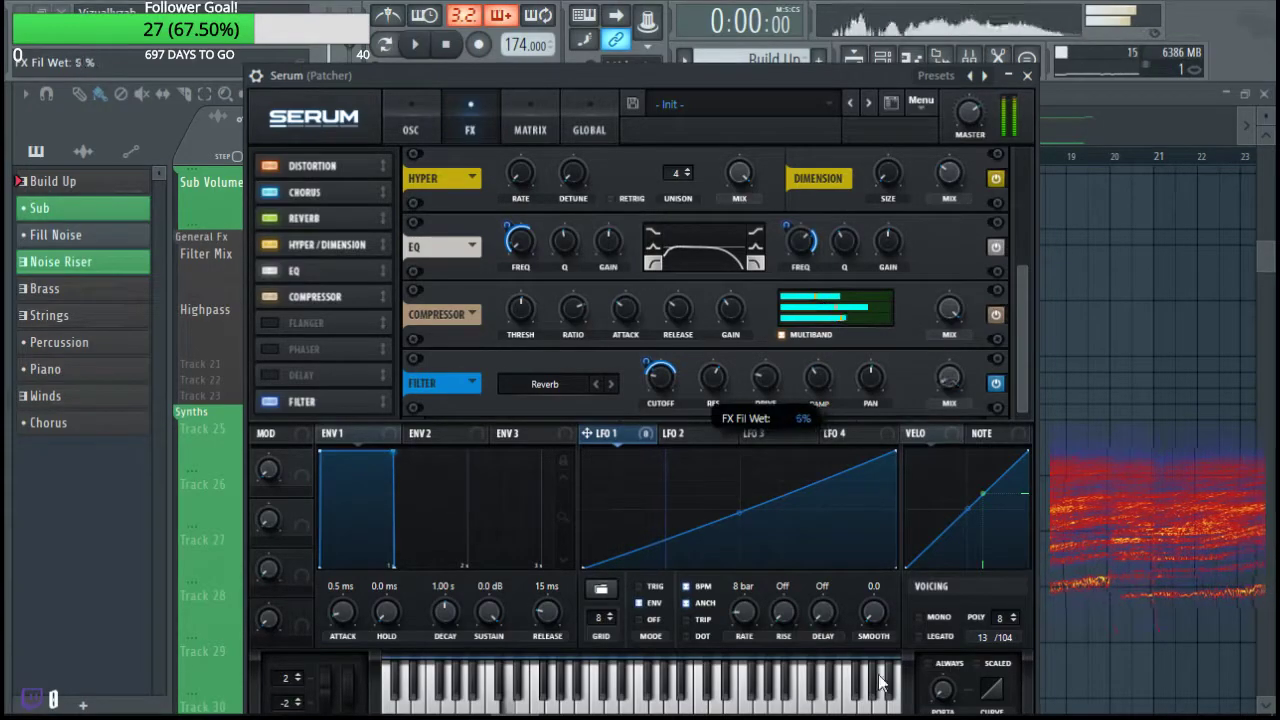
Modulate the Reverb filter's mix with LFO 1 and move the filter directly below the compressor in the effects chain.
left_click_drag(953, 386, 981, 305)
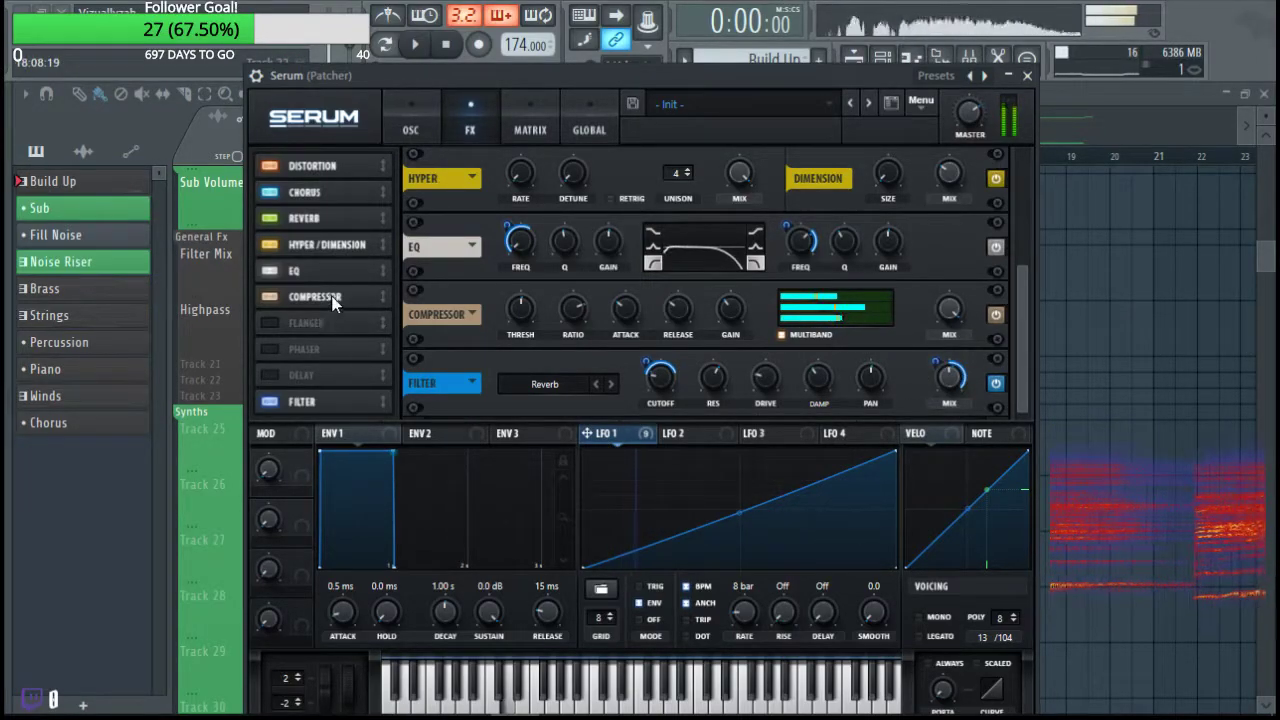
left_click_drag(295, 396, 300, 322)
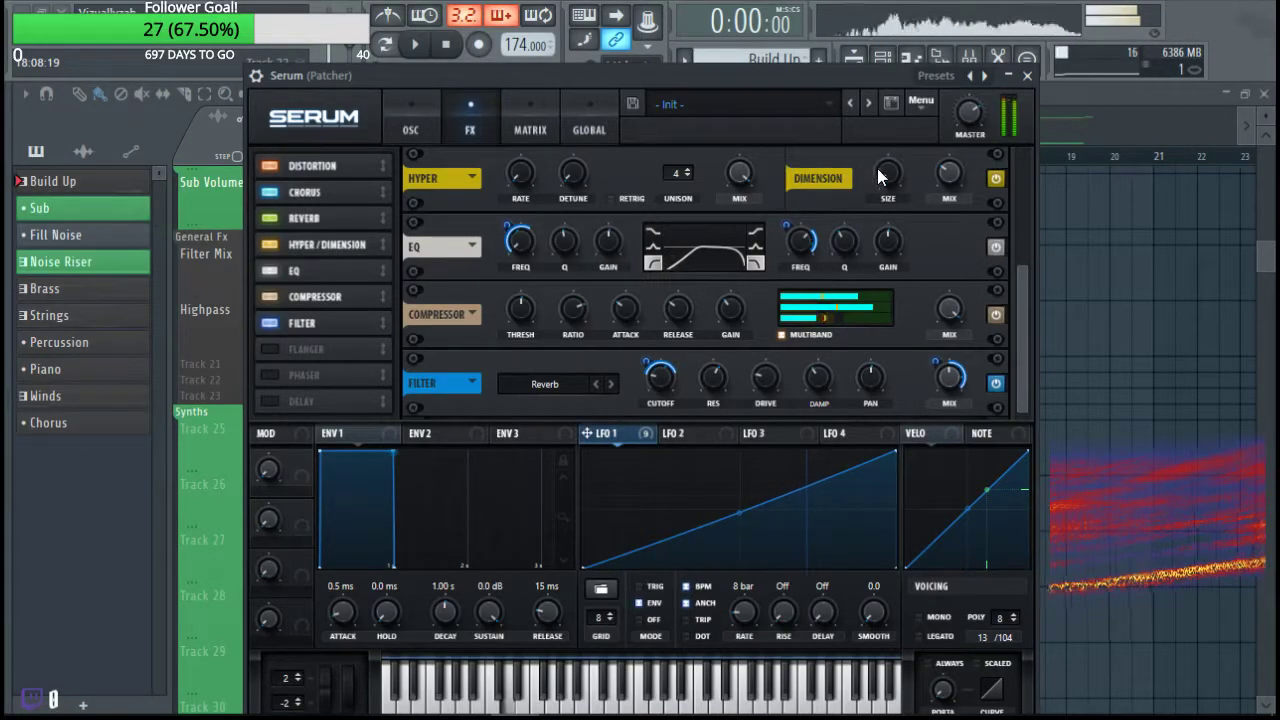
left_click_drag(1027, 286, 1029, 443)
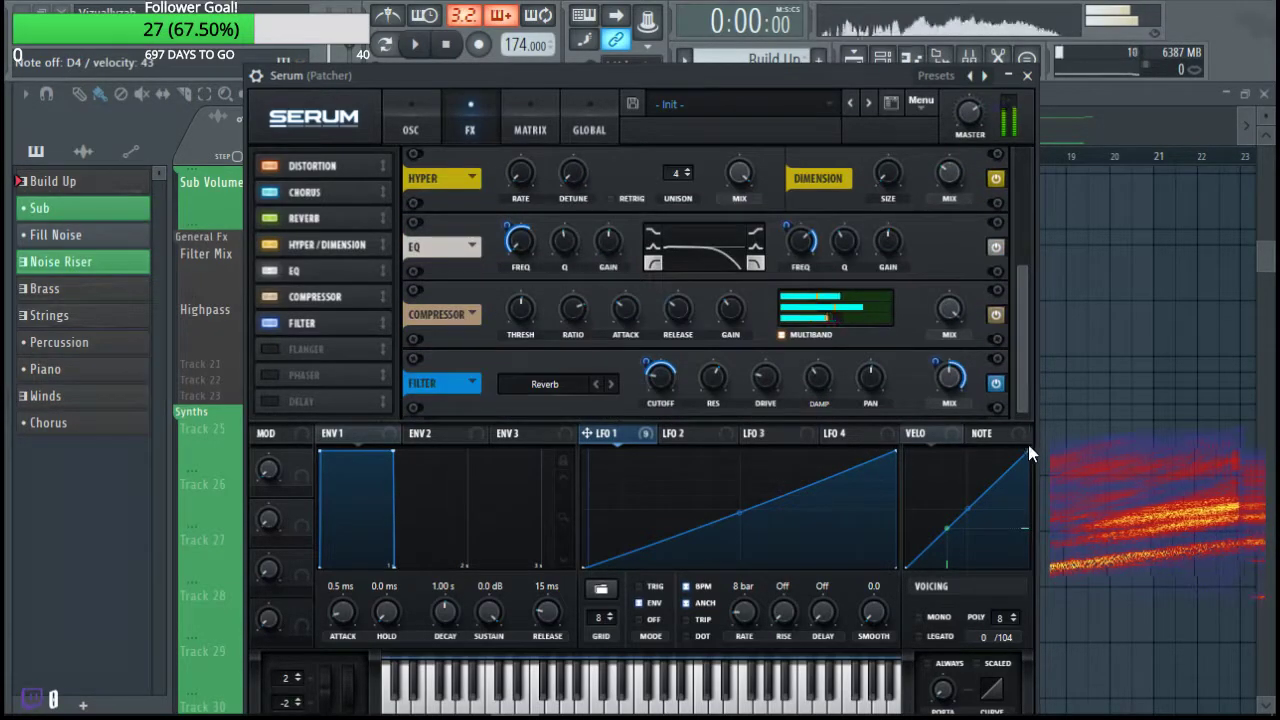
Raise the start and end points of LFO 2 to flatten its shape at the maximum level.
left_click(421, 106)
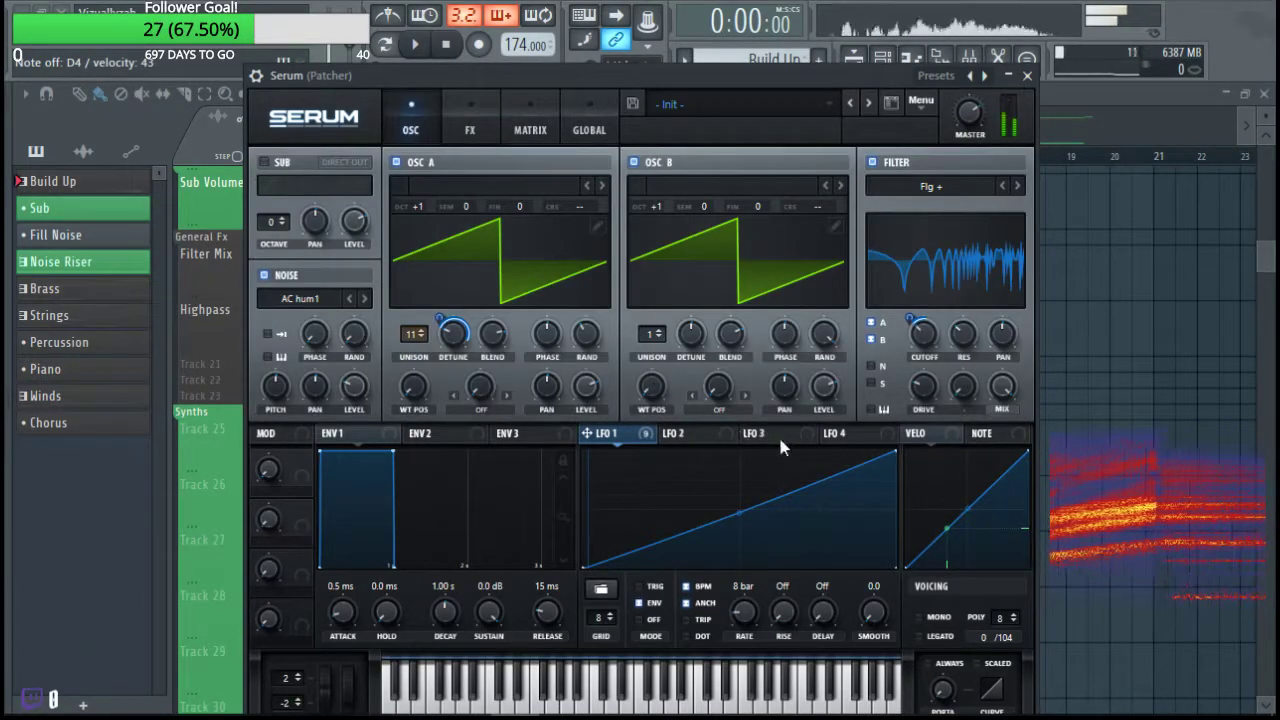
left_click(696, 440)
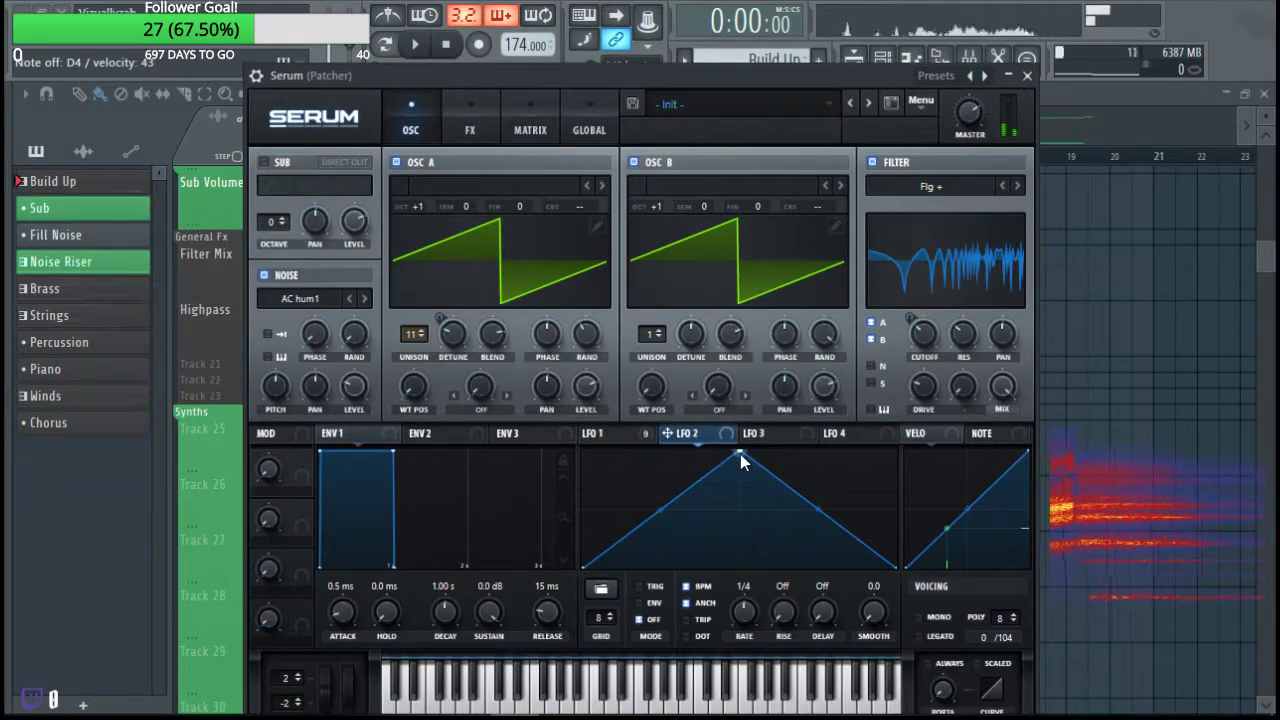
left_click_drag(584, 567, 586, 449)
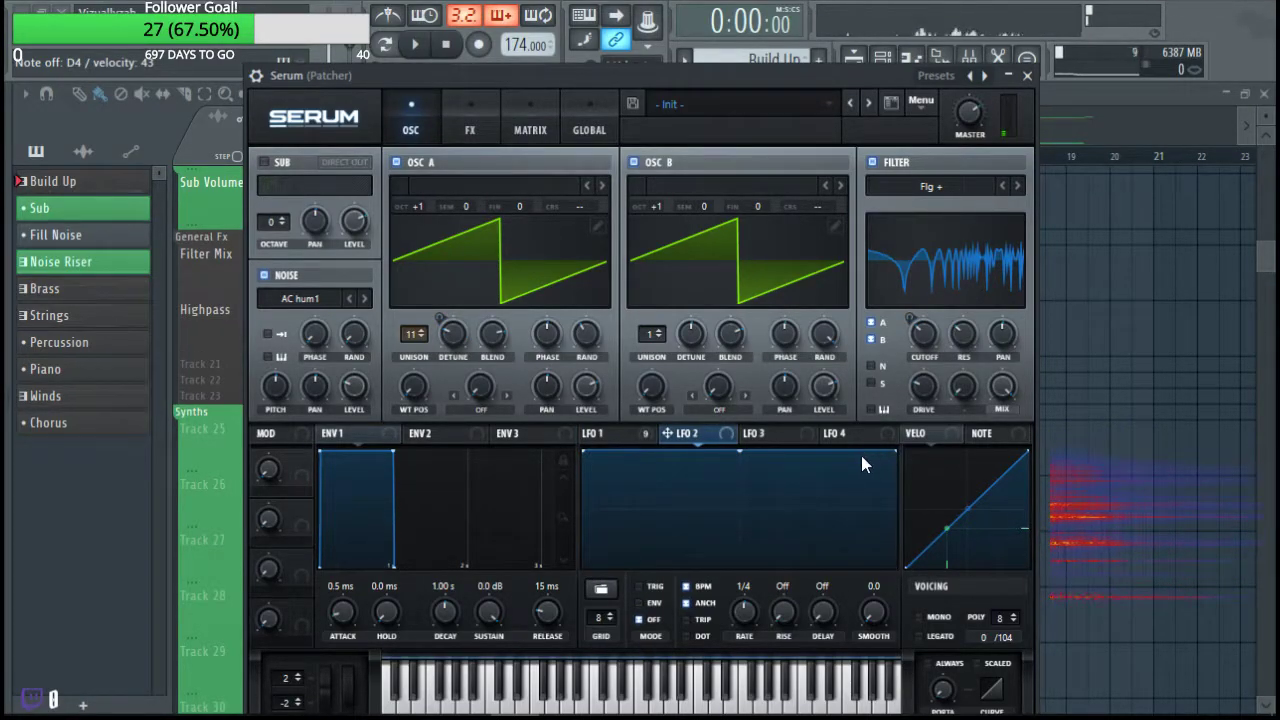
Lower LFO 2's end point to zero and remove the extra points, leaving one straight descent from the midpoint.
left_click_drag(895, 451, 943, 598)
left_click_drag(841, 527, 860, 582)
left_click_drag(660, 508, 518, 433)
left_click_drag(892, 457, 851, 536)
double_click(861, 509)
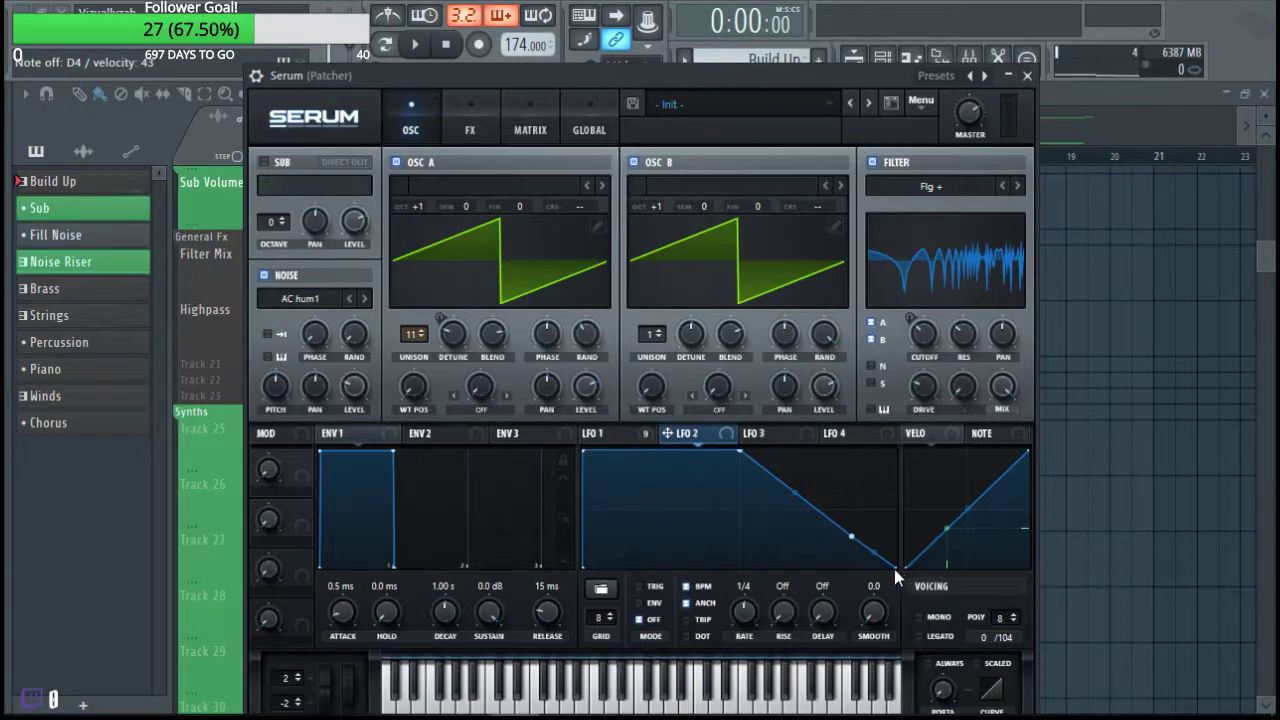
left_click_drag(890, 553, 942, 619)
double_click(849, 537)
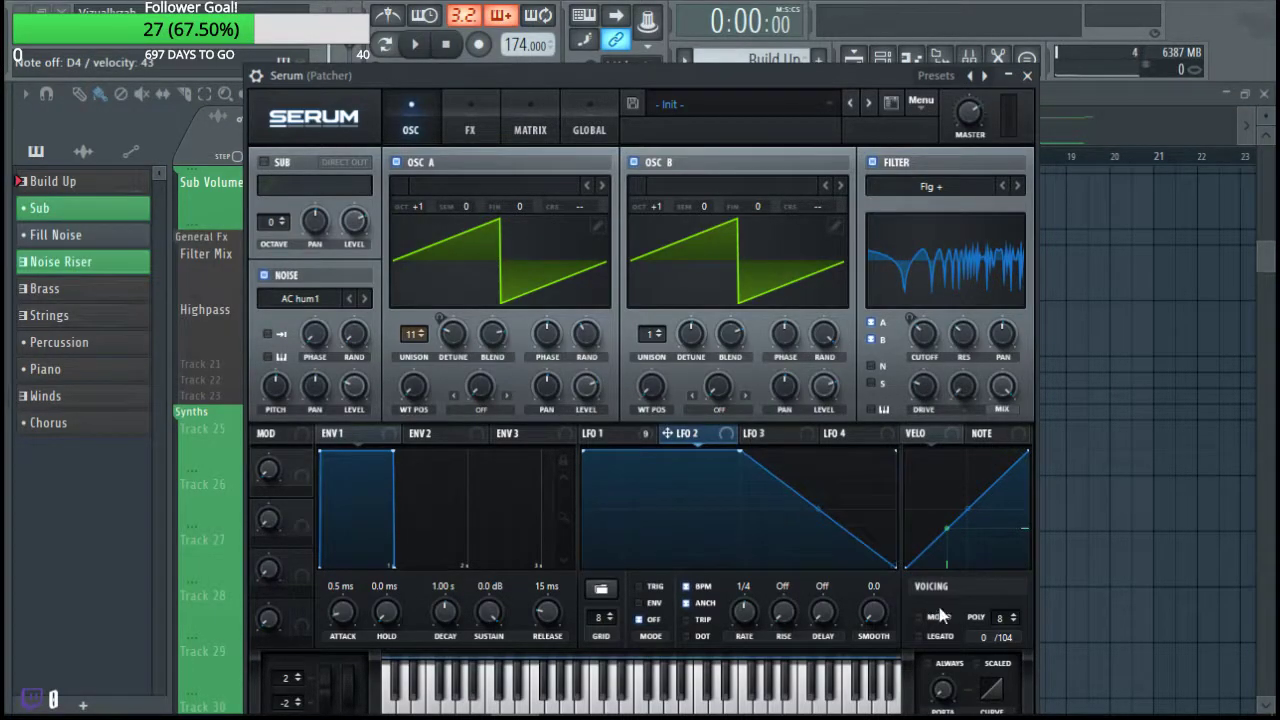
Bend LFO 2's descending segment into a steep drop at its very end and set the LFO rate to 8 bar.
left_click_drag(819, 511, 943, 234)
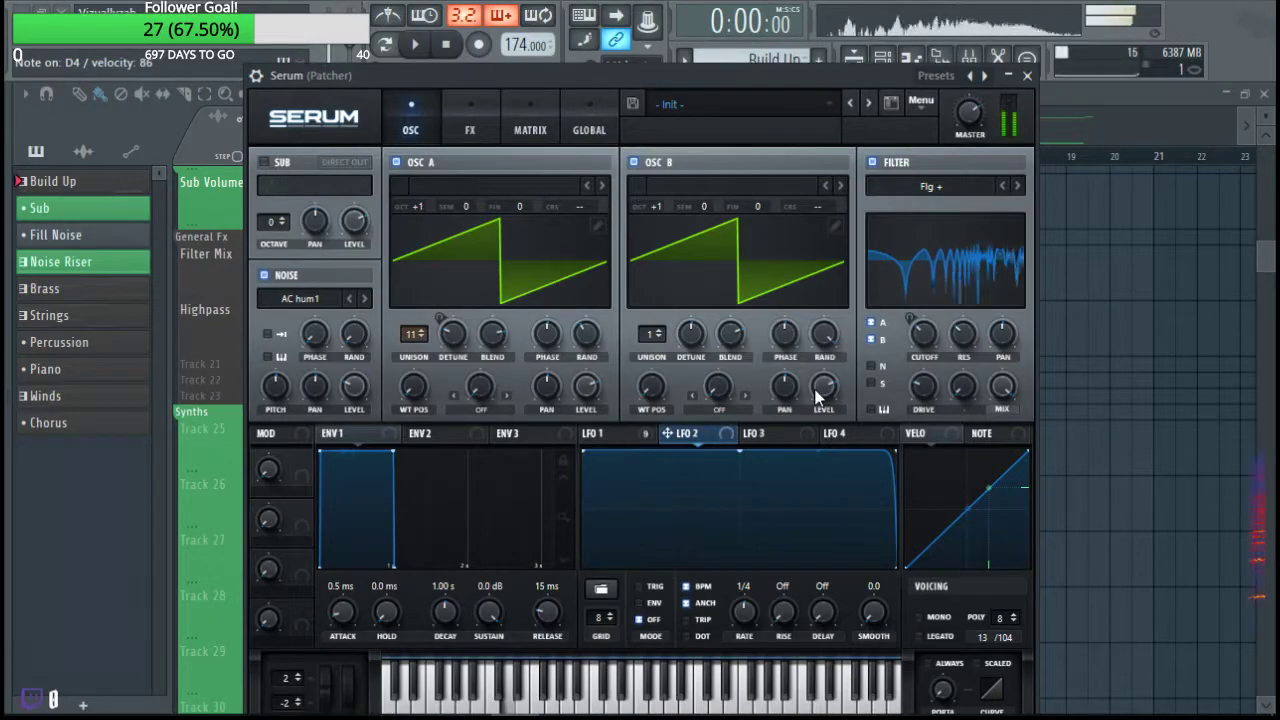
left_click_drag(587, 387, 489, 706)
left_click_drag(749, 604, 733, 650)
Route LFO 2 to Amp. in the first free row of the modulation matrix.
left_click(525, 125)
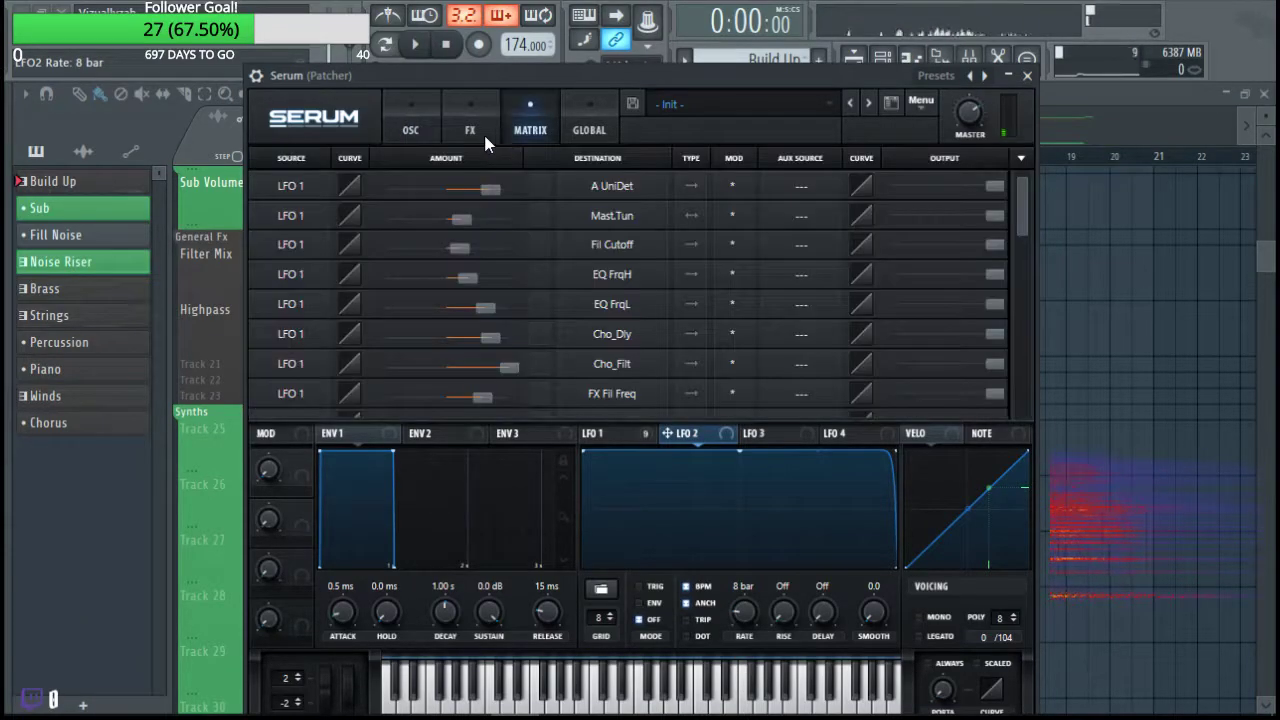
left_click(476, 128)
left_click(532, 118)
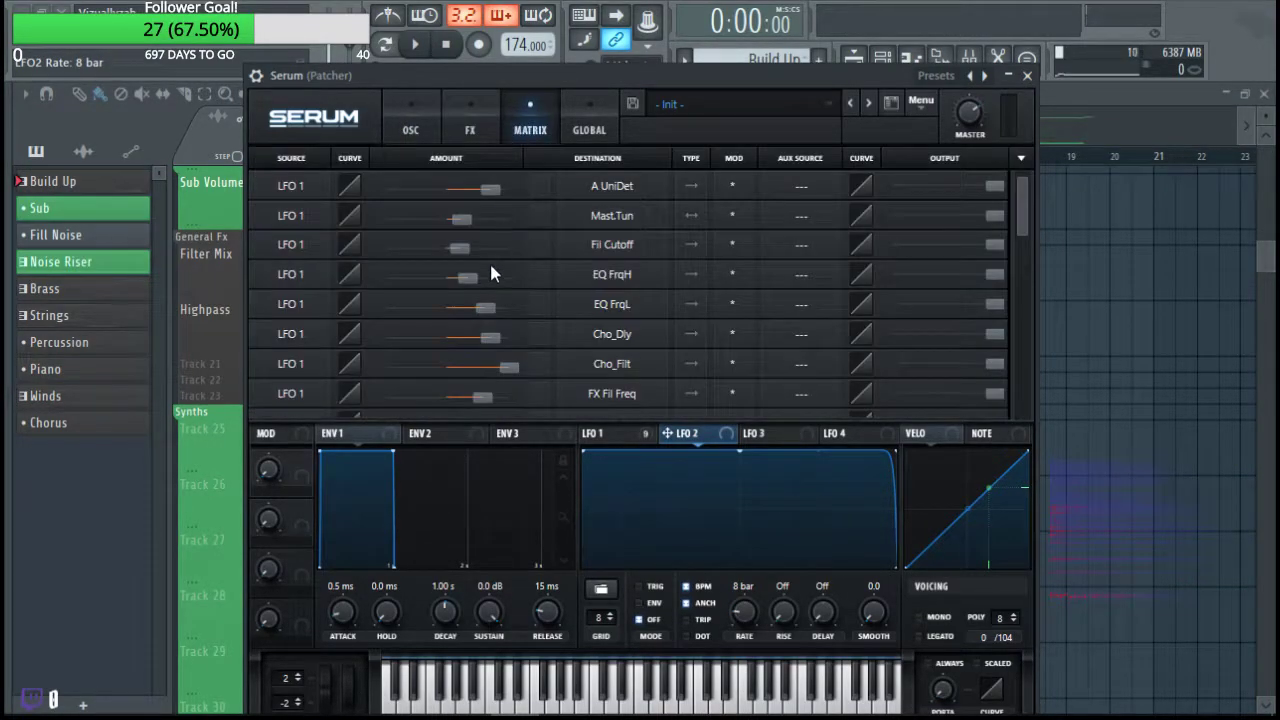
scroll(313, 357, "down", 3)
left_click(312, 355)
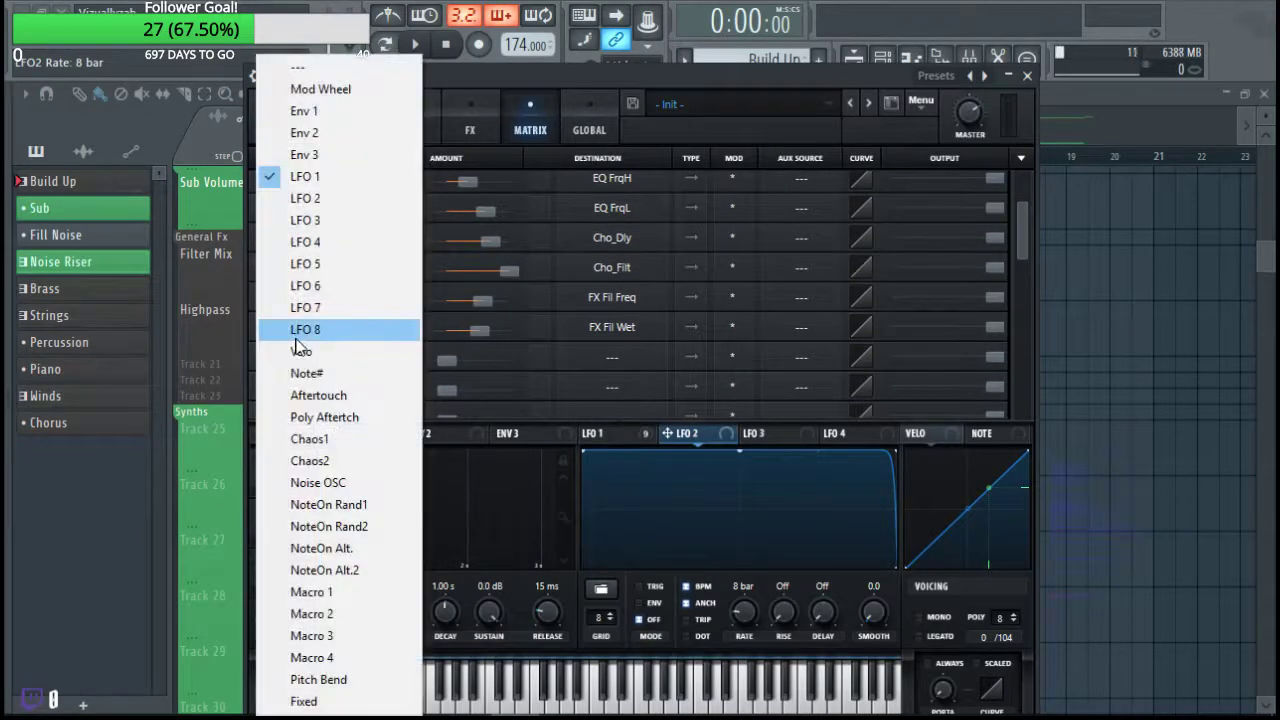
left_click(349, 456)
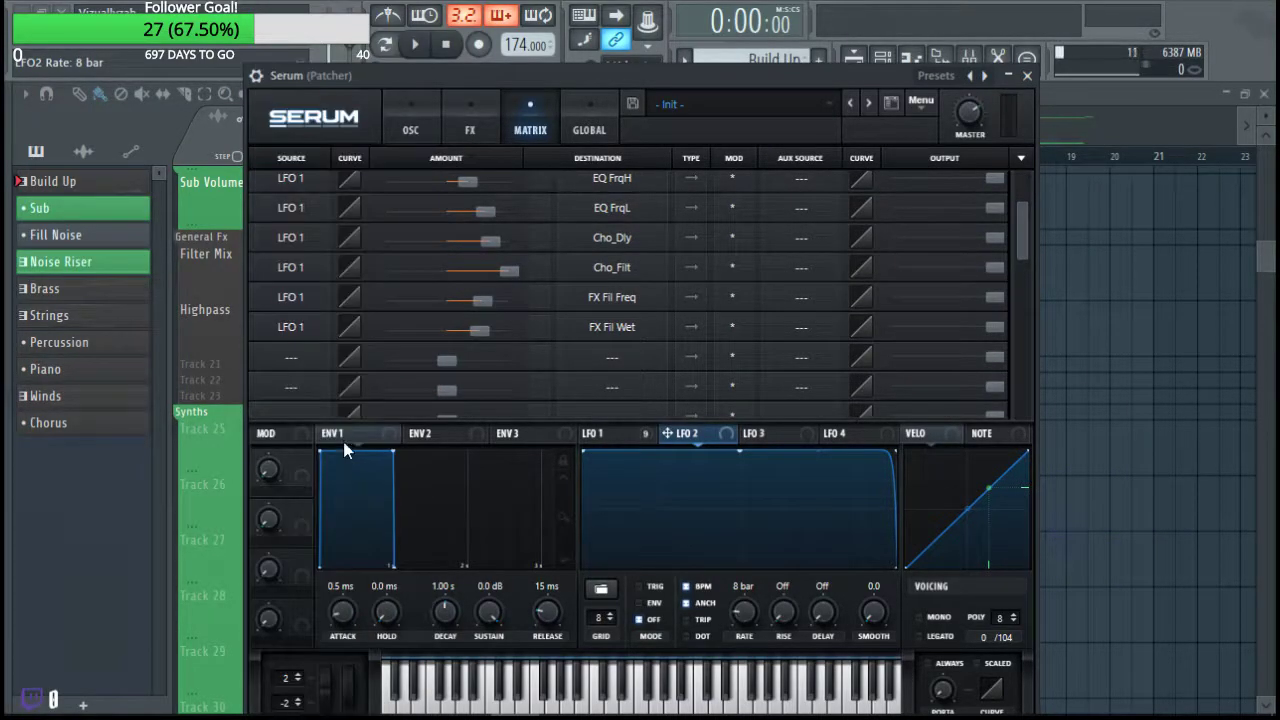
left_click(287, 364)
left_click(316, 200)
left_click(612, 357)
mouse_move(640, 532)
left_click(728, 552)
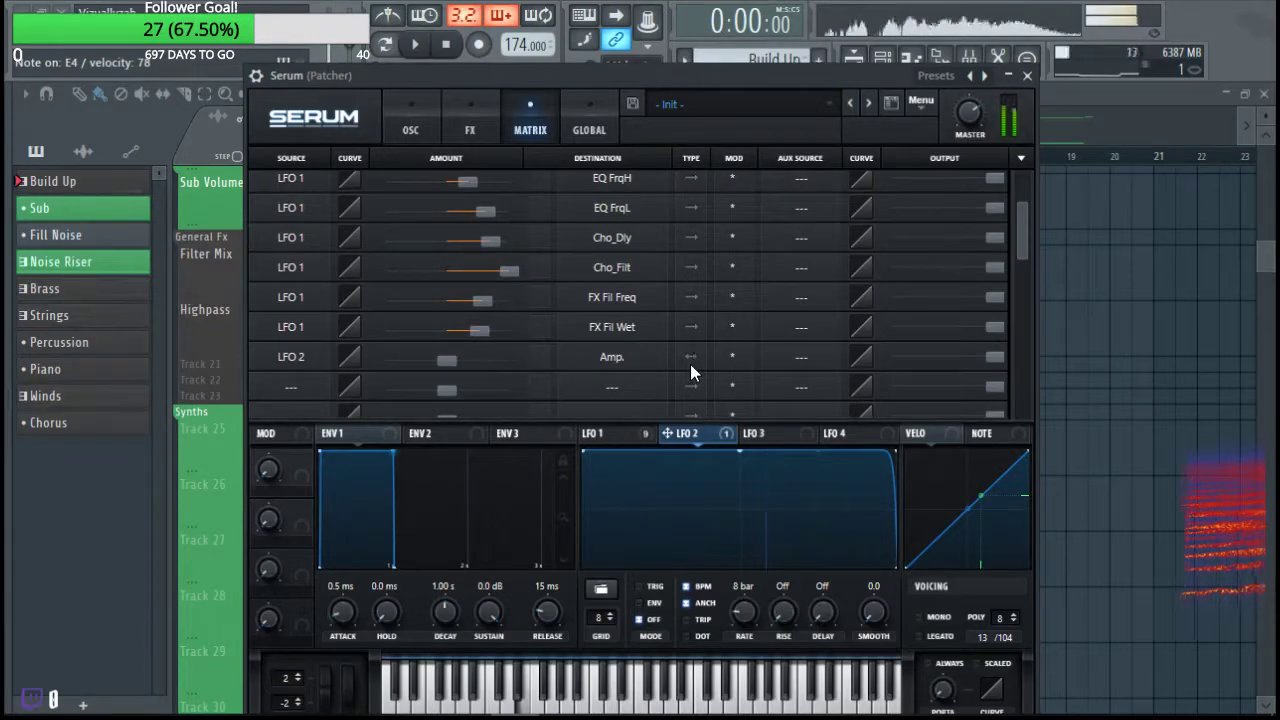
Raise the LFO 2 to Amp. modulation amount nearly to maximum, switch LFO 2 to ENV mode, and start playback.
left_click_drag(444, 366, 526, 365)
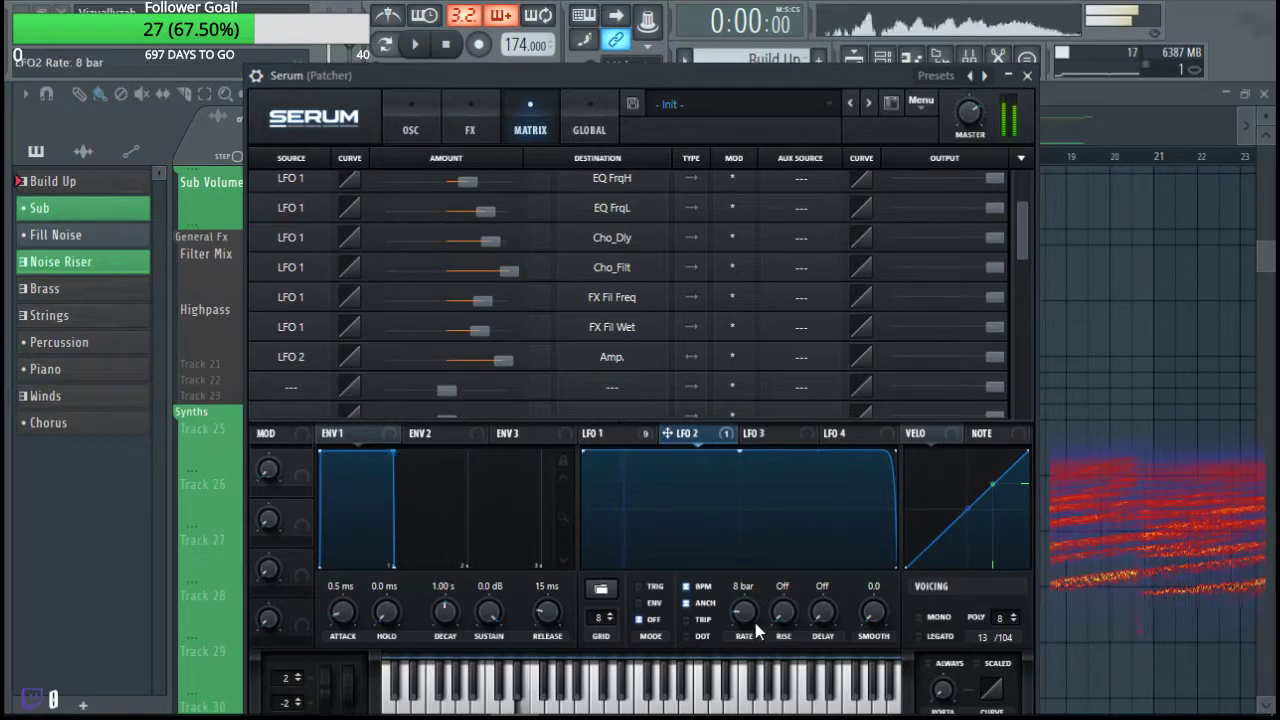
left_click(645, 603)
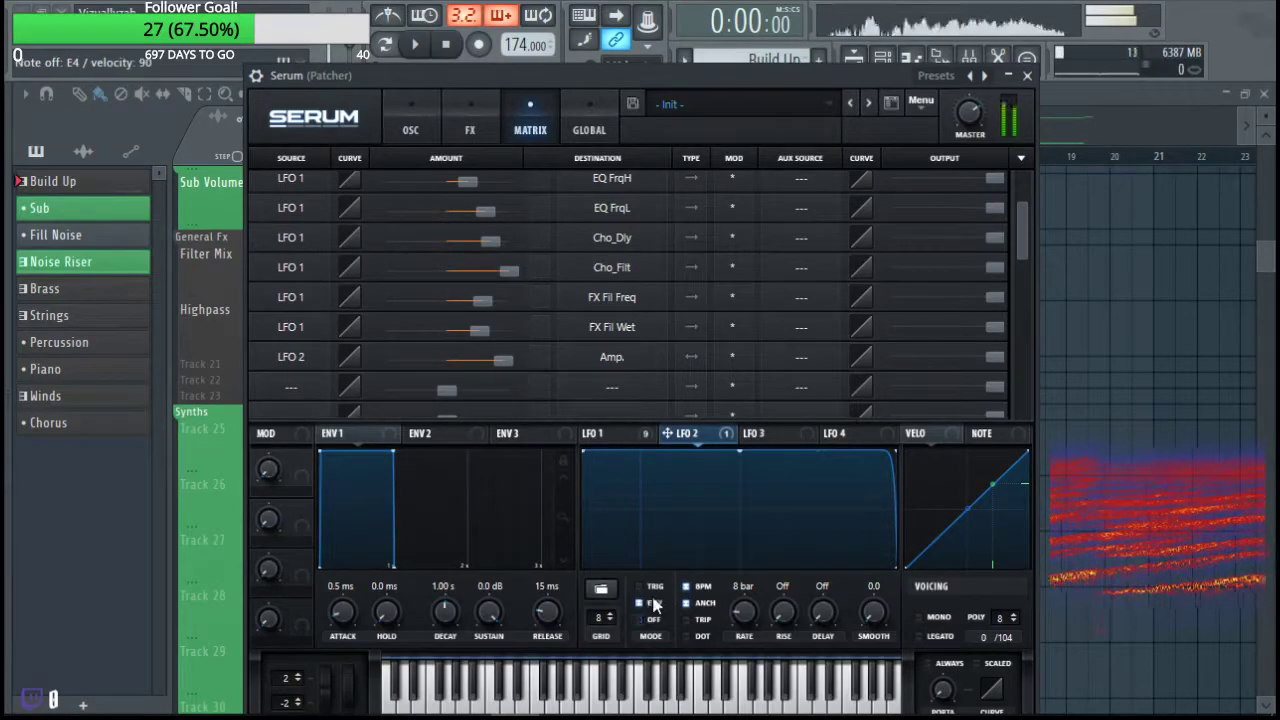
left_click(422, 50)
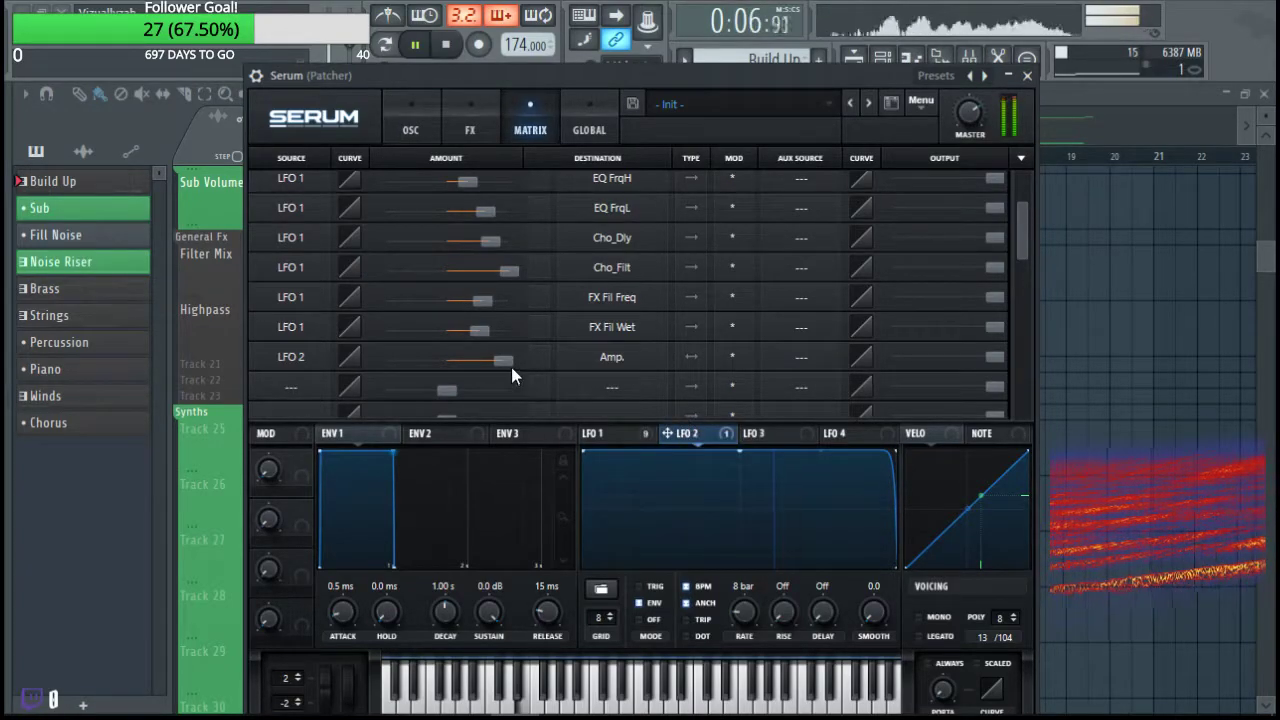
Remove the LFO 2 to Amp. routing from the modulation matrix by clearing its source and destination and resetting the amount to 0.
left_click_drag(511, 367, 494, 361)
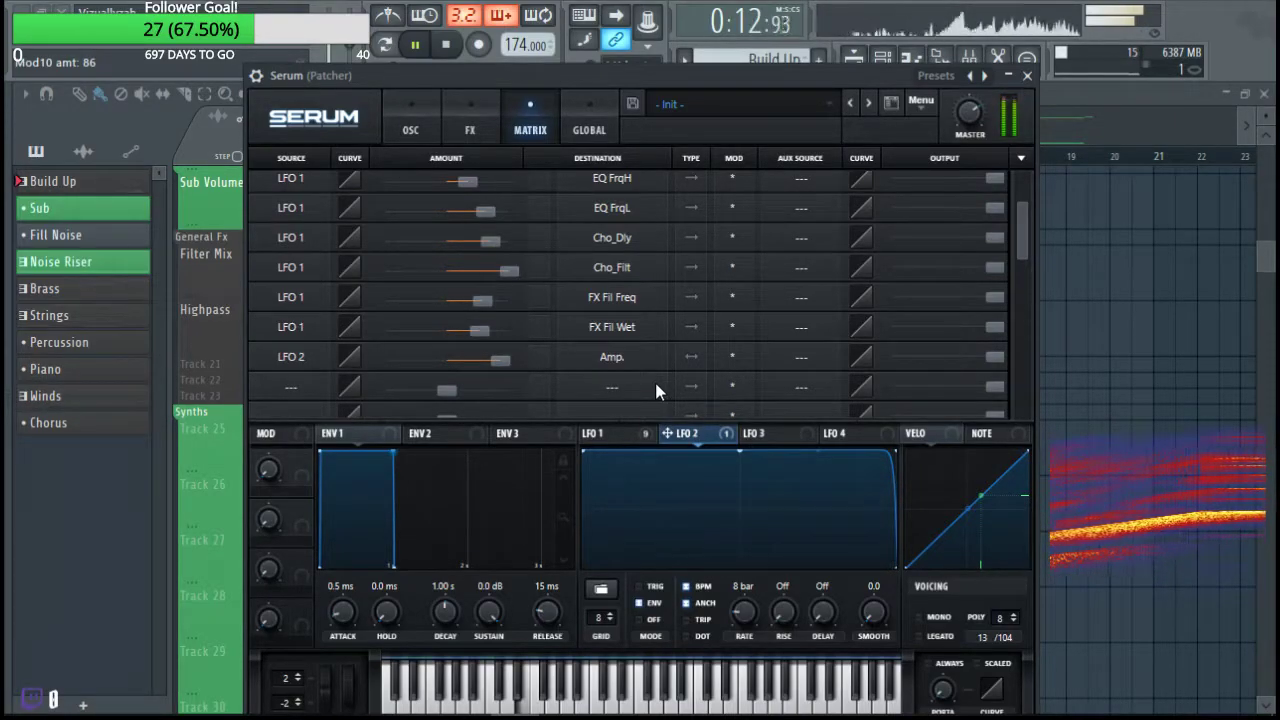
left_click(287, 356)
left_click(312, 360)
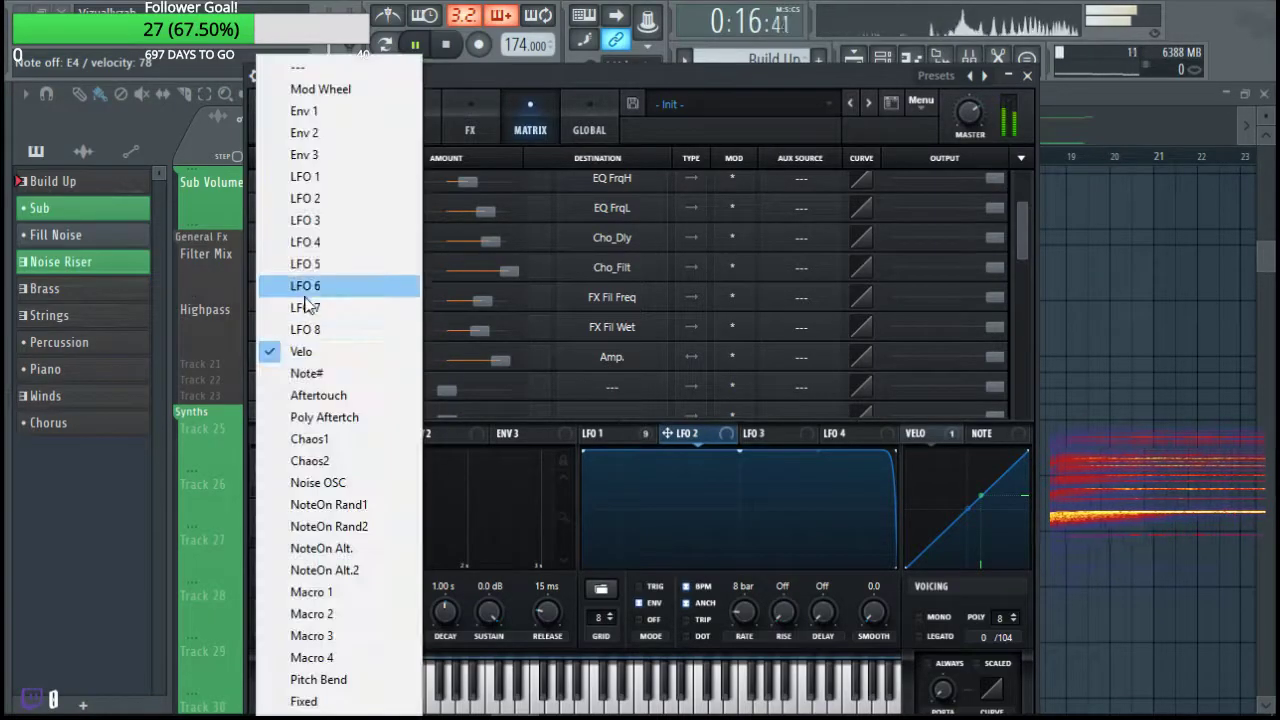
left_click(303, 65)
left_click(612, 358)
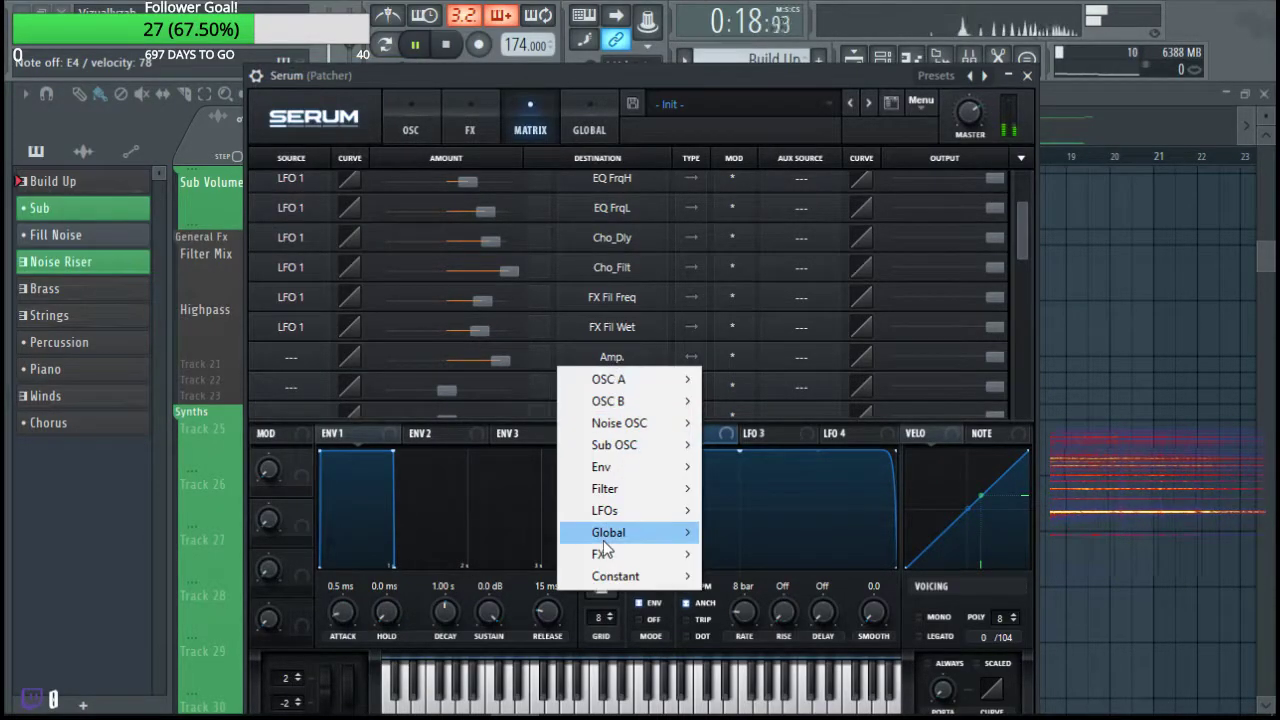
mouse_move(623, 575)
left_click(732, 574)
left_click_drag(494, 361, 452, 373)
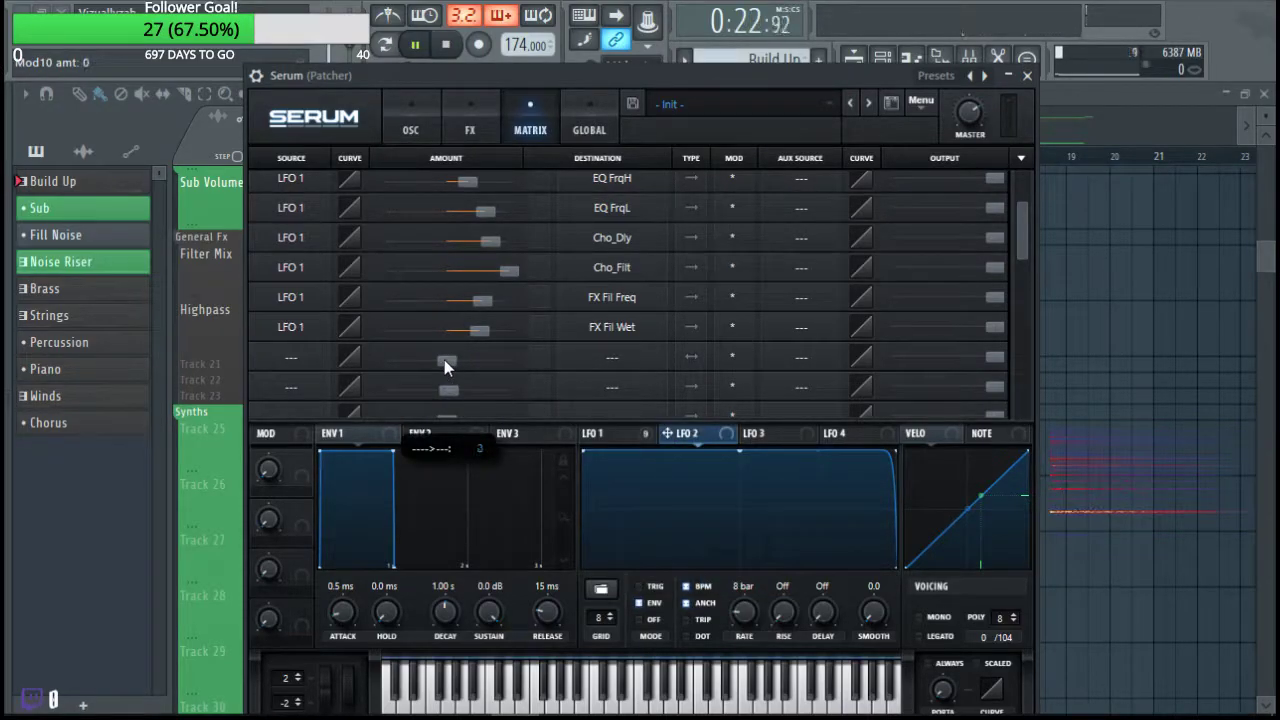
Close the Serum and Patcher windows and stop playback.
left_click(1024, 80)
left_click(1023, 85)
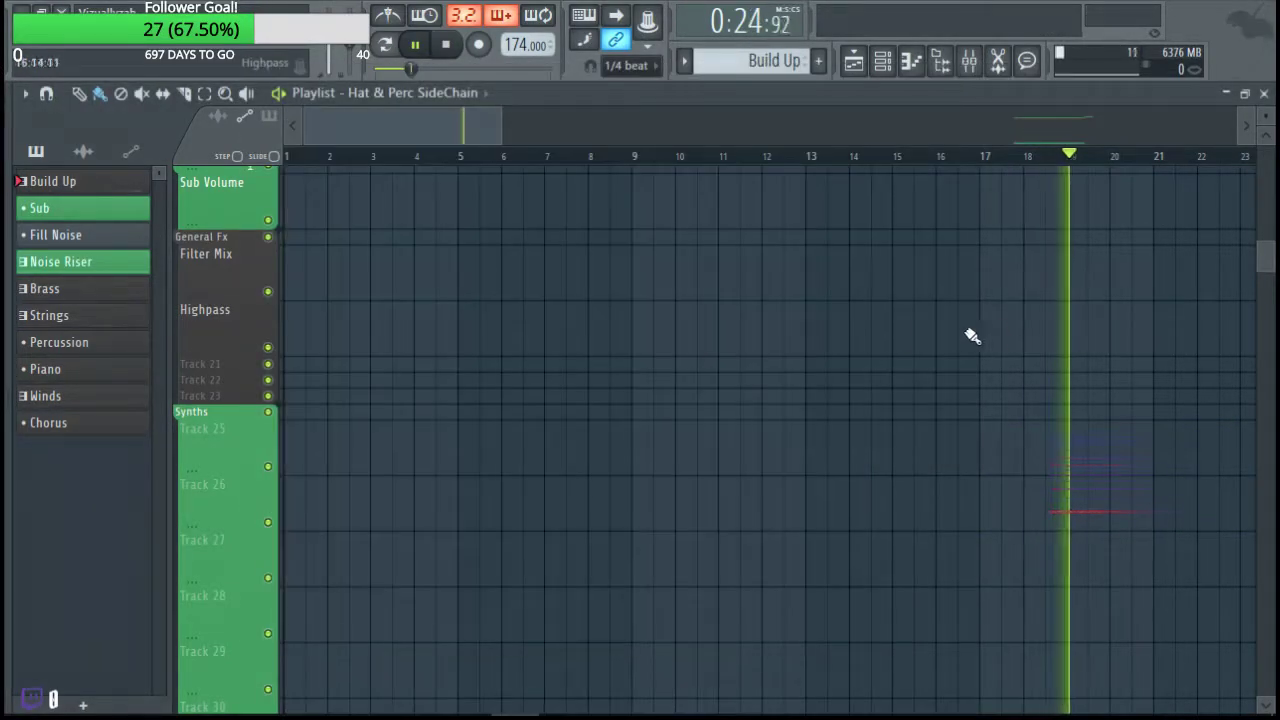
key("space")
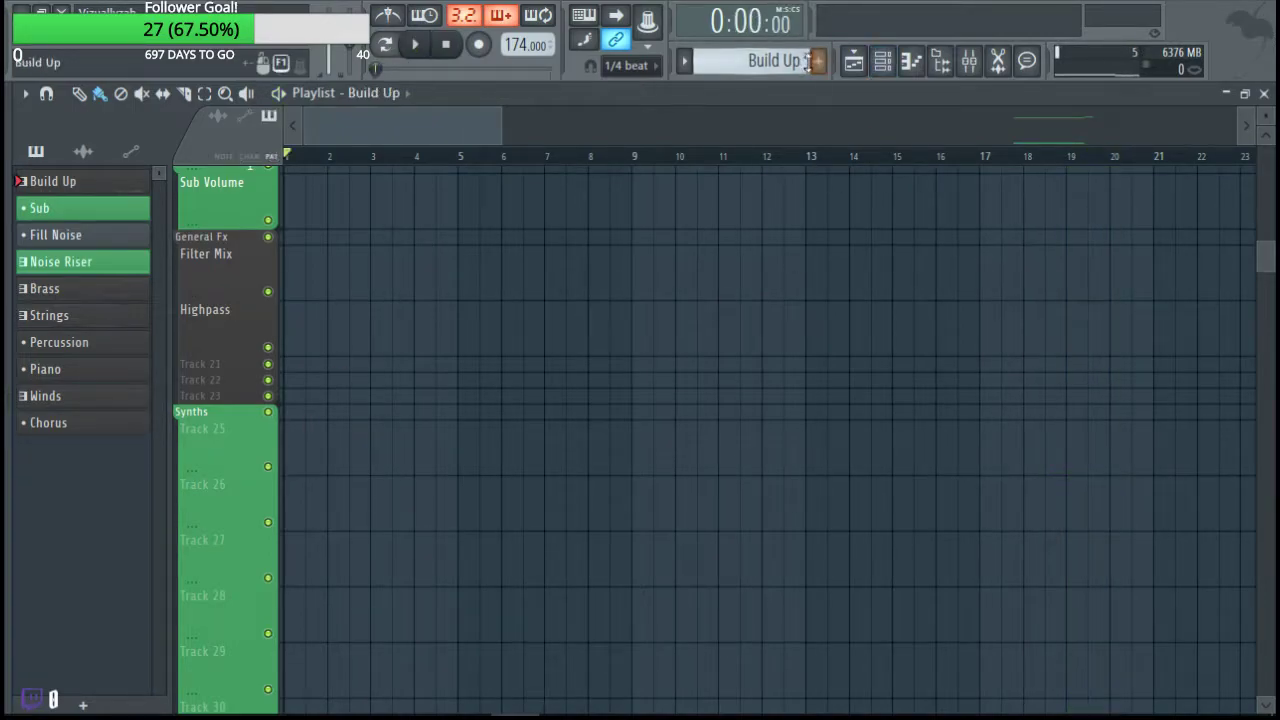
Create a new pattern with the default name and place it on Track 25 as an 8-bar clip starting at bar 1.
left_click(818, 60)
key("Return")
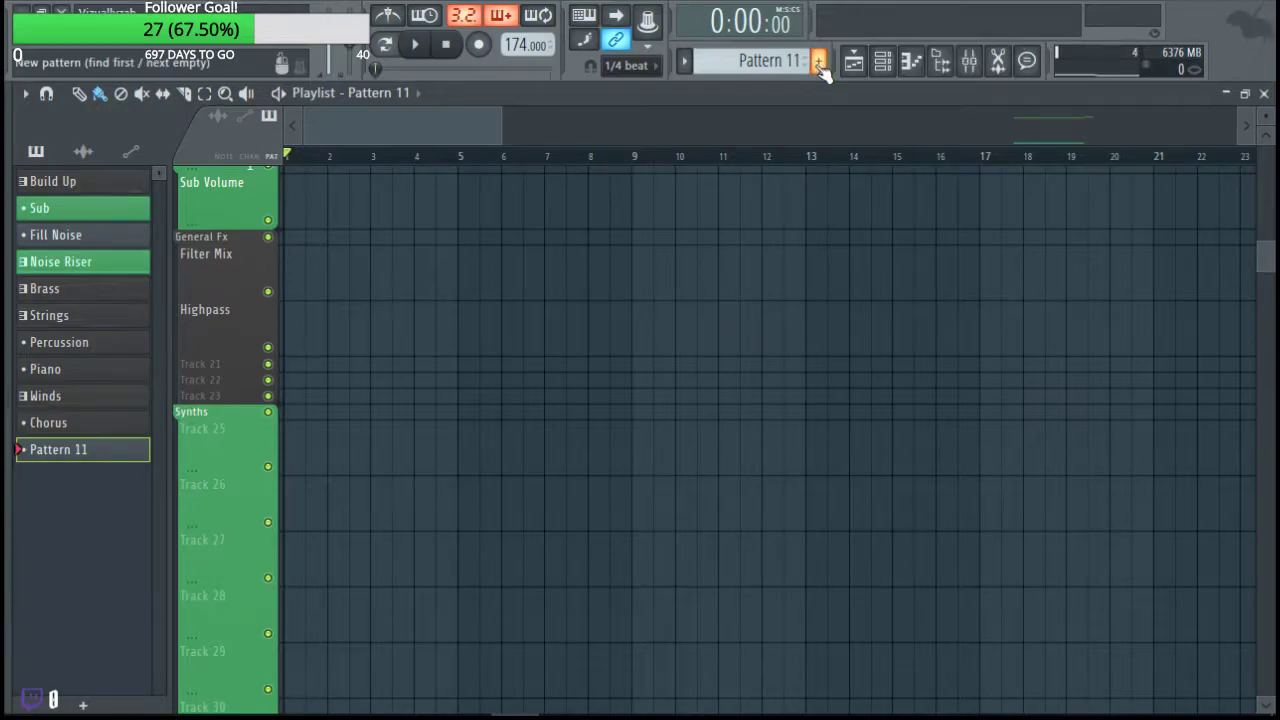
left_click(340, 458)
left_click_drag(325, 457, 626, 451)
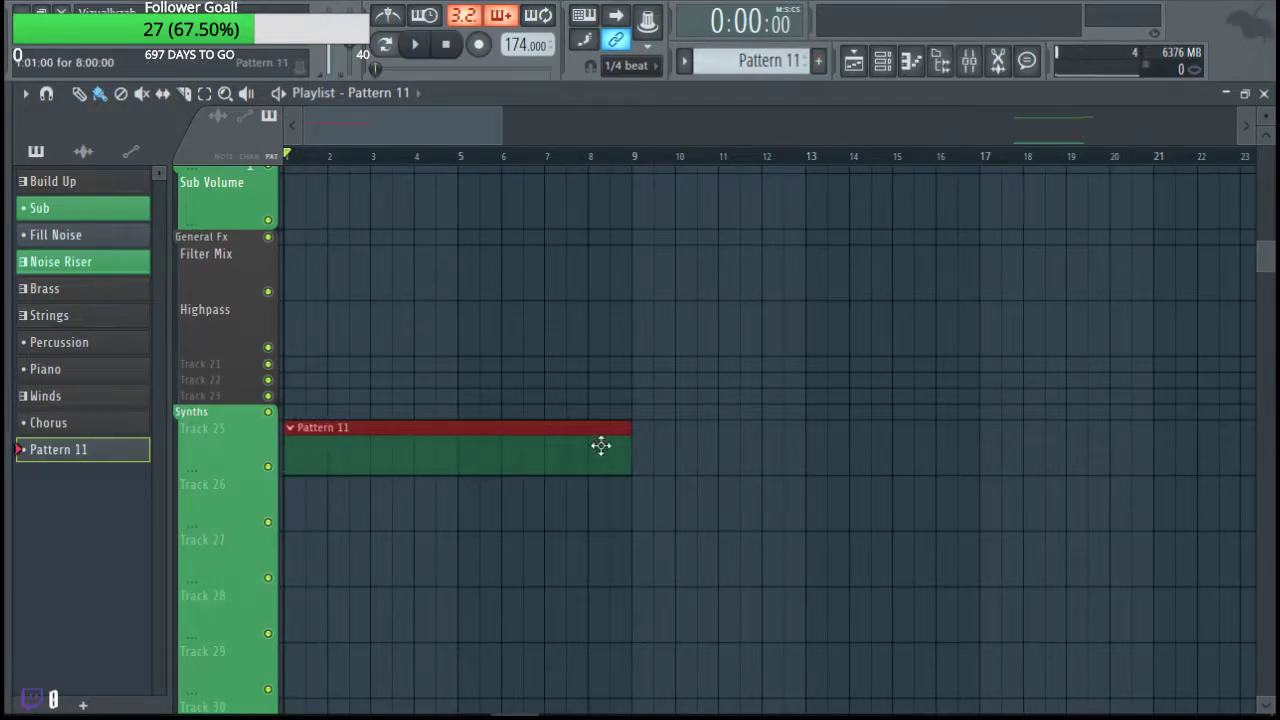
Open the Patcher #2 piano roll for the new pattern and draw a C5 note about 2.75 bars long from bar 1.
key("F6")
key("F6")
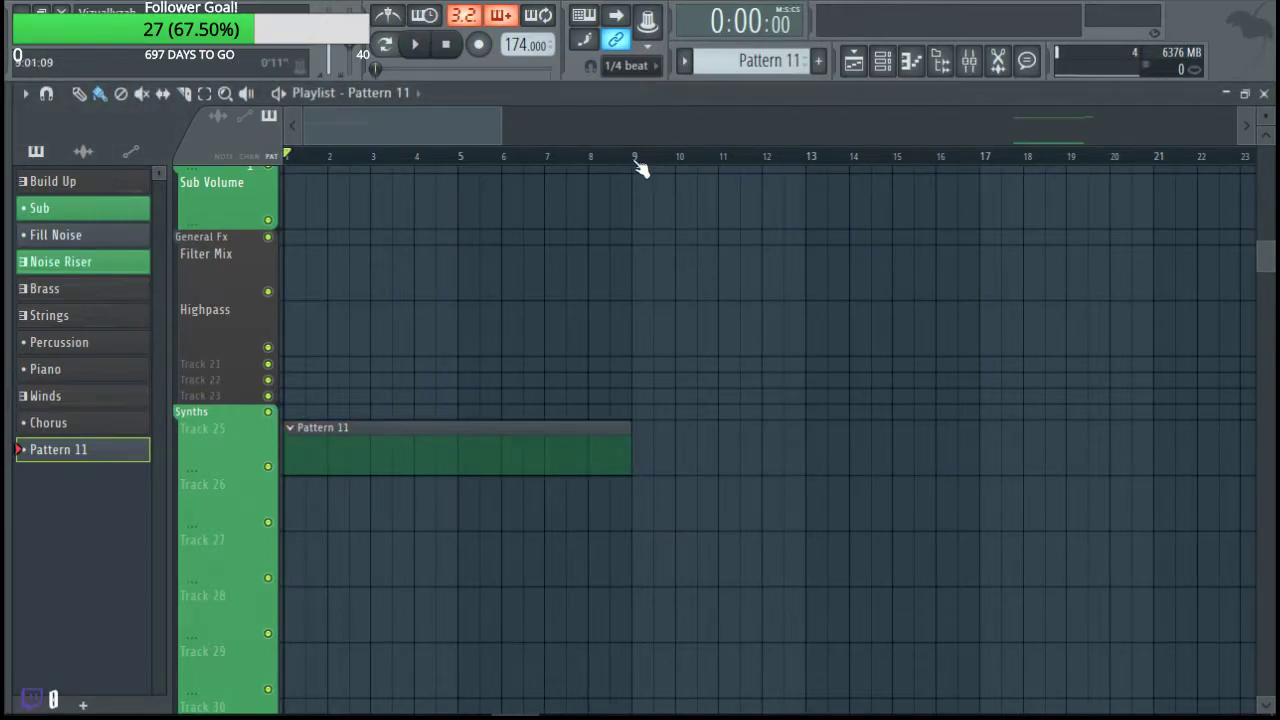
left_click(882, 60)
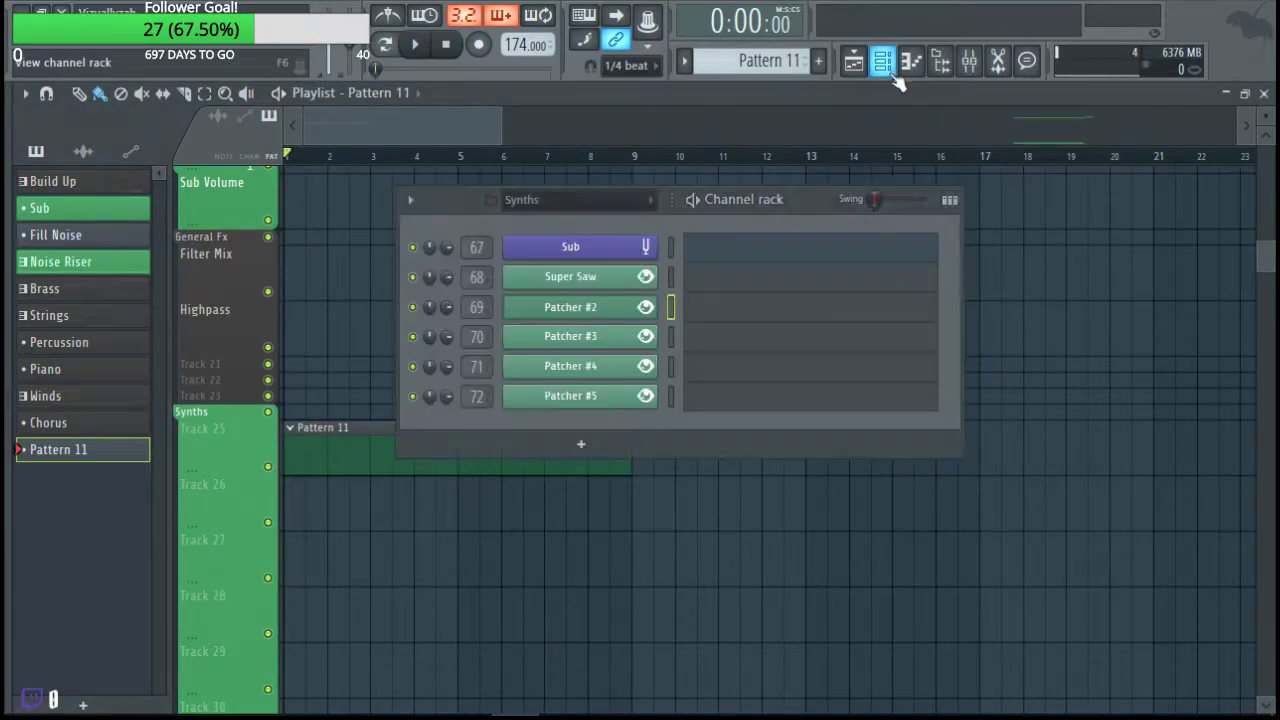
left_click(716, 308)
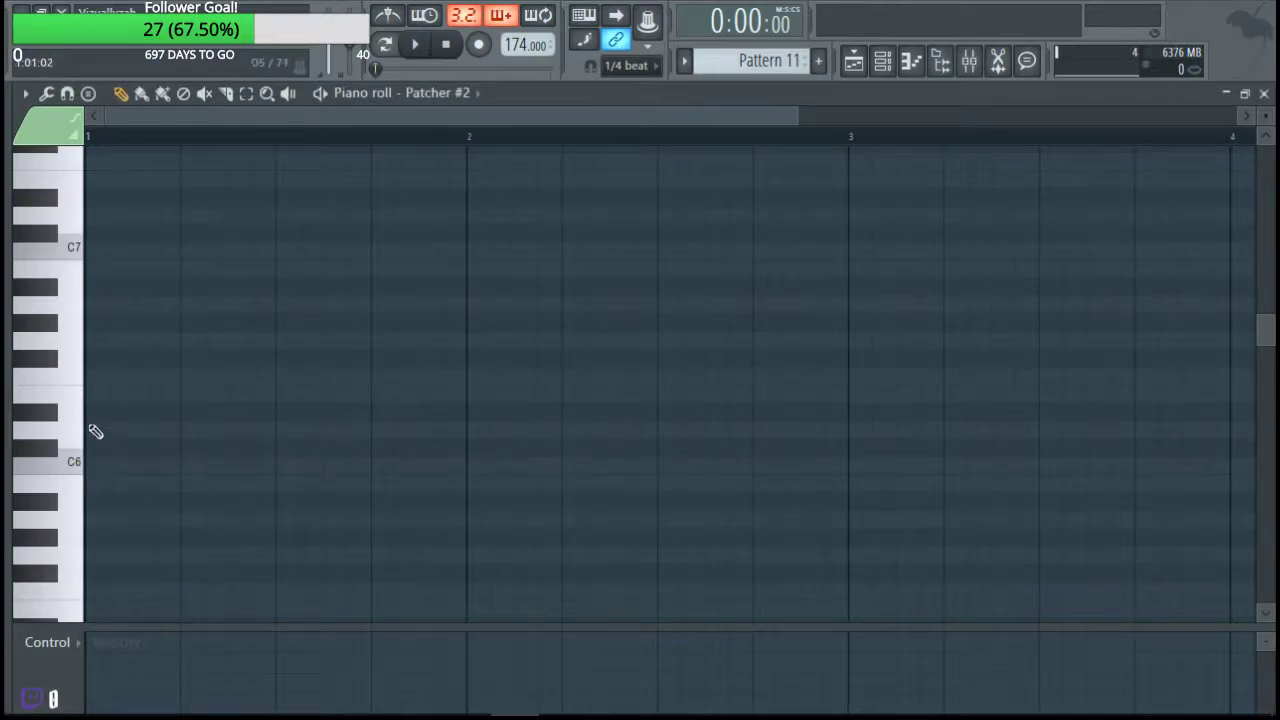
scroll(110, 507, "down", 3)
left_click_drag(107, 503, 27, 433)
left_click_drag(130, 412, 1140, 420)
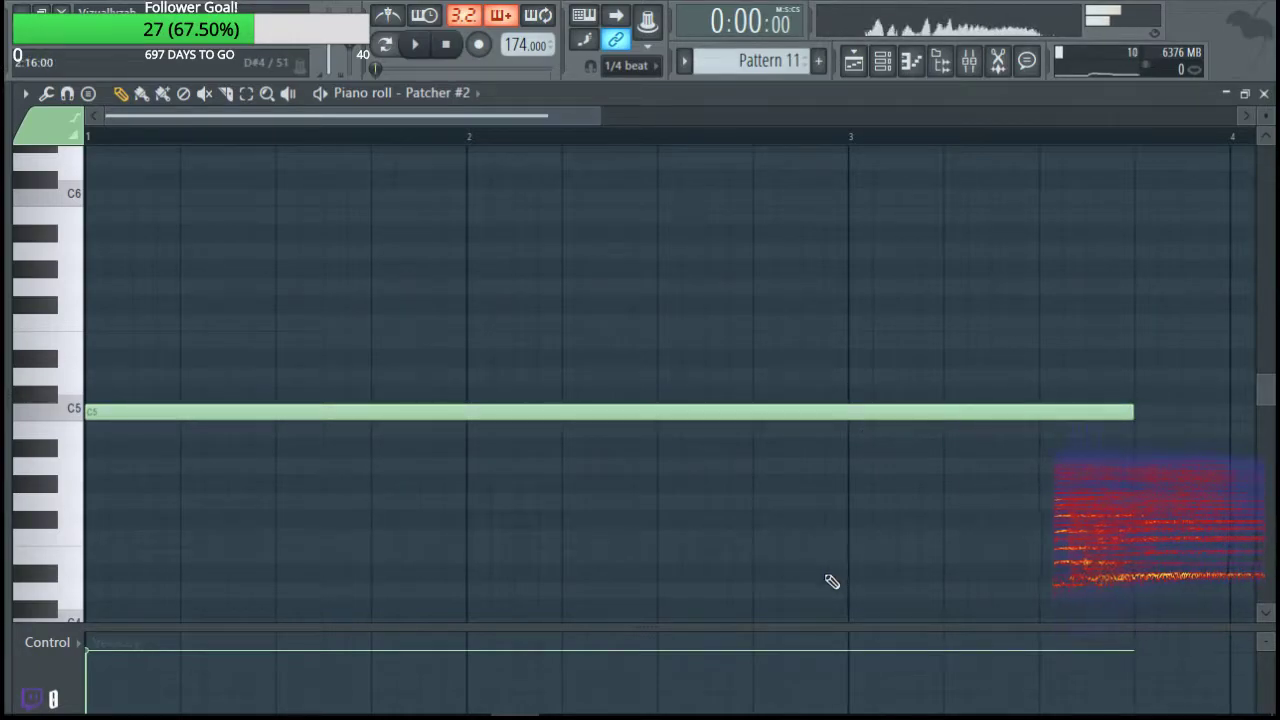
Lengthen the C5 note to 8 bars so it ends at the start of bar 9.
scroll(689, 562, "down", 2, "ctrl")
left_click_drag(563, 420, 1160, 412)
scroll(851, 514, "down", 2, "ctrl")
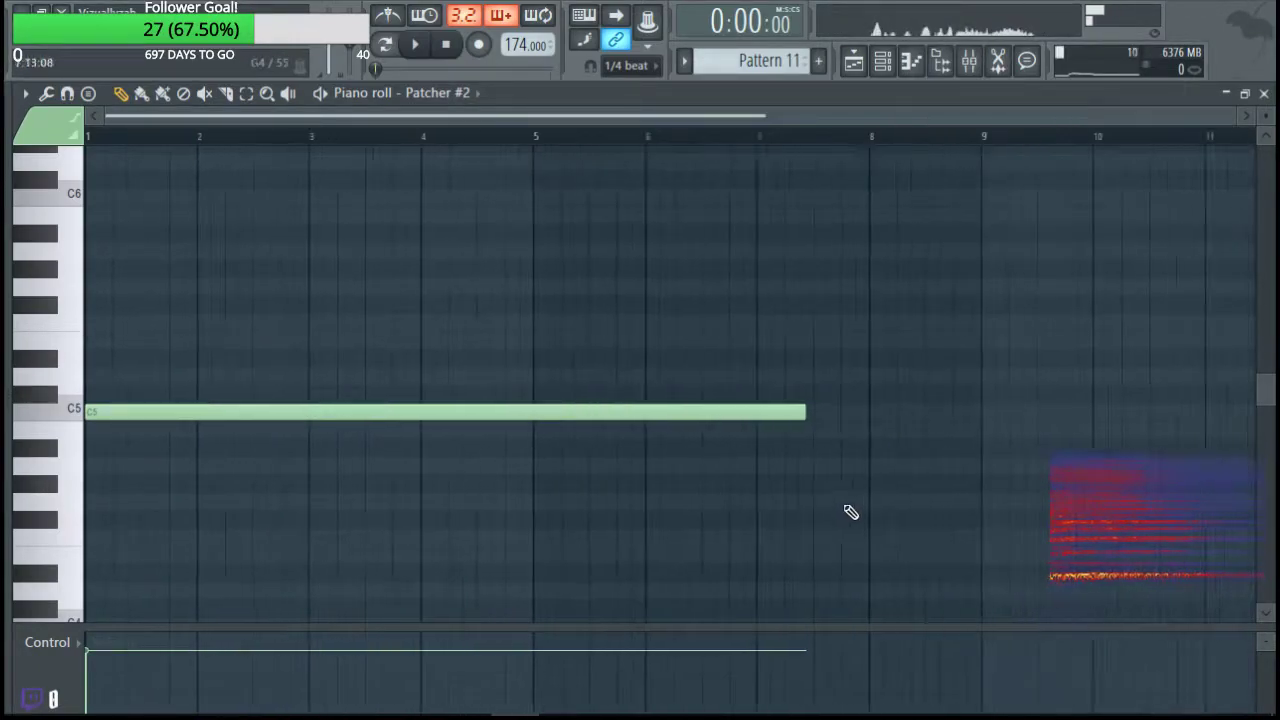
left_click_drag(776, 413, 868, 409)
right_click(872, 410)
left_click_drag(765, 412, 934, 412)
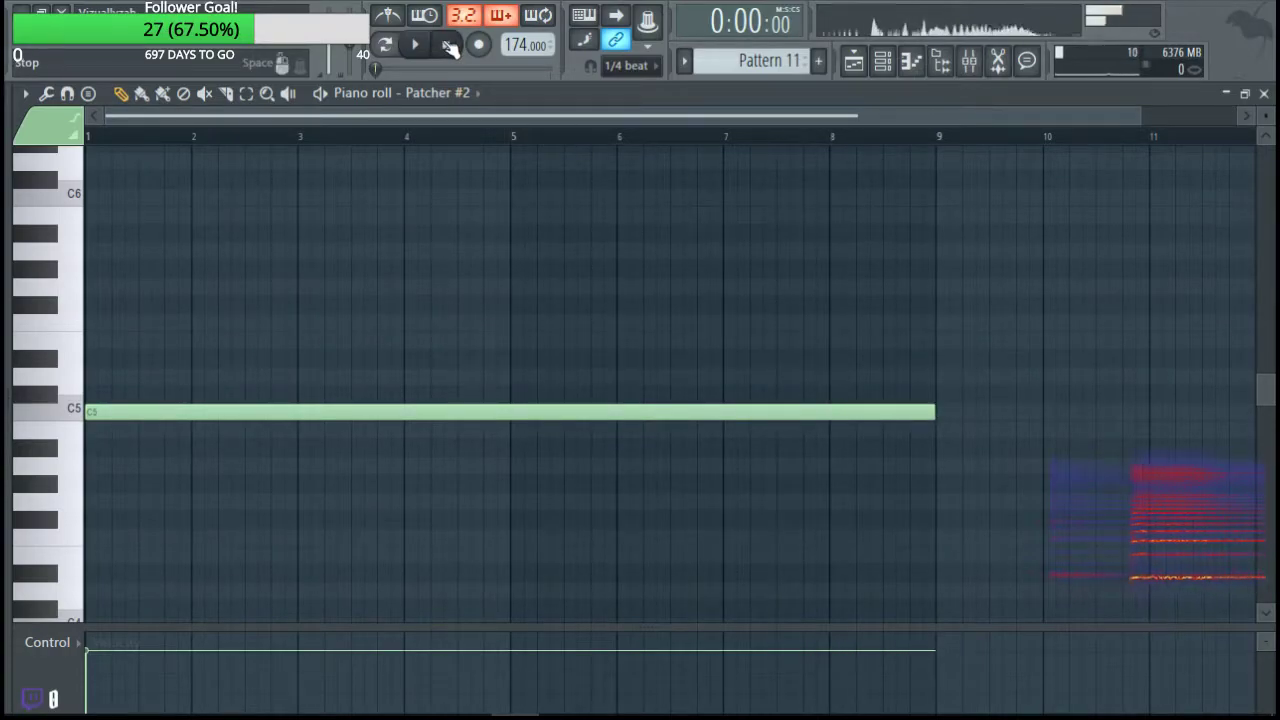
Return to the playlist, open Edison on the Master, set it to record On Play, arm it and start playback.
left_click(853, 61)
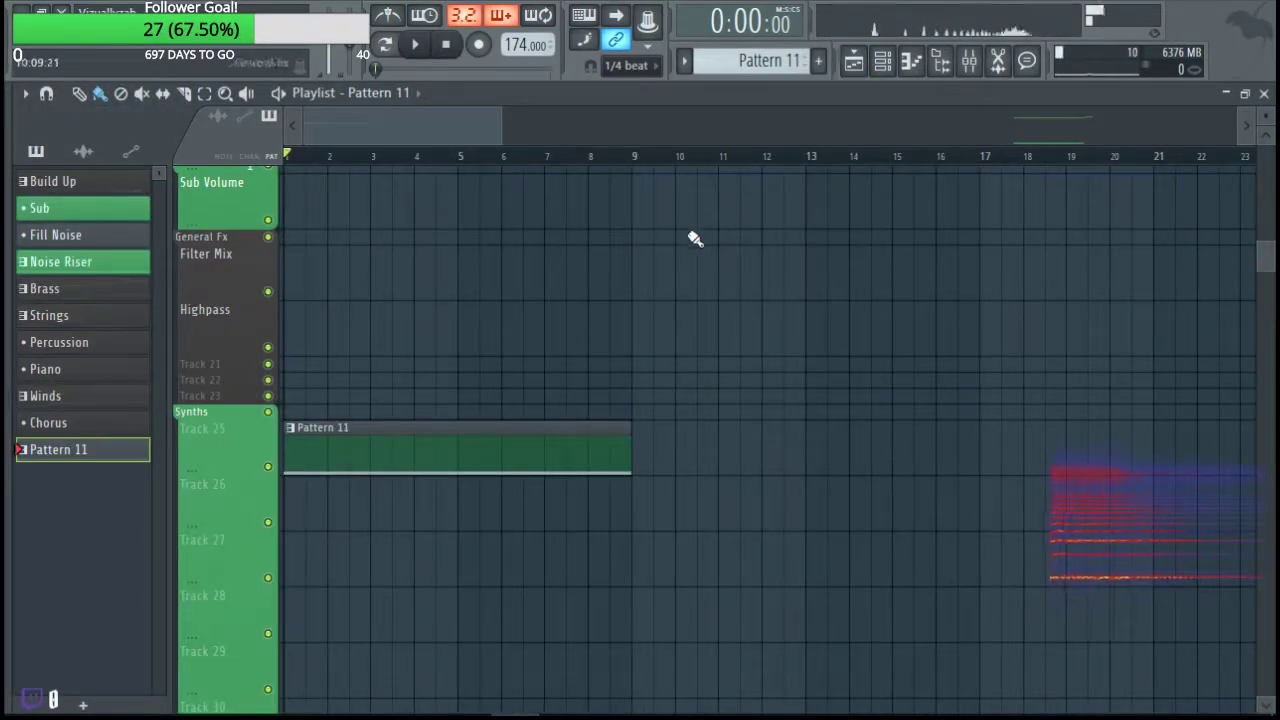
left_click(997, 61)
left_click(270, 298)
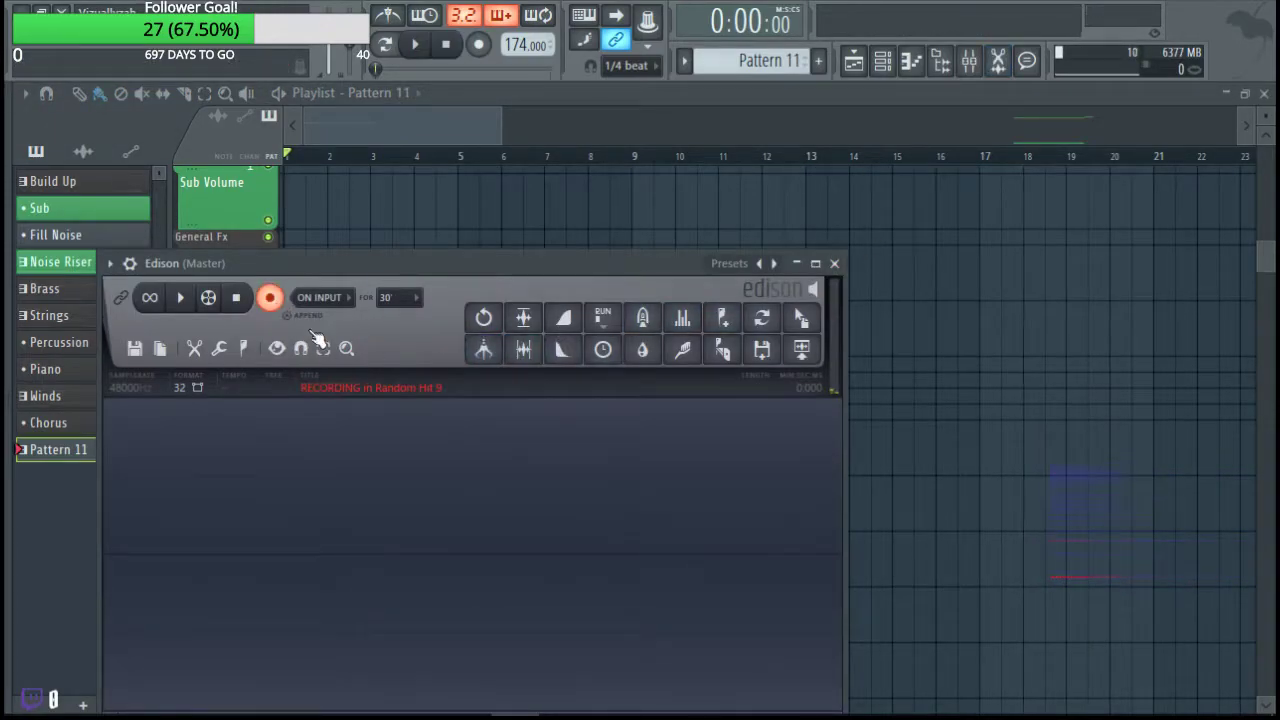
left_click(320, 297)
left_click(314, 372)
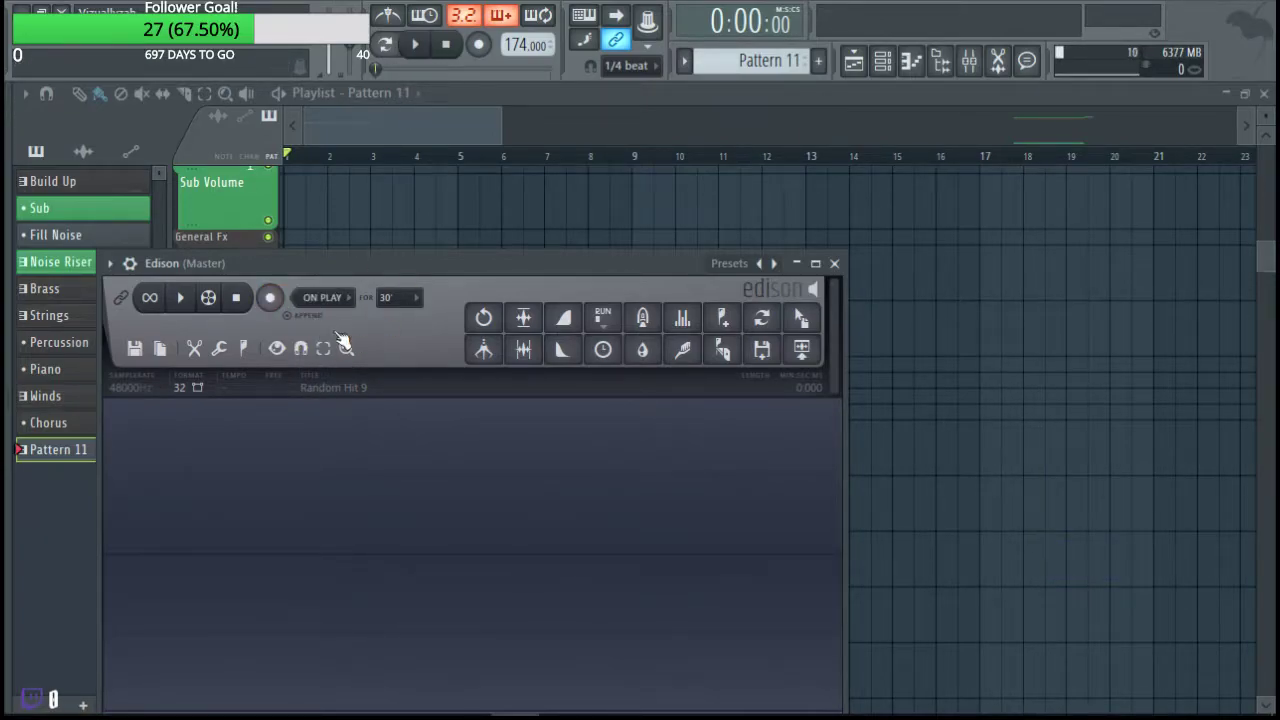
left_click(270, 298)
left_click(423, 60)
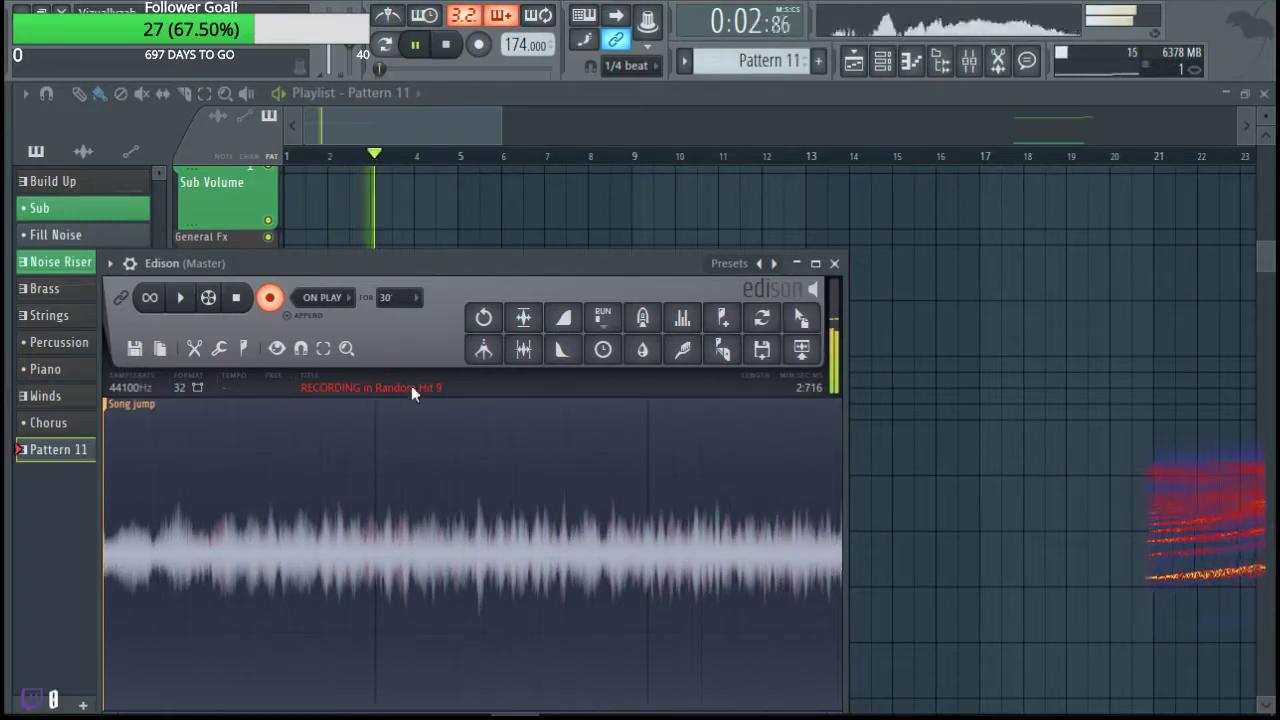
Stop the Edison recording once the riser has played through and place the recorded audio at bar 1 on the Highpass track.
left_click_drag(645, 264, 695, 451)
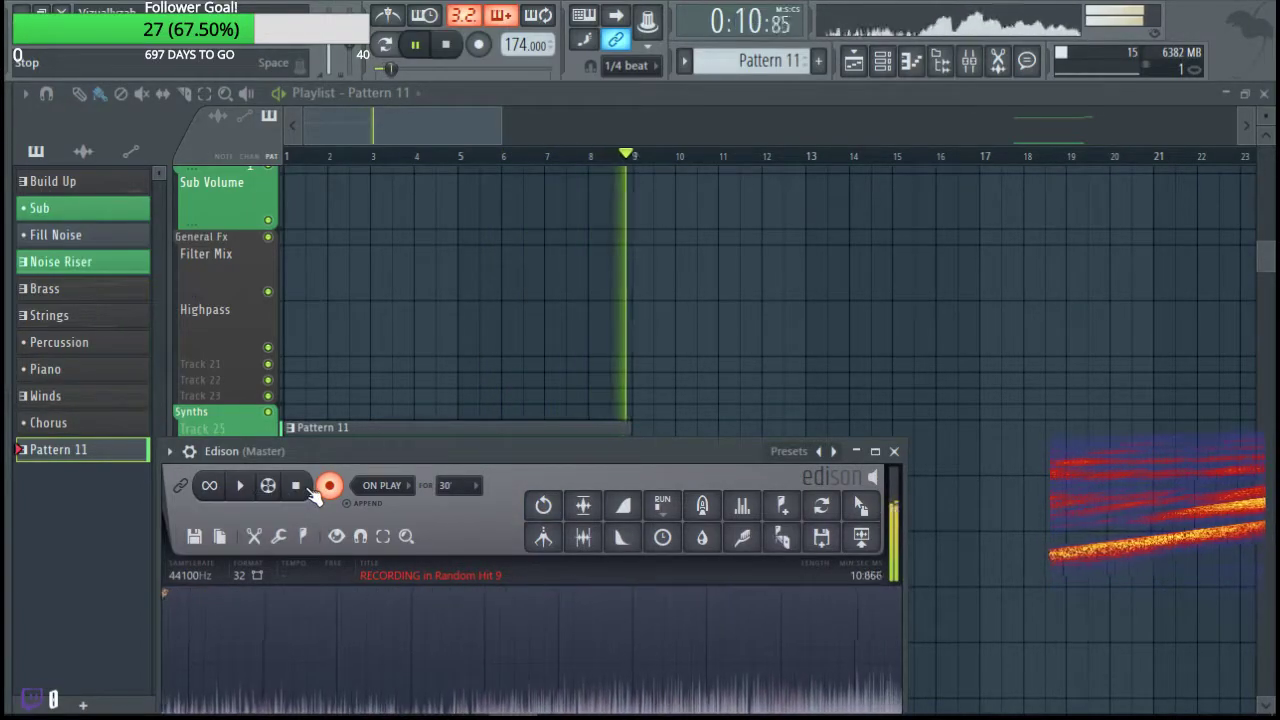
left_click(300, 486)
left_click_drag(860, 505, 359, 319)
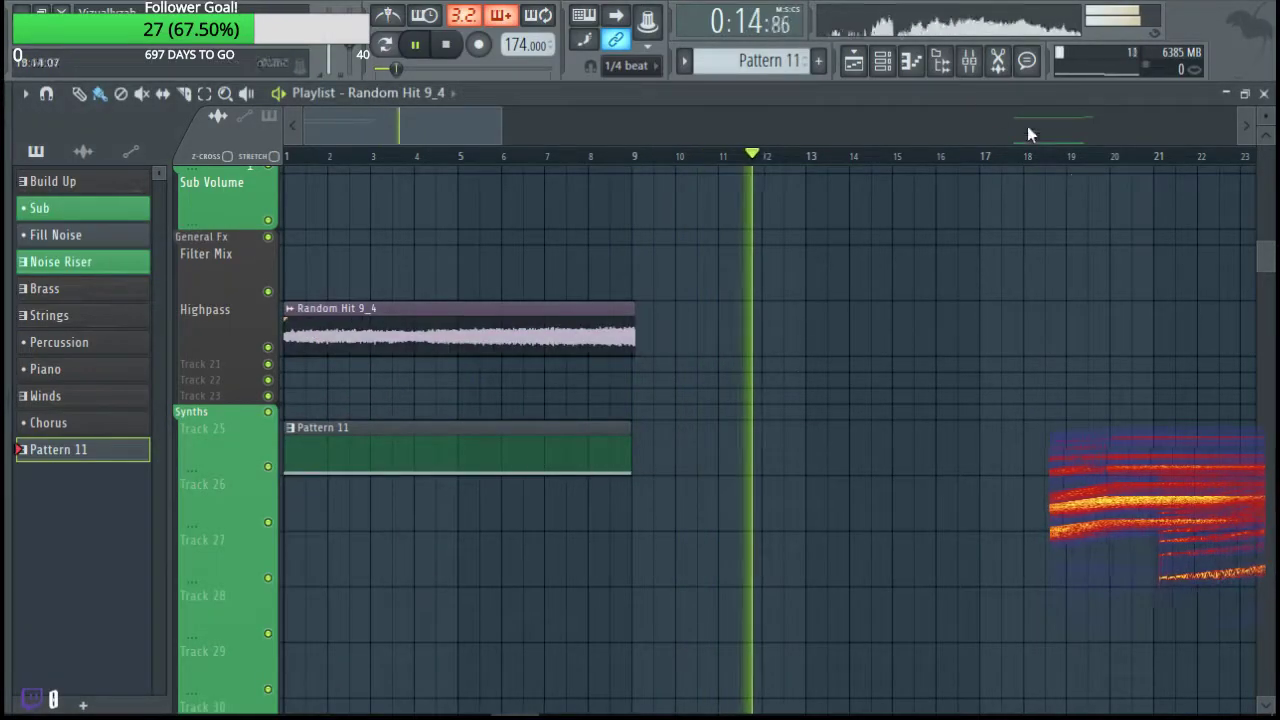
Stop the song and Edison playback and close the Edison window.
key("space")
left_click(998, 62)
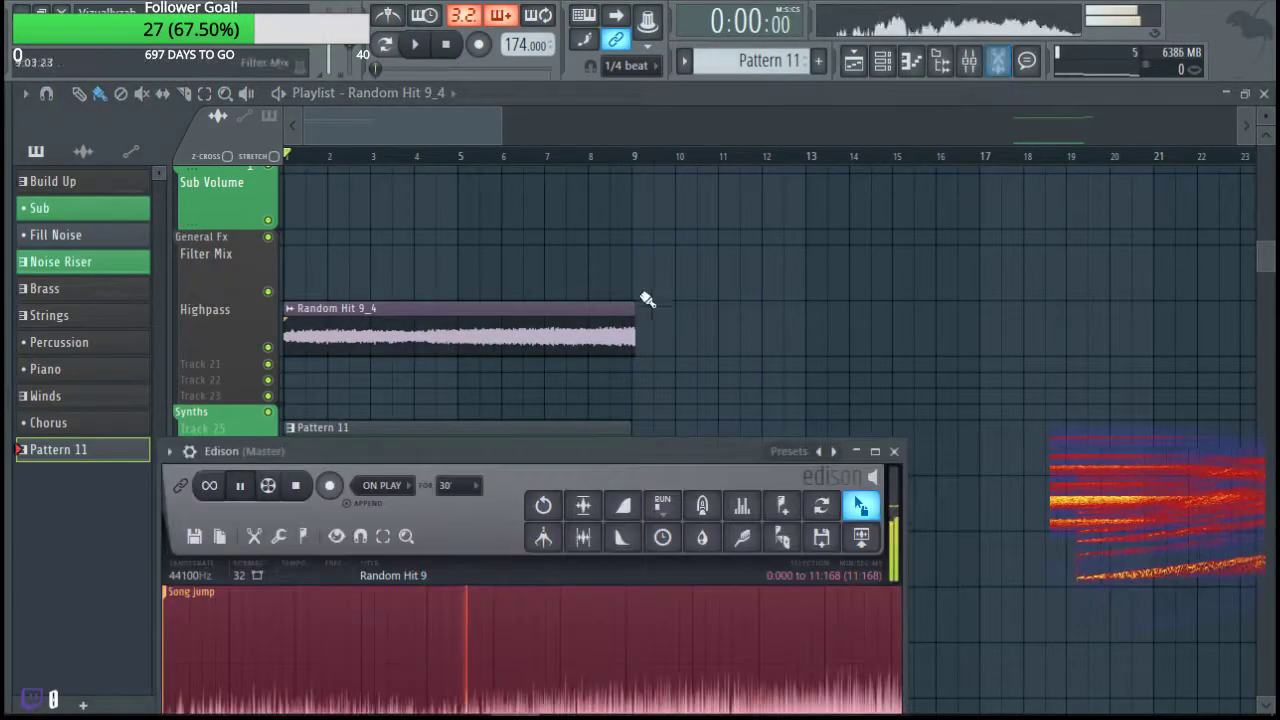
left_click(299, 487)
left_click(895, 452)
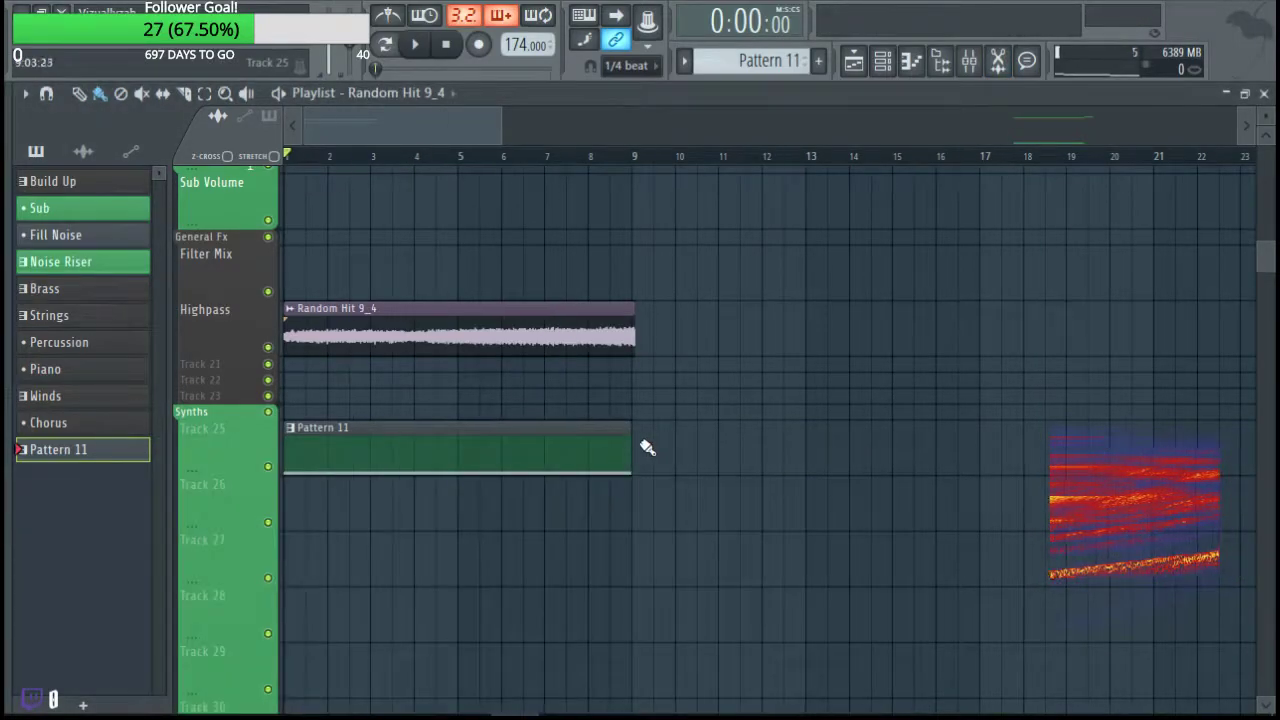
Trim the end of the recorded audio clip to exactly 8 bars, level with the pattern clip at bar 9.
scroll(640, 440, "up", 5)
left_click_drag(642, 347, 636, 349)
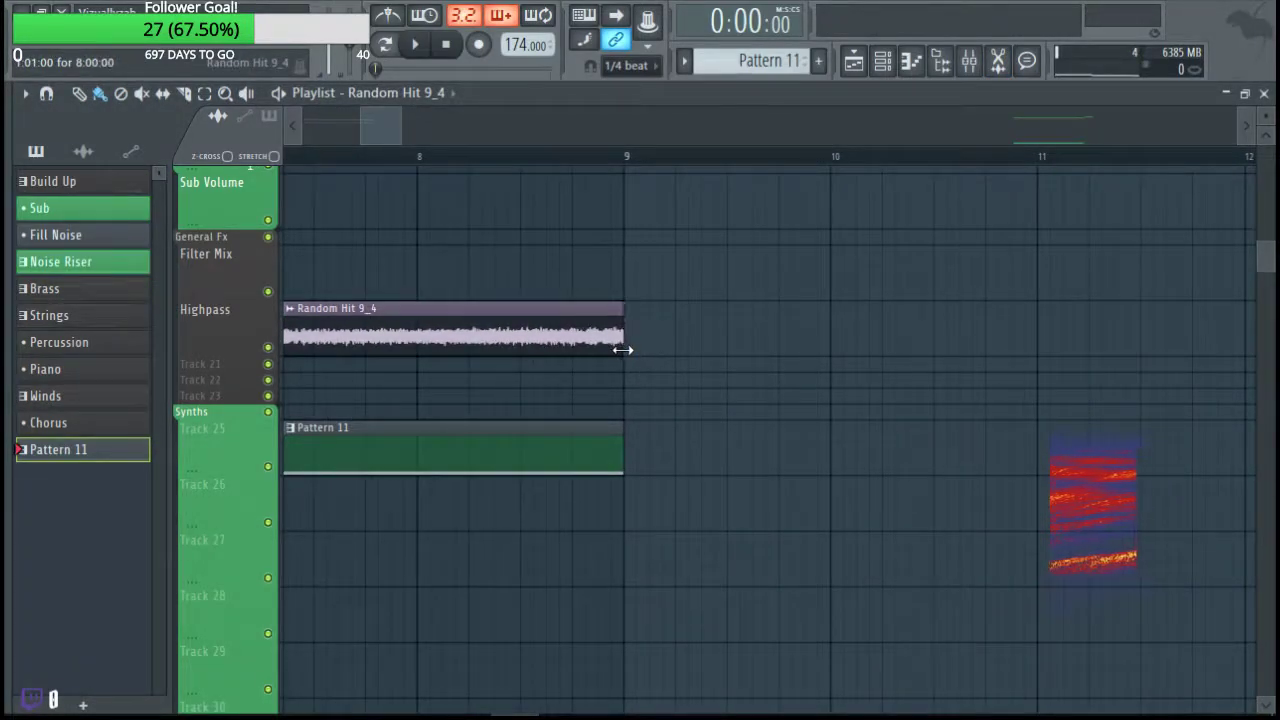
scroll(550, 560, "down", 2)
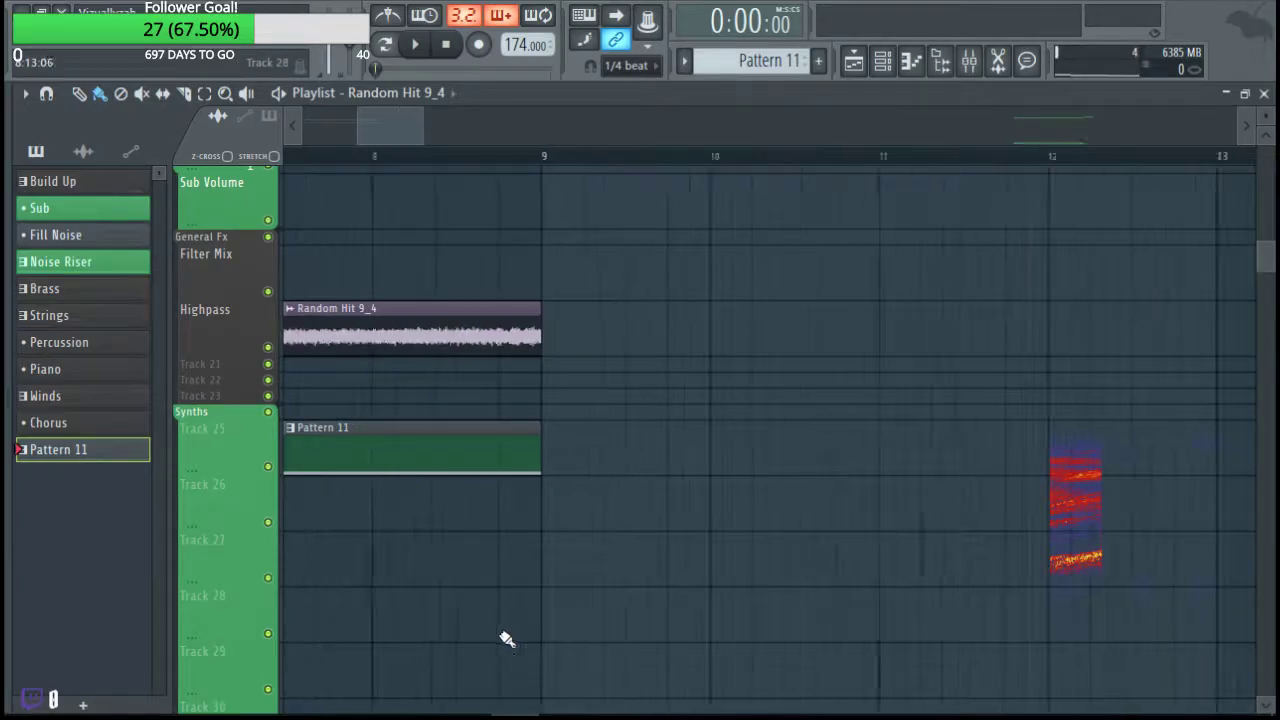
scroll(510, 638, "down", 3)
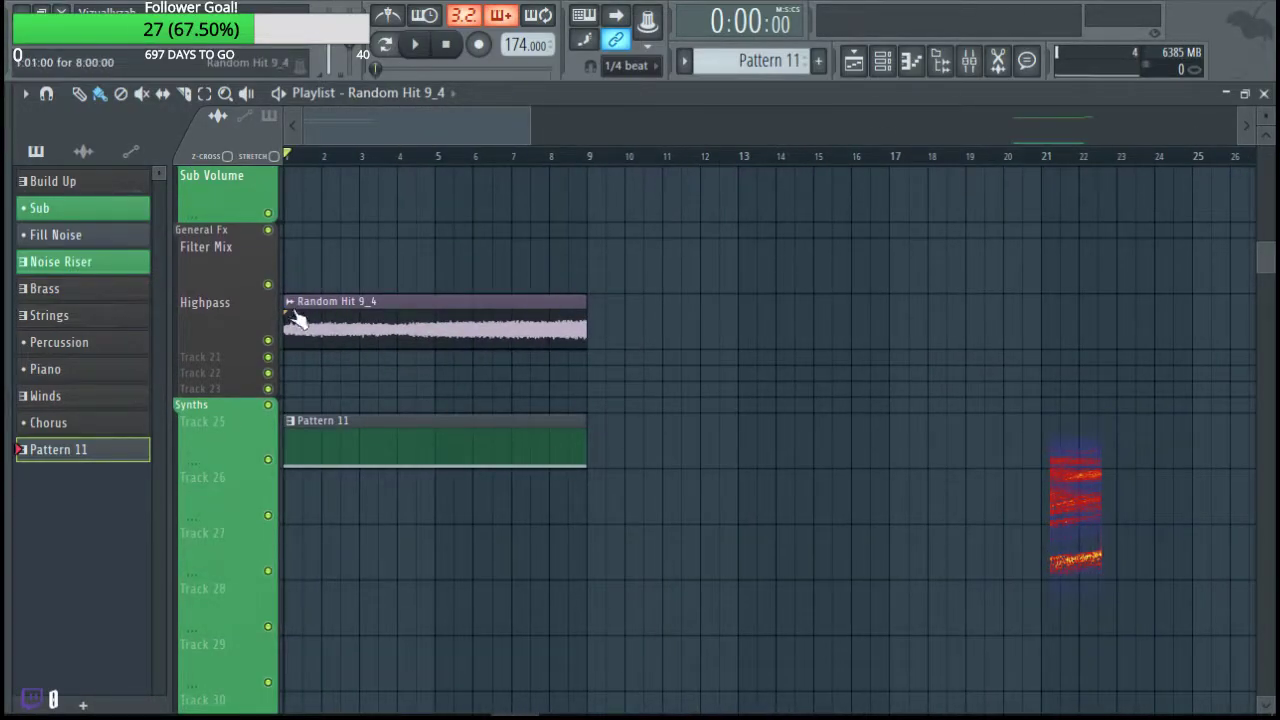
Make the recorded clip unique as a sample and choose My stuff > Mine > FX > Risers > Other Risers as its save folder.
left_click(290, 302)
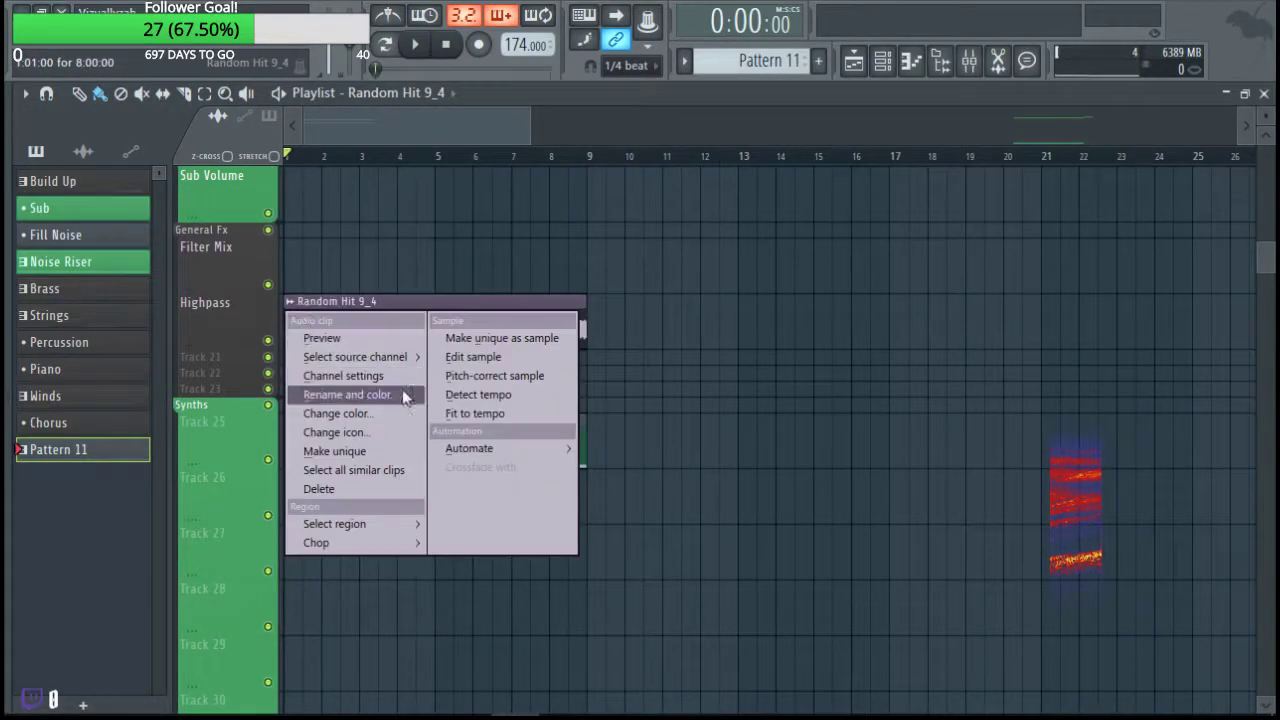
left_click(488, 338)
left_click(790, 432)
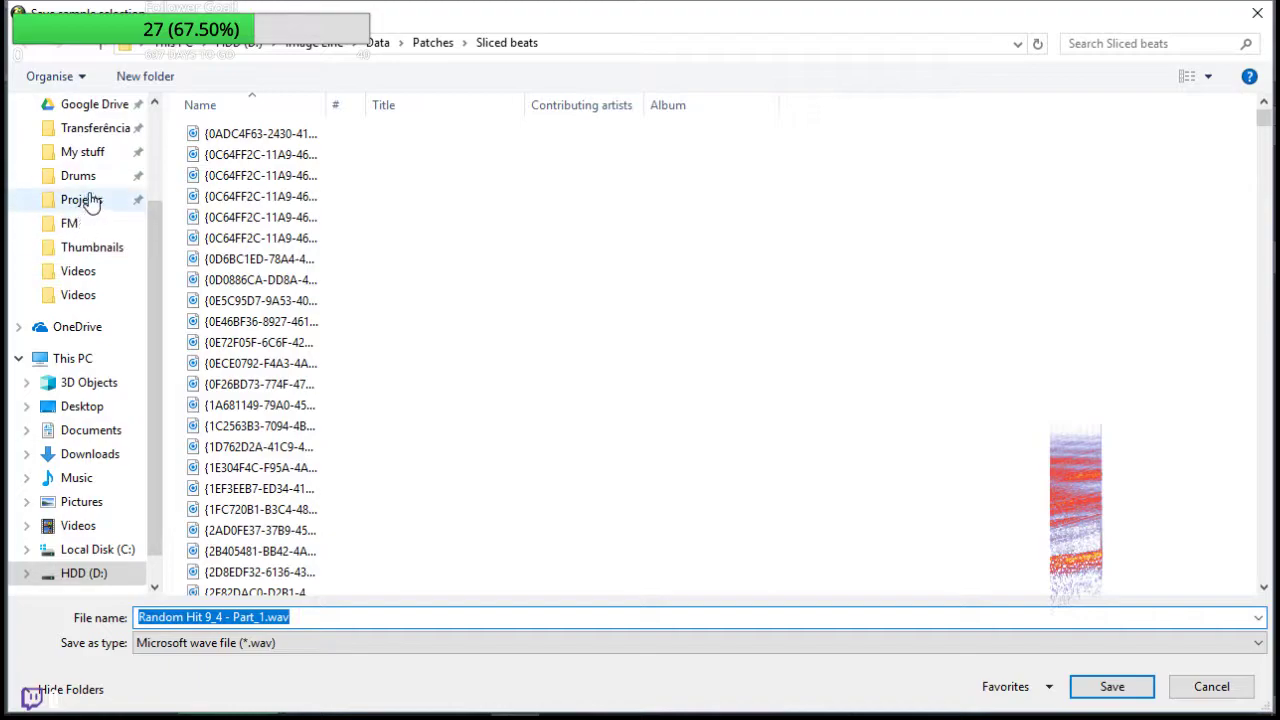
left_click(82, 151)
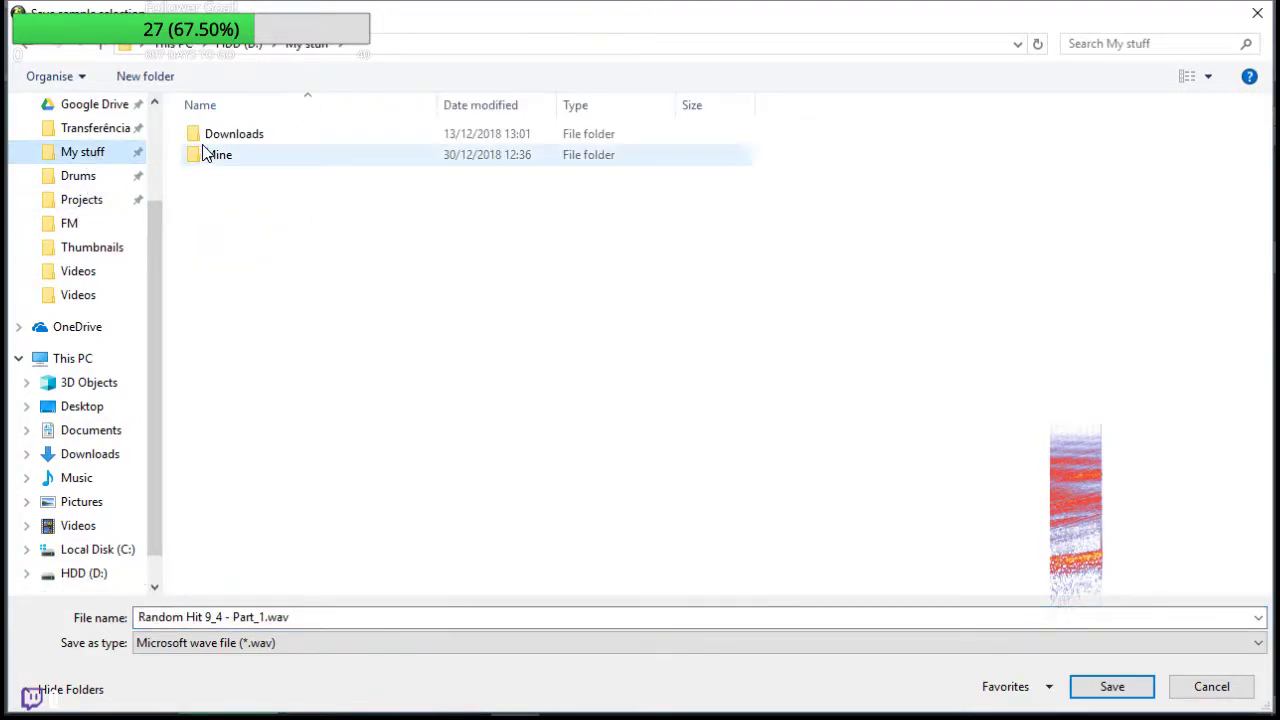
double_click(214, 155)
left_click(236, 243)
double_click(236, 243)
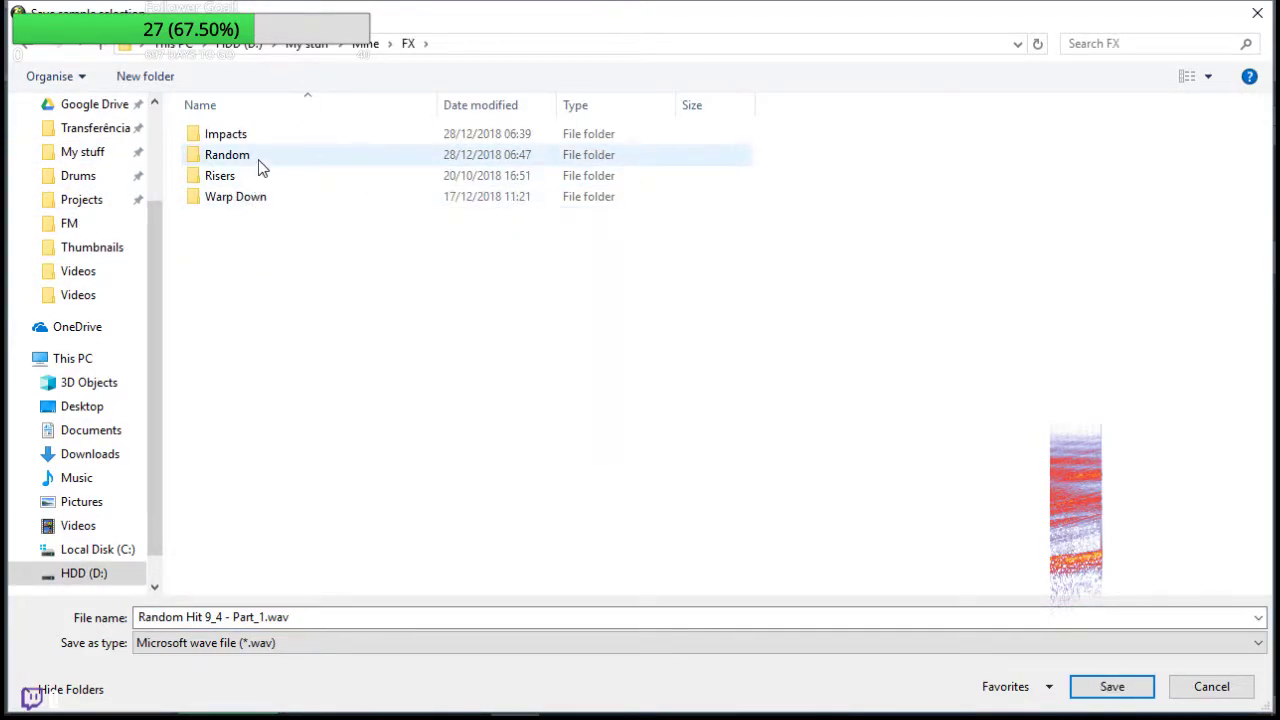
double_click(252, 178)
double_click(269, 156)
Save the sample as Rise 7, following the existing file naming, and delete its clip from the playlist.
left_click(268, 219)
double_click(237, 617)
type("7")
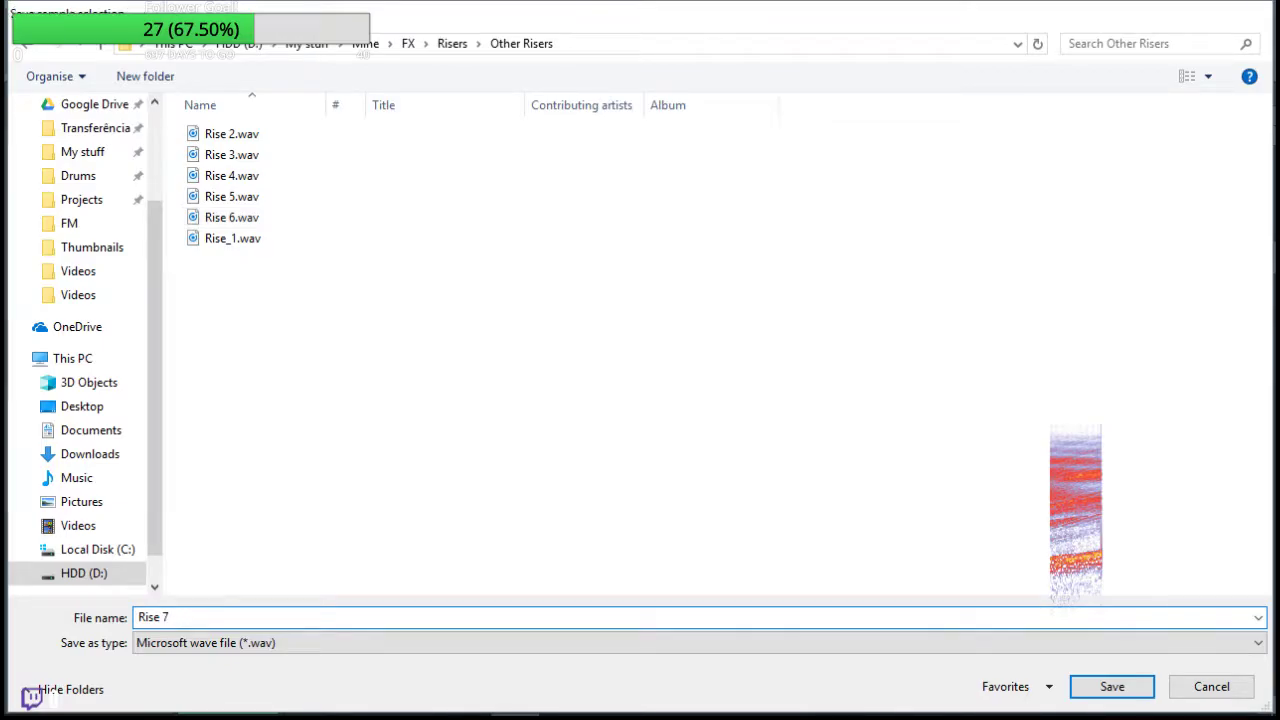
key("Return")
right_click(328, 321)
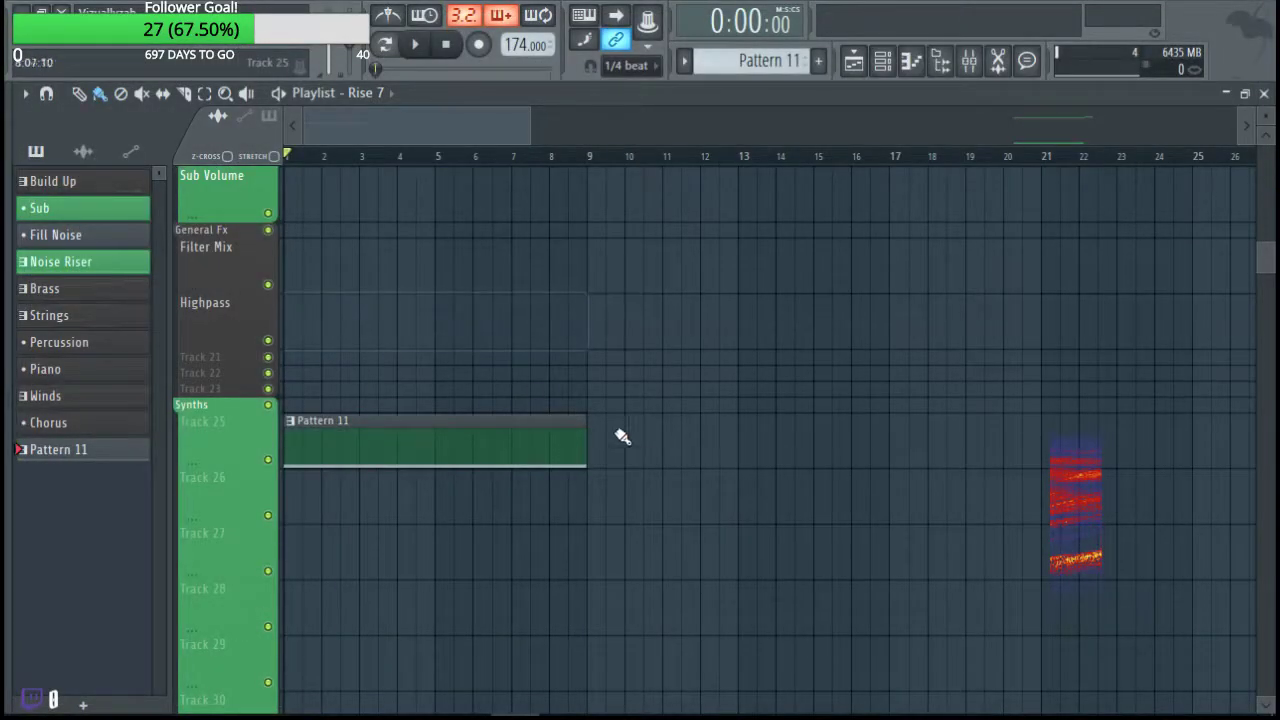
Save the sound of the Serum in Patcher #2 as the preset Vz Riser 8 8 bar in User > Fx.
double_click(474, 429)
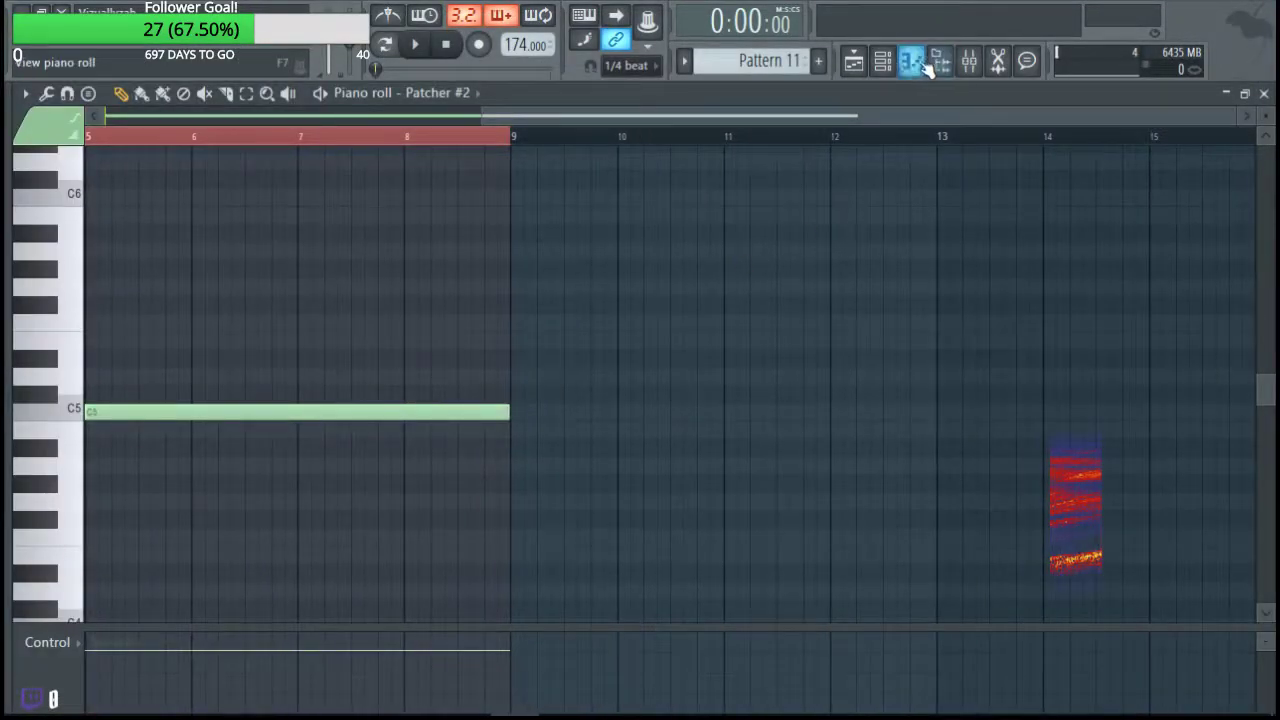
left_click(932, 62)
left_click(574, 329)
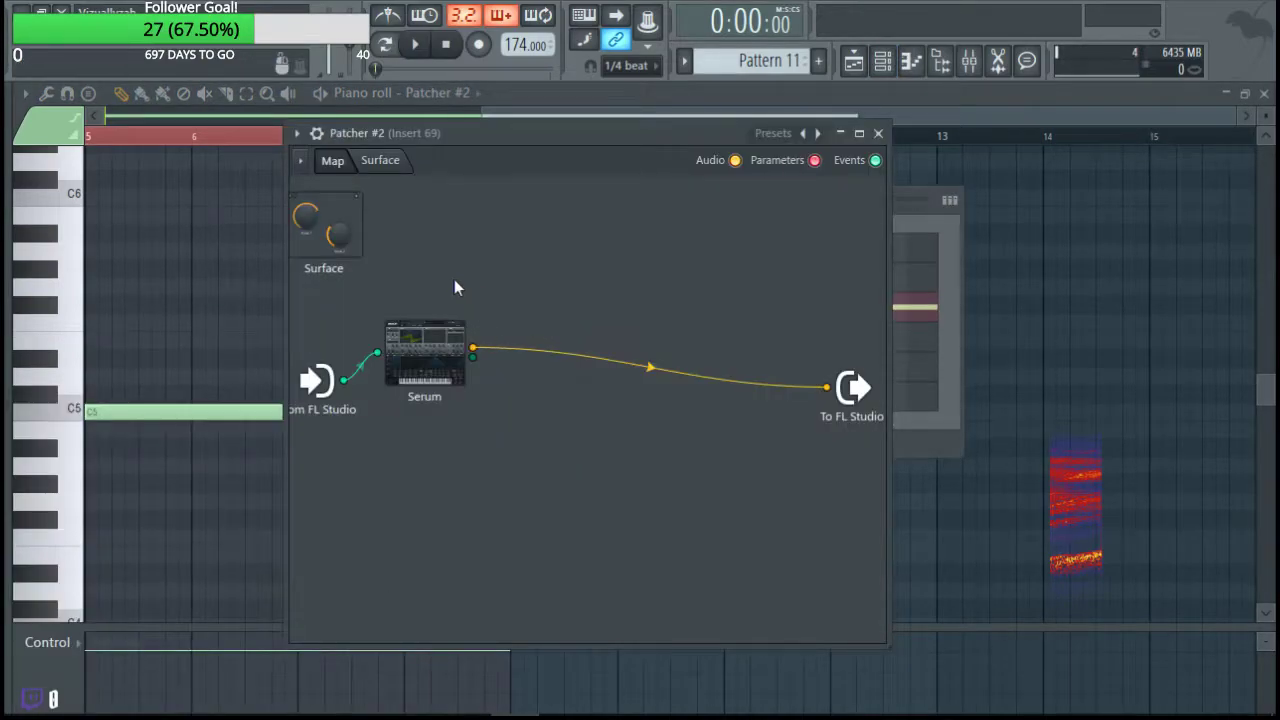
double_click(405, 363)
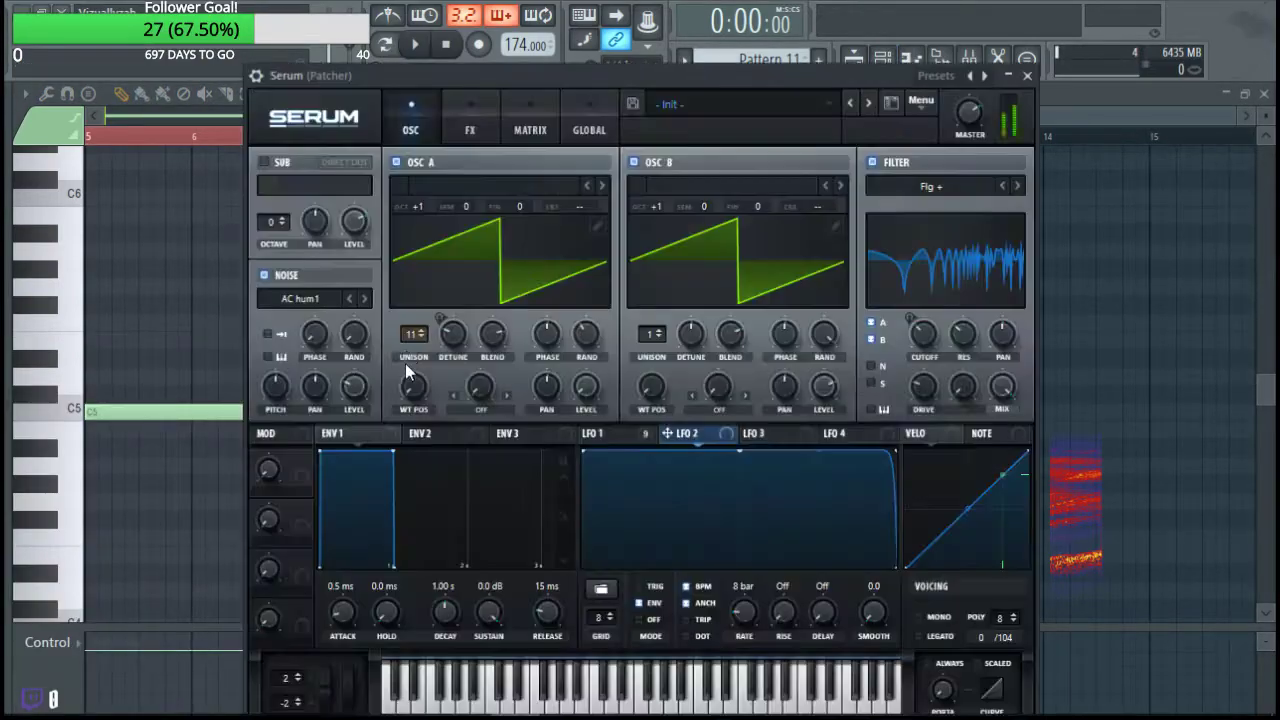
left_click(634, 103)
double_click(315, 178)
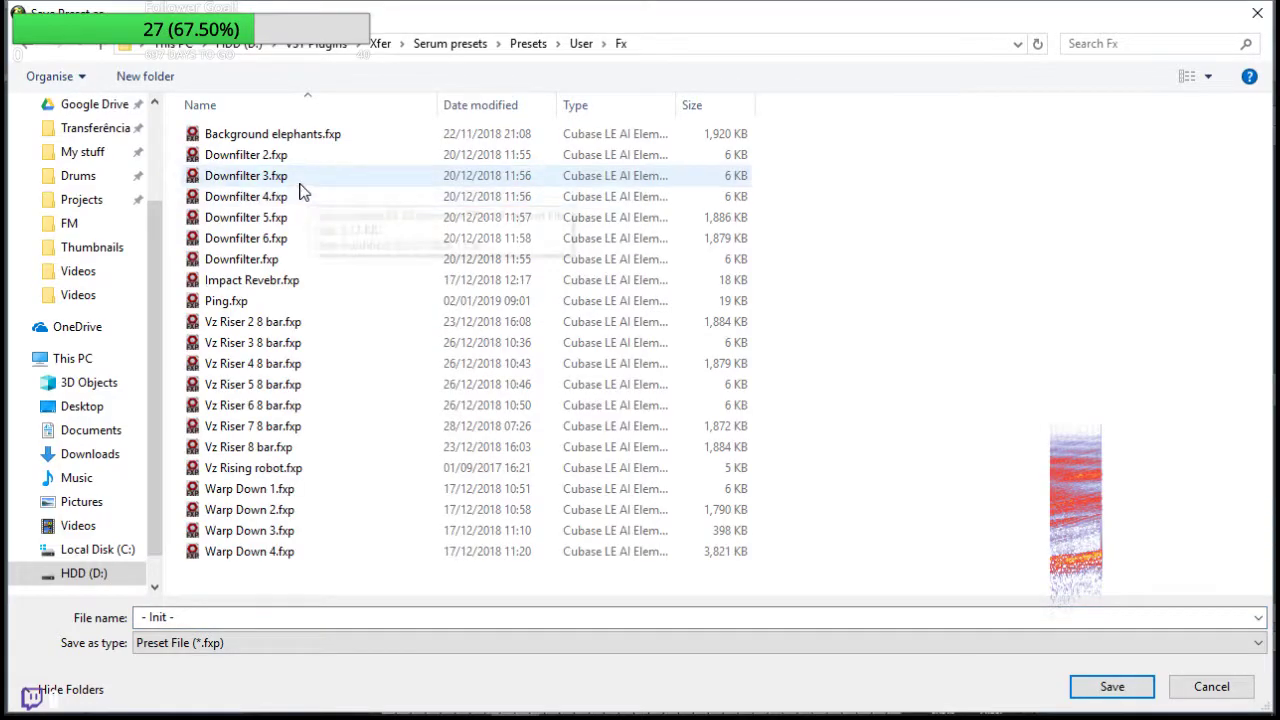
left_click(286, 447)
double_click(265, 617)
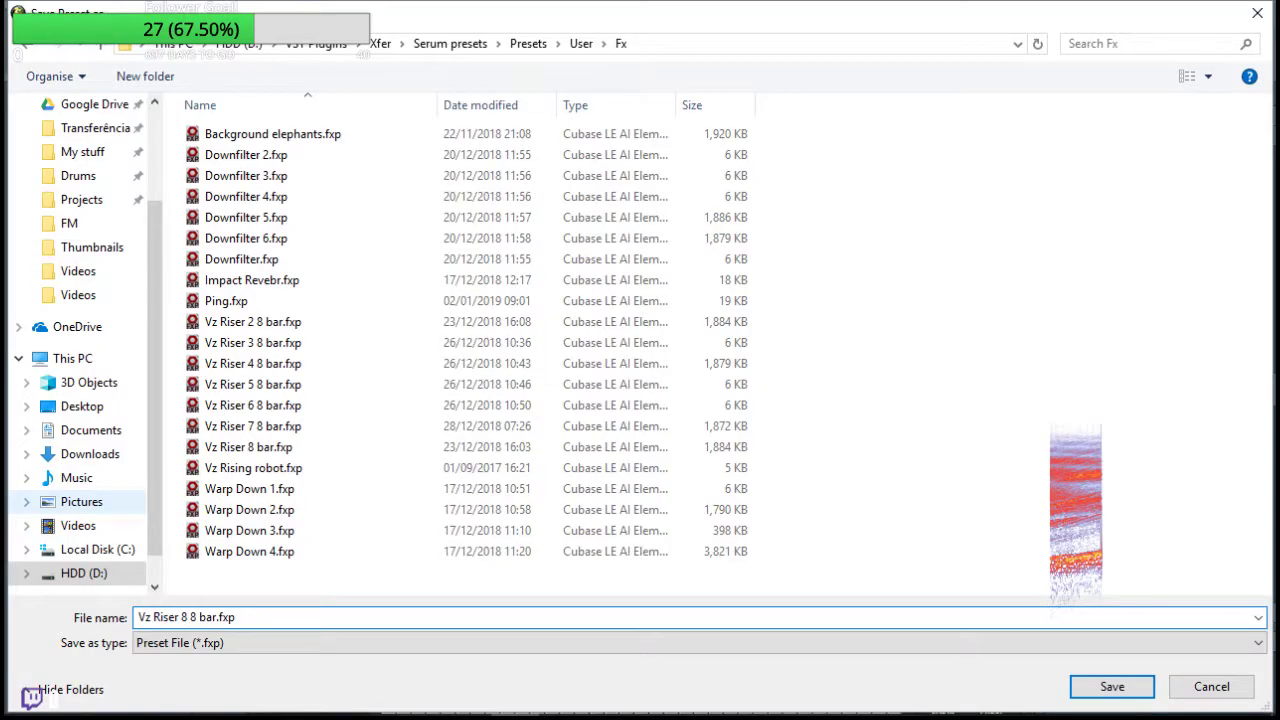
key("Return")
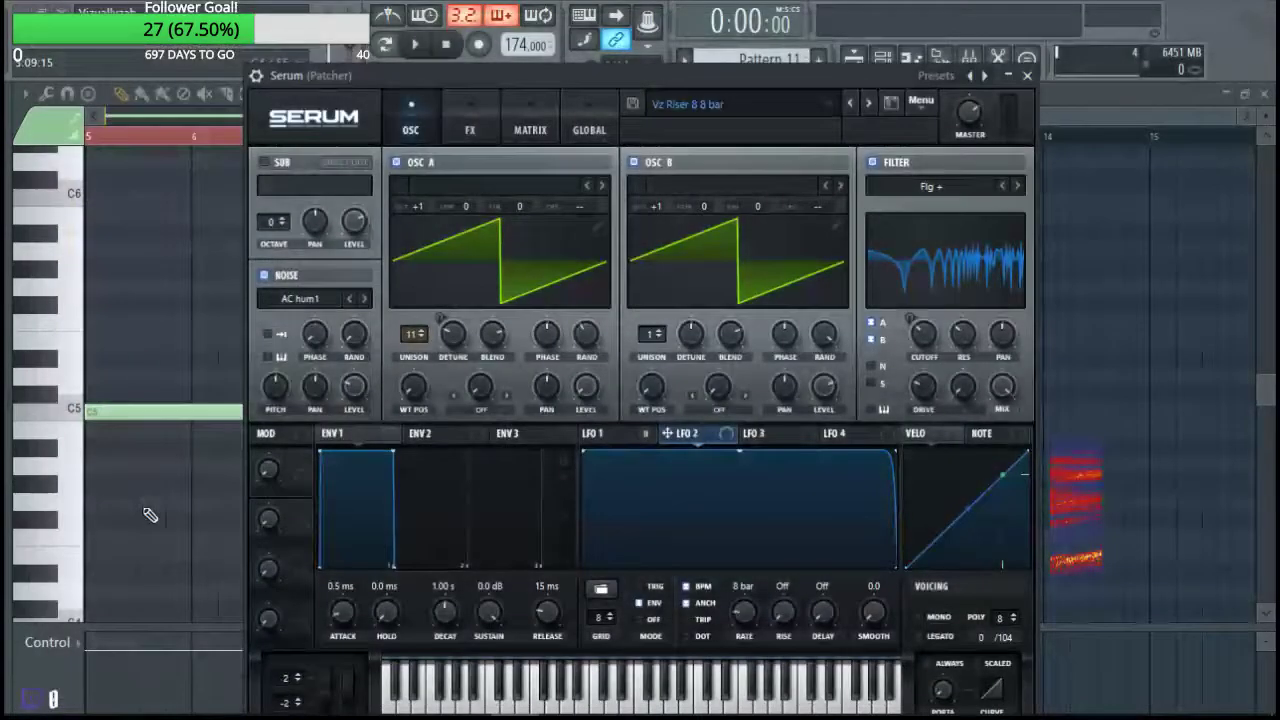
left_click(1027, 76)
Replace the Serum in the Patcher map with a fresh Serum from the Synth special plugins and open its editor.
right_click(434, 346)
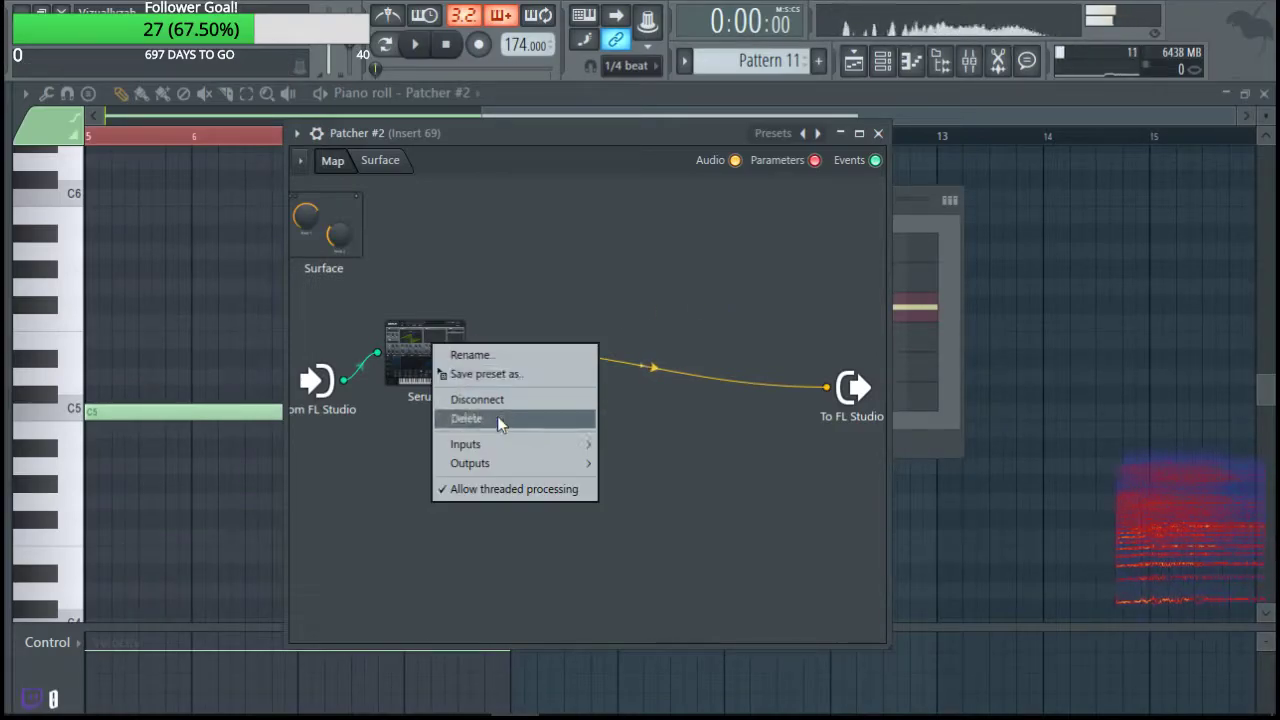
left_click(498, 418)
right_click(477, 329)
left_click(570, 331)
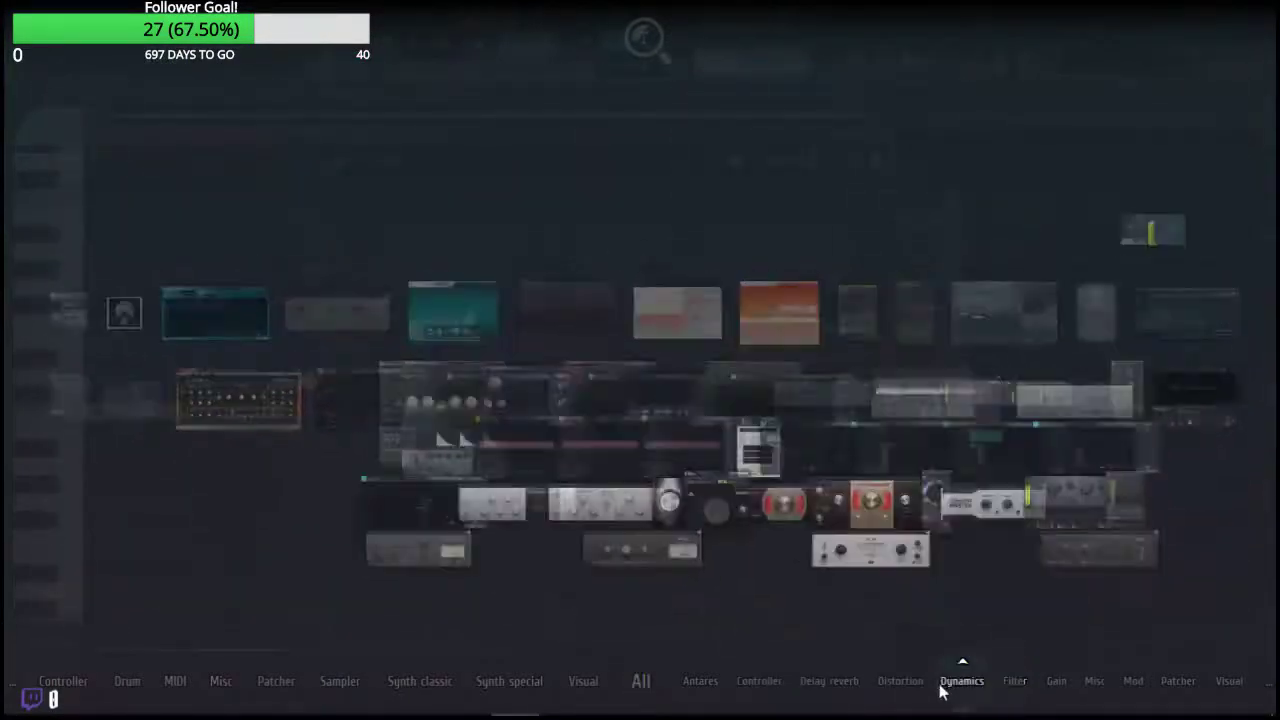
mouse_move(923, 686)
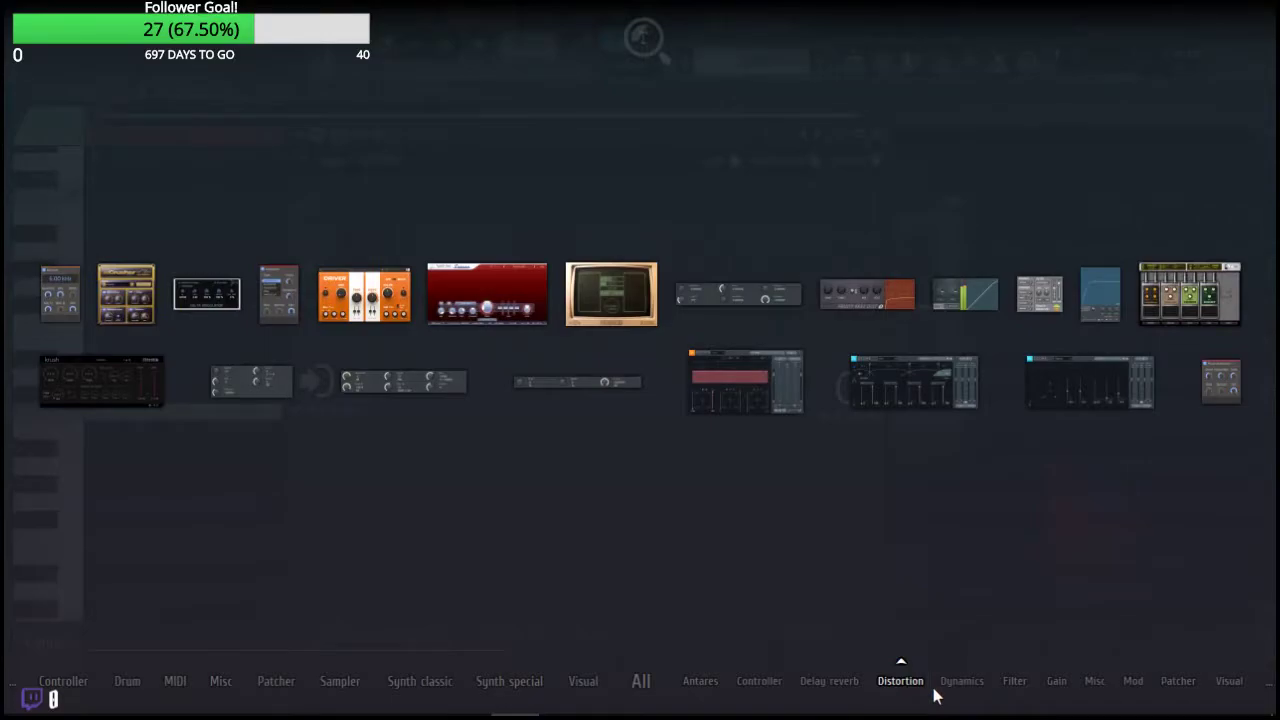
mouse_move(418, 688)
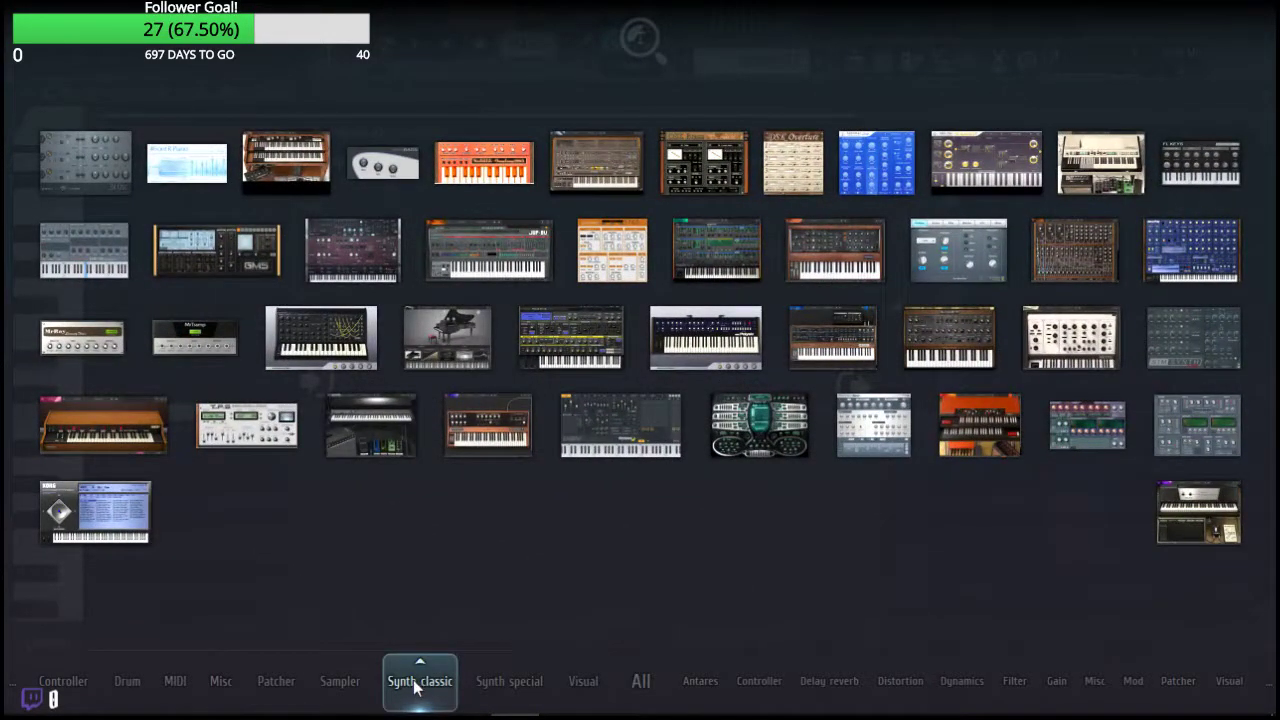
mouse_move(509, 683)
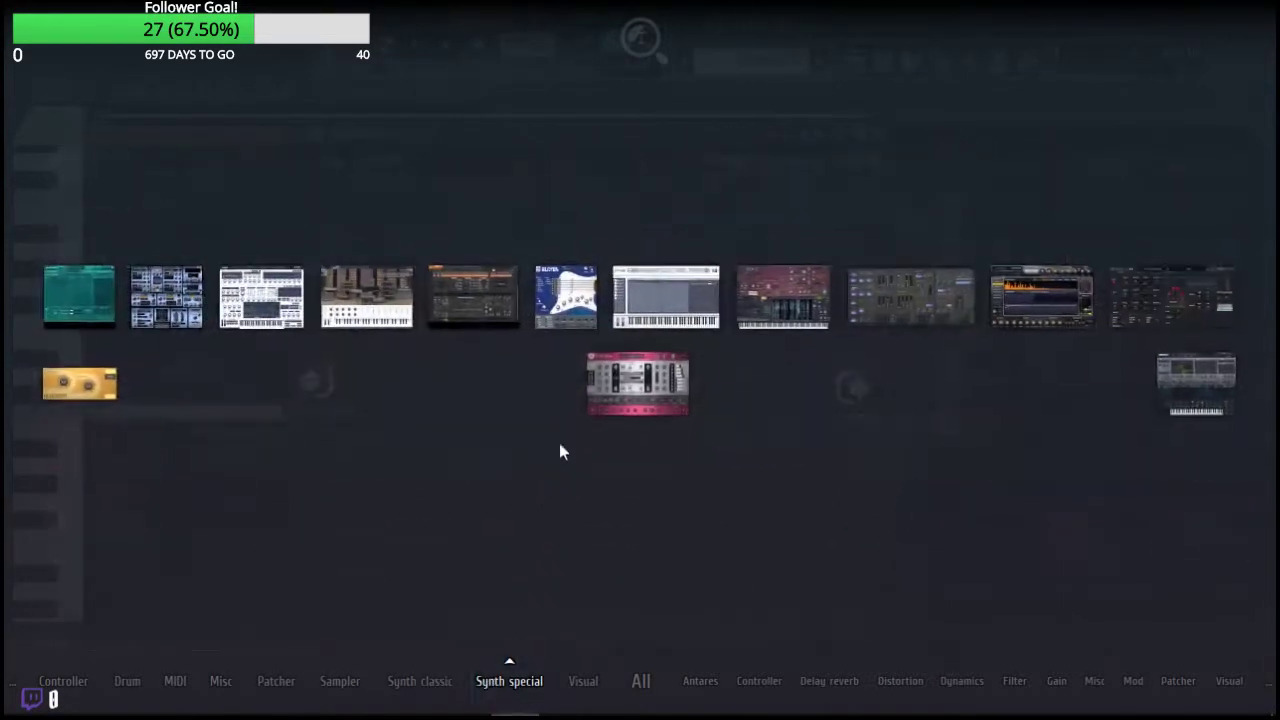
left_click_drag(1206, 391, 445, 418)
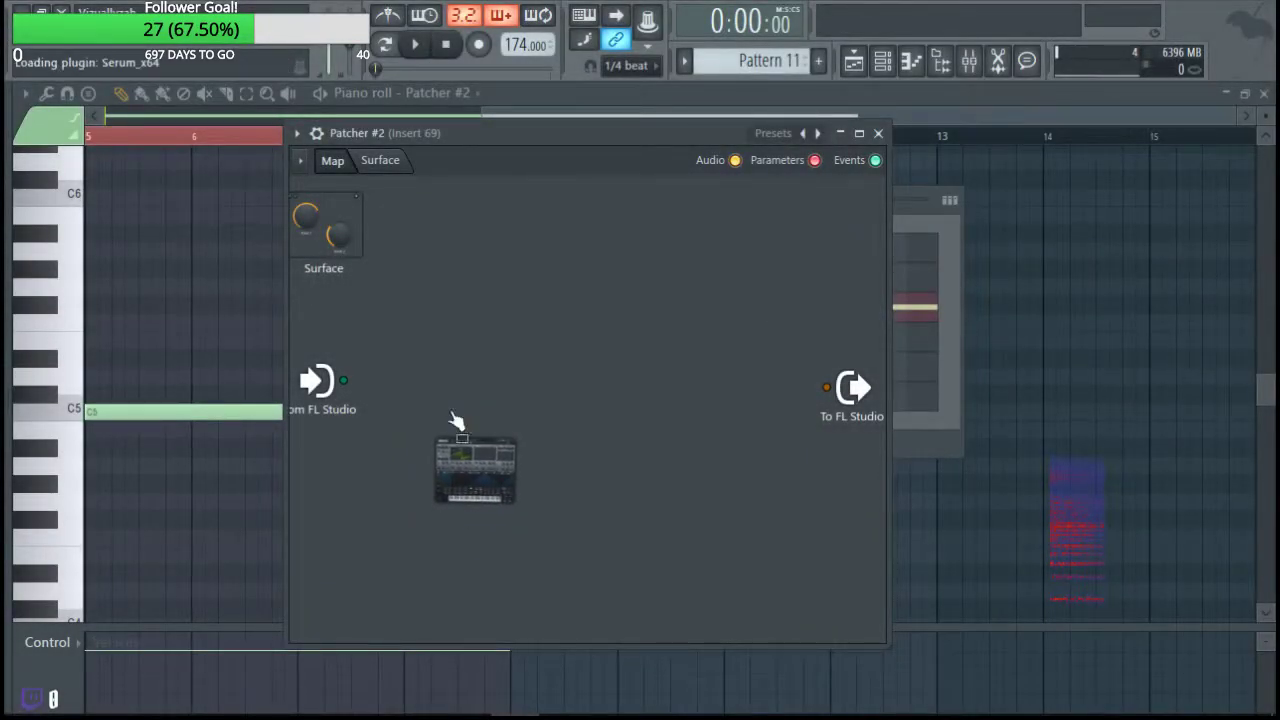
double_click(465, 388)
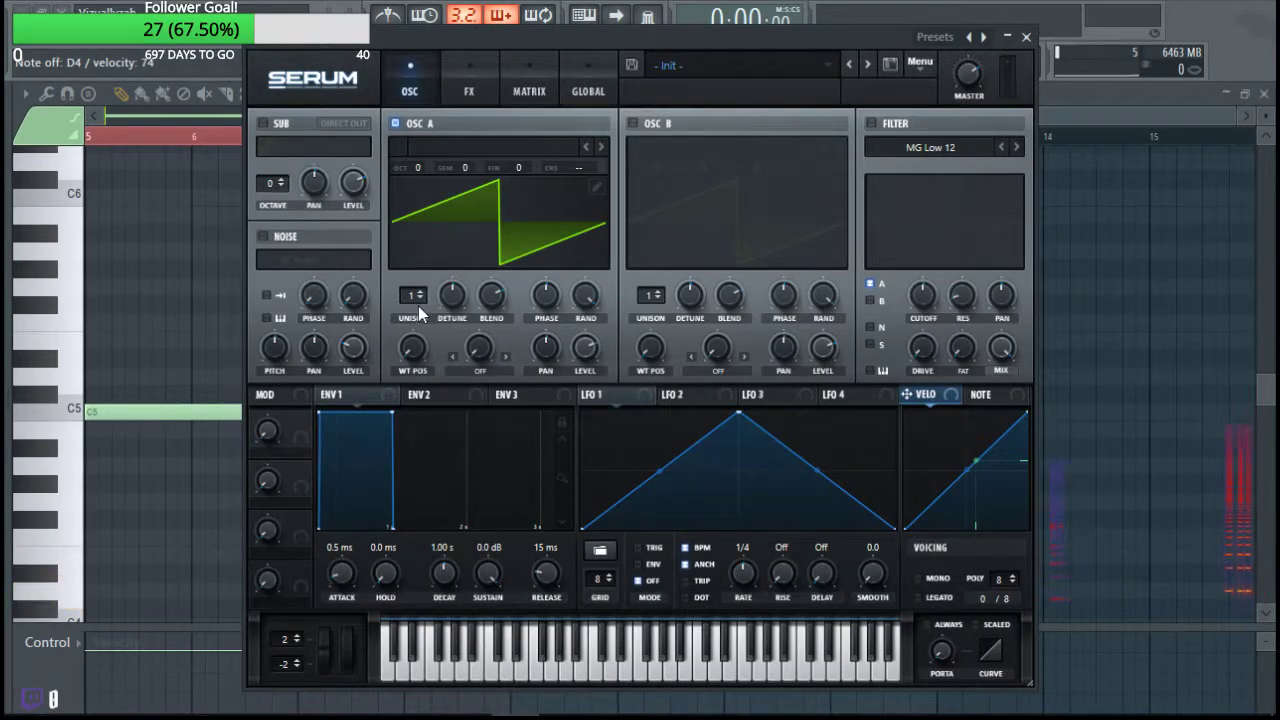
Set oscillator A's unison to 14 voices, and modulate its detune from a base of 0.01 with LFO 1 at amount 100.
left_click(469, 72)
left_click(429, 77)
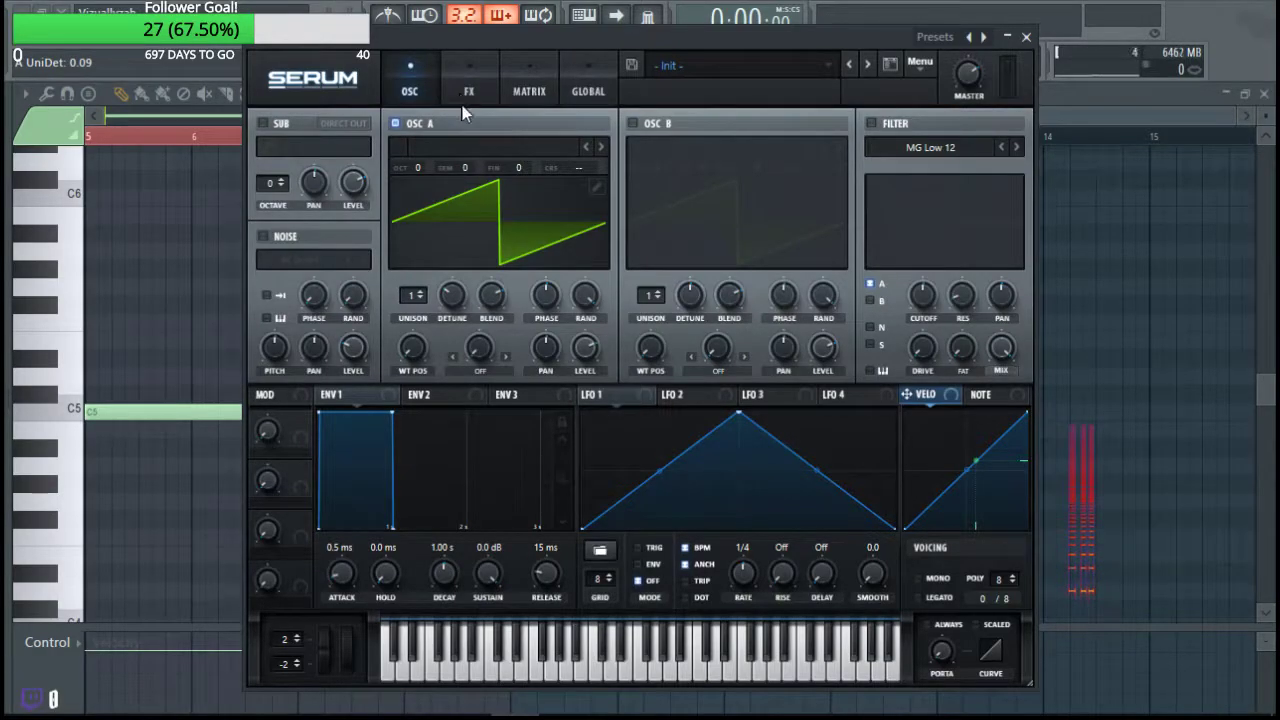
left_click(456, 97)
left_click(424, 92)
left_click_drag(413, 296, 458, 285)
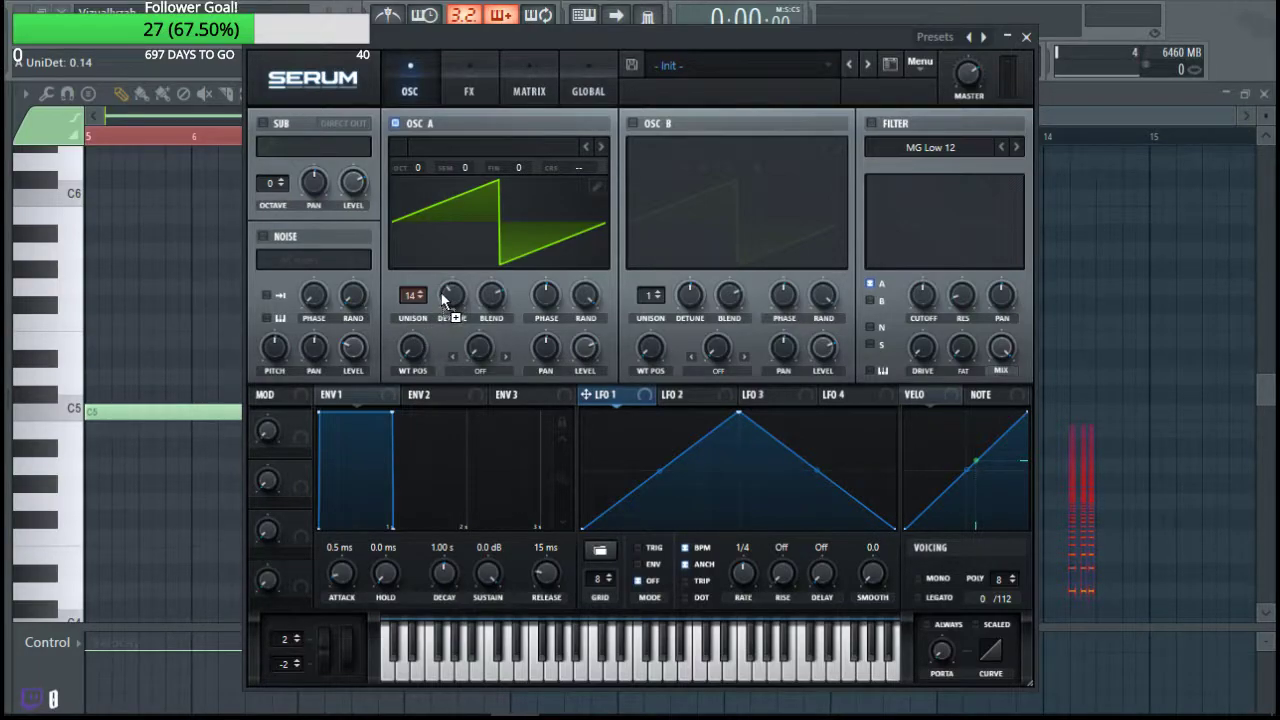
left_click_drag(526, 107, 600, 101)
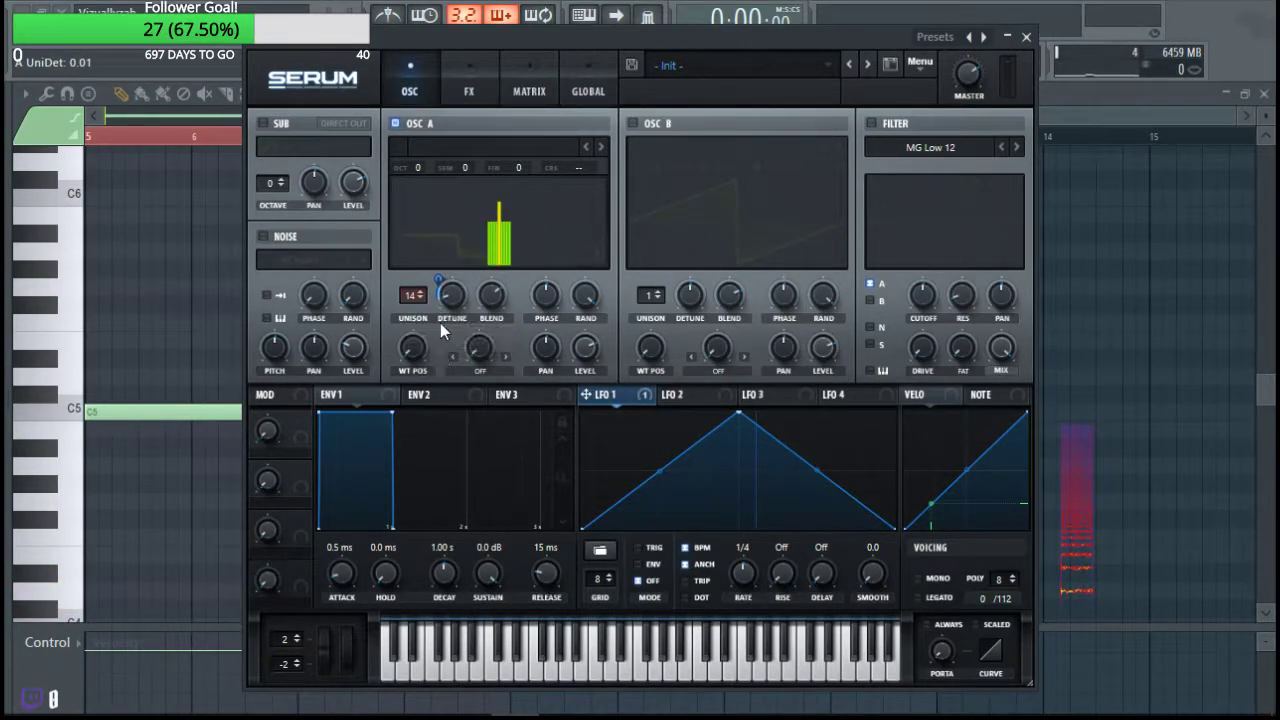
left_click_drag(439, 281, 529, 137)
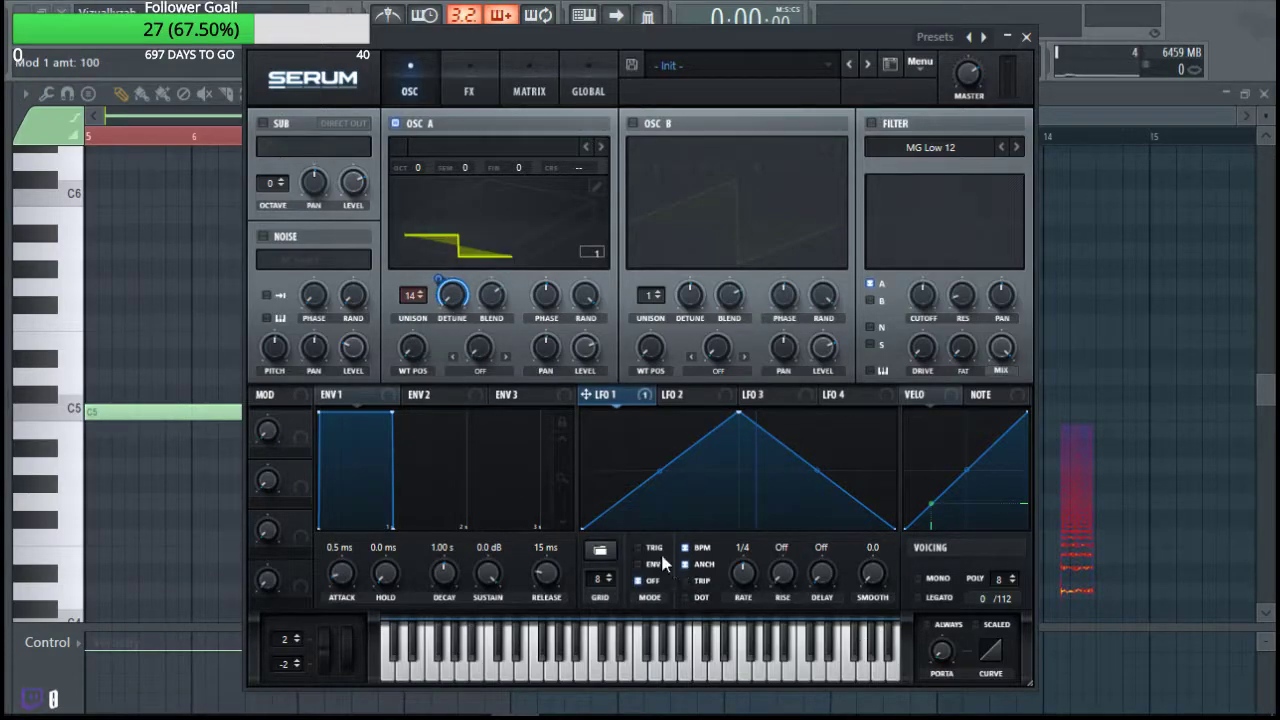
Set LFO 1 to a free rate of 0.5 Hz without BPM sync and assign it to oscillator A's level with 0% base volume.
left_click(698, 549)
left_click_drag(738, 571, 729, 605)
left_click_drag(759, 524, 739, 593)
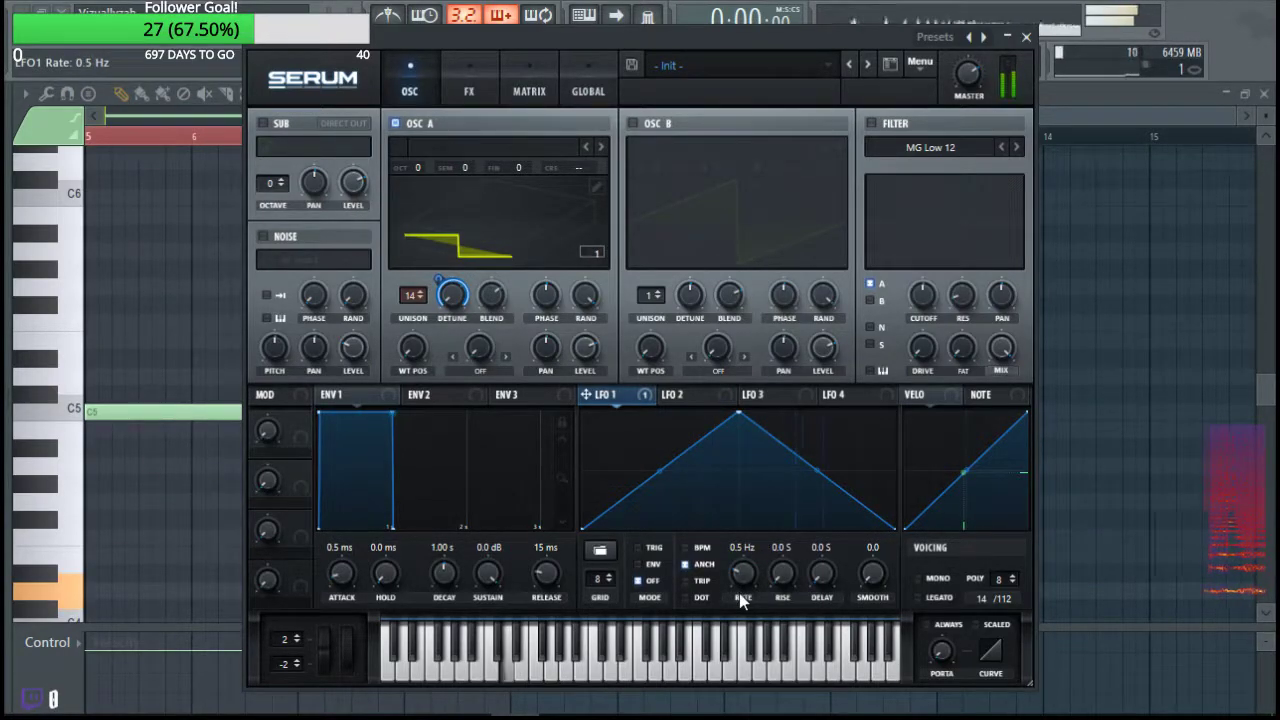
left_click_drag(586, 394, 585, 347)
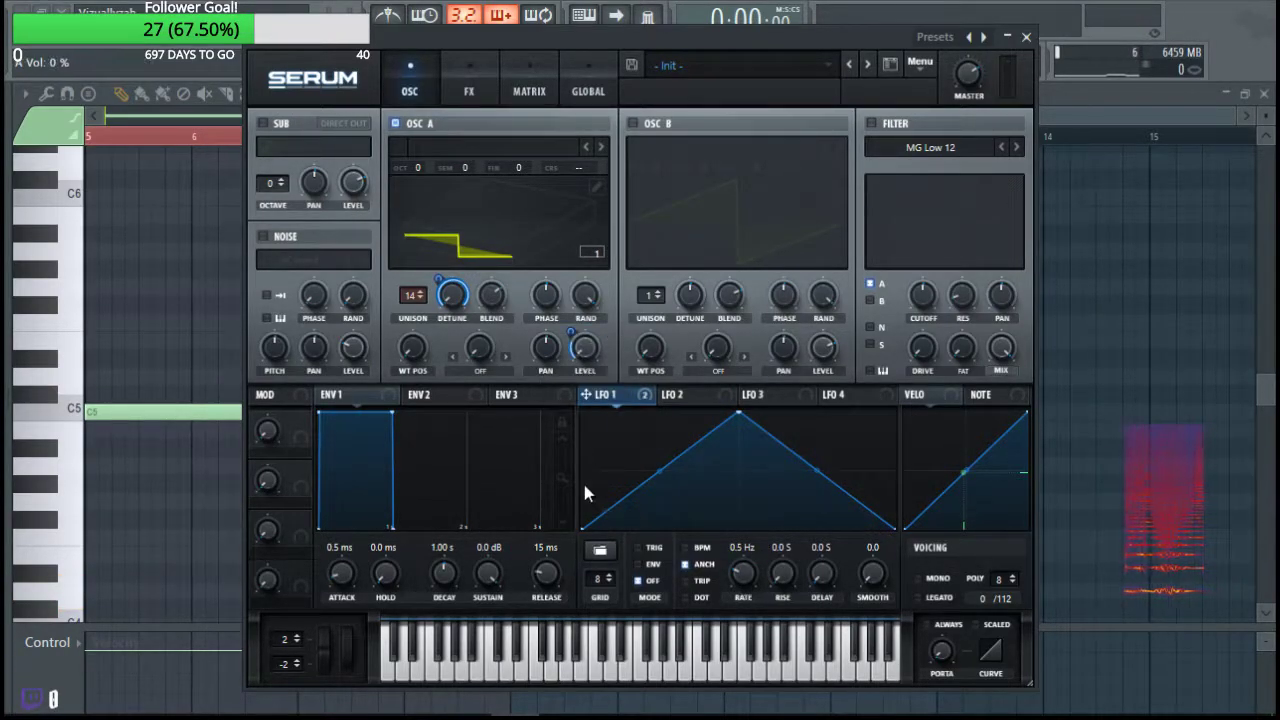
Choose LFO 3 as the source of the third row in the modulation matrix.
left_click(496, 67)
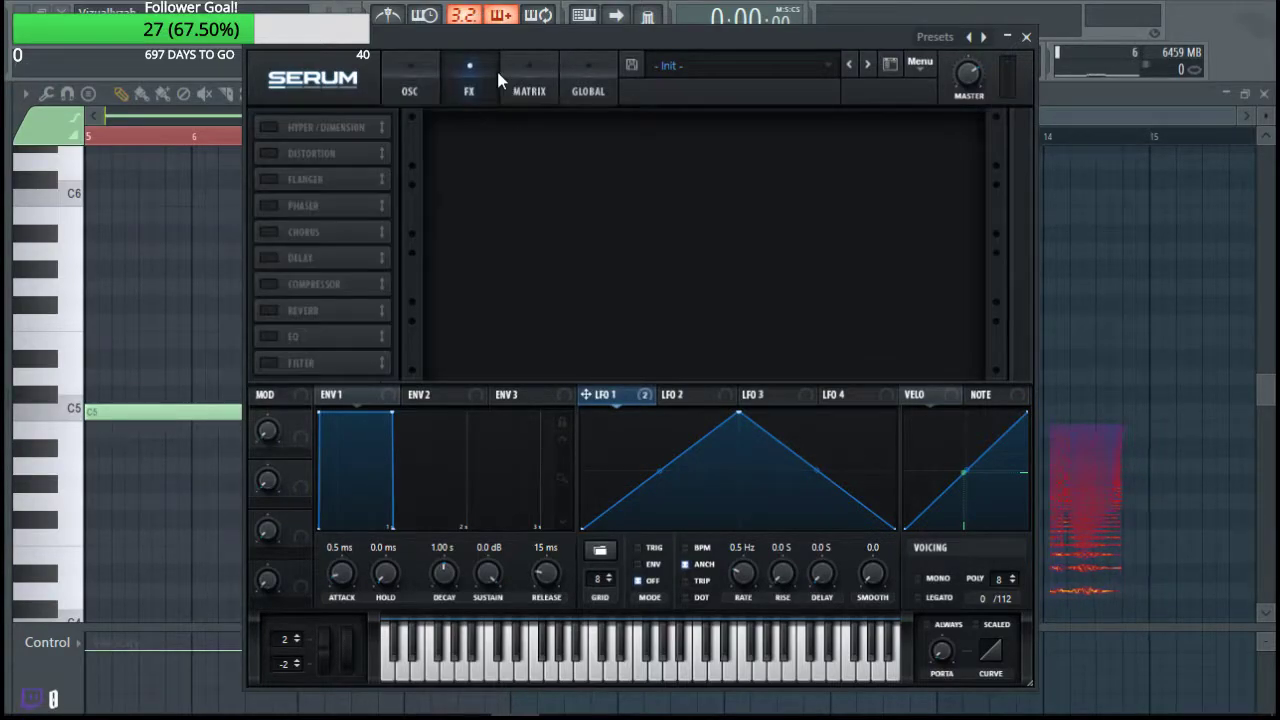
left_click(682, 396)
left_click(469, 85)
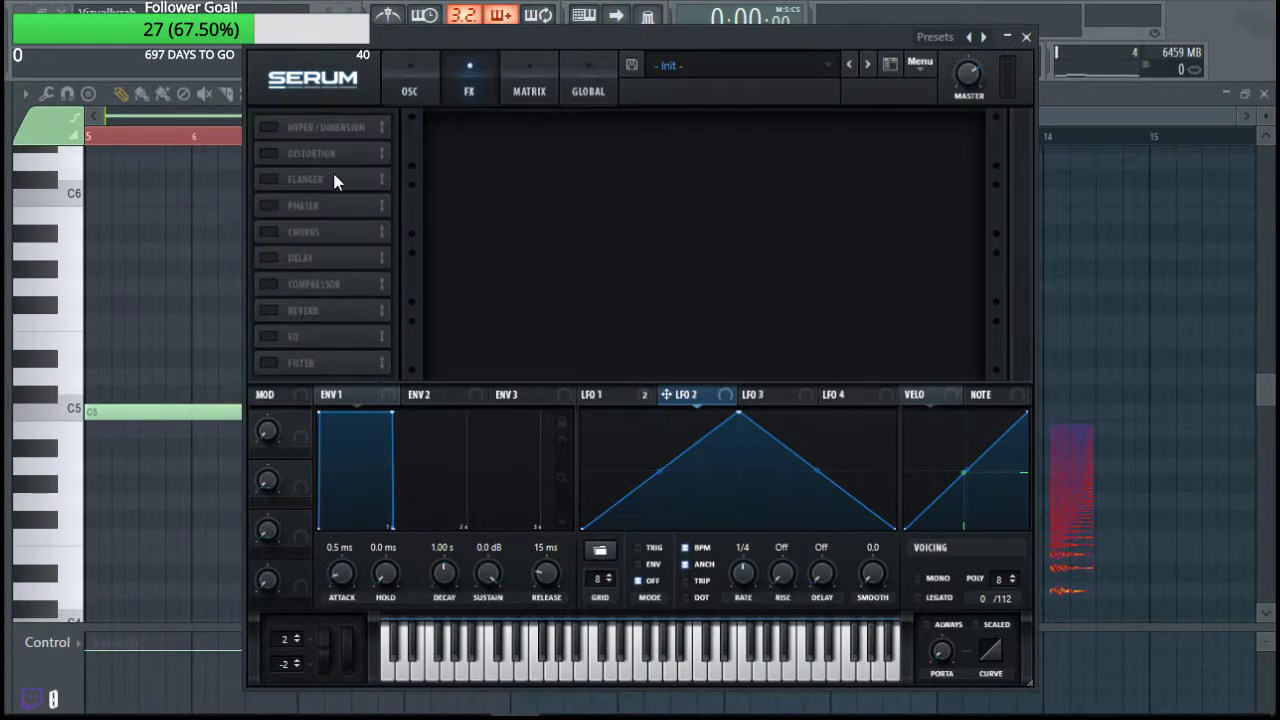
left_click(529, 80)
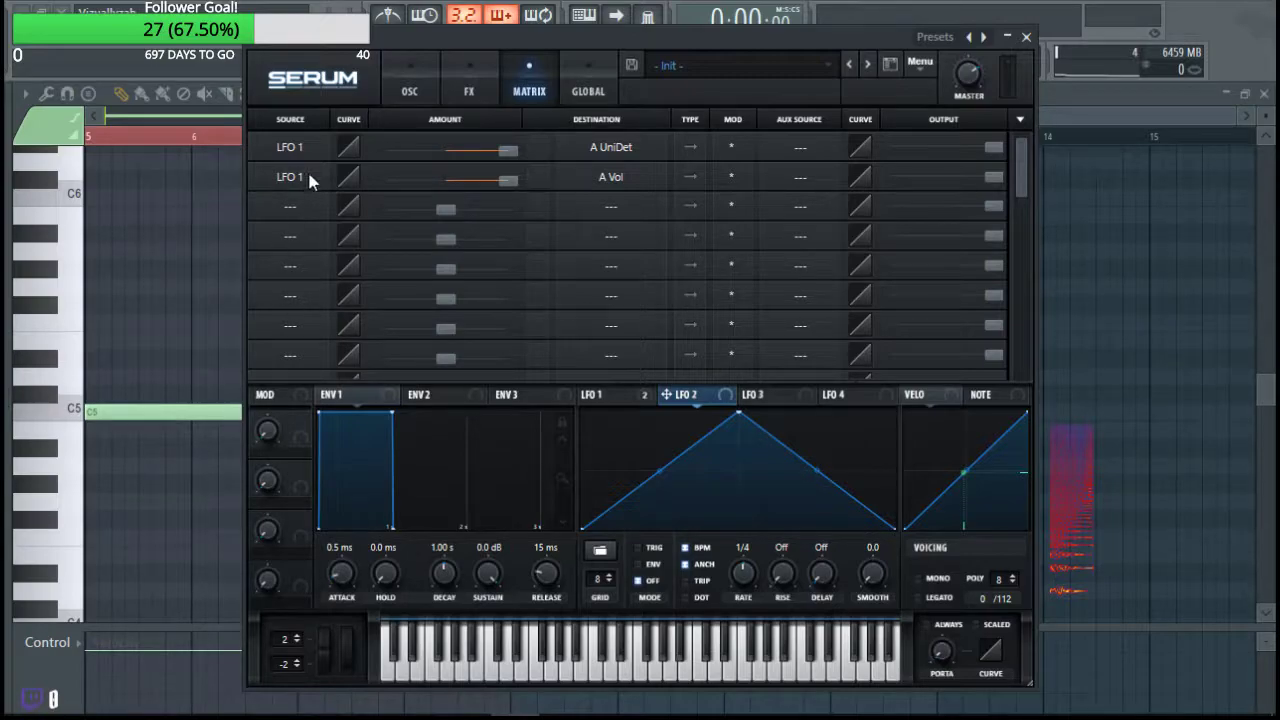
left_click_drag(349, 237, 280, 215)
left_click(255, 212)
left_click(408, 68)
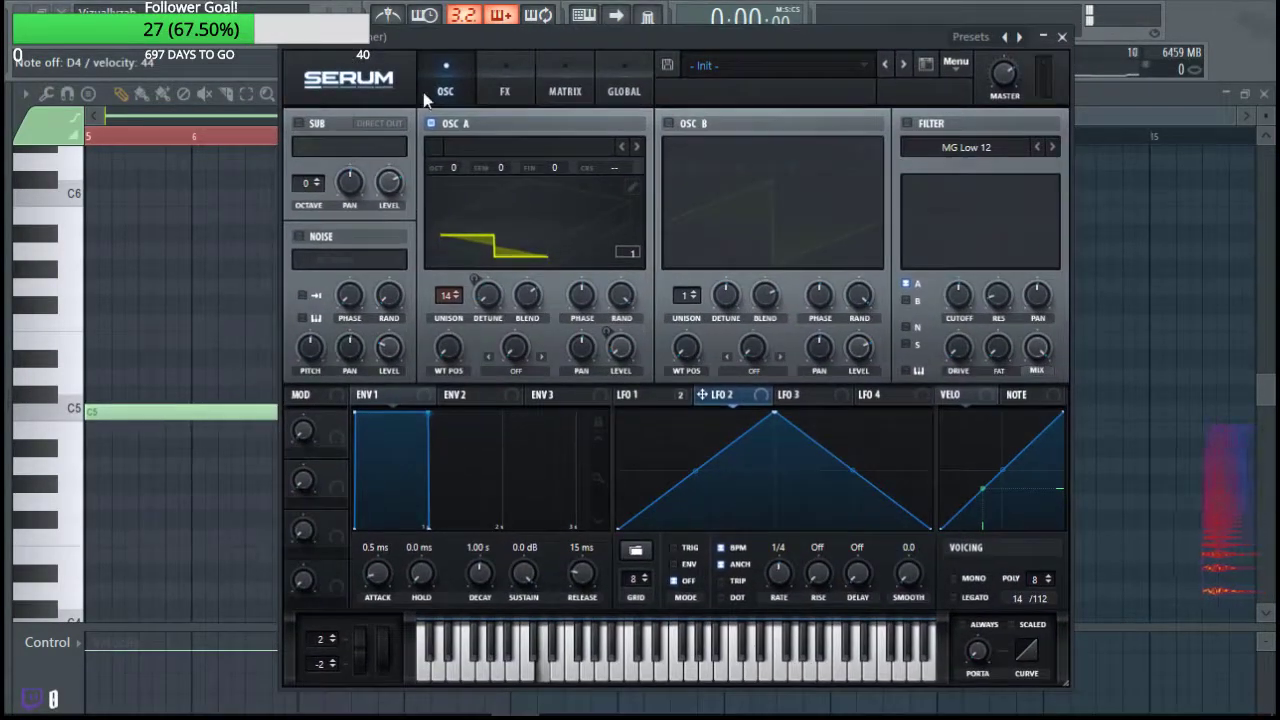
left_click(502, 82)
left_click(542, 79)
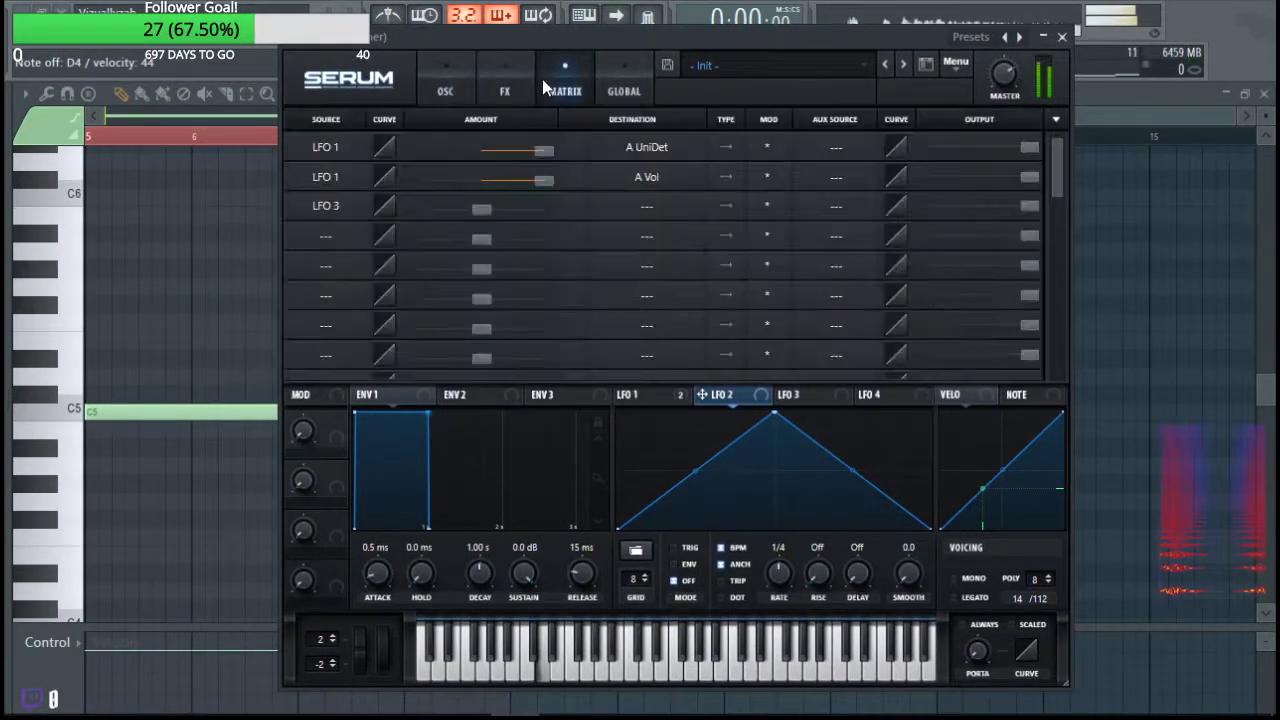
Route LFO 2 to Mast.Tun in the third matrix row with a modulation amount of about 23.
left_click(326, 206)
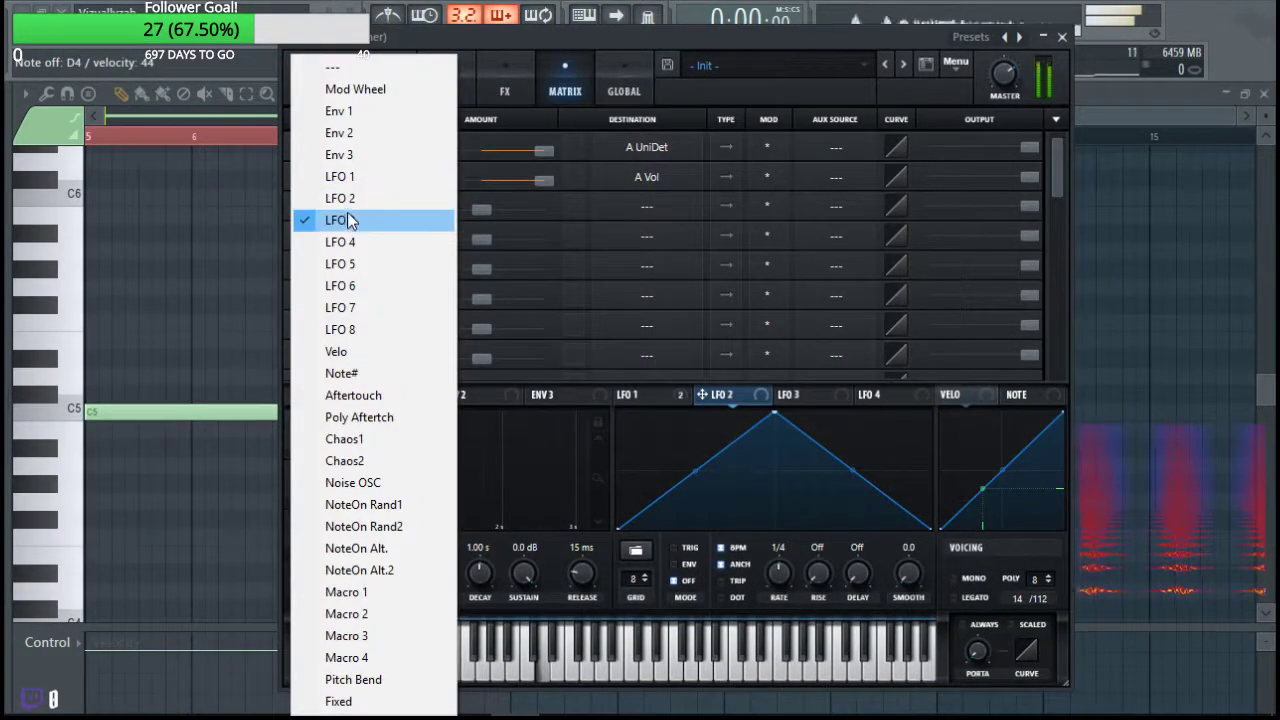
left_click(347, 212)
left_click(600, 207)
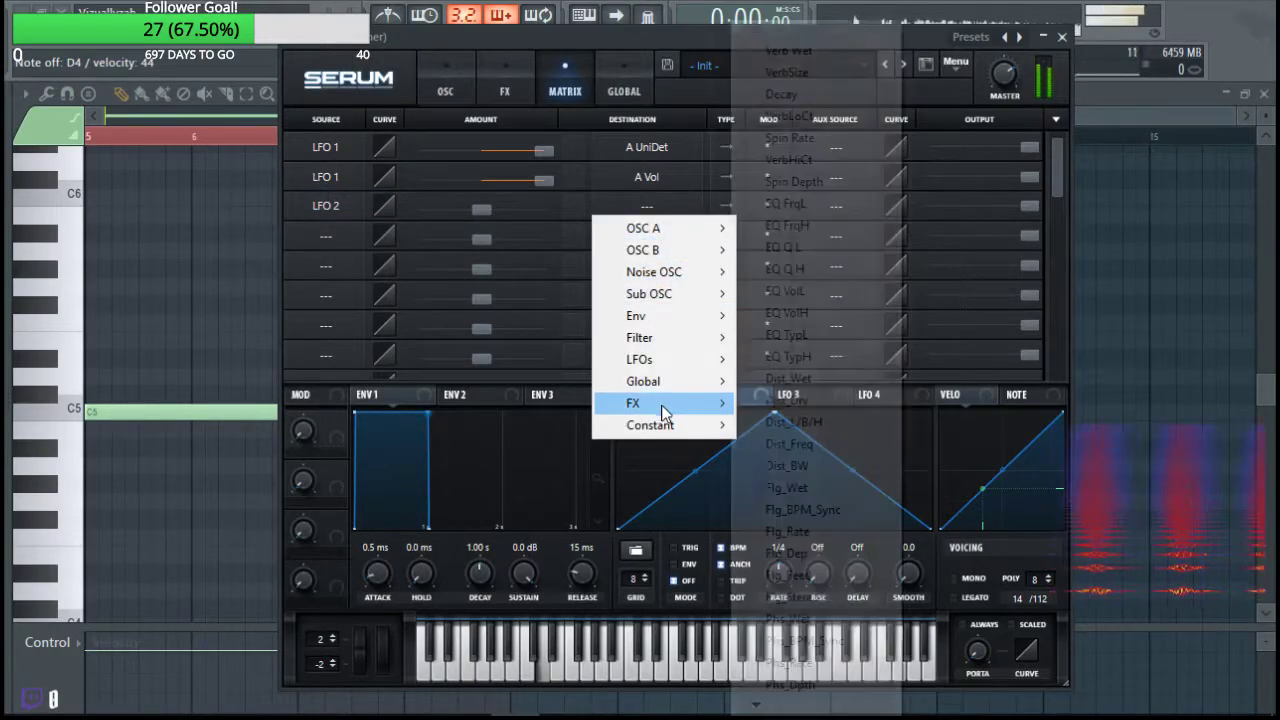
mouse_move(700, 359)
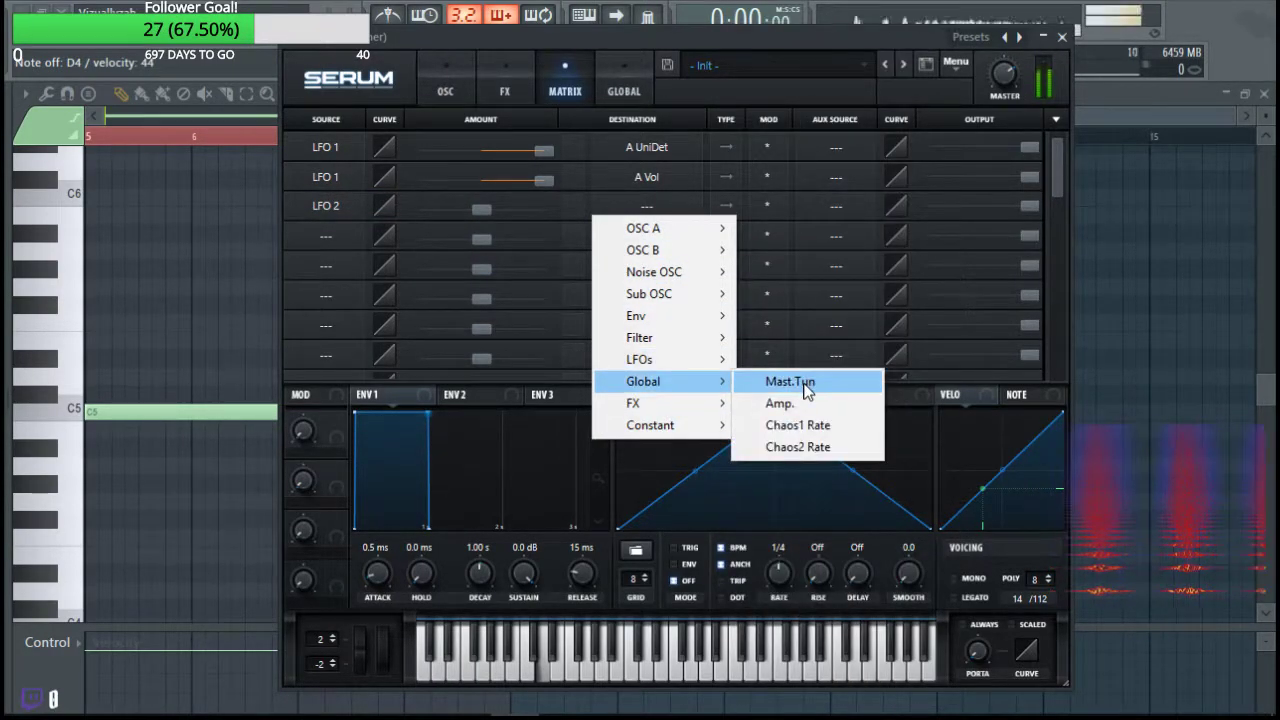
left_click(800, 381)
left_click_drag(481, 209, 507, 209)
Shape LFO 2 as a straight rising ramp at an 8 bar rate and set its Mast.Tun modulation amount to 24.
left_click_drag(778, 573, 772, 640)
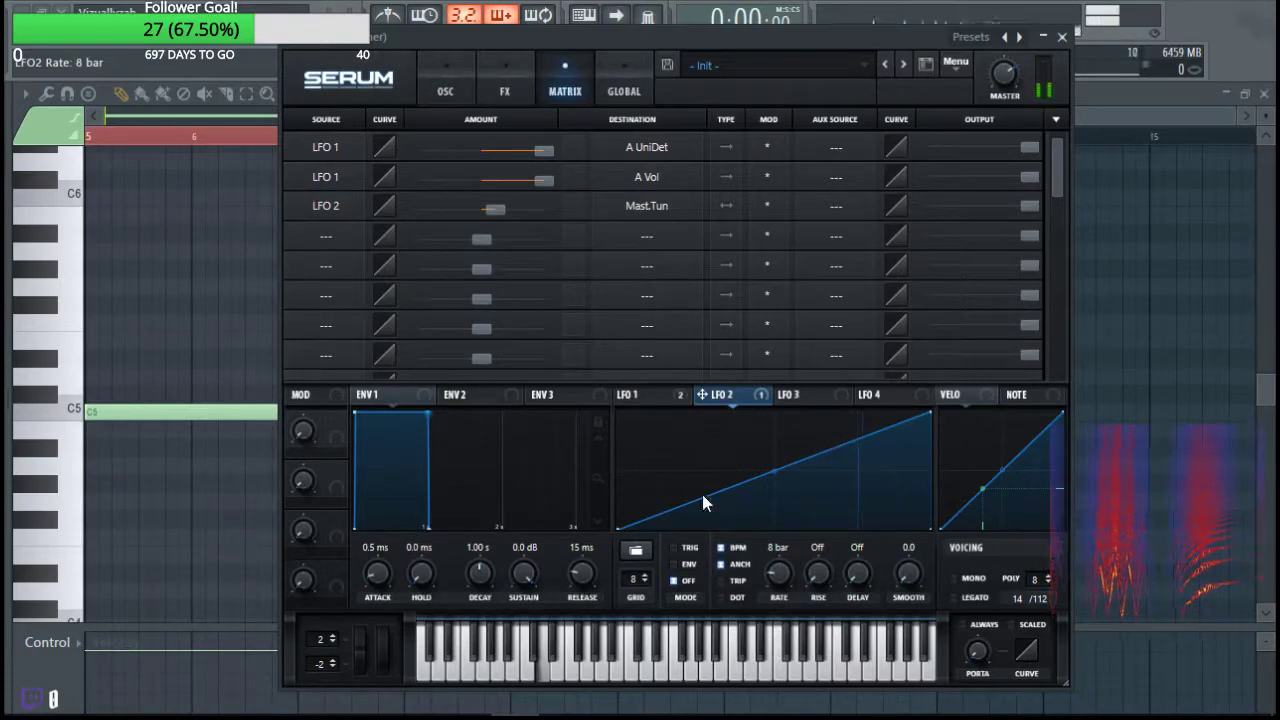
mouse_move(496, 215)
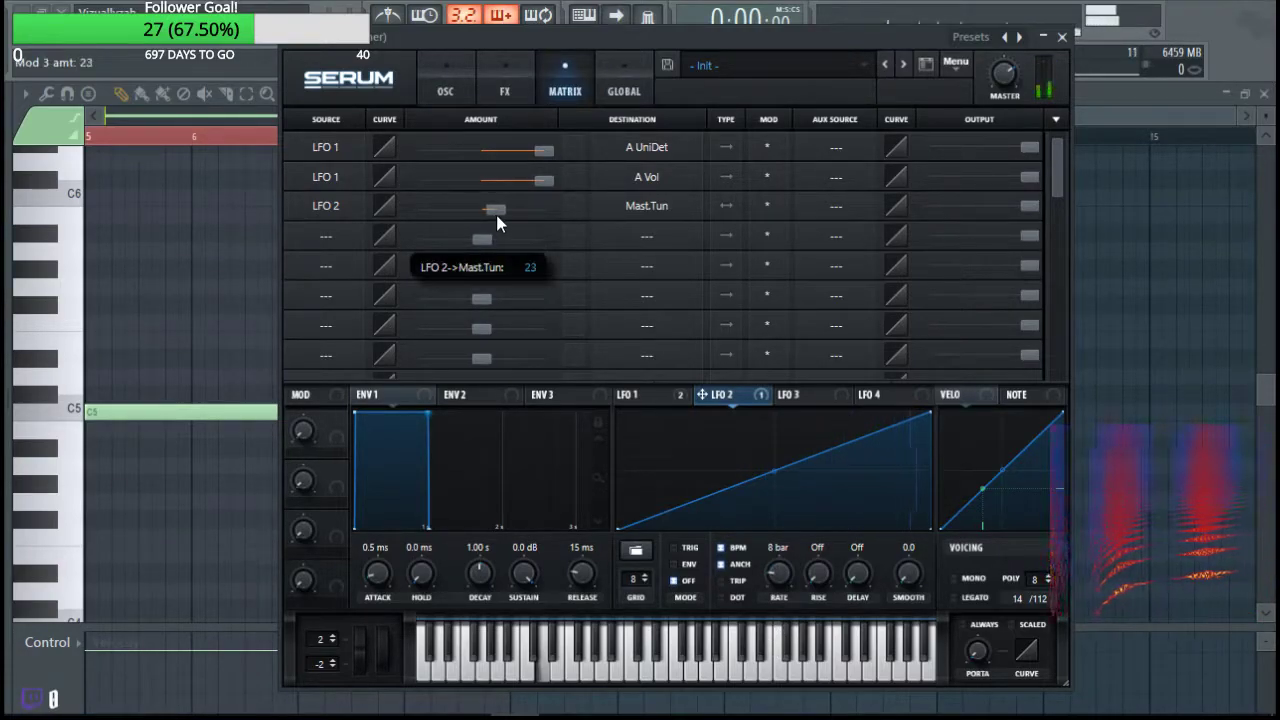
left_click_drag(499, 215, 496, 212)
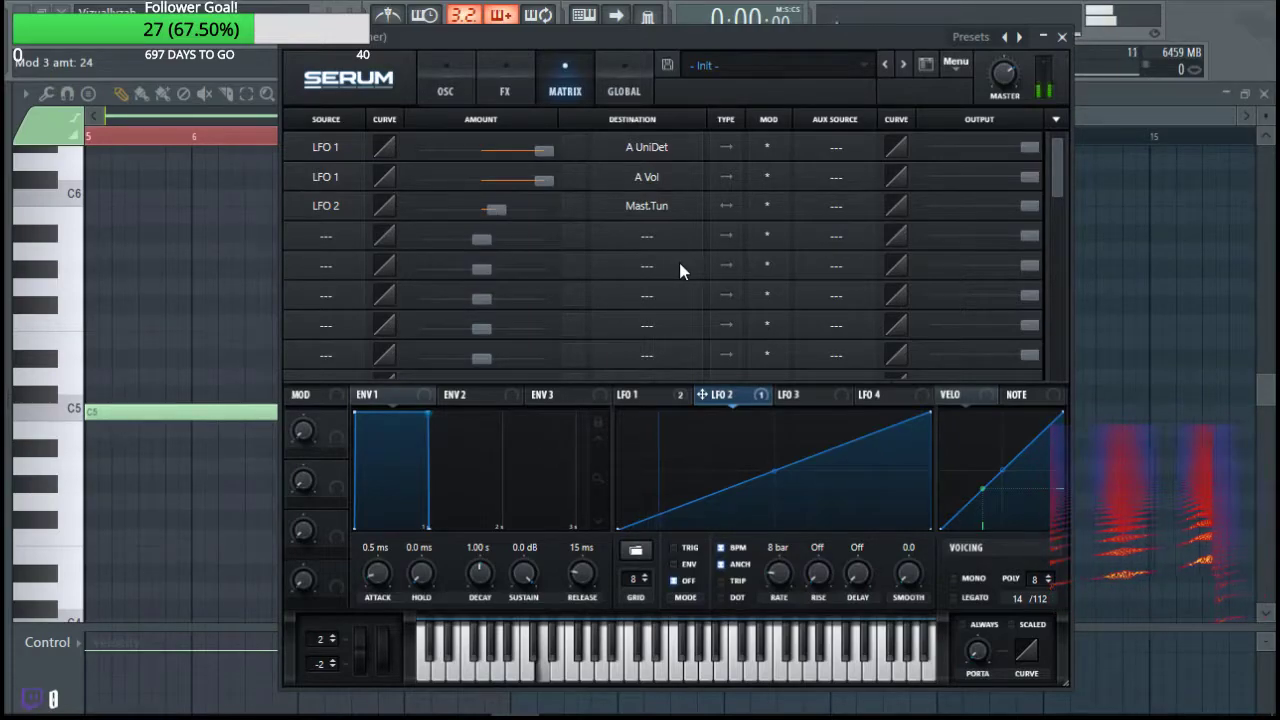
Route LFO 2 to LFO1 Rate in the fourth matrix row at amount 36, with LFO 2 in ENV mode.
left_click(334, 237)
left_click(366, 199)
left_click(645, 236)
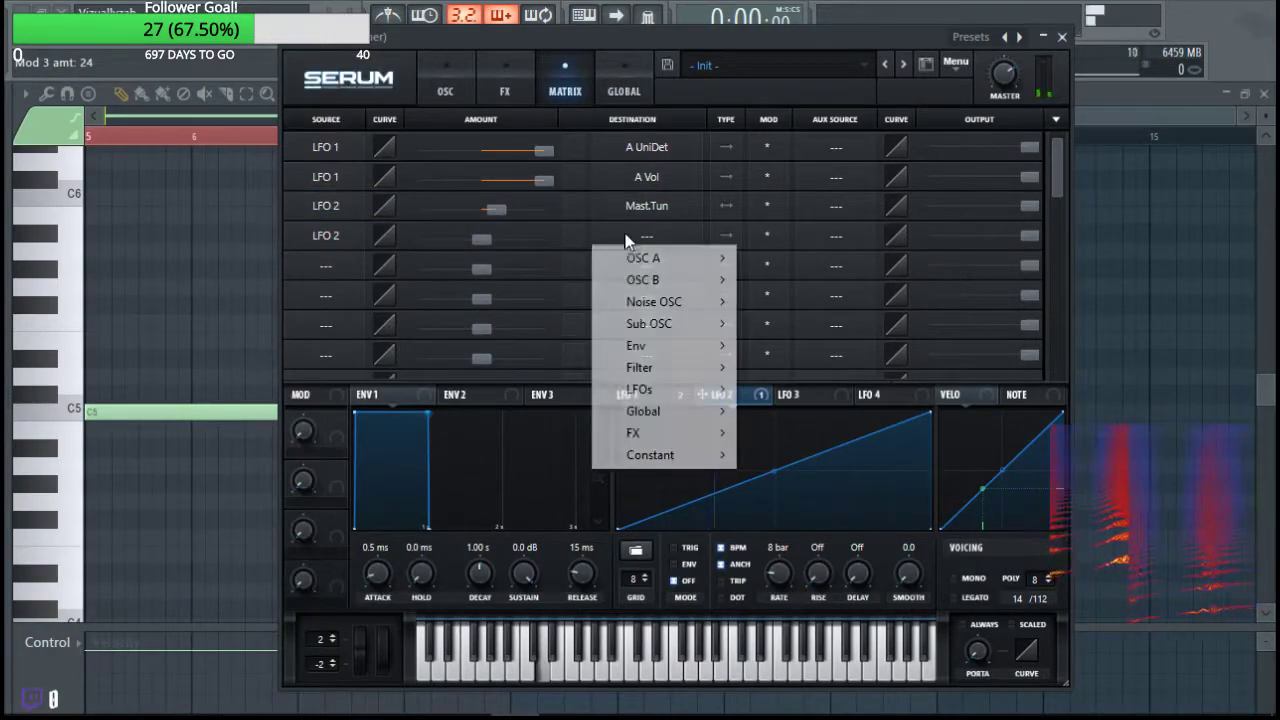
mouse_move(672, 399)
left_click(771, 392)
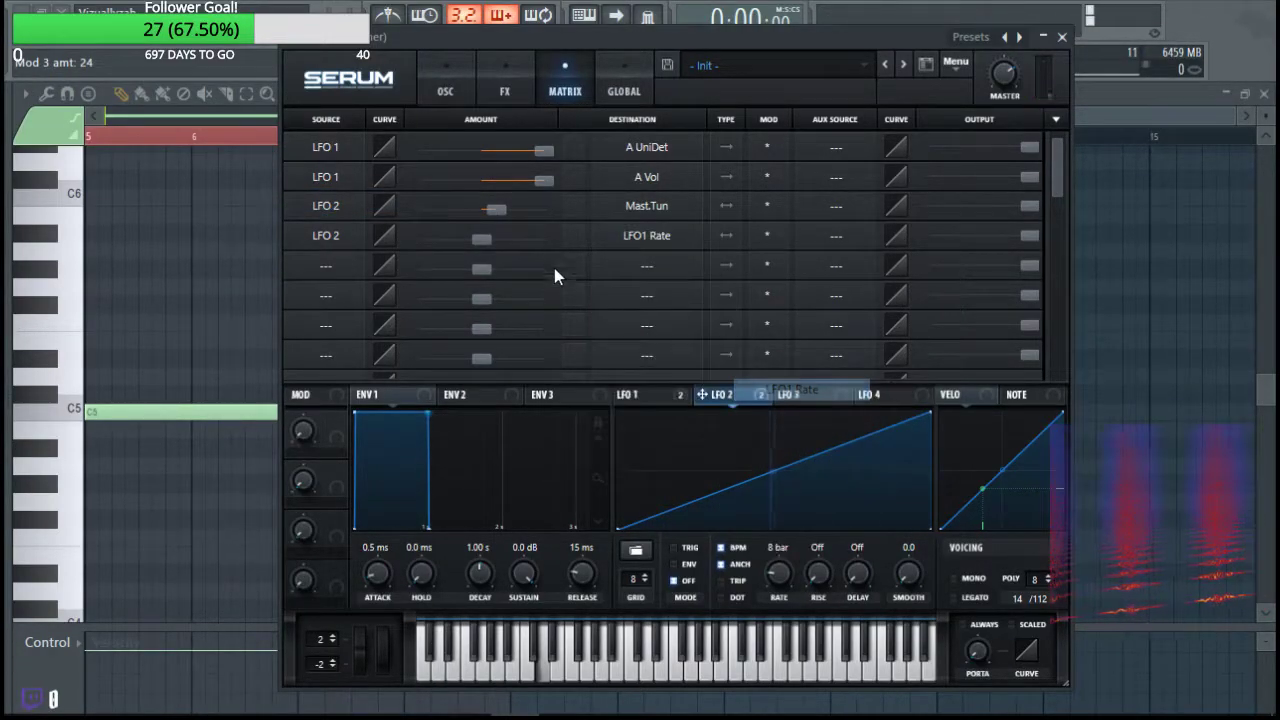
left_click_drag(478, 245, 503, 254)
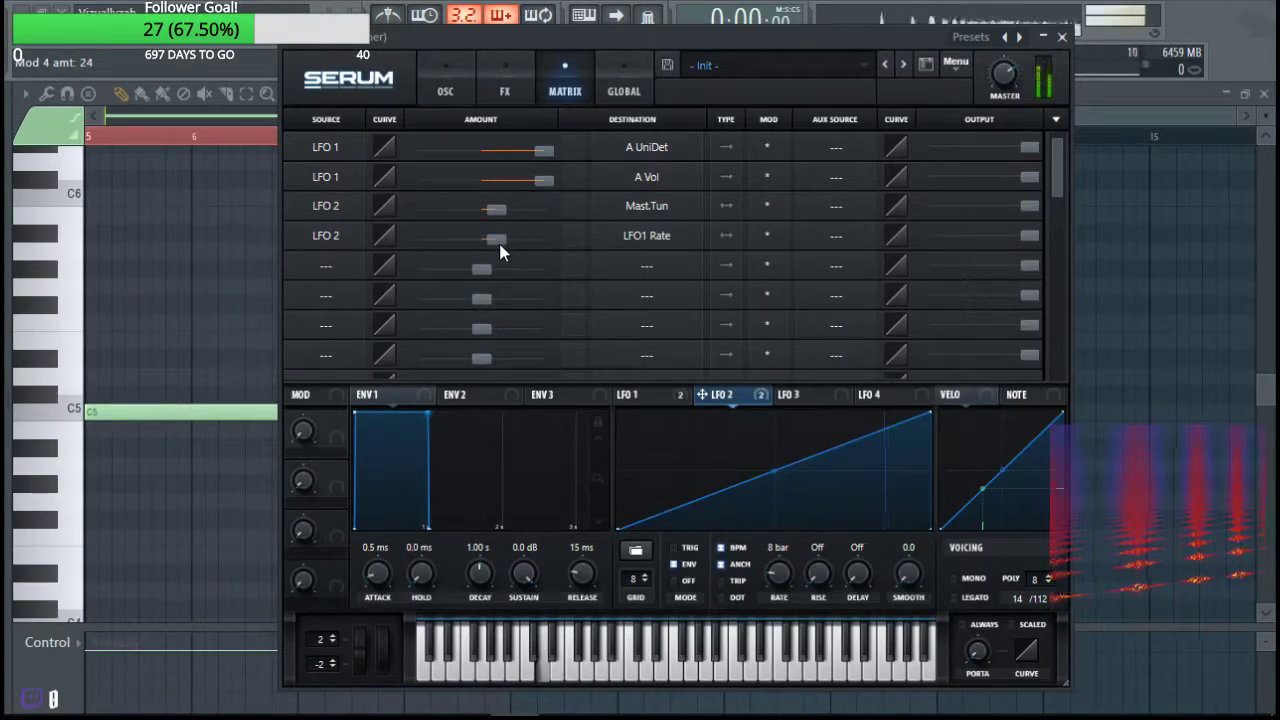
left_click_drag(496, 242, 510, 247)
Set LFO 1's base rate to 1.9 Hz.
left_click(445, 85)
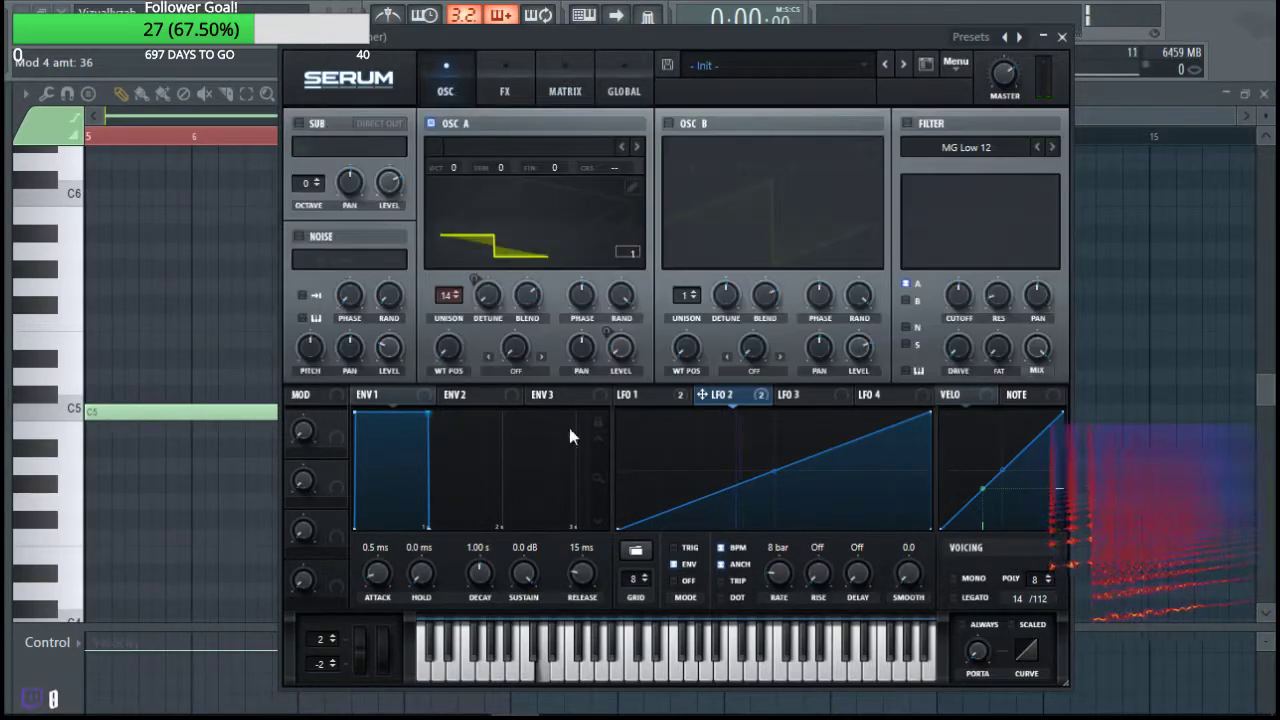
left_click(636, 396)
left_click_drag(770, 579, 769, 574)
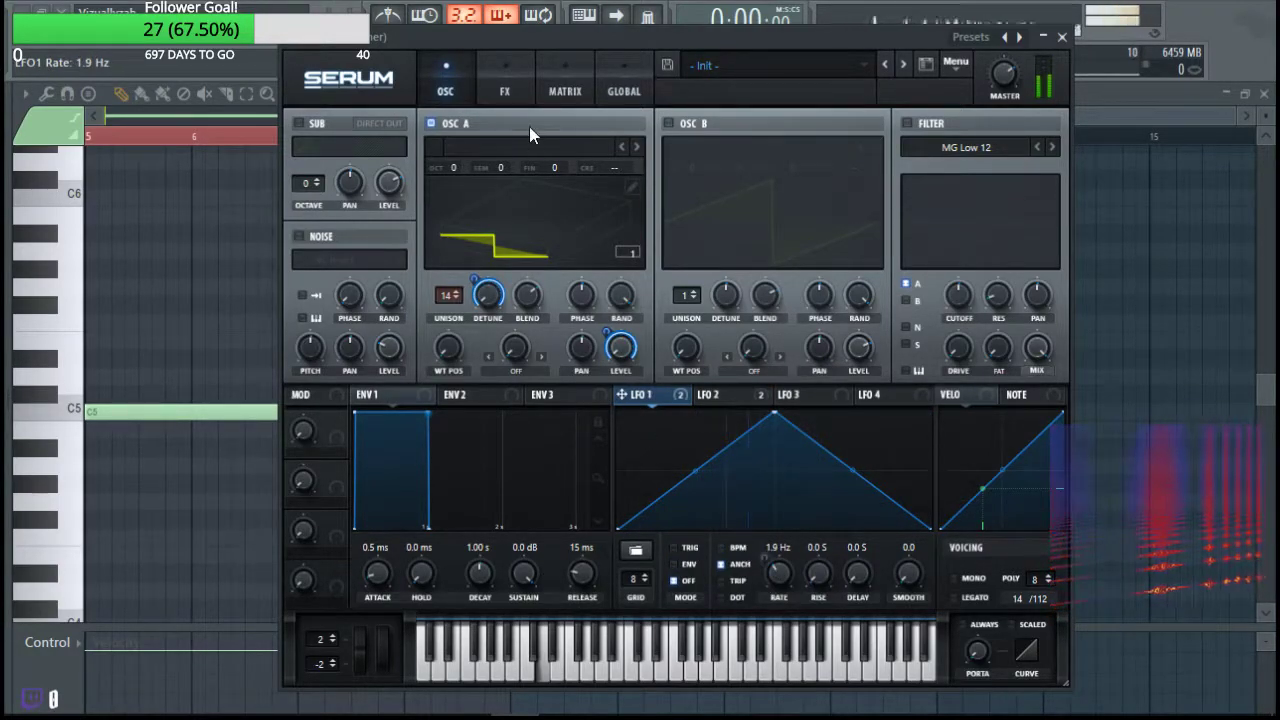
Sync LFO 1 to BPM, put it in ENV mode and set its rate to 1/4.
left_click(505, 95)
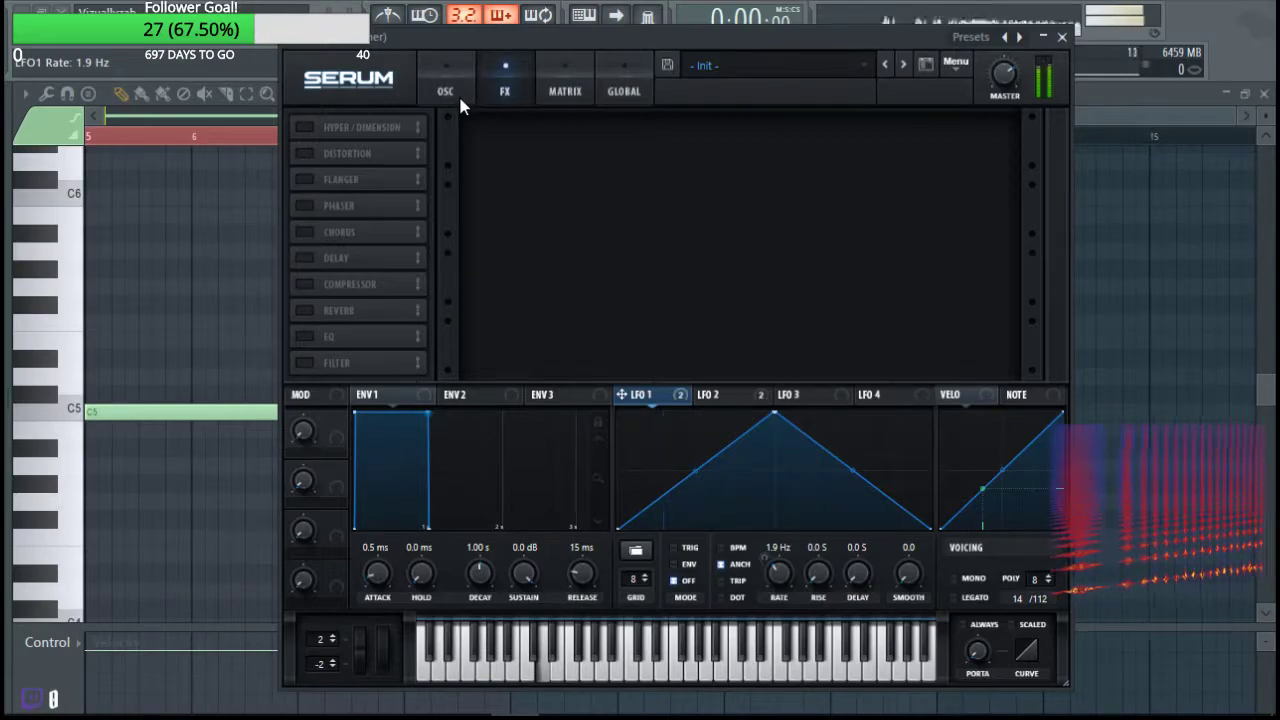
left_click_drag(768, 574, 780, 572)
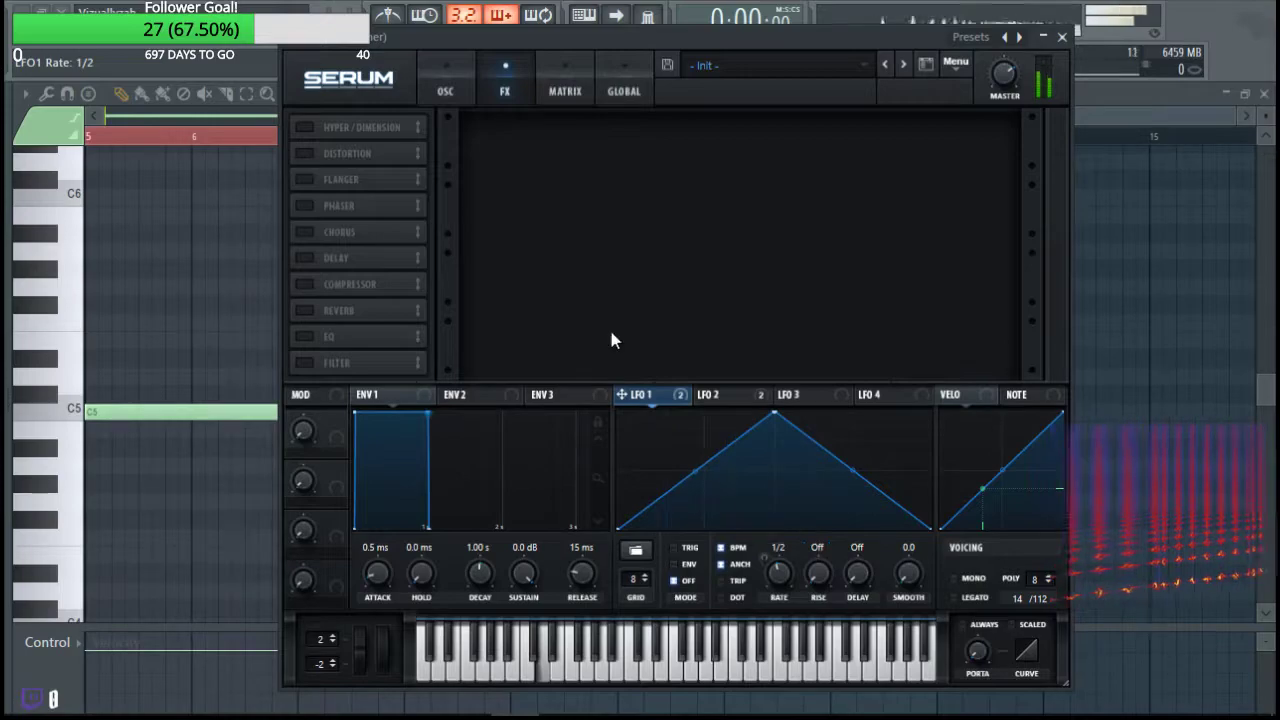
left_click(545, 88)
left_click(474, 97)
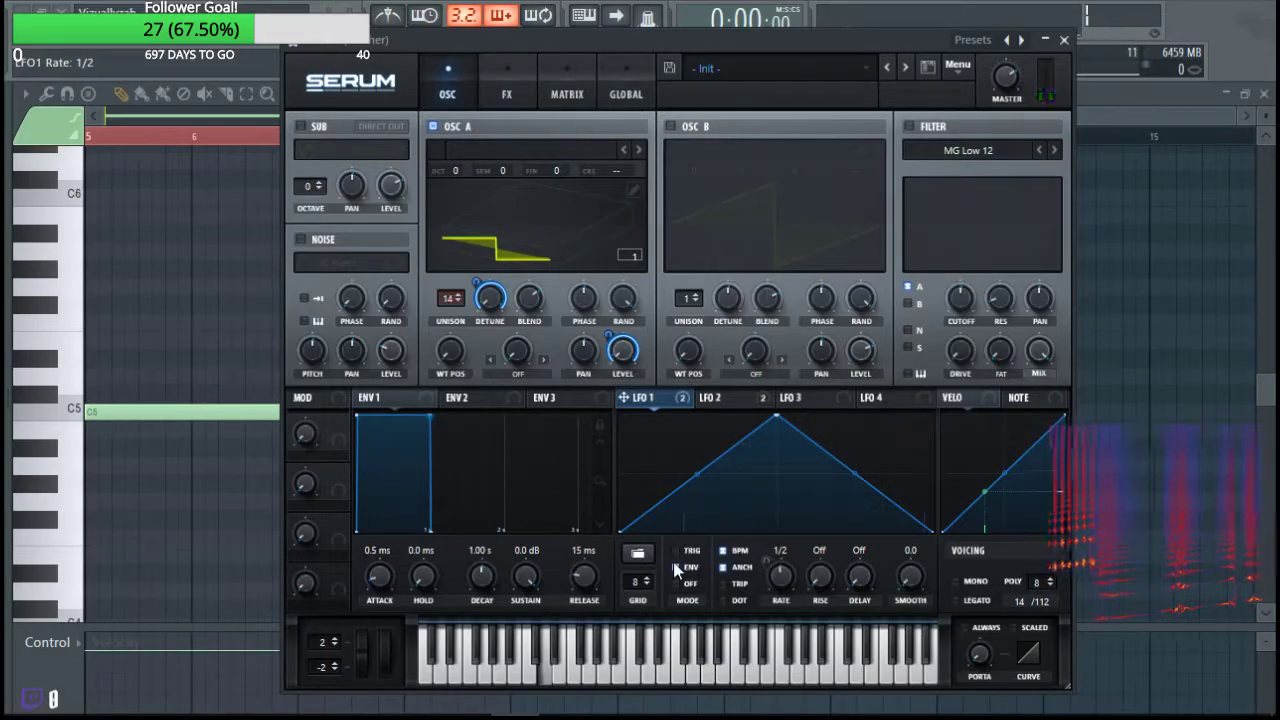
left_click_drag(451, 34, 455, 118)
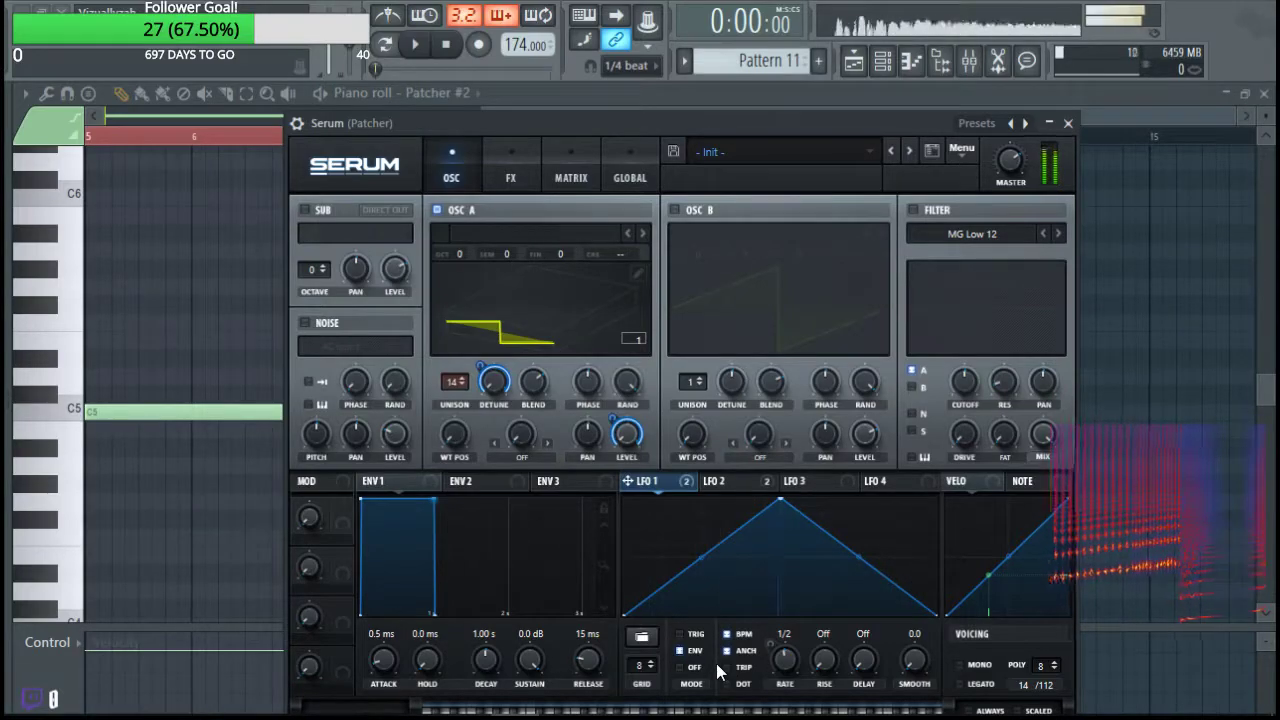
left_click_drag(782, 661, 786, 653)
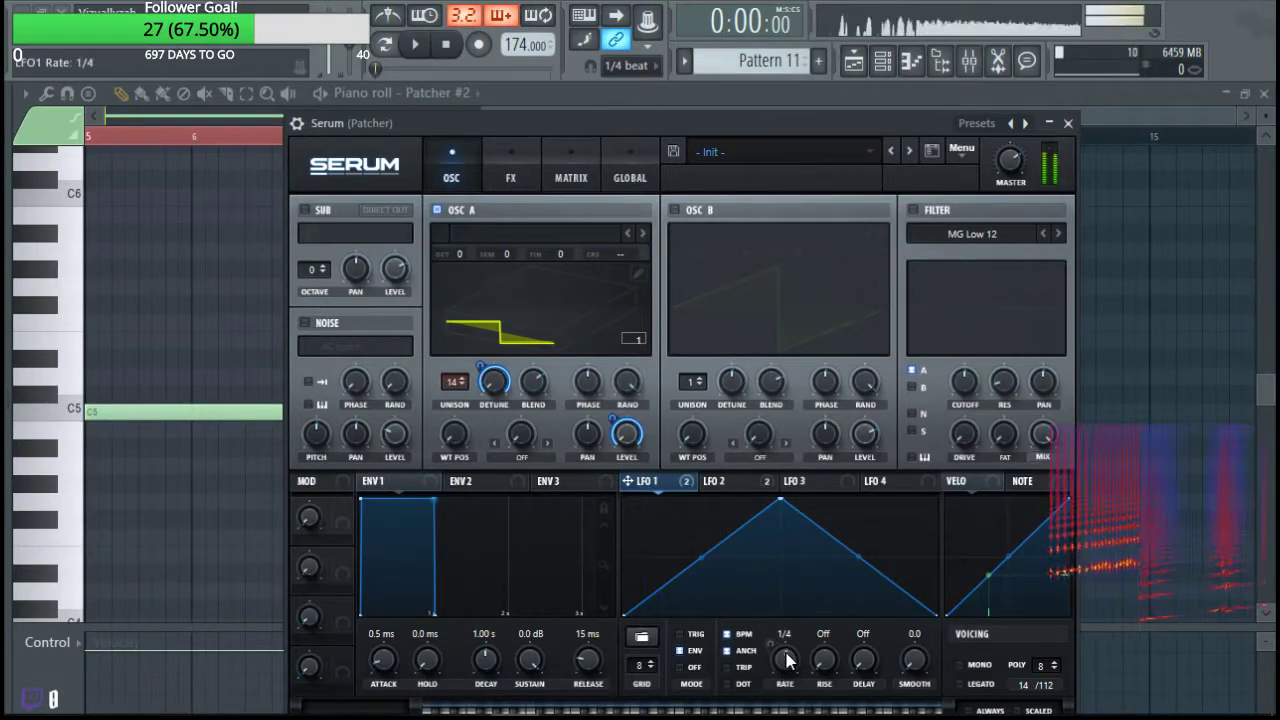
Set LFO 1 to TRIG mode with BPM sync off at 5.0 Hz, and play the pattern in a loop.
left_click(418, 46)
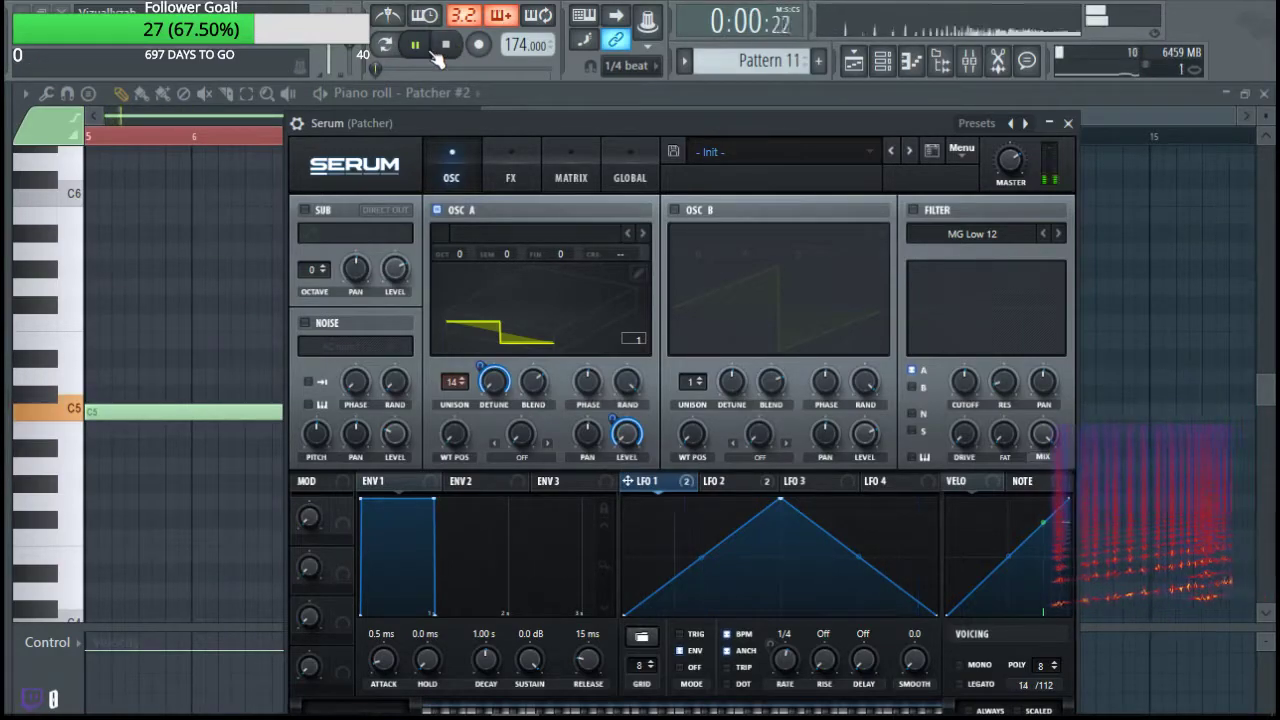
left_click_drag(586, 124, 572, 46)
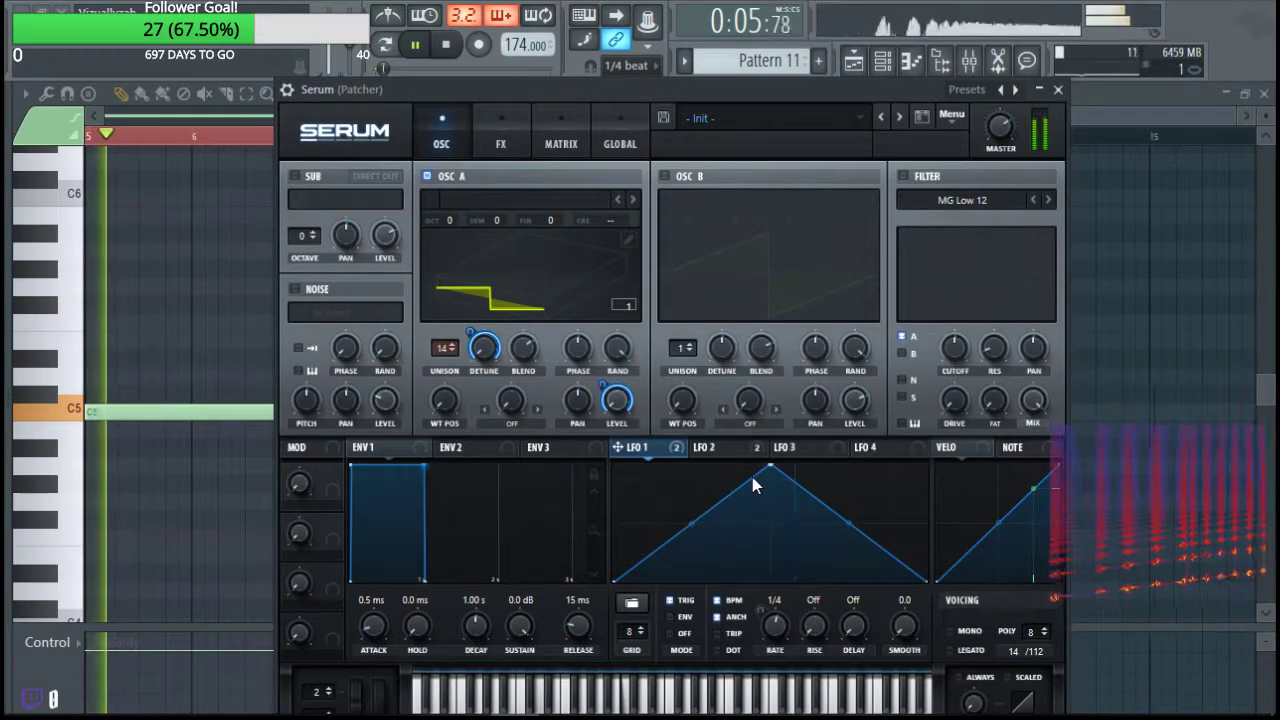
left_click(500, 133)
left_click(565, 143)
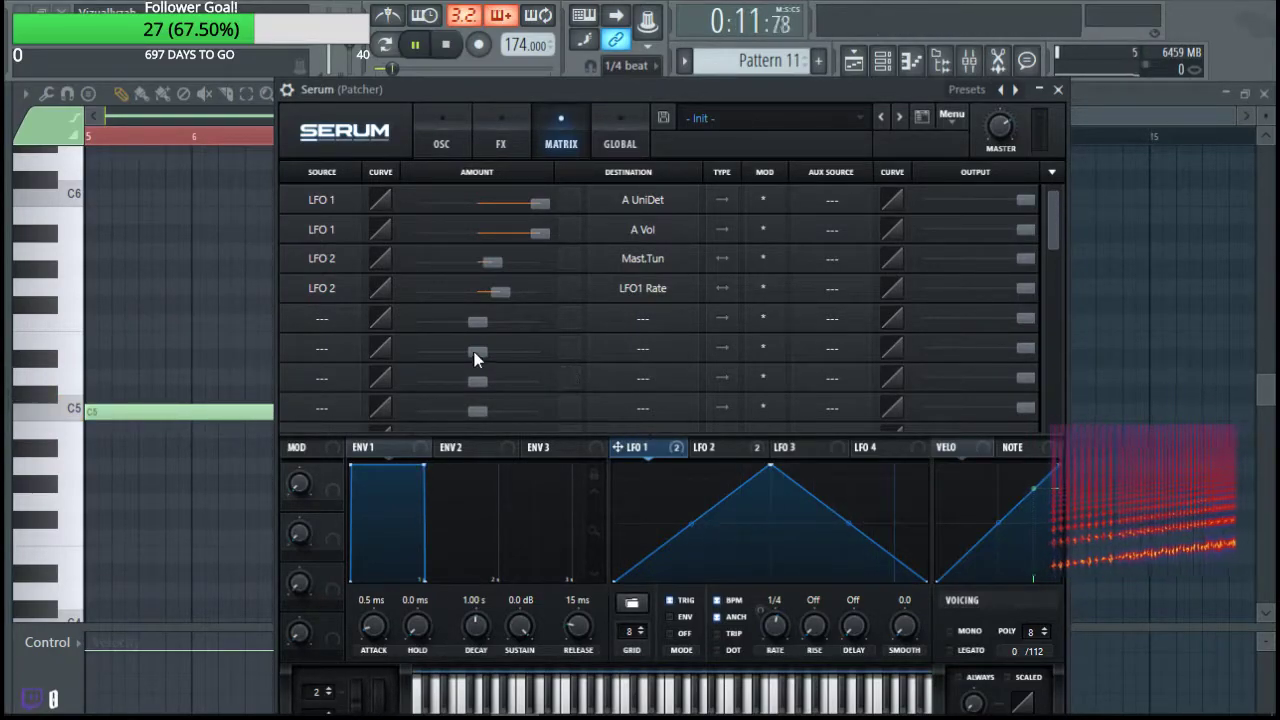
left_click(732, 602)
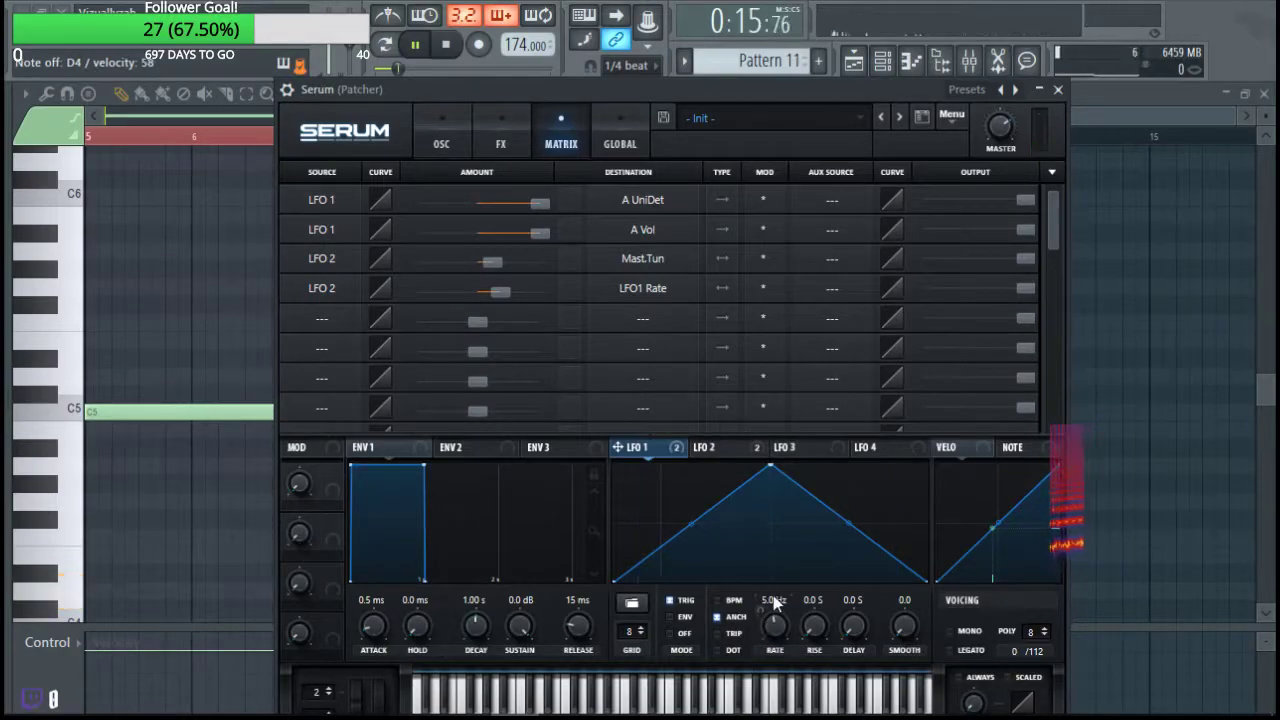
key("space")
key("space")
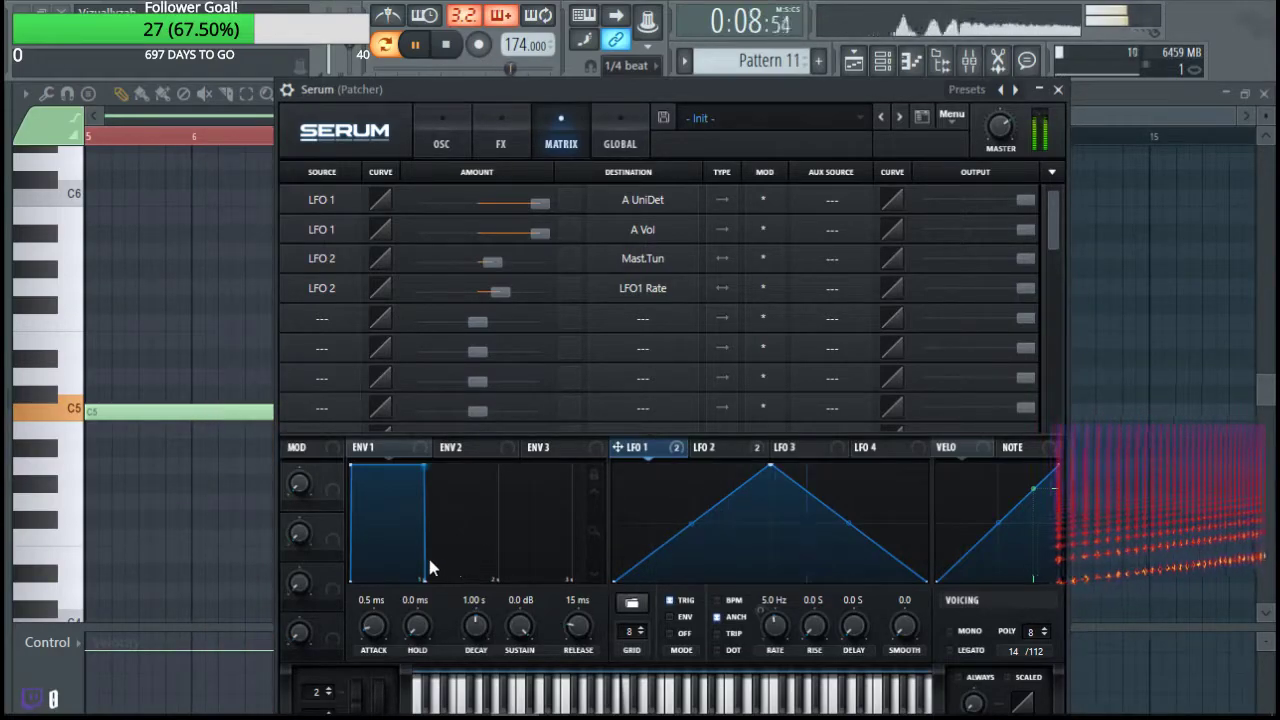
Enable the MG Low 12 filter on the oscillator page, modulate its cutoff with LFO 1 and set its drive to 18%.
left_click(440, 137)
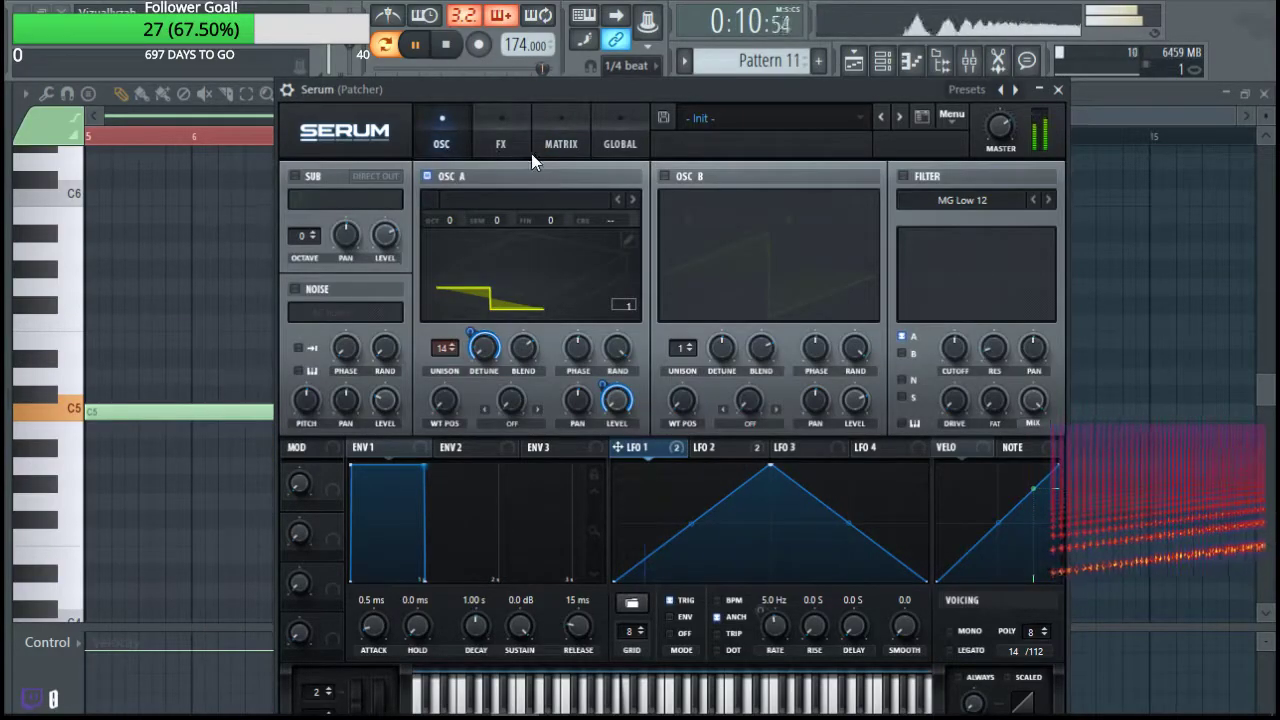
left_click(903, 176)
mouse_move(966, 362)
left_mouse_down()
mouse_move(966, 430)
mouse_move(965, 328)
mouse_move(953, 350)
left_mouse_up()
left_click_drag(948, 402, 962, 370)
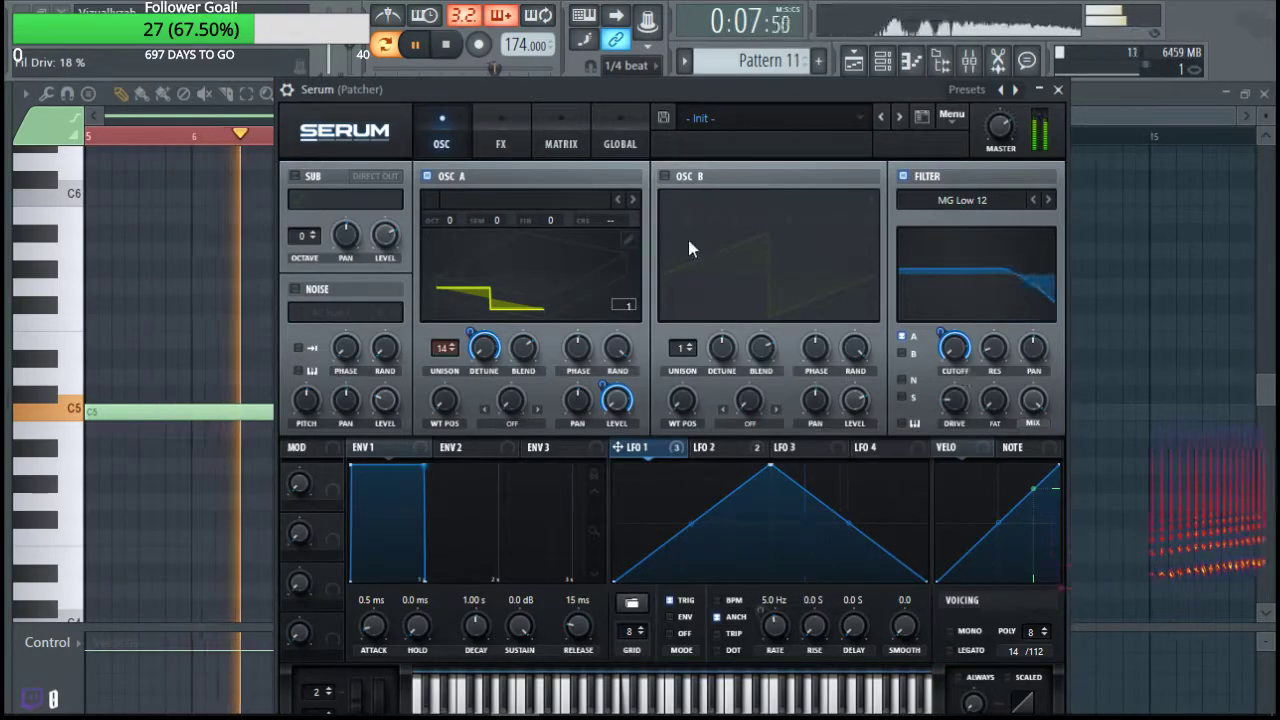
Add a multiband compressor with 14.2 dB gain and put it first in the effects chain.
left_click(501, 138)
left_click(300, 337)
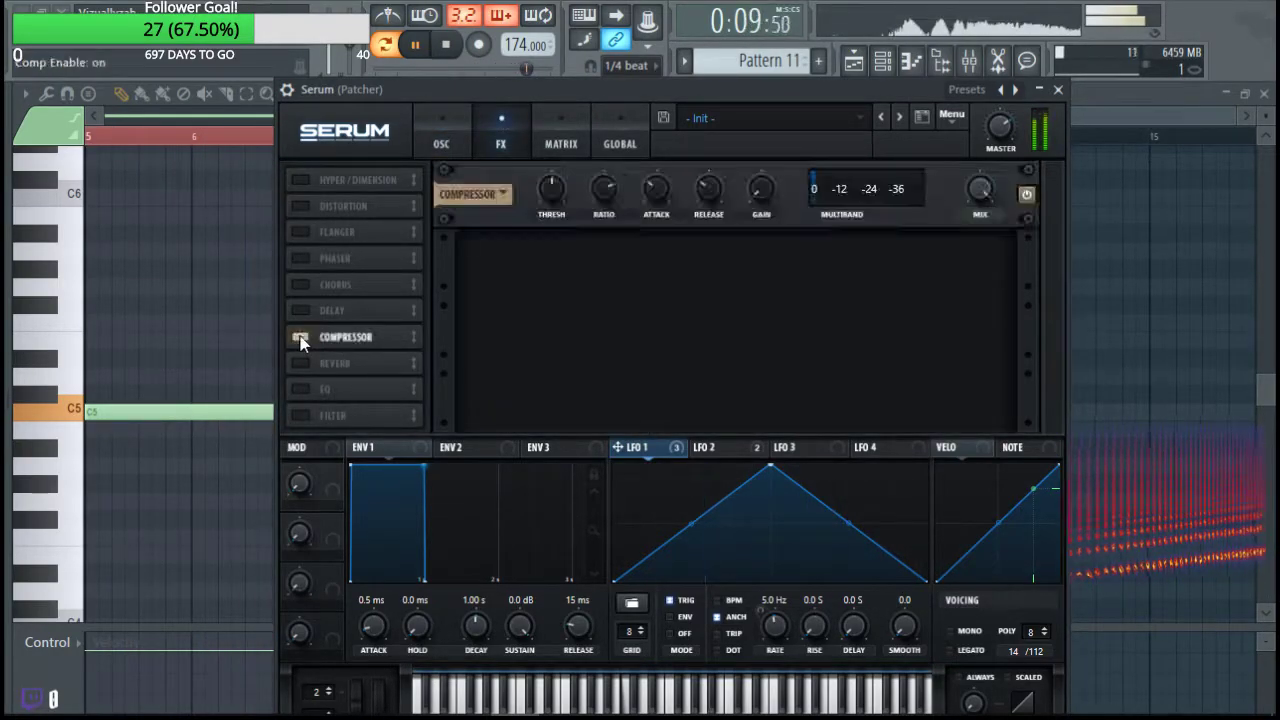
left_click(811, 214)
left_click_drag(760, 192, 766, 112)
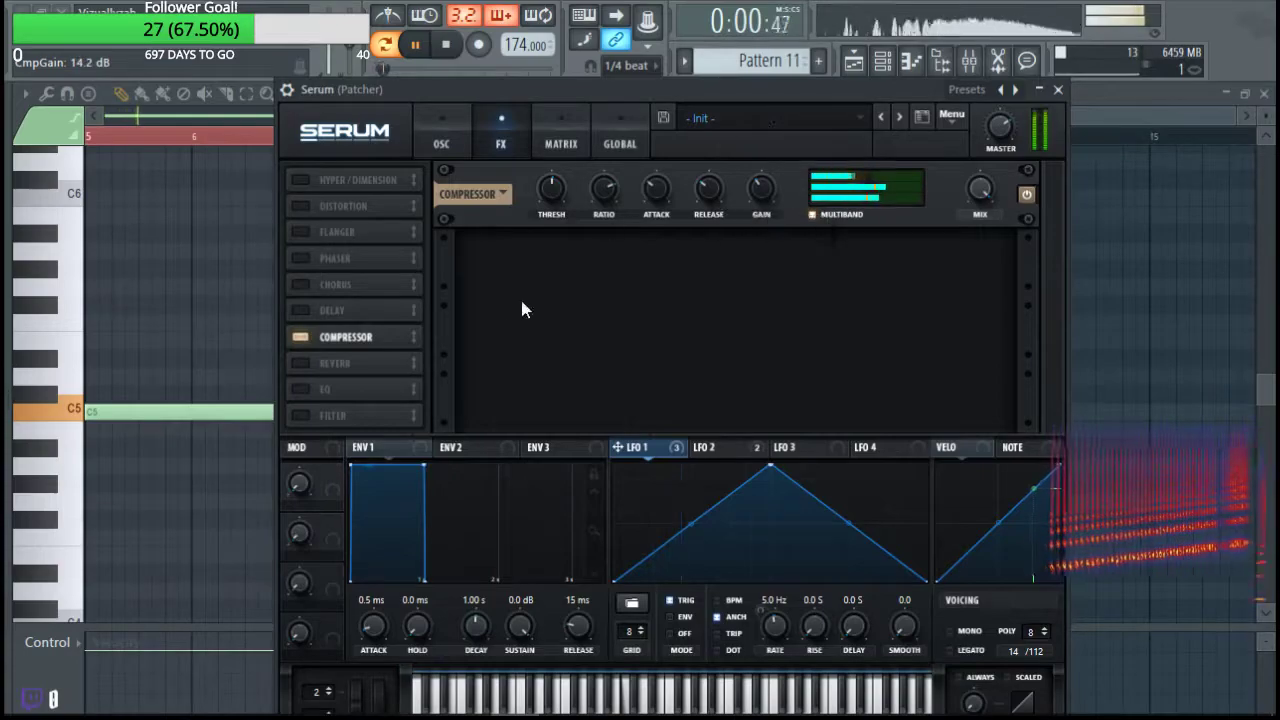
left_click_drag(359, 323, 390, 178)
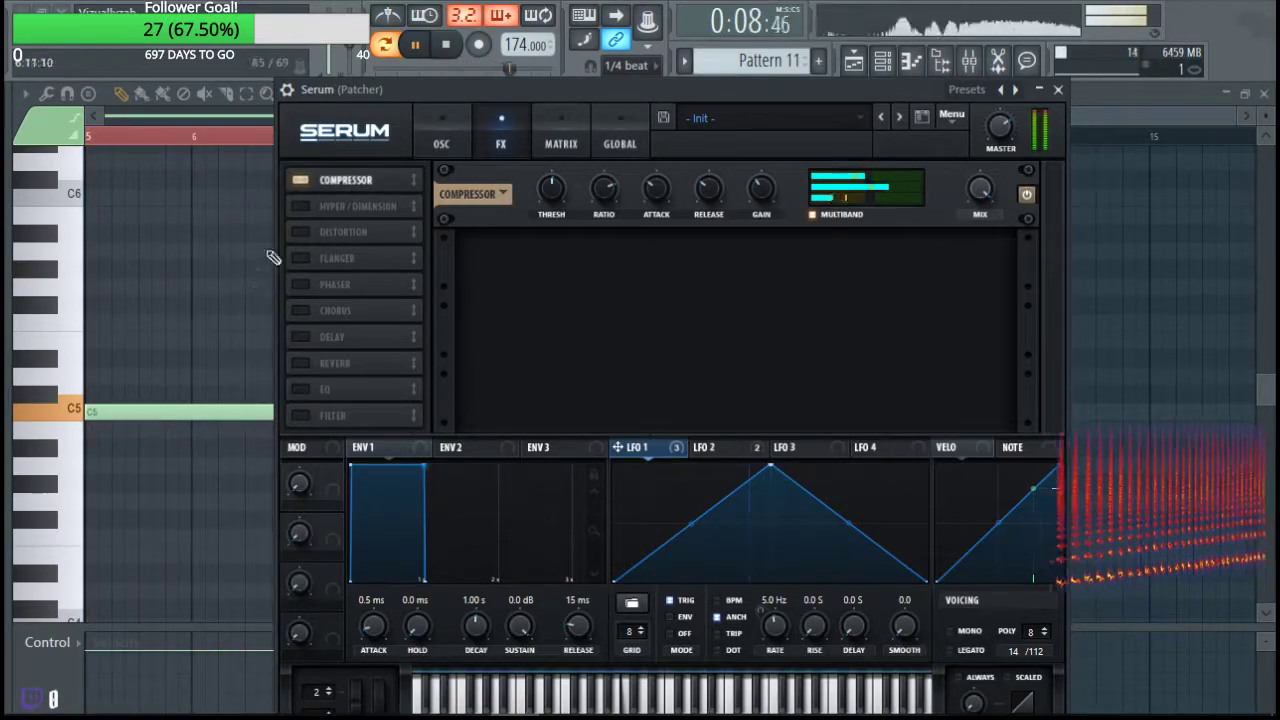
Add a Hall reverb and adjust its low cut, high cut and spin, with a spin rate of 4%.
left_click(324, 366)
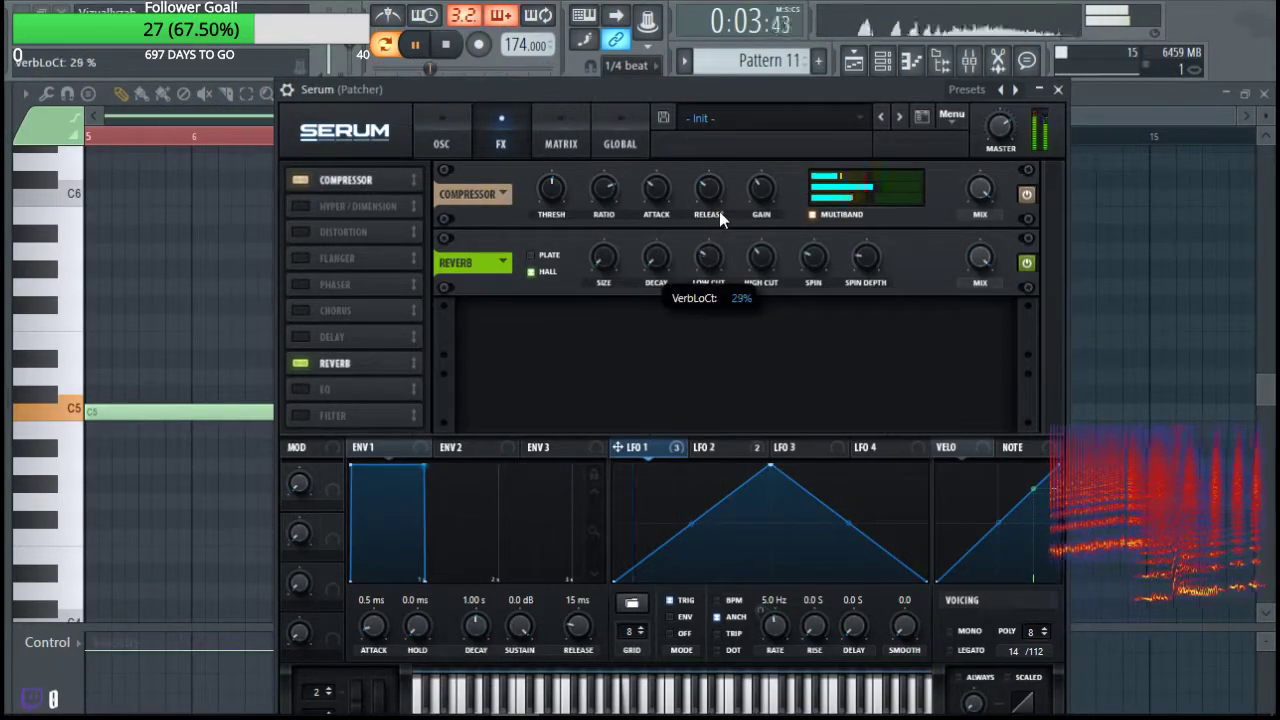
left_click_drag(762, 258, 770, 285)
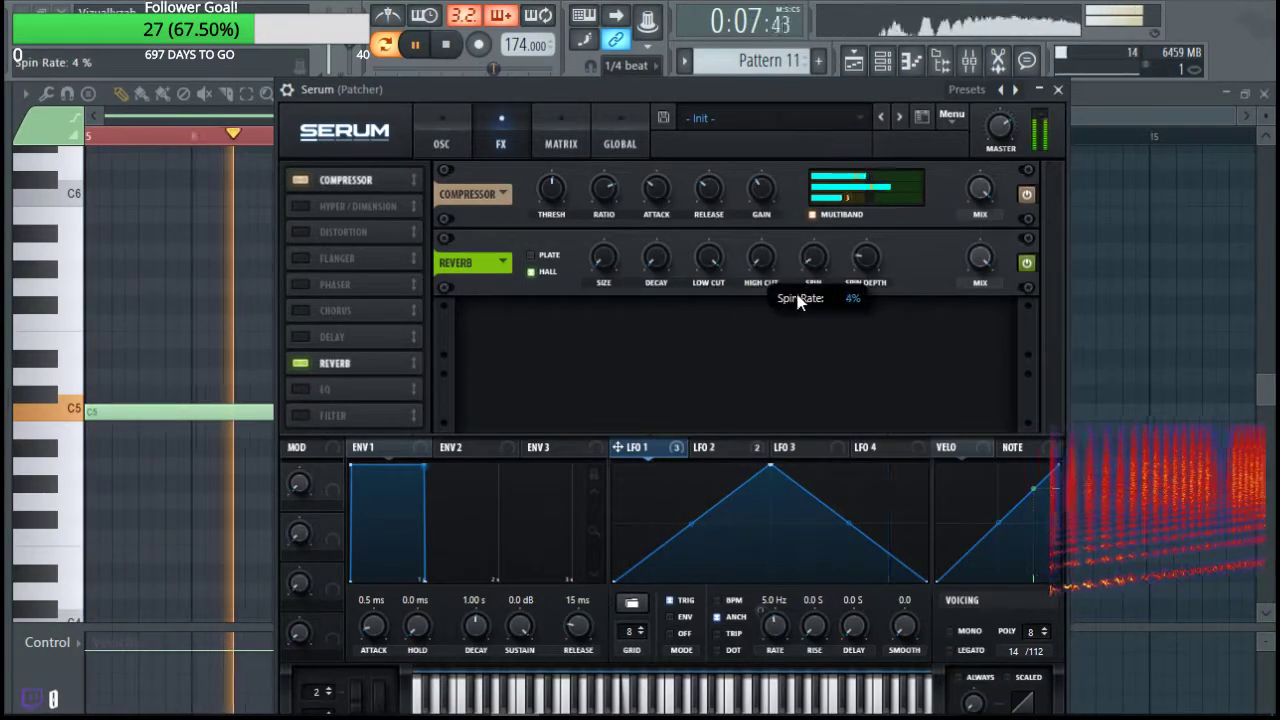
Add Hyper/Dimension after the reverb with raised detune and Hyper mix, Dimension size 0% and Dimension mix 100%.
left_click(300, 206)
left_click_drag(373, 213, 367, 163)
left_click_drag(360, 362, 370, 242)
left_click_drag(604, 330, 628, 120)
left_click_drag(764, 325, 782, 207)
left_click_drag(970, 326, 894, 436)
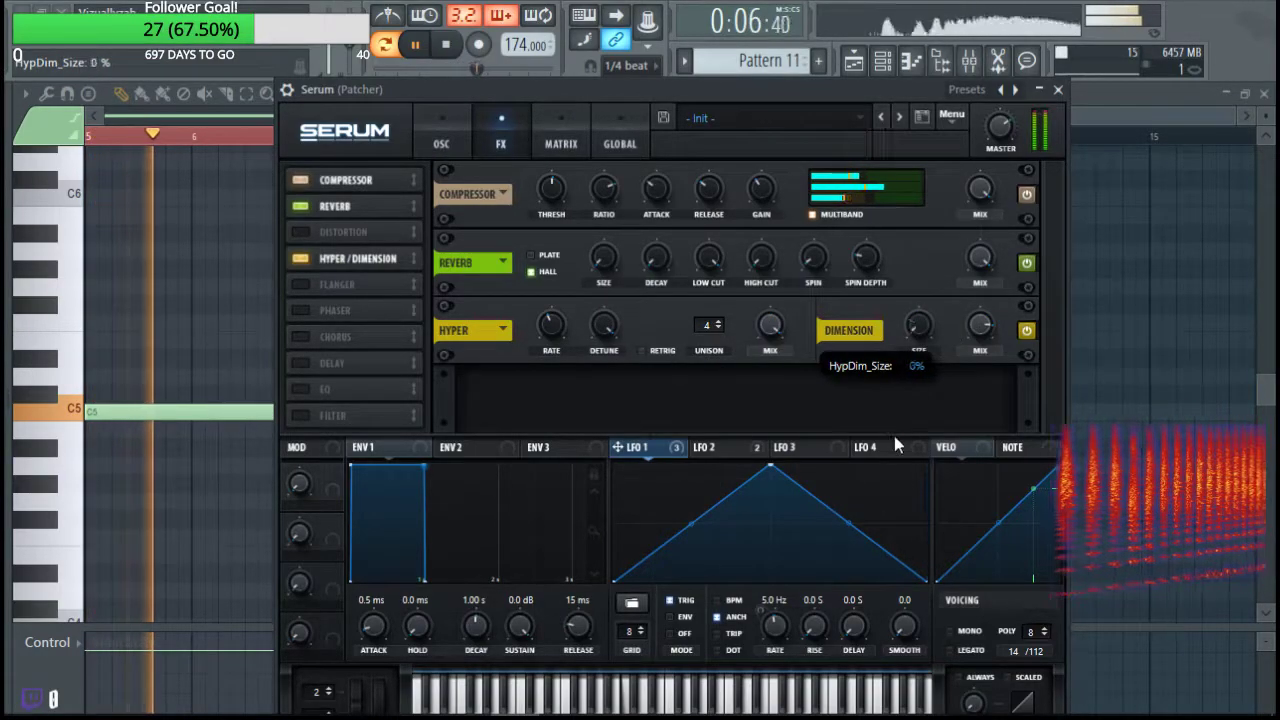
left_click_drag(986, 324, 863, 303)
left_click_drag(350, 256, 352, 234)
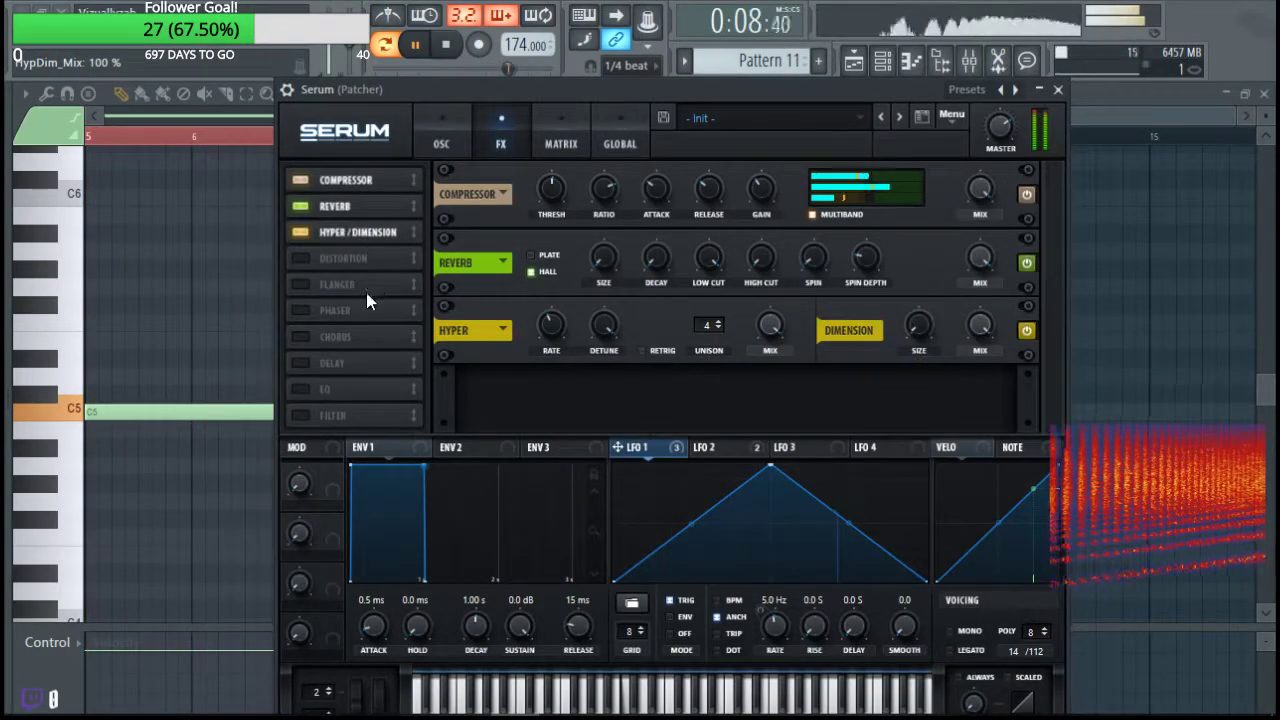
Add a Tube distortion with increased drive and an EQ whose high band is a low-pass filter.
left_click(300, 258)
left_click_drag(858, 396, 863, 336)
left_click(300, 389)
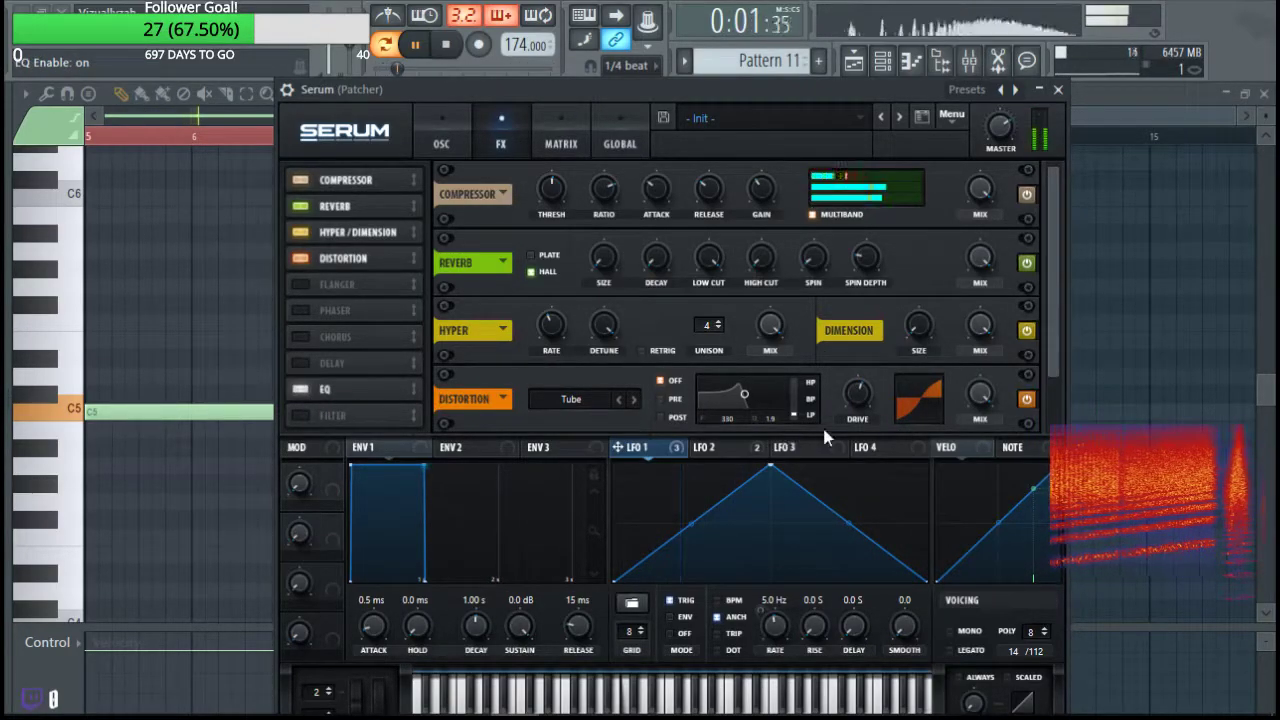
scroll(1058, 323, "down", 2)
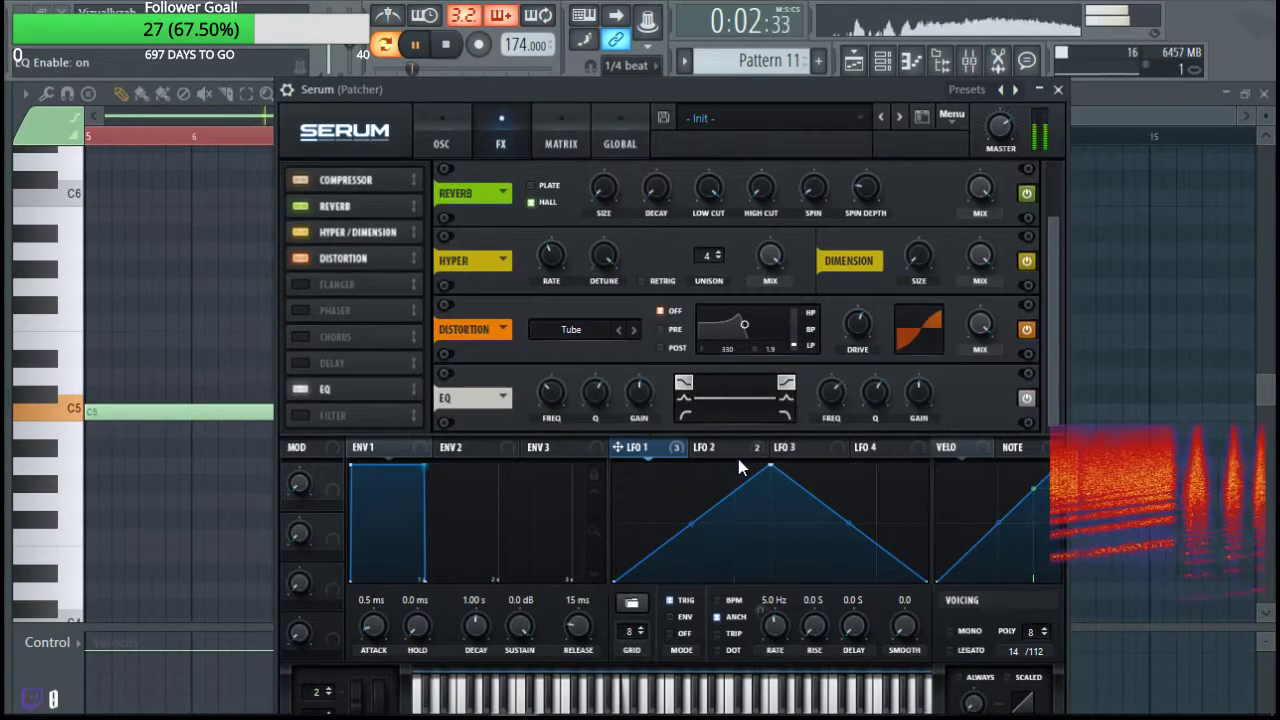
left_click(785, 415)
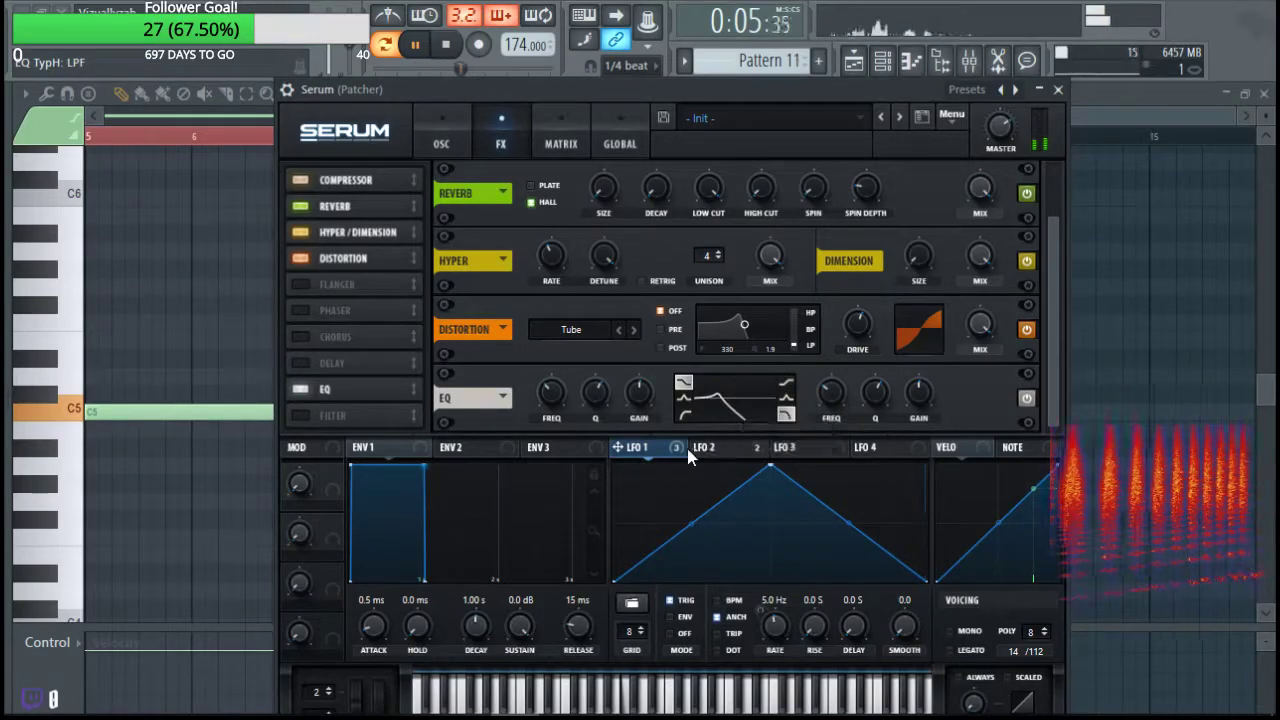
Modulate both EQ band frequencies with LFO 2, using amount 41 on the low band, and make that band a high-pass with Q 46%.
left_click(728, 447)
left_click_drag(778, 438, 867, 433)
mouse_move(836, 392)
left_mouse_down()
mouse_move(829, 405)
mouse_move(831, 384)
mouse_move(820, 390)
mouse_move(835, 390)
left_mouse_up()
left_click_drag(698, 447, 541, 402)
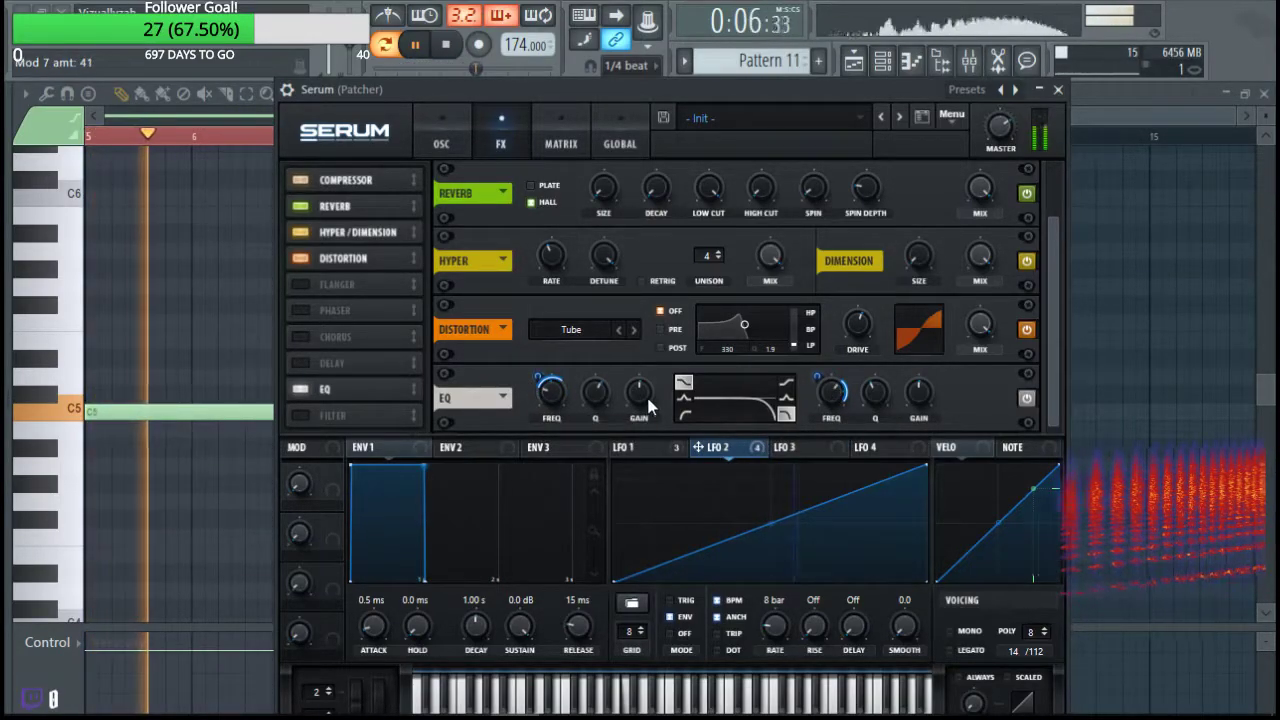
left_click(683, 413)
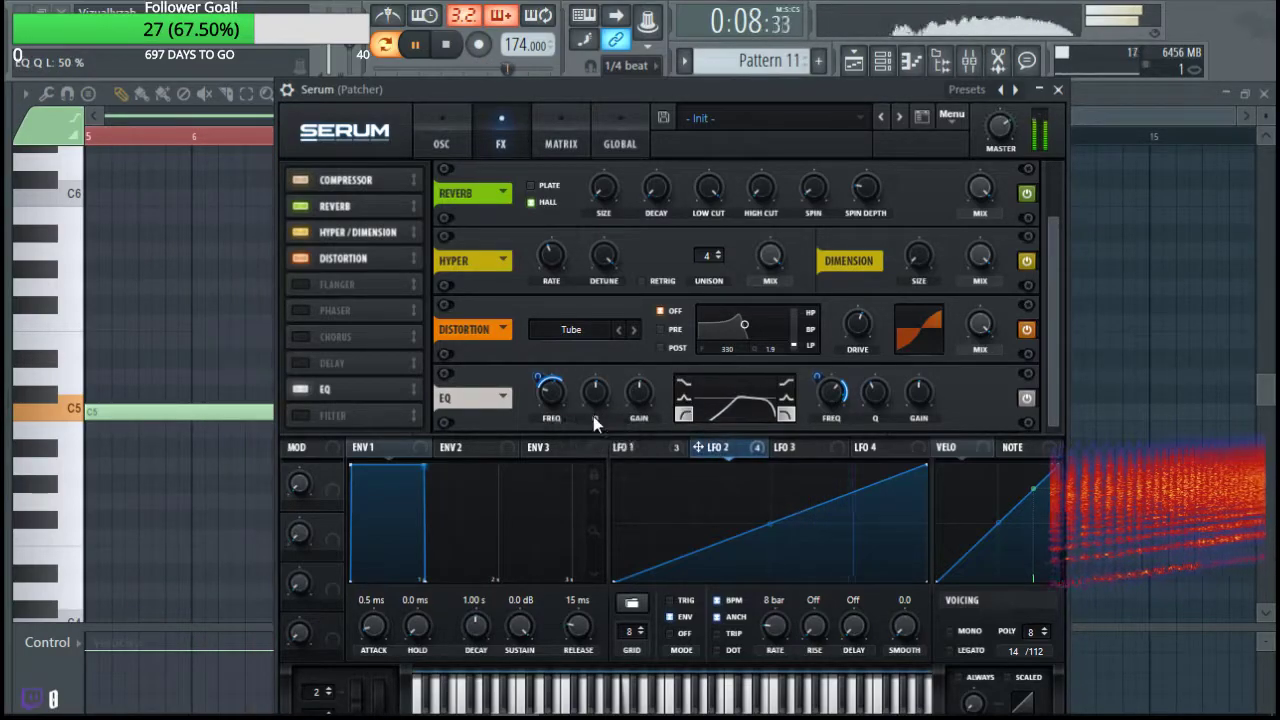
left_click_drag(592, 401, 592, 409)
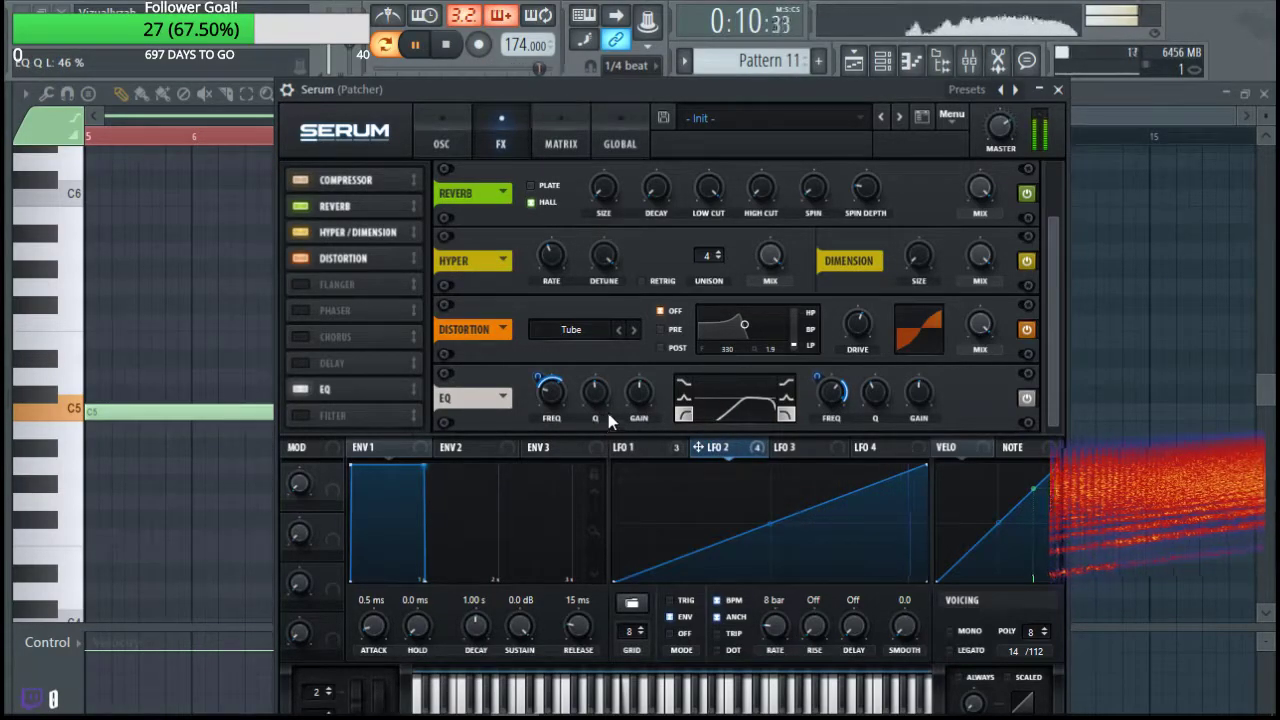
Move the EQ directly after the distortion, then add a chorus first in the chain with LFO 2 modulating its Delay 1 from 0.0 ms.
left_click_drag(338, 389, 349, 284)
left_click(300, 362)
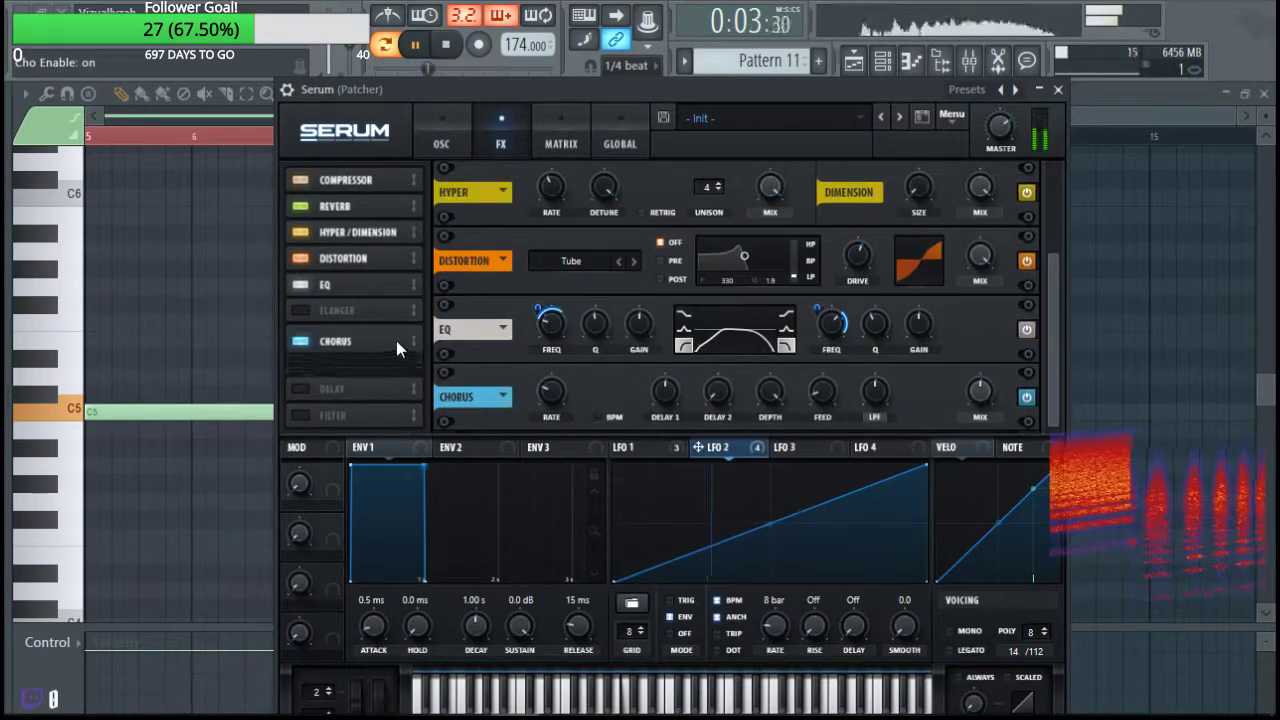
left_click_drag(396, 355, 403, 163)
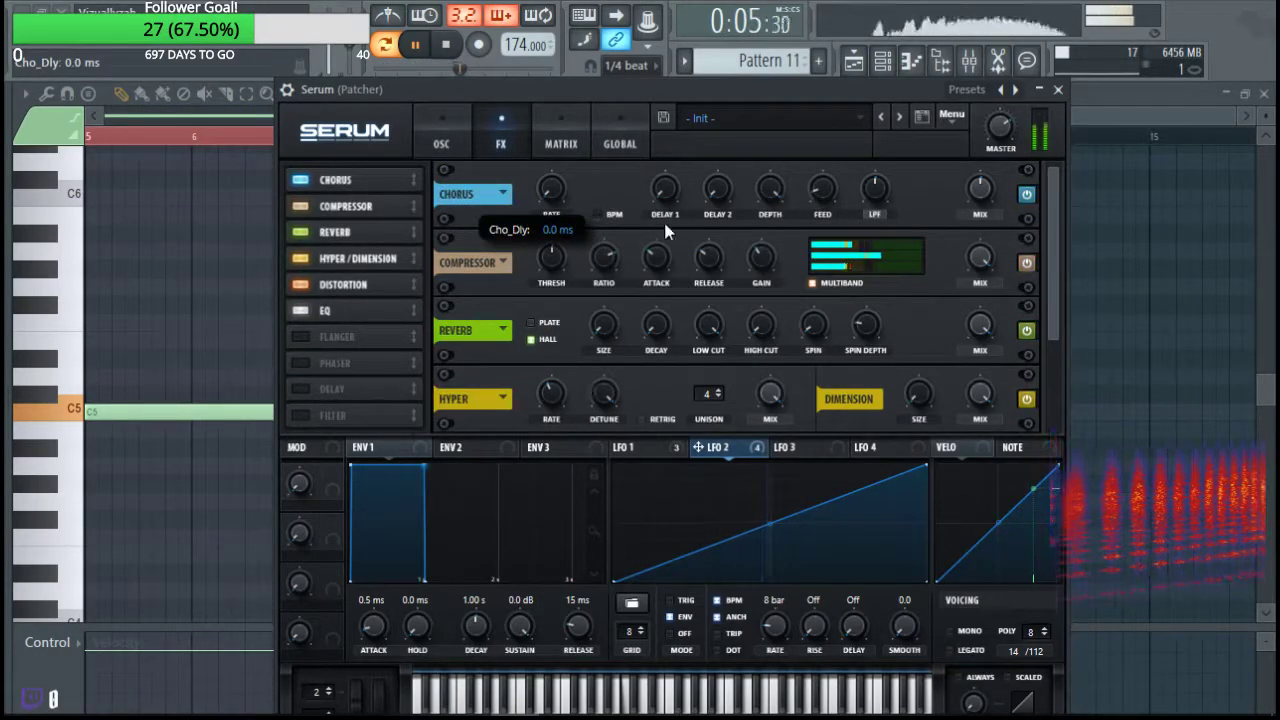
left_click_drag(707, 190, 665, 189)
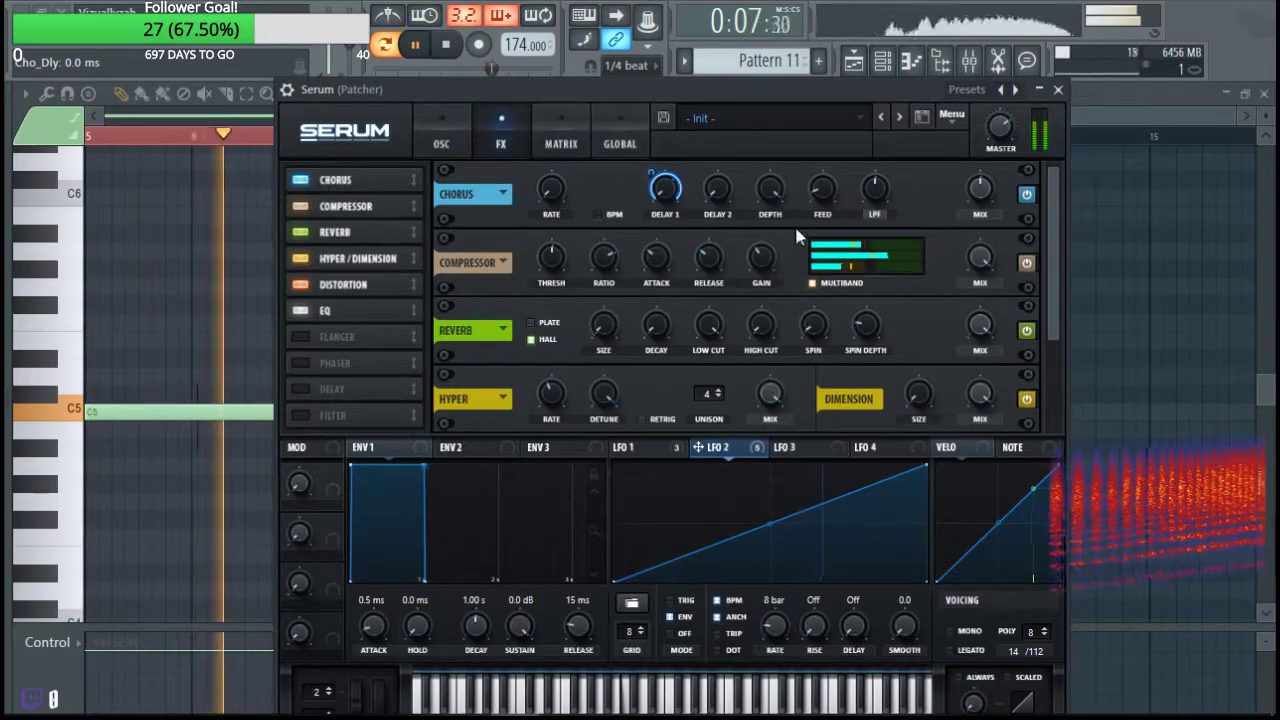
Add a Cmb + filter at the end of the effects chain, modulate its cutoff with LFO 2 at amount 16, and stop playback.
left_click_drag(1047, 259, 1050, 502)
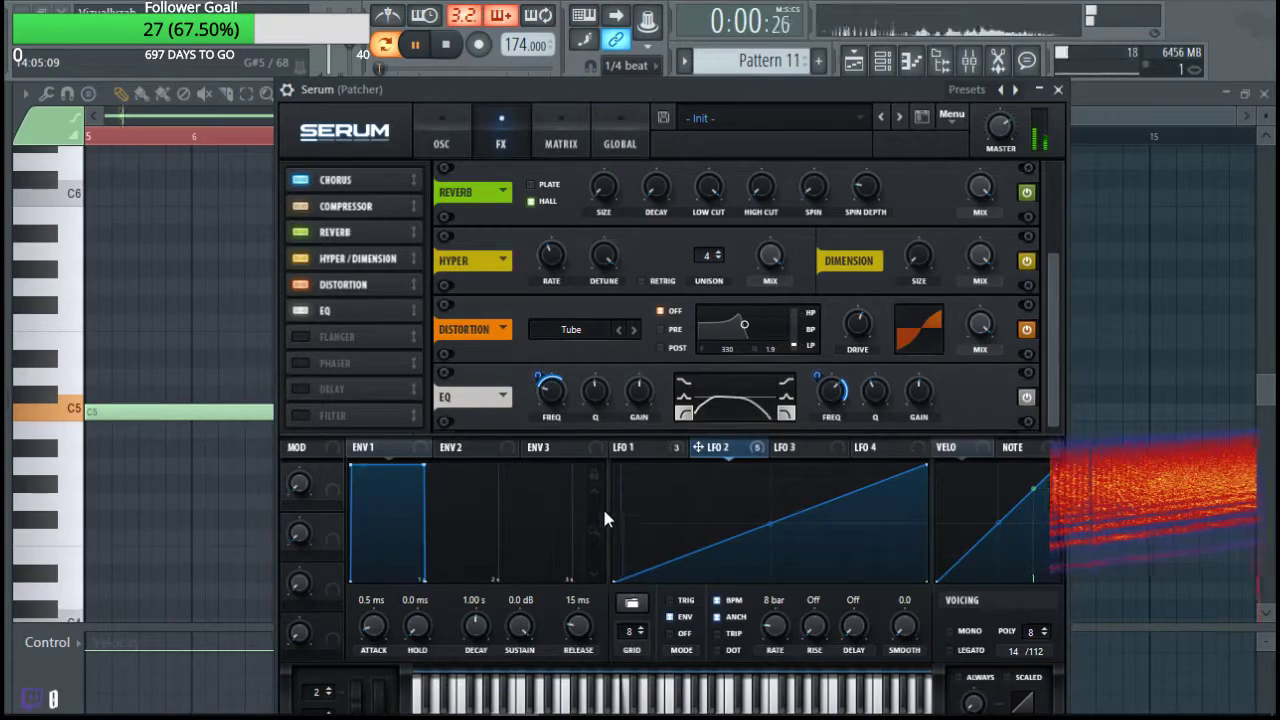
left_click(586, 398)
mouse_move(590, 463)
left_click(727, 38)
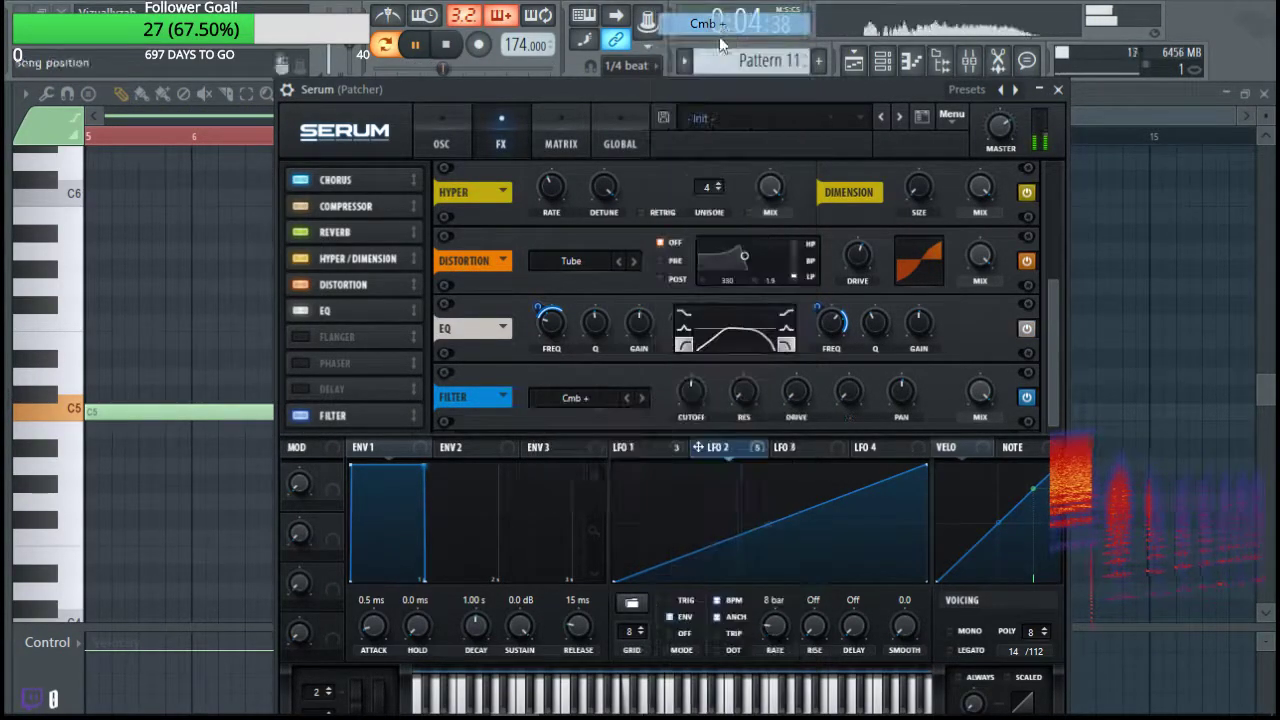
left_click_drag(740, 396, 674, 448)
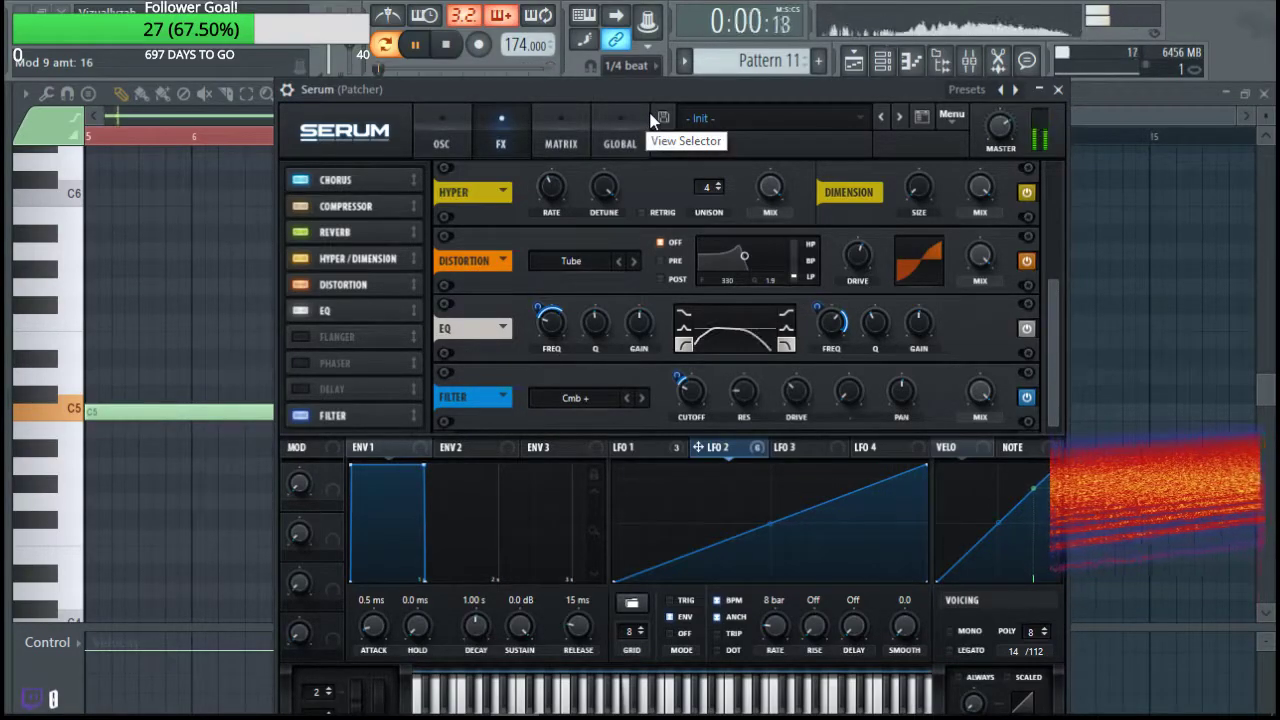
key("space")
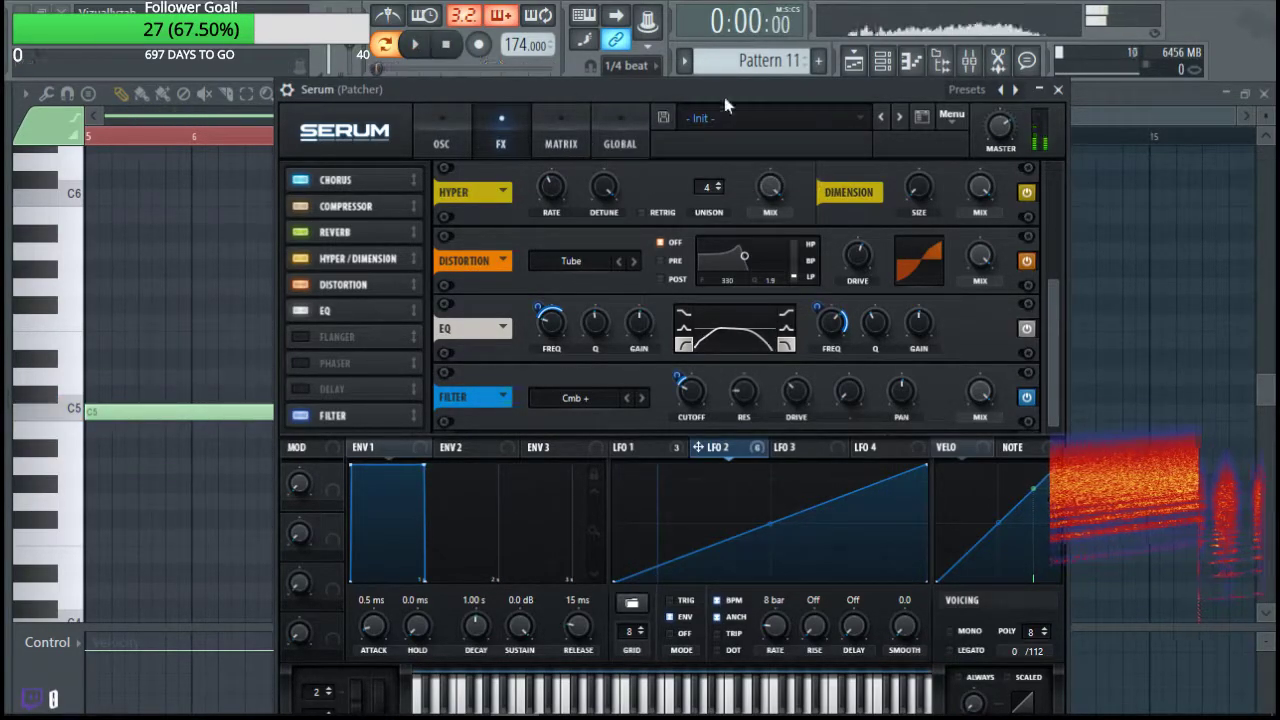
Open Edison on the Master track and arrange its window beside Serum.
left_click(998, 62)
left_click_drag(219, 431, 220, 406)
right_click(229, 409)
left_click_drag(943, 86, 945, 256)
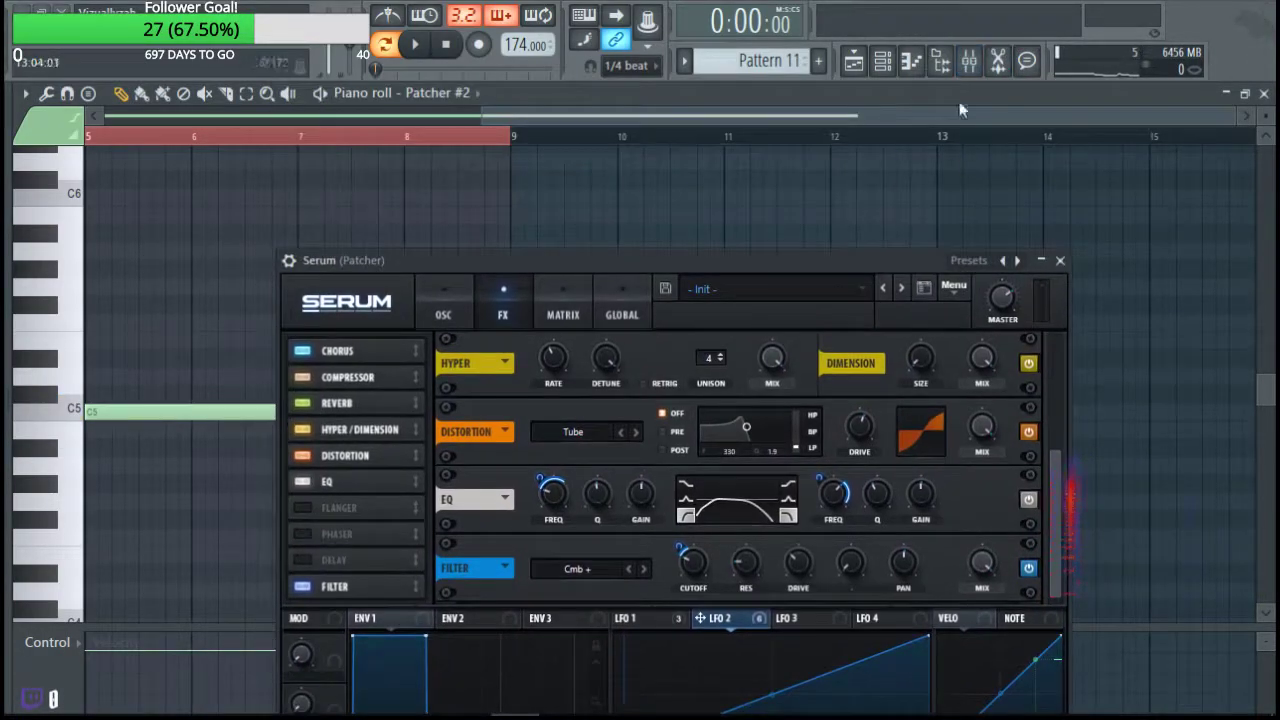
left_click(999, 68)
left_click_drag(680, 266, 992, 103)
left_click_drag(433, 449, 331, 197)
Empty Edison's sample area for a new recording.
right_click(306, 394)
mouse_move(351, 402)
left_click(437, 376)
left_click(1258, 13)
right_click(341, 460)
mouse_move(388, 468)
left_click(488, 357)
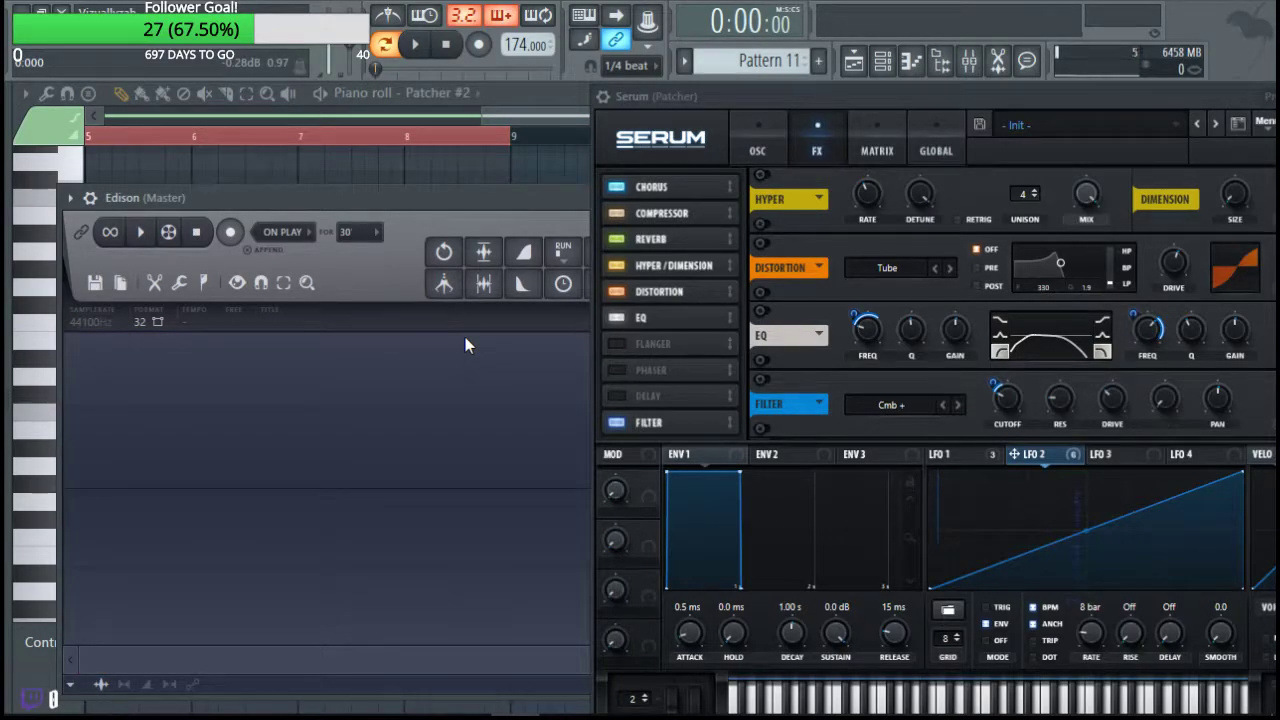
Bring the piano roll forward to show the full 8-bar C5 note and minimise the Serum window.
left_click(497, 130)
left_click_drag(545, 118, 170, 120)
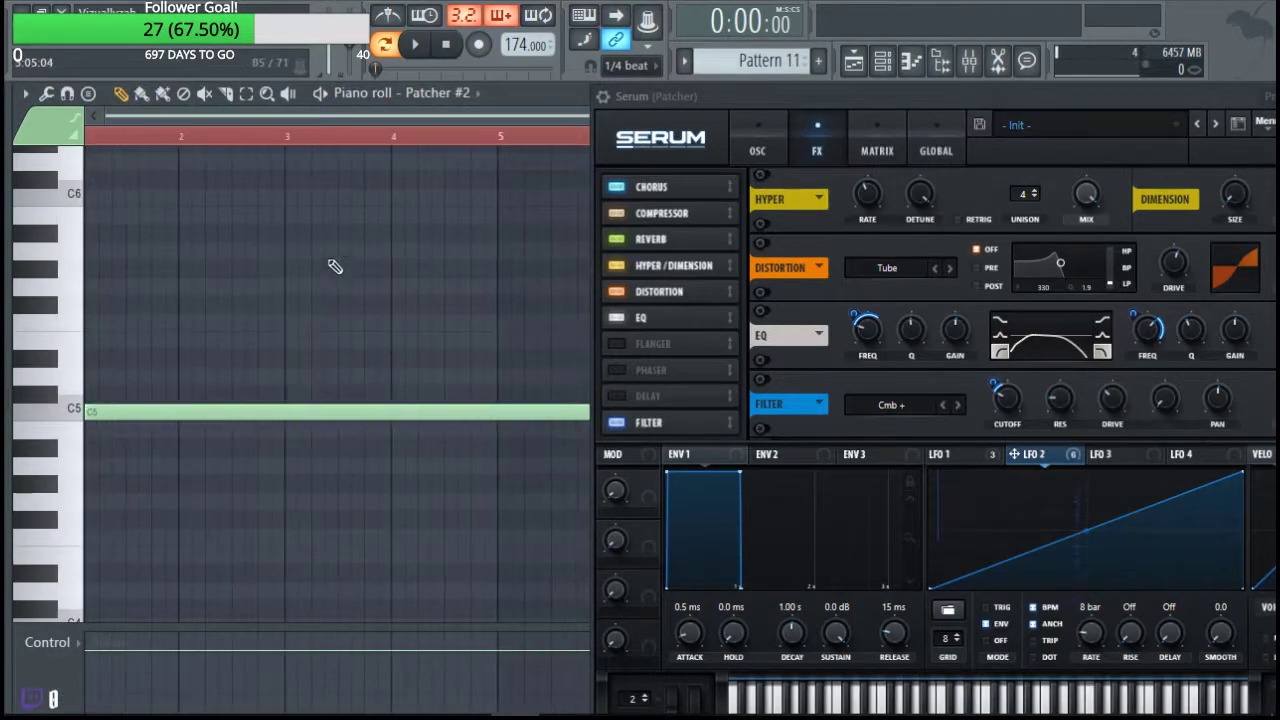
scroll(310, 486, "down", 1)
left_click_drag(860, 97, 470, 118)
left_click(966, 117)
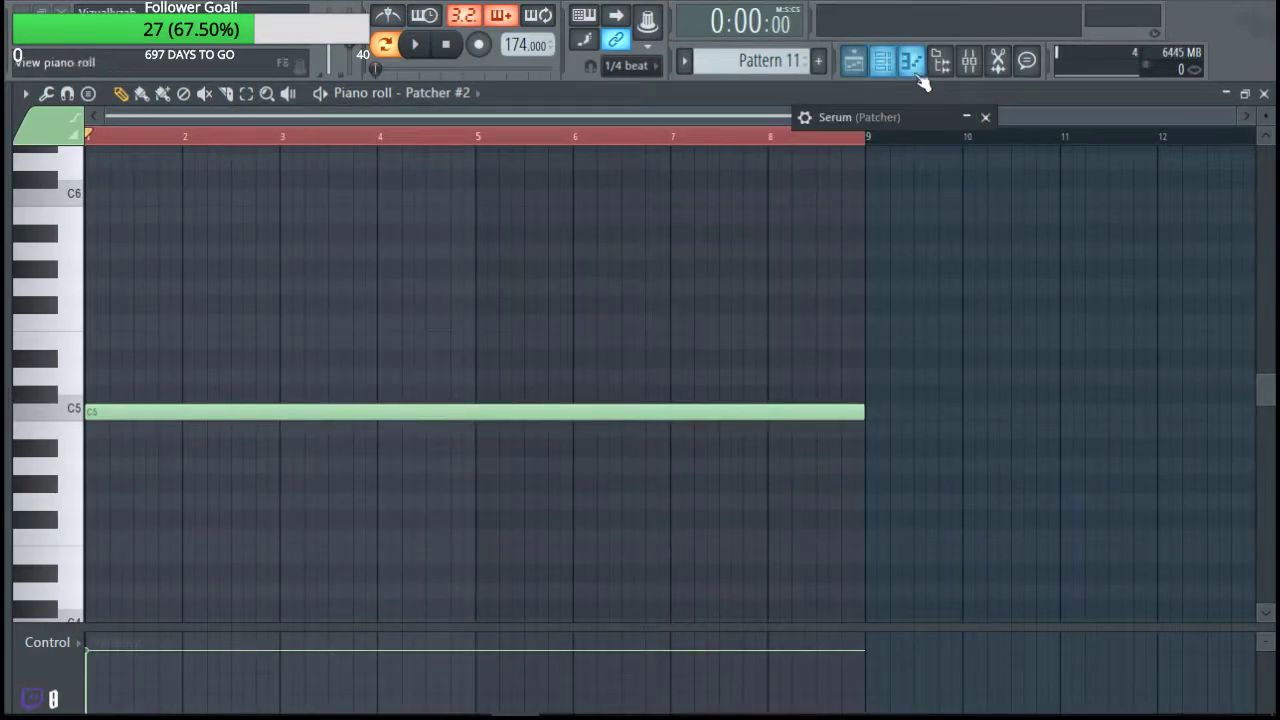
Record one full pass of the 8-bar riser into Edison, then stop recording and playback.
left_click(1000, 63)
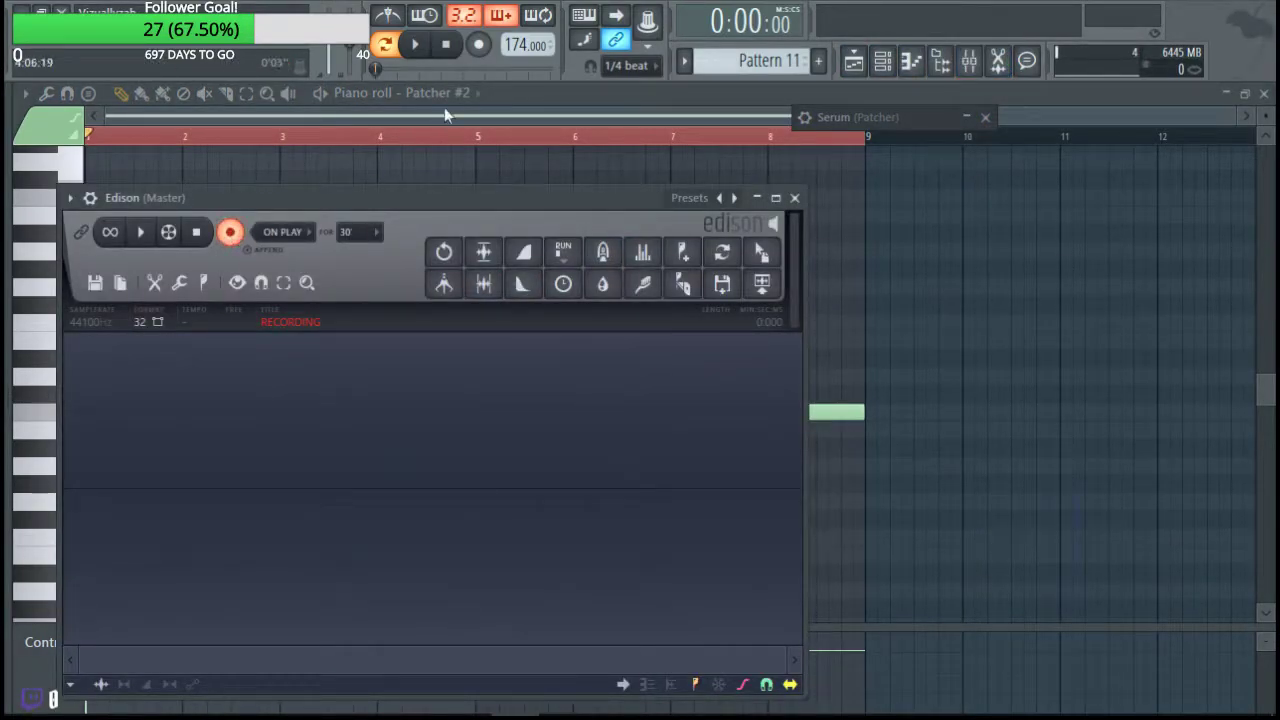
key("space")
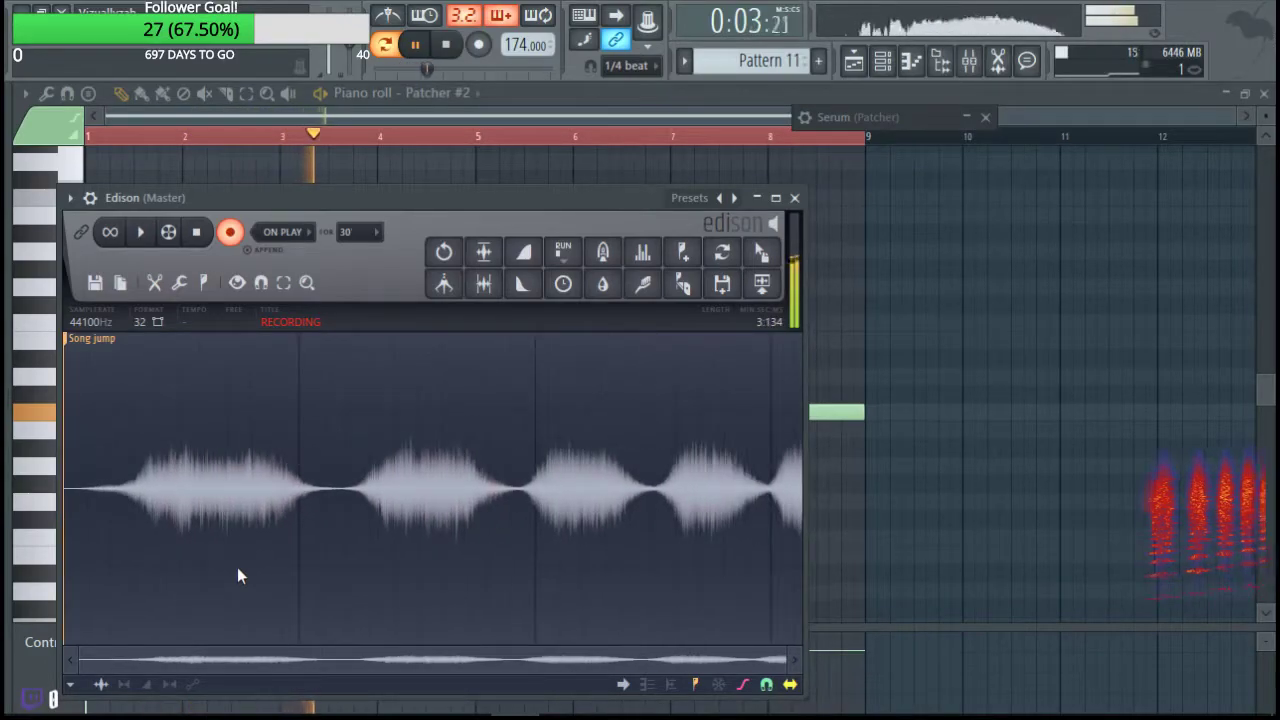
left_click(211, 243)
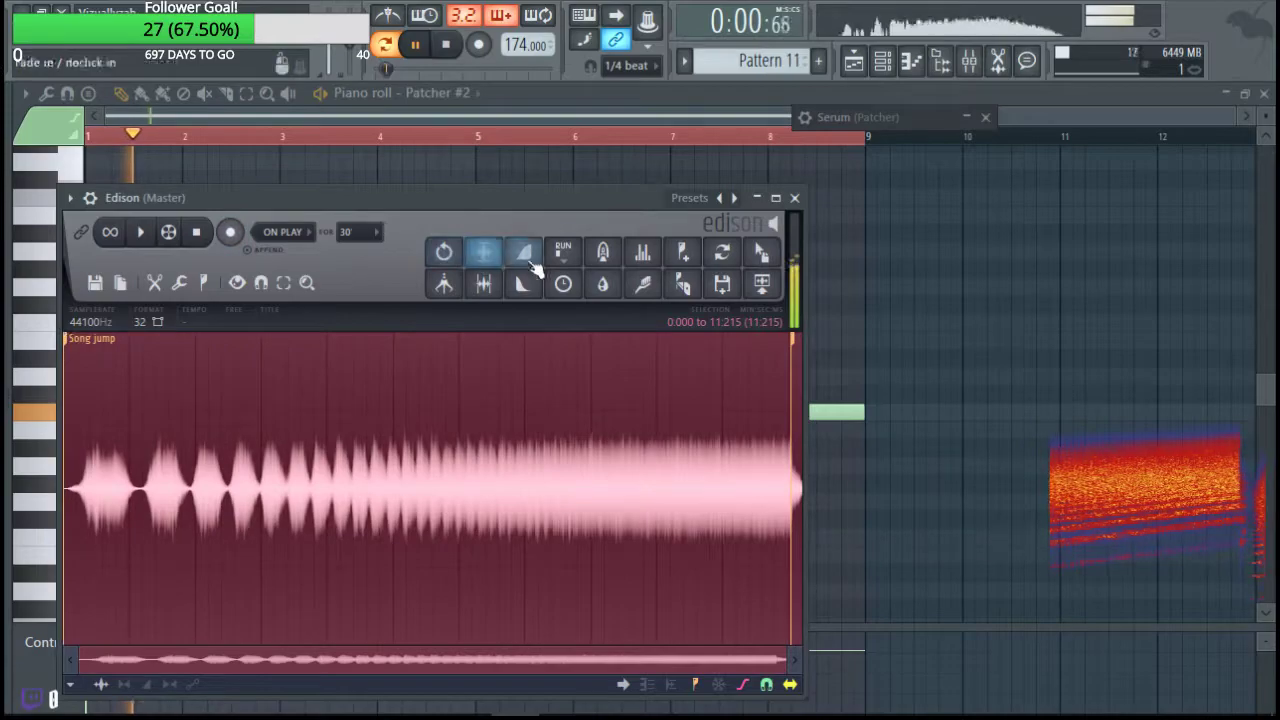
left_click(457, 52)
Cut the tail after the end marker, place the recording at bar 1 of the Highpass playlist track and open its channel settings.
left_click(795, 341)
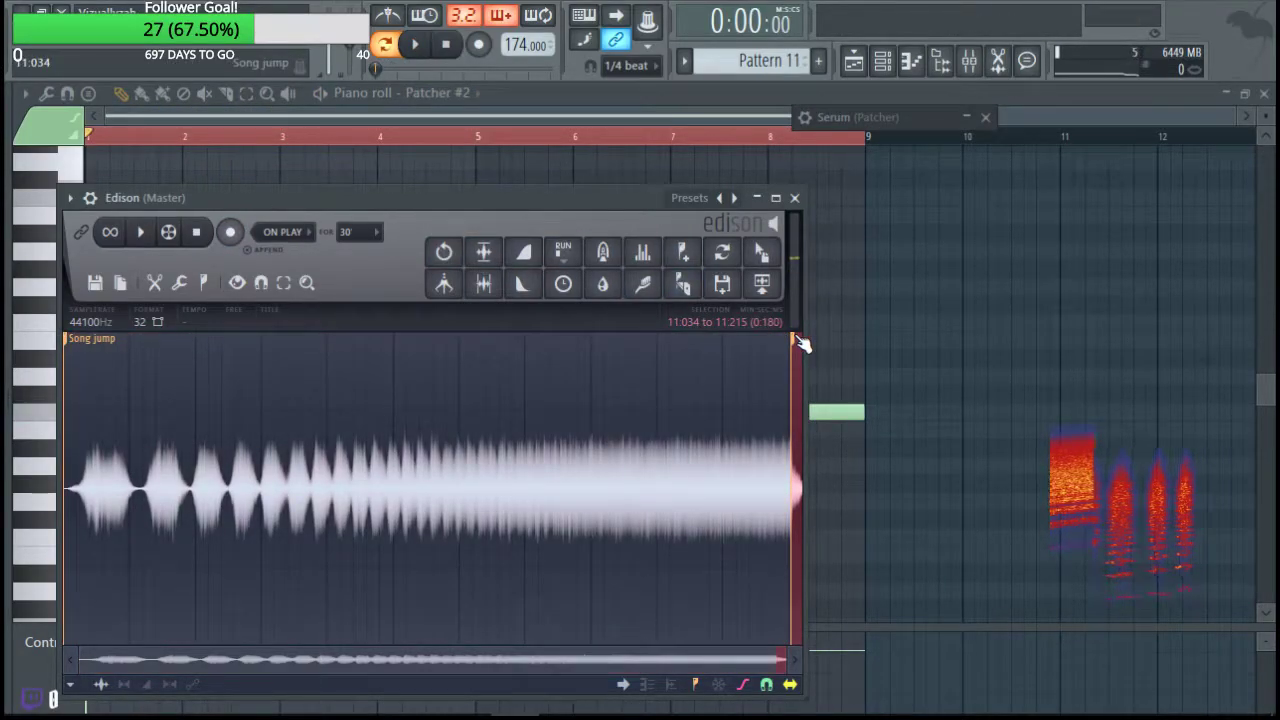
left_click_drag(762, 284, 362, 322)
double_click(364, 323)
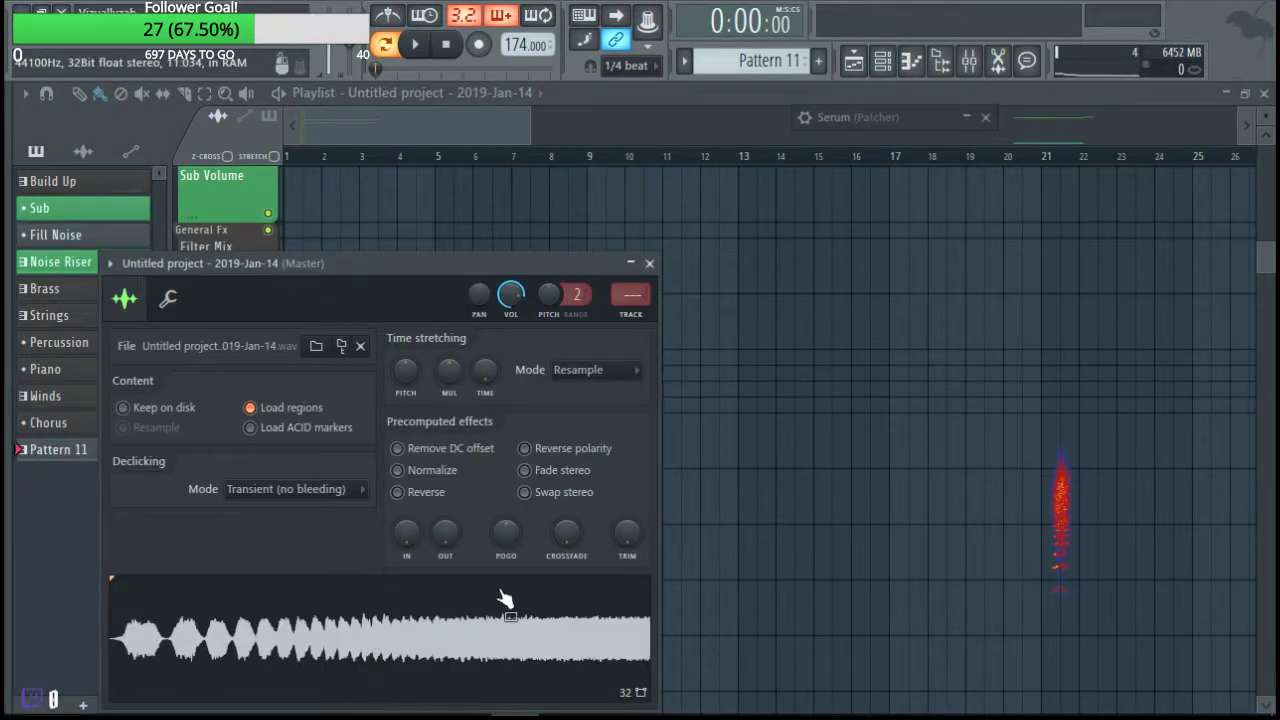
Save the recorded sample as "Rise 8" in the My stuff > Mine > FX > Risers > Other Risers folder.
right_click(418, 620)
left_click(449, 590)
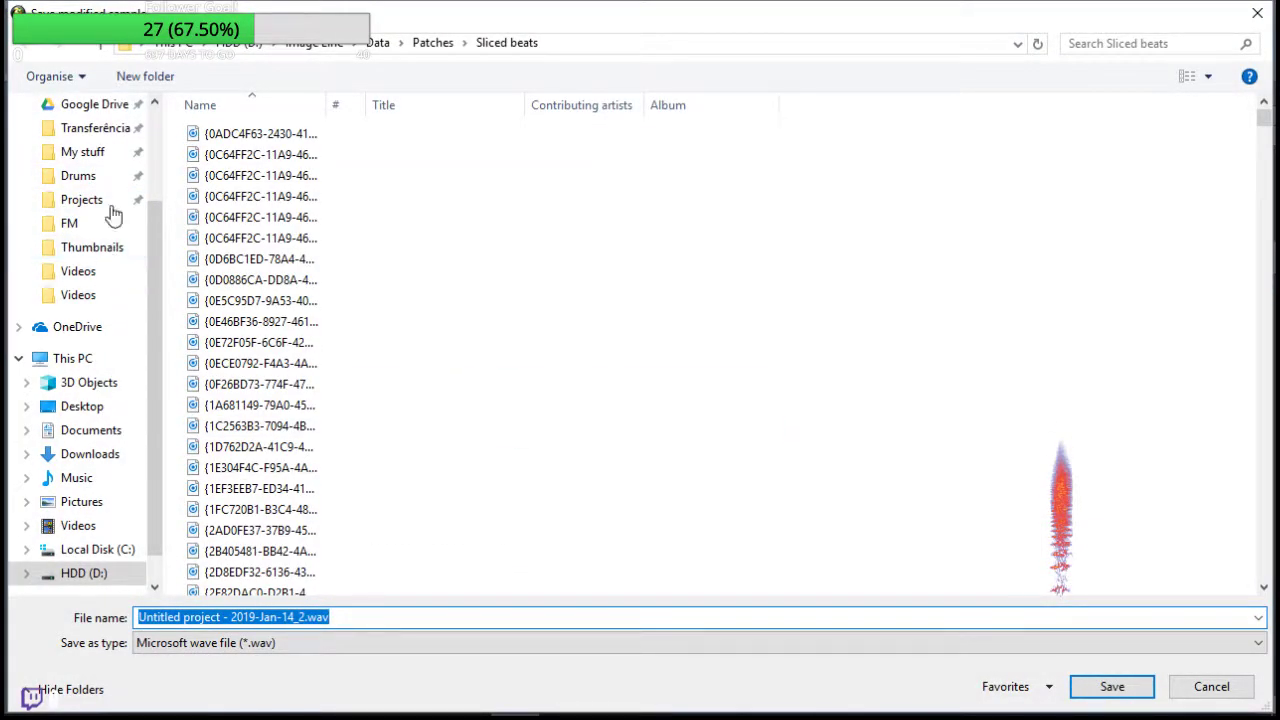
left_click(85, 153)
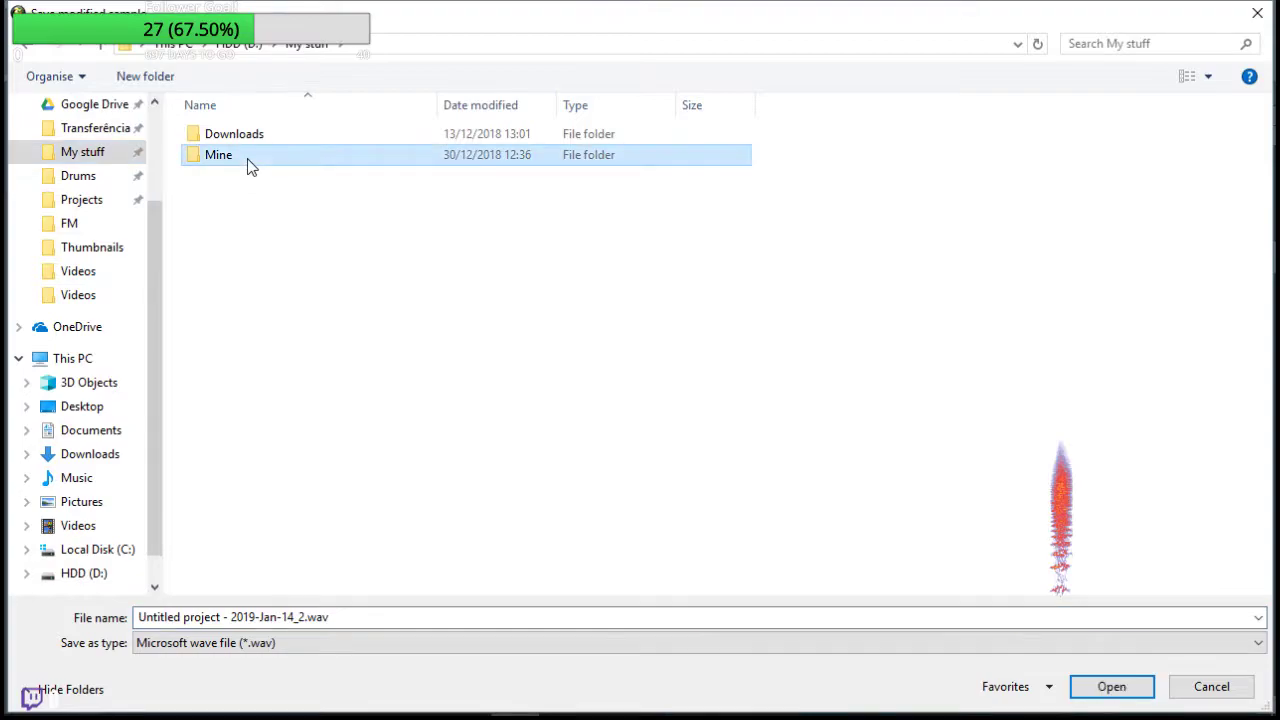
double_click(245, 158)
double_click(231, 239)
double_click(266, 180)
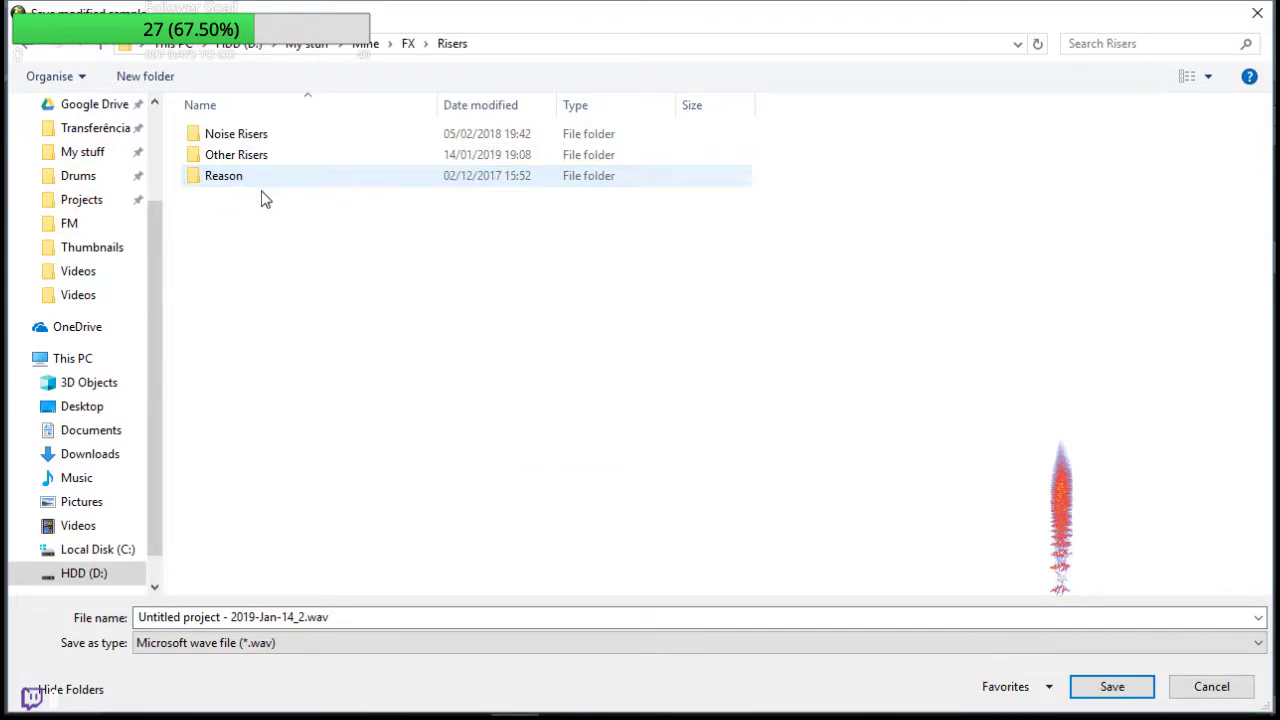
double_click(264, 158)
left_click(231, 238)
double_click(200, 617)
type("8")
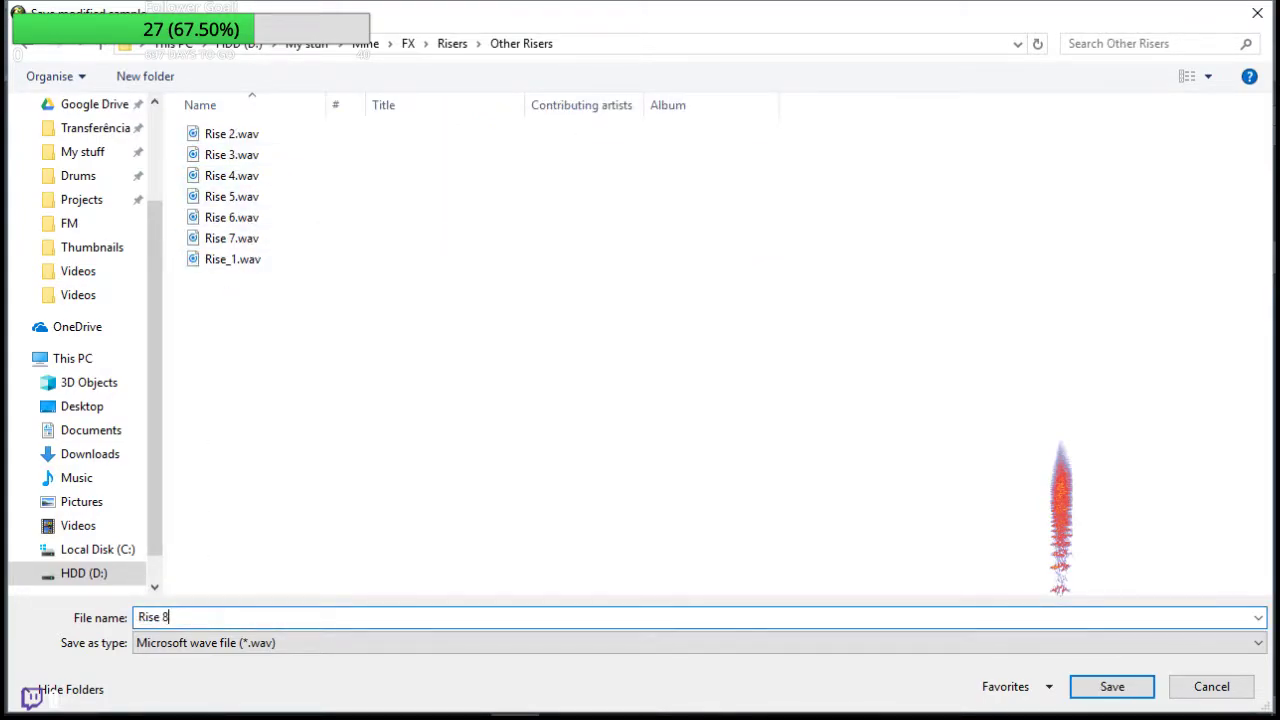
key("Return")
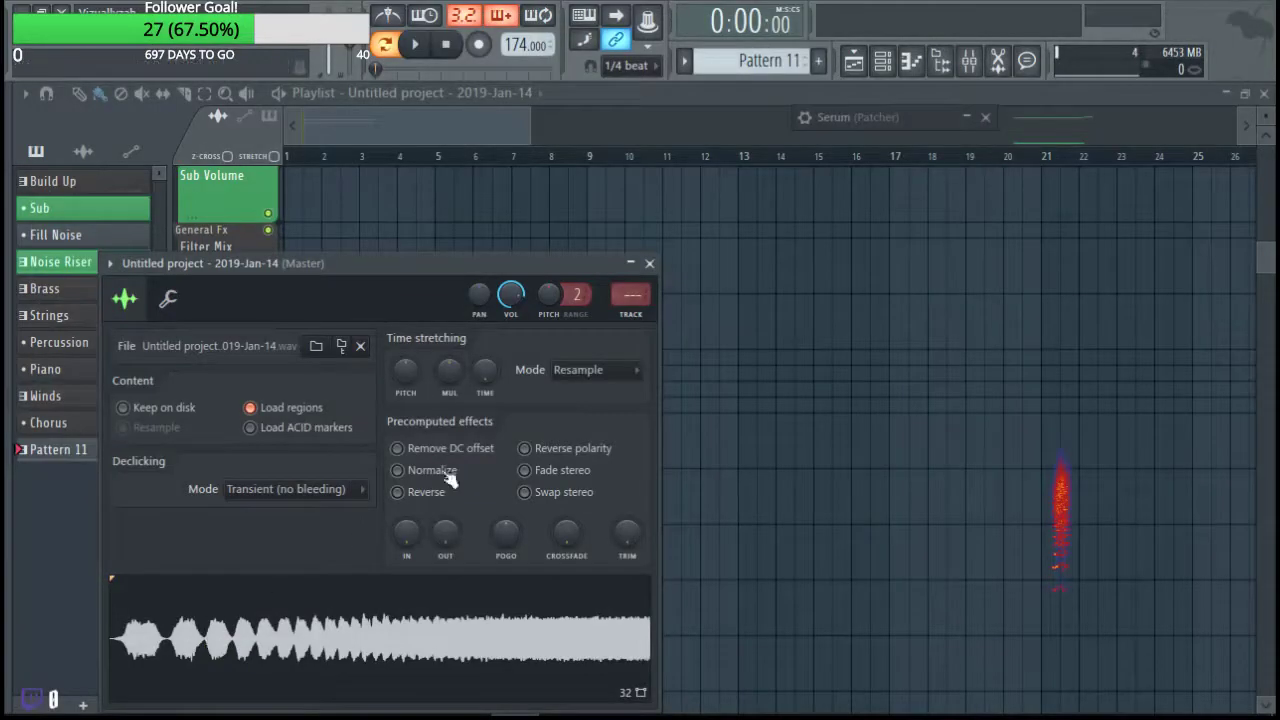
Restore Serum and save its patch as "Vz Riser 9 8 bar" in the user Fx presets folder.
double_click(870, 116)
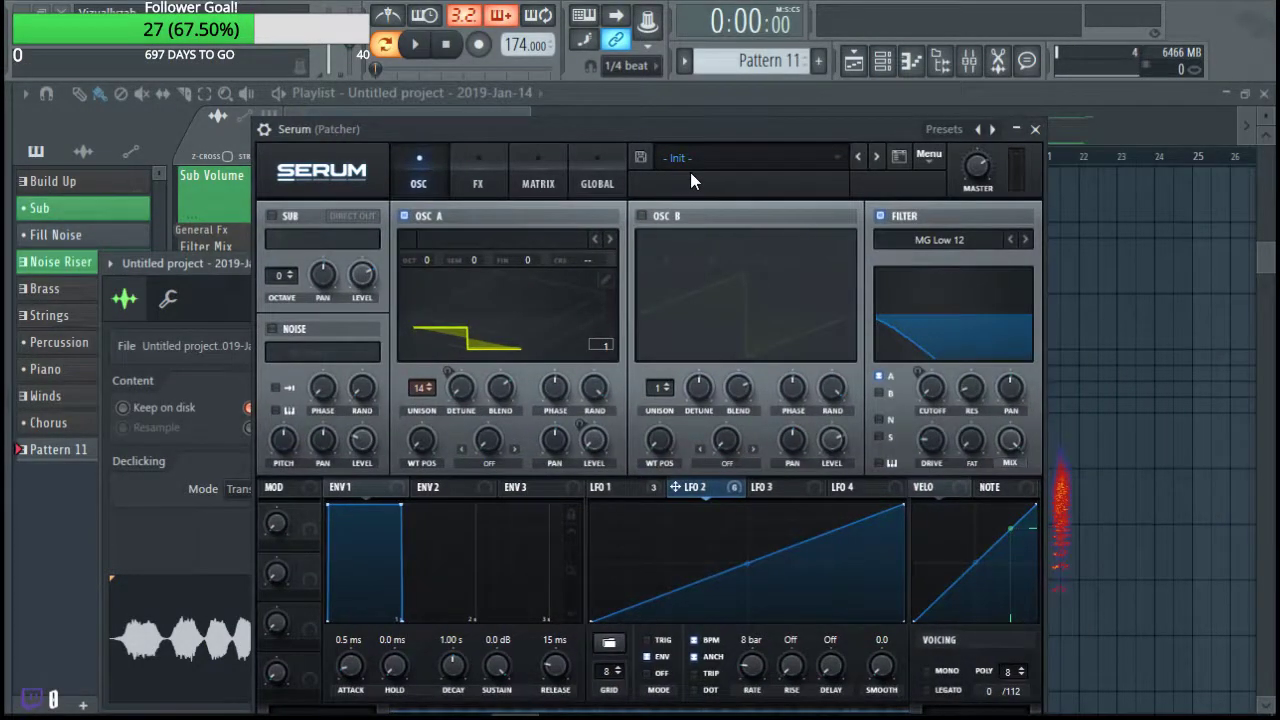
left_click(641, 158)
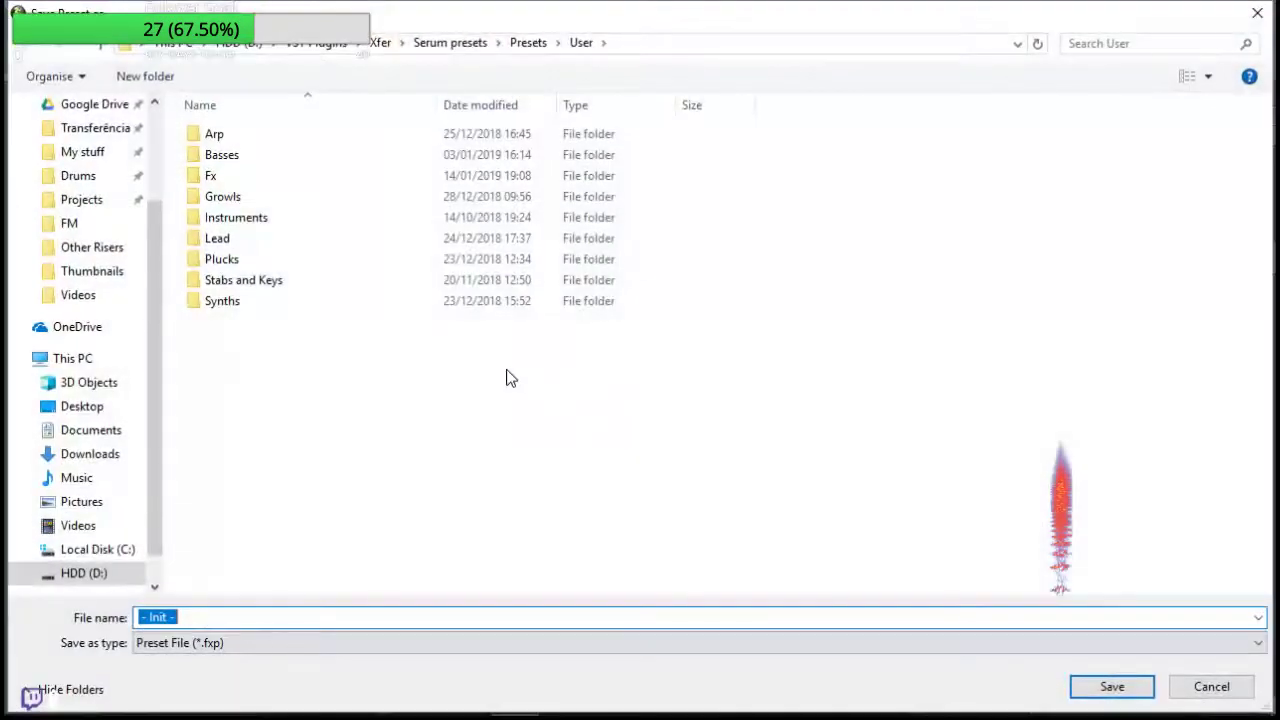
left_click(251, 181)
double_click(251, 179)
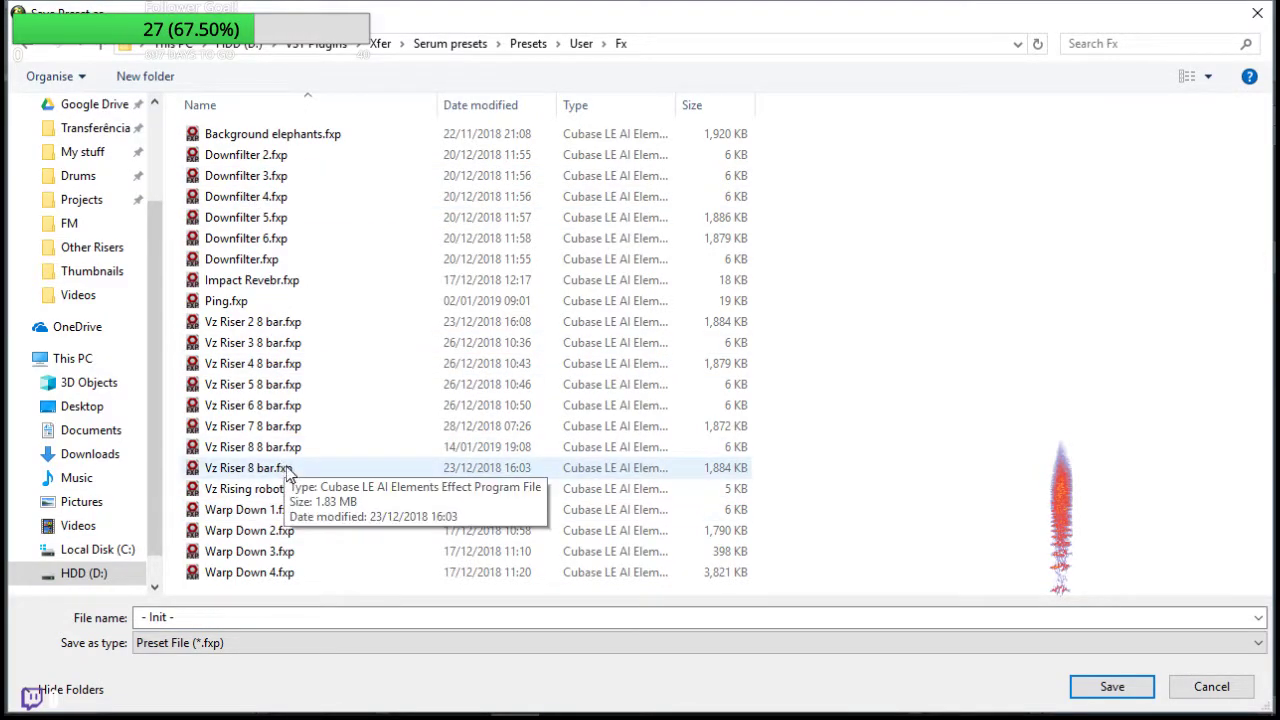
left_click(253, 447)
left_click(184, 617)
double_click(184, 617)
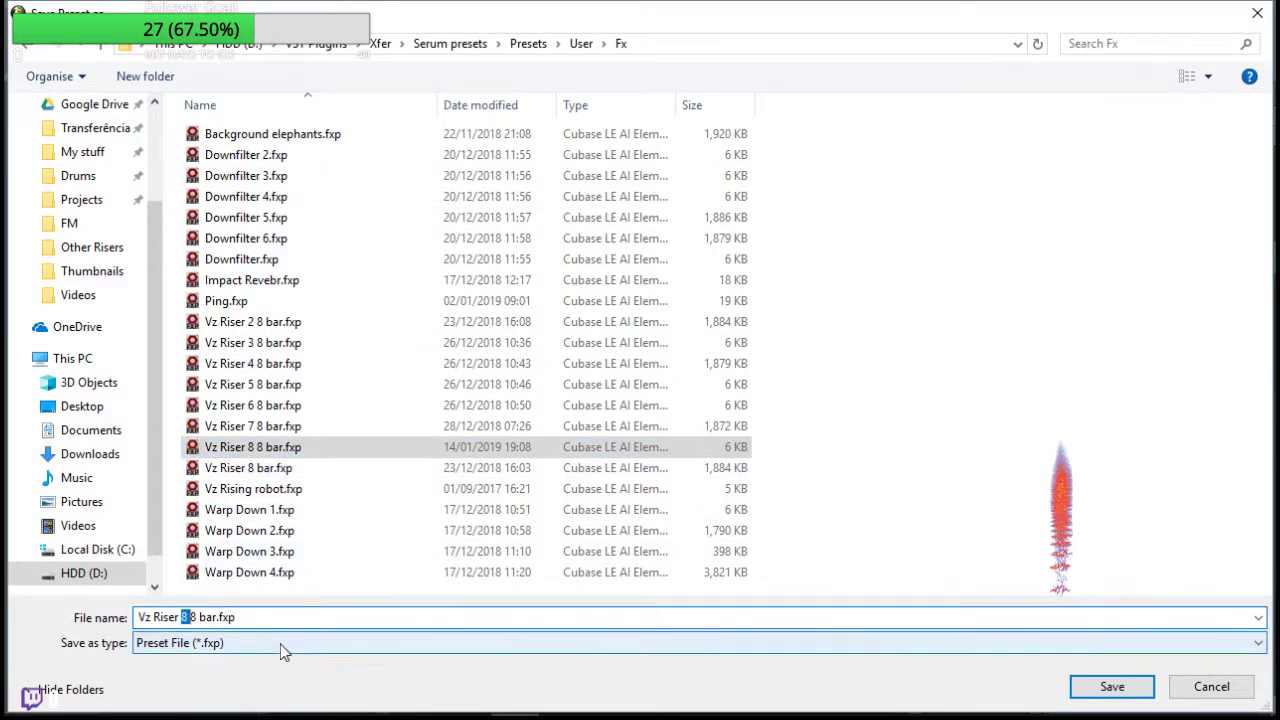
type("9")
key("Return")
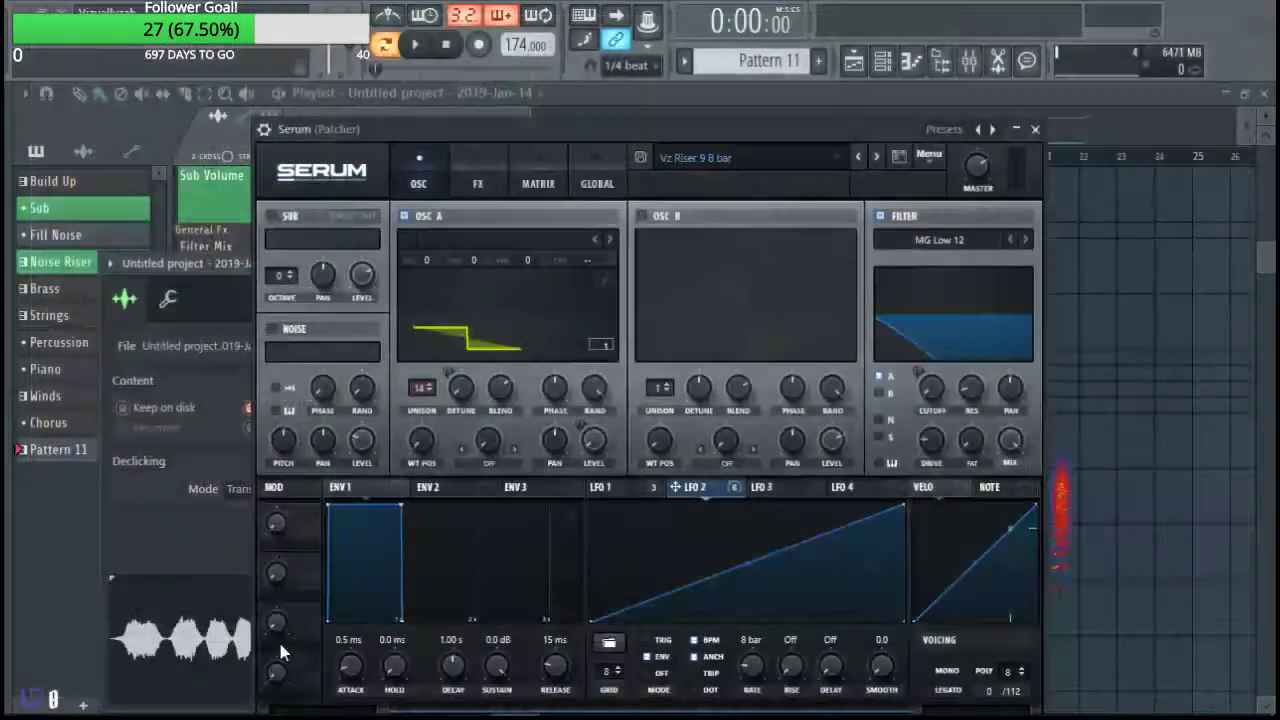
Close the Serum and sample channel windows and delete the recorded clip from the Highpass playlist track.
left_click(1035, 130)
left_click(650, 264)
right_click(540, 315)
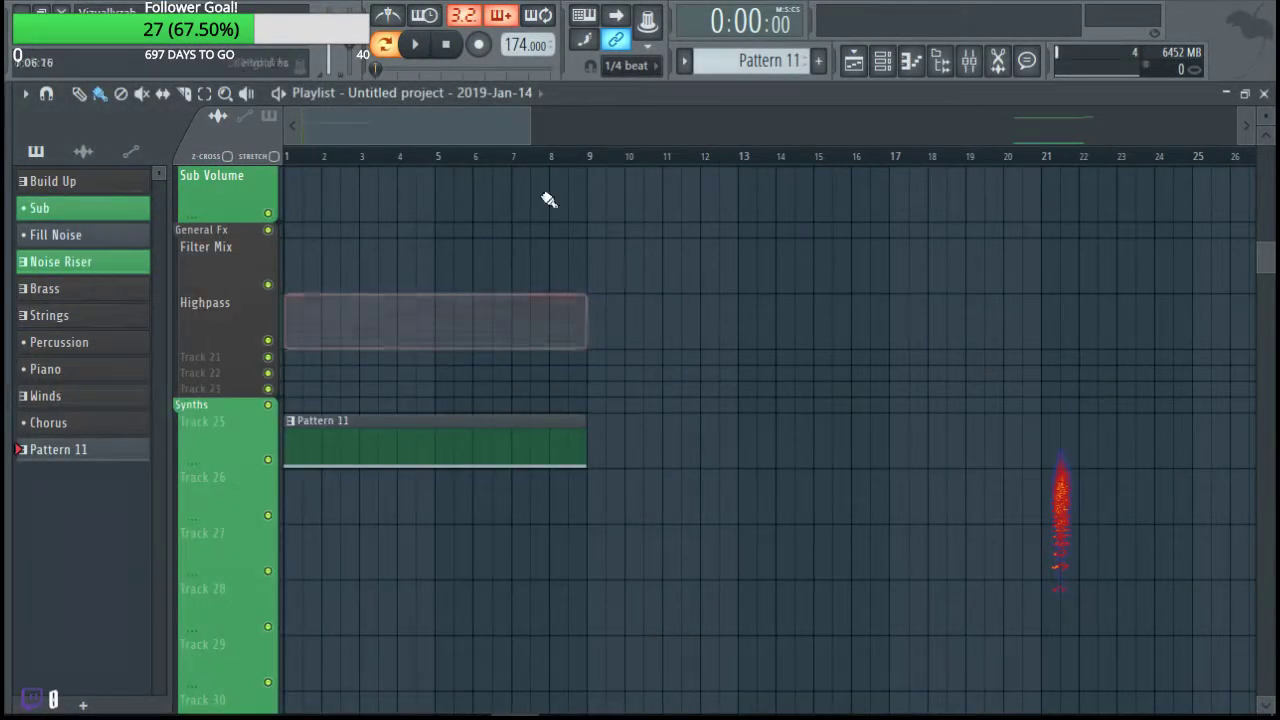
Delete all channels in the channel rack's Audio group, including Random Hit 9_4 and Rise 7, and hide the rack.
left_click(884, 63)
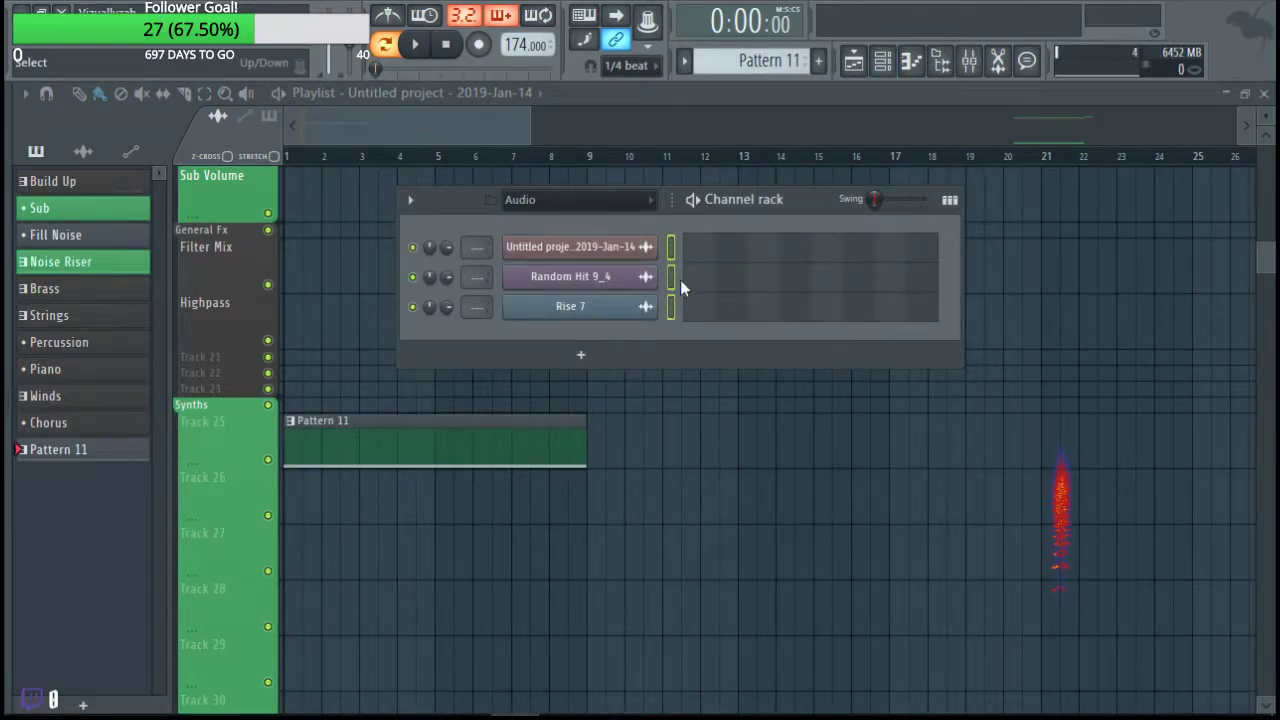
key("super")
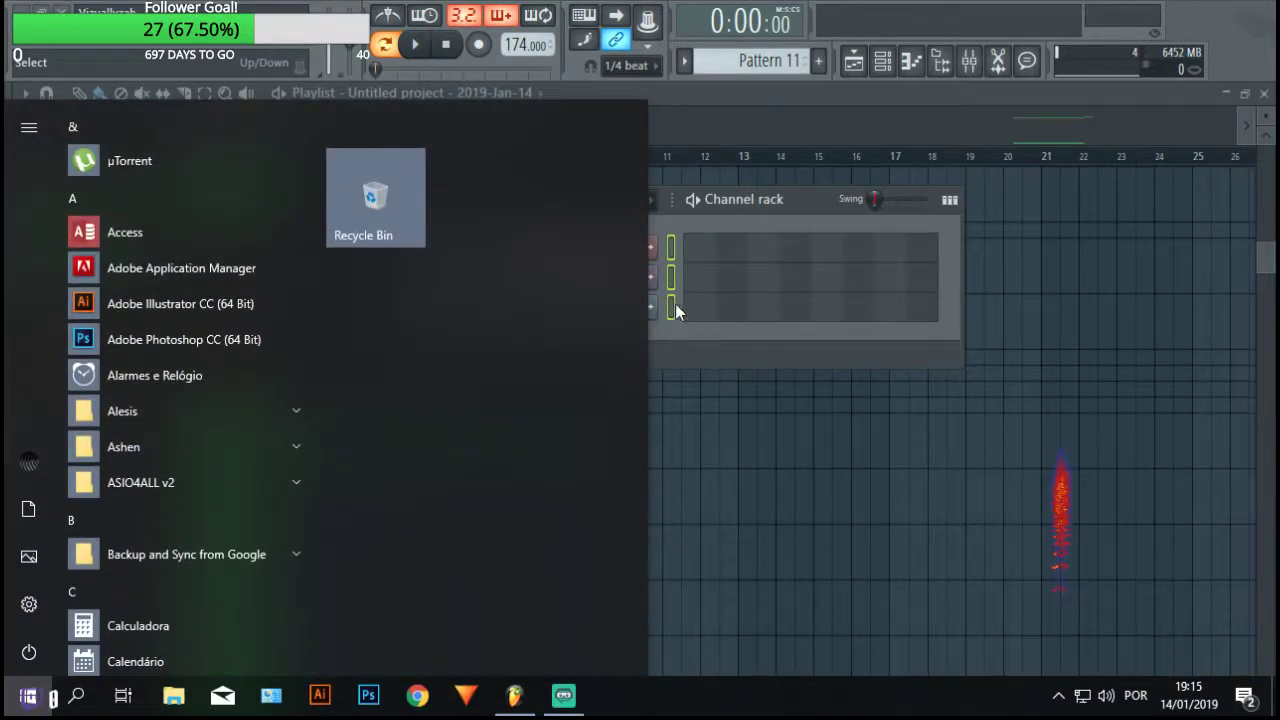
left_click(671, 278)
key("alt+Delete")
key("Return")
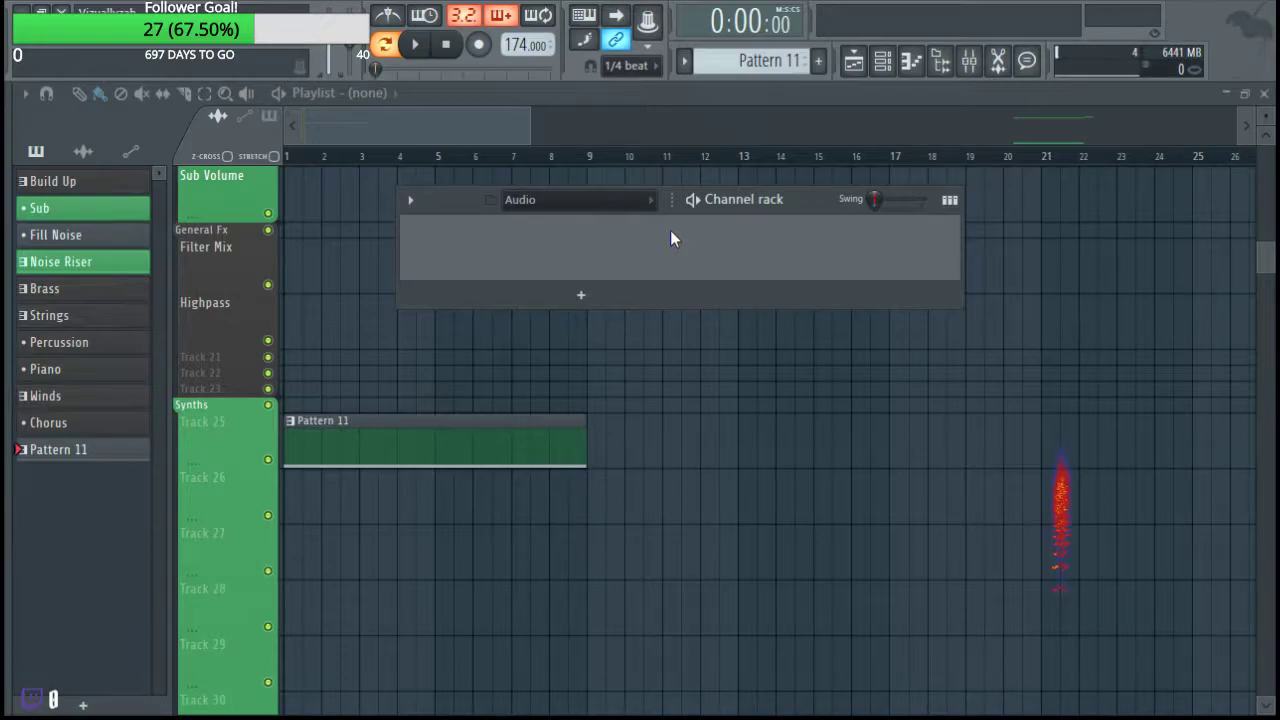
left_click(880, 60)
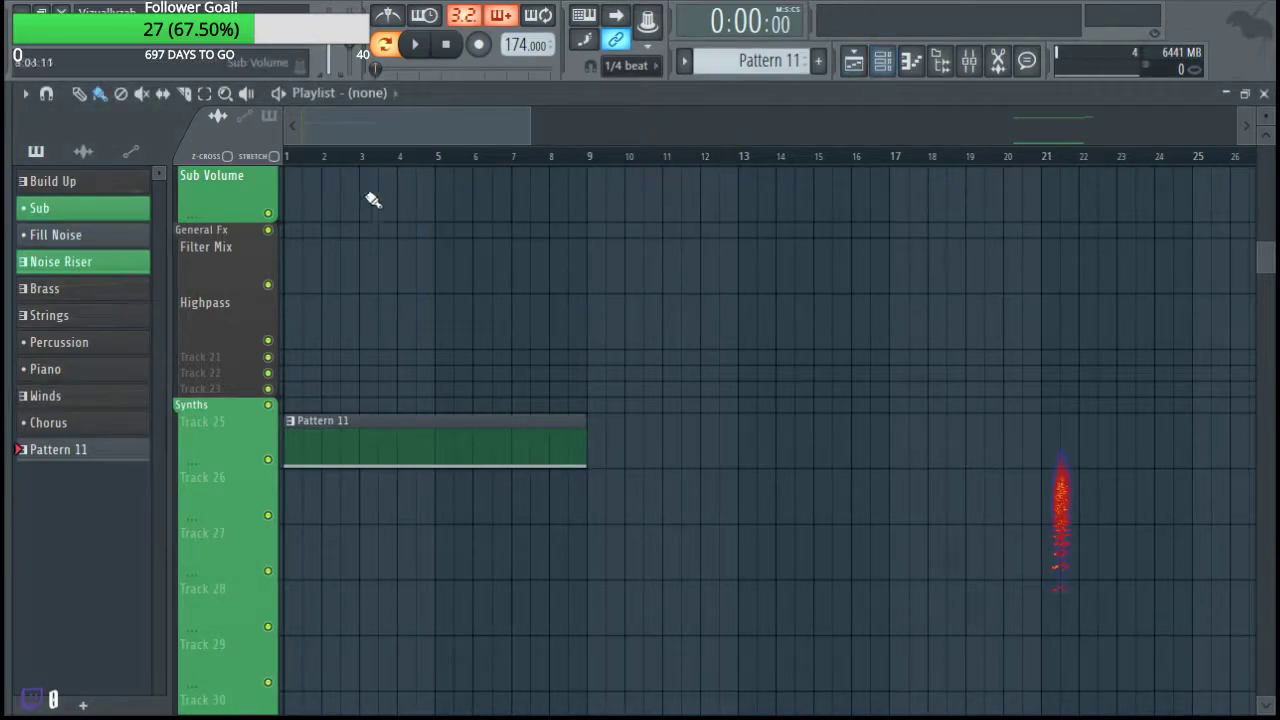
Audition the saved risers from Rise 8 back to Rise 2 in the browser's Other Risers folder, then hide the browser.
key("alt+F8")
left_click(105, 460)
scroll(128, 480, "down", 4)
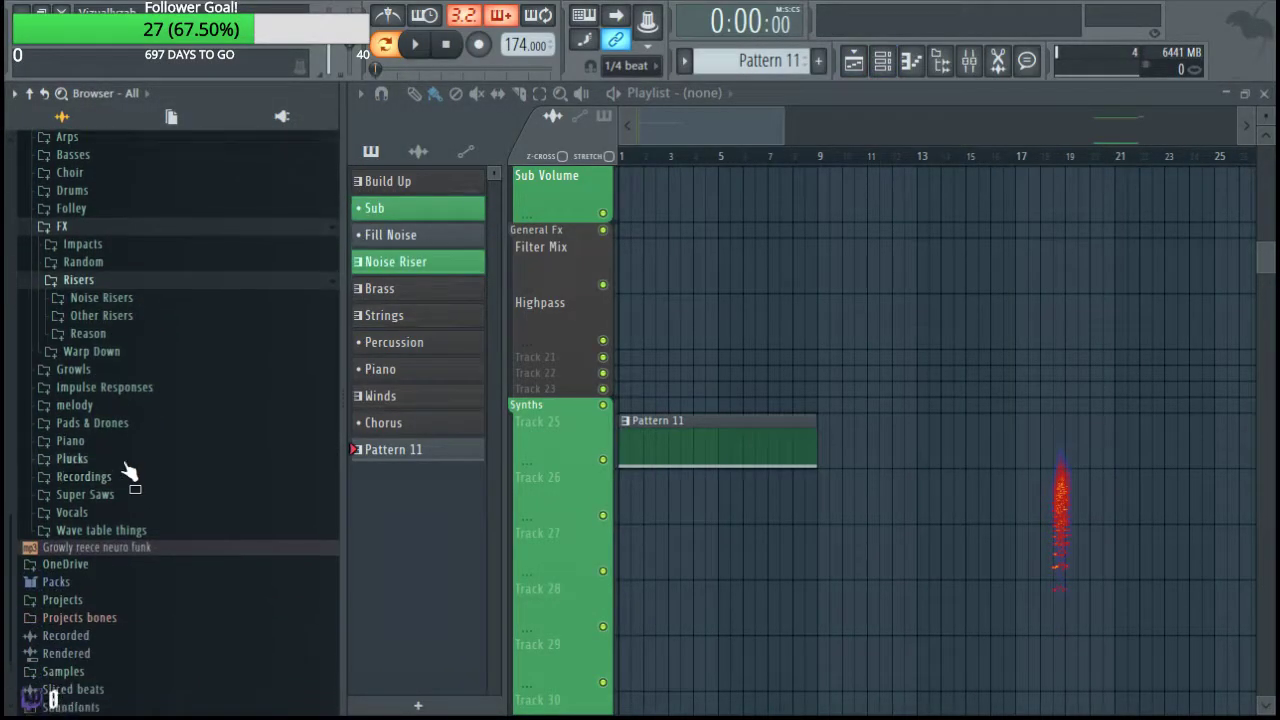
left_click(108, 305)
left_click(113, 418)
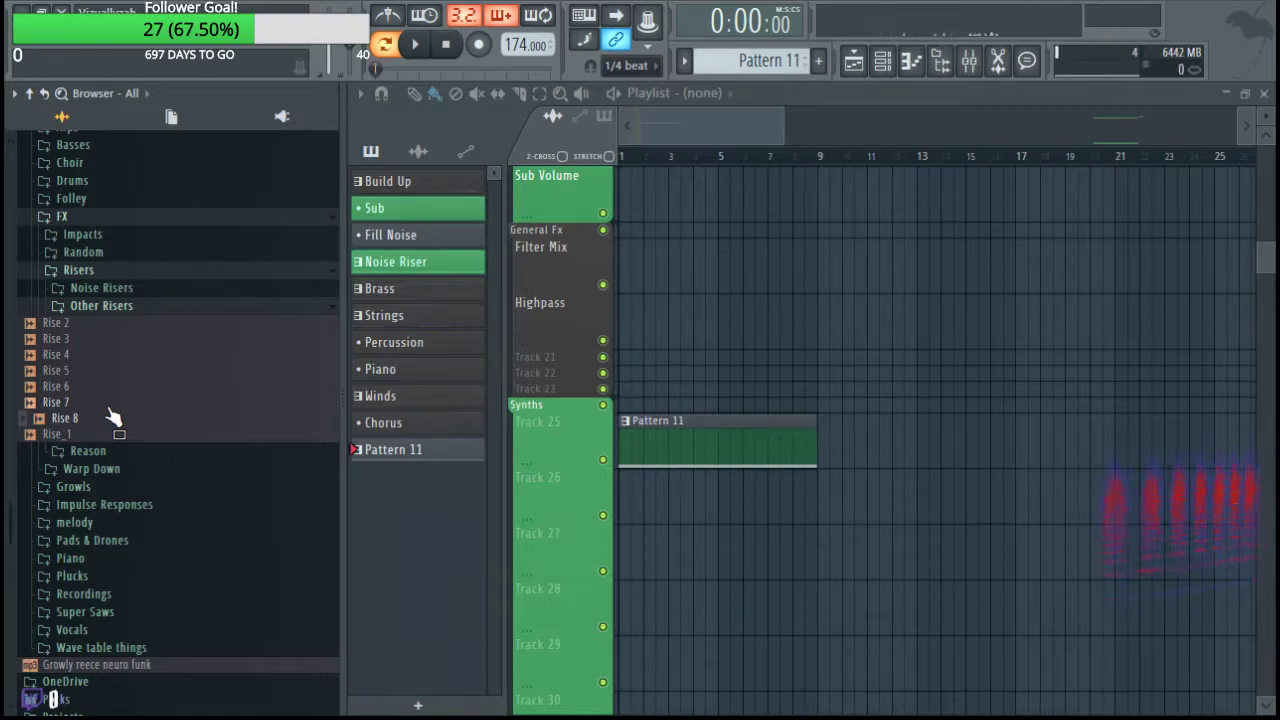
left_click(113, 406)
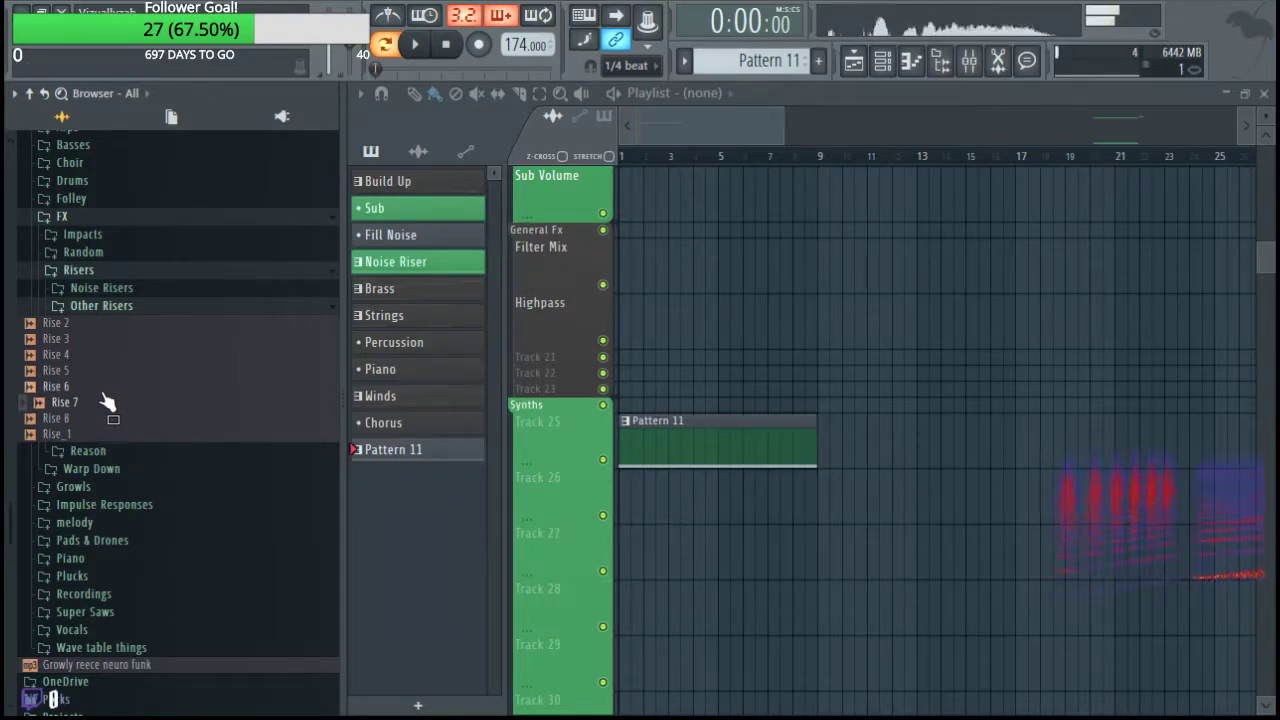
left_click(100, 390)
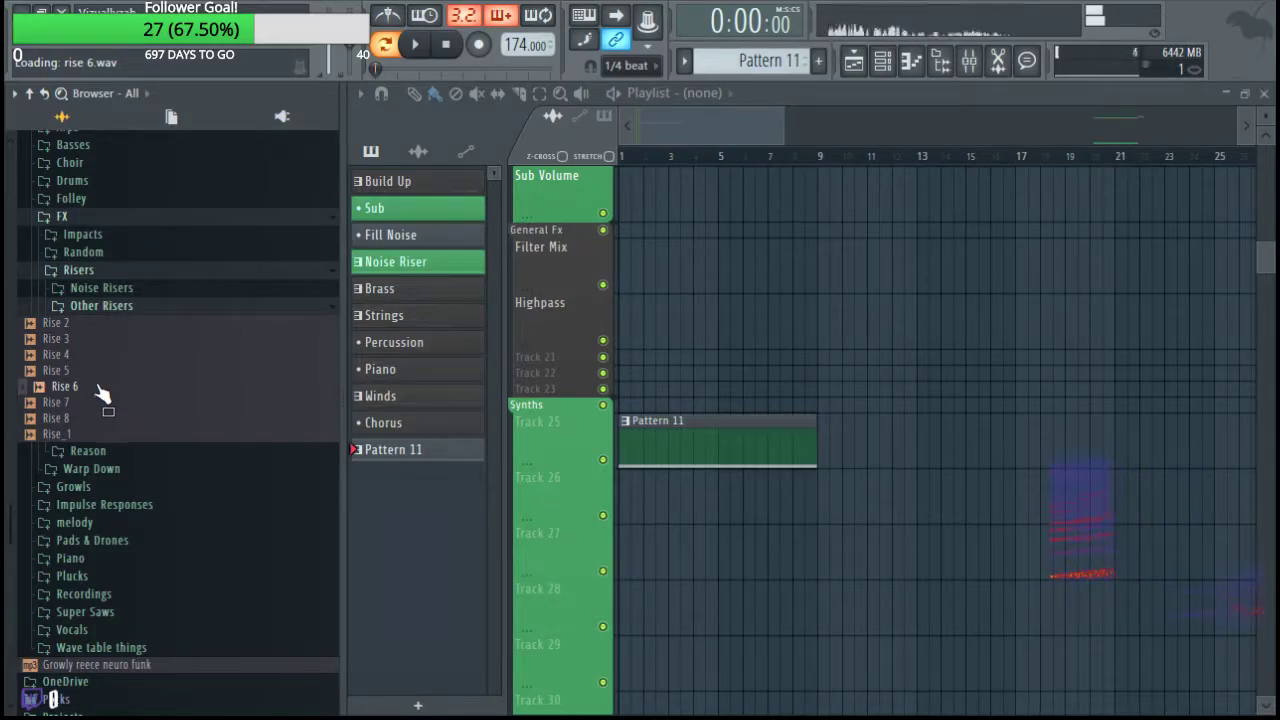
key("Up")
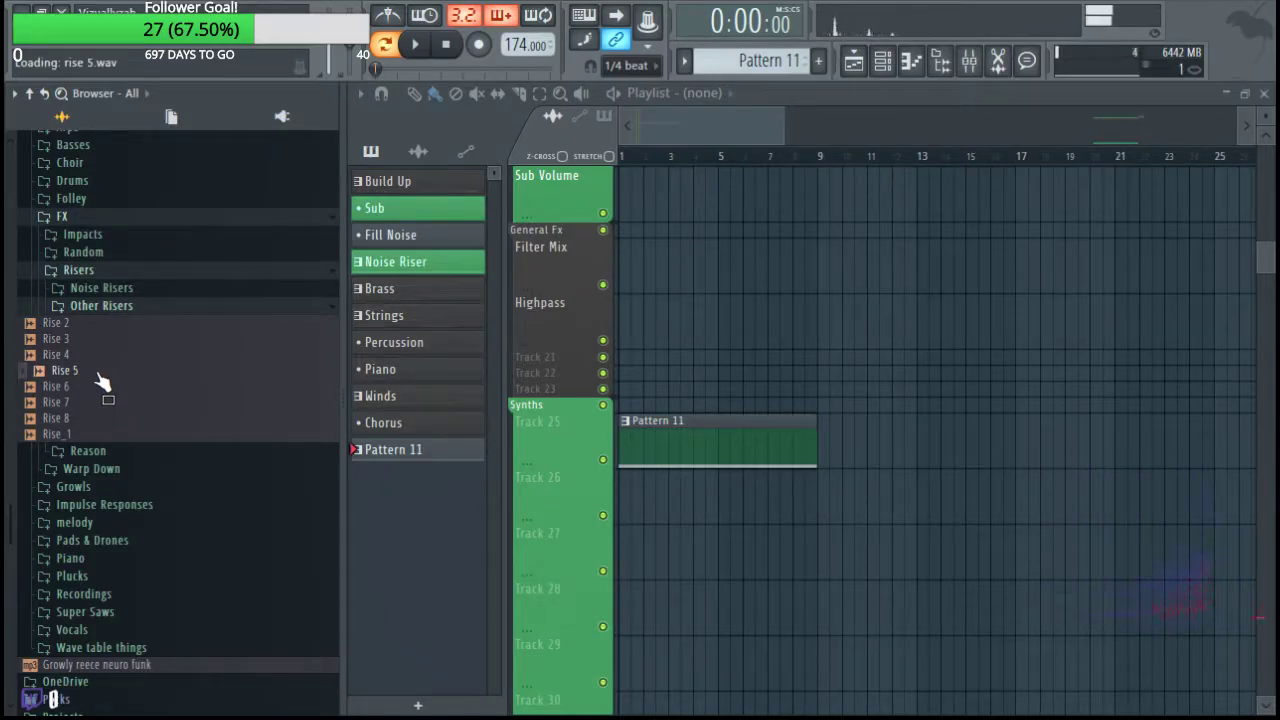
left_click(101, 360)
left_click(104, 340)
key("Up")
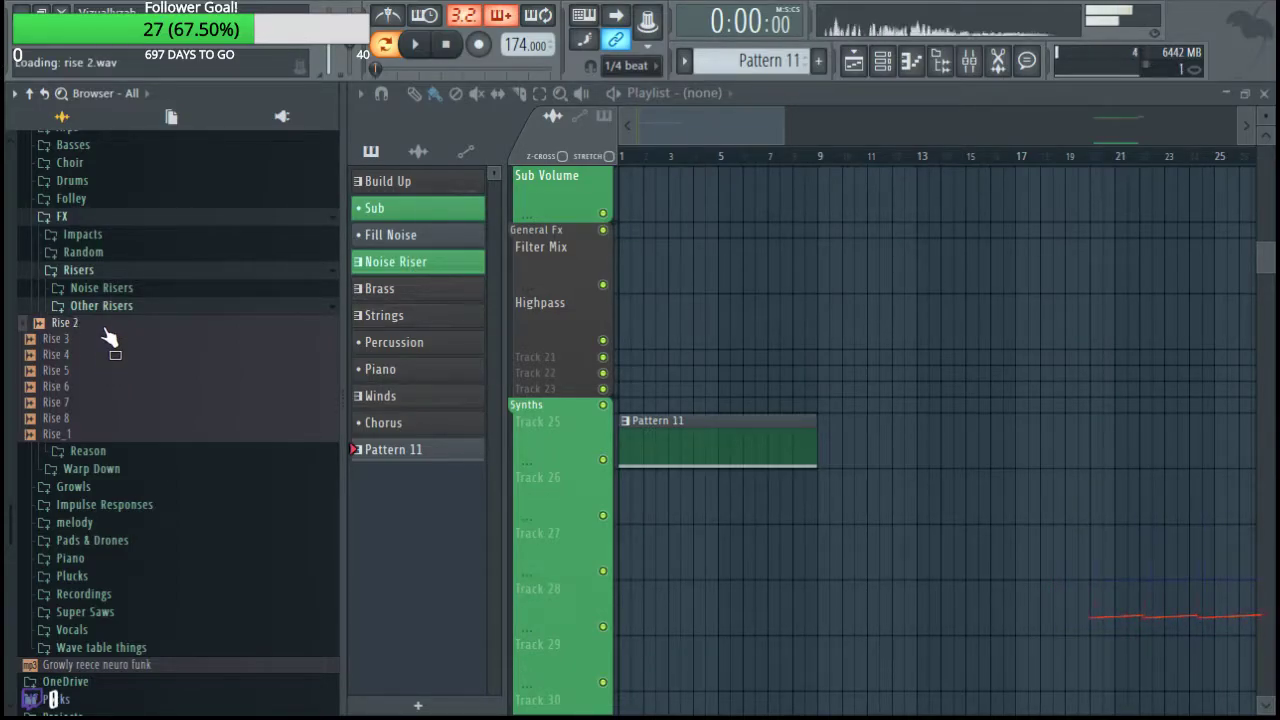
key("alt+F8")
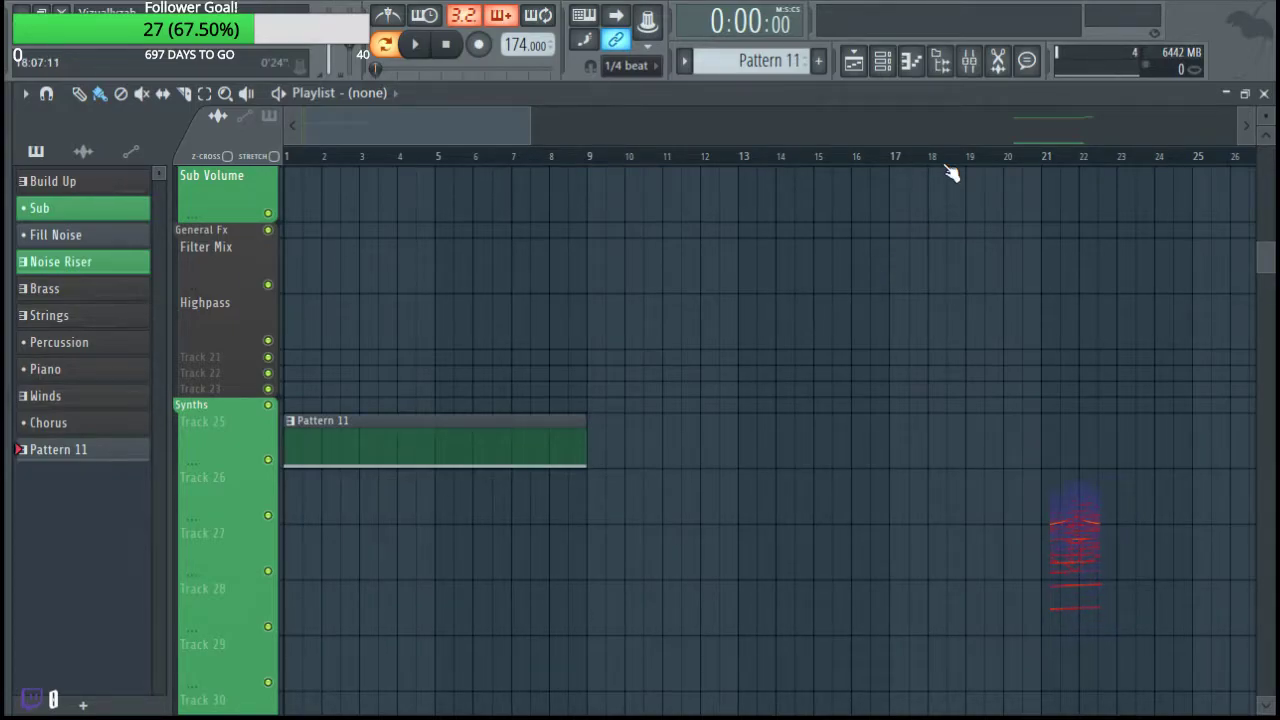
Reopen the channel rack and filter it to the Synths group.
left_click(883, 60)
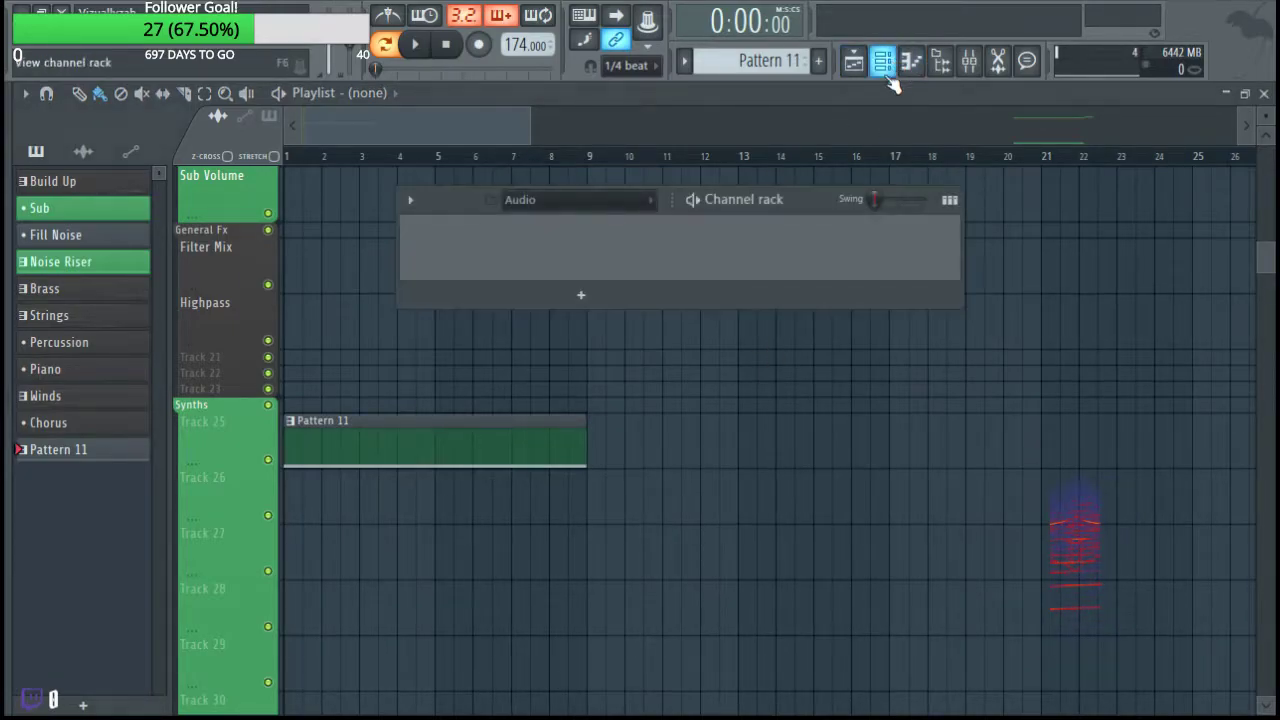
left_click(559, 213)
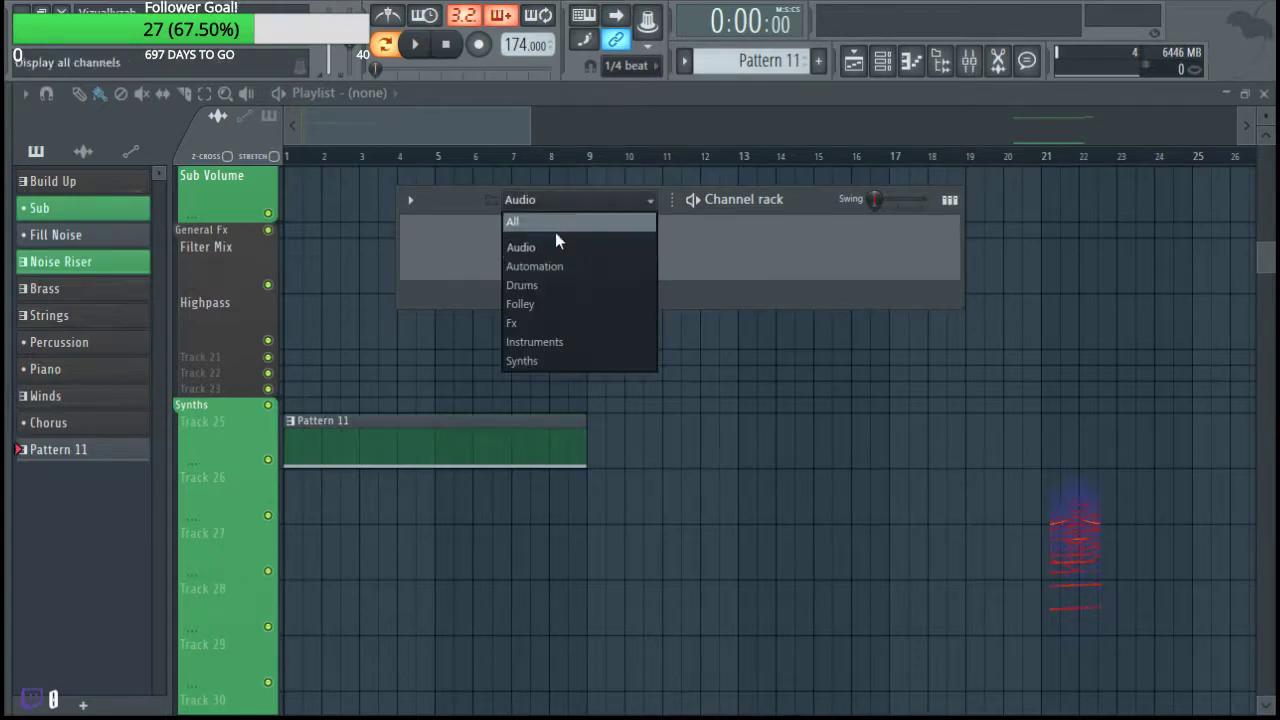
left_click(552, 338)
left_click(594, 192)
left_click(560, 359)
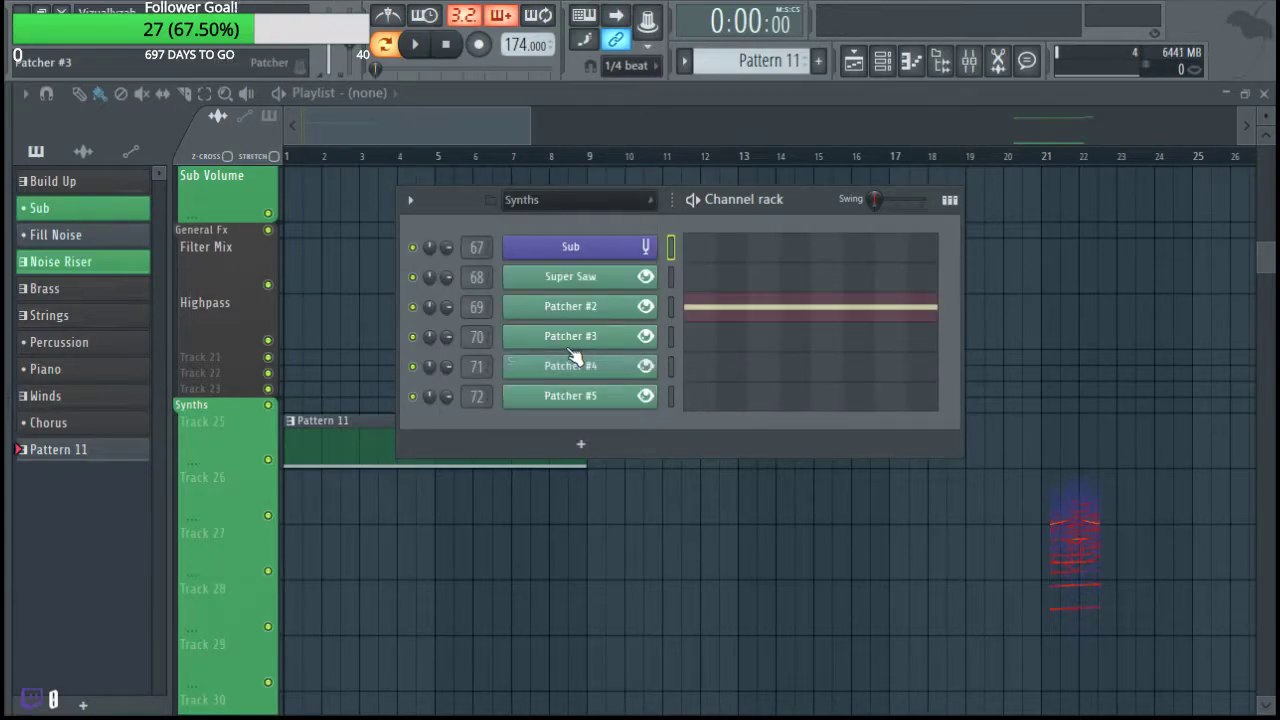
Delete the Serum plugin from Patcher #2's map and close the Patcher window.
left_click(586, 309)
double_click(484, 389)
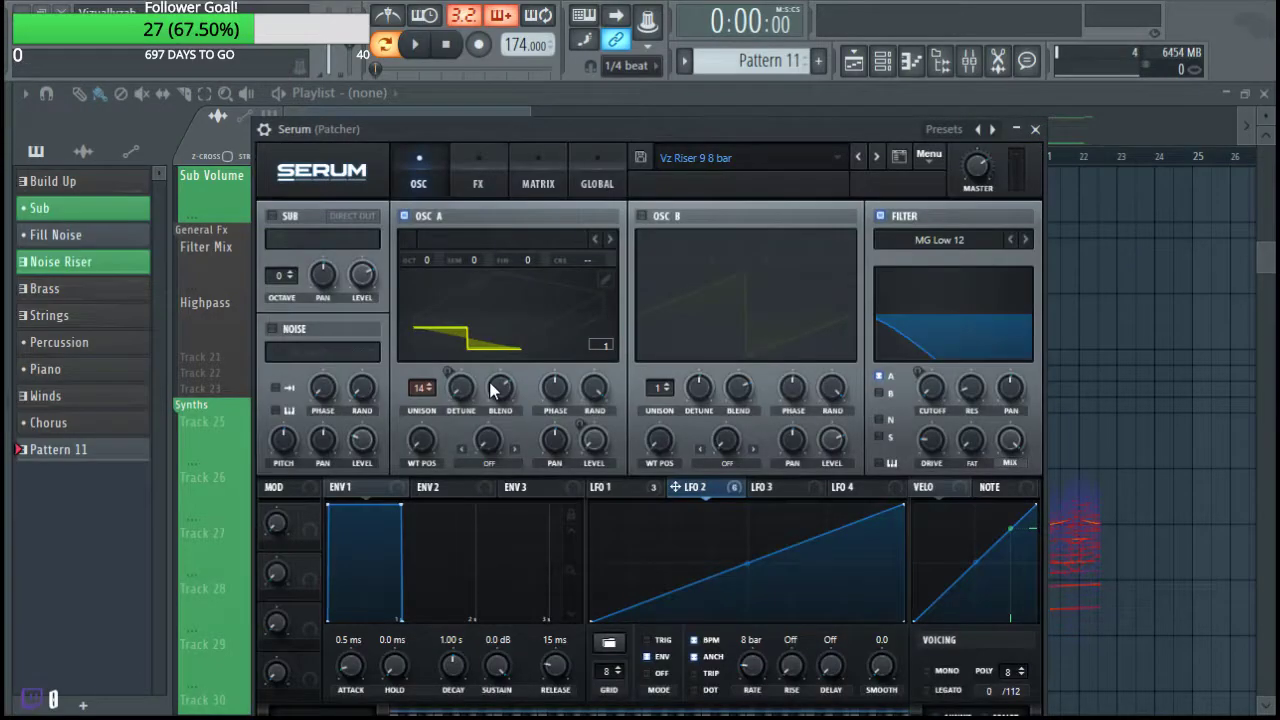
left_click(1036, 129)
right_click(498, 372)
right_click(497, 391)
right_click(489, 395)
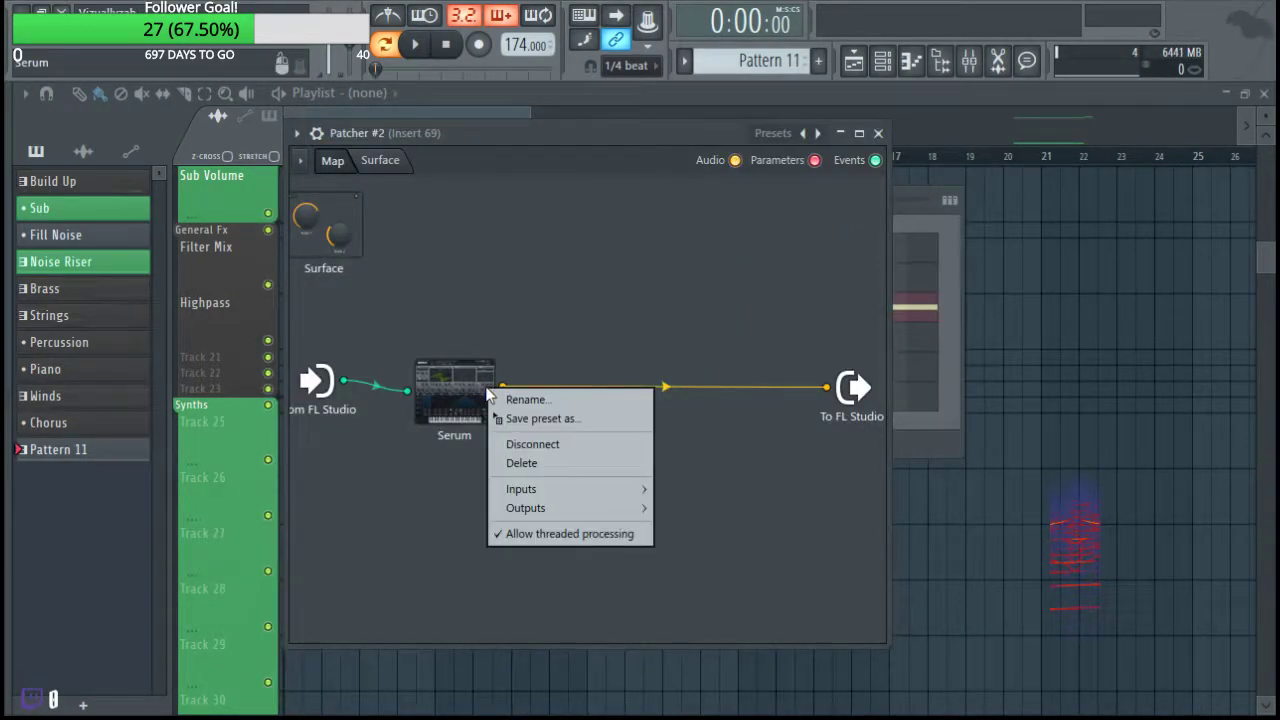
left_click(559, 463)
left_click(878, 133)
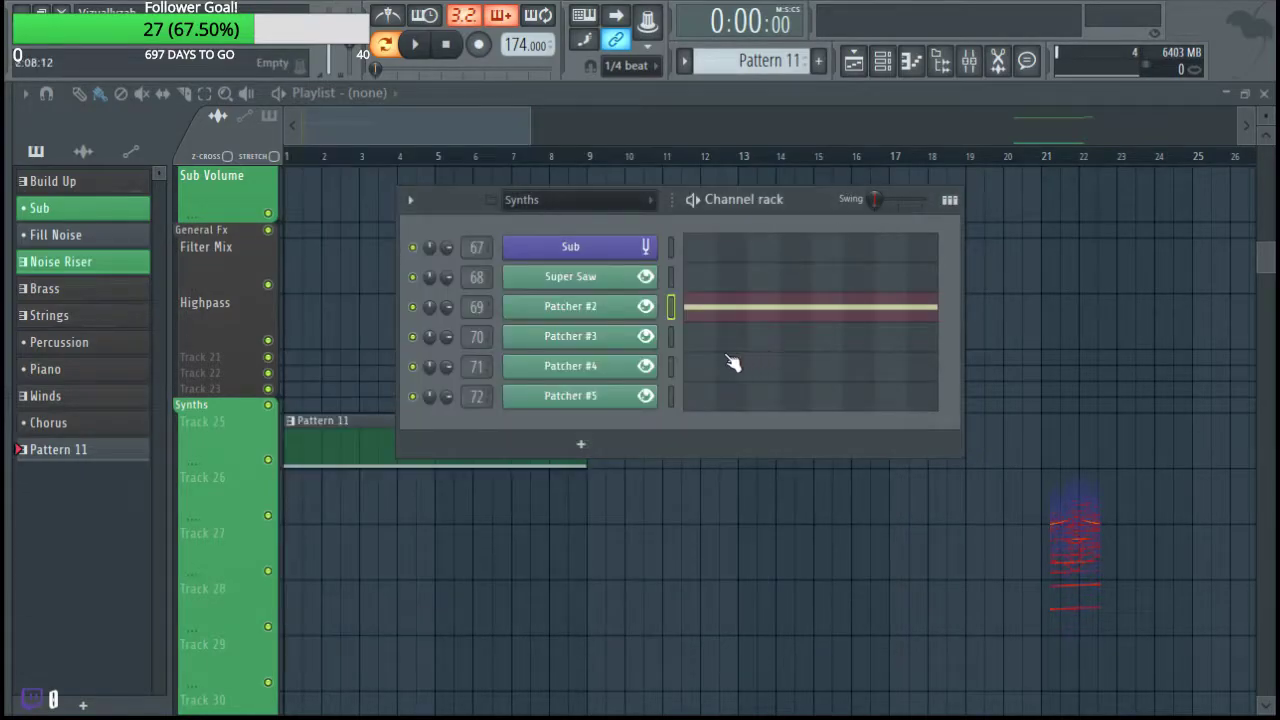
Cut the note from Patcher #2 in Pattern 11 and add a Serum channel to the Synths group.
key("ctrl+x")
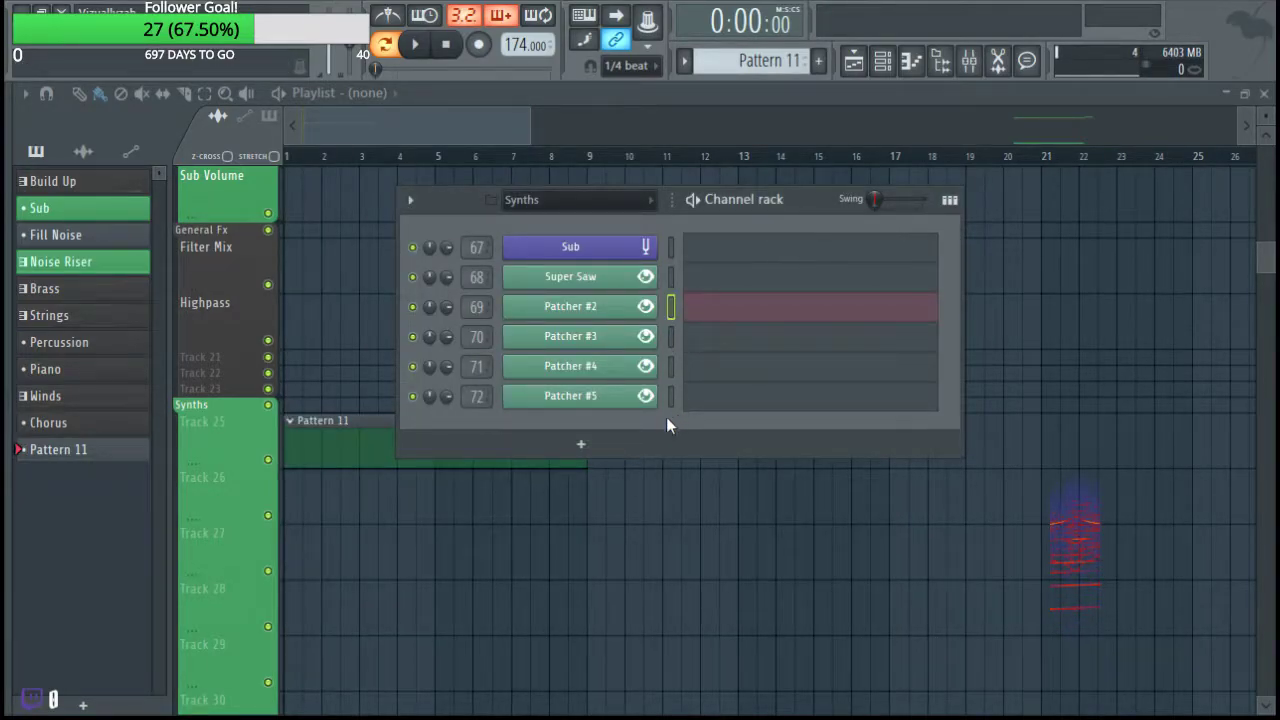
left_click(580, 443)
mouse_move(573, 572)
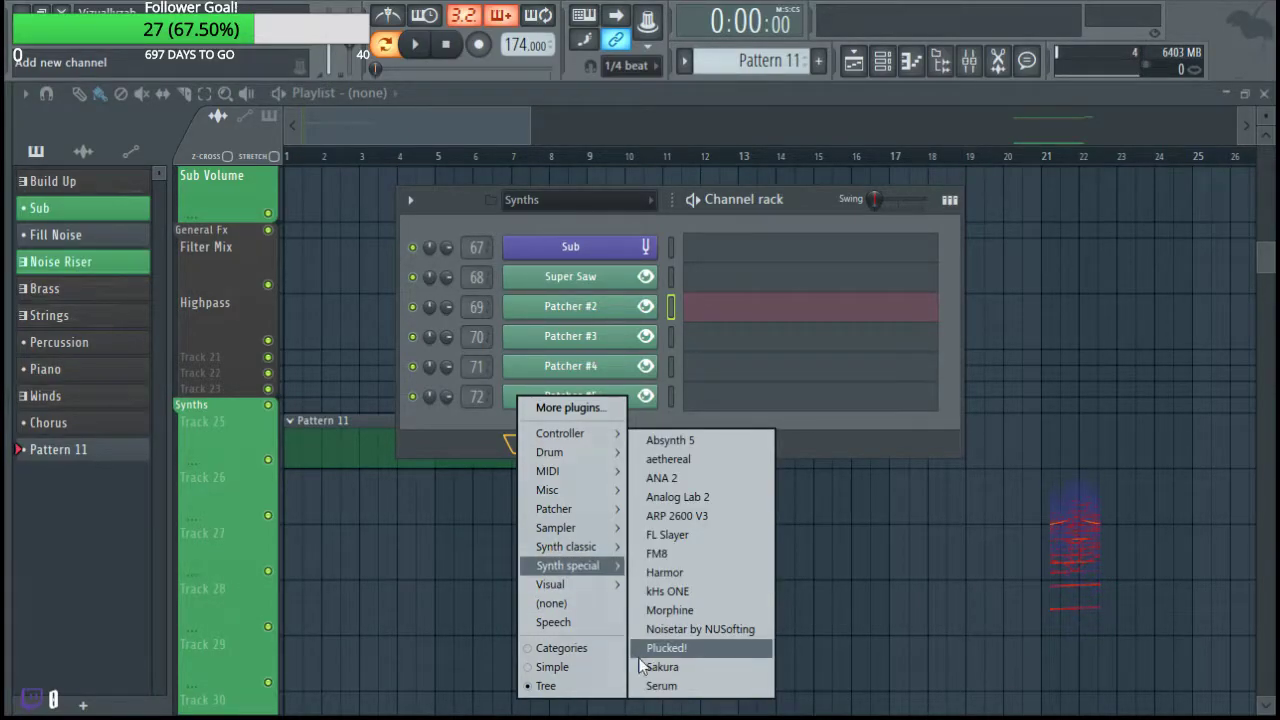
left_click(660, 686)
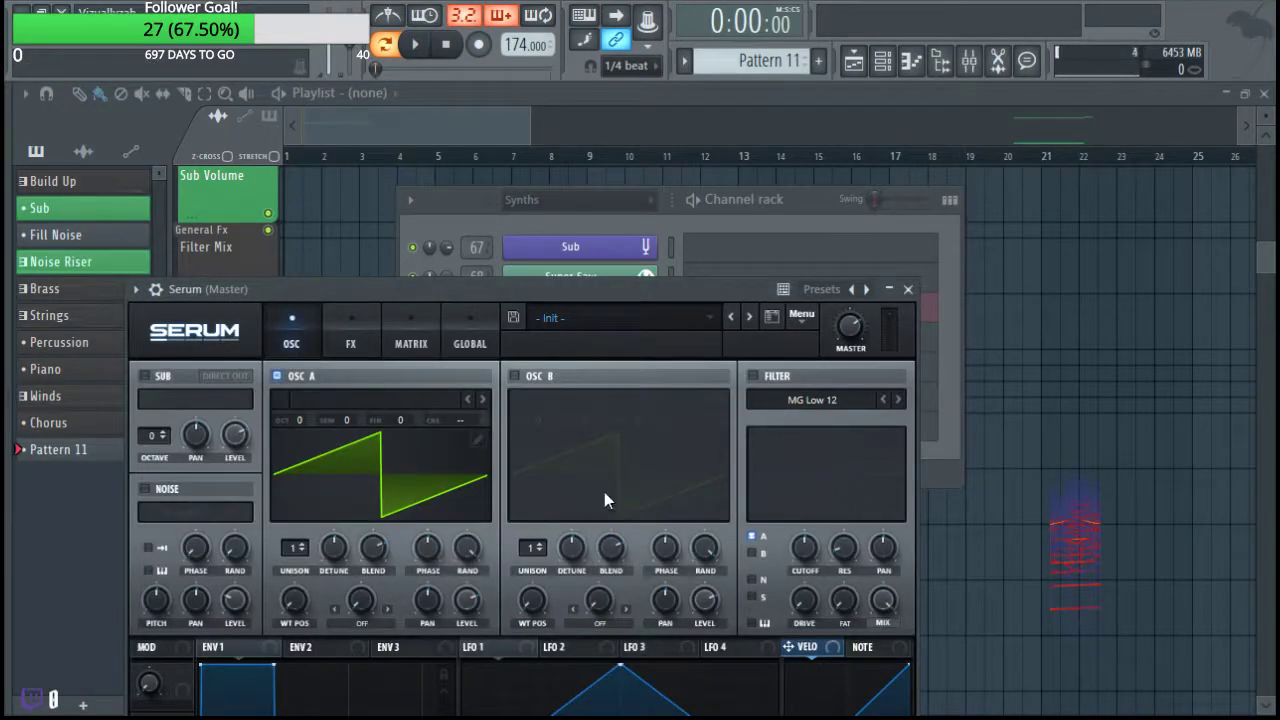
Paste the cut note into the Serum channel, route it to mixer track 74, and bring the Serum window into full view.
left_click_drag(490, 292, 477, 262)
left_click_drag(718, 251, 740, 538)
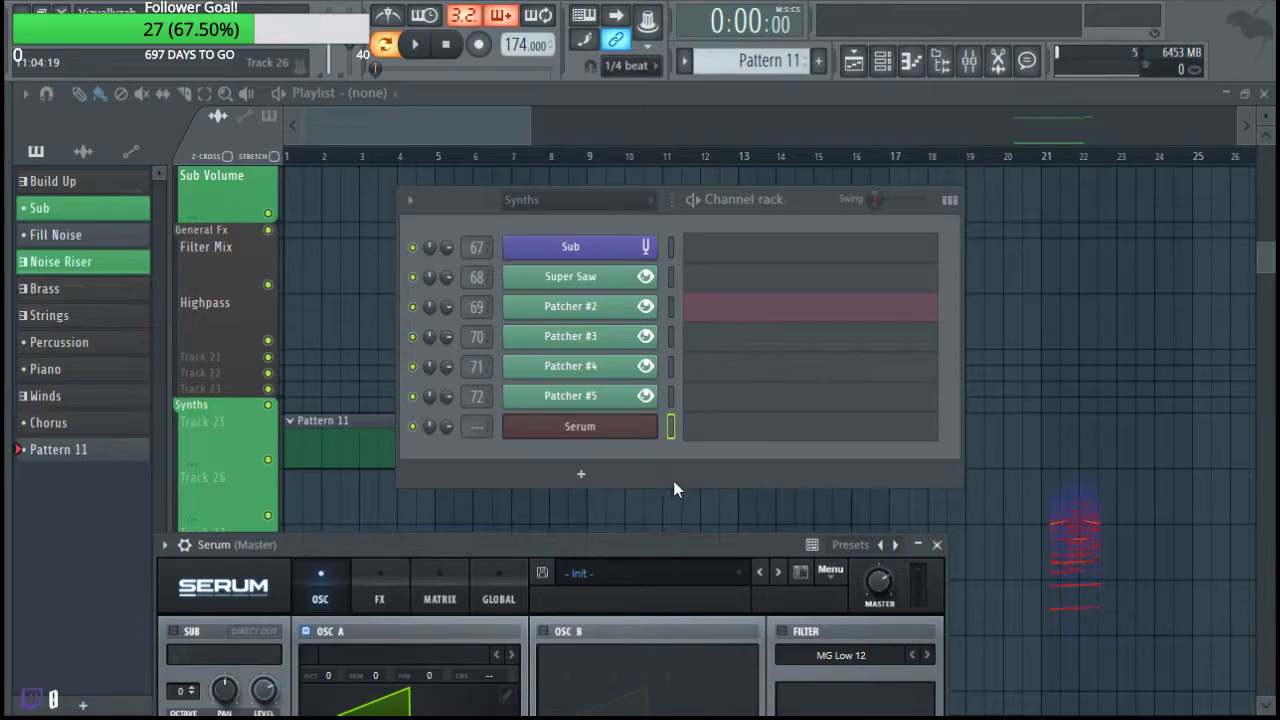
left_click(672, 427)
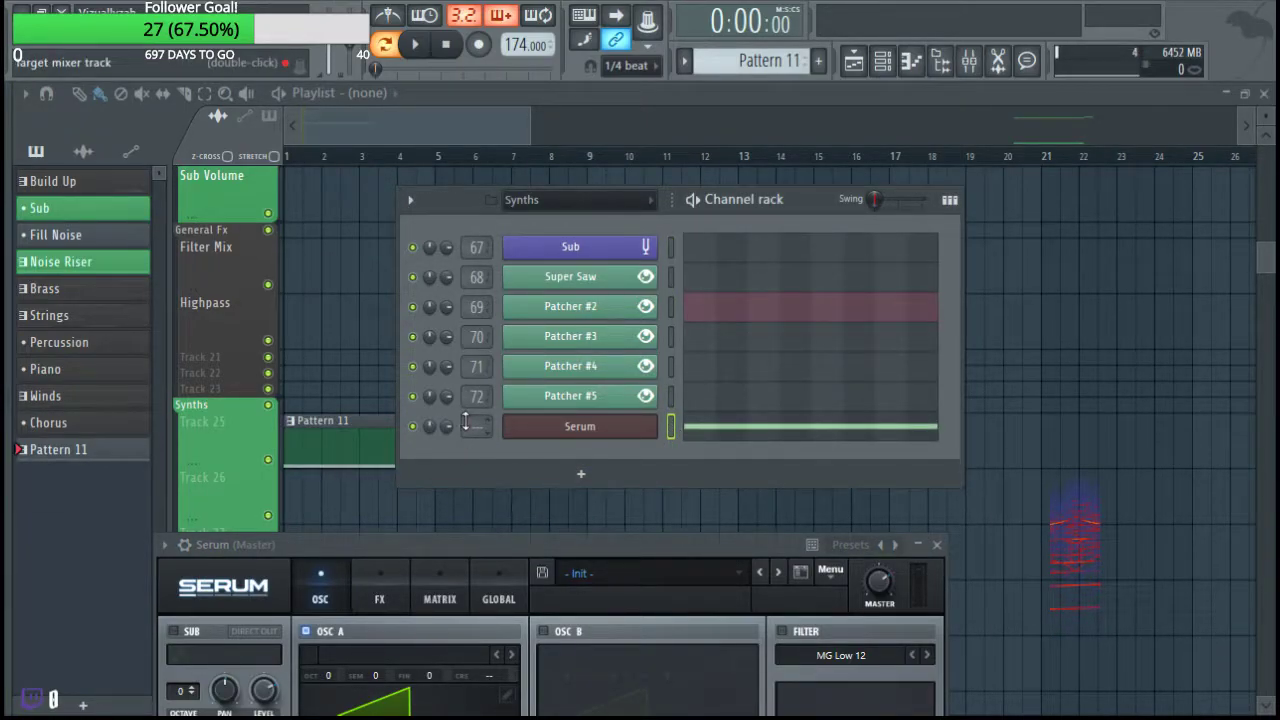
left_click_drag(477, 428, 477, 391)
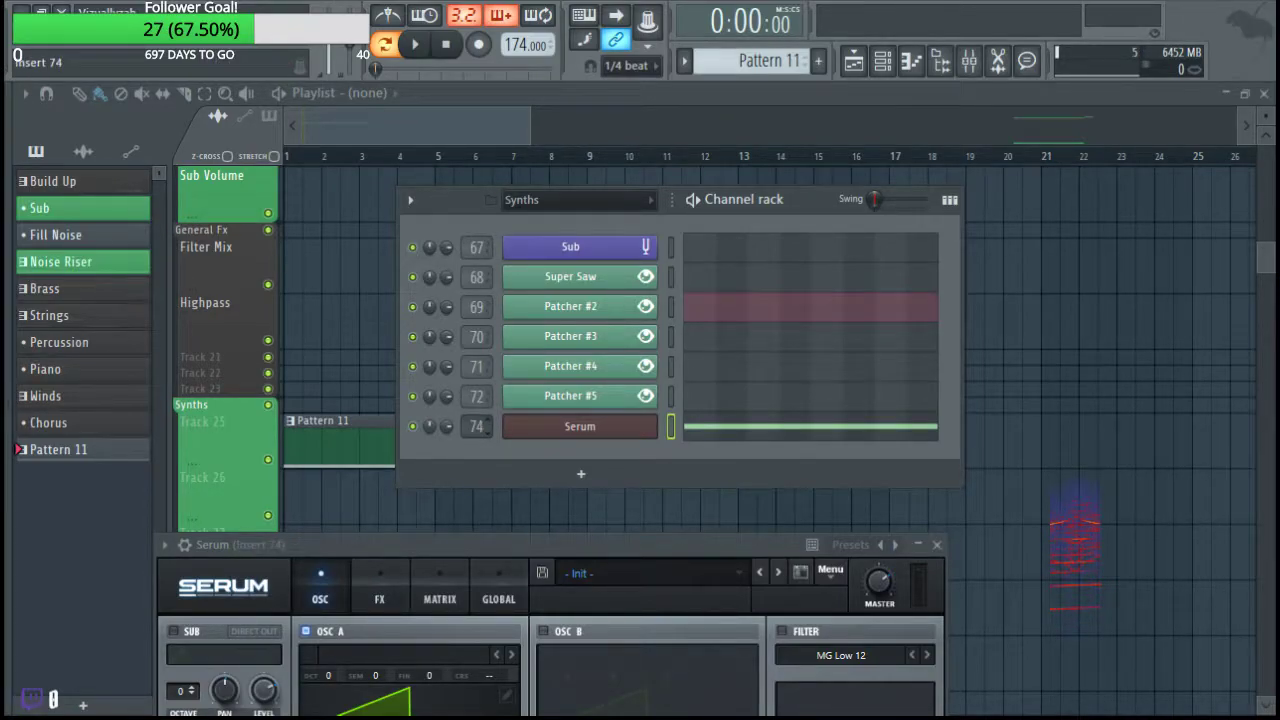
left_click_drag(462, 546, 493, 80)
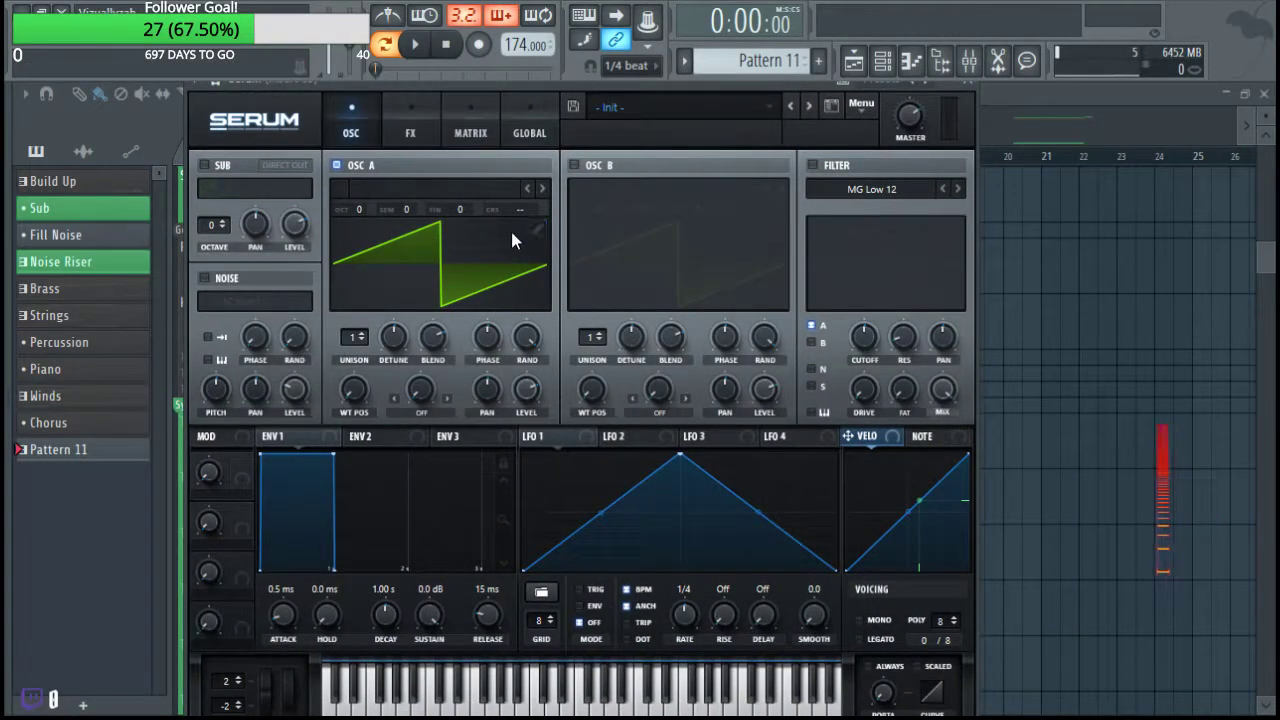
Leave oscillator B off and reshape LFO 1 into a descending ramp.
left_click(574, 164)
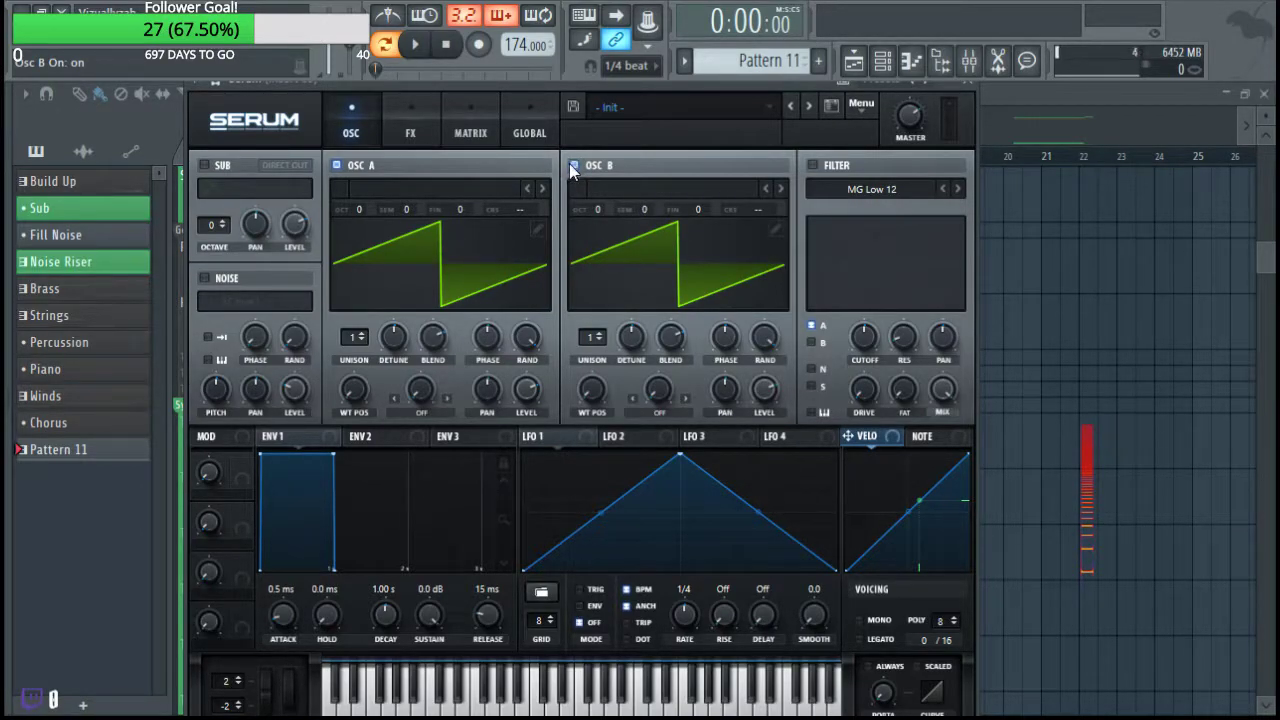
left_click(570, 163)
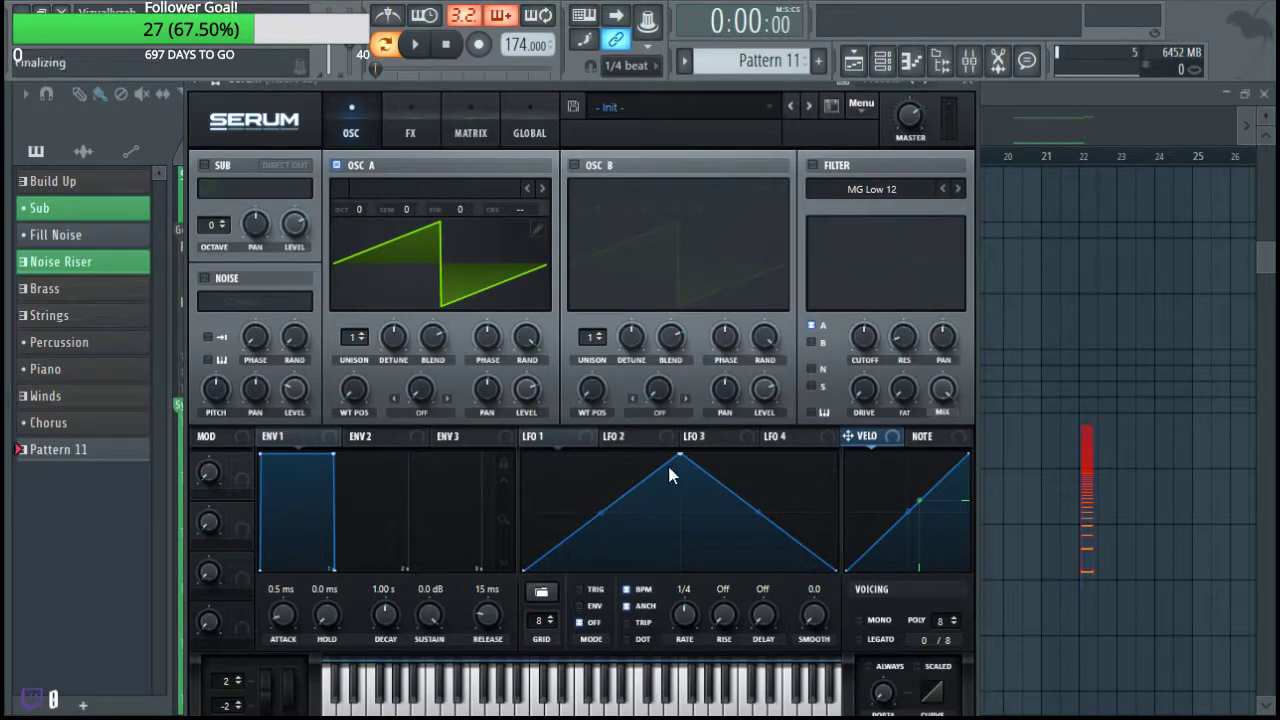
left_click_drag(679, 456, 516, 395)
Route LFO 1 to the global Mast.Tun destination in the modulation matrix with an amount of 8.
left_click(411, 130)
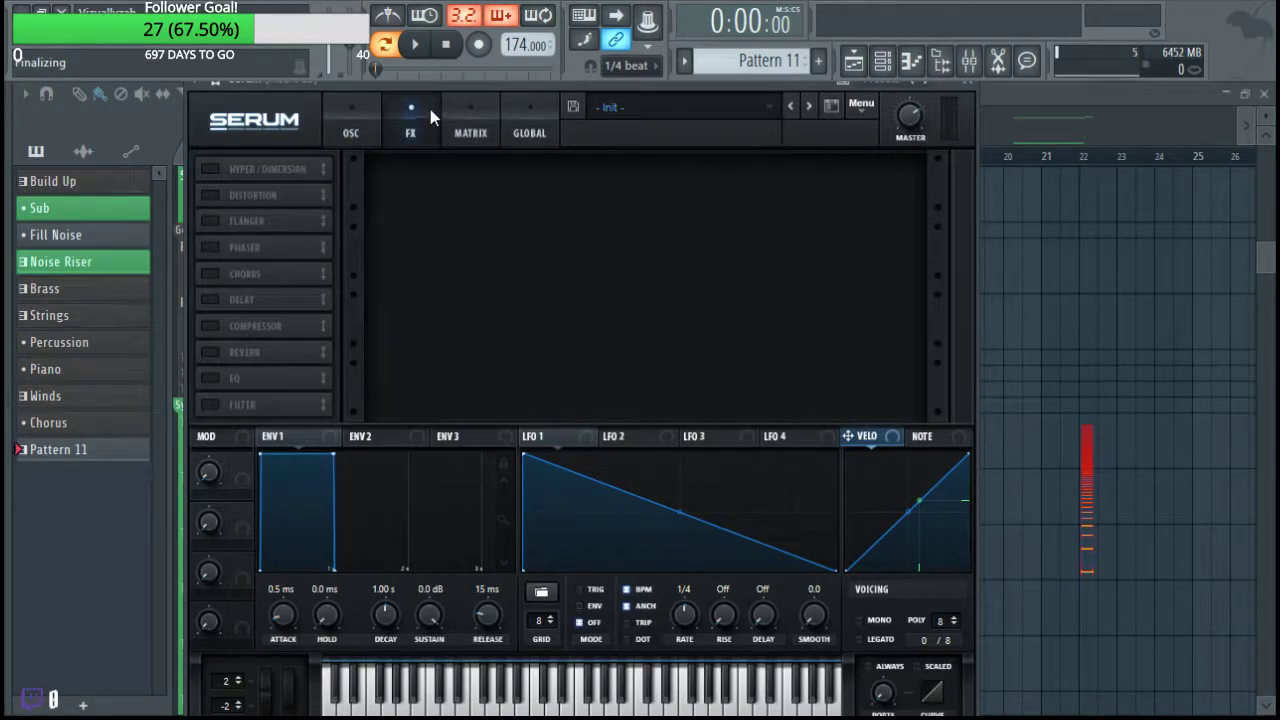
left_click(462, 128)
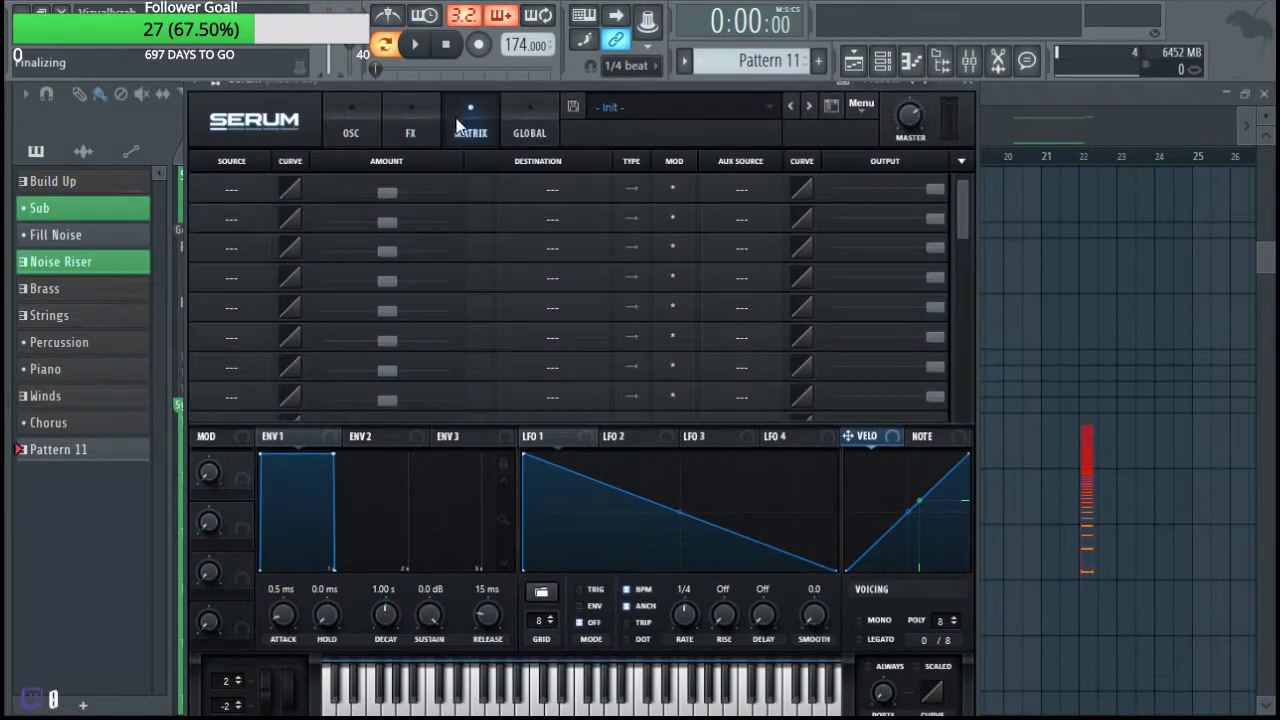
left_click(245, 186)
left_click(250, 176)
left_click(550, 188)
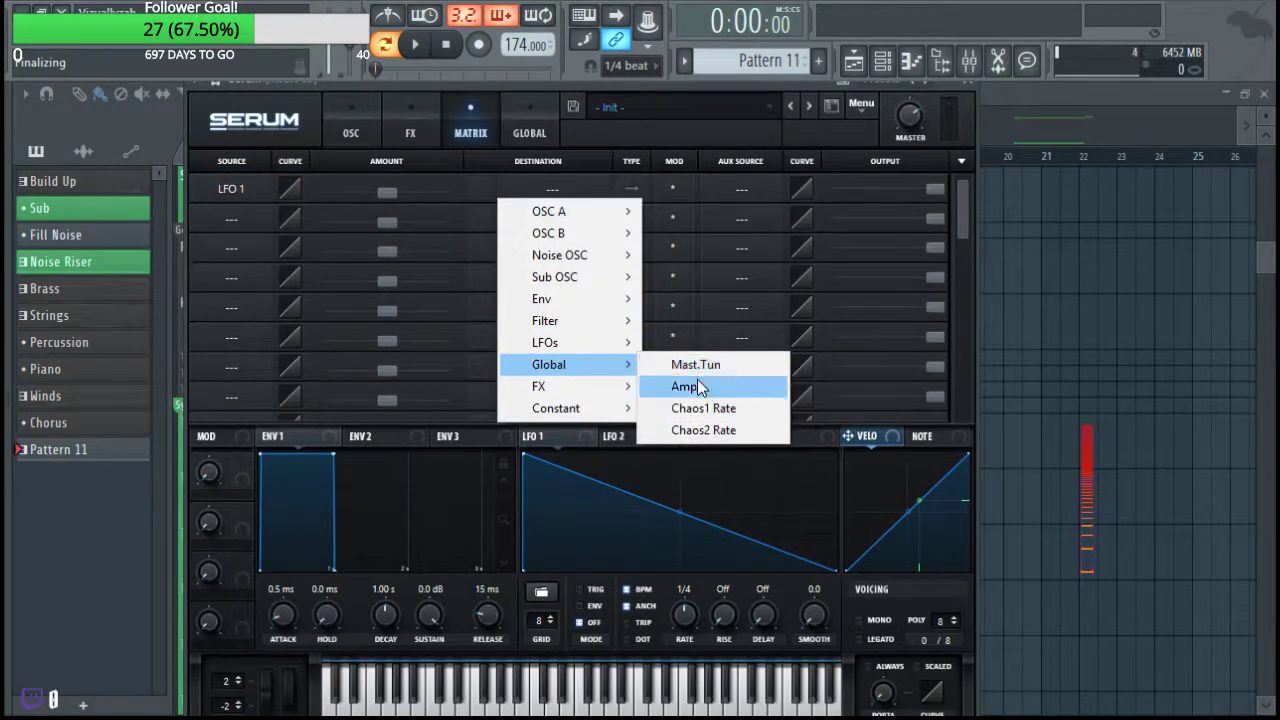
left_click(695, 364)
left_click_drag(393, 189, 400, 189)
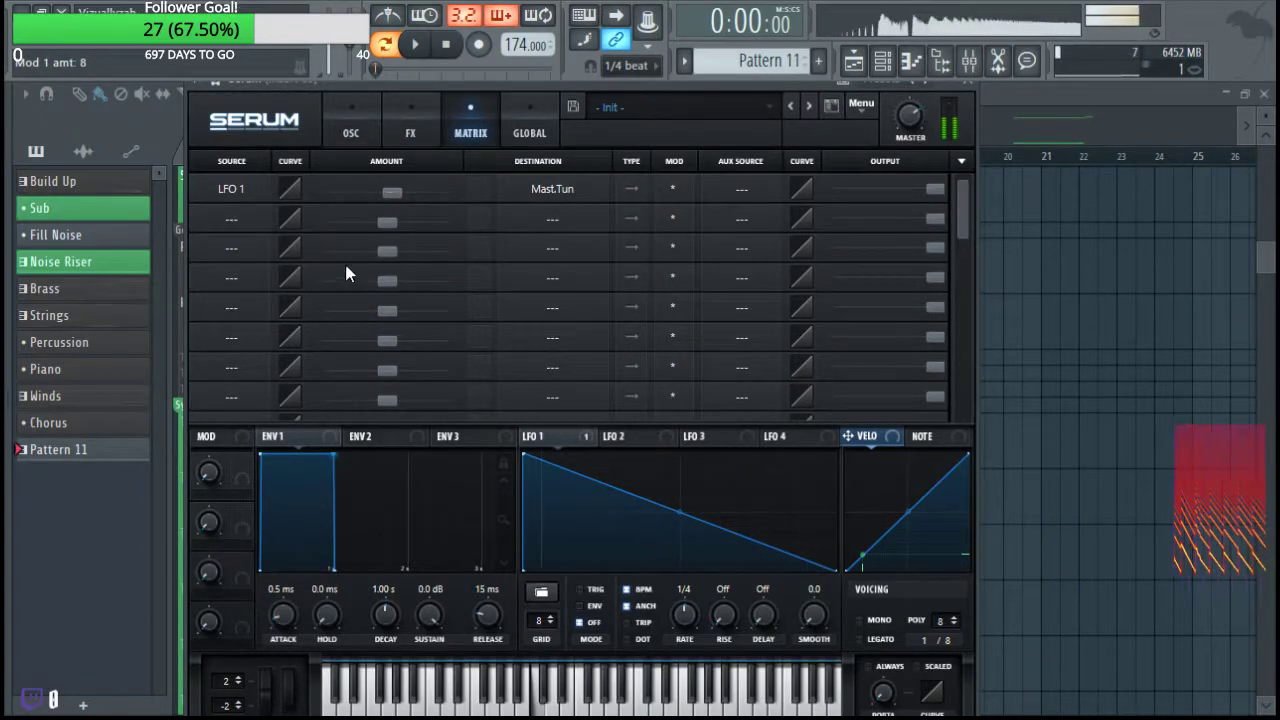
Reshape LFO 2 into a rising ramp and set its rate to 8 bar.
left_click(610, 439)
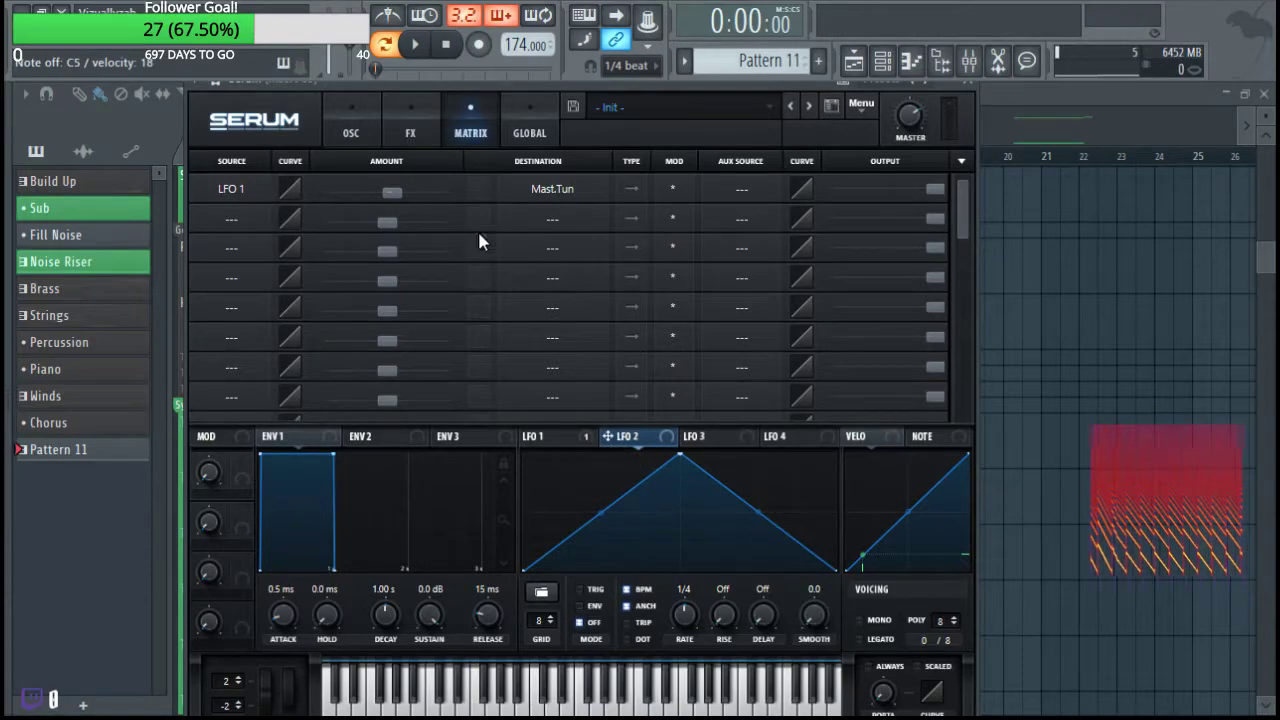
left_click_drag(678, 457, 837, 455)
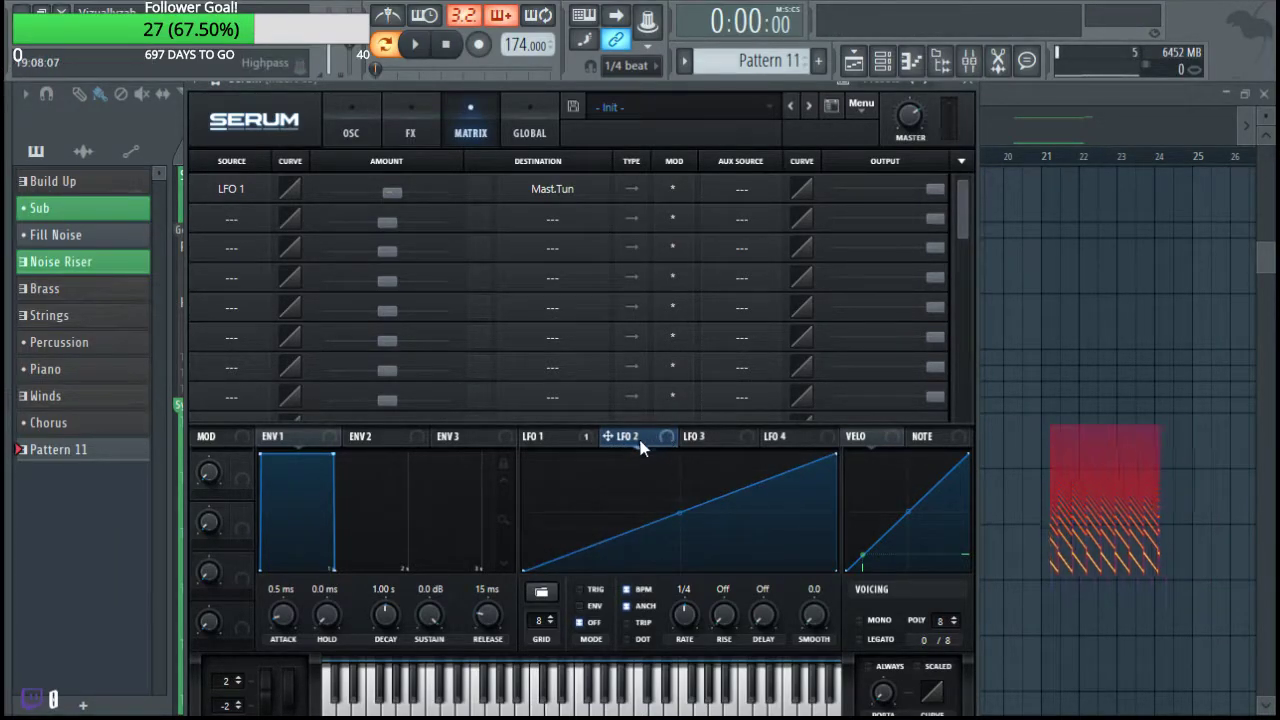
left_click_drag(684, 614, 669, 660)
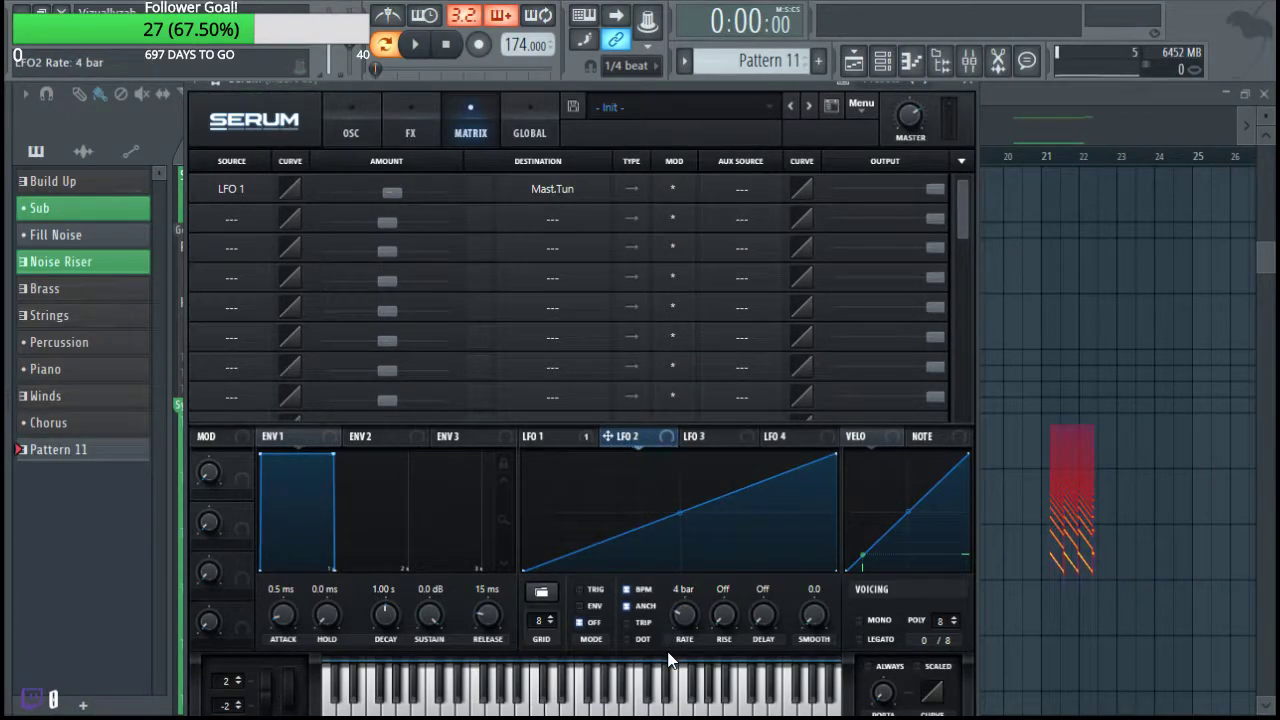
Route LFO 2 to Mast.Tun in the second matrix row with a moderate positive amount.
left_click(252, 228)
left_click(252, 202)
left_click(533, 228)
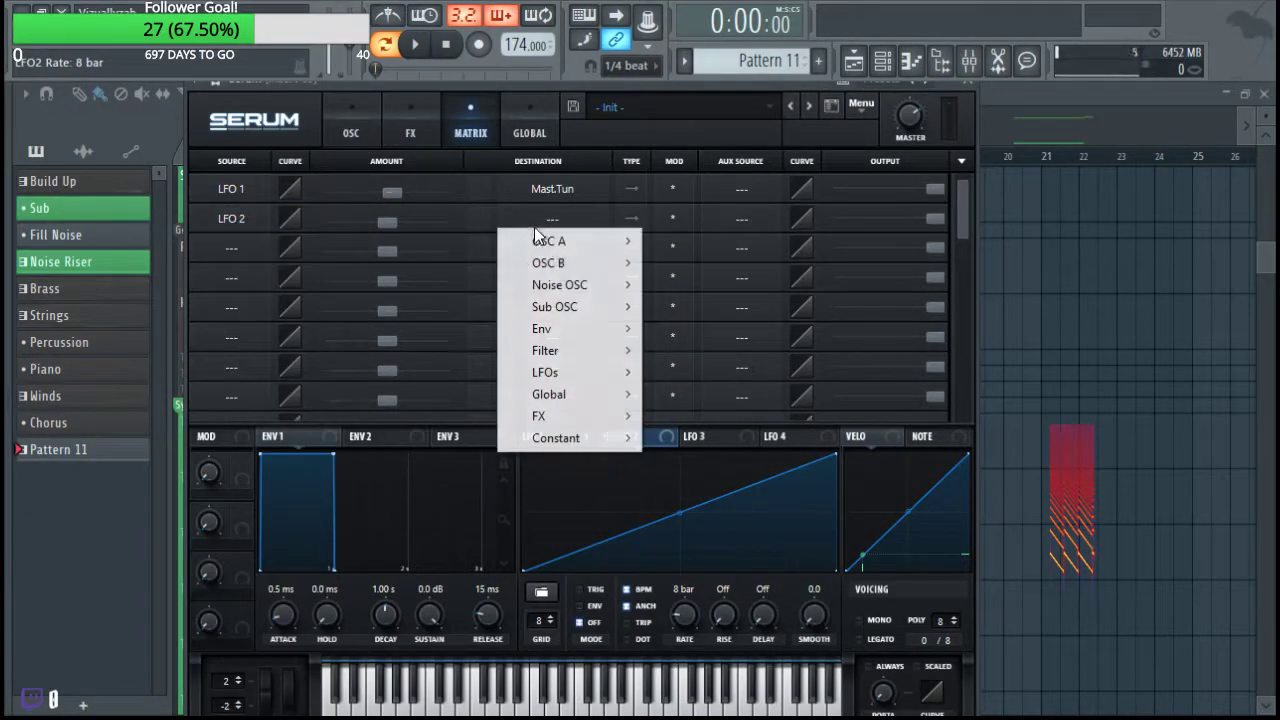
mouse_move(566, 394)
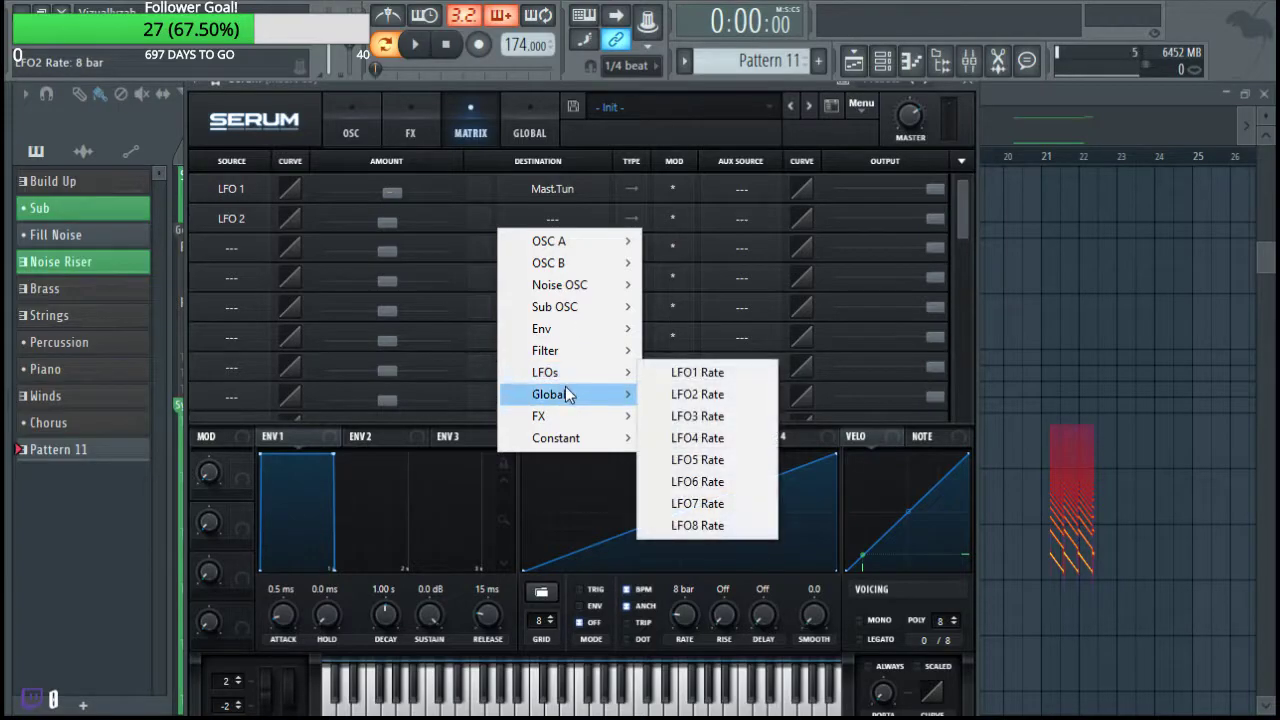
left_click(680, 394)
left_click_drag(382, 220, 414, 218)
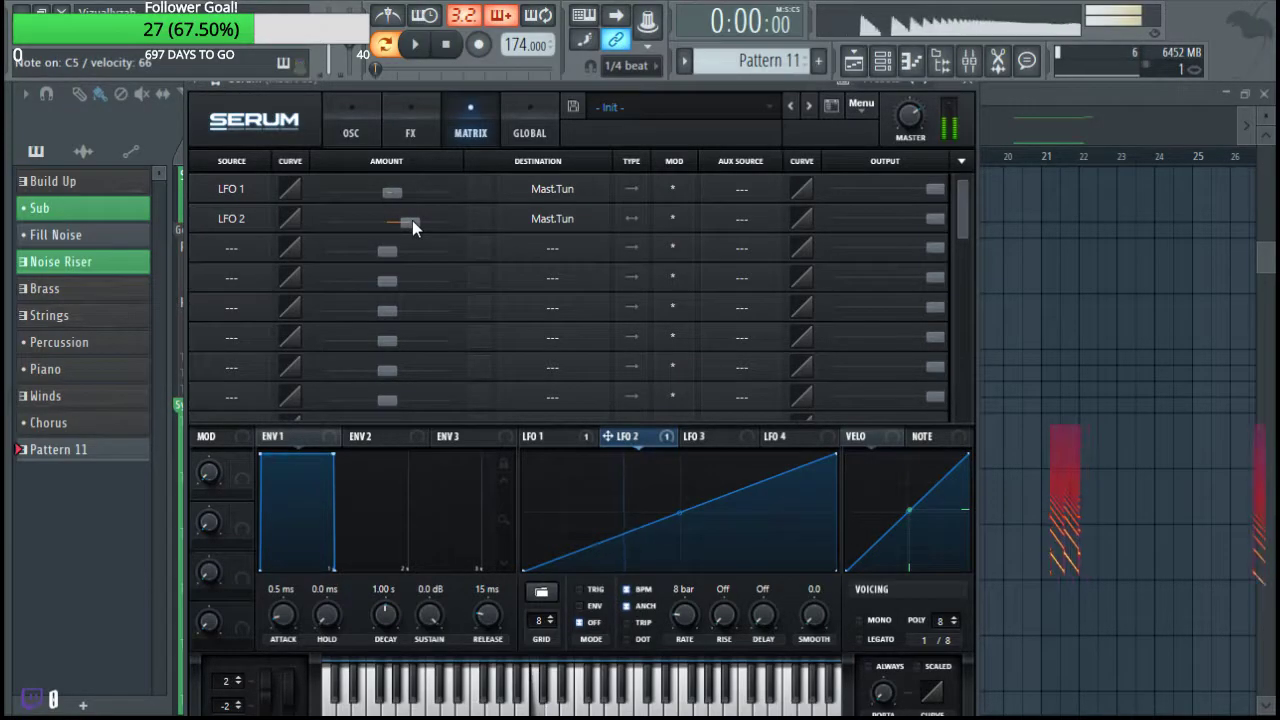
Set LFO 2 to ENV mode and LFO 1 to TRIG mode.
left_click(594, 607)
left_click(558, 437)
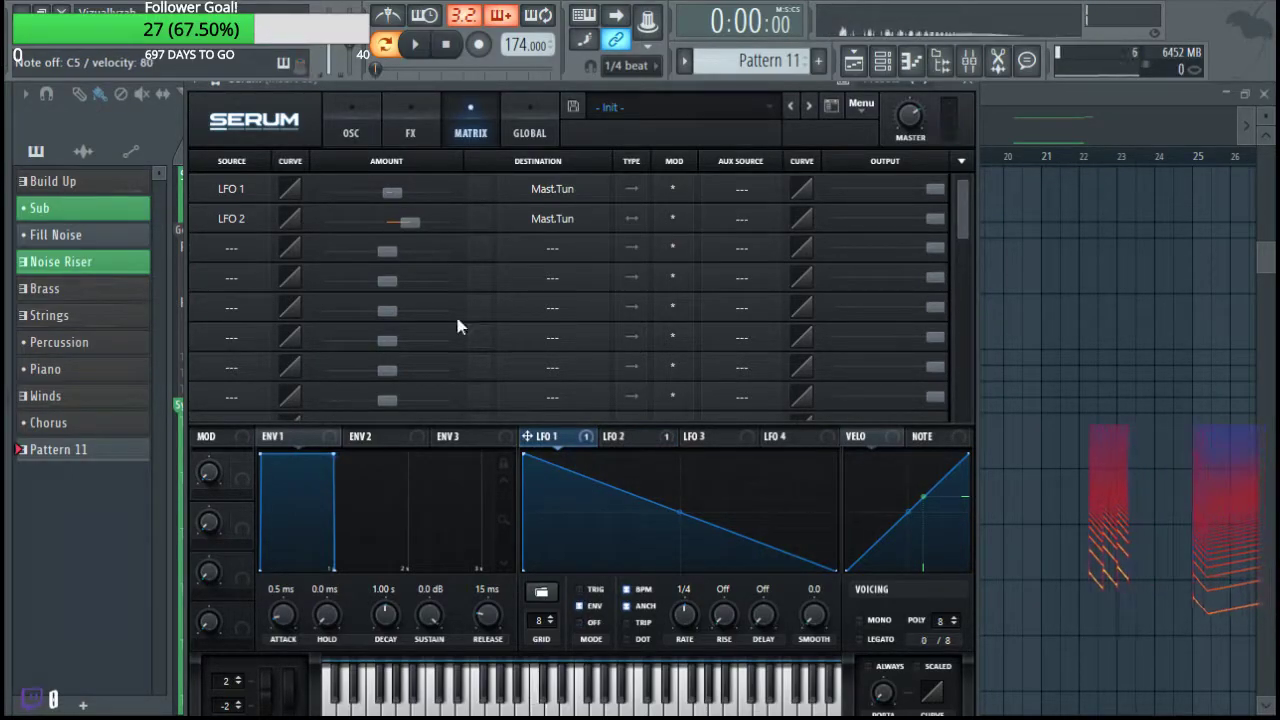
left_click(592, 589)
Load the user wavetable Basic Shapes Morph into oscillator A and adjust its wavetable position to a triangle shape.
left_click(363, 118)
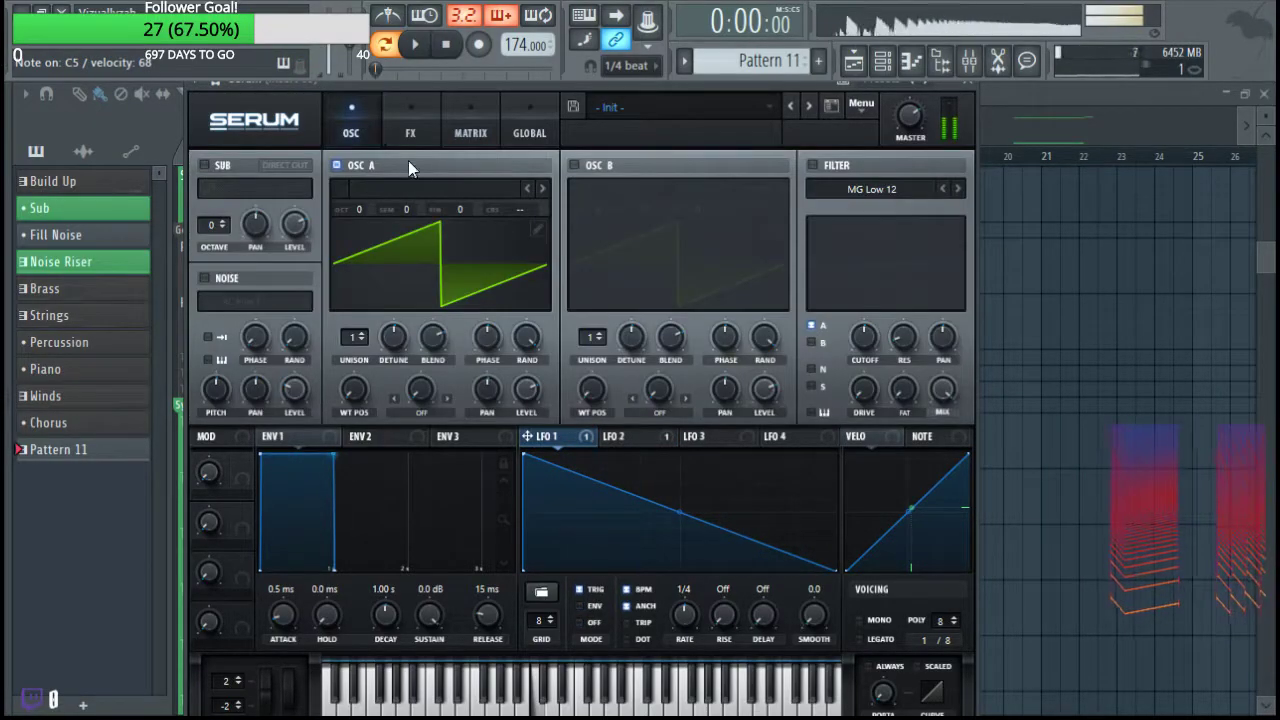
left_click(528, 228)
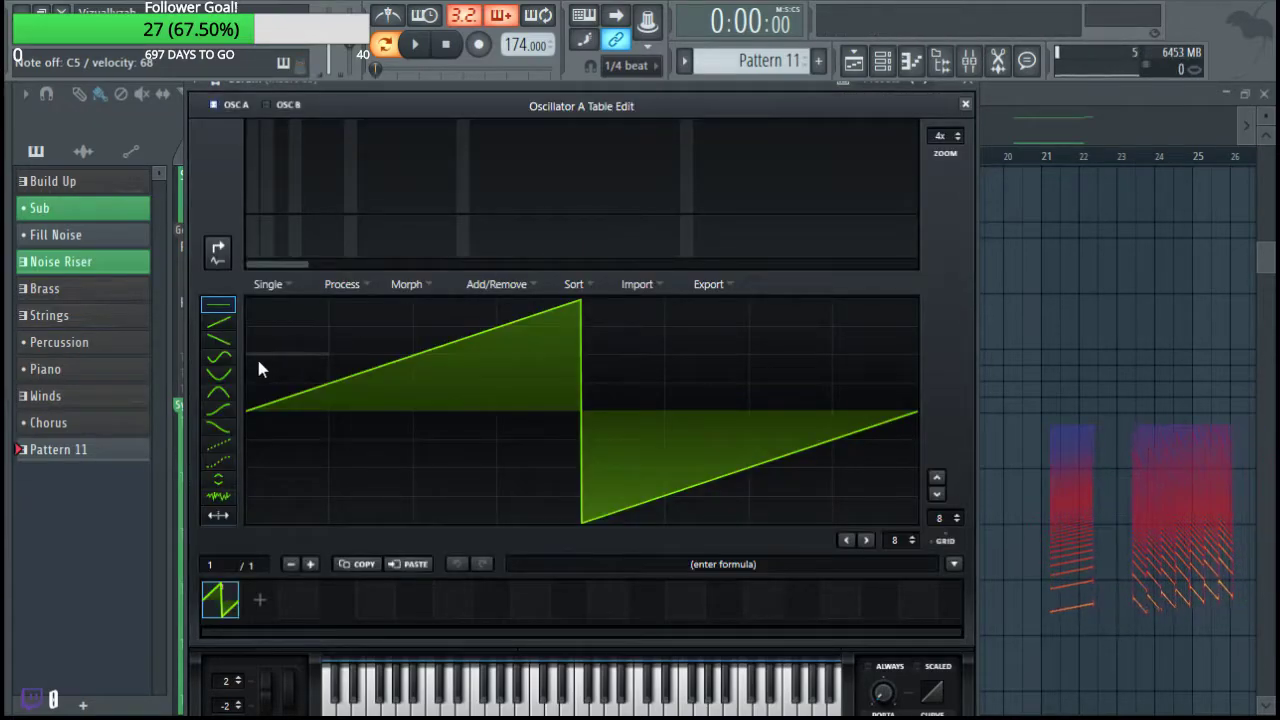
left_click(963, 104)
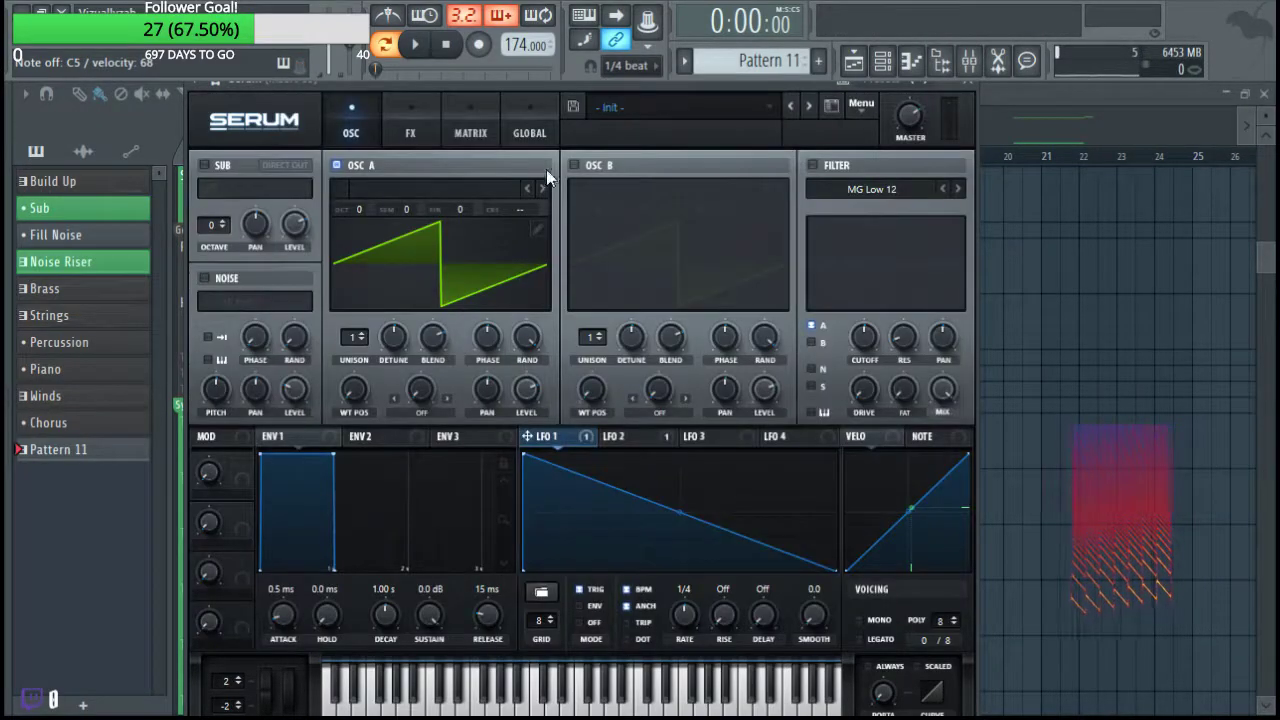
left_click(417, 192)
mouse_move(457, 326)
mouse_move(575, 320)
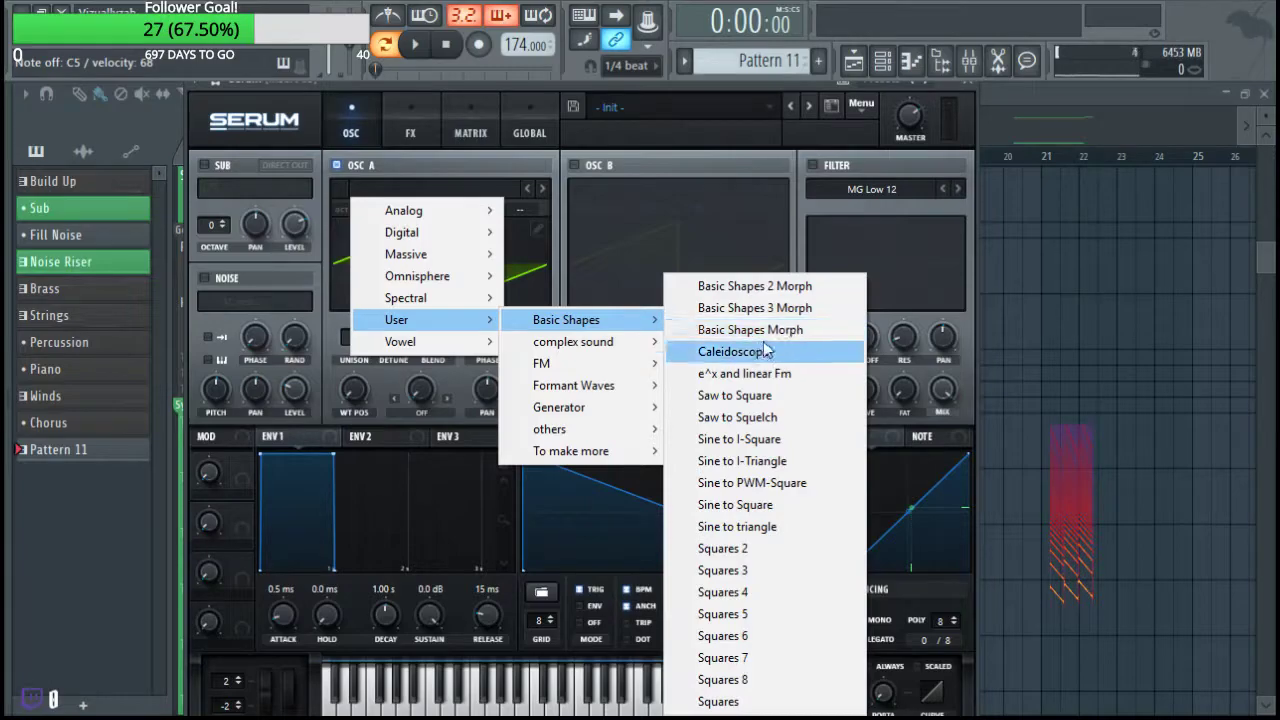
left_click(720, 331)
left_click_drag(365, 400, 369, 341)
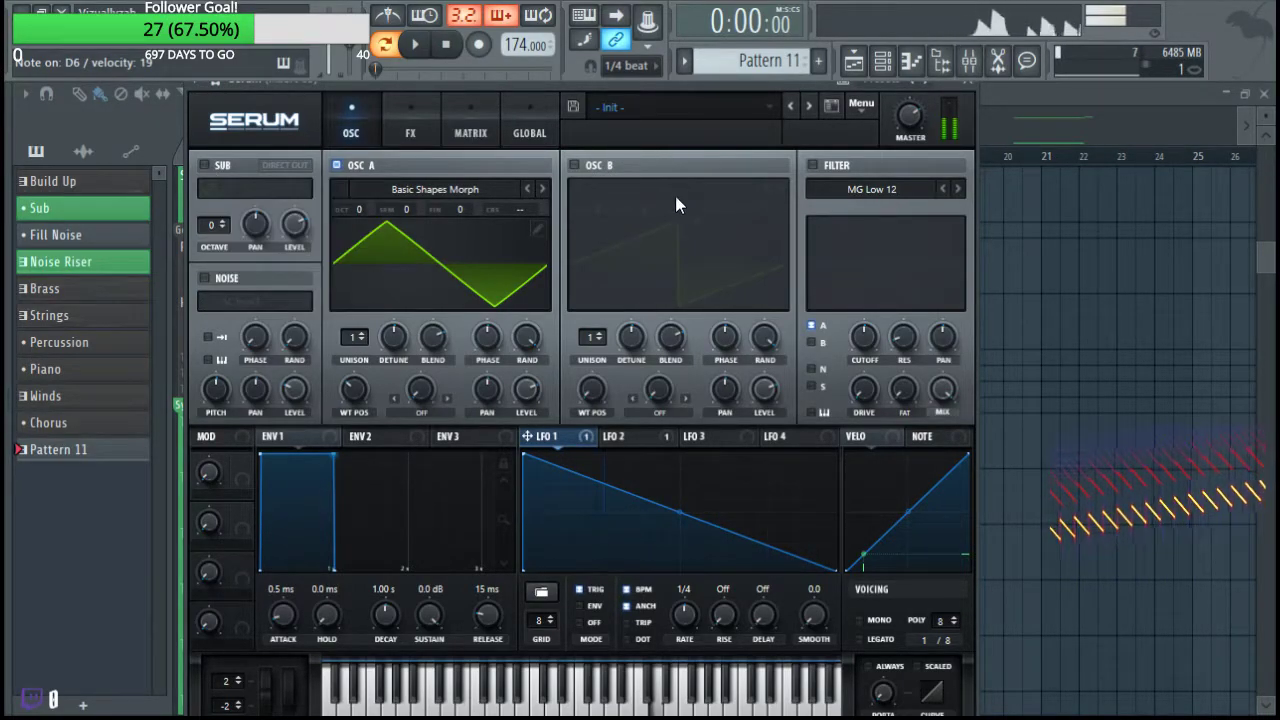
Enable Hyper/Dimension with both mixes at 100% and a multiband compressor, placing the compressor directly after Hyper/Dimension.
left_click(616, 436)
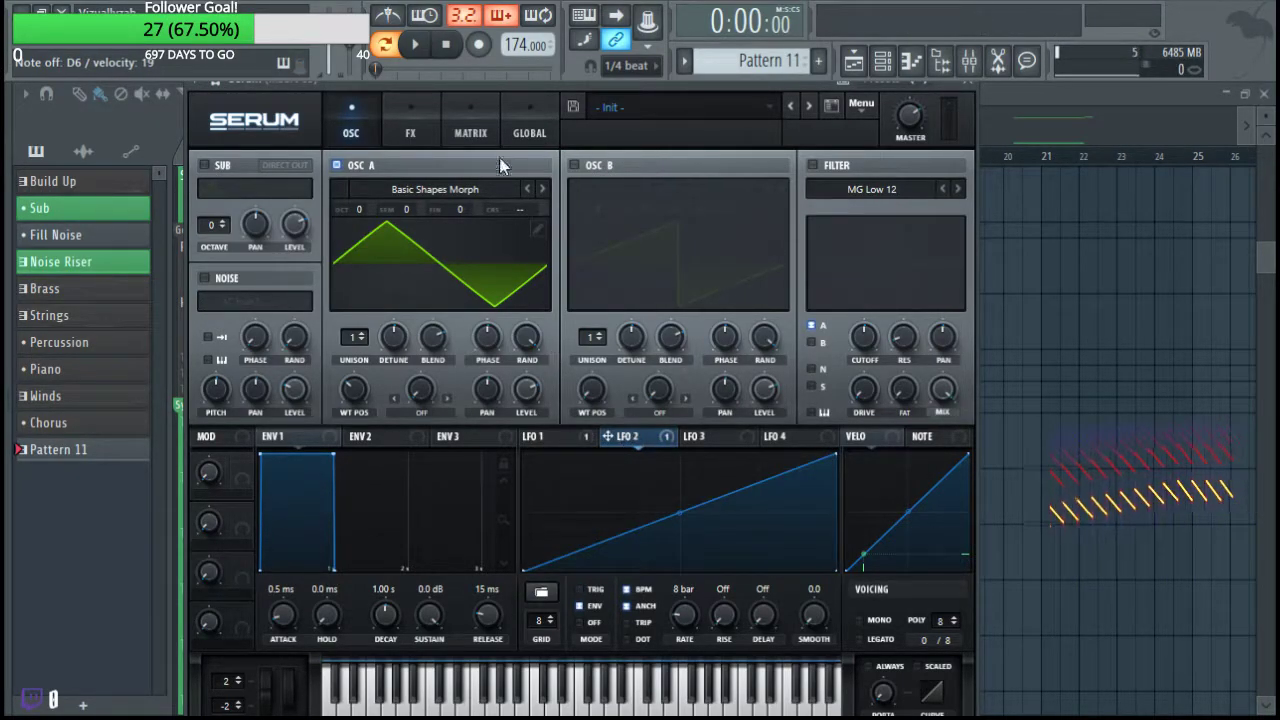
left_click(410, 128)
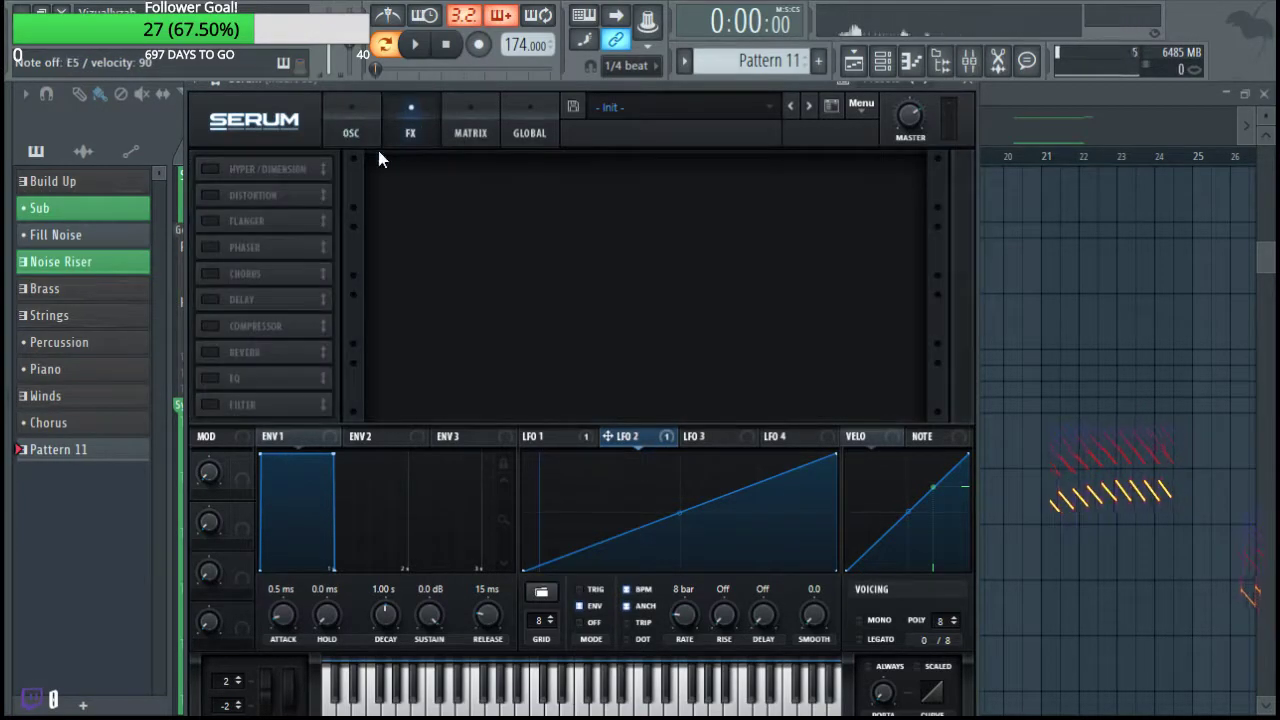
left_click(212, 170)
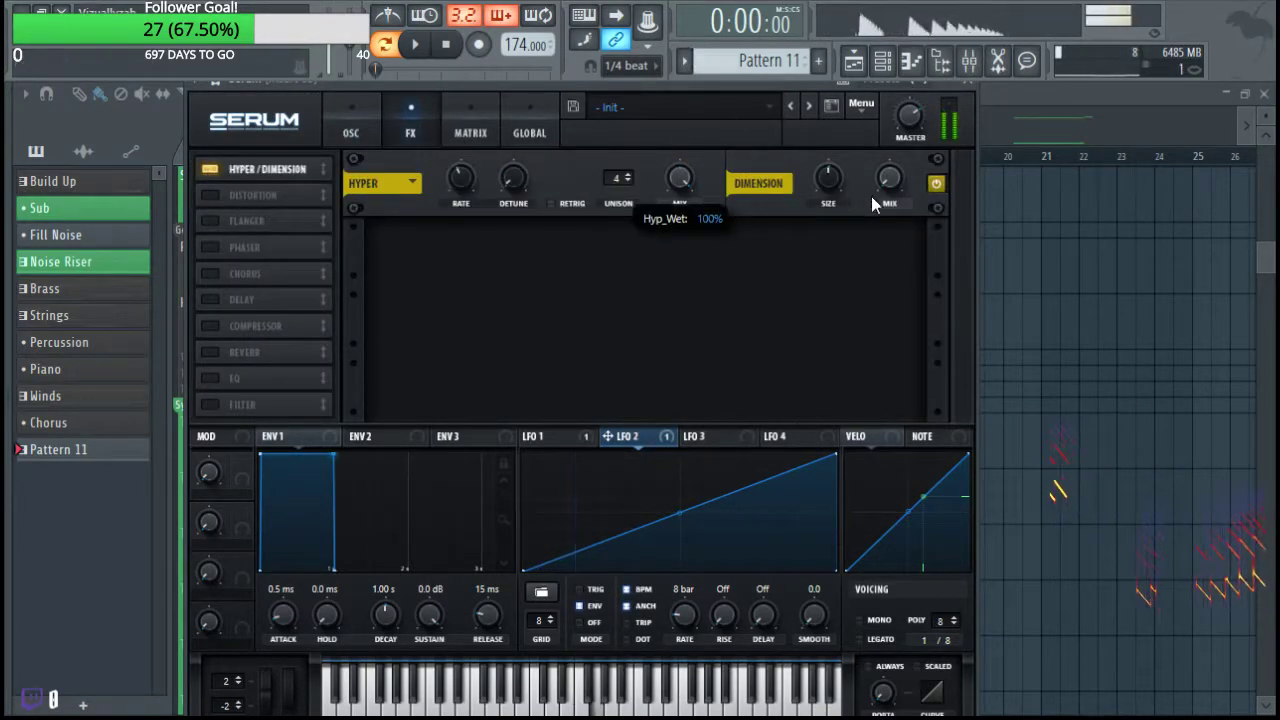
left_click(210, 326)
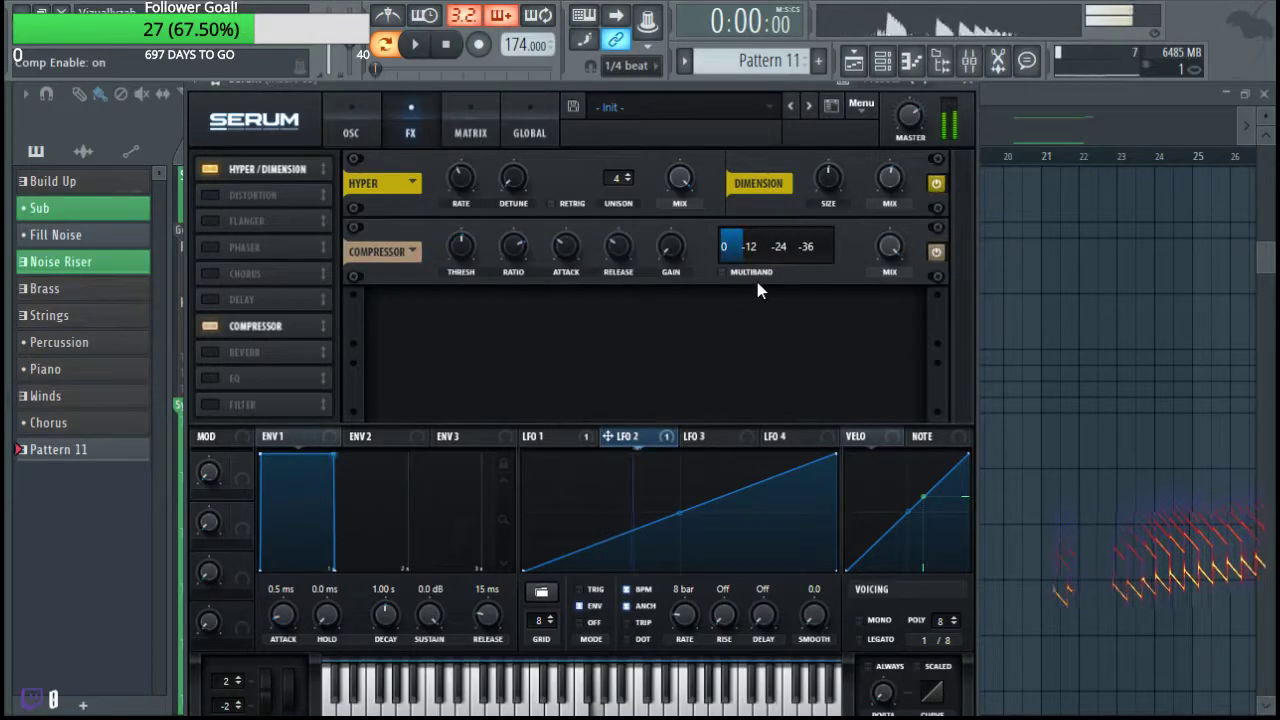
left_click(723, 271)
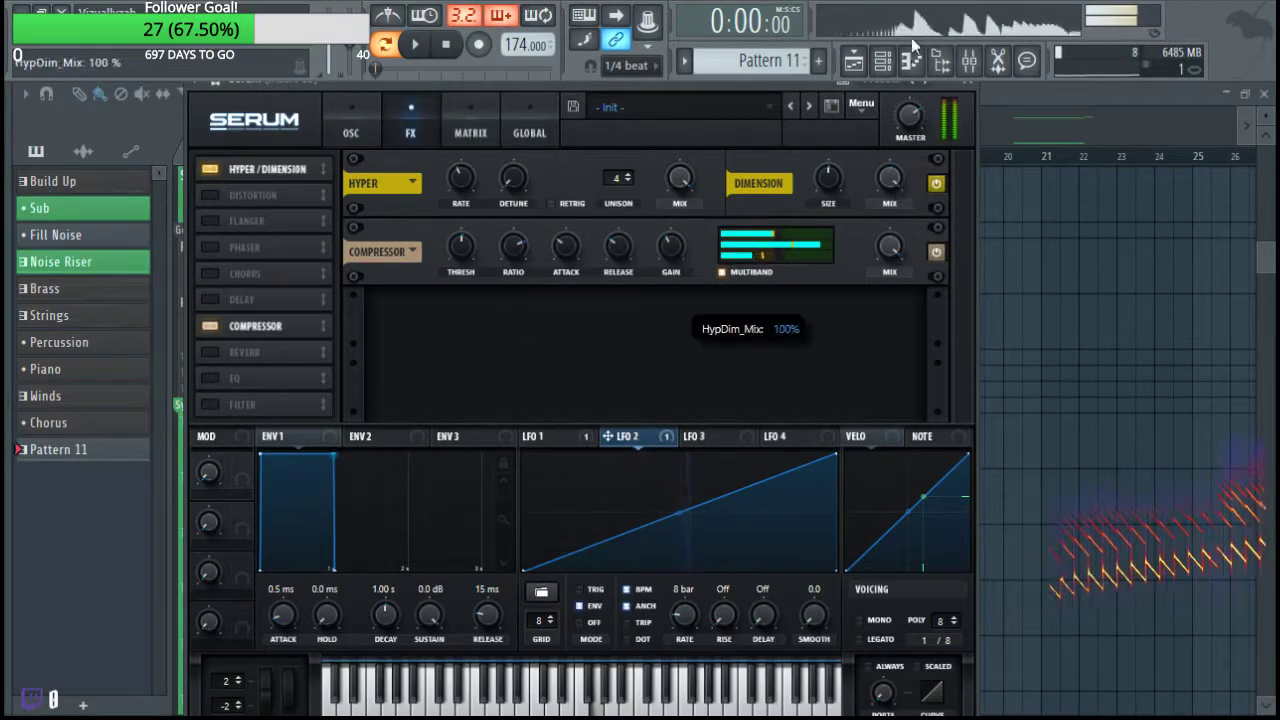
left_click_drag(250, 328, 257, 183)
Enable Hall reverb with low cut at 100%, lowered spin and LFO 2 modulating its mix, and place it after the compressor.
left_click(212, 351)
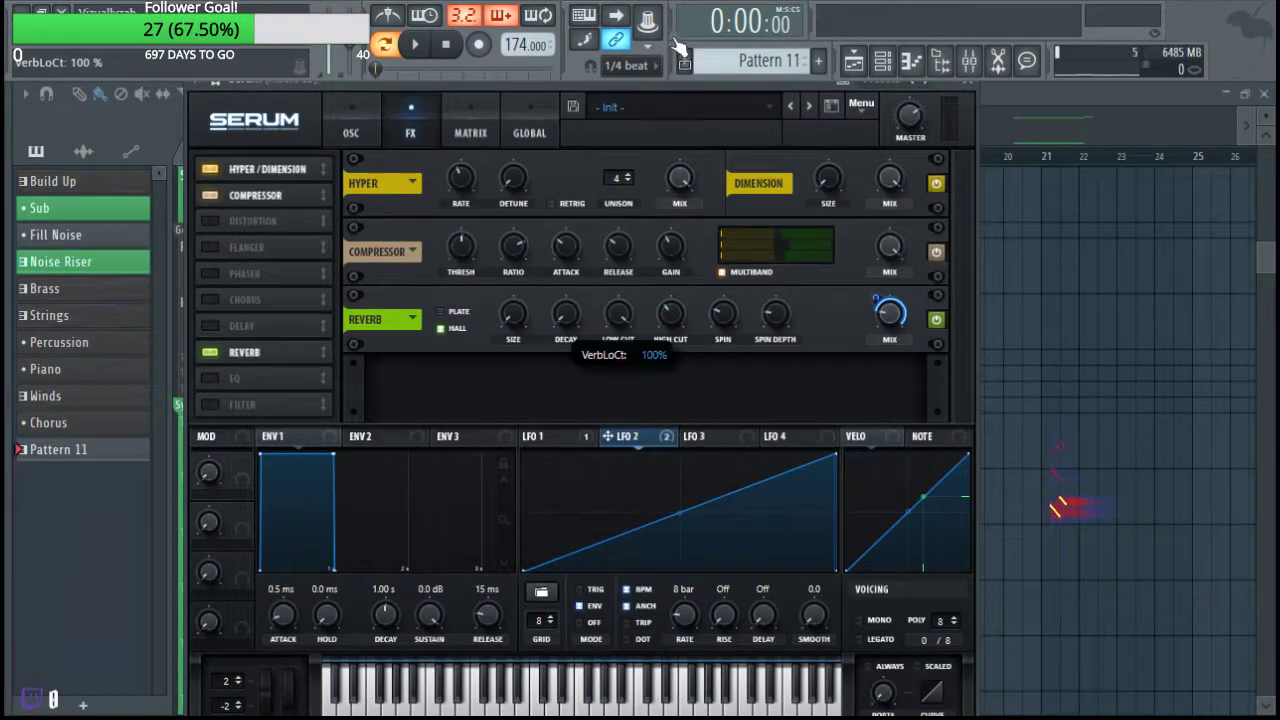
left_click_drag(727, 316, 714, 468)
left_click_drag(274, 355, 234, 233)
Enable Tube distortion after the reverb and raise its drive, leaving the filter effect off.
left_click(210, 247)
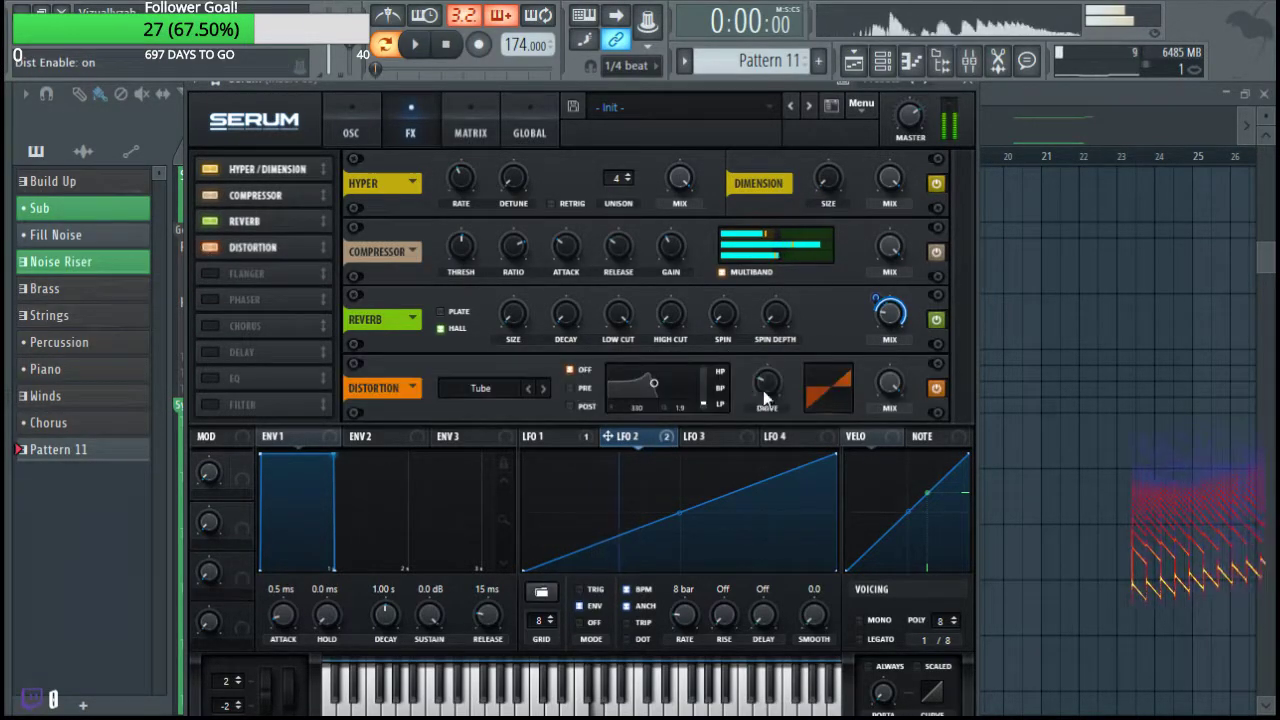
left_click(212, 403)
left_click(213, 403)
Enable the EQ with a low-cut first band, modulate its frequency with LFO 2, and place it directly after the distortion.
left_click(214, 378)
scroll(928, 282, "down", 2)
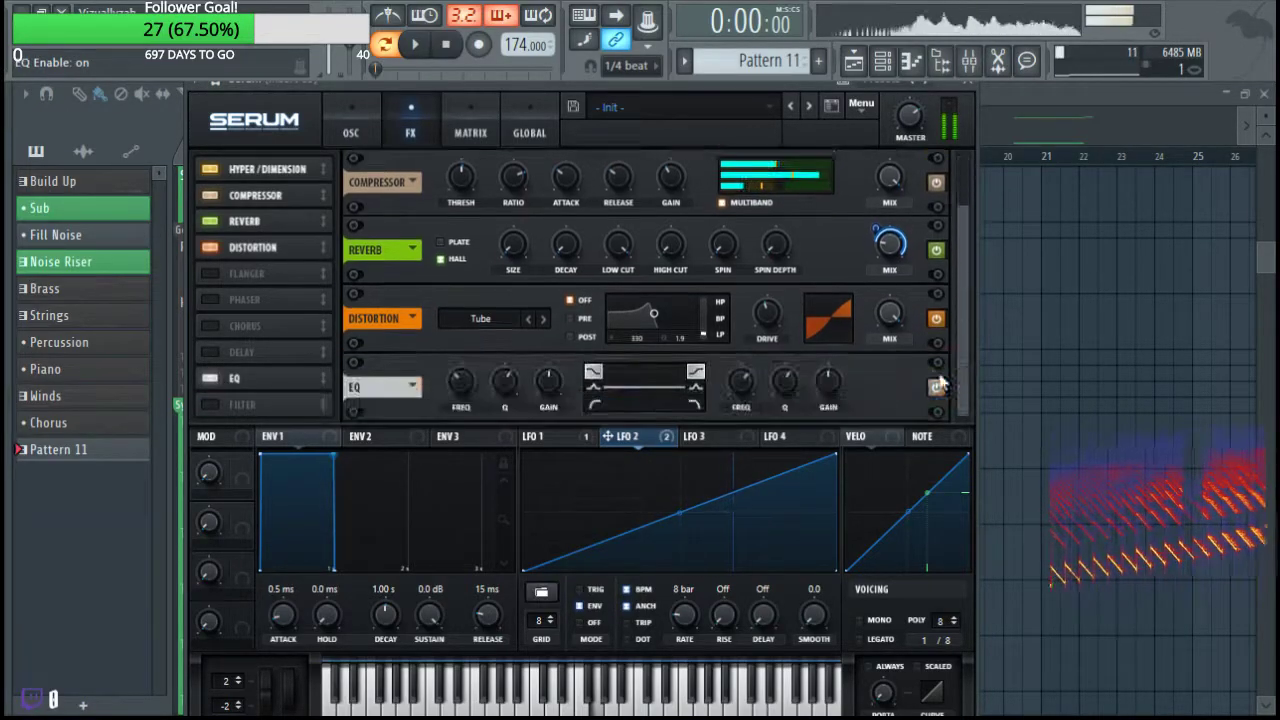
left_click_drag(508, 382, 538, 423)
left_click_drag(631, 435, 554, 430)
left_click_drag(465, 393, 461, 392)
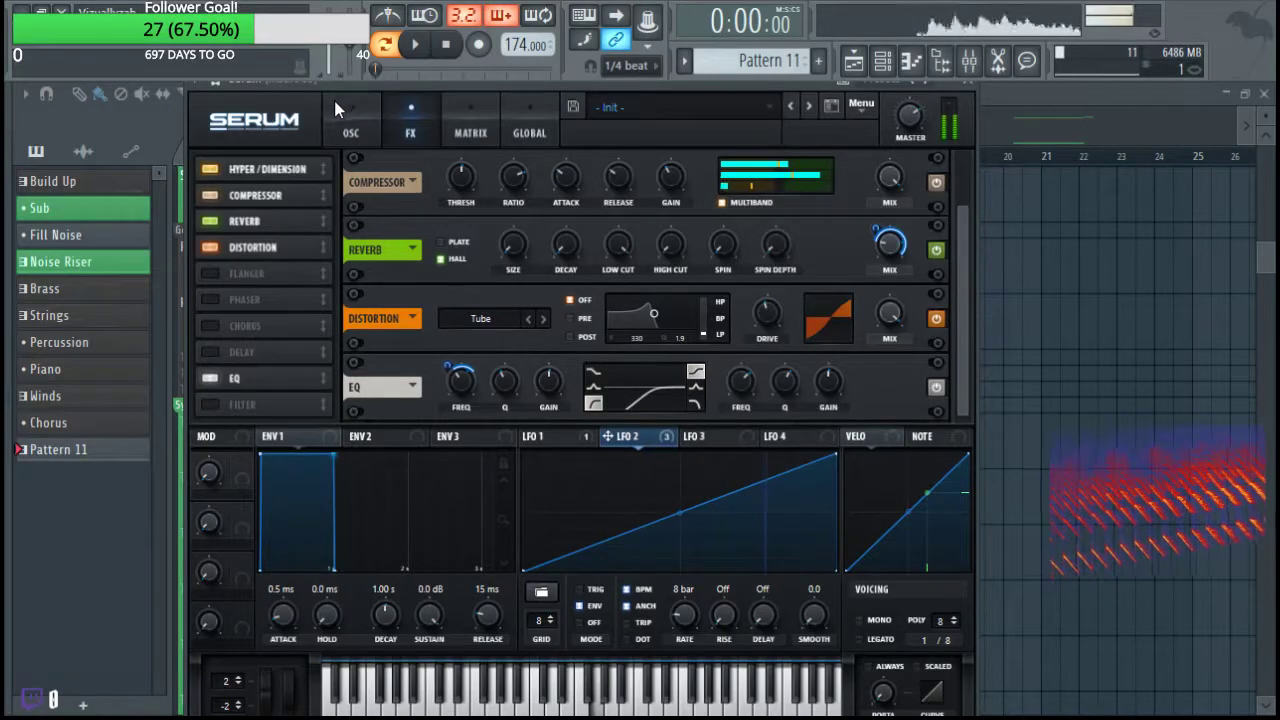
left_click_drag(278, 365, 266, 262)
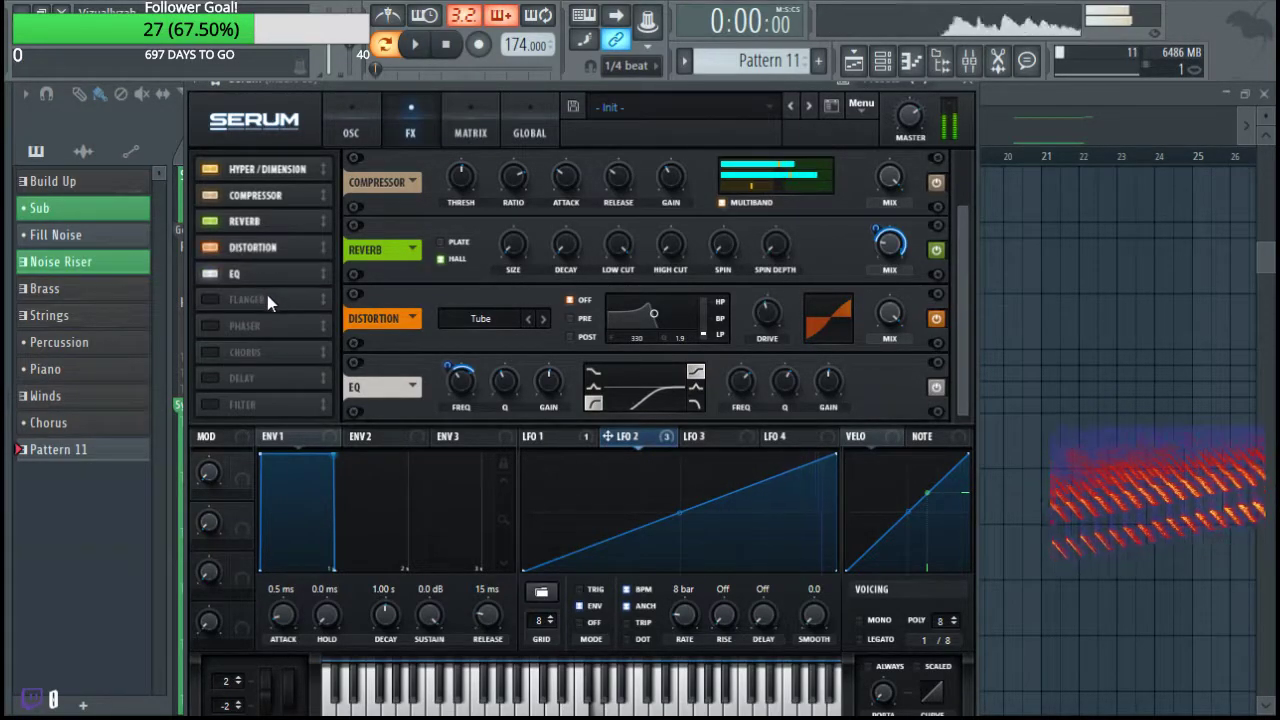
Set LFO 3's rate to 8 bar and pull its triangle peak down to flatten the shape to zero.
left_click(530, 438)
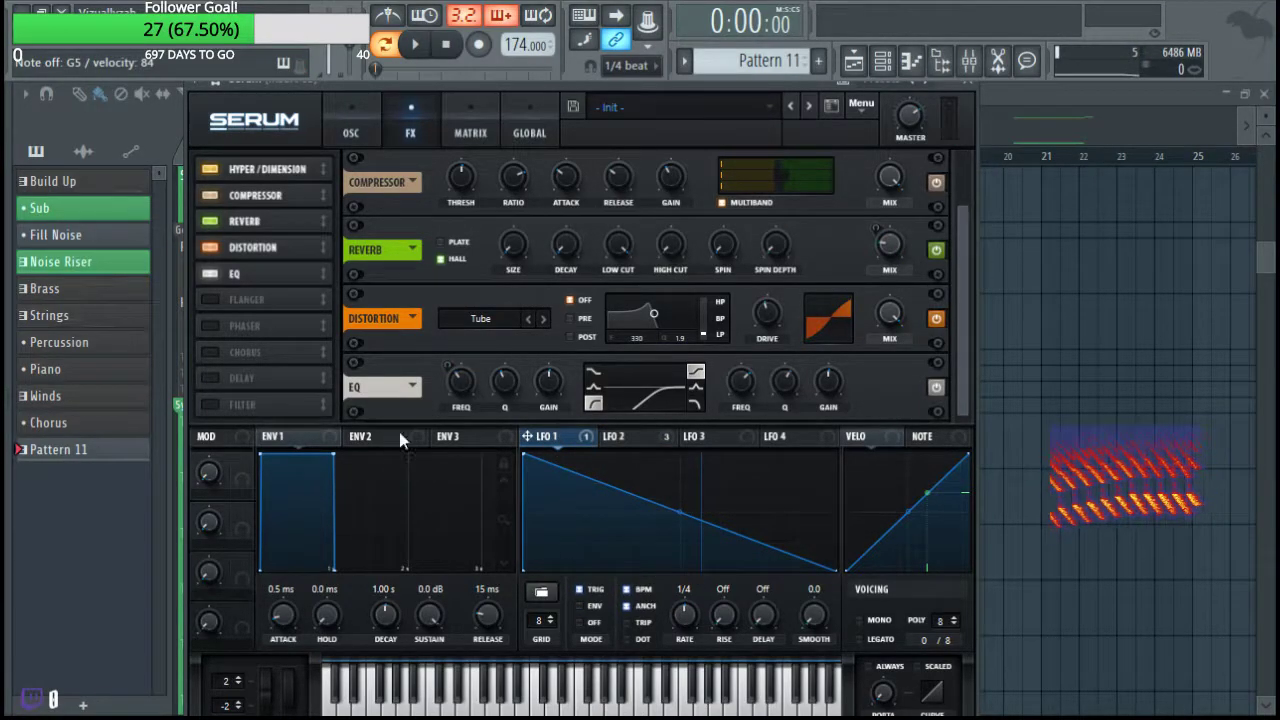
left_click(628, 442)
left_click(722, 443)
left_click(638, 440)
left_click(718, 440)
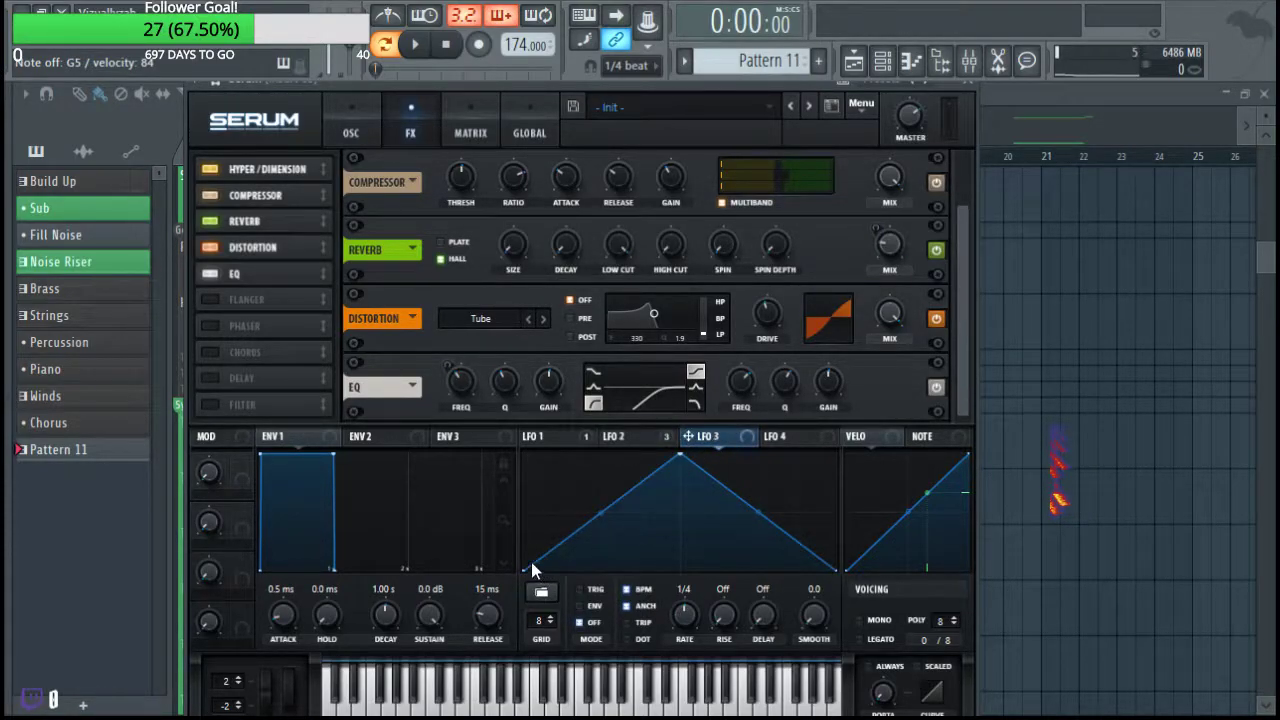
left_click_drag(684, 614, 672, 652)
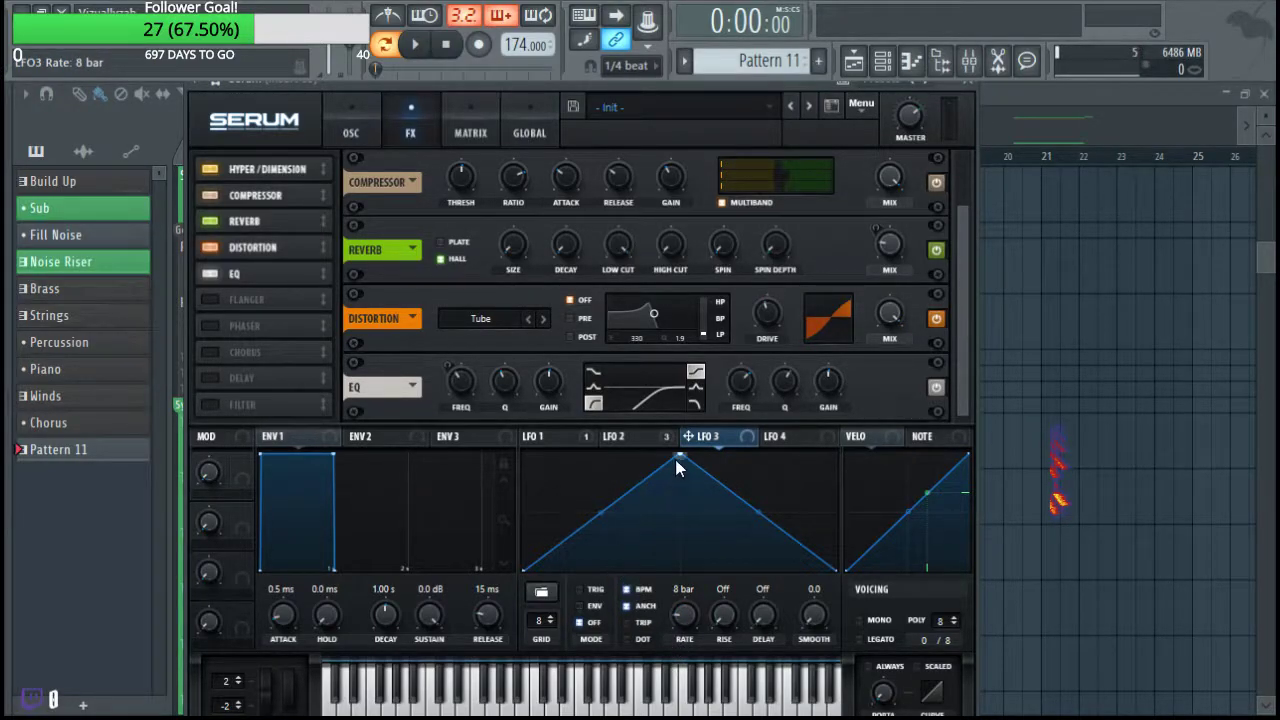
left_click_drag(675, 460, 651, 632)
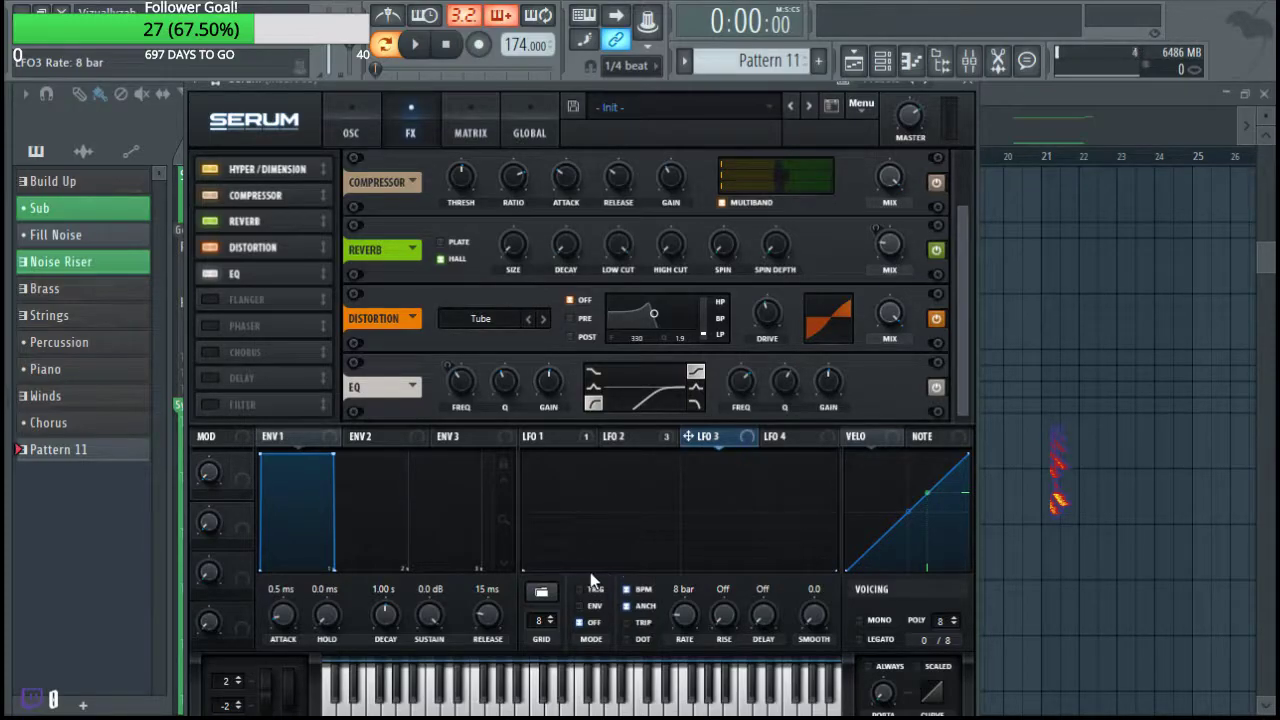
Draw an ascending staircase across LFO 3's grid, reaching maximum on the last division.
left_click(580, 555, "shift")
left_click(620, 545, "shift")
mouse_move(659, 538)
left_mouse_down()
mouse_move(723, 523)
mouse_move(734, 506)
mouse_move(790, 502)
left_mouse_up()
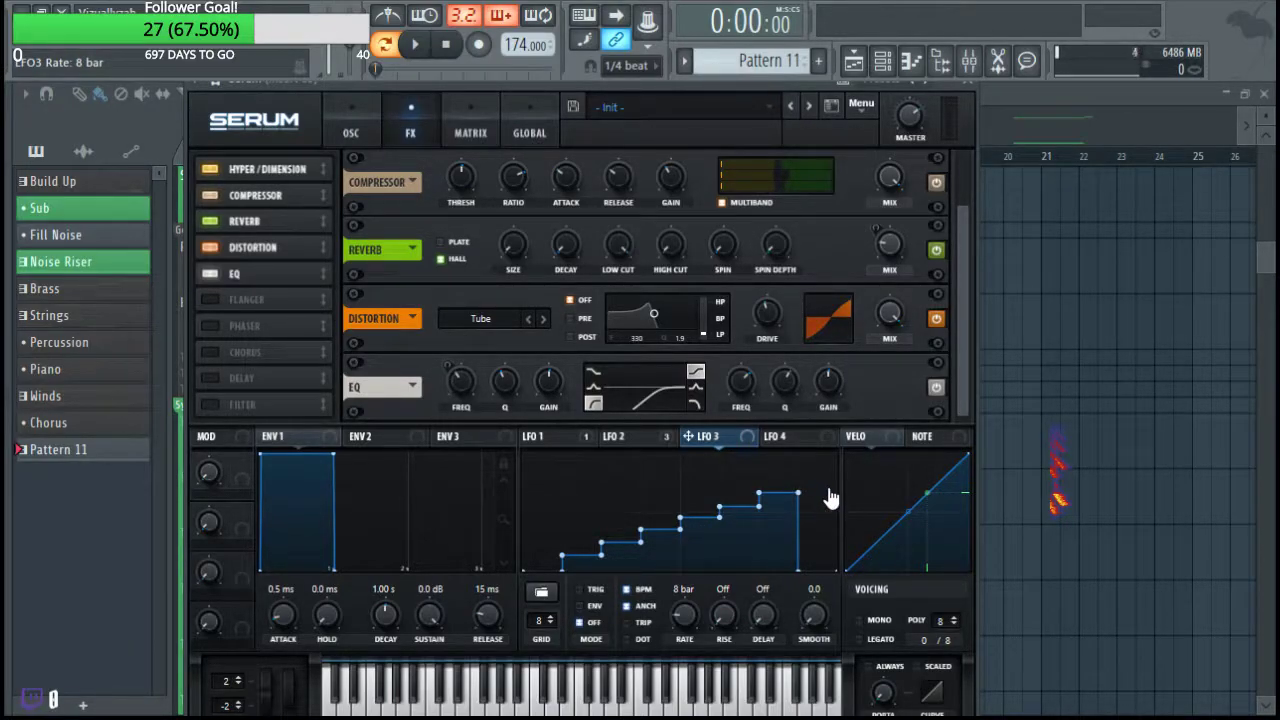
left_click_drag(812, 473, 815, 428)
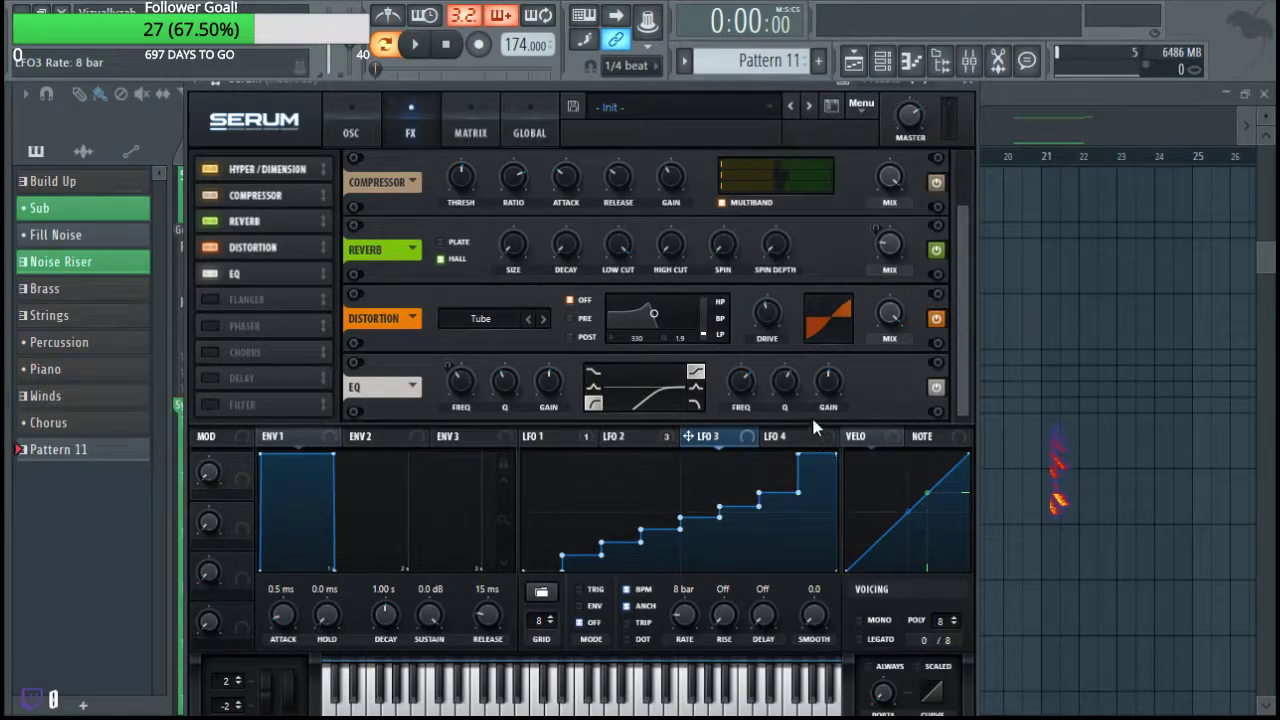
left_click_drag(785, 481, 686, 523)
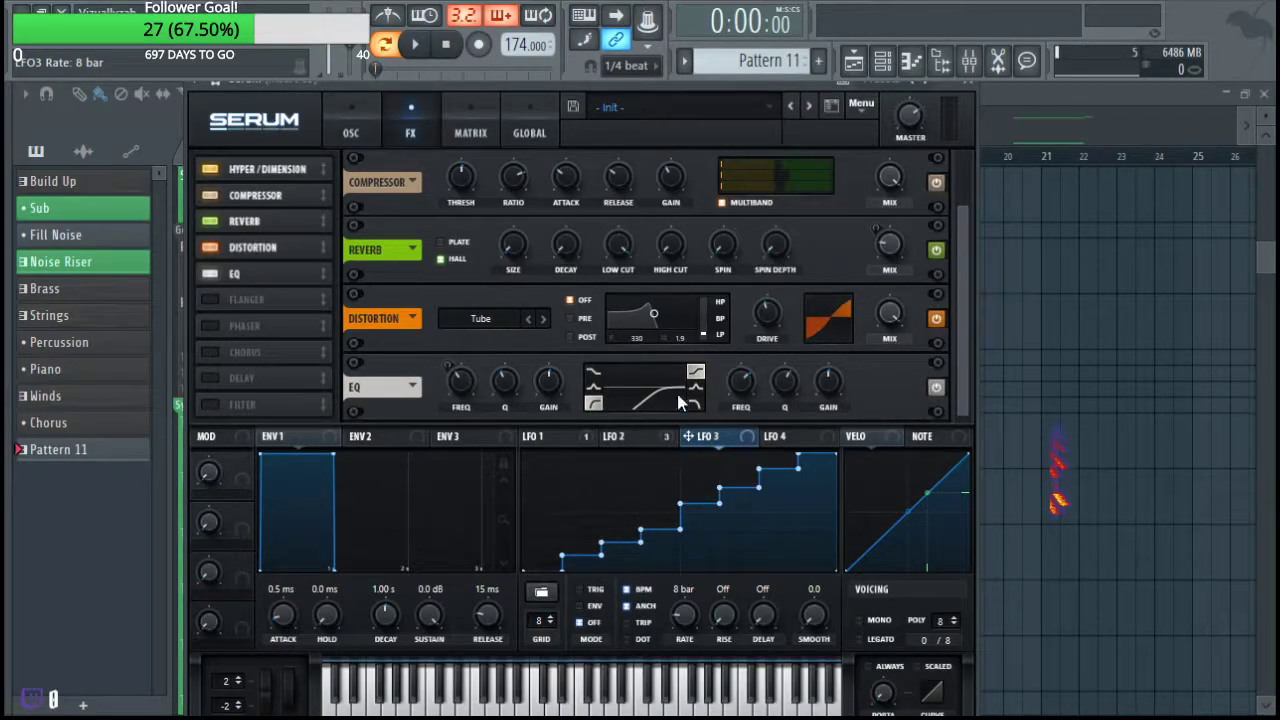
Add a modulation routing from LFO 3 to LFO 1 Rate with an amount of 30.
left_click(458, 104)
left_click(232, 305)
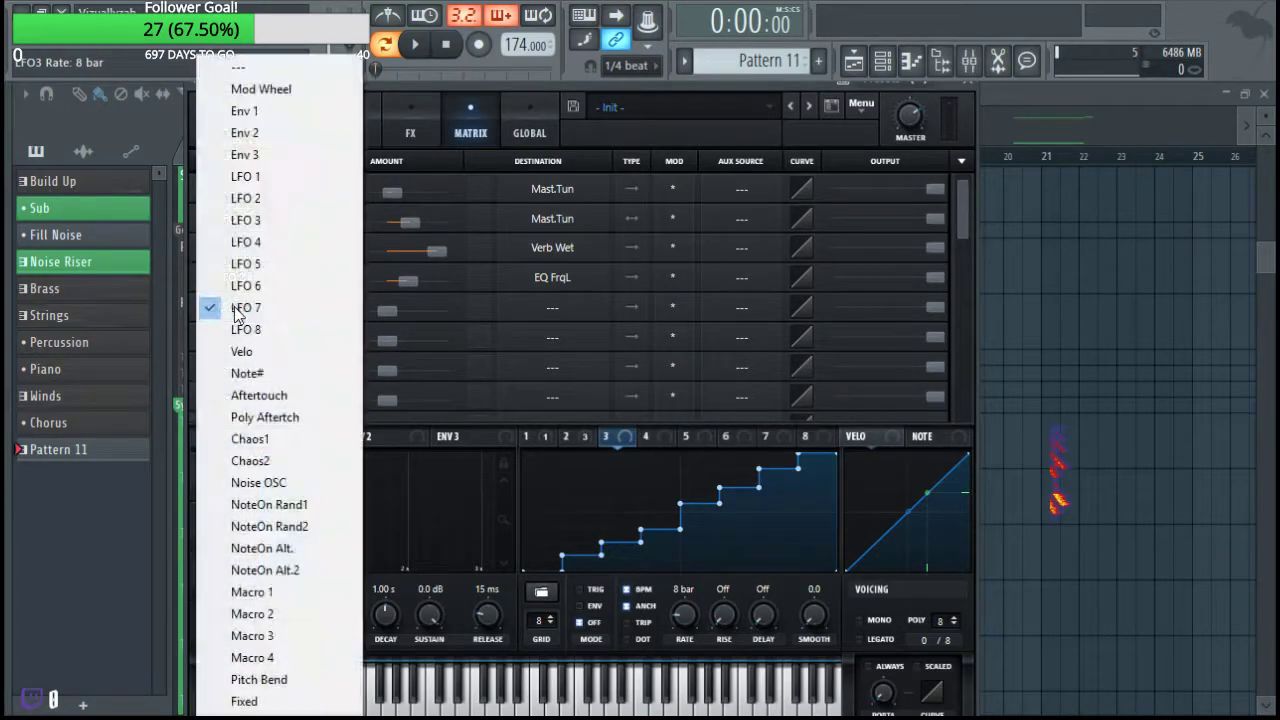
left_click(264, 220)
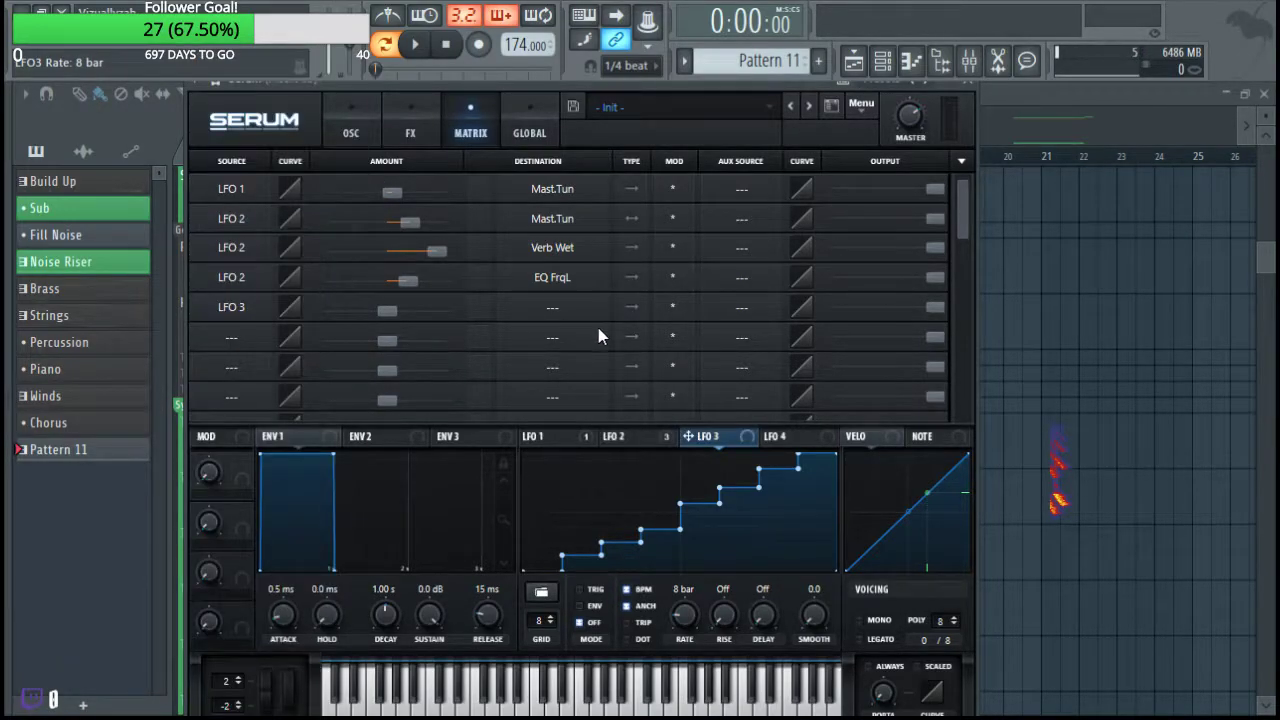
left_click(551, 310)
mouse_move(545, 457)
left_click(665, 457)
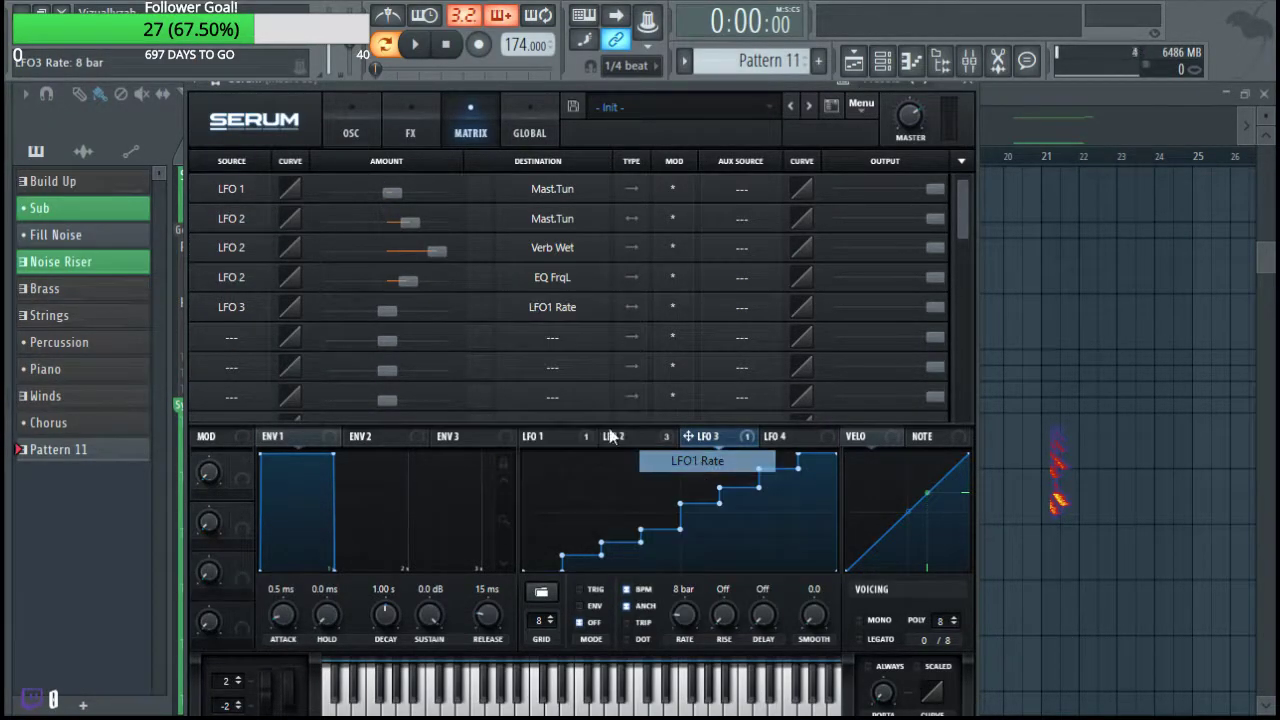
left_click_drag(386, 311, 403, 311)
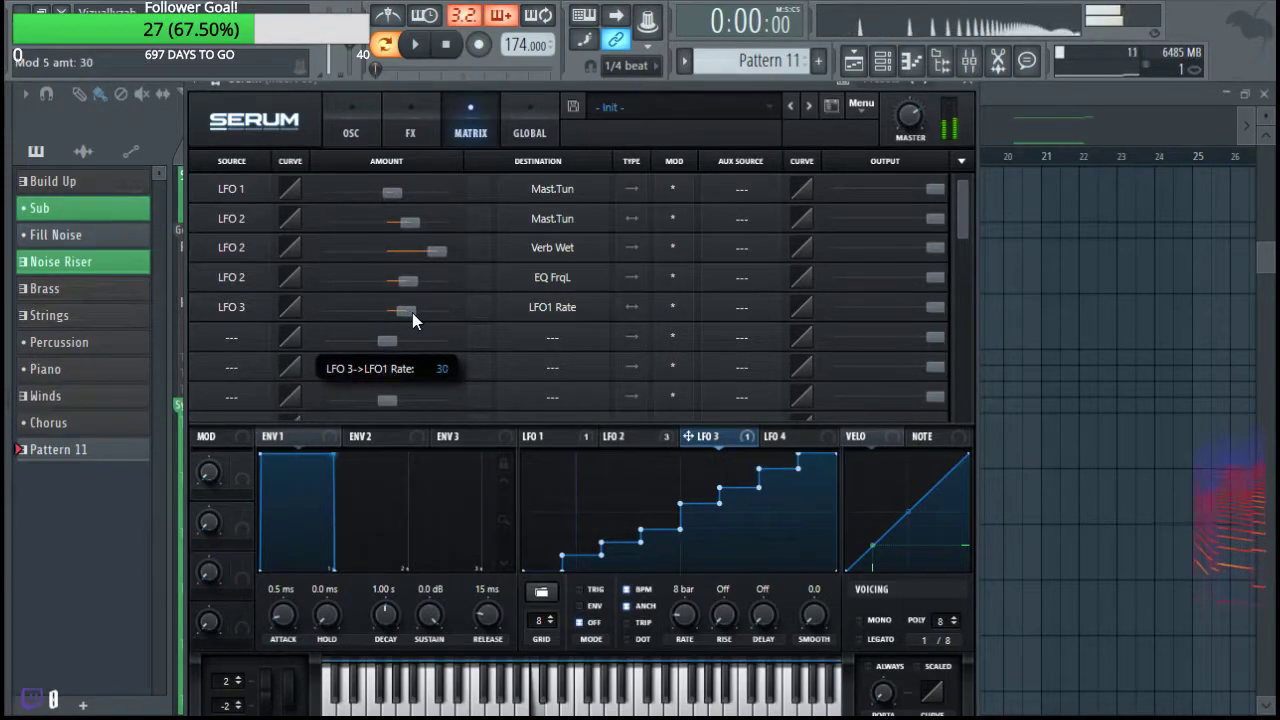
Lower the LFO 3 to LFO 1 Rate amount to 17 and switch LFO 3 to envelope mode.
left_click(353, 128)
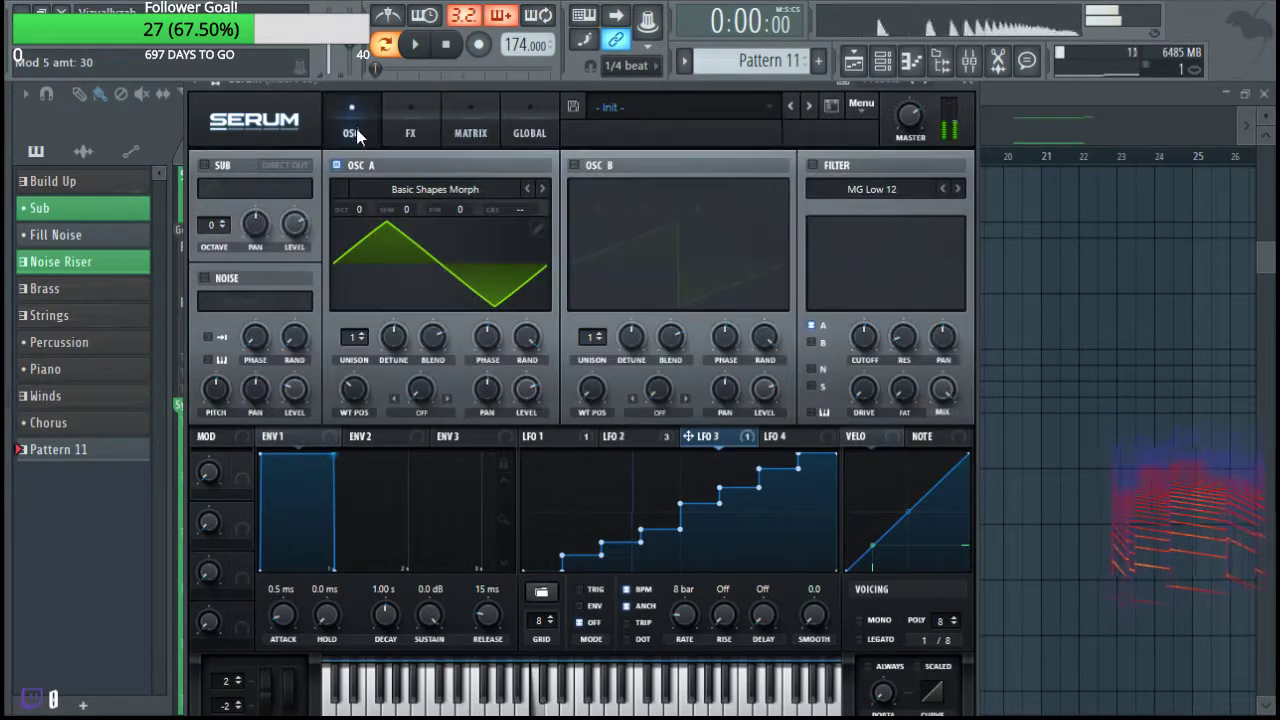
left_click(400, 125)
left_click(470, 128)
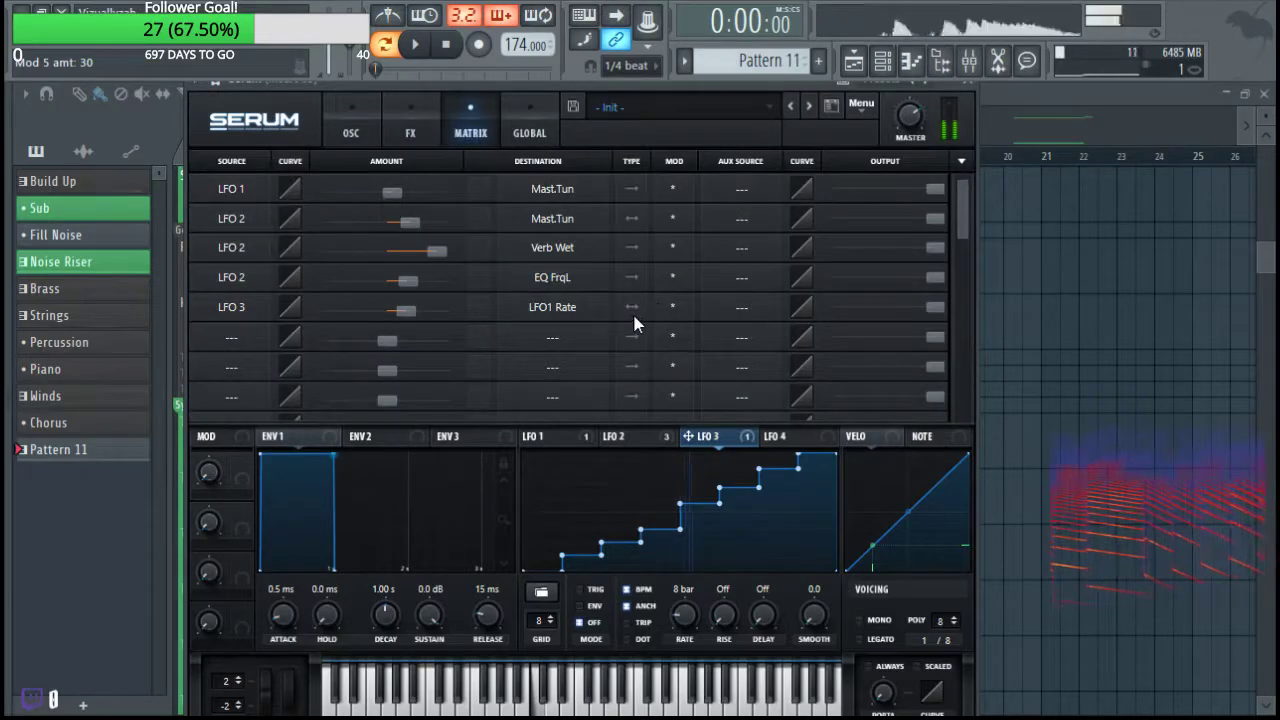
left_click_drag(405, 311, 388, 310)
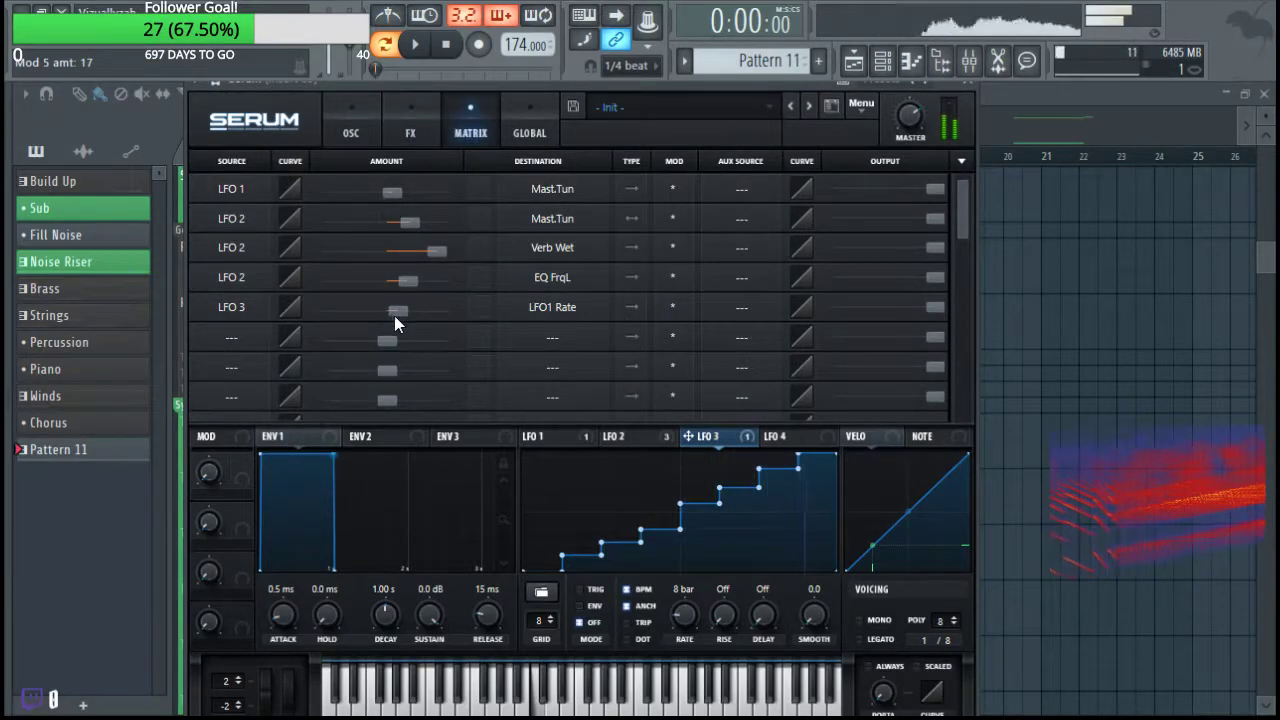
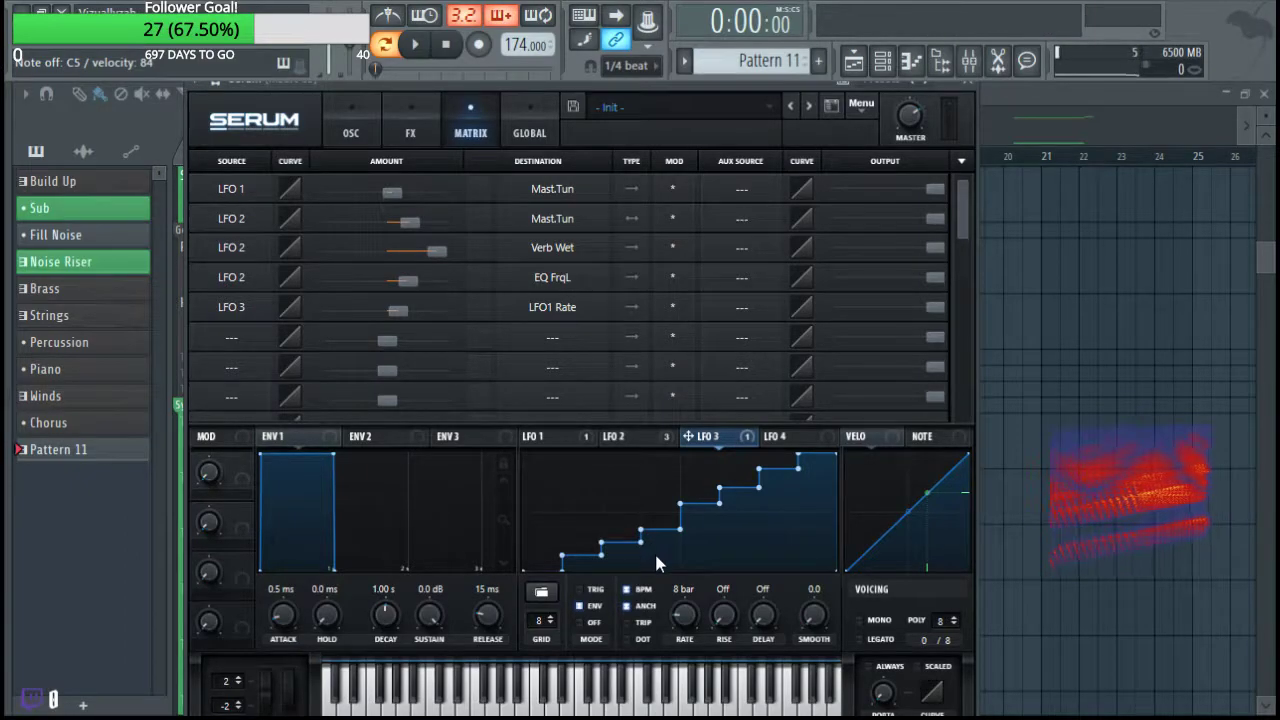
Reshape LFO 3 by zeroing its first half, leveling the sixth step with the fifth, and slightly lowering the last two steps.
left_click_drag(654, 547, 573, 606)
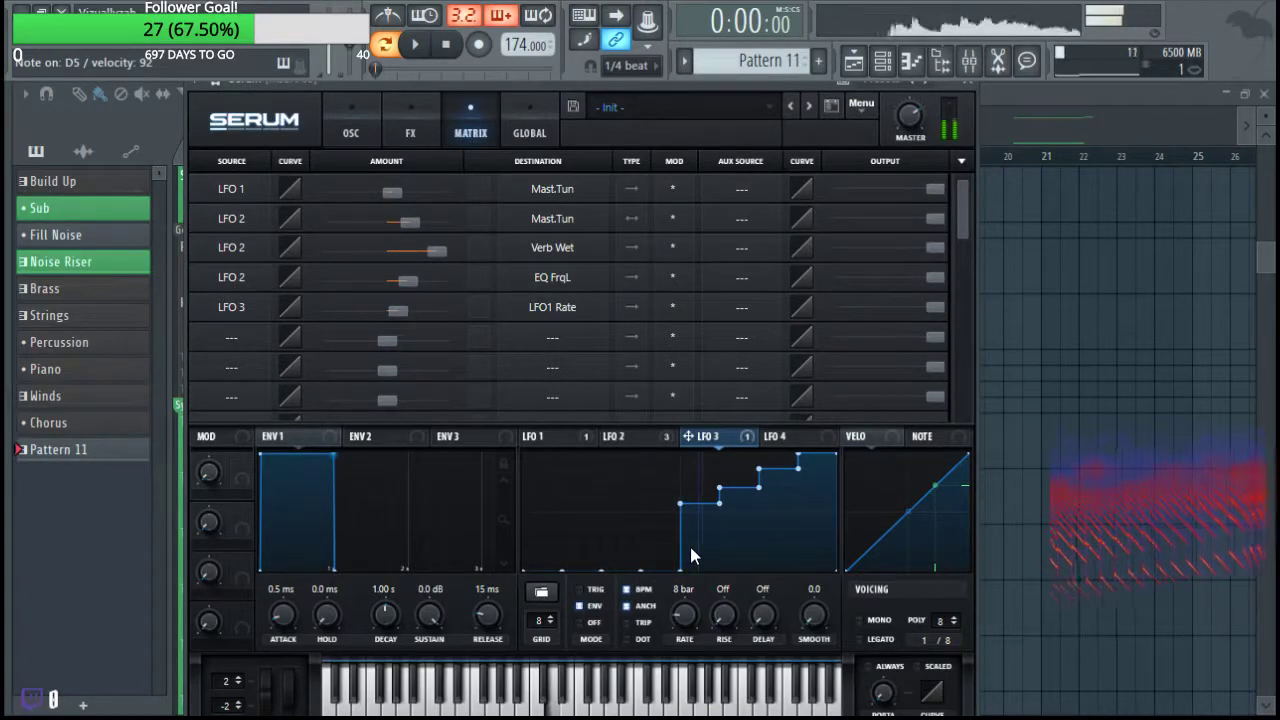
left_click(737, 507)
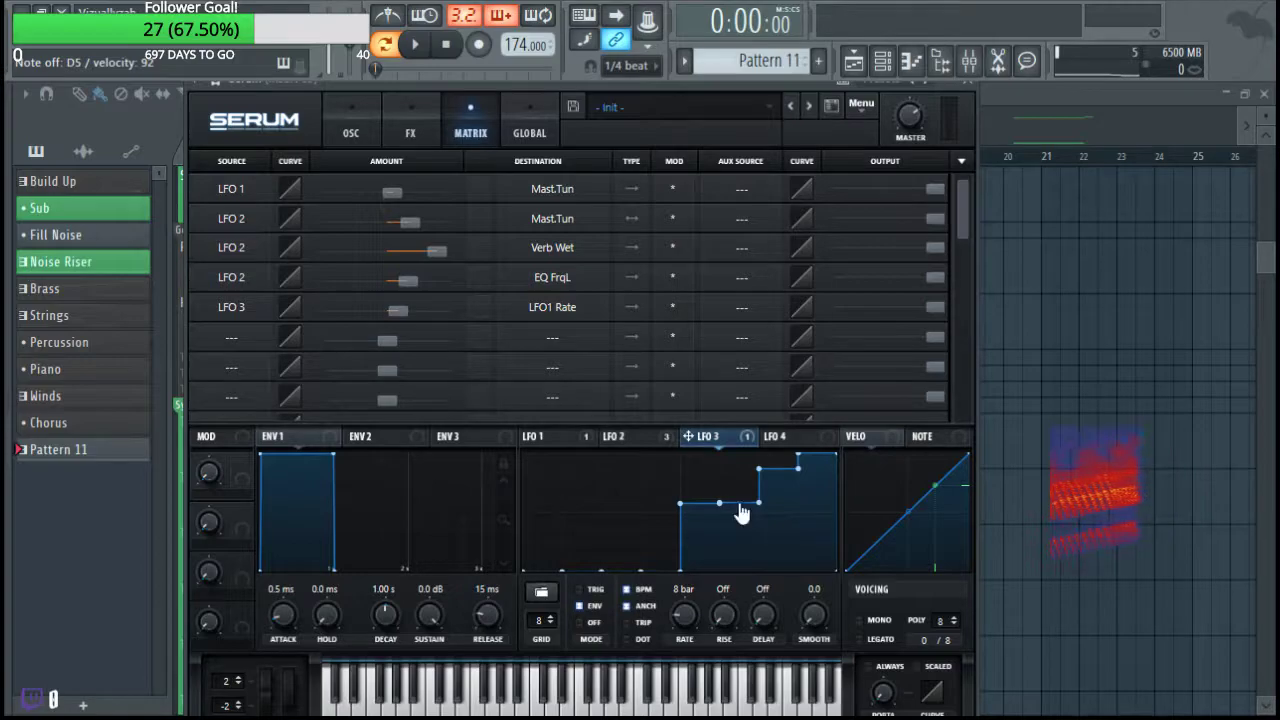
left_click_drag(774, 492, 774, 481)
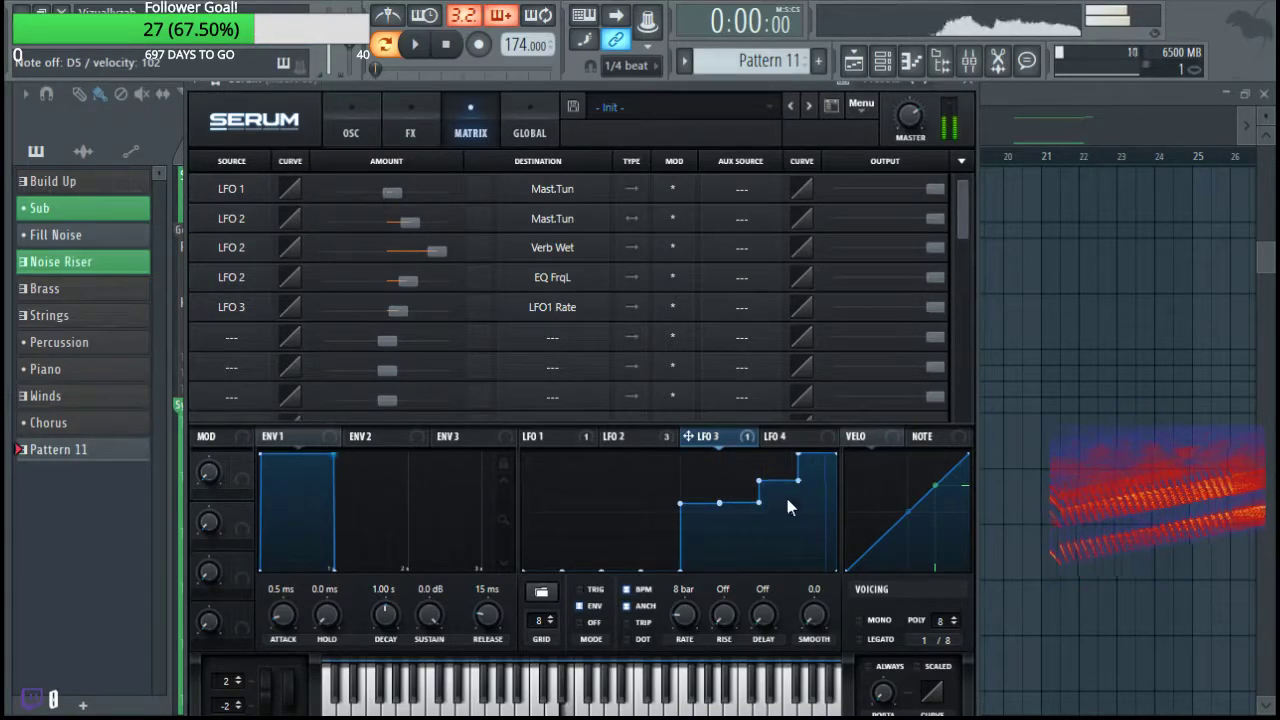
left_click(814, 468)
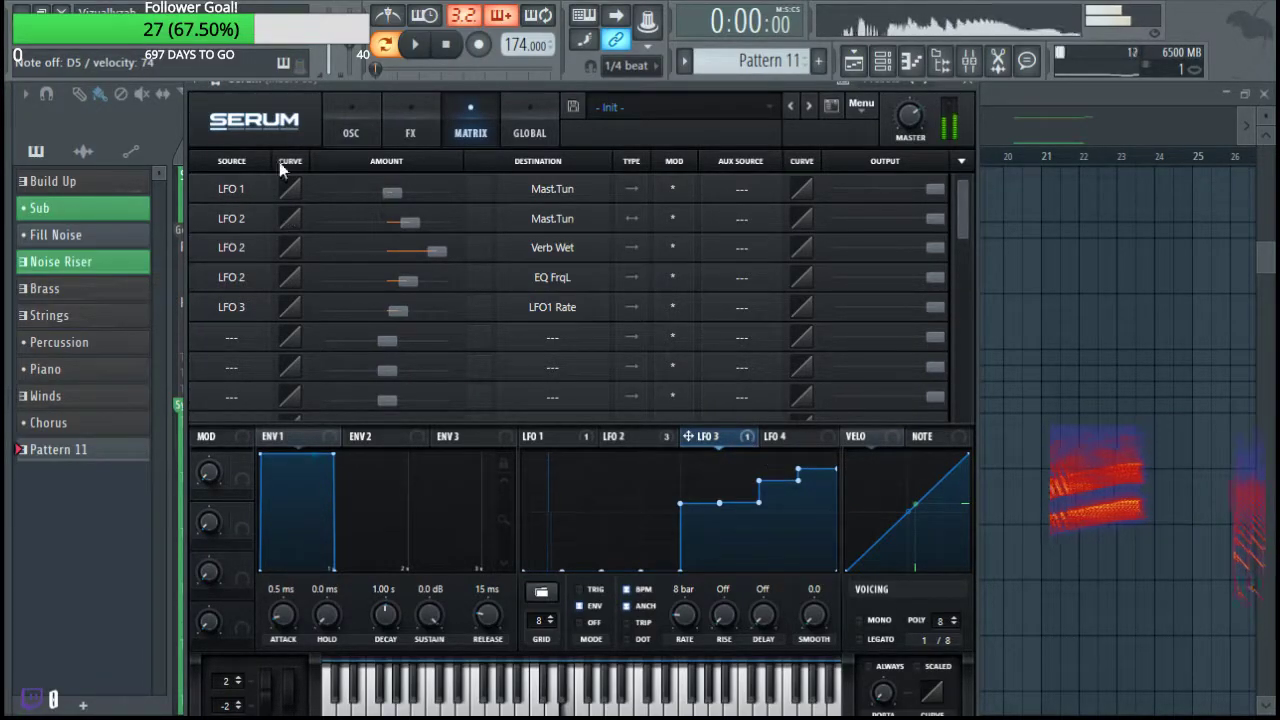
Enable oscillator B and turn its level down to 0%.
left_click(352, 122)
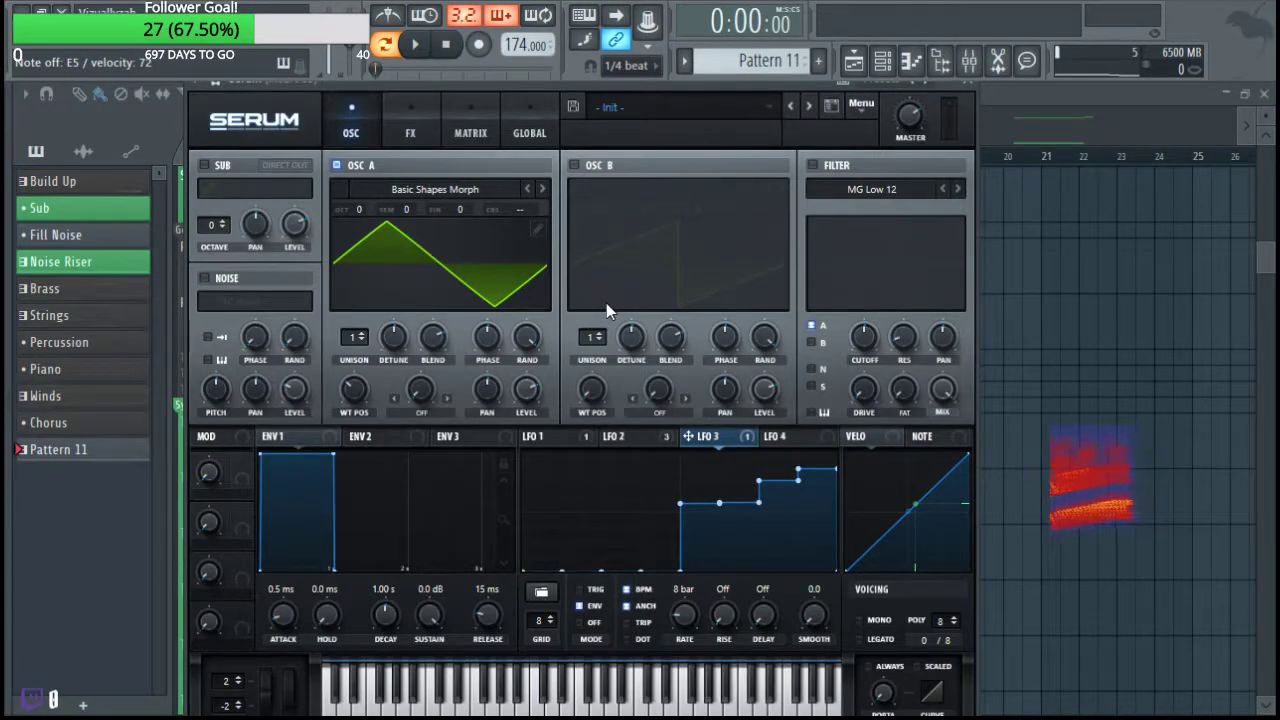
left_click(574, 164)
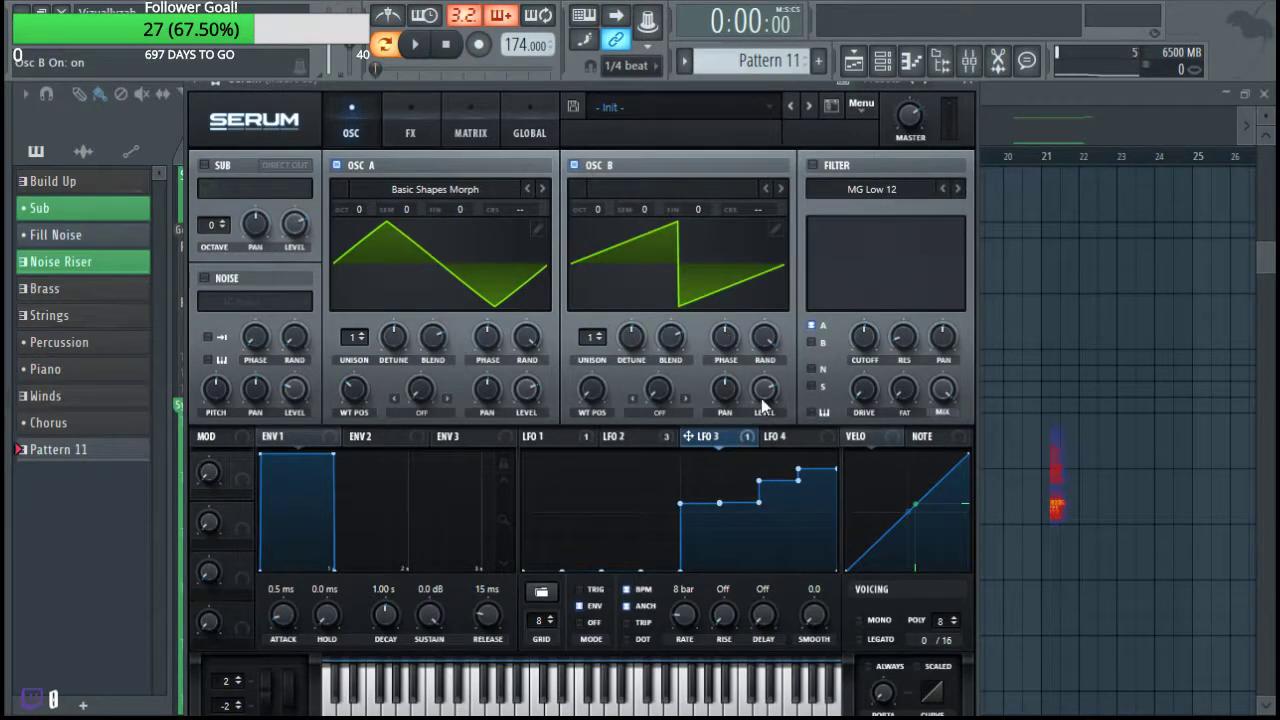
left_click(773, 232)
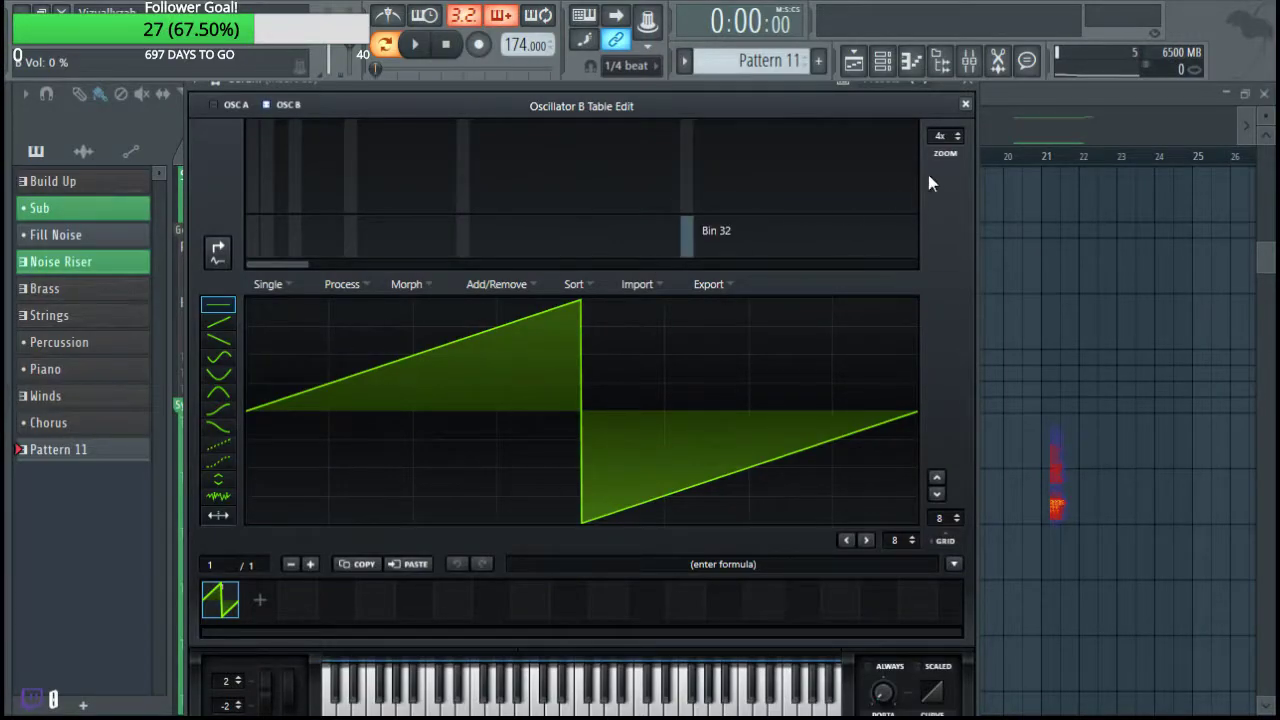
left_click(982, 117)
scroll(314, 152, "up", 2)
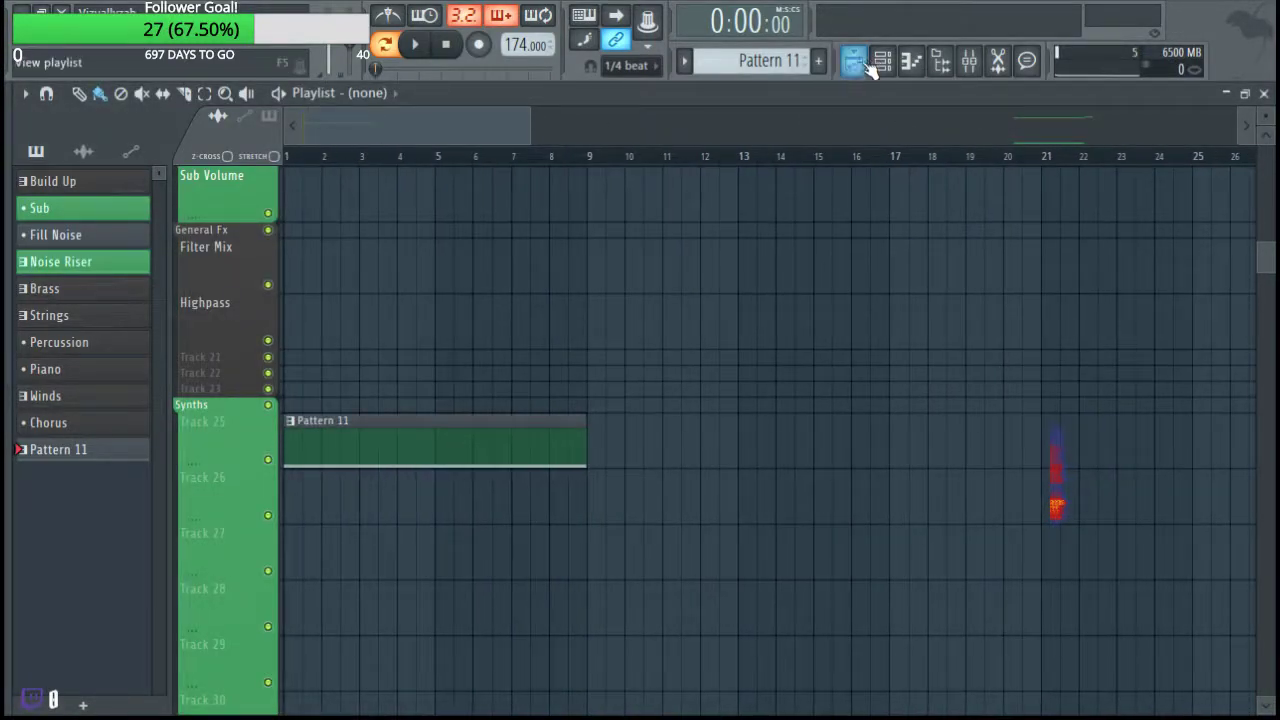
left_click(860, 67)
left_click(885, 68)
left_click(853, 62)
left_click(882, 62)
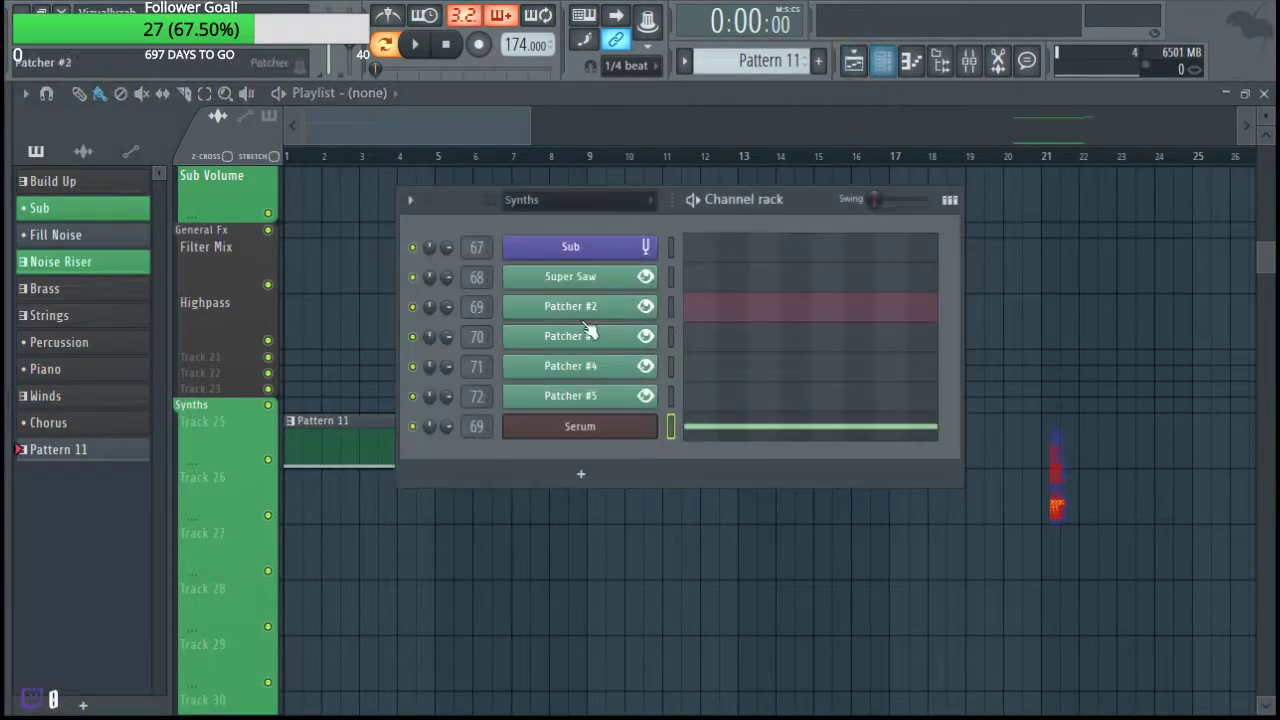
left_click(590, 436)
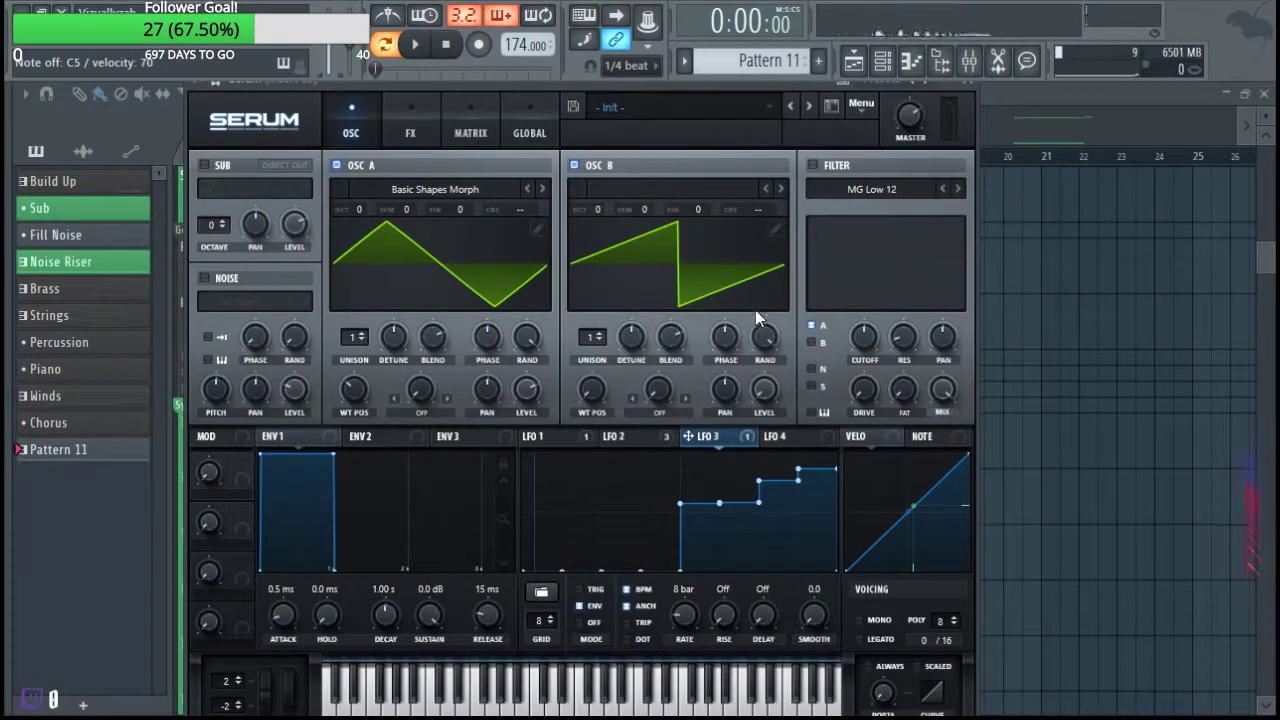
left_click(775, 229)
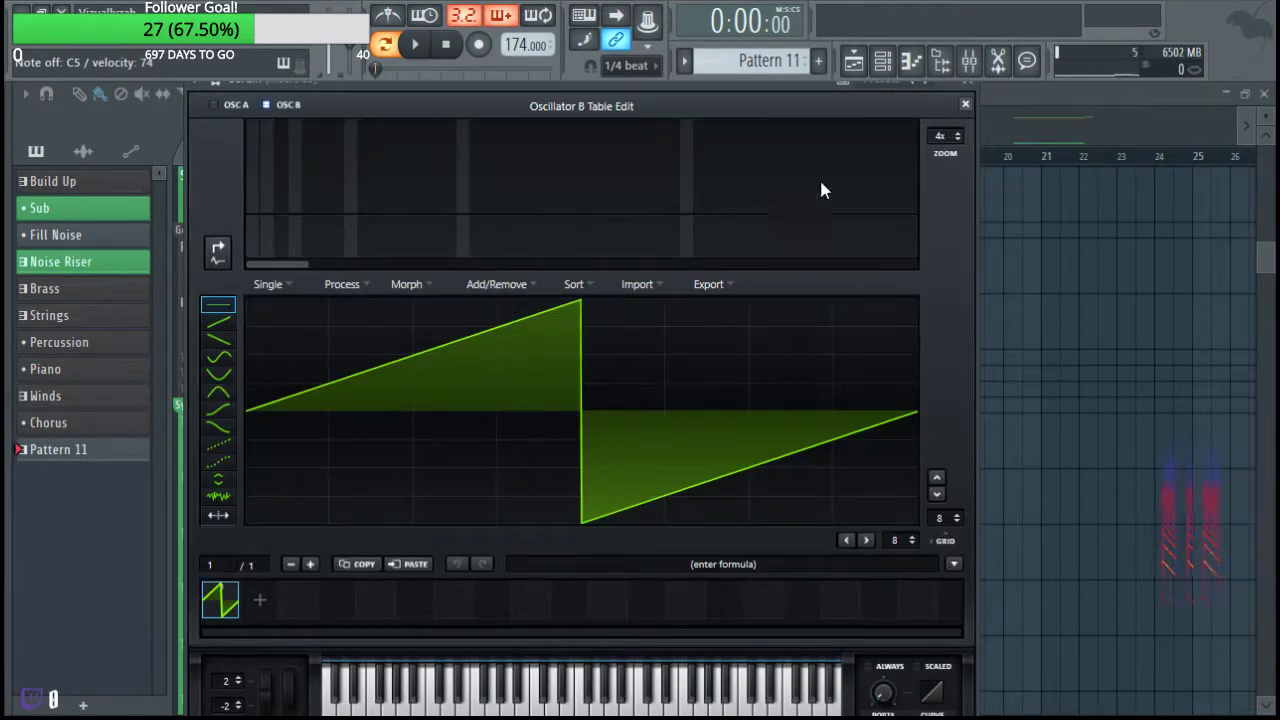
left_click(965, 104)
Load the Basic Shapes Morph wavetable from the user Basic Shapes folder into oscillator B.
left_click(643, 189)
mouse_move(657, 319)
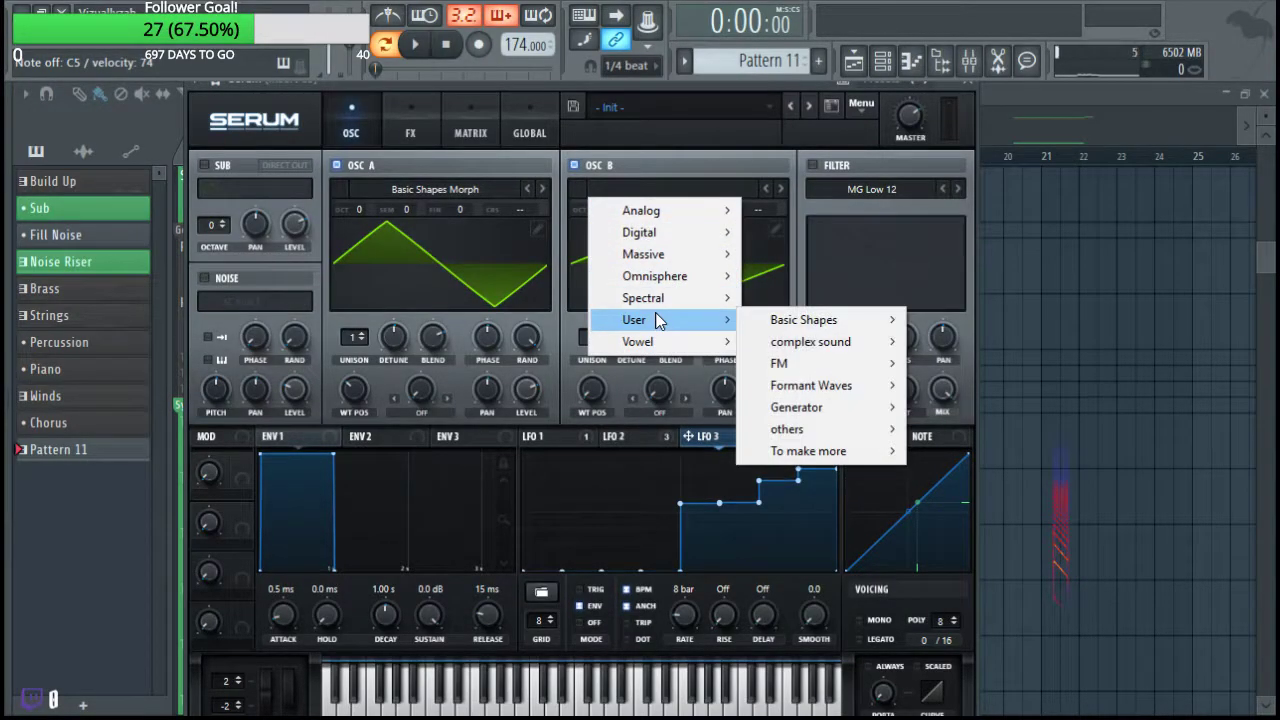
mouse_move(856, 316)
left_click(985, 329)
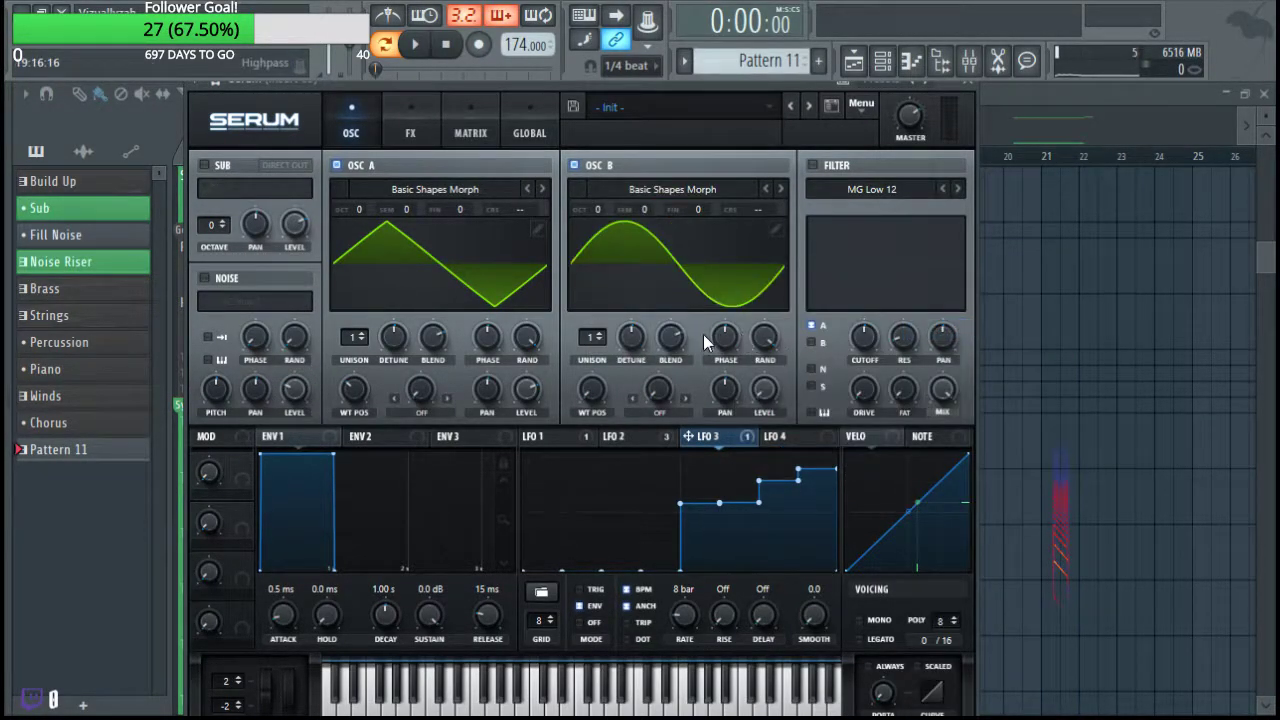
Set oscillator A's warp mode to FM (from B) and modulate the warp amount with LFO 2.
left_click(421, 412)
left_click(445, 611)
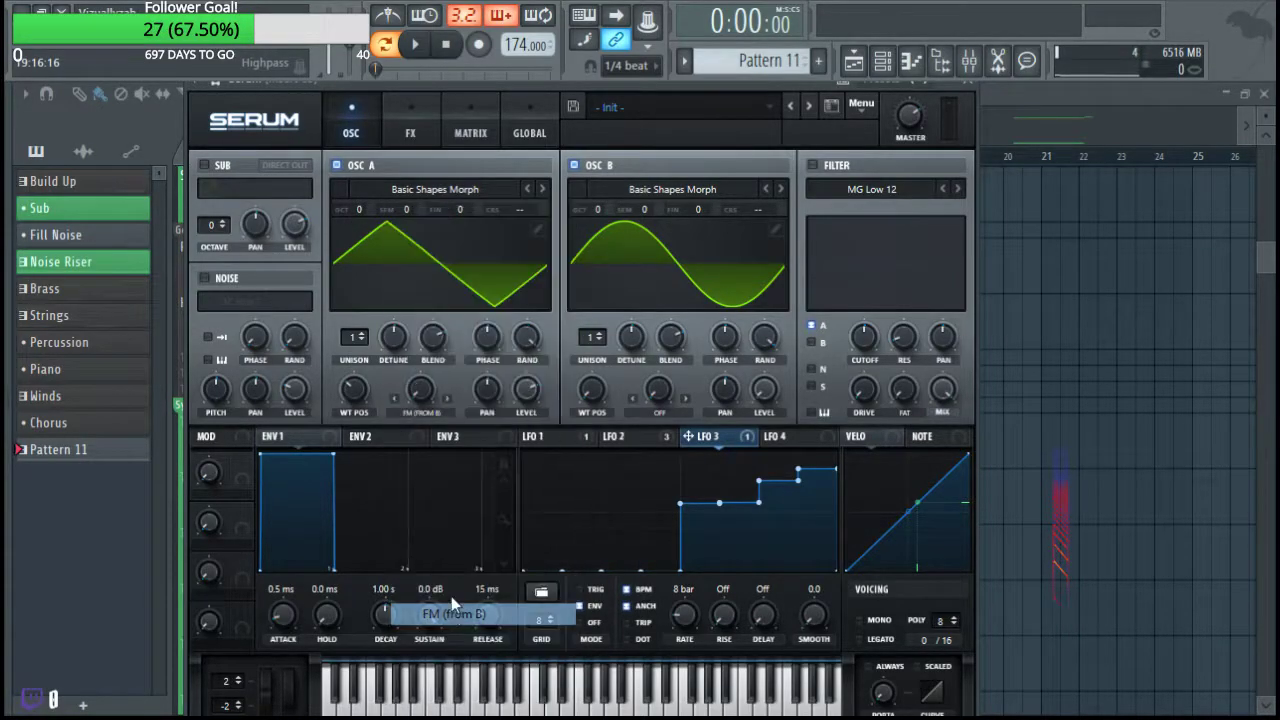
left_click_drag(607, 437, 385, 389)
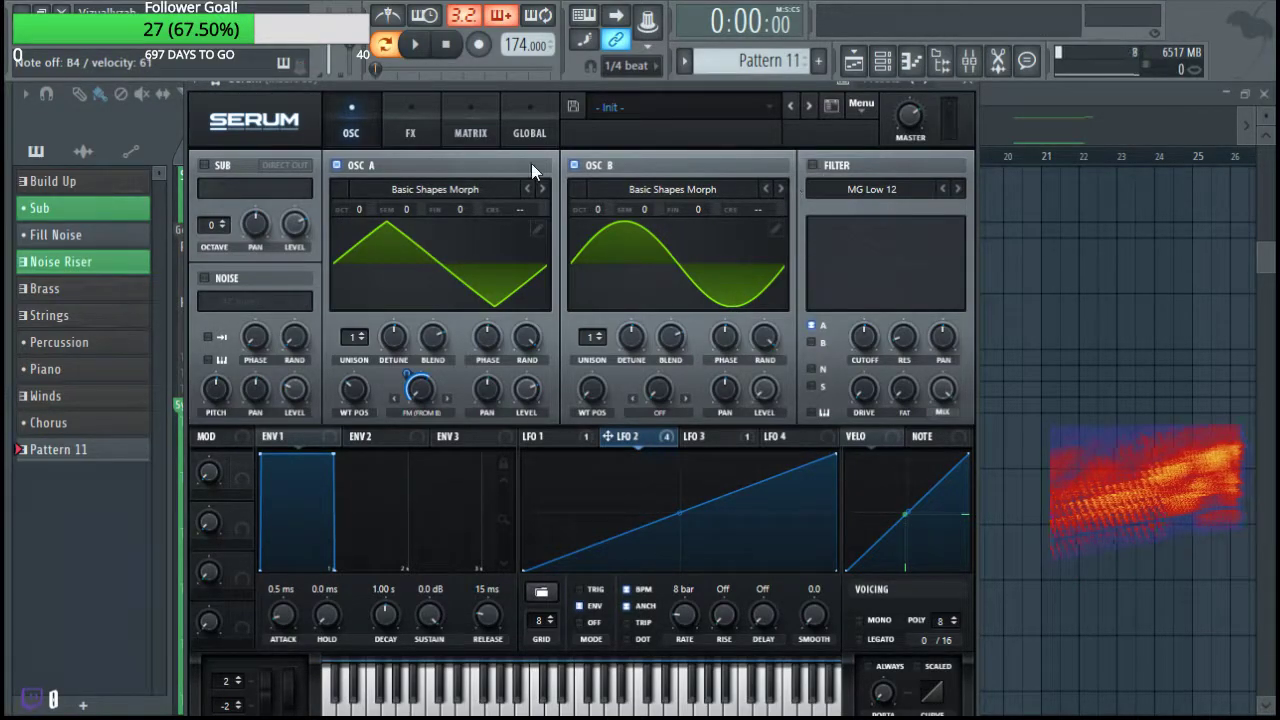
Open Edison on the master, clear the previous recording, and arm it to record on play.
left_click(998, 62)
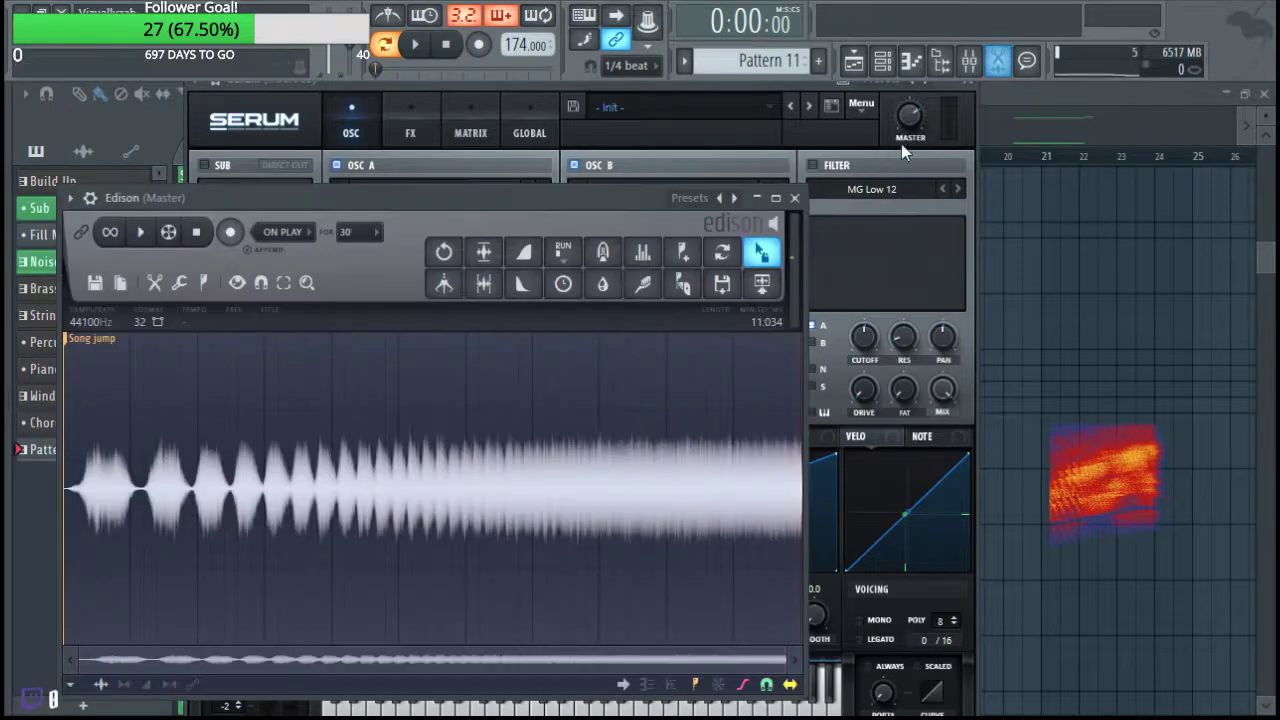
right_click(224, 400)
mouse_move(268, 411)
left_click(402, 360)
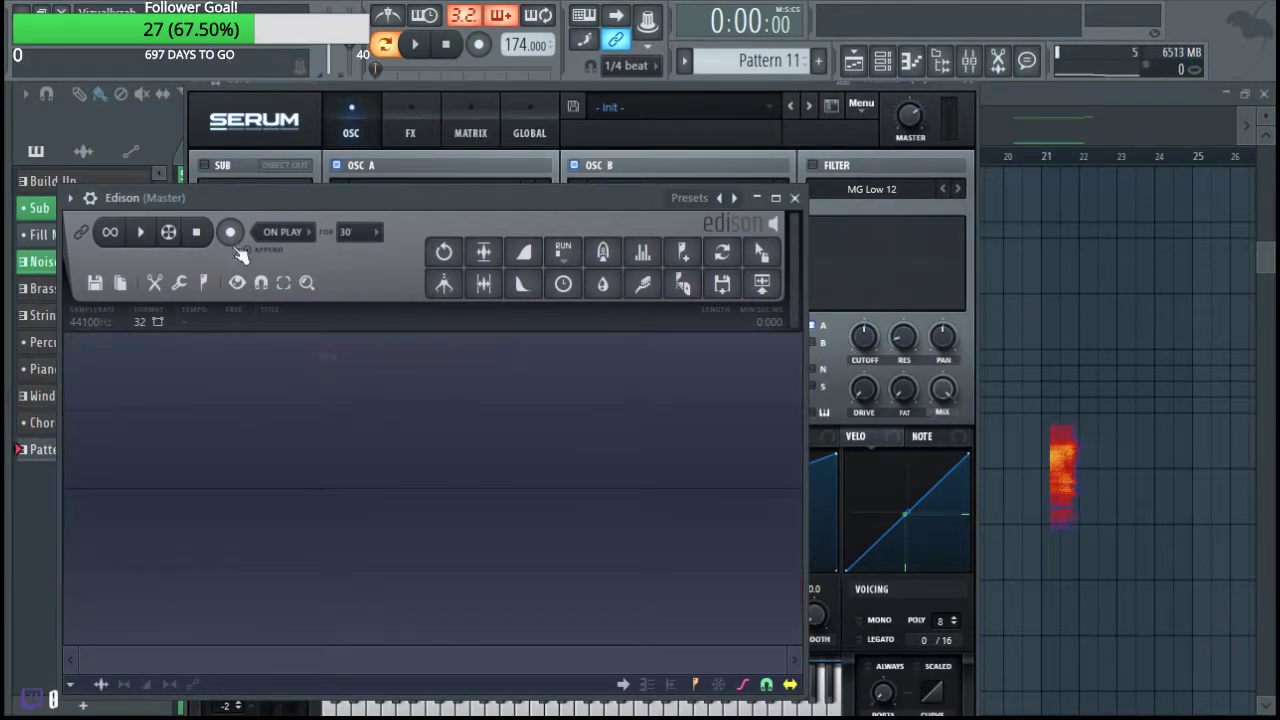
left_click(230, 233)
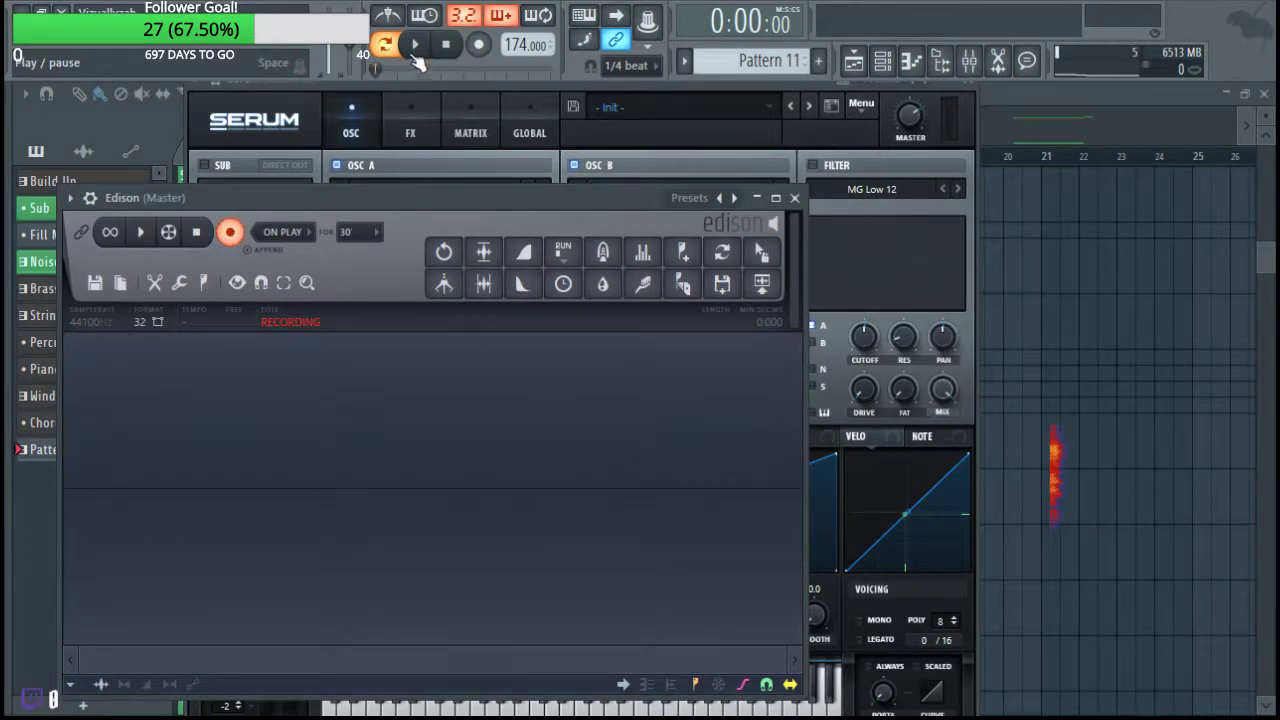
Record the riser playback into Edison and delete the extra audio after the second Song jump marker.
left_click(415, 45)
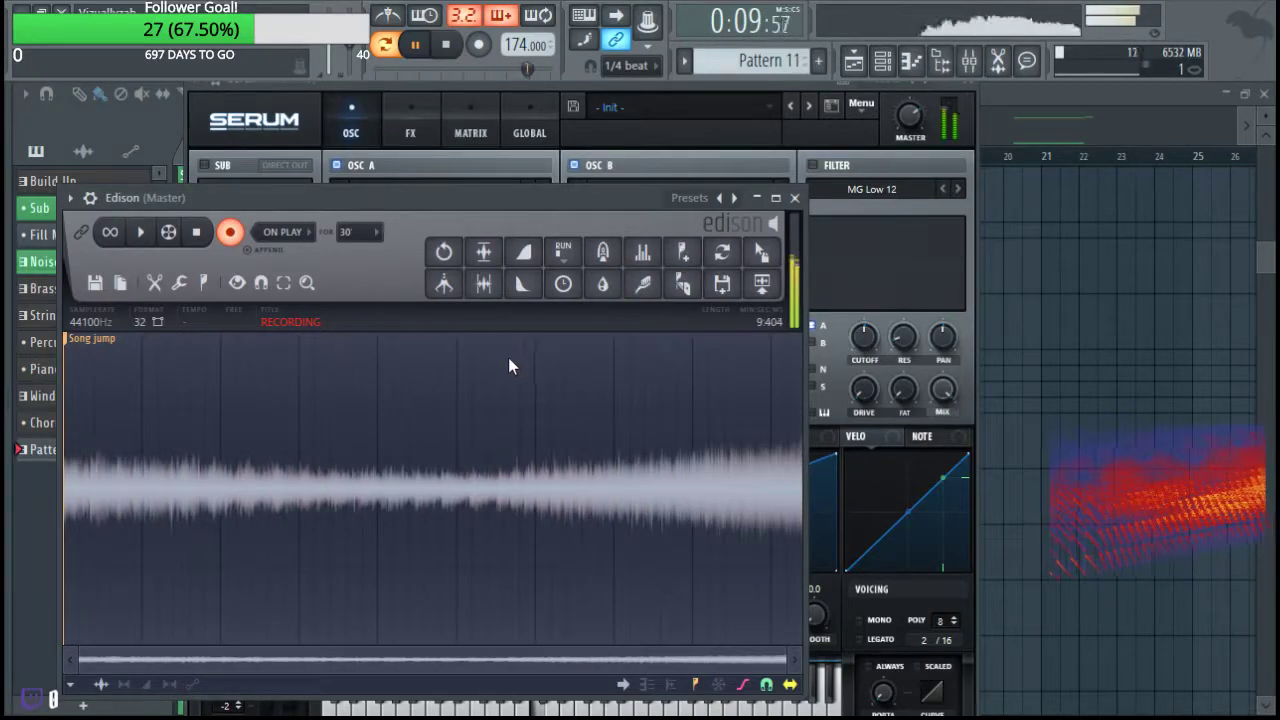
left_click(197, 235)
left_click(784, 348)
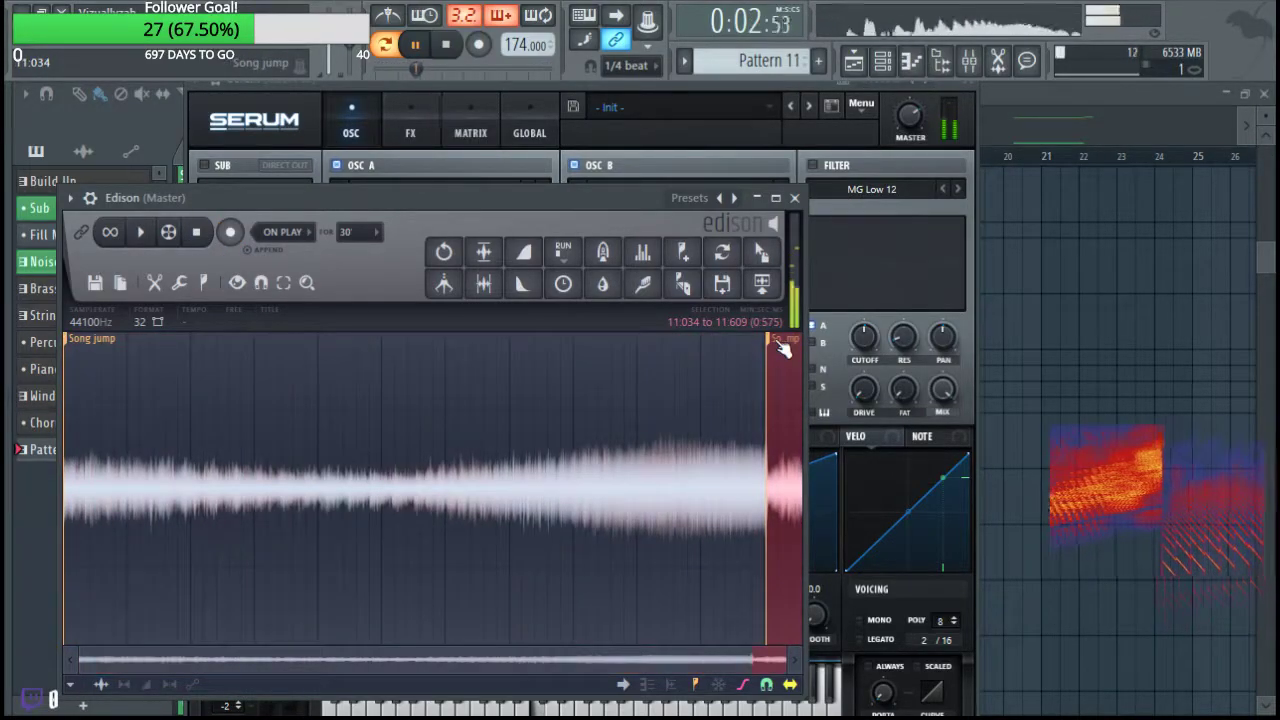
key("Delete")
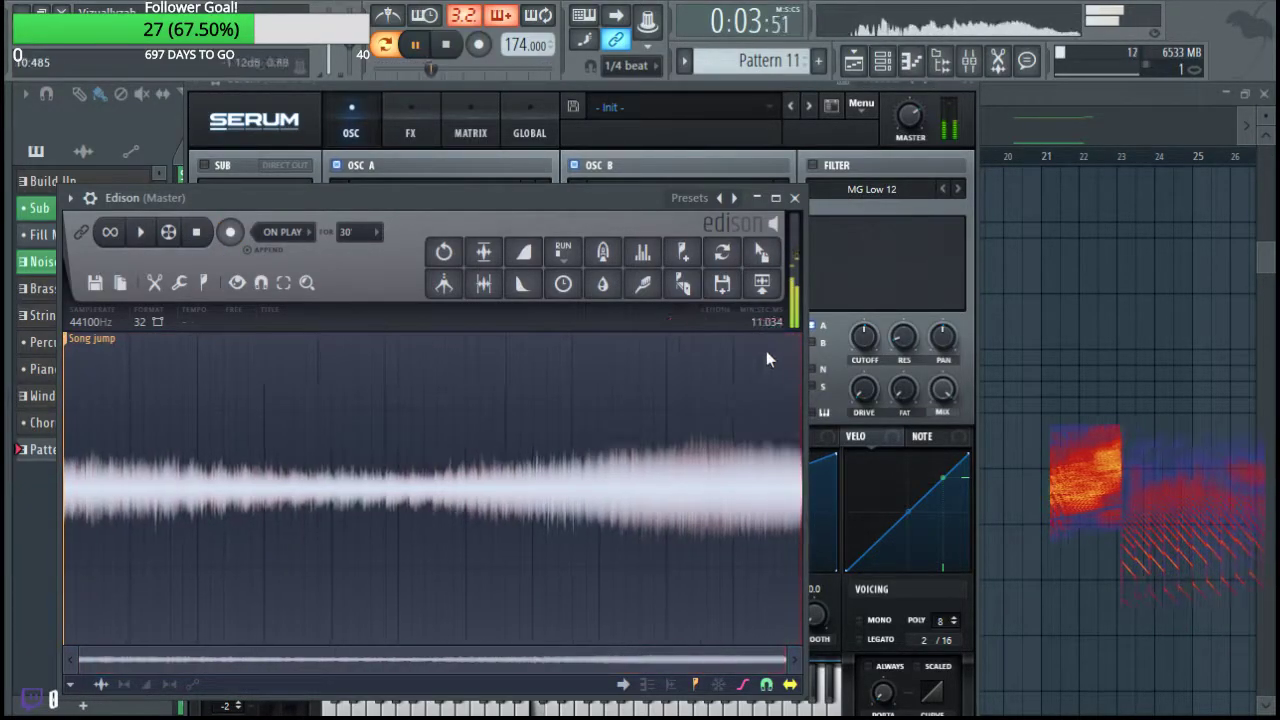
Stop the song and place the trimmed Edison recording as an audio clip at bar 1 of the Highpass playlist track.
left_click(449, 48)
left_click_drag(761, 251, 285, 300)
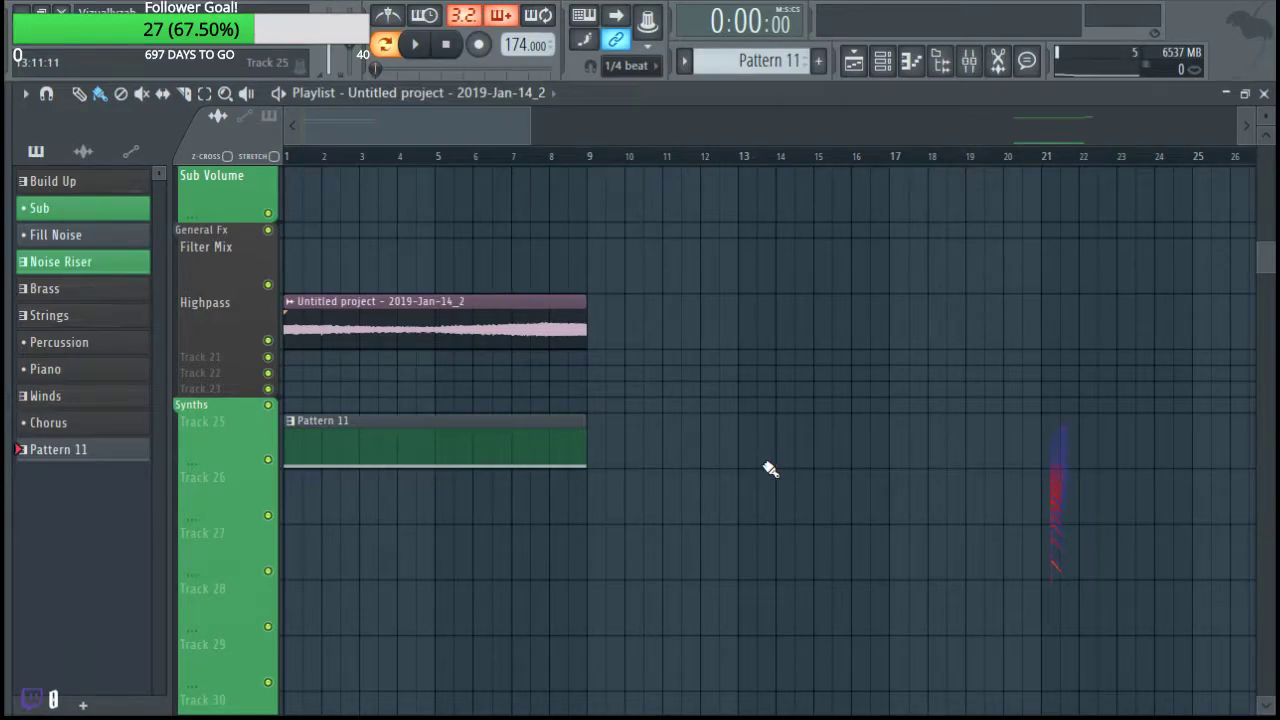
Start saving the recorded clip's sample as a new file and browse to My stuff > Mine > FX > Risers > Other Risers.
double_click(491, 334)
right_click(424, 652)
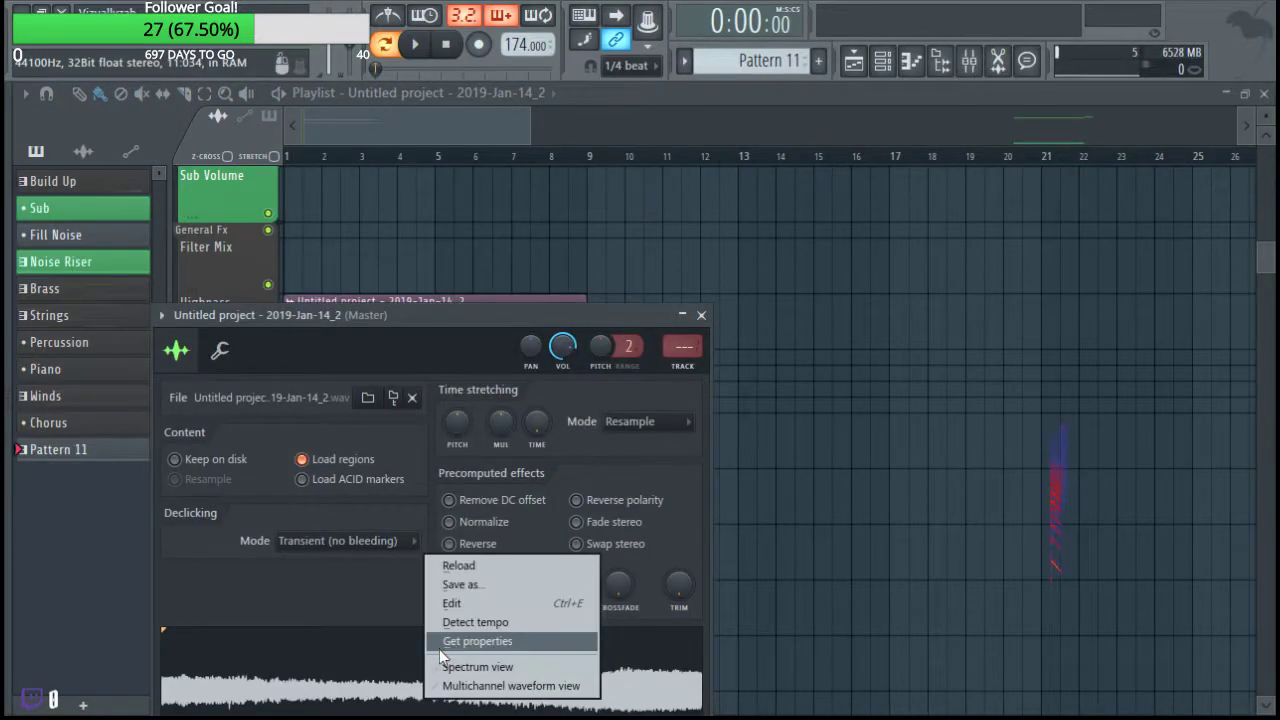
left_click(461, 586)
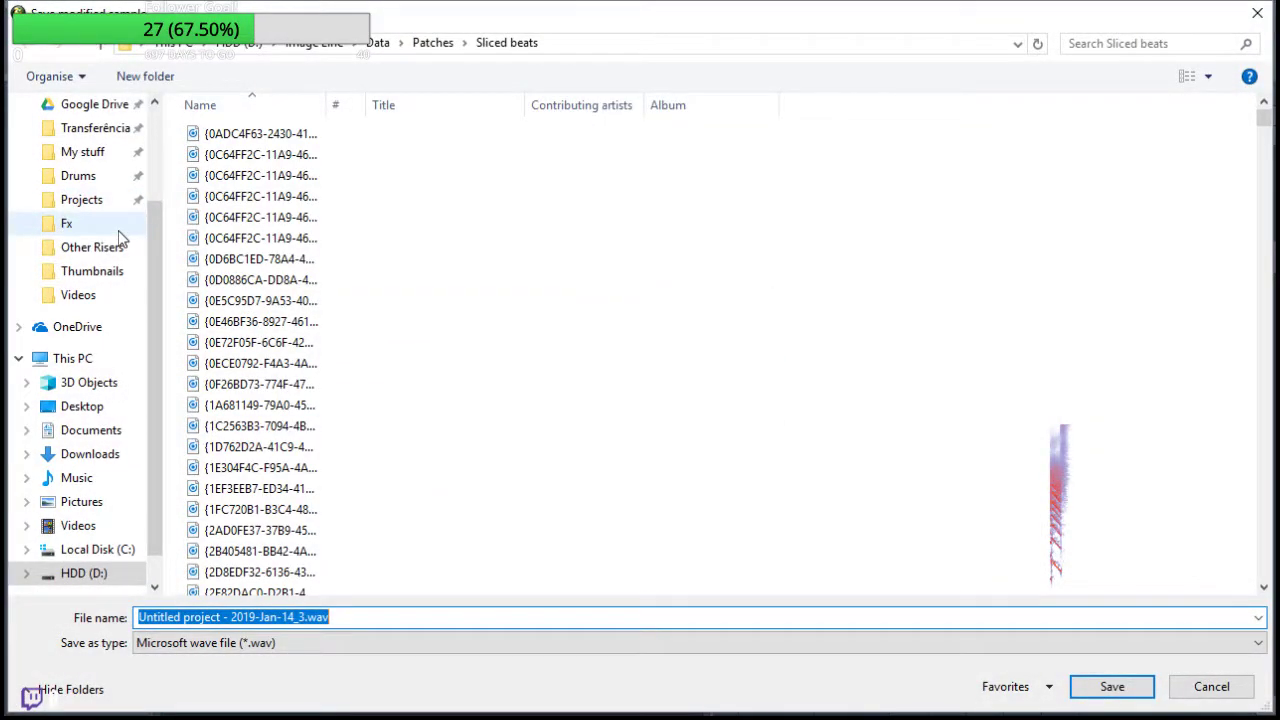
left_click(112, 226)
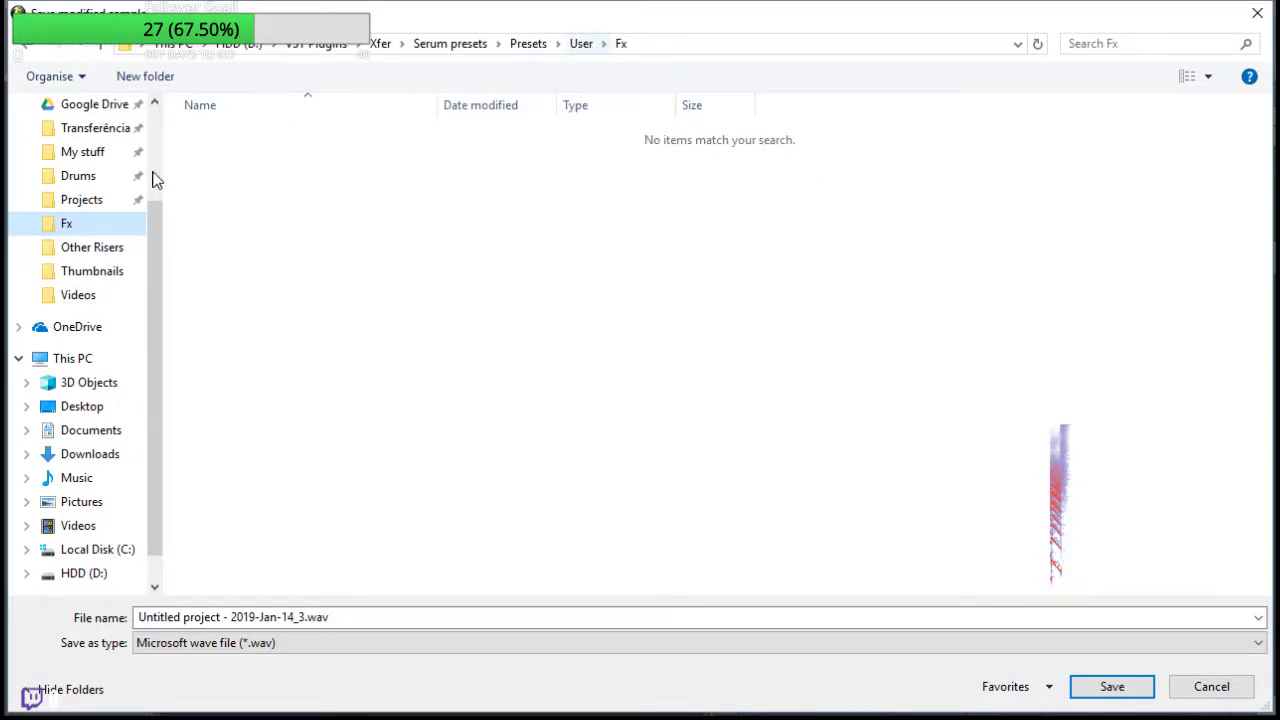
left_click(90, 130)
left_click(85, 152)
double_click(264, 157)
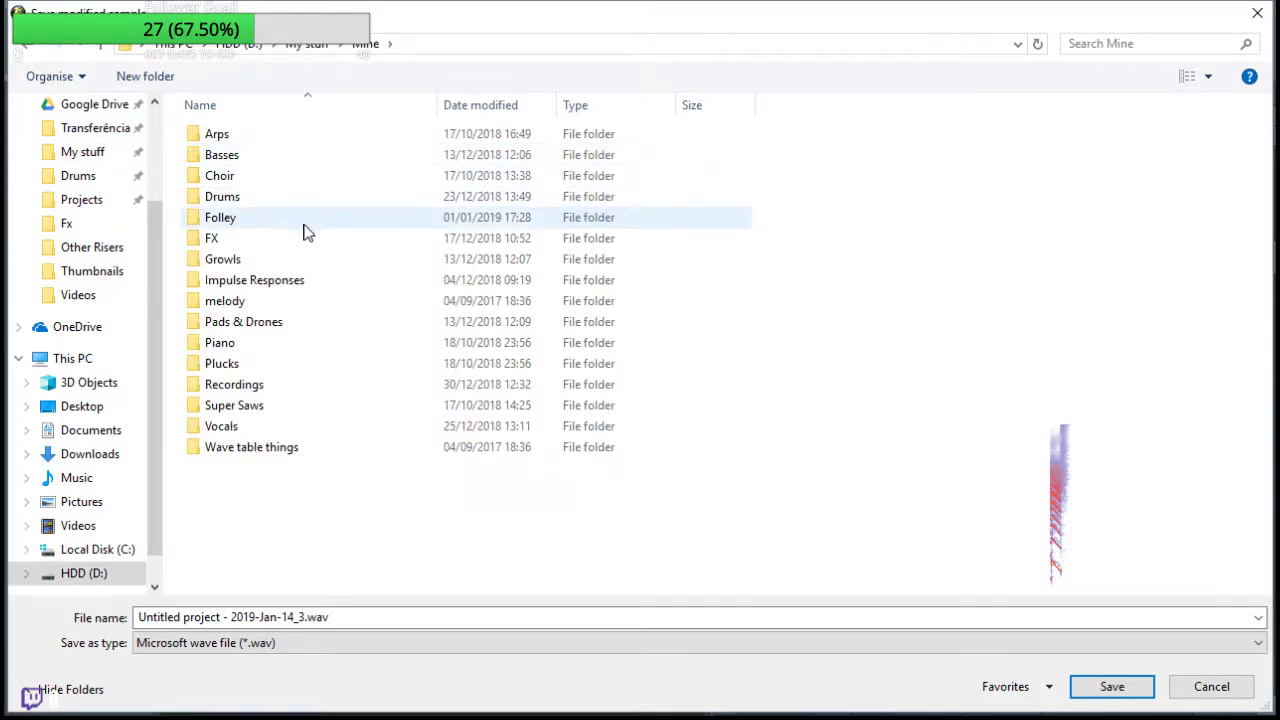
double_click(279, 238)
double_click(251, 175)
double_click(251, 155)
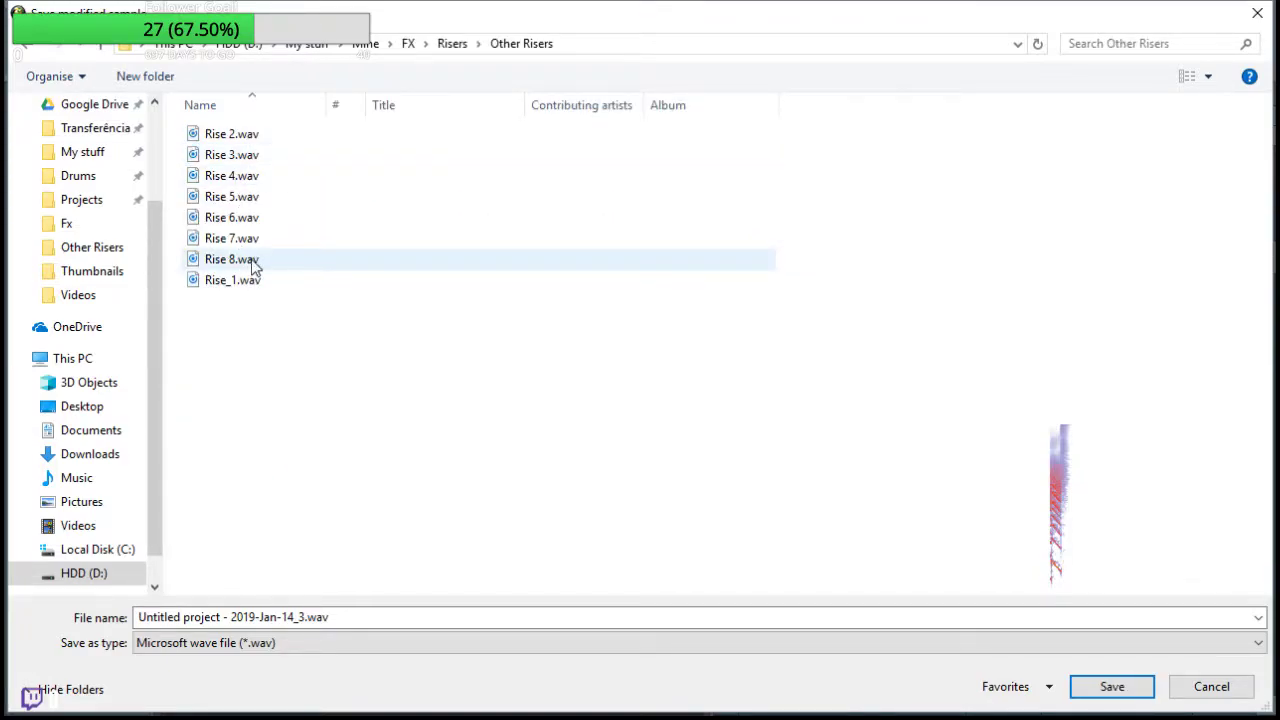
Save the sample as Rise 9, modelled on the Rise 8.wav file name, and close the clip's sample settings.
left_click(254, 262)
left_click(231, 617)
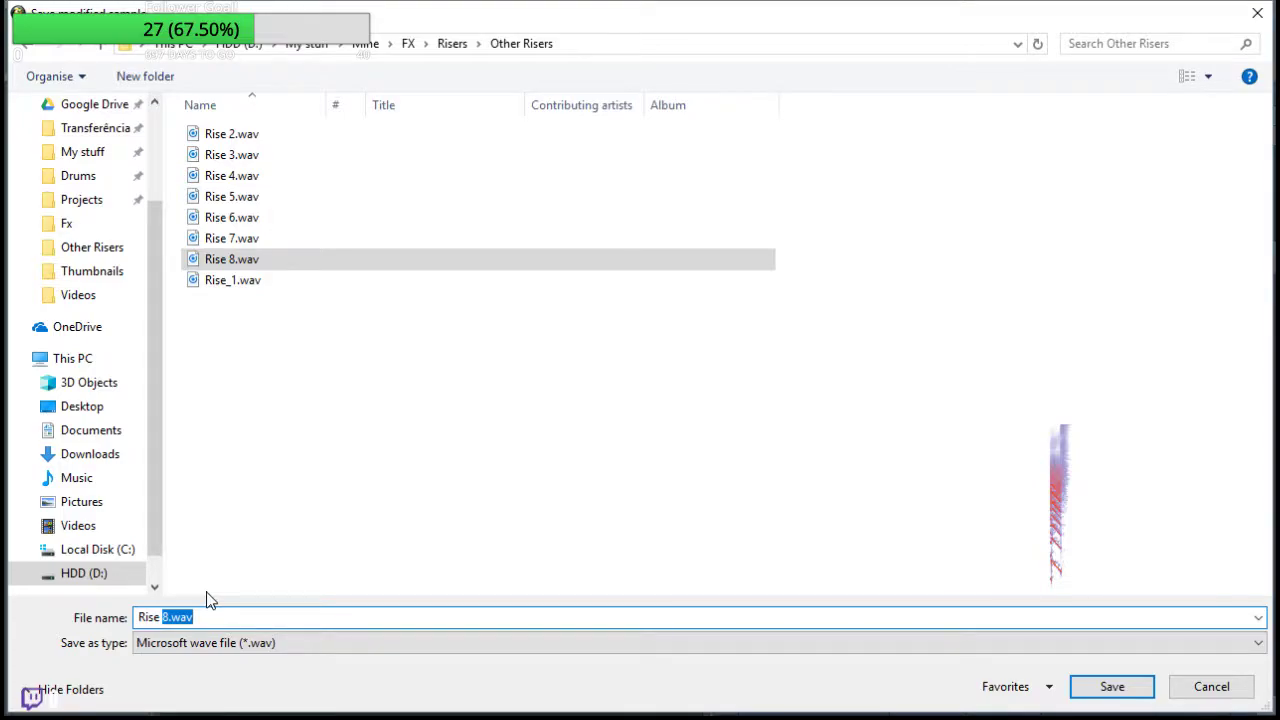
type("9")
key("Return")
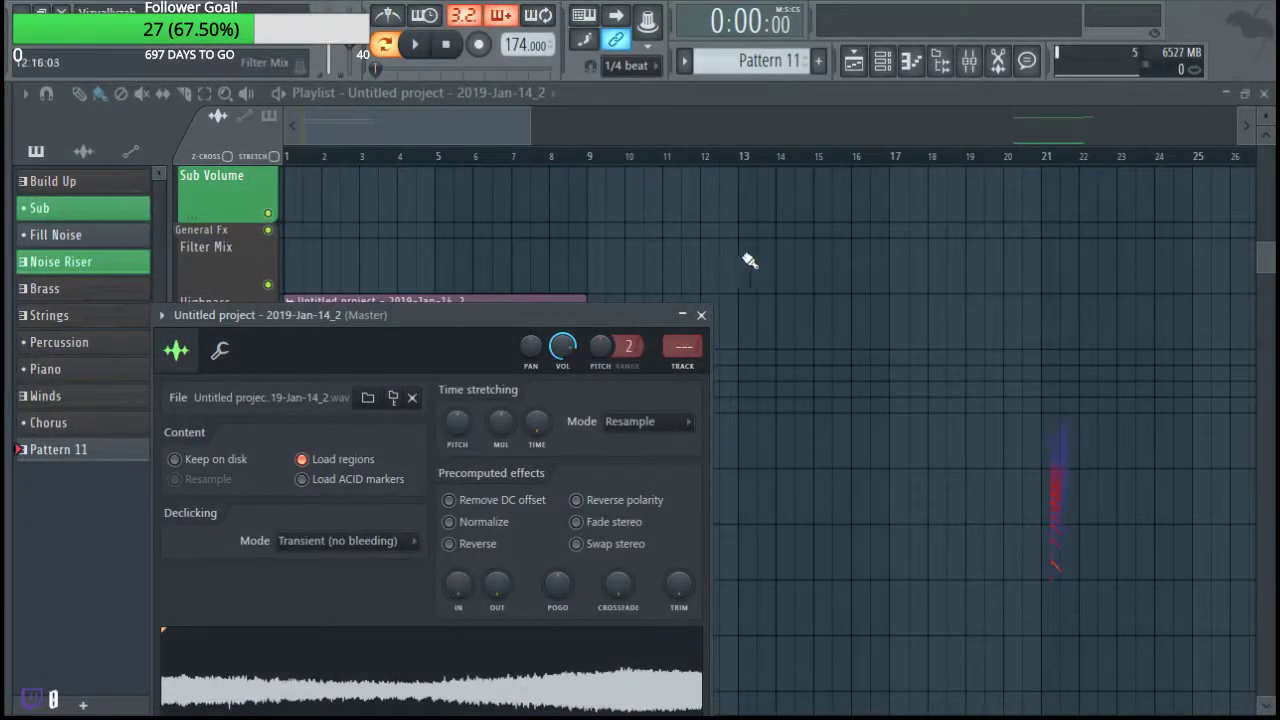
left_click(701, 315)
Show the Synths group in the channel rack and open the Serum channel's plugin window.
left_click(882, 64)
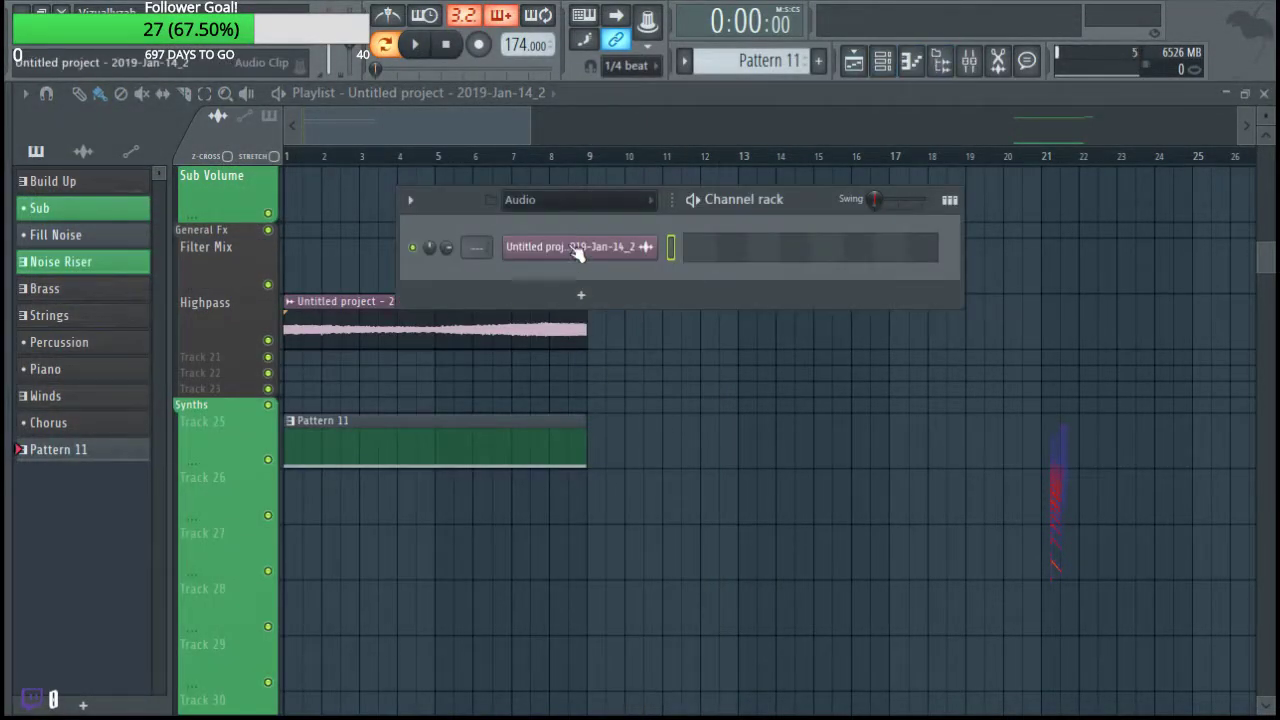
left_click(576, 201)
left_click(561, 324)
left_click(571, 203)
left_click(541, 358)
left_click(557, 428)
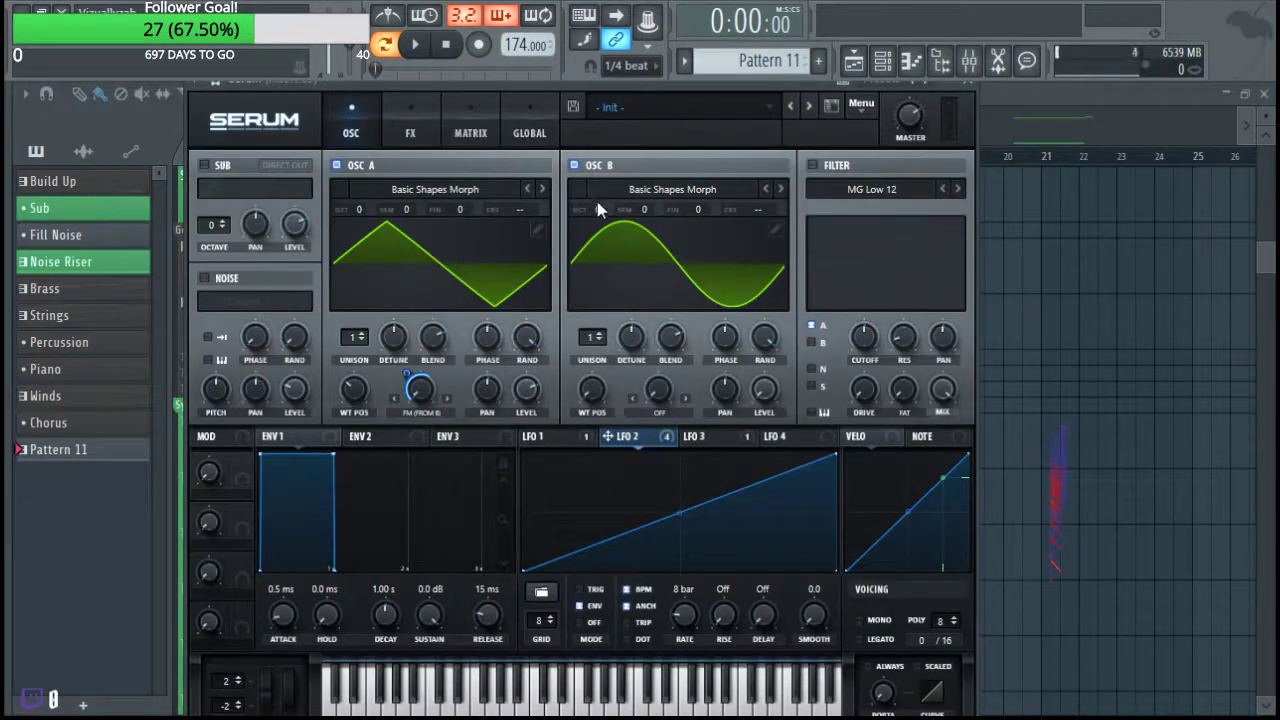
Save the Serum patch as Vz Riser 10 8 bar.fxp in the User presets' Fx folder.
left_click(574, 108)
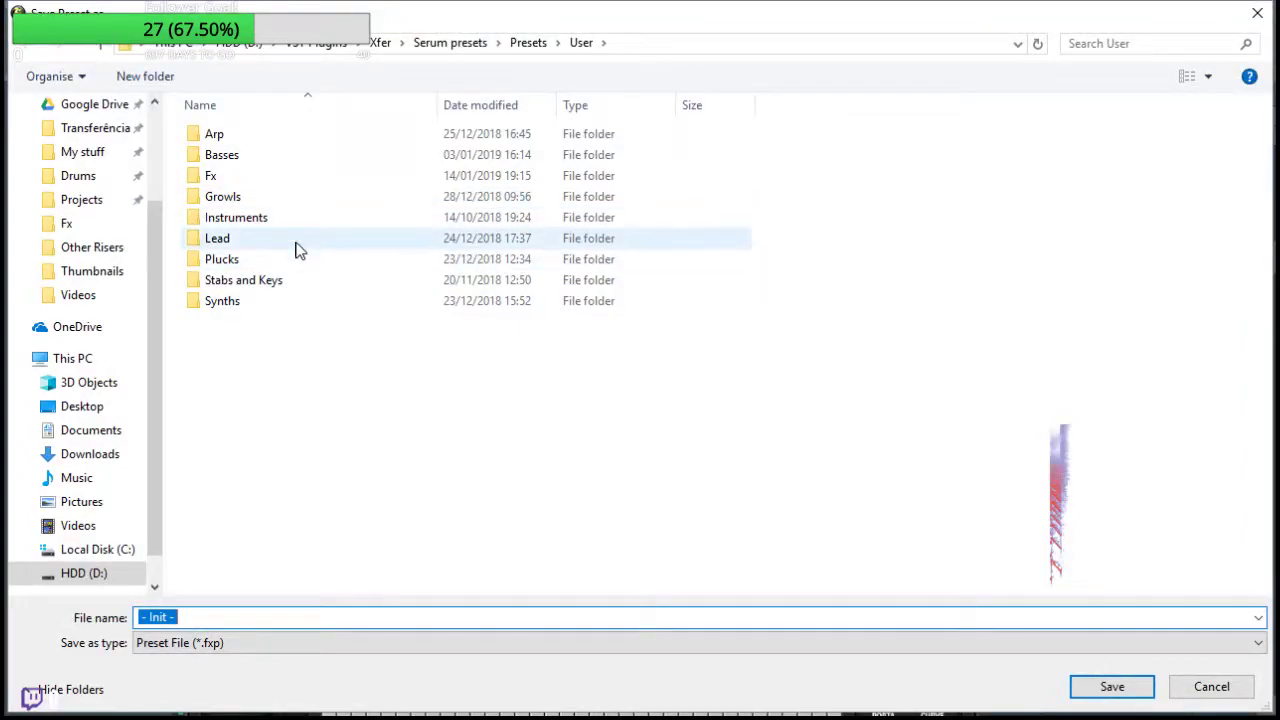
double_click(266, 177)
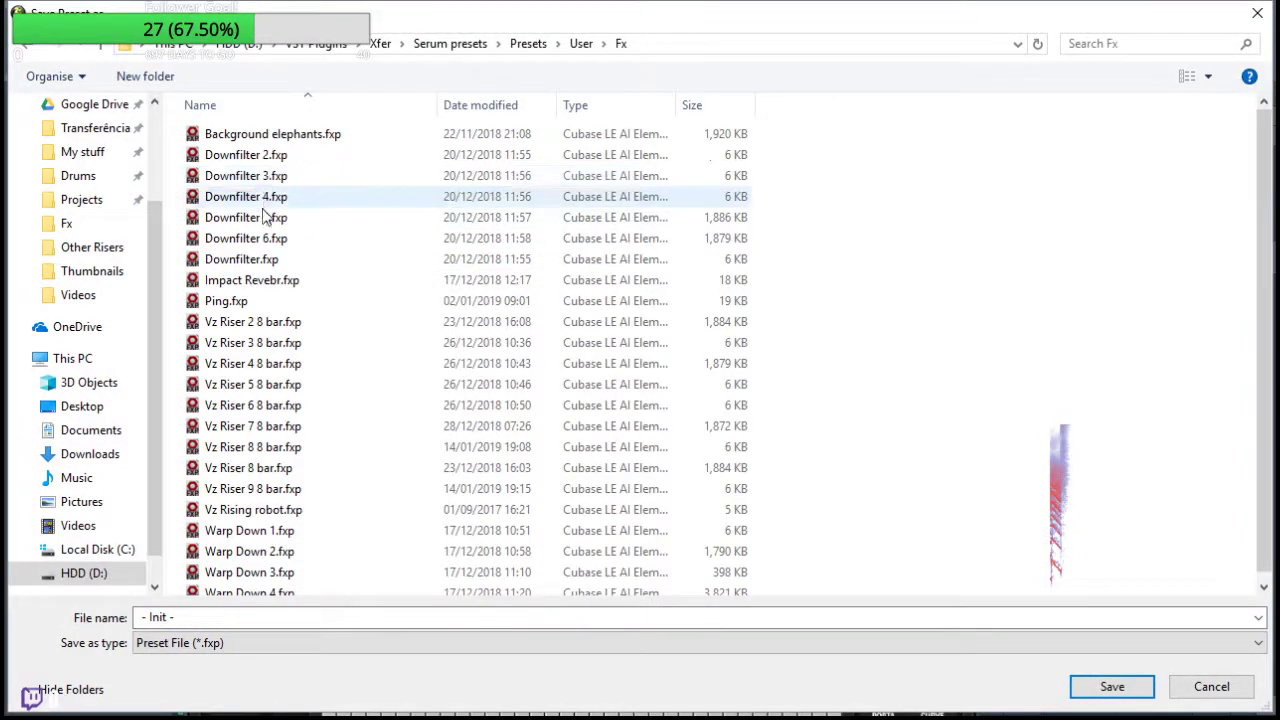
left_click(323, 480)
double_click(186, 618)
type("10 8 bar.fxp")
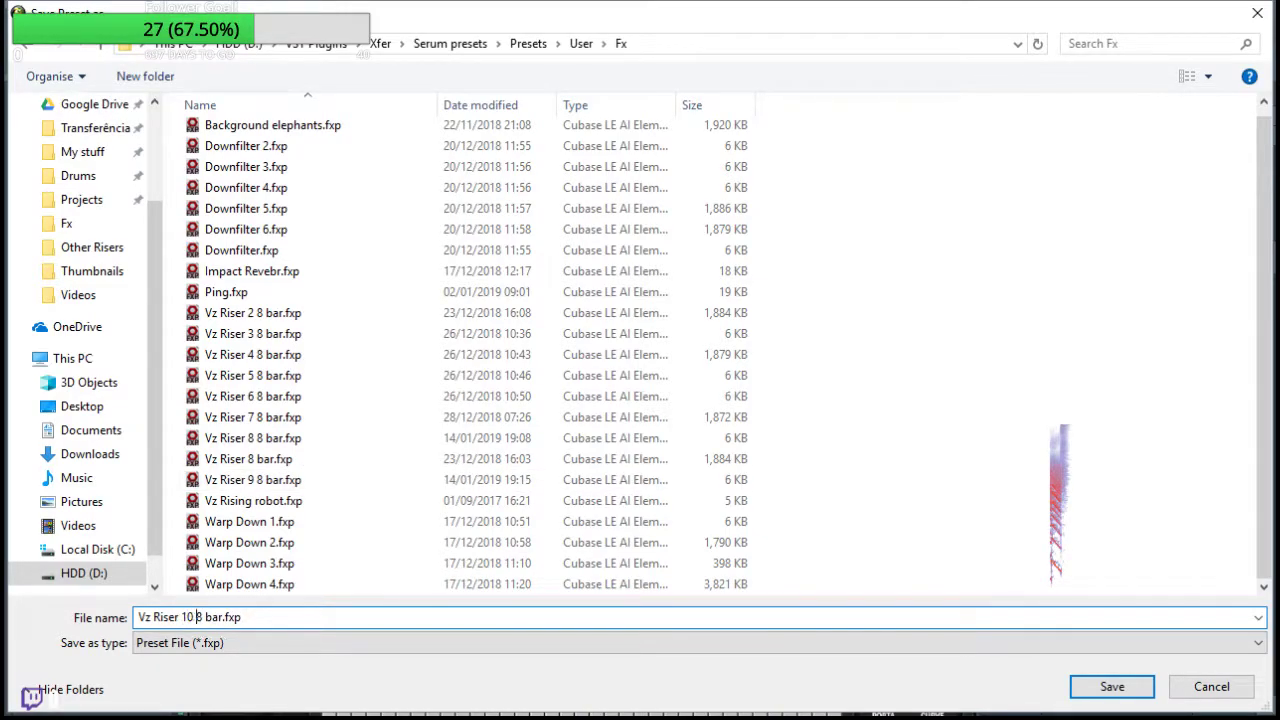
key("Return")
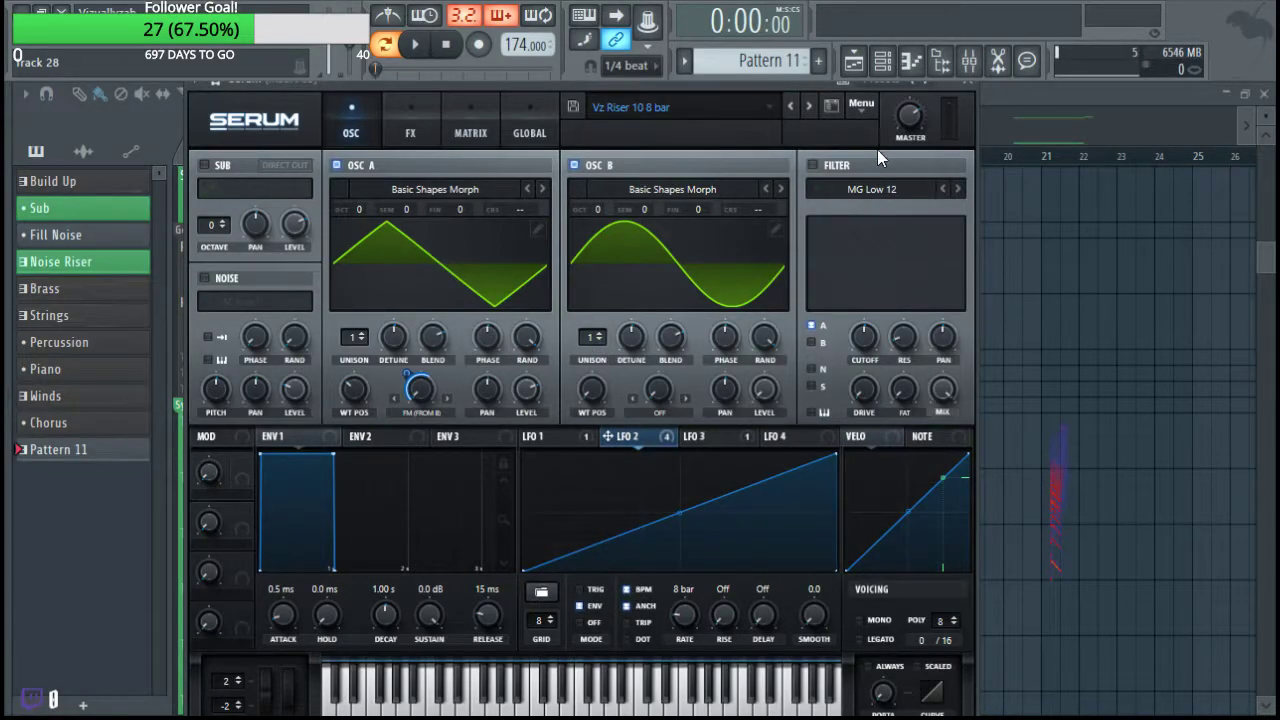
Close Serum and delete the recorded audio clip and the Pattern 11 clip from the playlist.
left_click(966, 84)
right_click(563, 506)
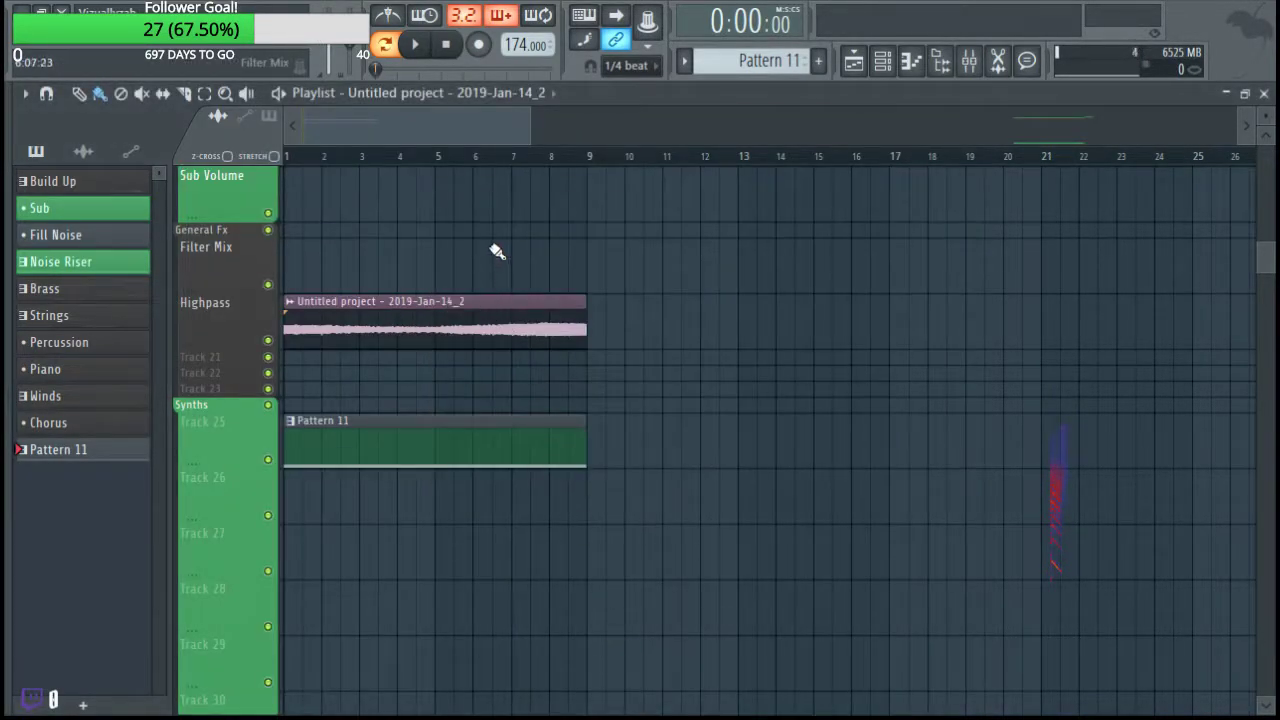
right_click(508, 318)
right_click(533, 440)
Reopen the Serum channel's plugin window from the channel rack.
left_click(910, 60)
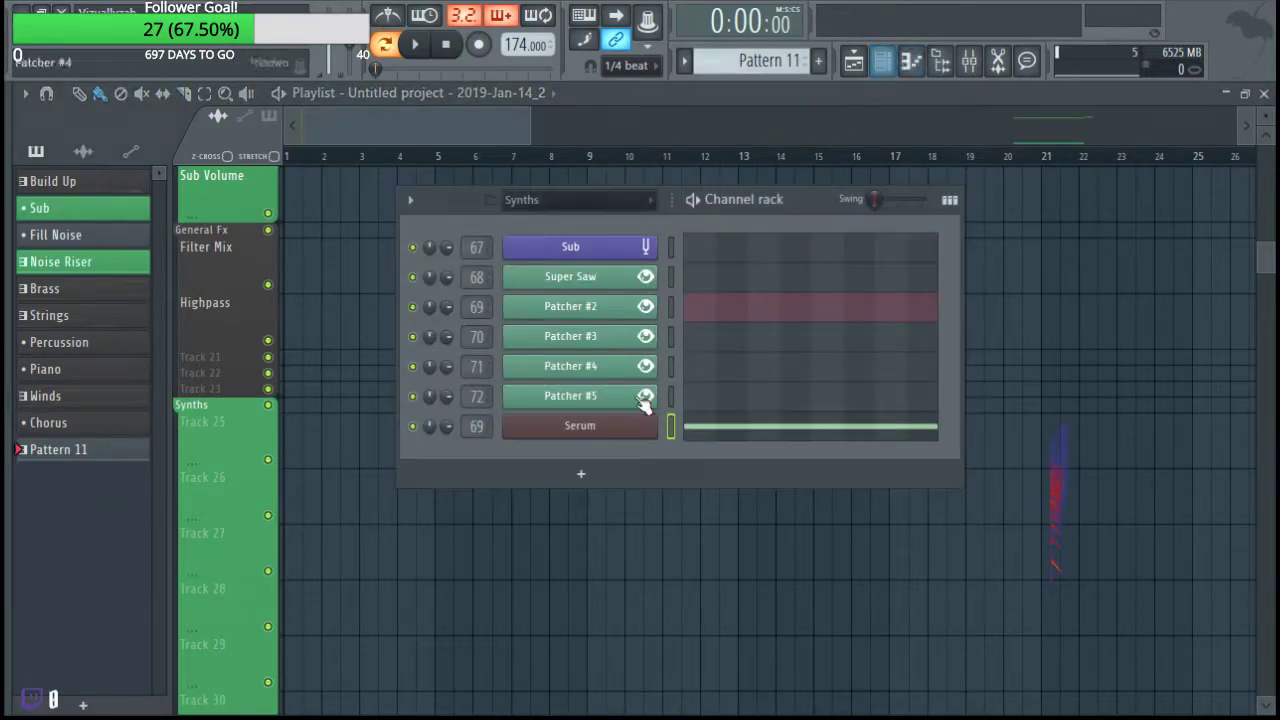
left_click(633, 431)
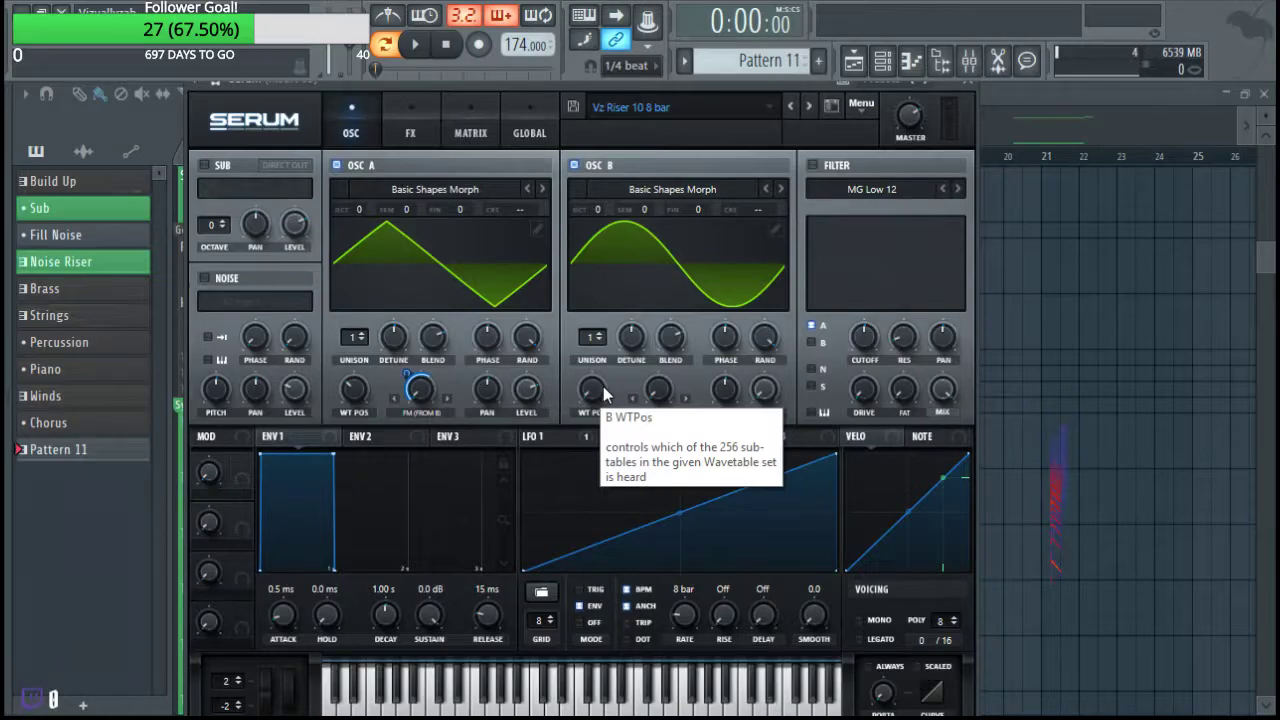
Show the file browser, preview Rise 8 in Other Risers, and refresh the browser's file list.
key("alt+F8")
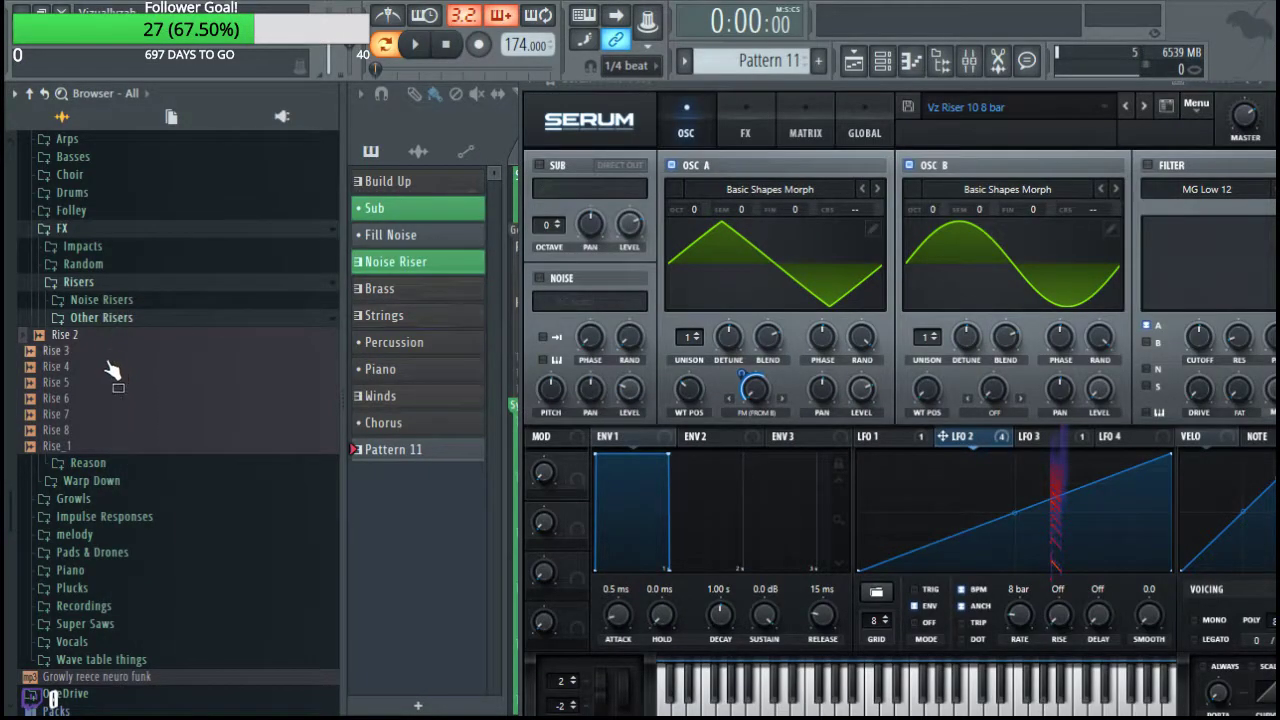
left_click(80, 430)
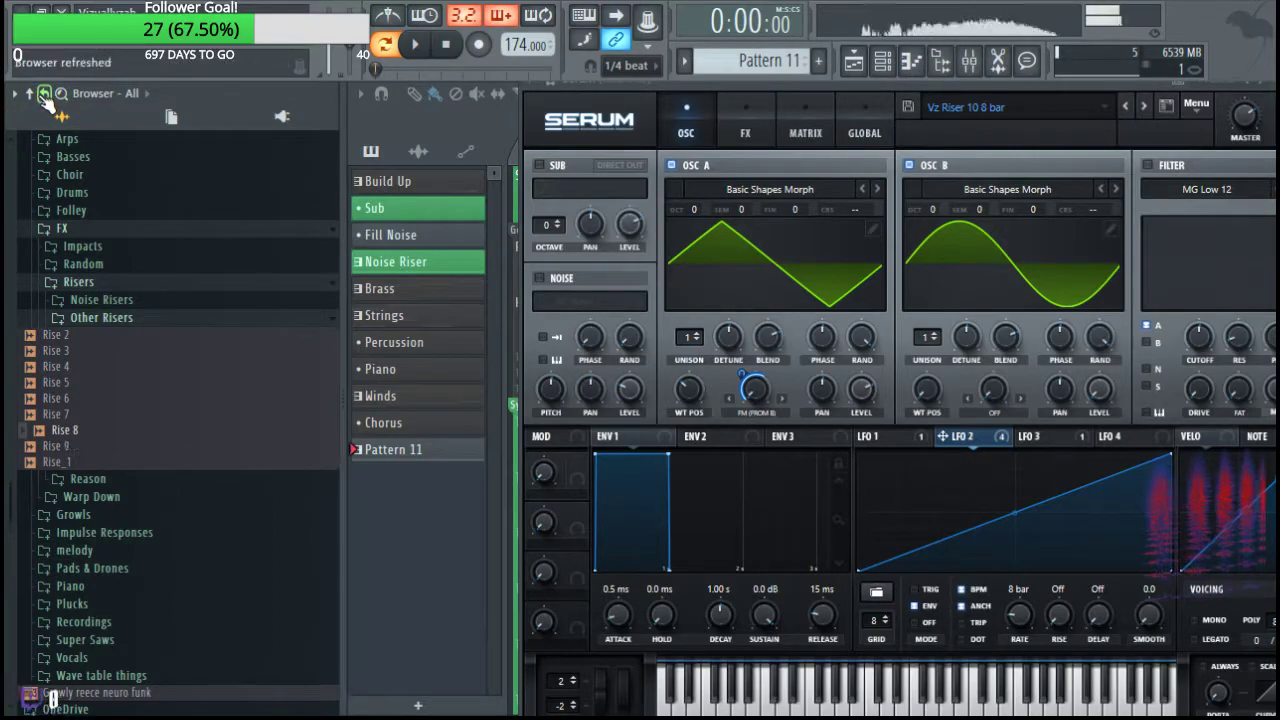
key("alt+F8")
key("alt+F8")
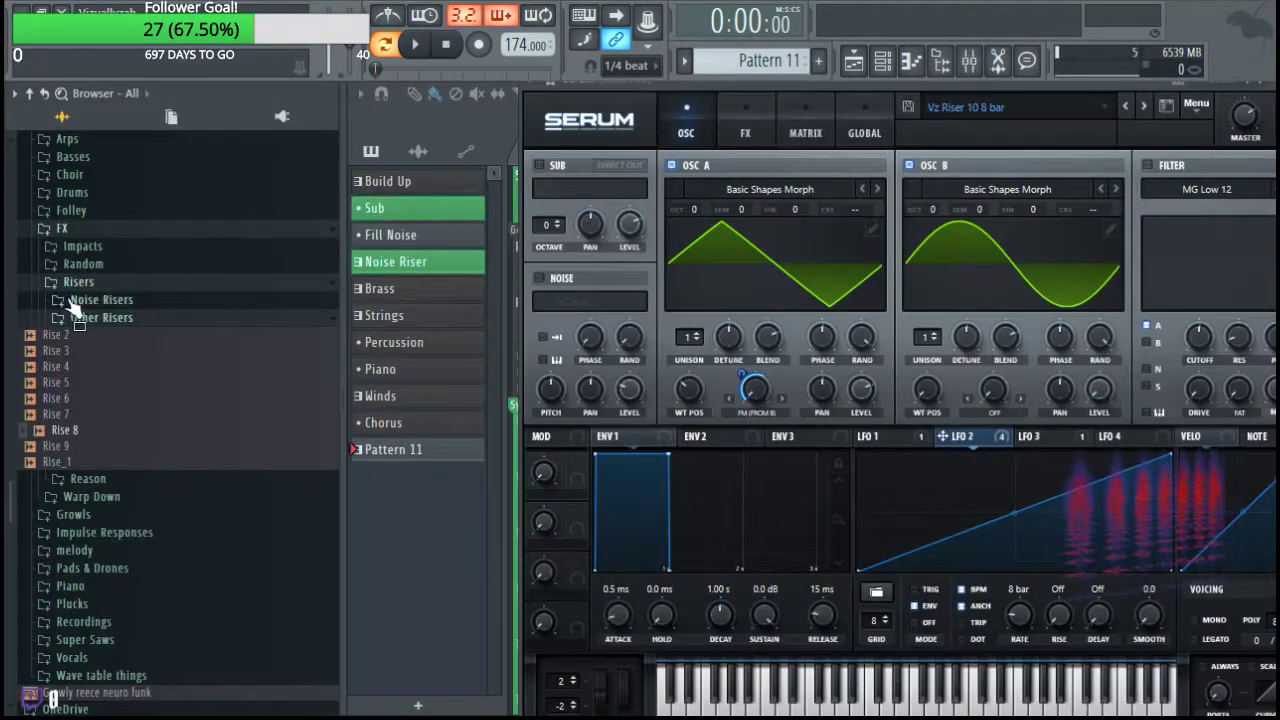
Collapse the Risers folders in the browser and preview the Boing sample in the Random folder.
left_click(100, 320)
left_click(130, 335)
left_click(130, 335)
left_click(113, 285)
left_click(108, 282)
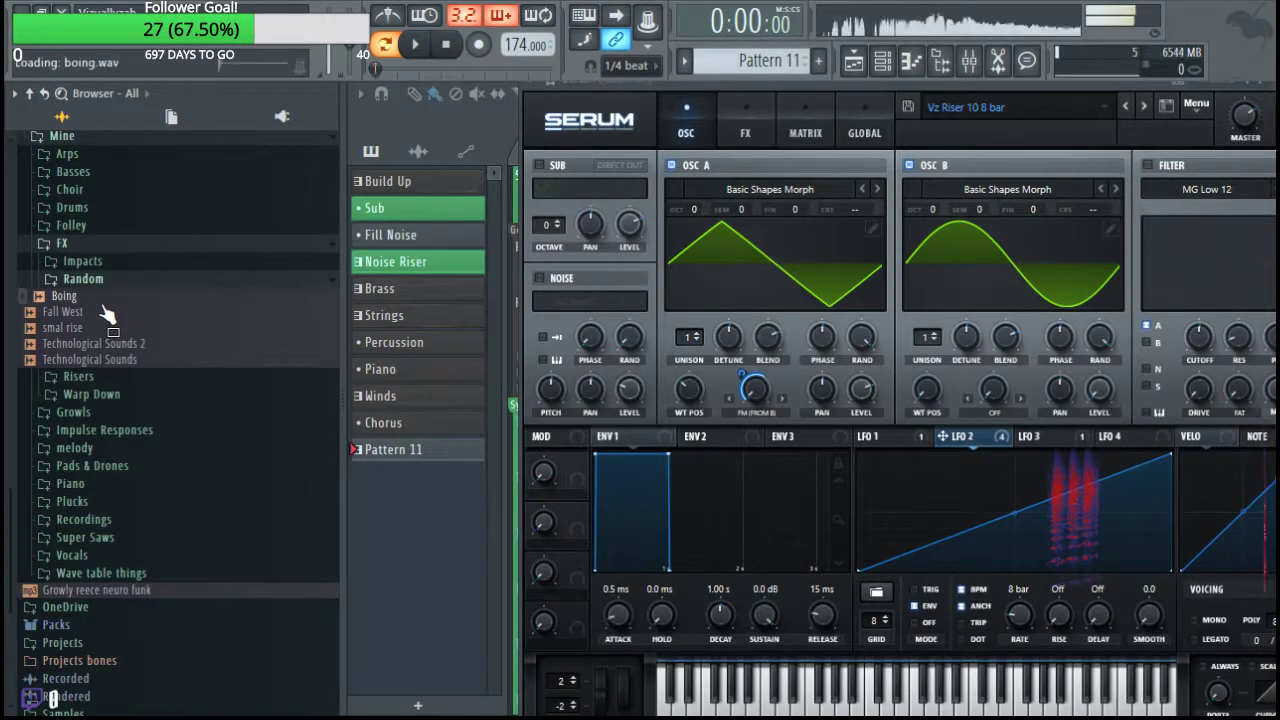
Swap the Random folder for Impacts and audition several impact samples, including Imp 2, Imp 50, Imp 47 and Imp 41.
left_click(105, 280)
left_click(100, 263)
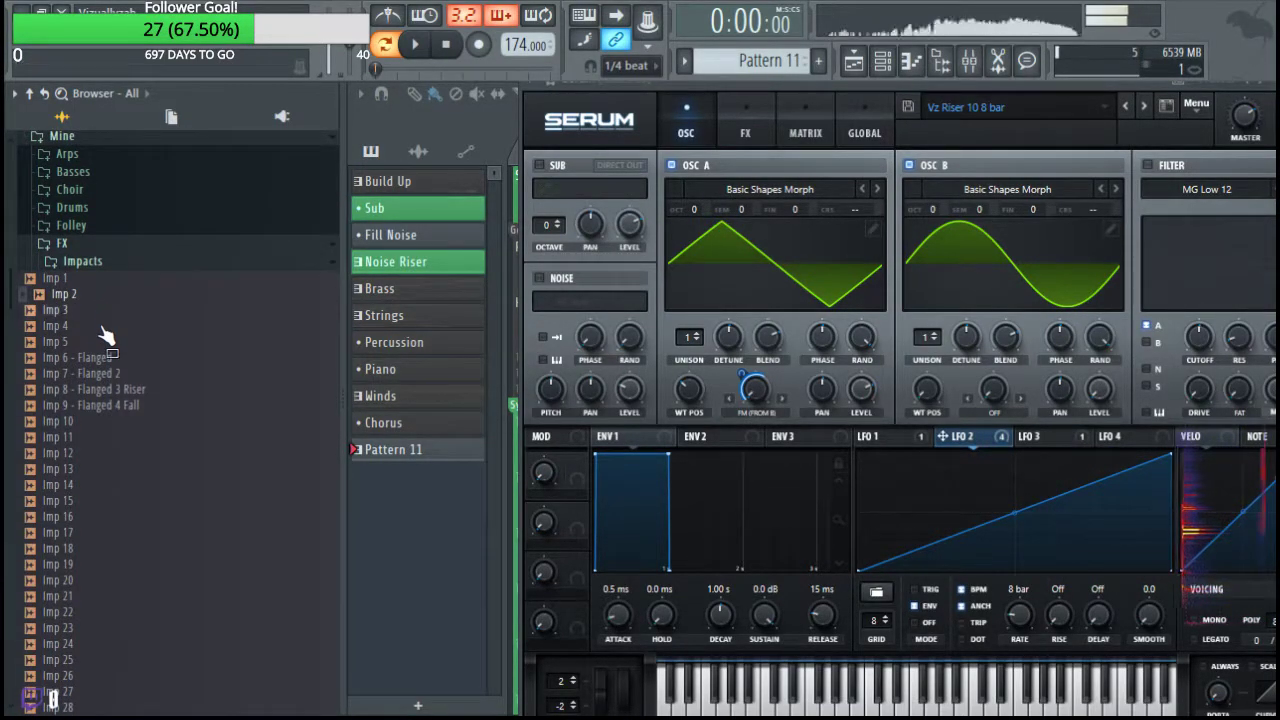
scroll(115, 350, "down", 5)
scroll(123, 387, "down", 5)
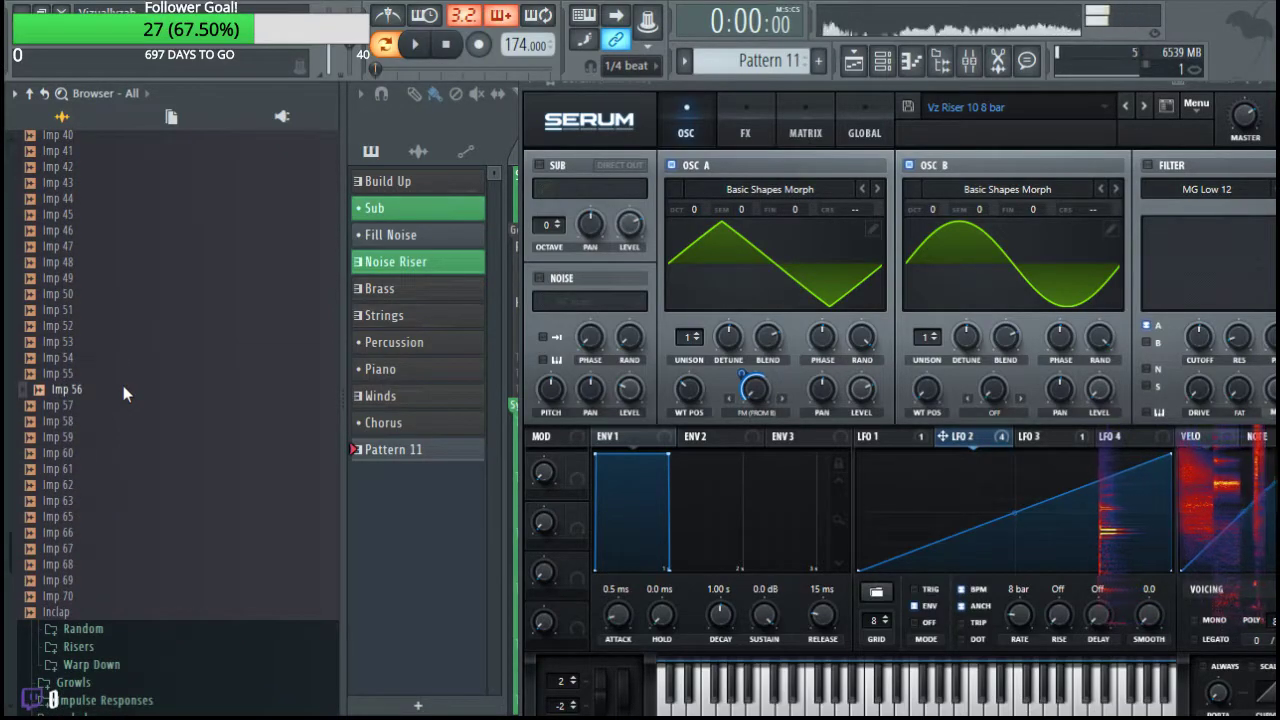
left_click(127, 376)
left_click(128, 297)
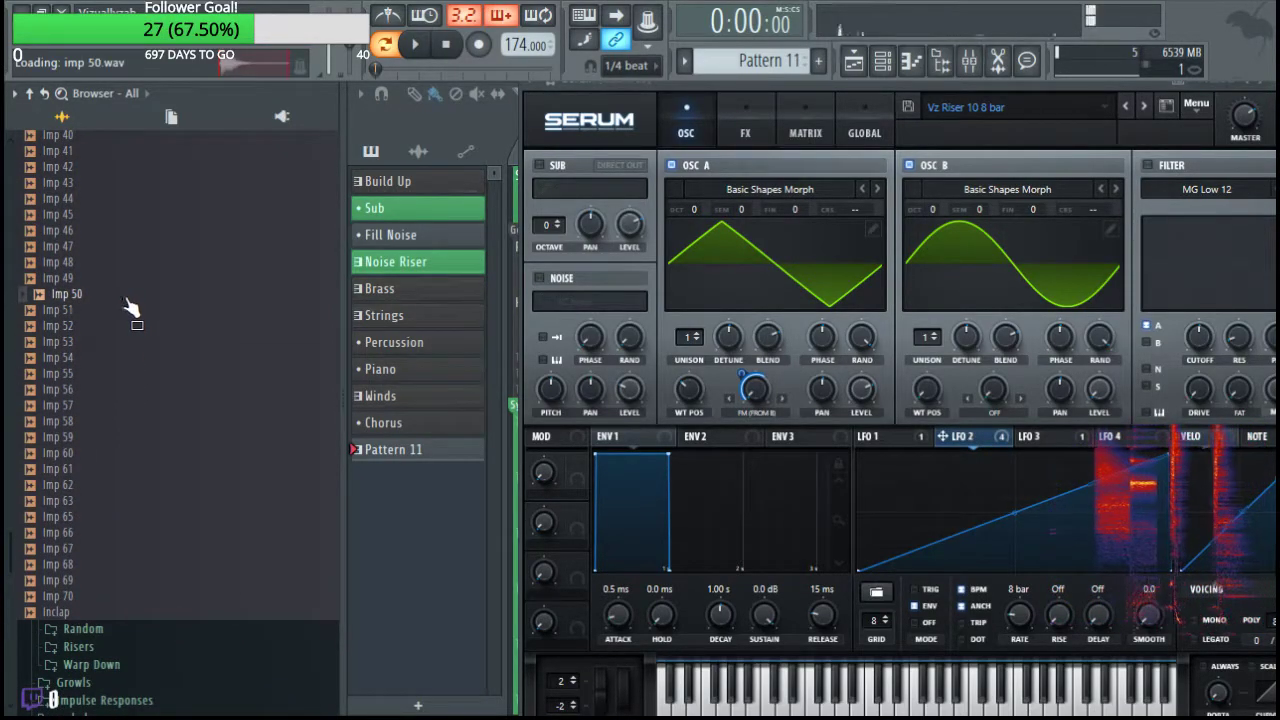
left_click(127, 247)
scroll(115, 295, "up", 3)
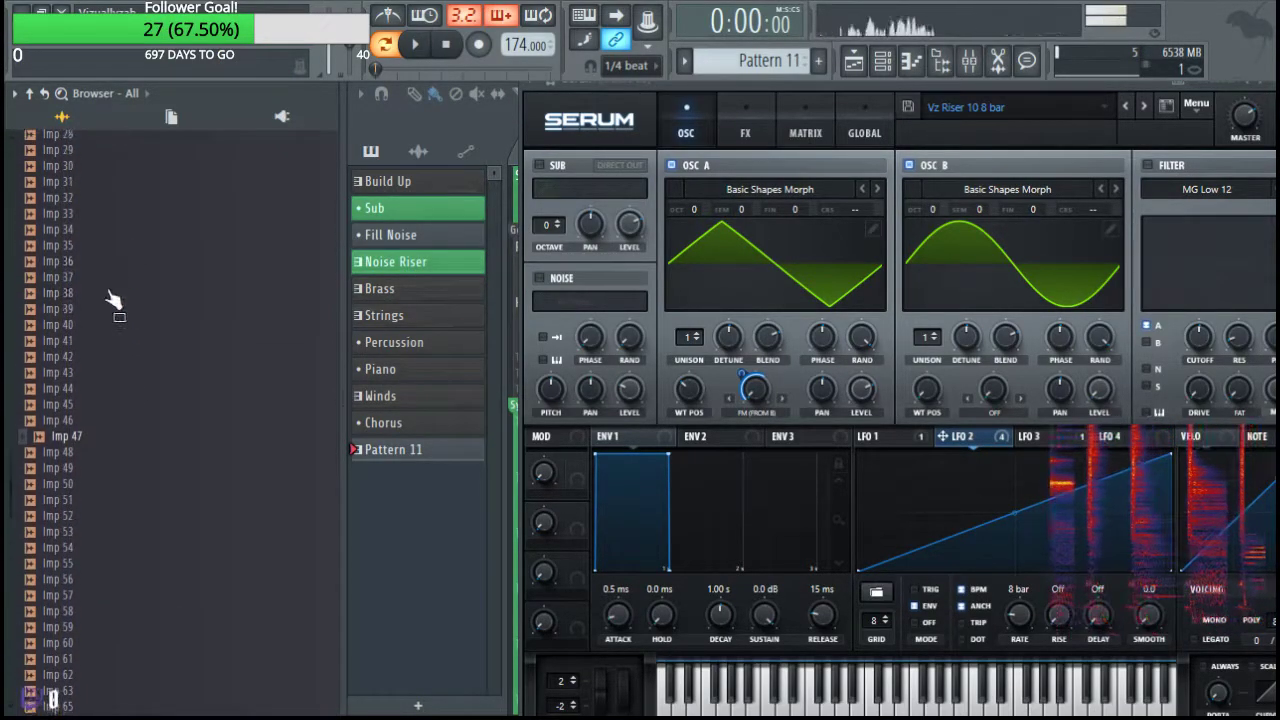
left_click(113, 295)
left_click(110, 343)
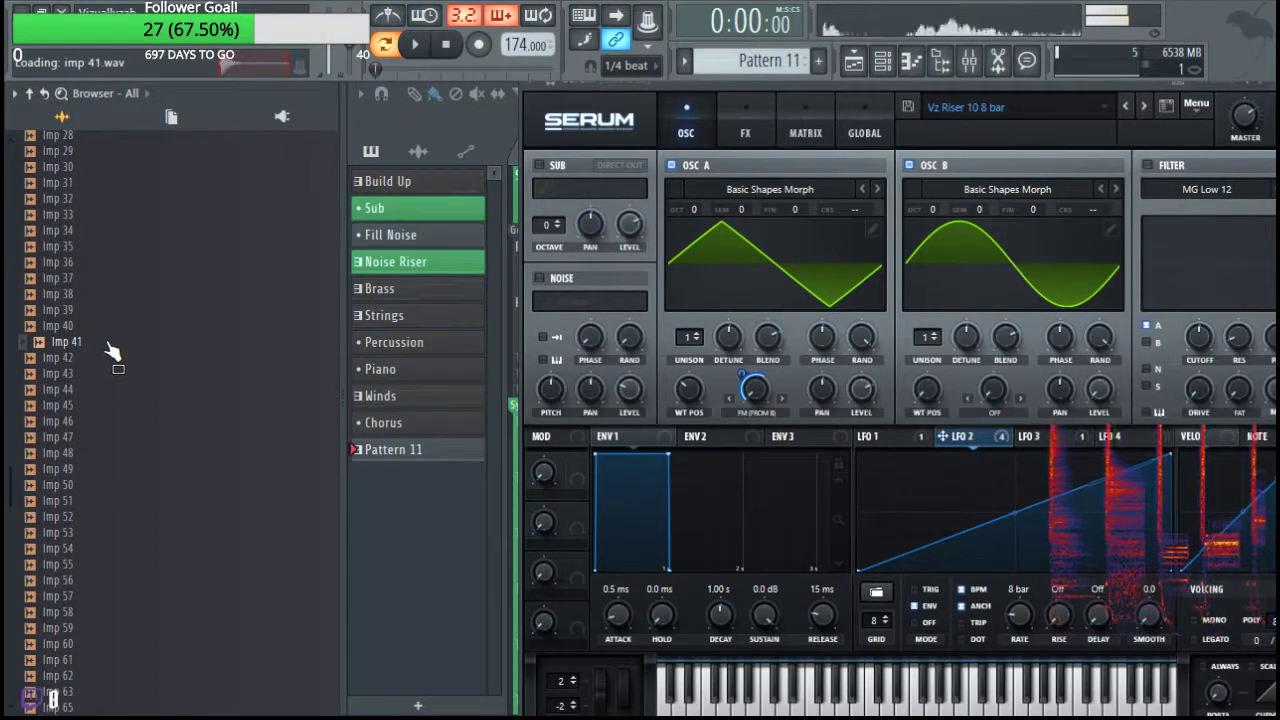
Collapse the Impacts folder and audition Warp 4, Warp 5 and Warp 6 in the Warp Down folder.
scroll(123, 287, "up", 8)
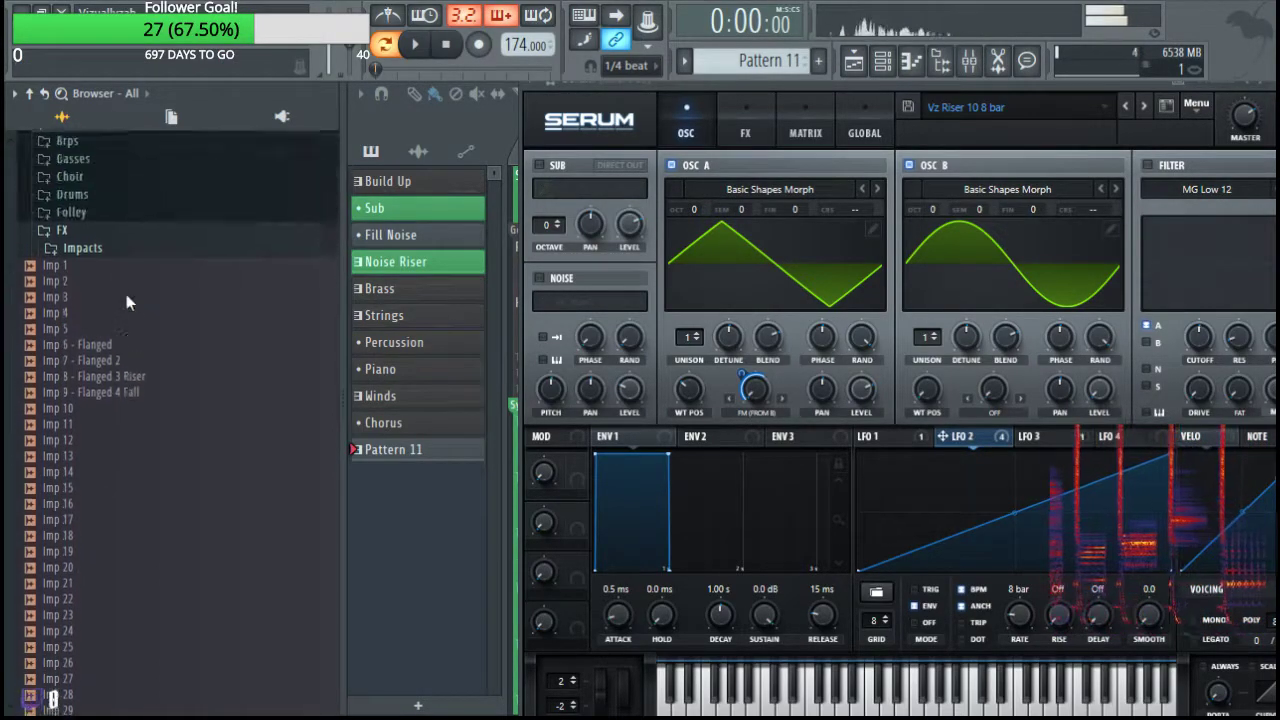
scroll(122, 330, "up", 3)
left_click(118, 358)
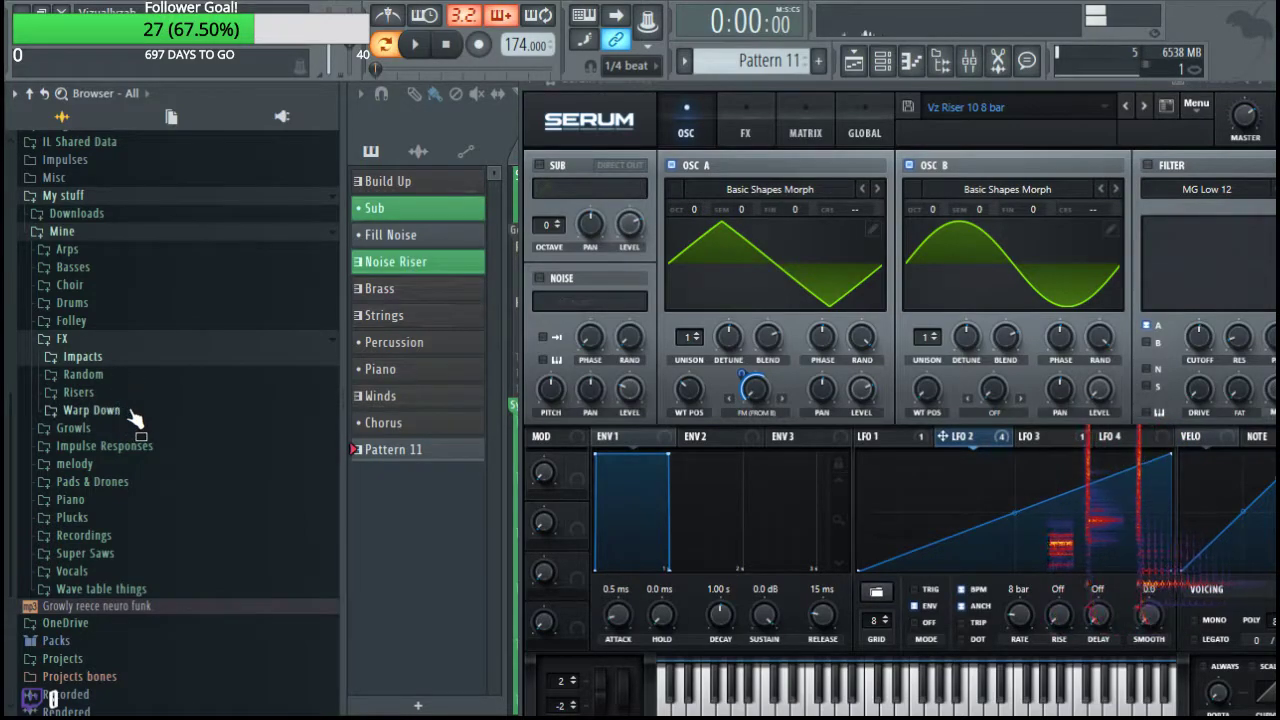
left_click(132, 414)
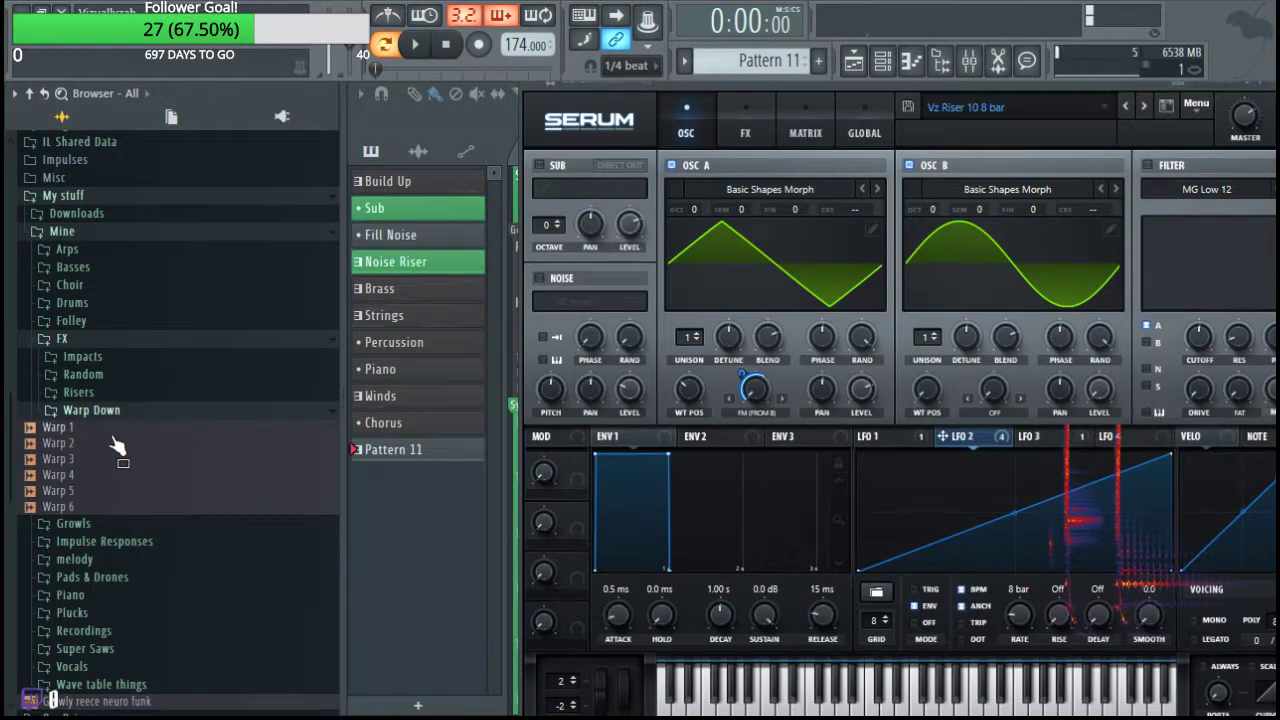
left_click(156, 481)
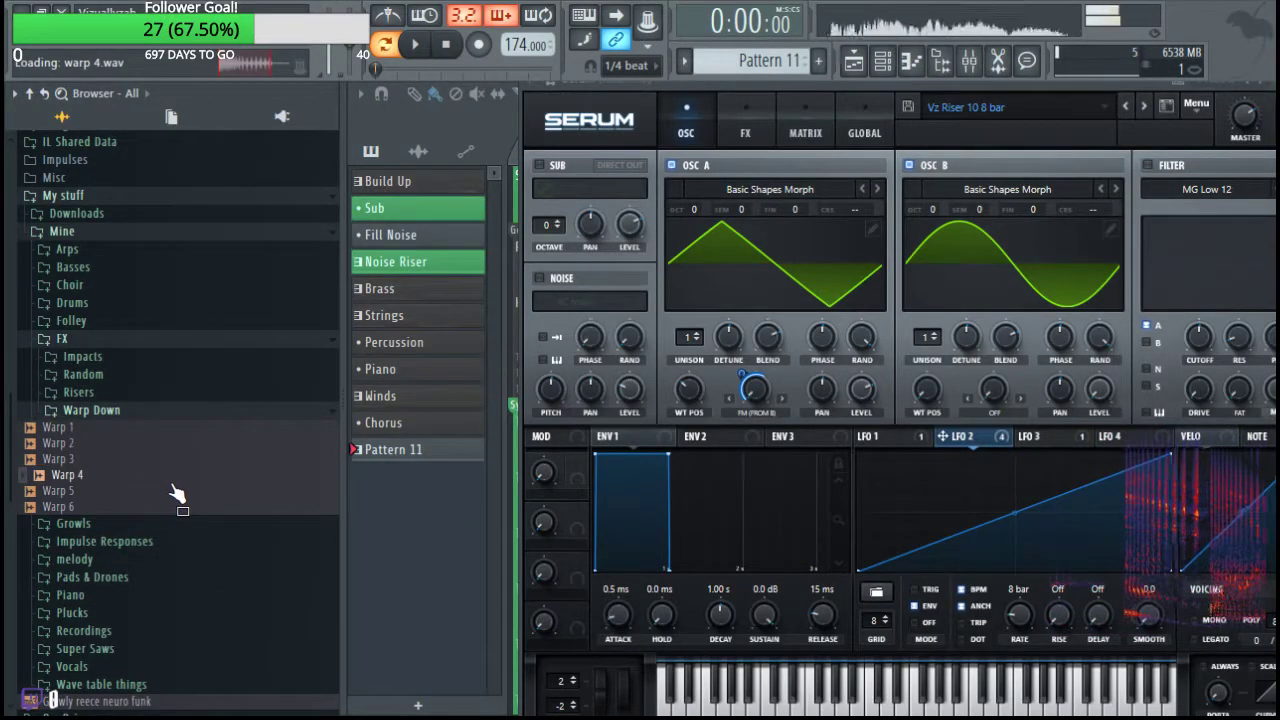
left_click(165, 492)
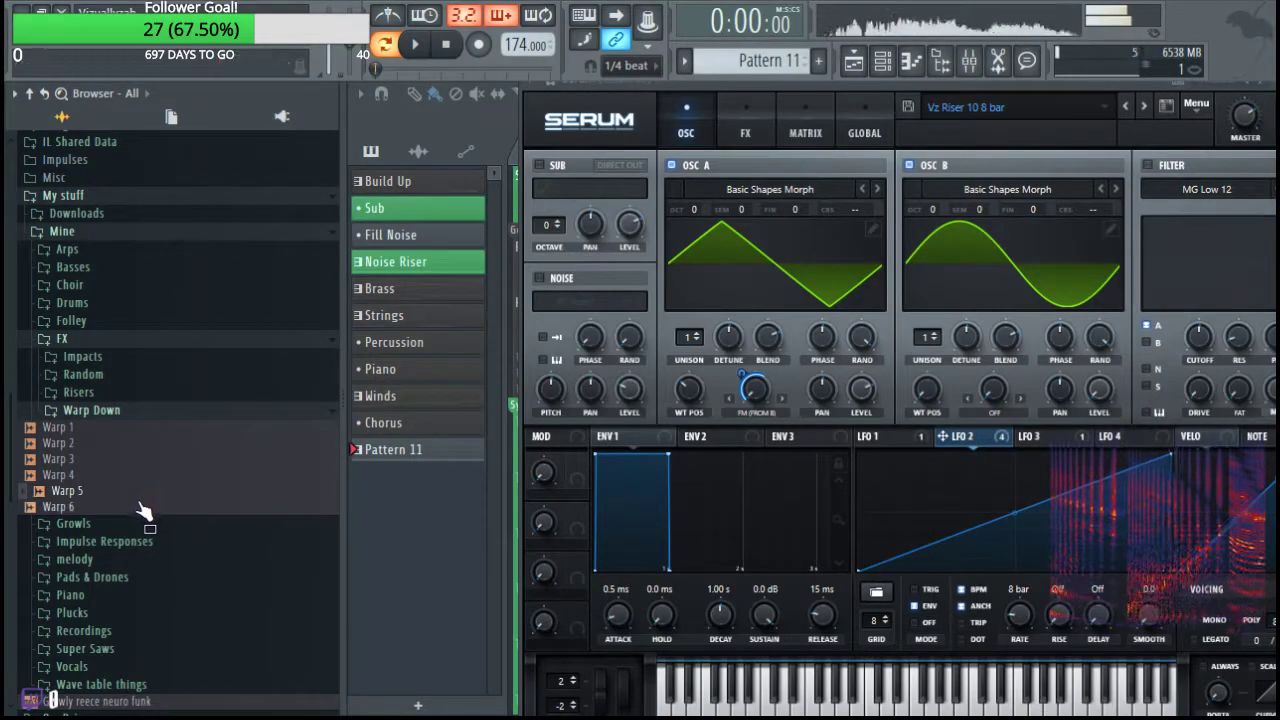
left_click(138, 510)
Swap the Warp Down folder for the Reason and Other Risers folders under Risers, and hide the file browser.
left_click(100, 410)
left_click(82, 392)
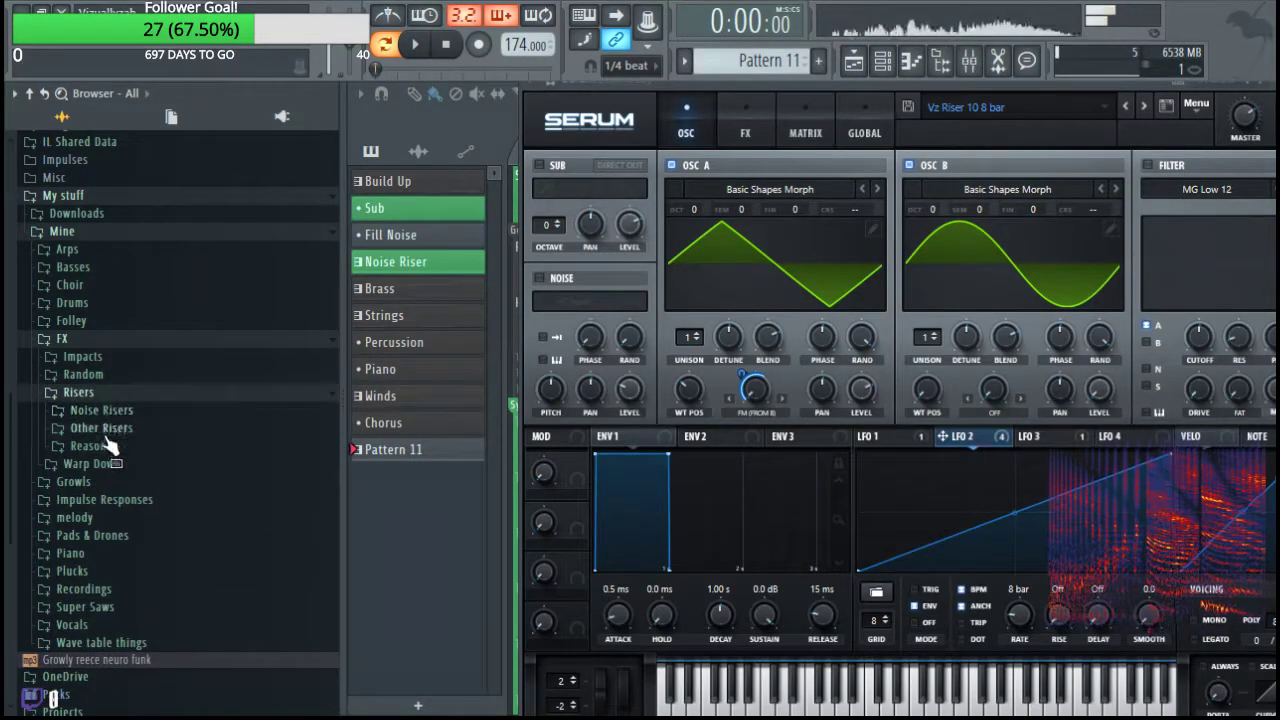
left_click(100, 446)
left_click(107, 447)
left_click(112, 431)
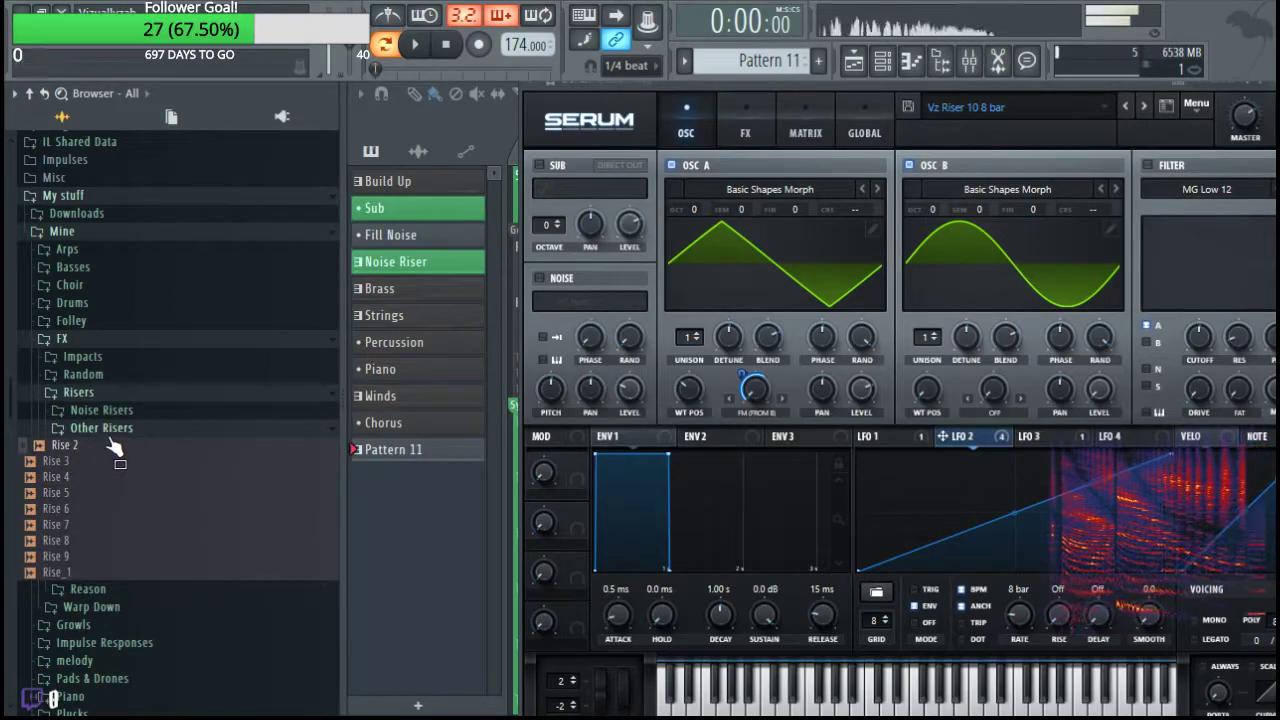
left_click(118, 433)
key("alt+F8")
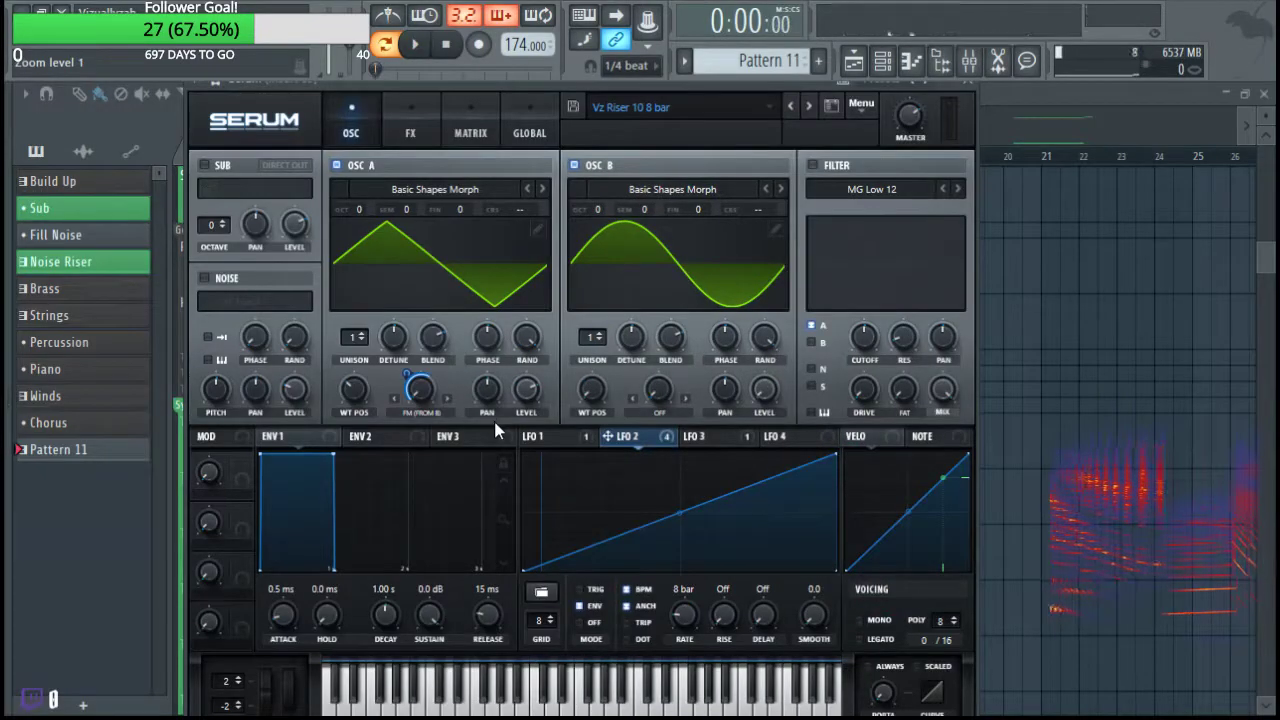
Initialise the Serum preset and draw a quarter-width pulse wave as oscillator A's custom wavetable.
left_click(861, 103)
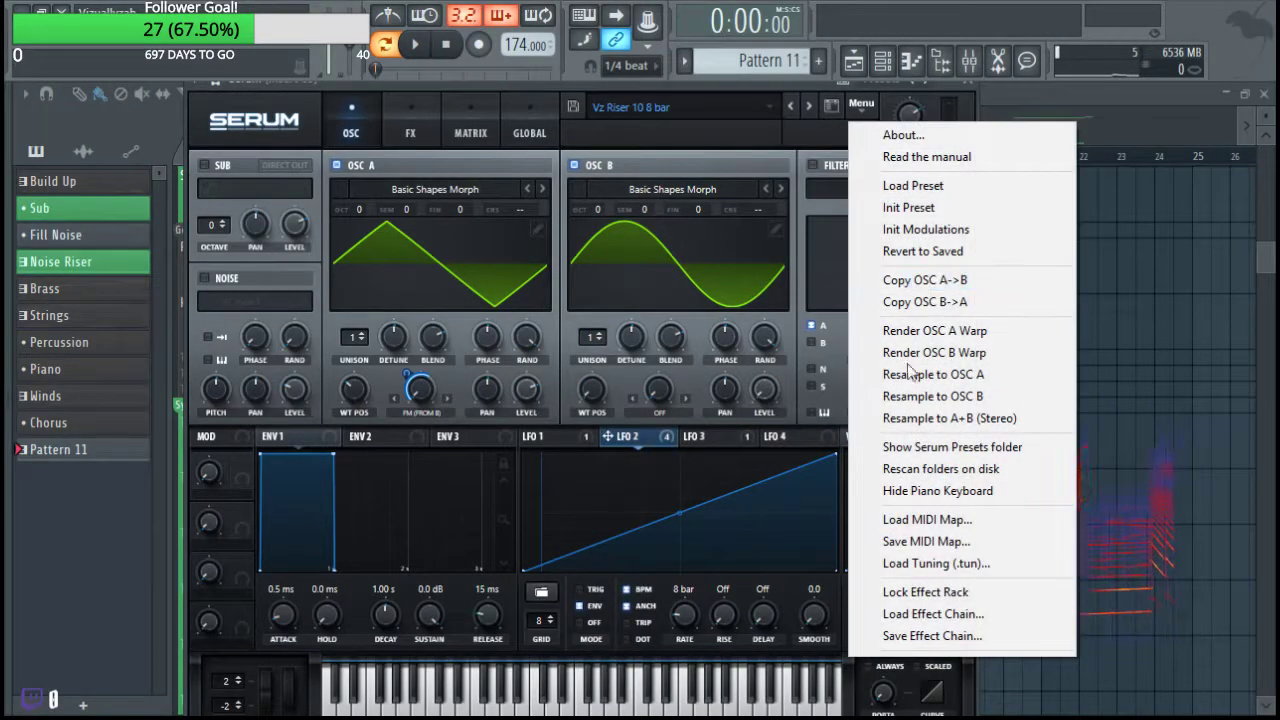
left_click(940, 207)
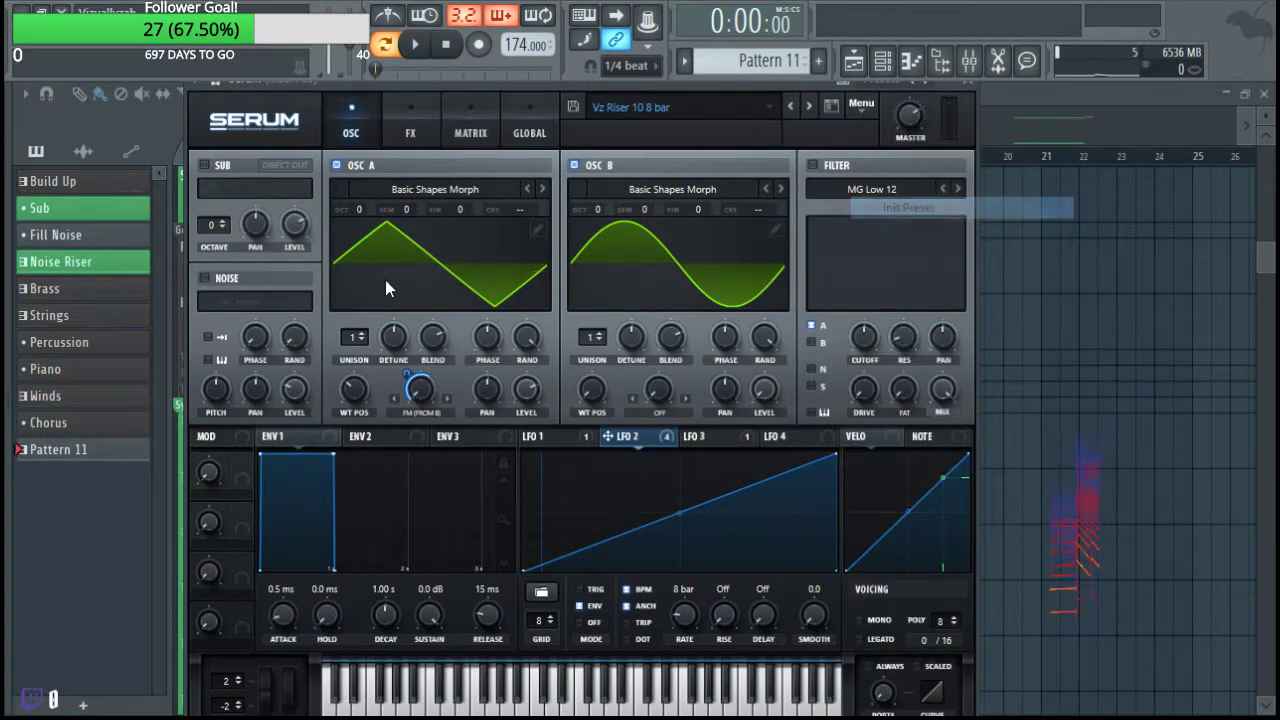
left_click(539, 230)
left_click_drag(262, 303, 512, 266)
mouse_move(606, 518)
left_mouse_down()
mouse_move(629, 535)
mouse_move(976, 581)
left_mouse_up()
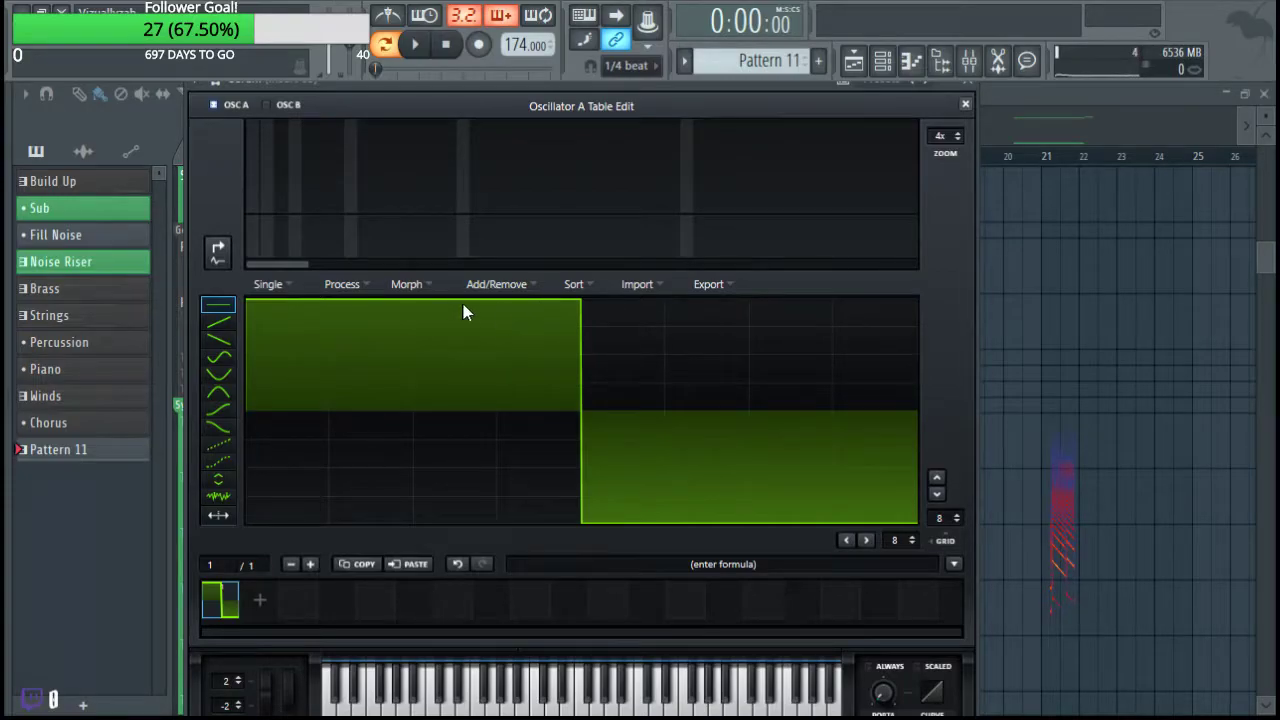
left_click_drag(468, 525, 578, 715)
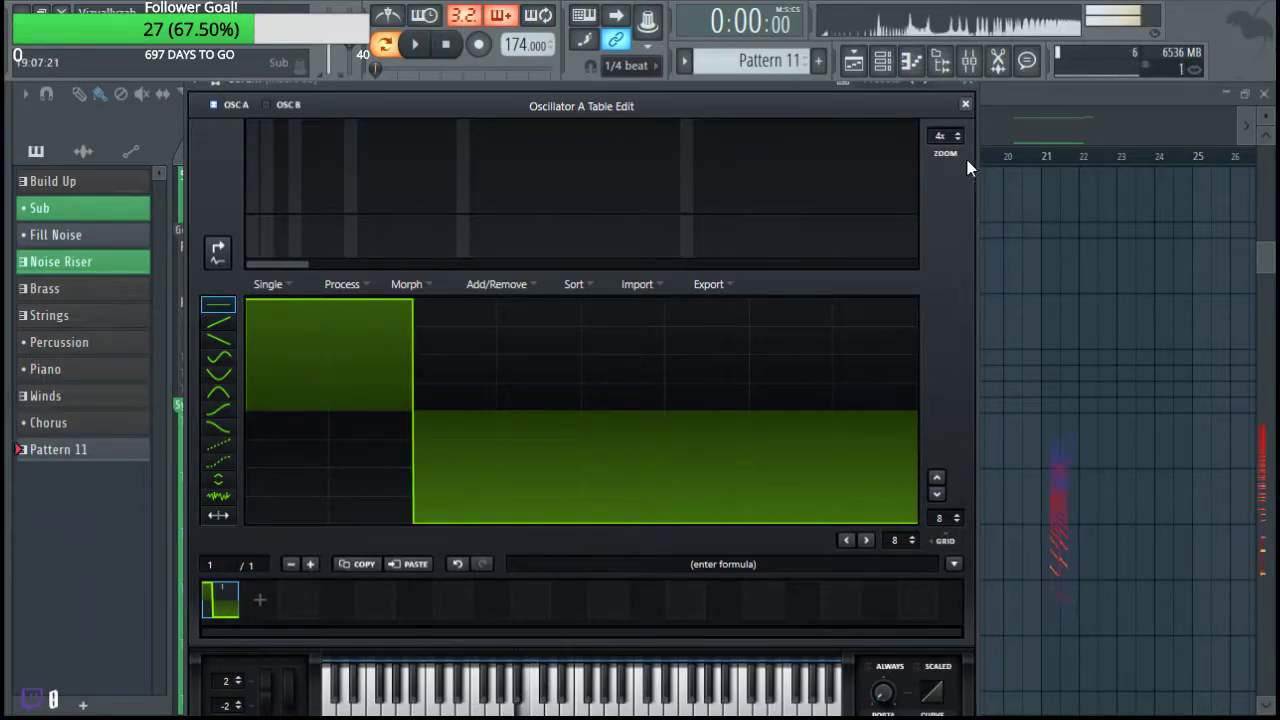
left_click(965, 104)
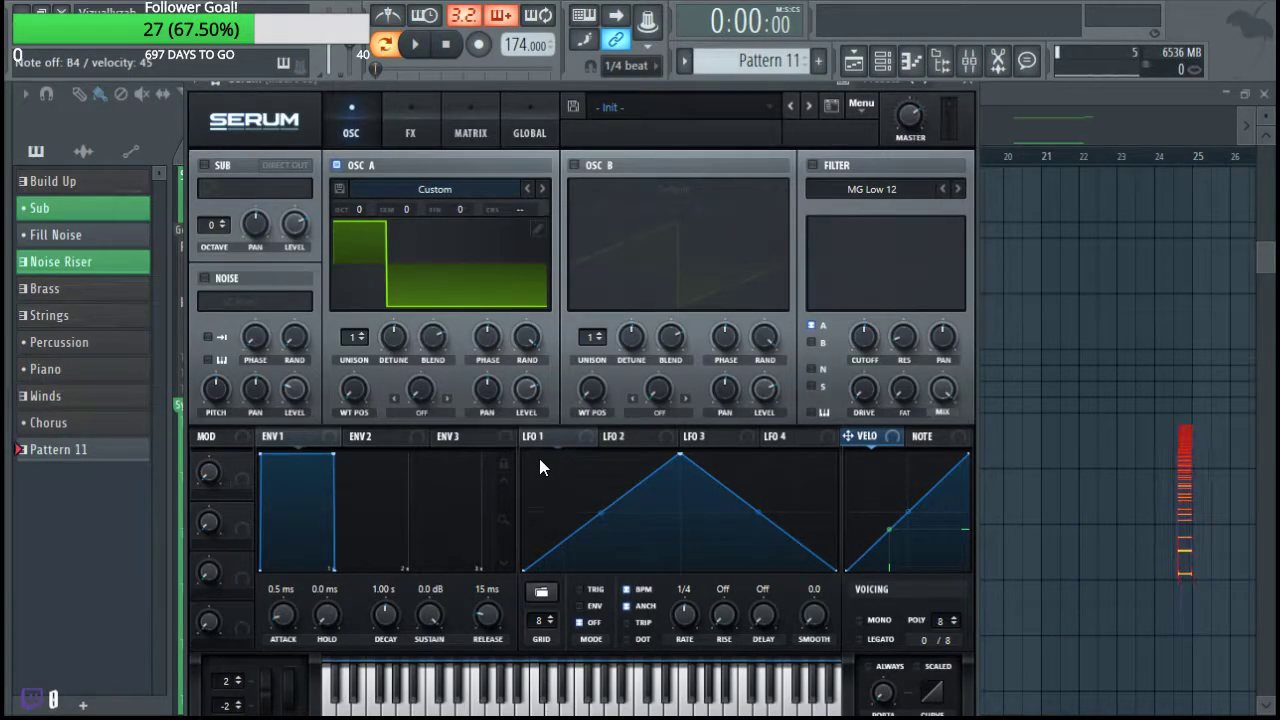
Route LFO 1 bidirectionally to Mast.Tun in the modulation matrix with an amount of about 26.
left_click(391, 131)
left_click(470, 132)
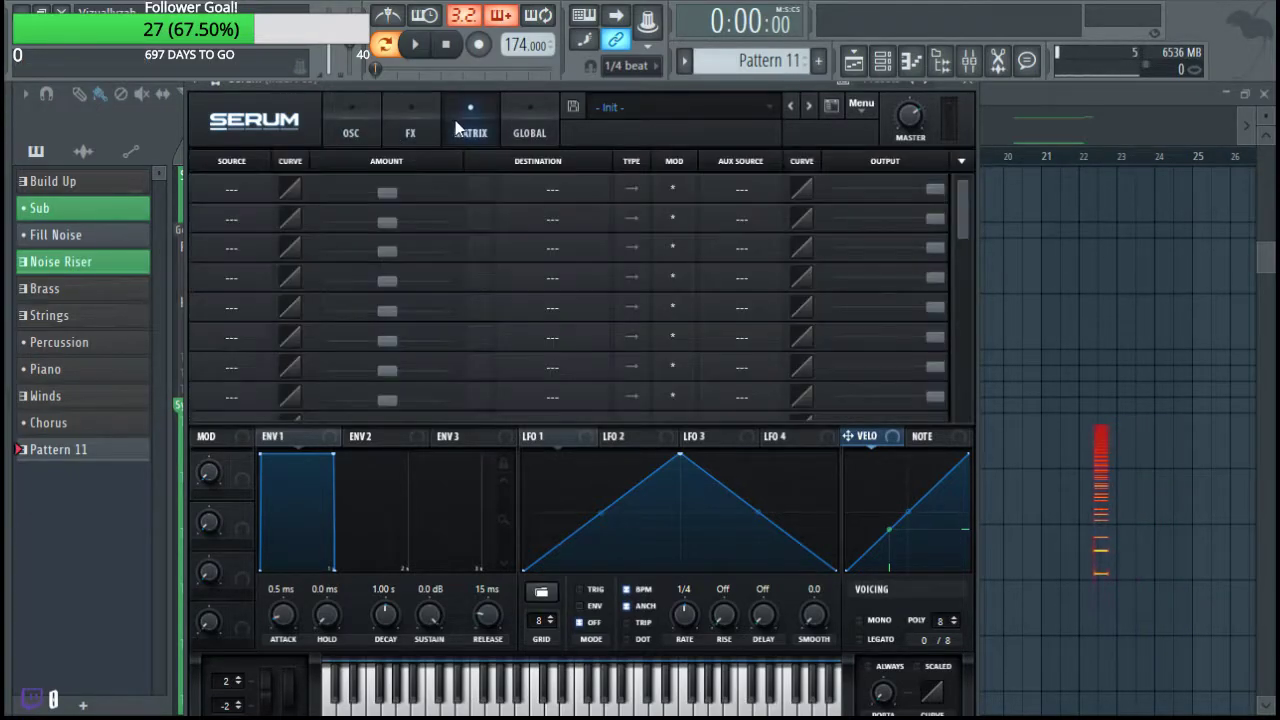
left_click(250, 198)
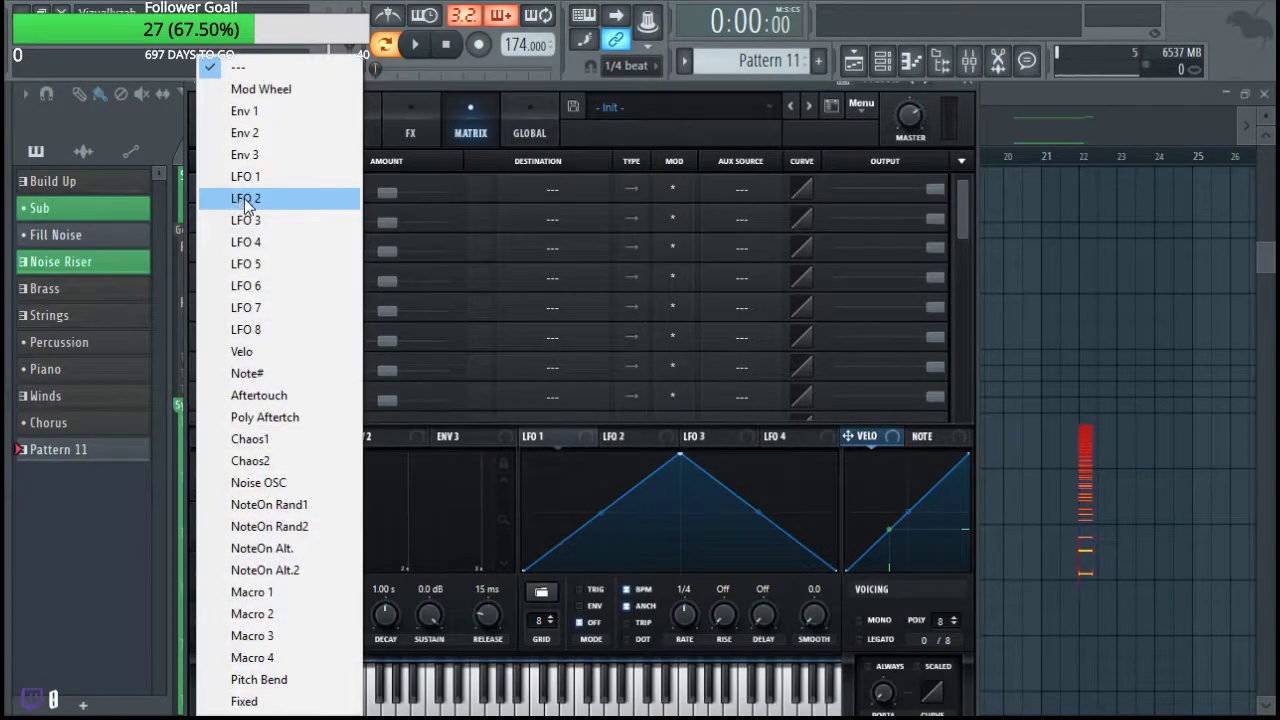
left_click(331, 188)
left_click(508, 189)
mouse_move(573, 364)
left_click(721, 365)
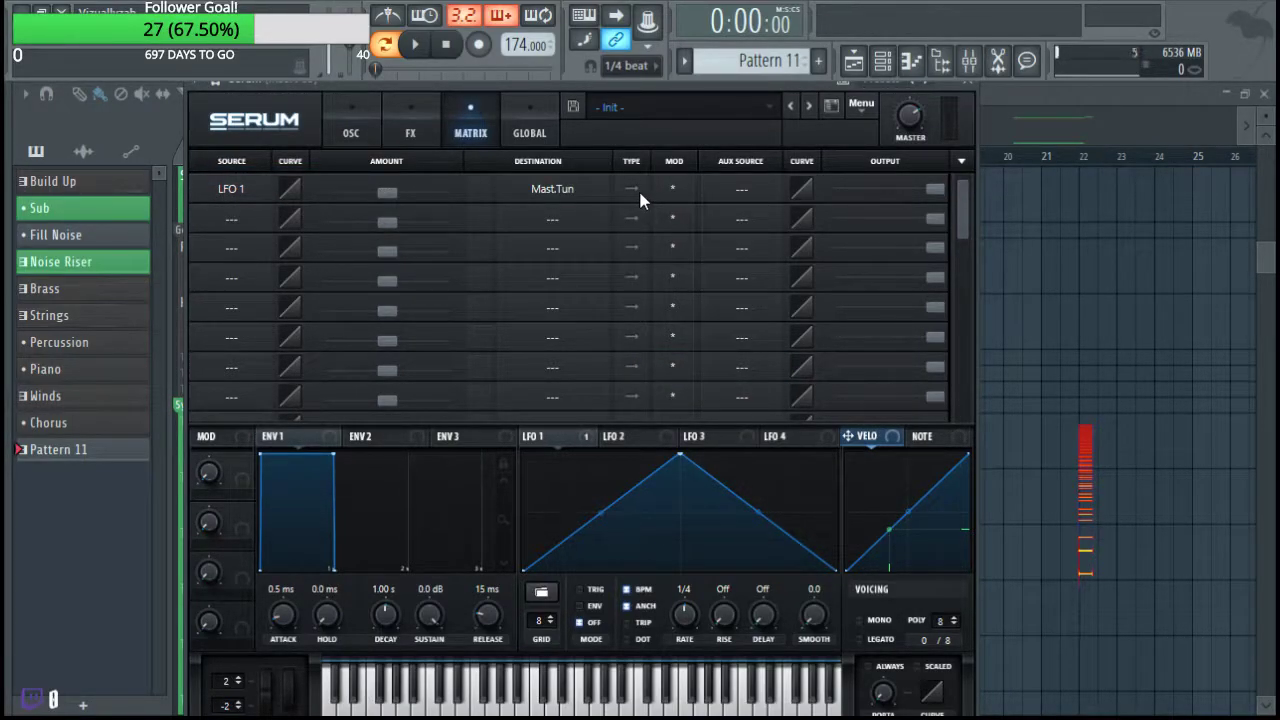
left_click_drag(409, 201, 417, 195)
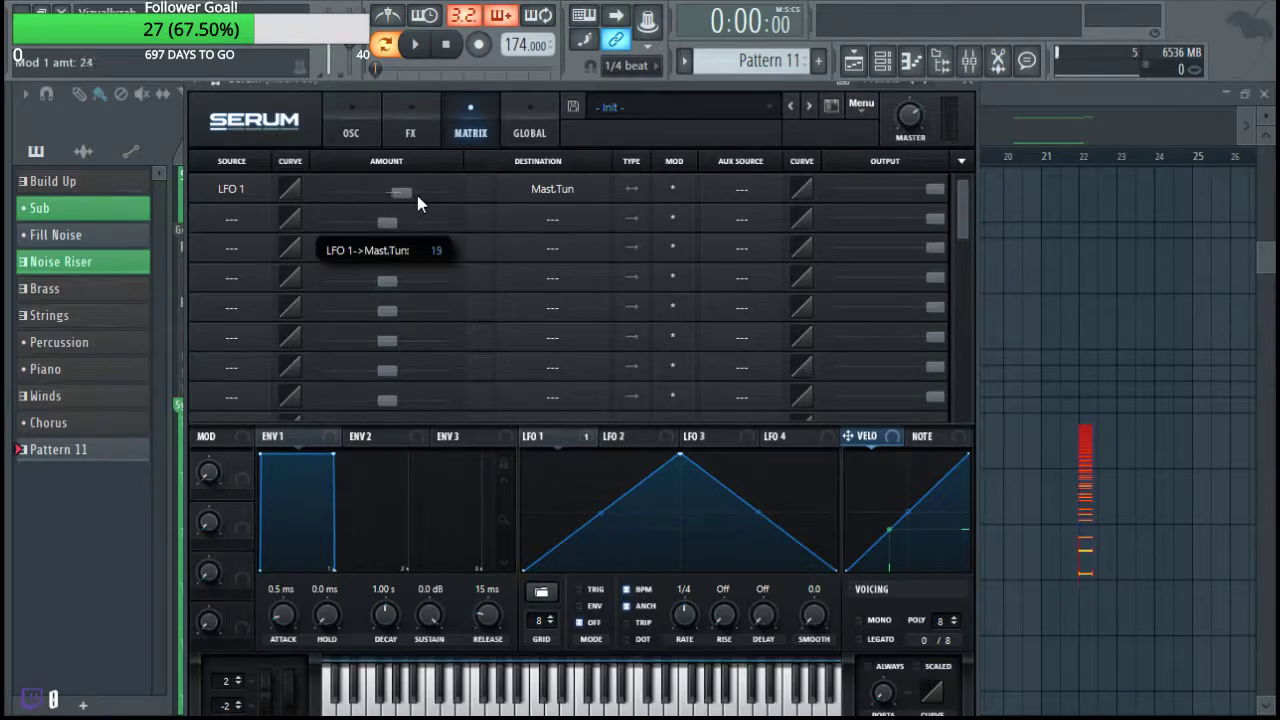
Redraw LFO 1 as four equal full-height square pulses across the grid and set its rate to 1/8.
left_click_drag(522, 570, 502, 443)
mouse_move(556, 527)
left_mouse_down()
mouse_move(569, 578)
mouse_move(530, 442)
left_mouse_up()
left_click_drag(636, 508, 662, 629)
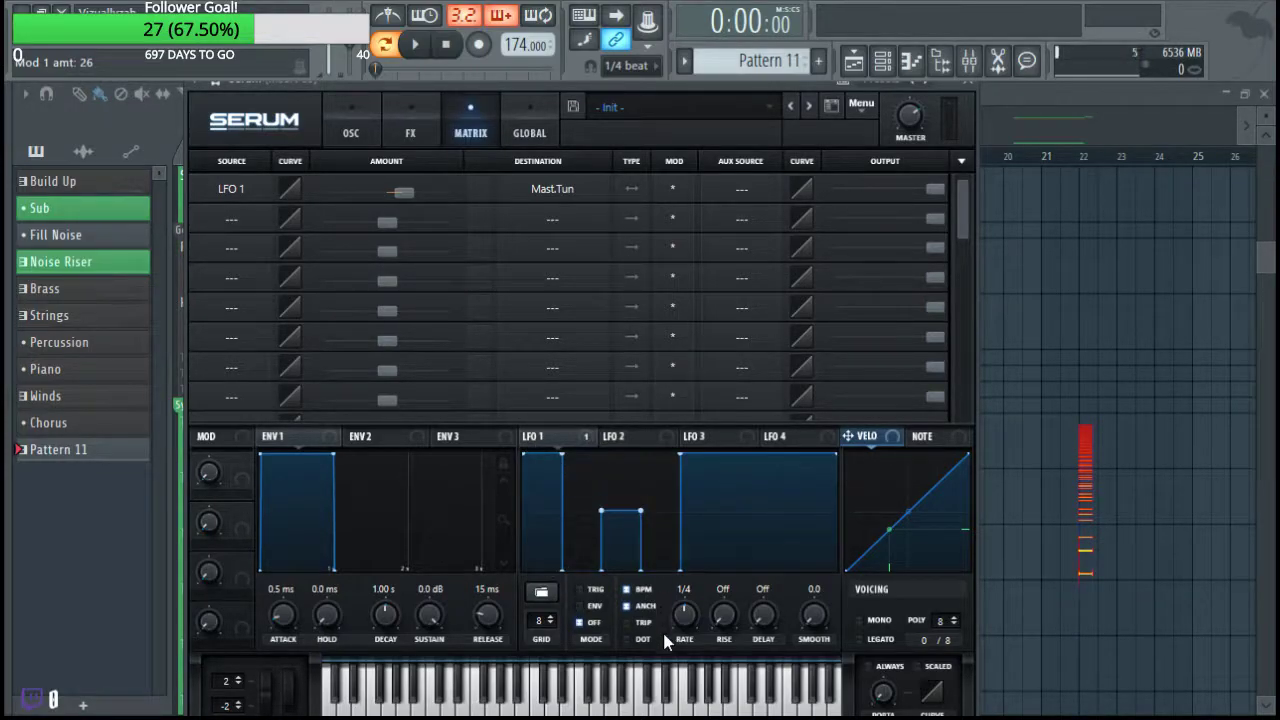
mouse_move(627, 497)
left_mouse_down()
mouse_move(723, 520)
mouse_move(749, 624)
mouse_move(803, 514)
mouse_move(812, 624)
left_mouse_up()
left_click_drag(763, 511, 766, 446)
left_click_drag(696, 569, 690, 603)
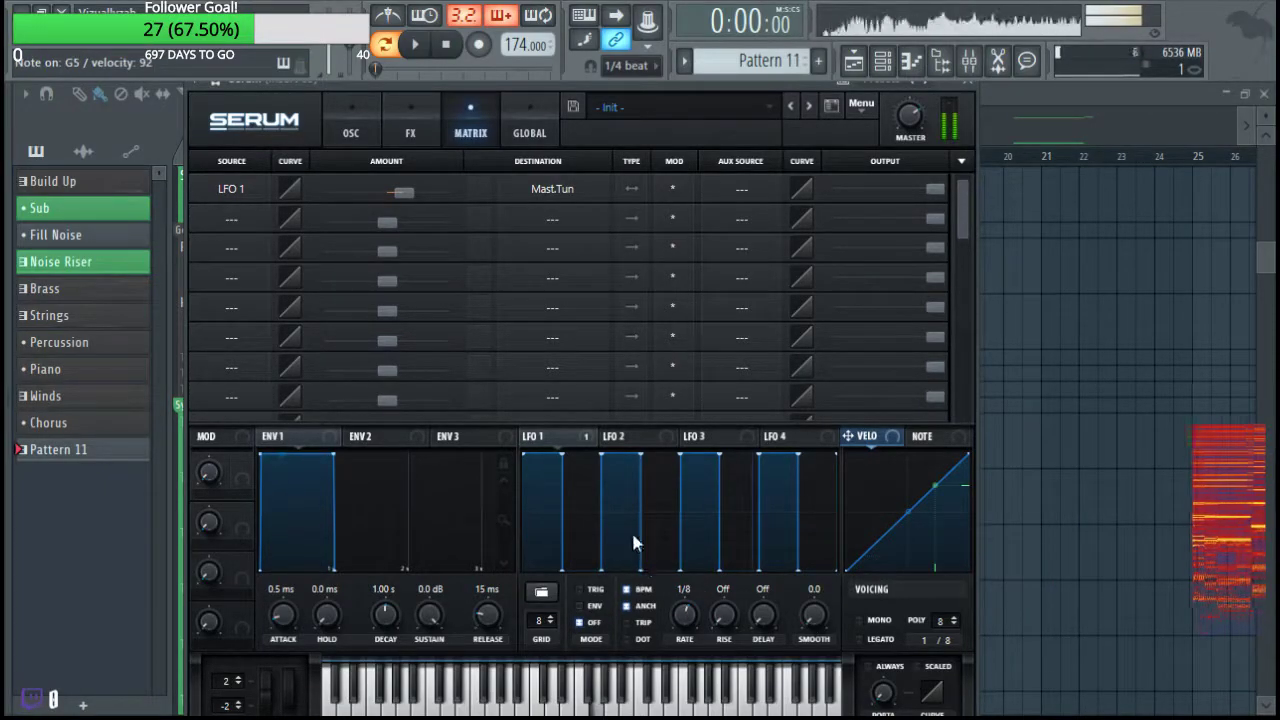
Set oscillator A to 5 unison voices and lower its detune.
left_click(372, 128)
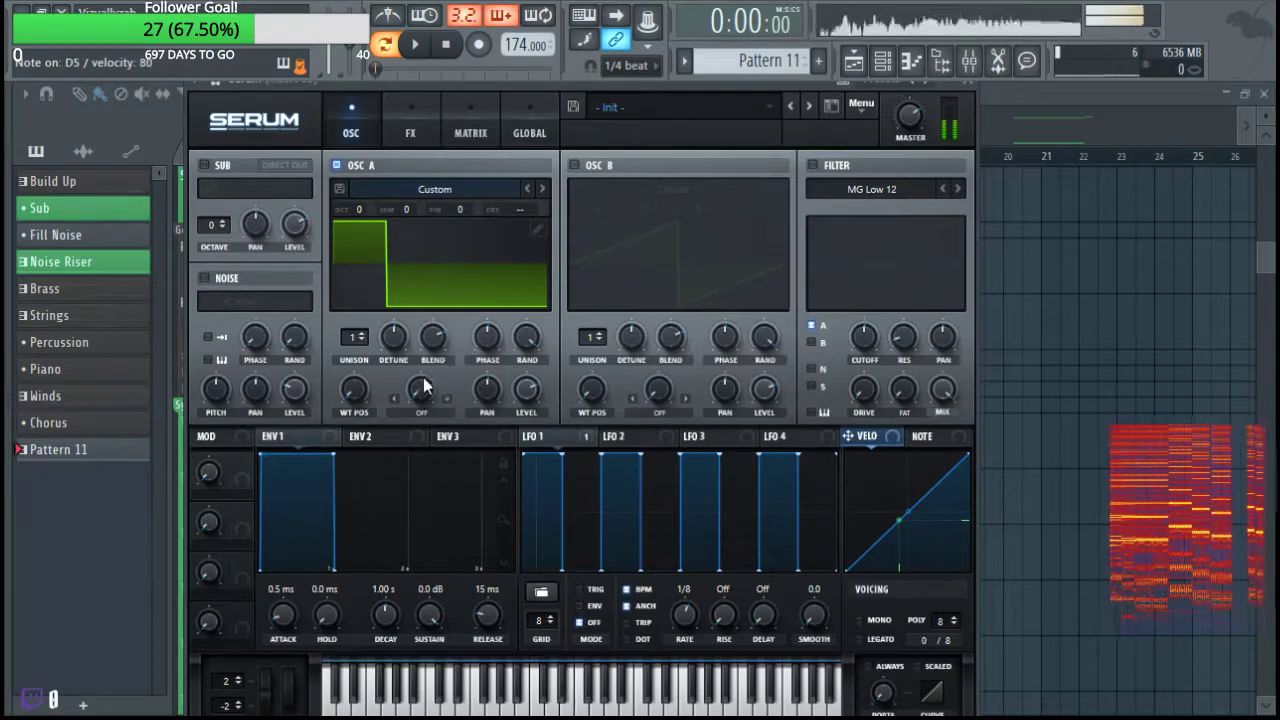
left_click_drag(351, 338, 398, 390)
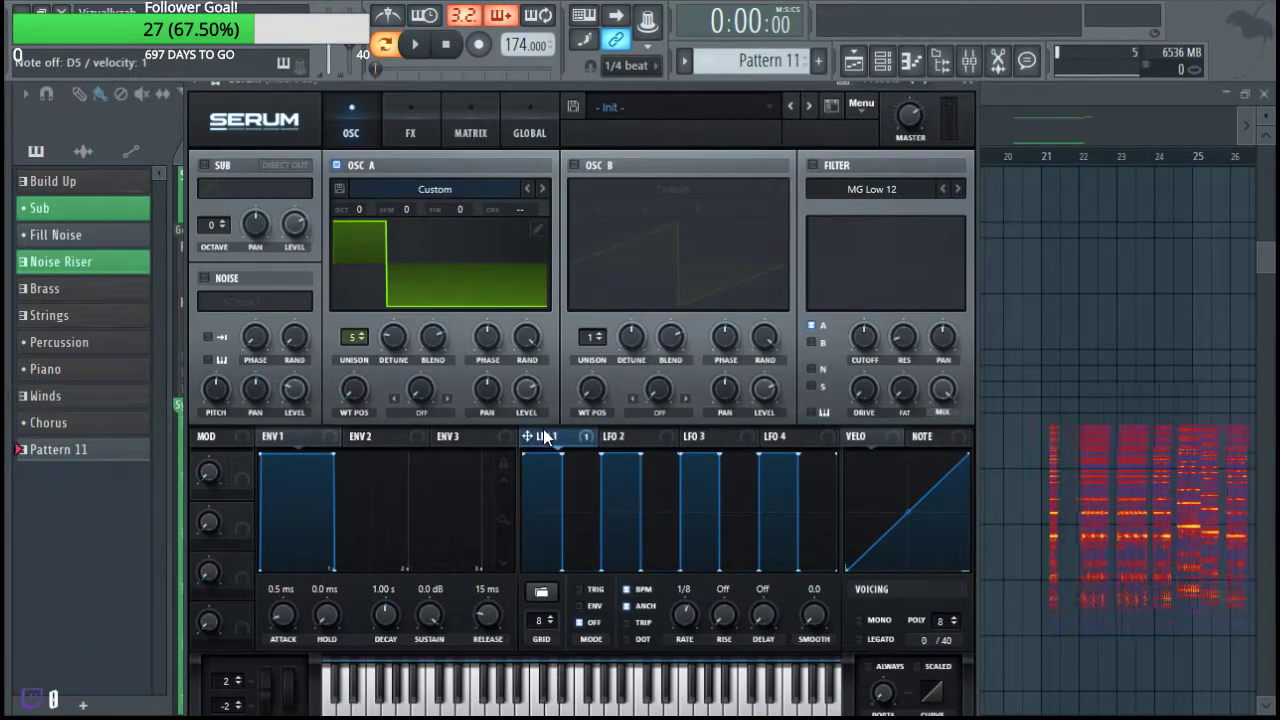
mouse_move(521, 404)
left_mouse_down()
mouse_move(525, 392)
mouse_move(508, 408)
left_mouse_up()
right_click(524, 388)
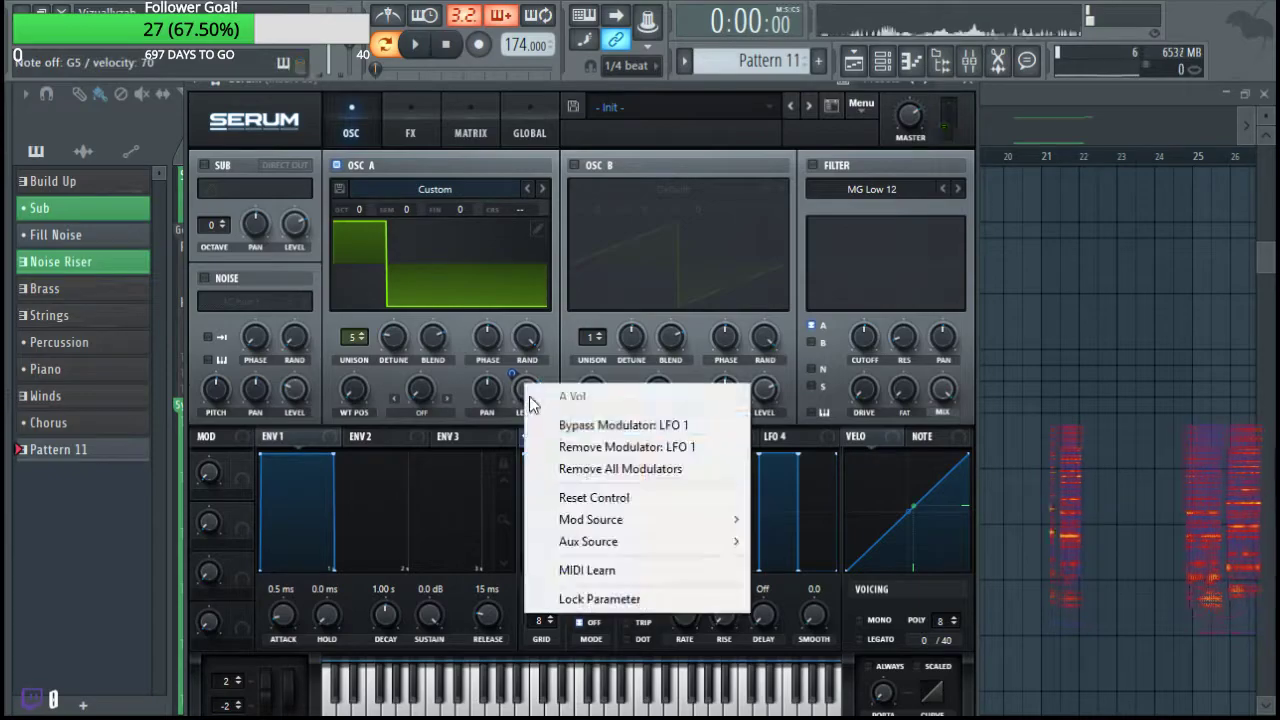
left_click(571, 469)
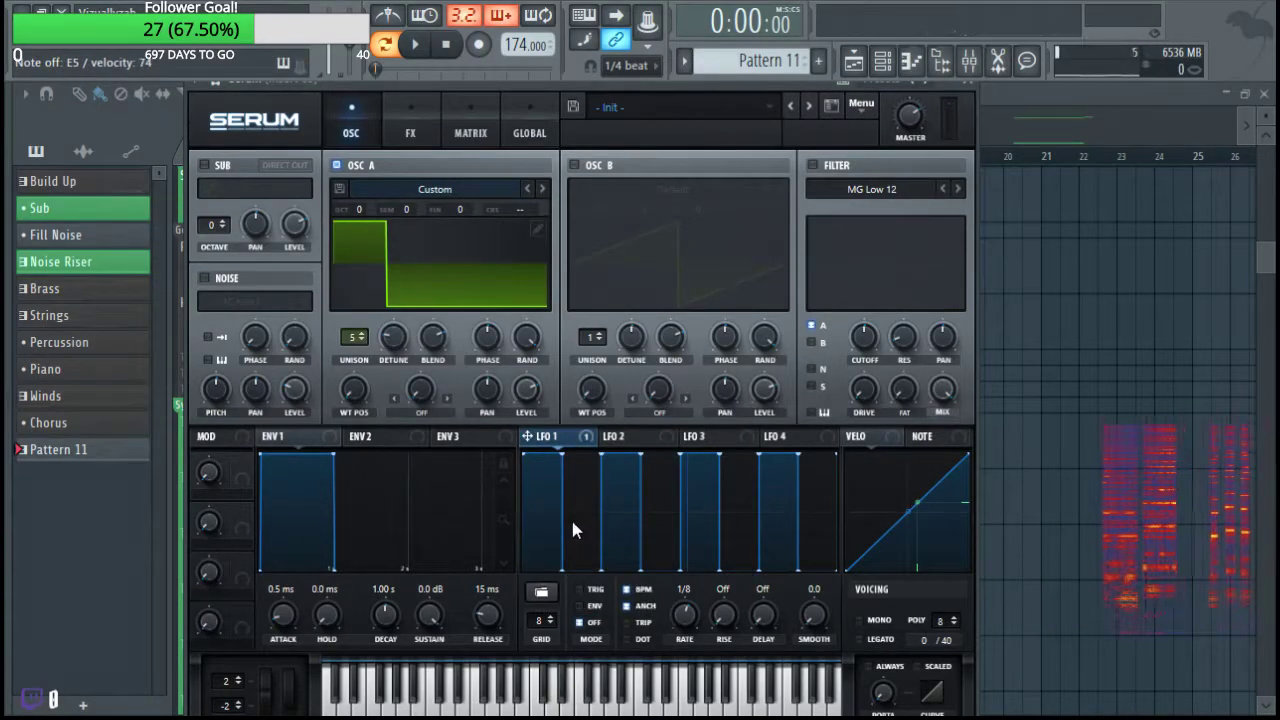
Lower the amount of the LFO 1 to Mast.Tun modulation and return to the oscillator view.
left_click(444, 113)
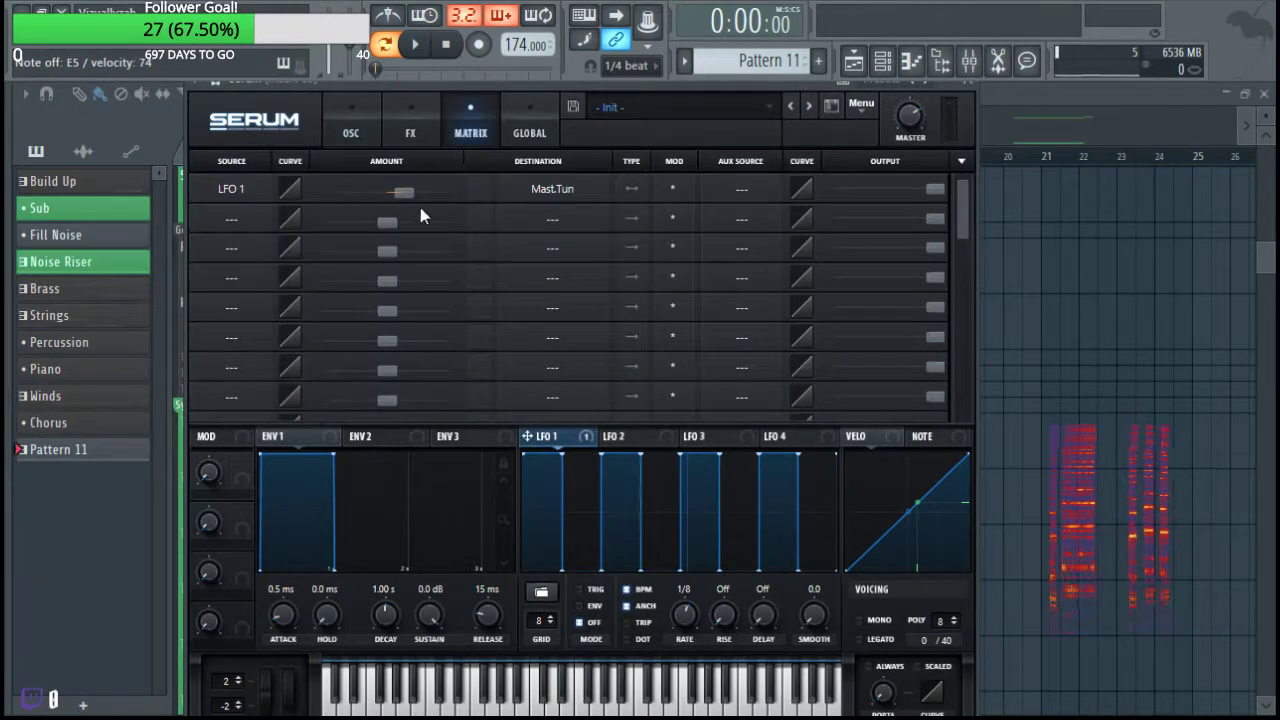
left_click_drag(394, 193, 380, 189)
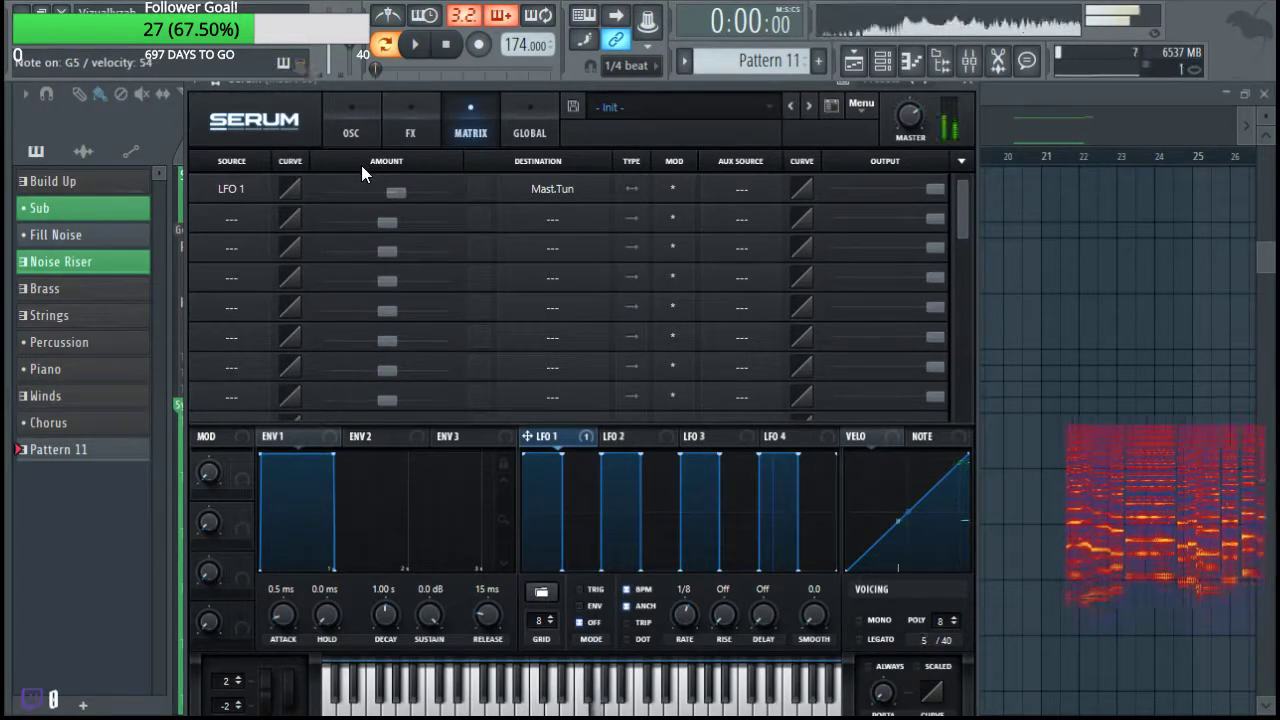
left_click(350, 138)
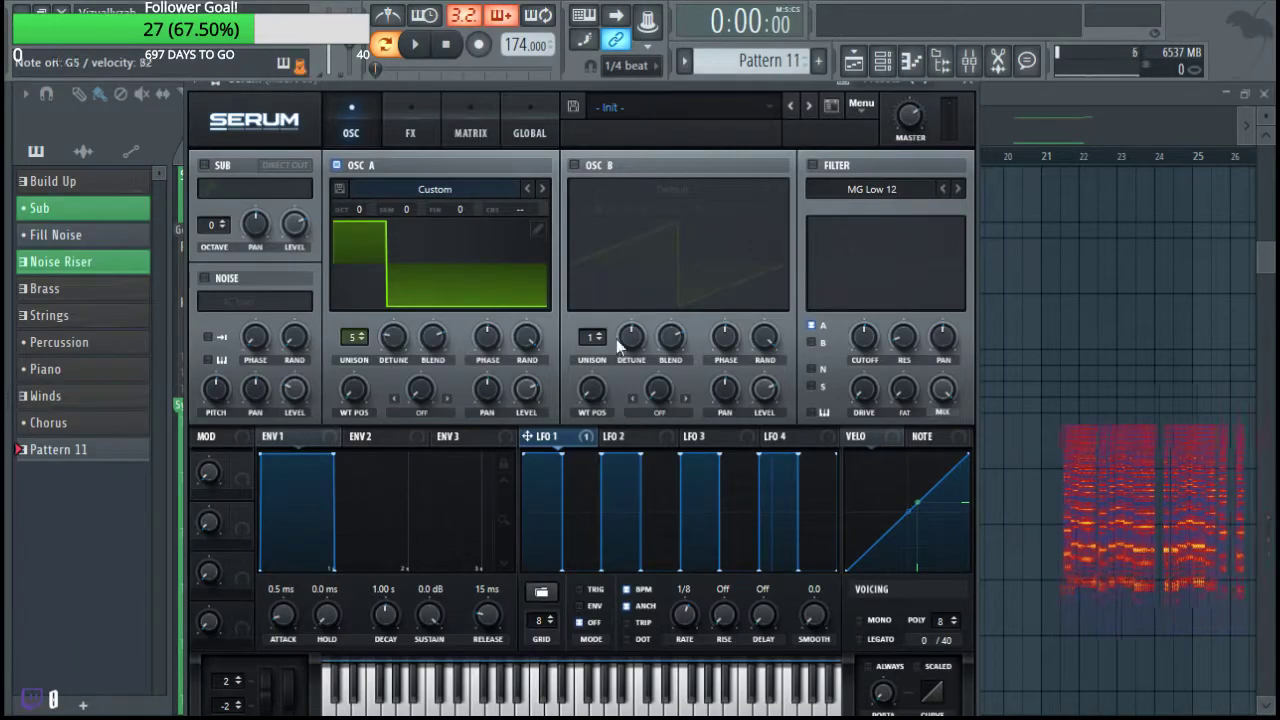
Modulate oscillator A's level with LFO 2 shaped as a falling ramp, and set LFO 1 to ENV mode.
left_click(645, 438)
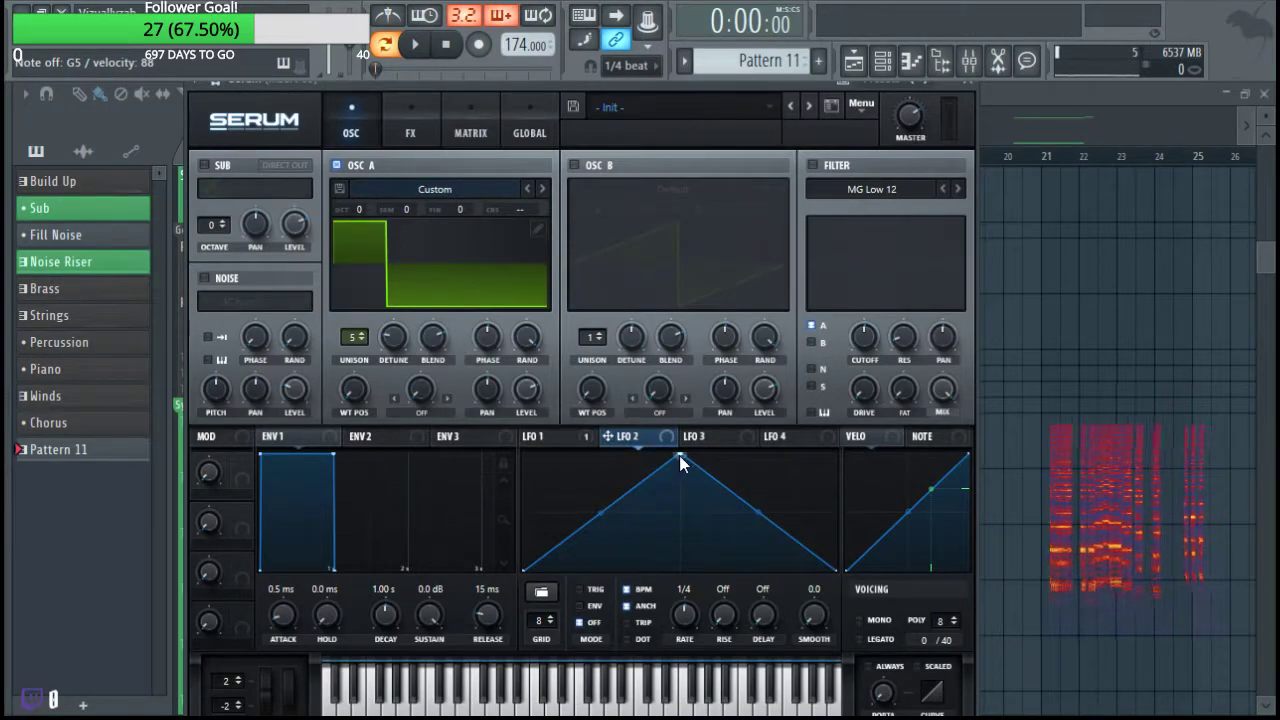
left_click_drag(679, 457, 522, 455)
left_click_drag(527, 400, 525, 394)
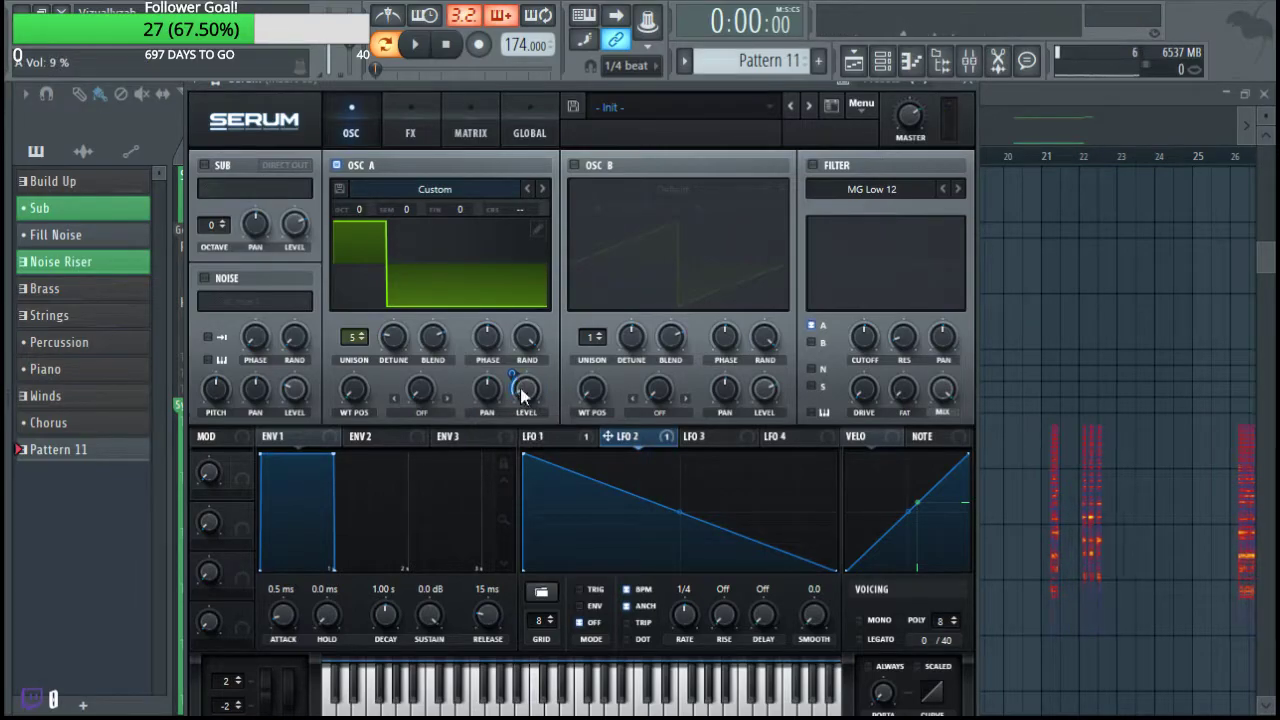
left_click(572, 438)
left_click(589, 609)
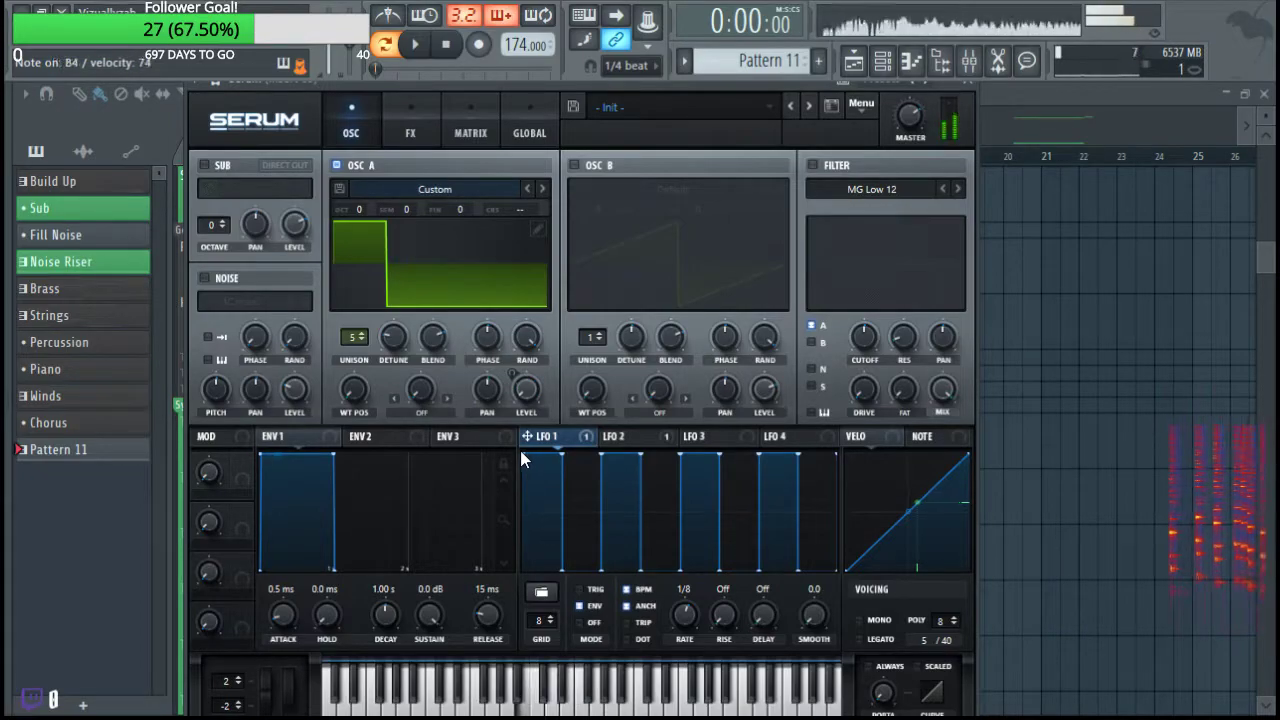
Enable the Hyper/Dimension effect with a Hyper mix of about 32% and add Tube distortion with more drive.
left_click(405, 137)
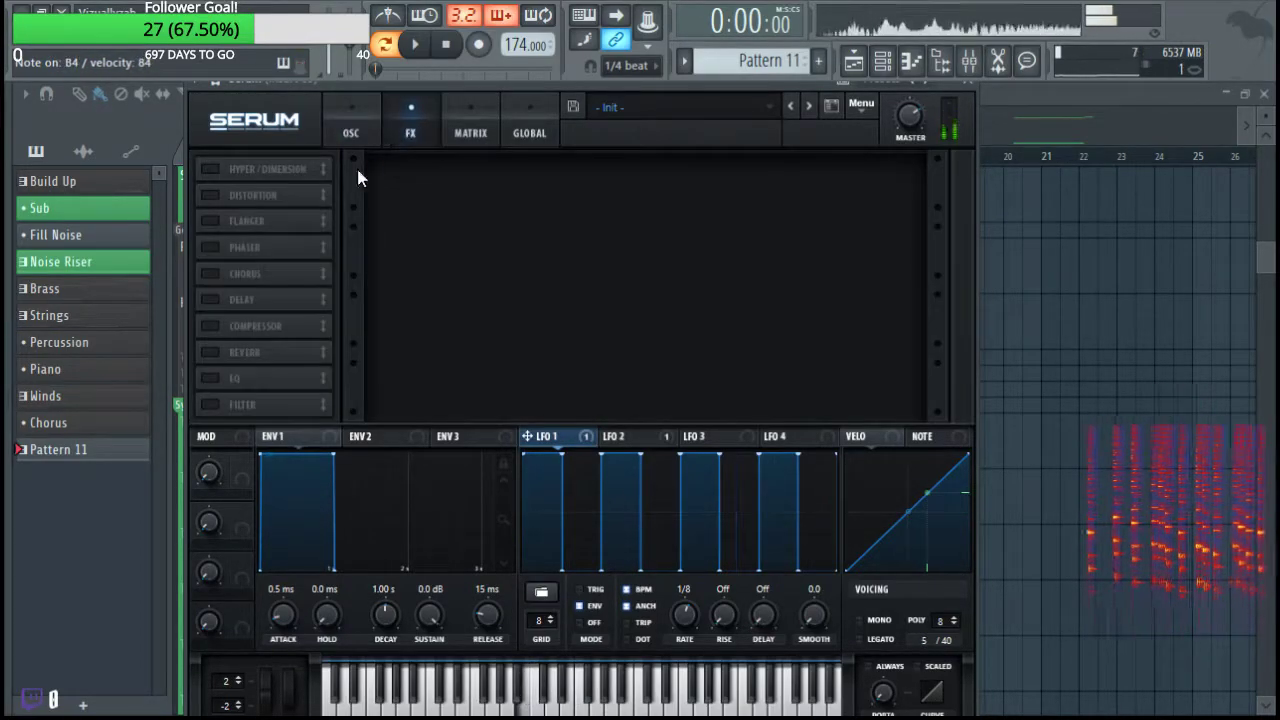
left_click(205, 169)
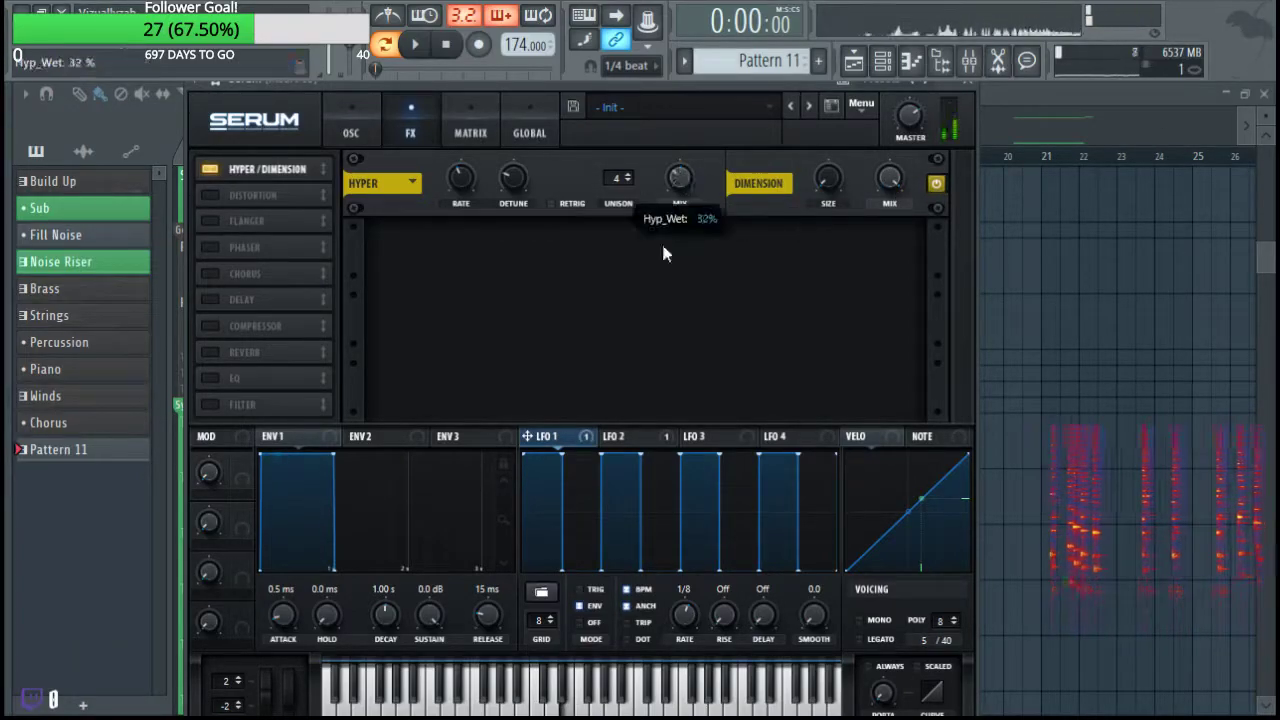
left_click(208, 195)
left_click_drag(763, 245, 785, 166)
Add the compressor with multiband off and move it directly after the distortion in the effects chain.
left_click(210, 326)
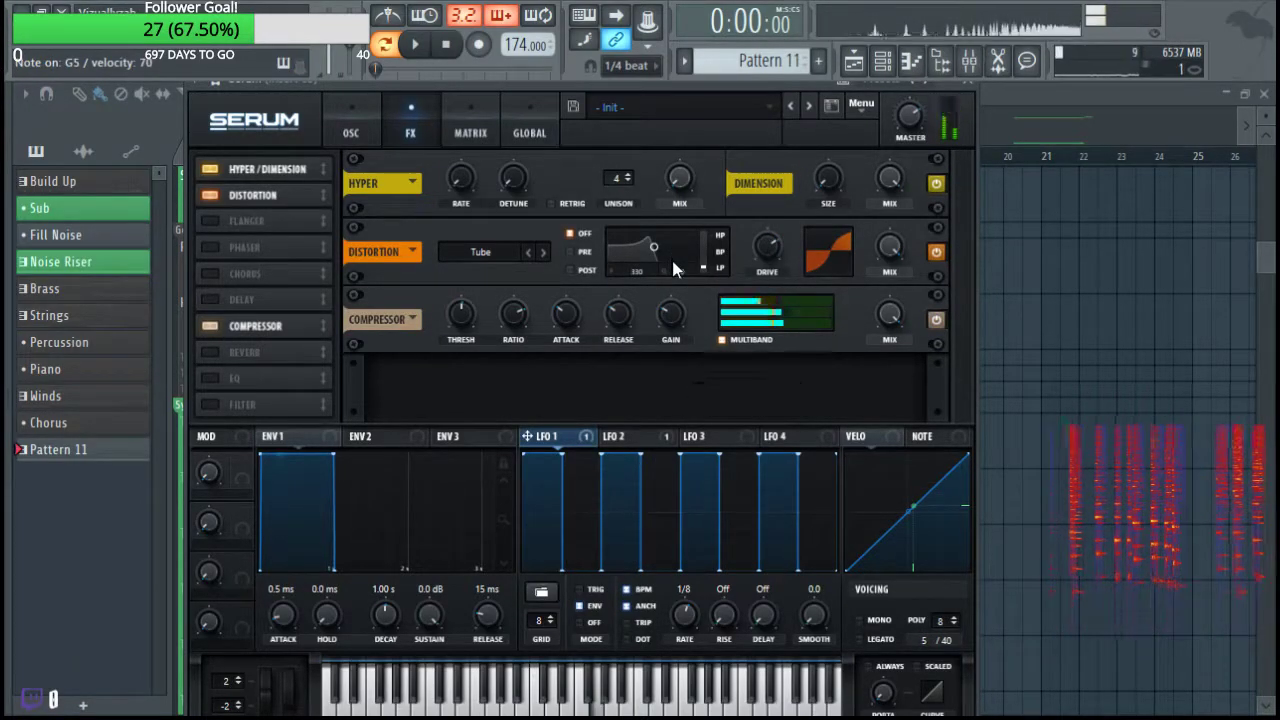
left_click(210, 326)
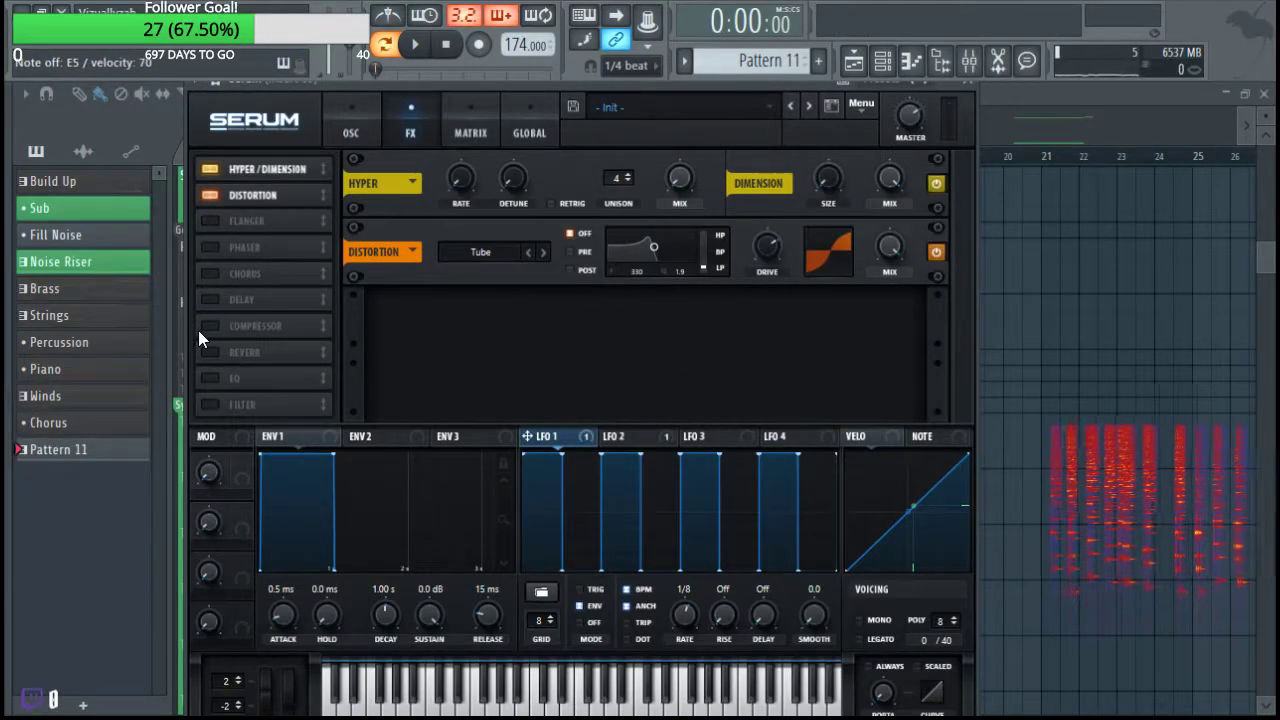
left_click(246, 322)
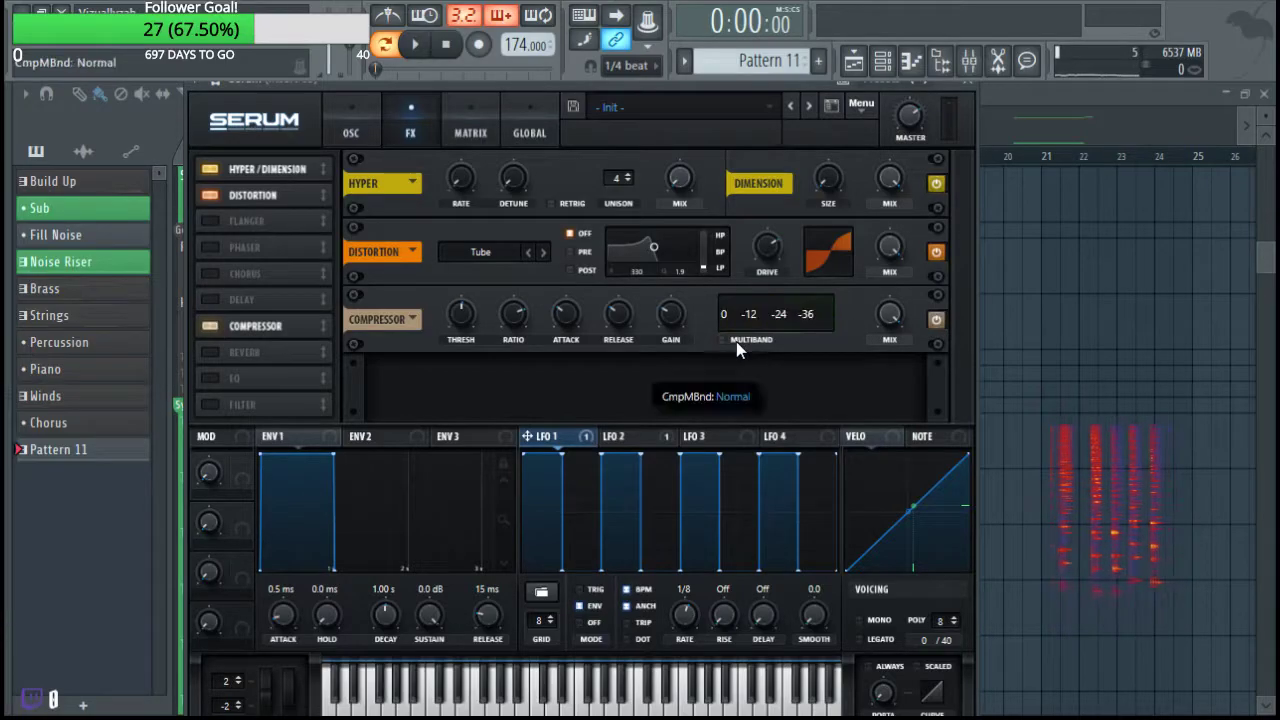
left_click_drag(241, 332, 255, 222)
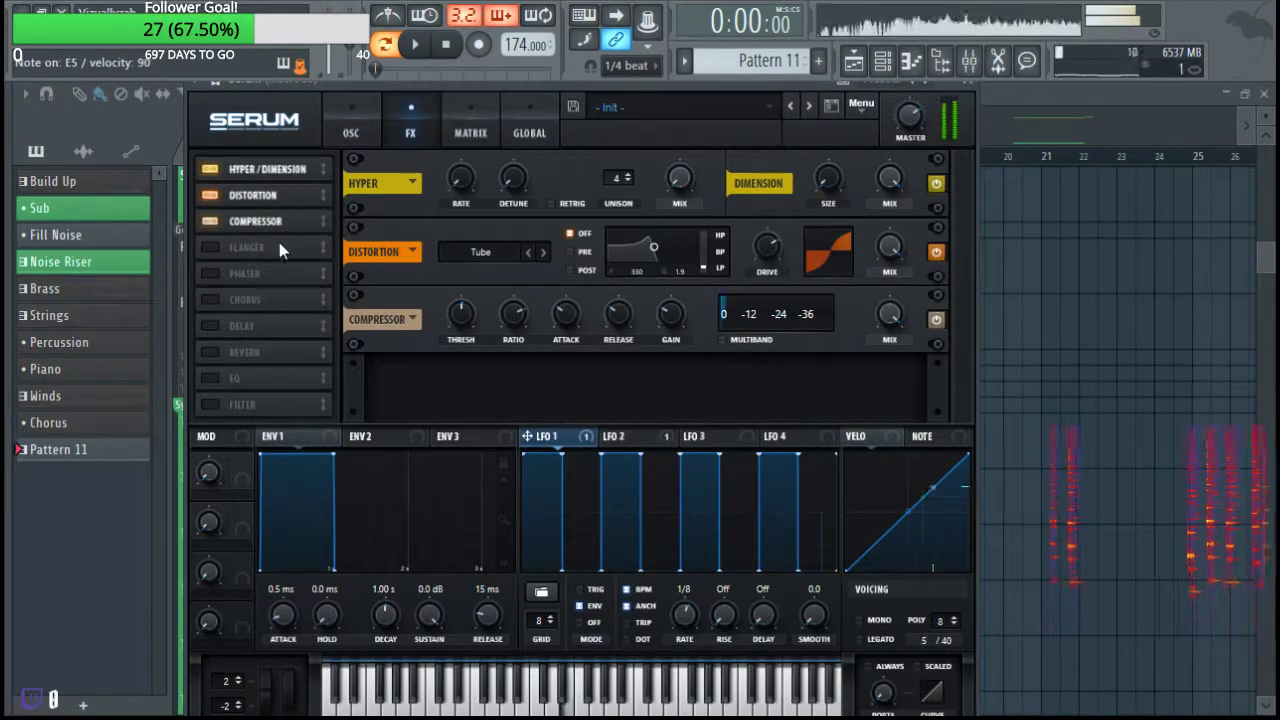
Enable the Hall reverb with the delay placed after it in the chain, and disable the distortion.
left_click(210, 352)
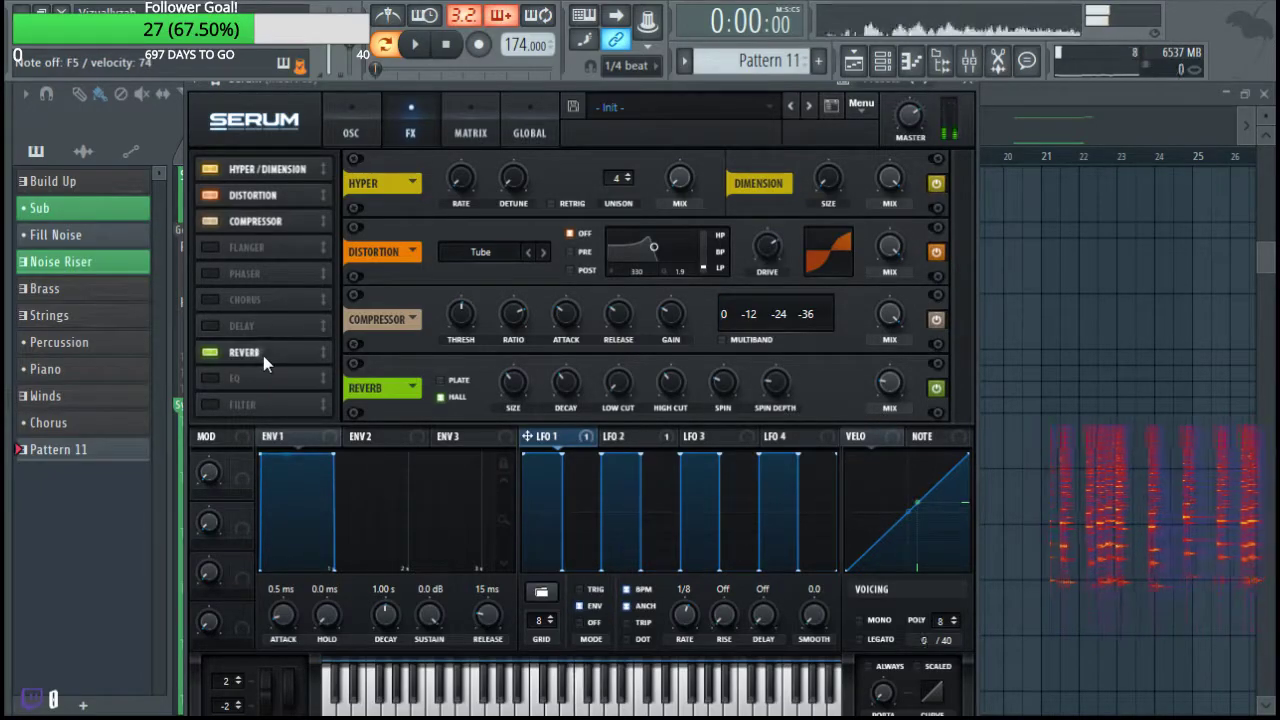
left_click(222, 329)
left_click_drag(243, 329, 262, 369)
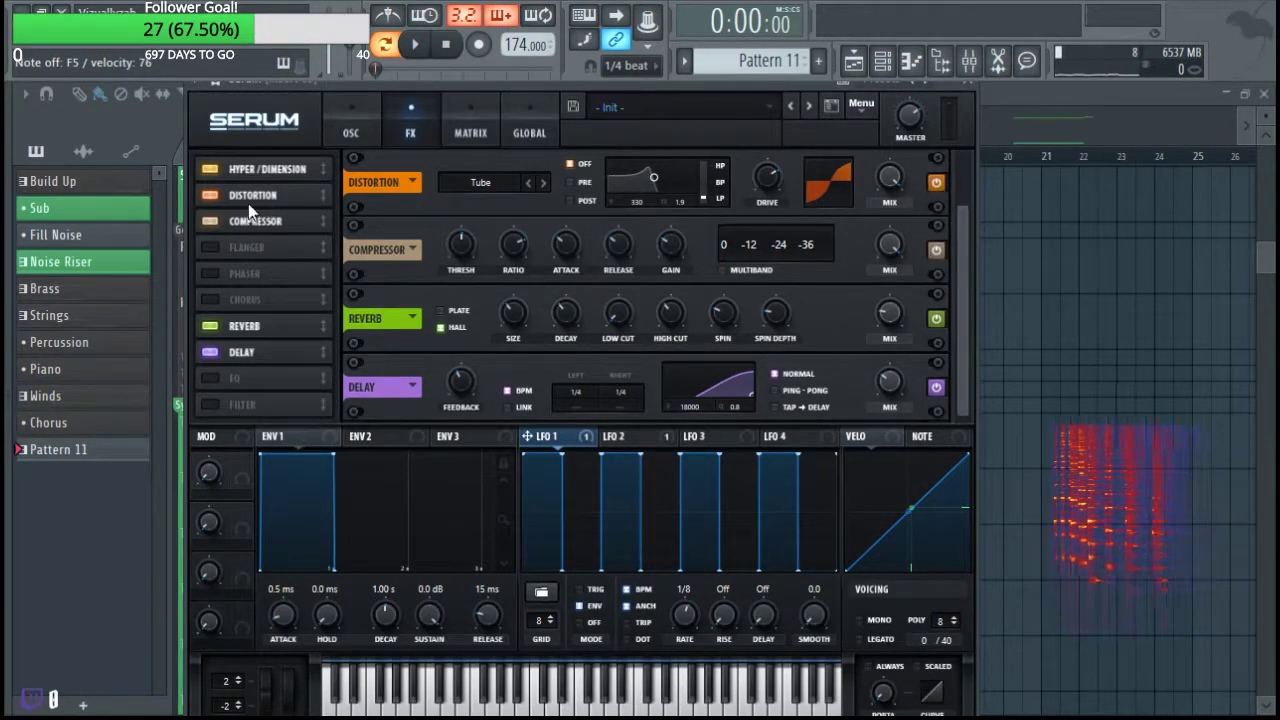
left_click(208, 202)
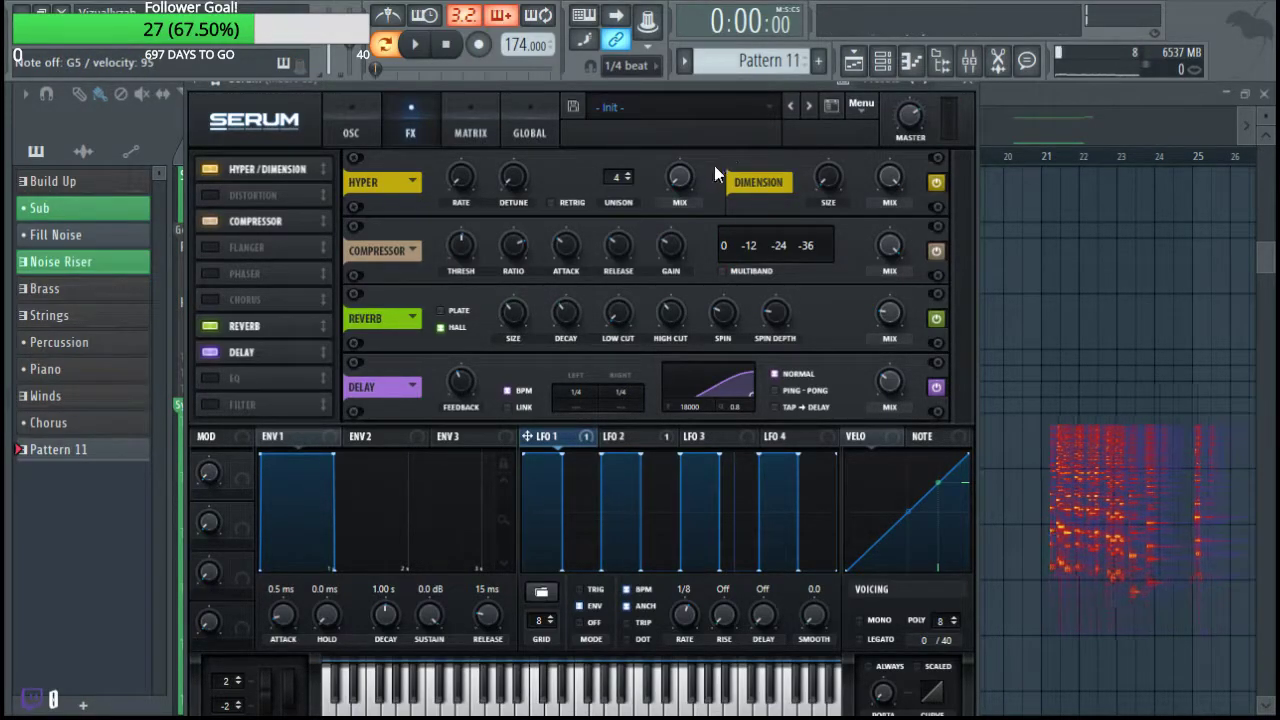
Start saving the Serum preset and create a new folder named 8 Bit inside the User presets folder.
left_click(568, 107)
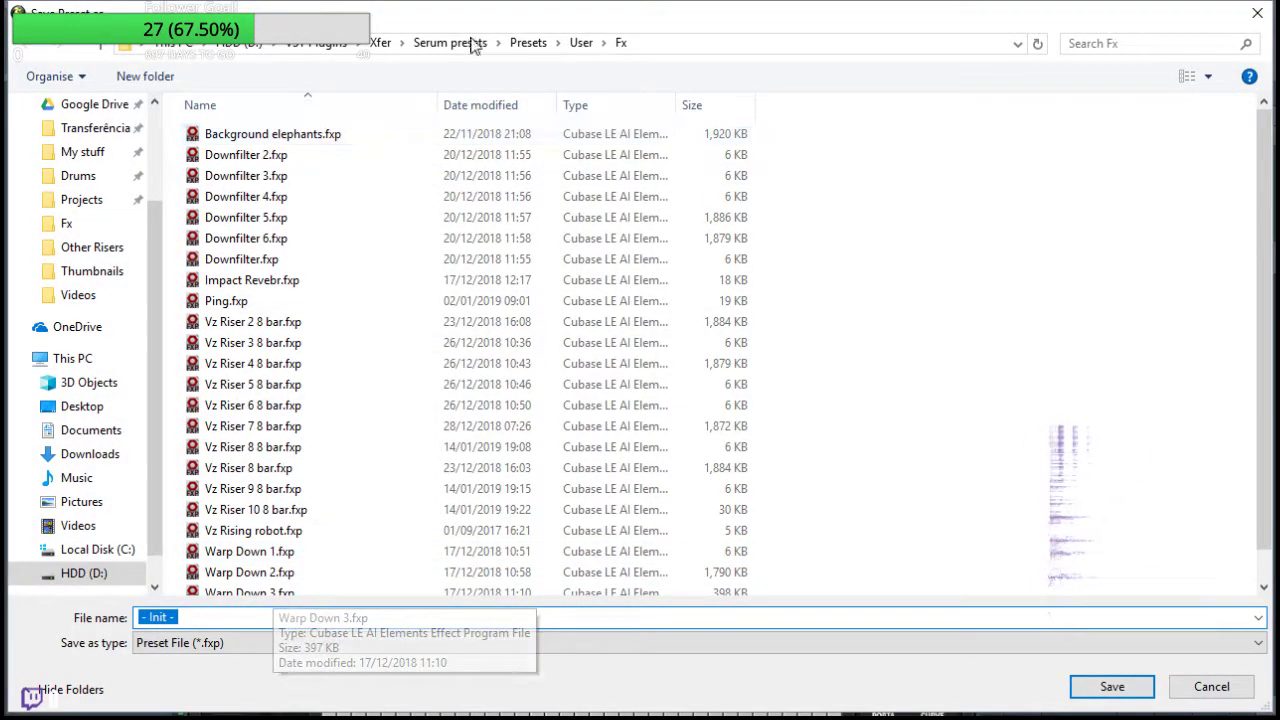
left_click(584, 43)
right_click(258, 380)
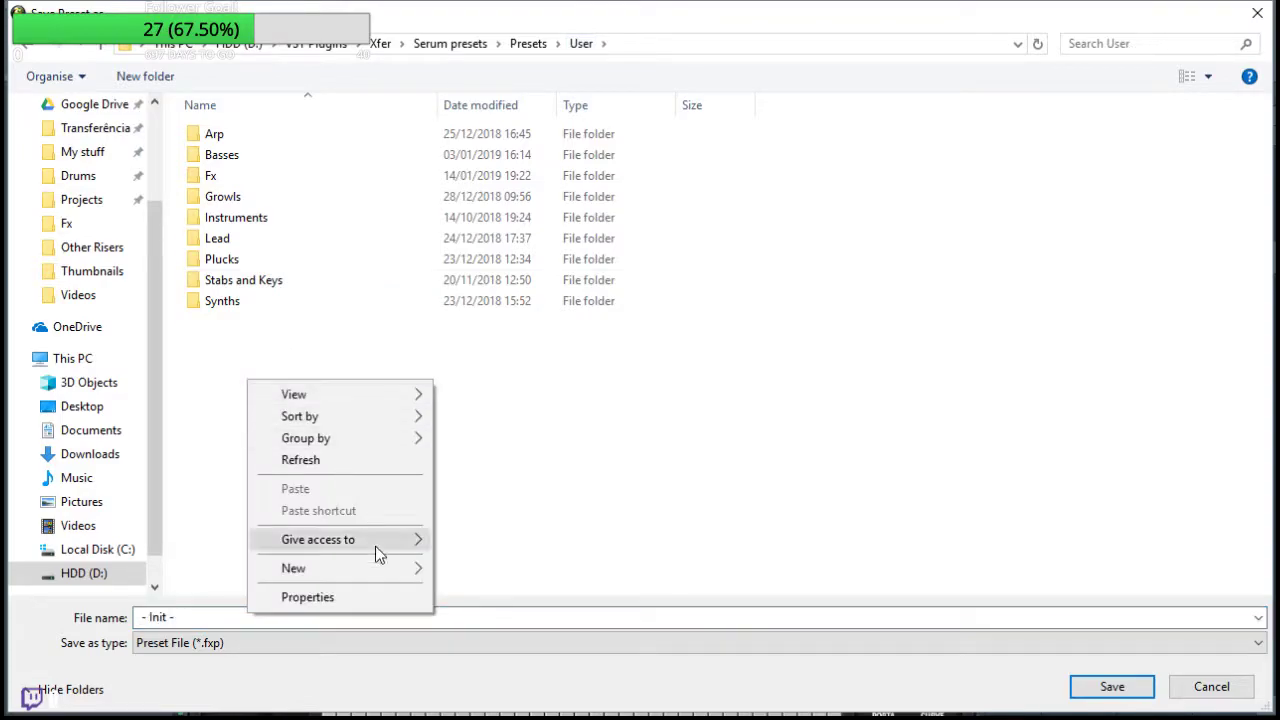
mouse_move(346, 569)
left_click(472, 296)
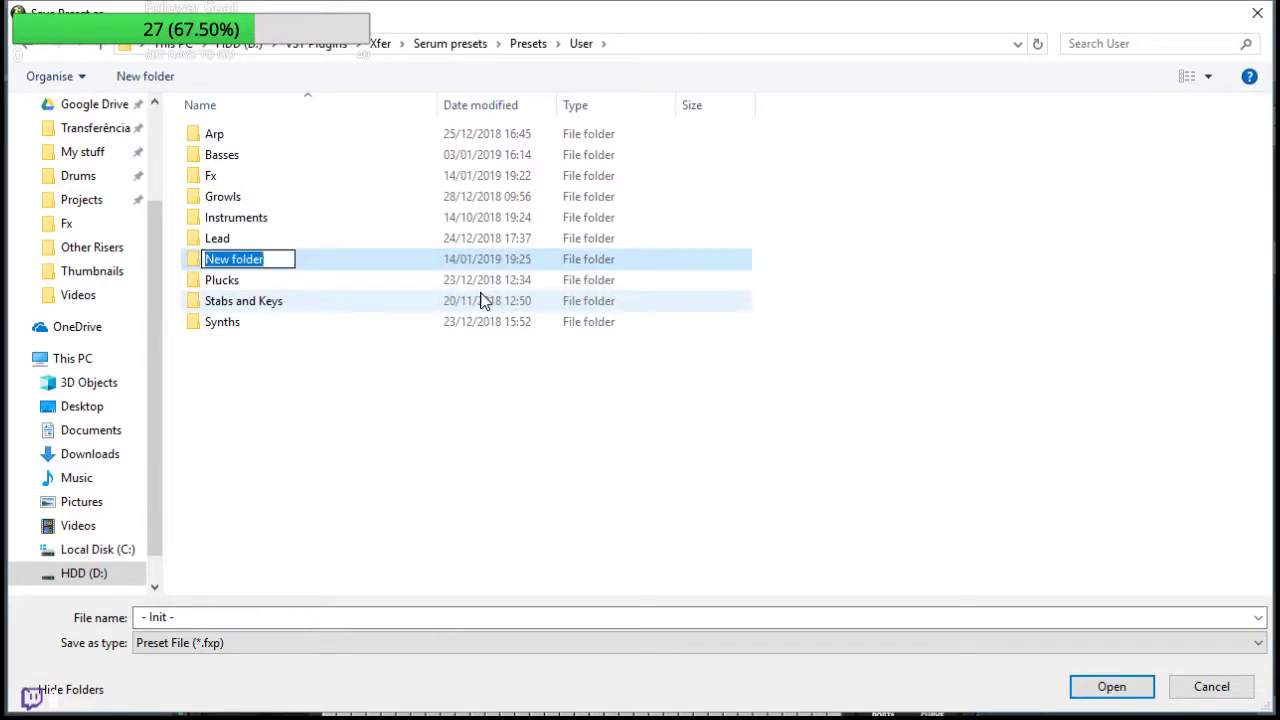
type("8")
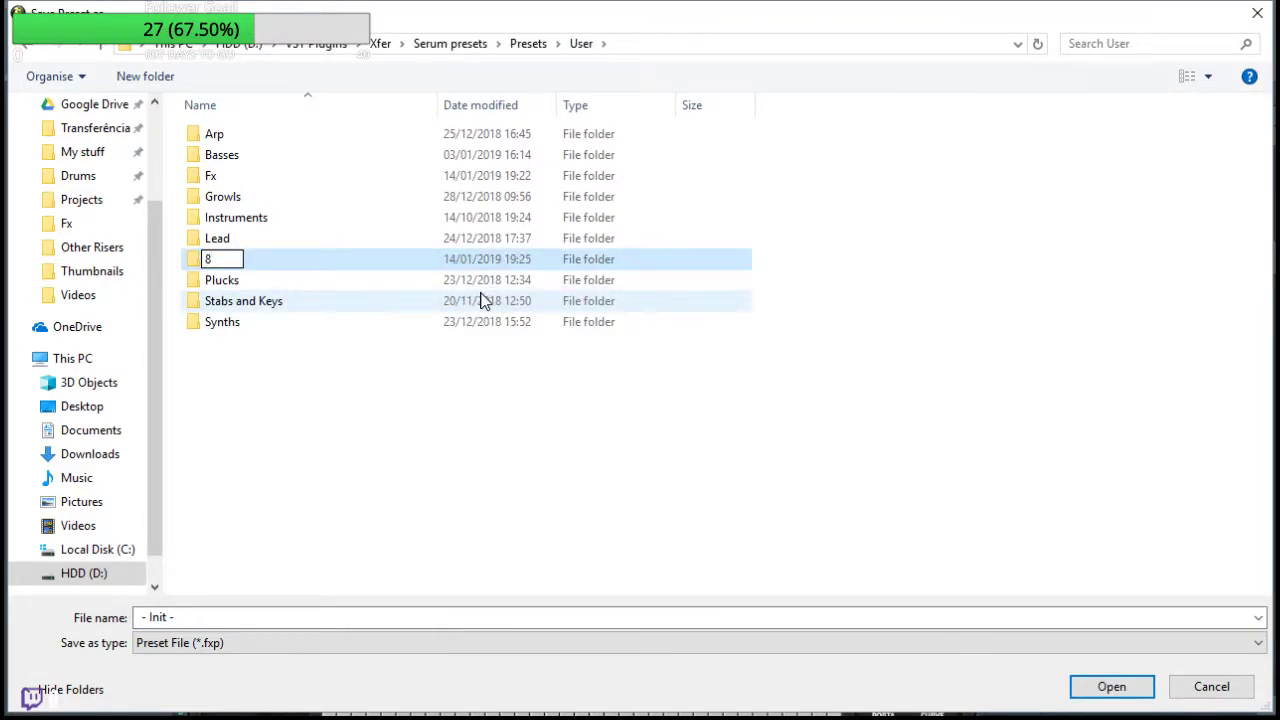
key("Return")
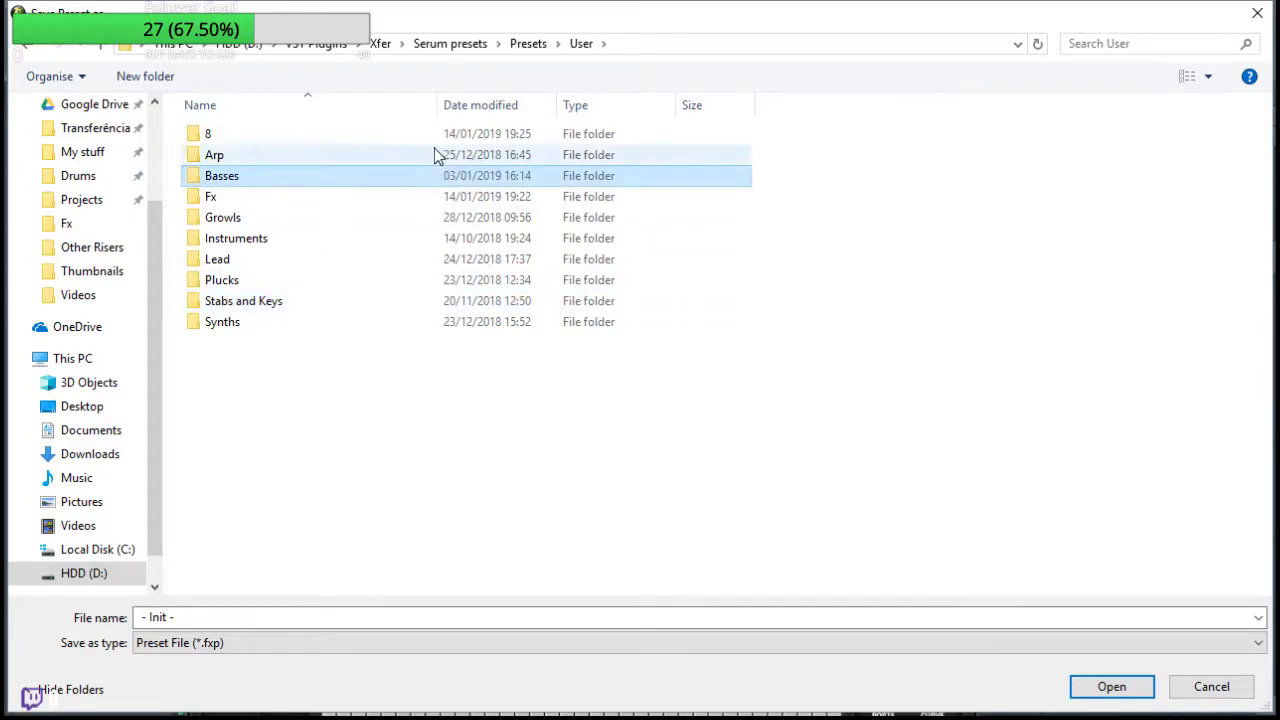
right_click(362, 143)
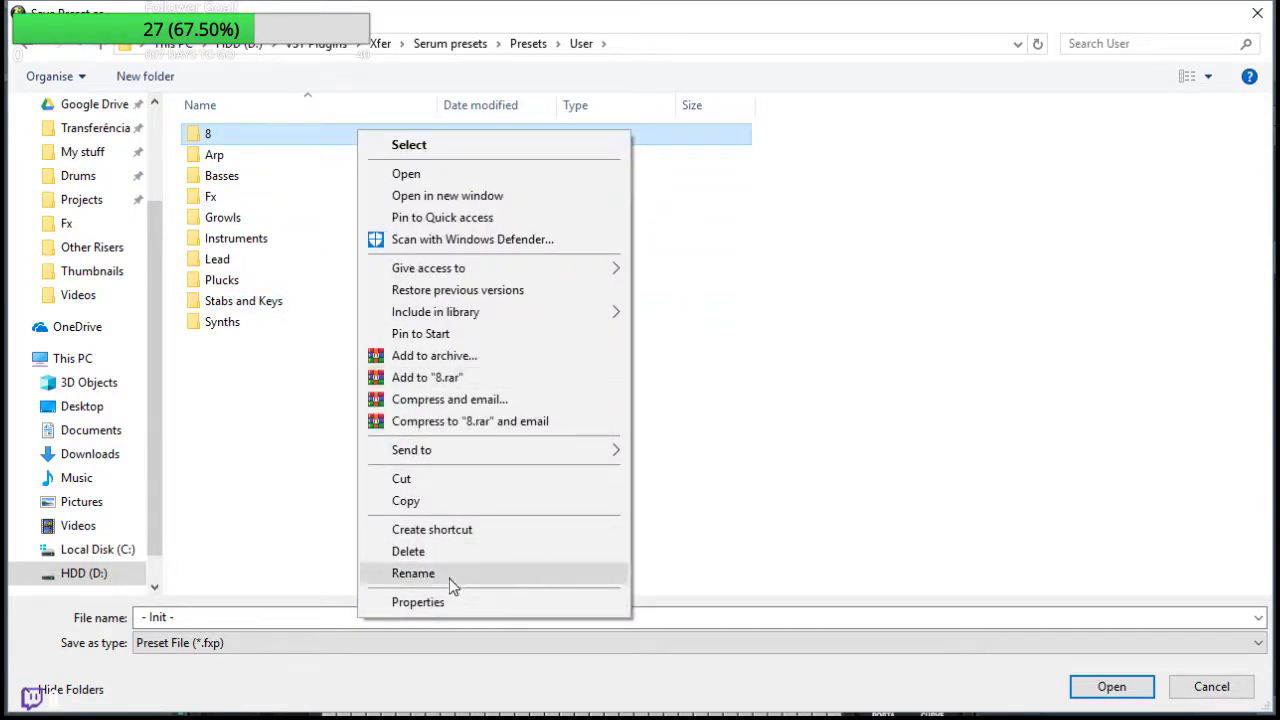
left_click(449, 575)
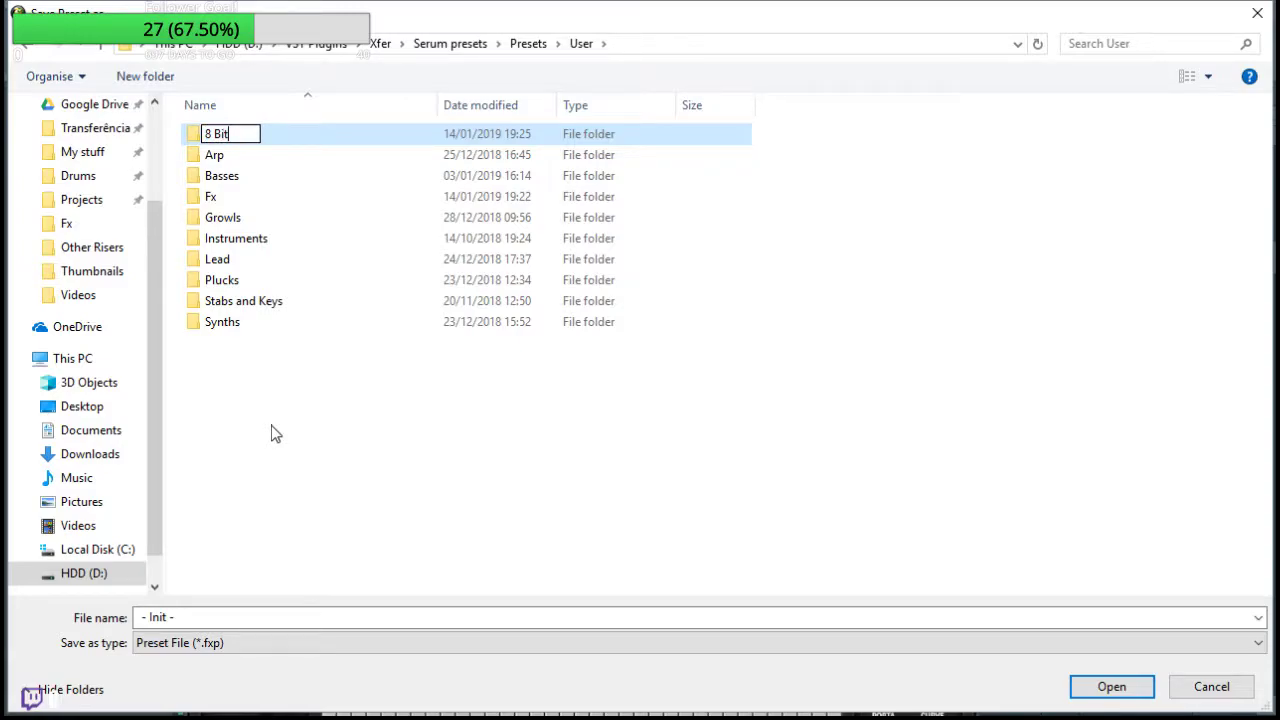
type("Bit")
key("Return")
Save the preset in the 8 Bit folder as 8 Bit Pluck 0.
key("Return")
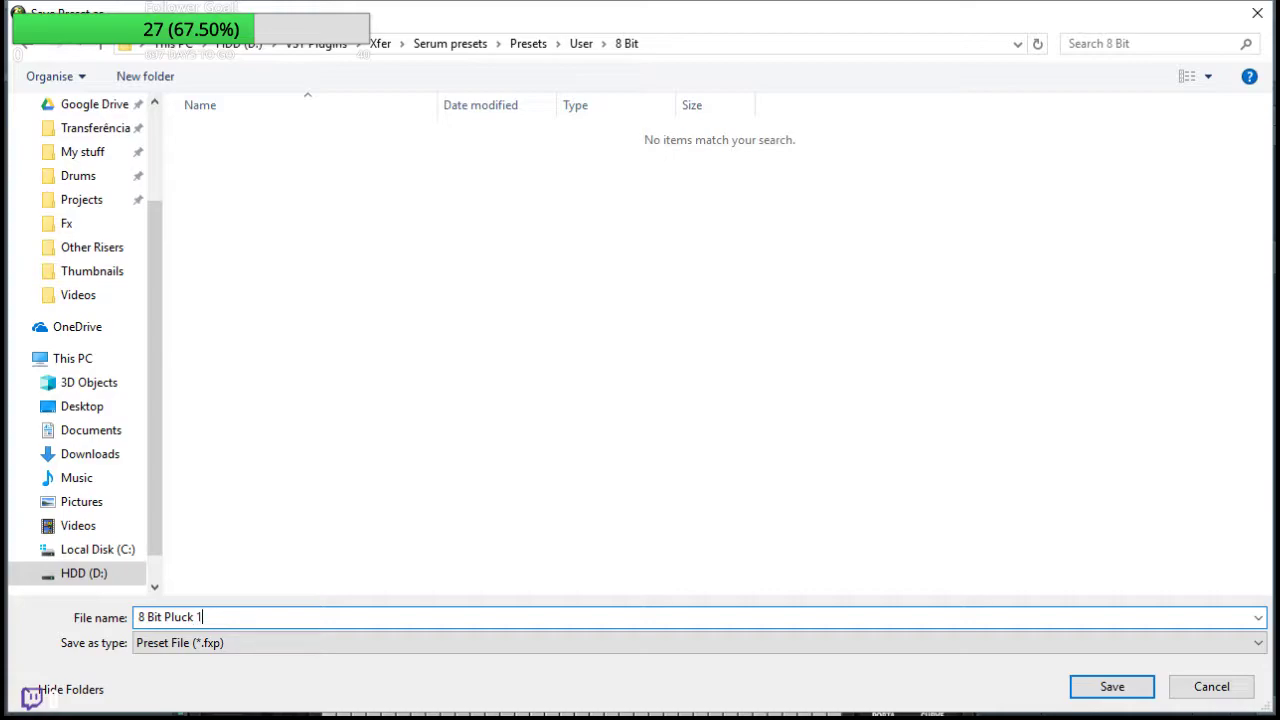
type("0")
key("Return")
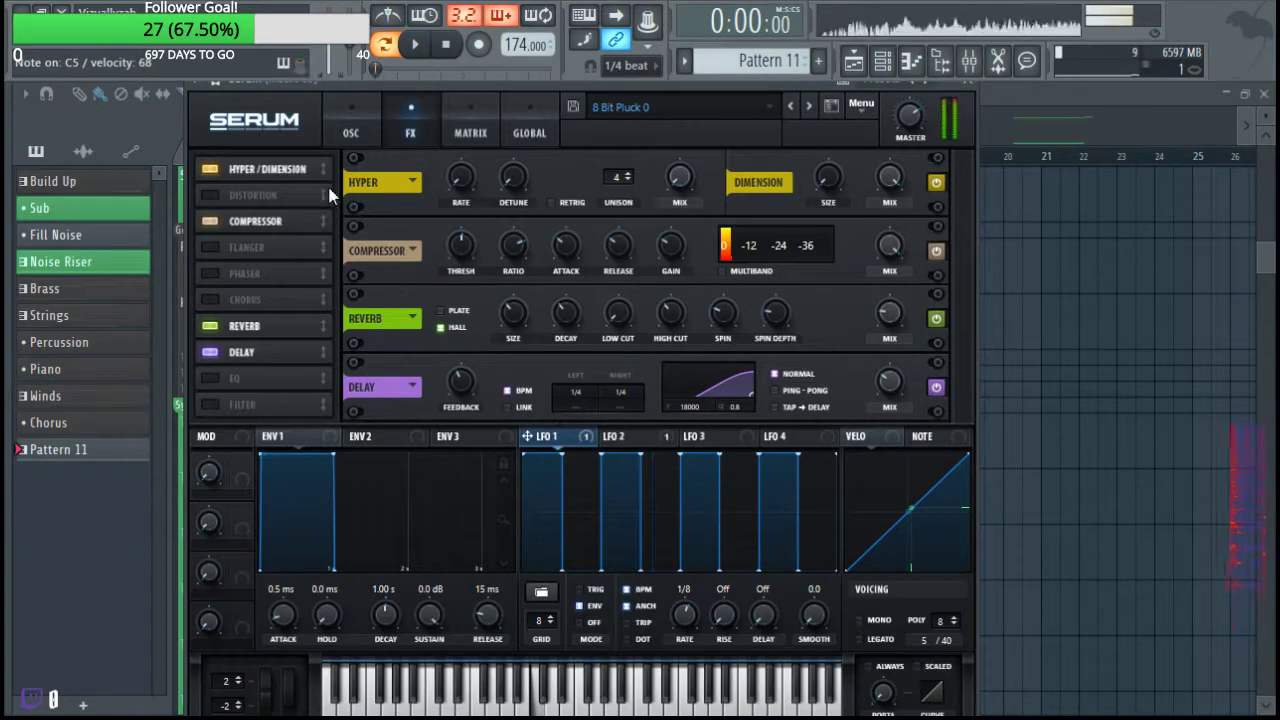
Reshape LFO 1's four square pulses into four rising ramps that each end in a sharp drop.
left_click(350, 128)
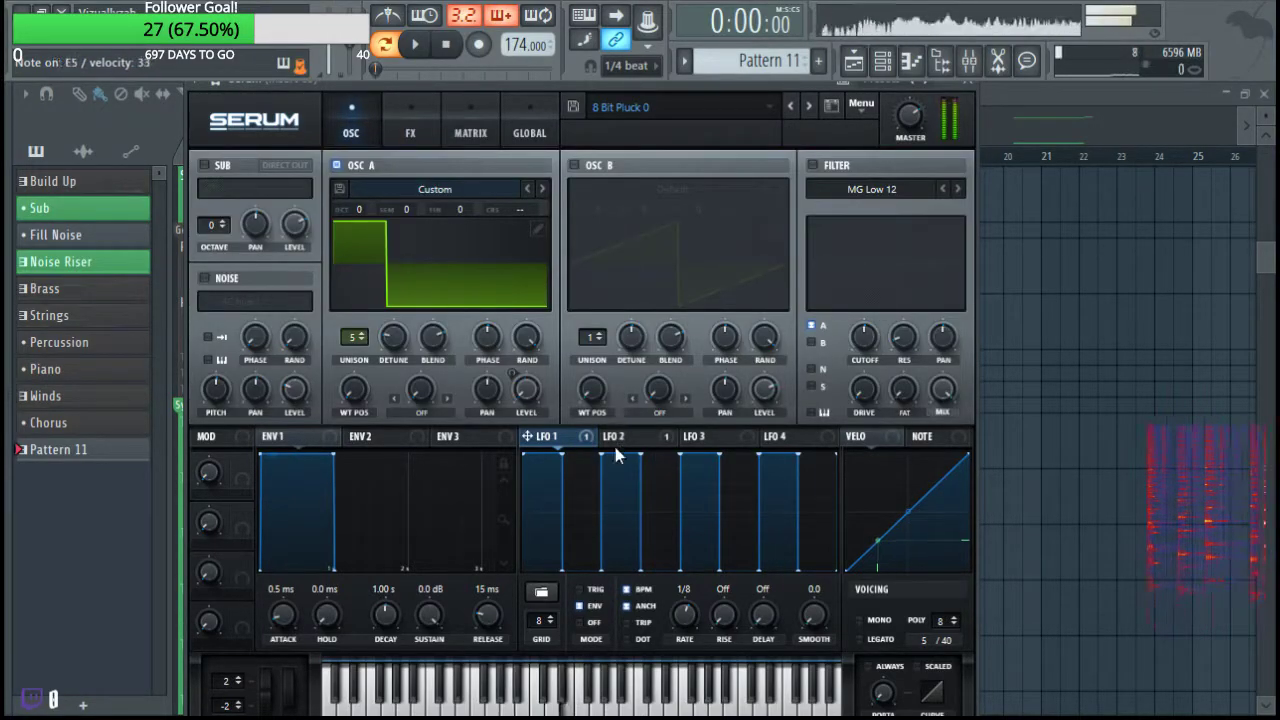
left_click_drag(562, 571, 566, 503)
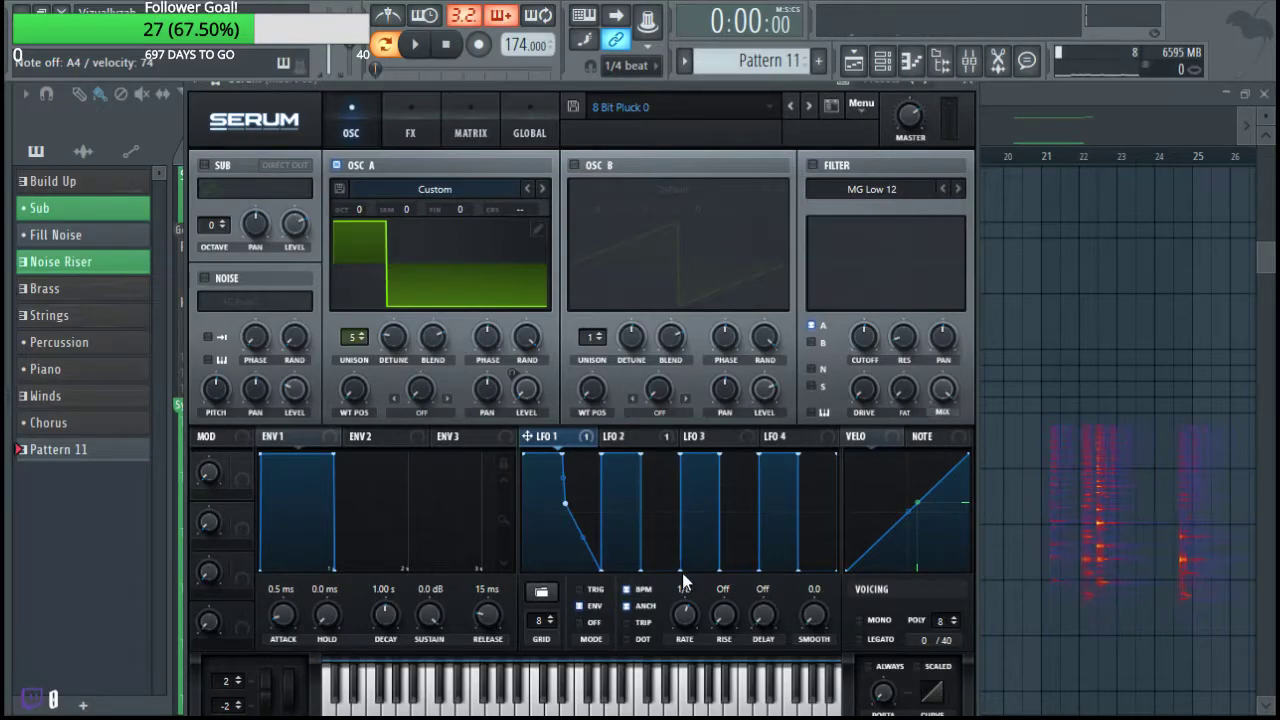
left_click_drag(680, 457, 681, 570)
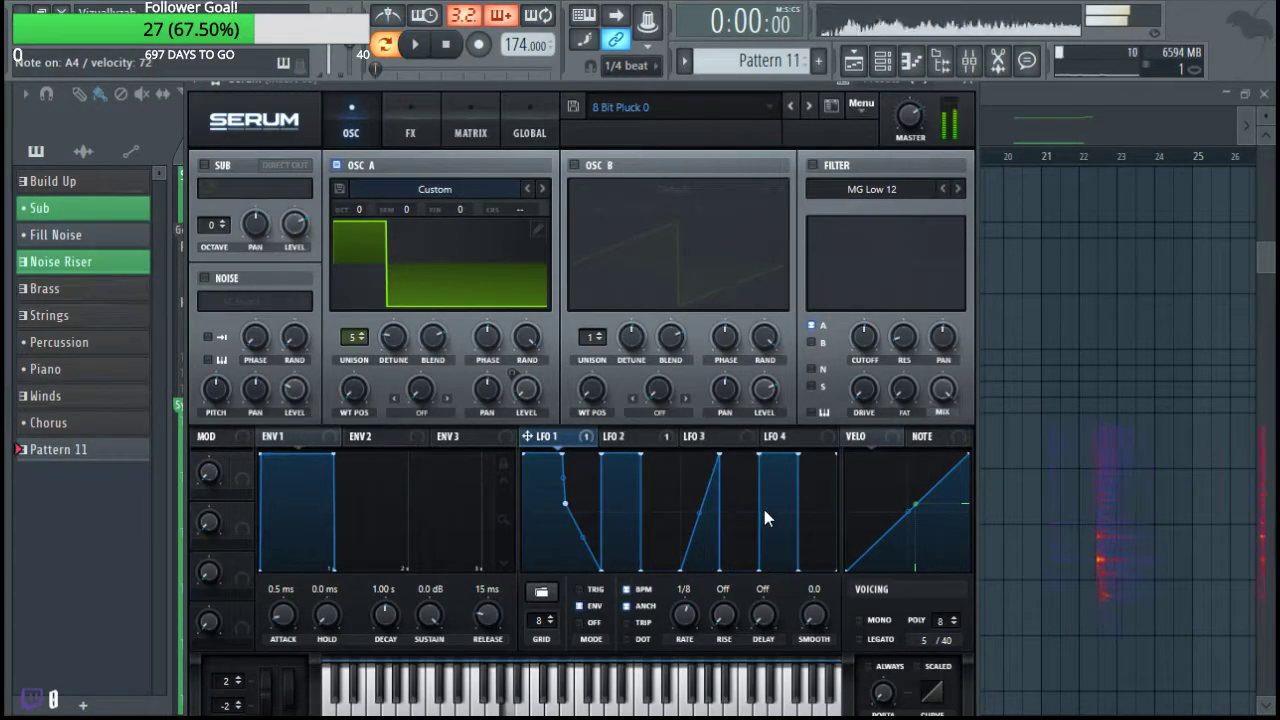
left_click_drag(760, 455, 760, 570)
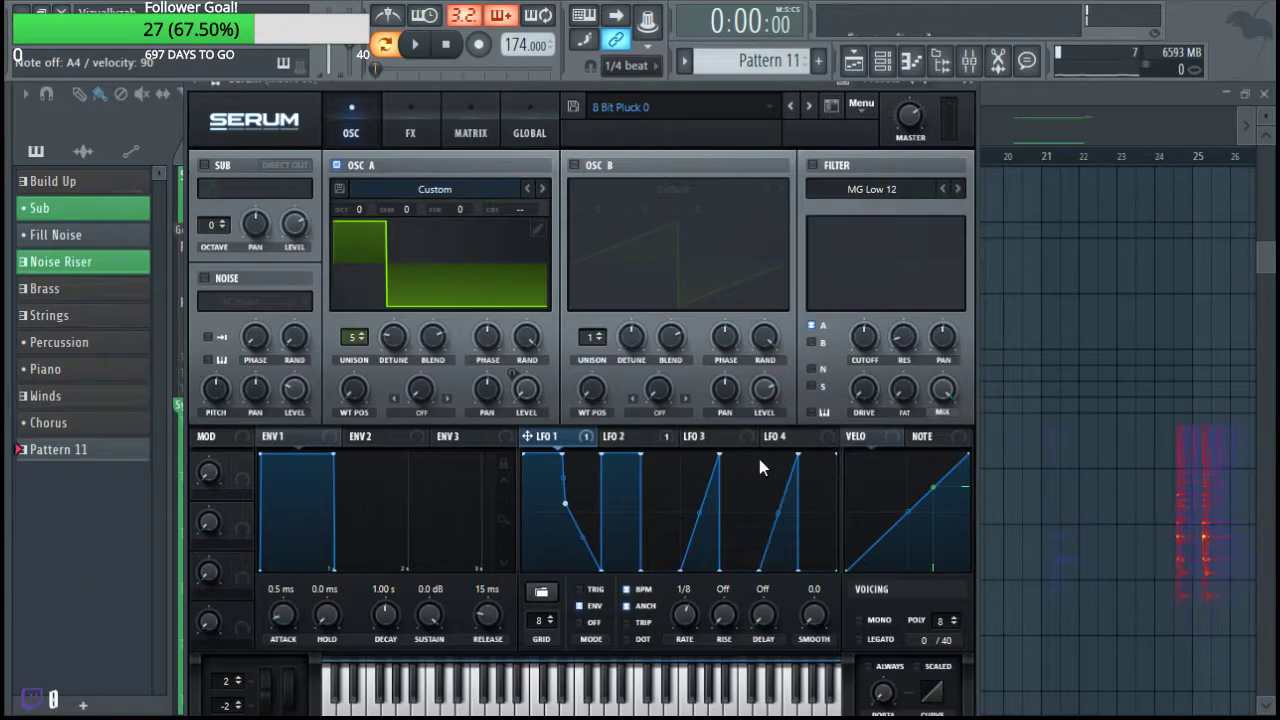
left_click_drag(642, 455, 641, 570)
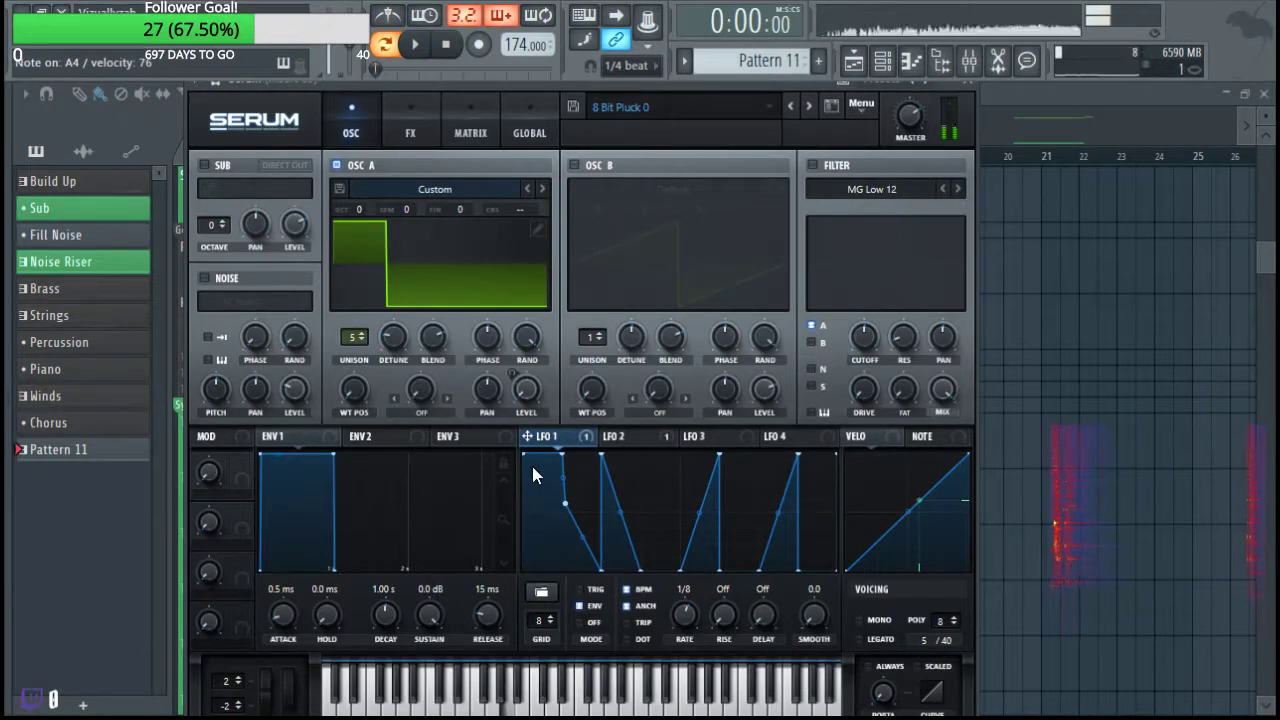
left_click_drag(523, 468, 523, 572)
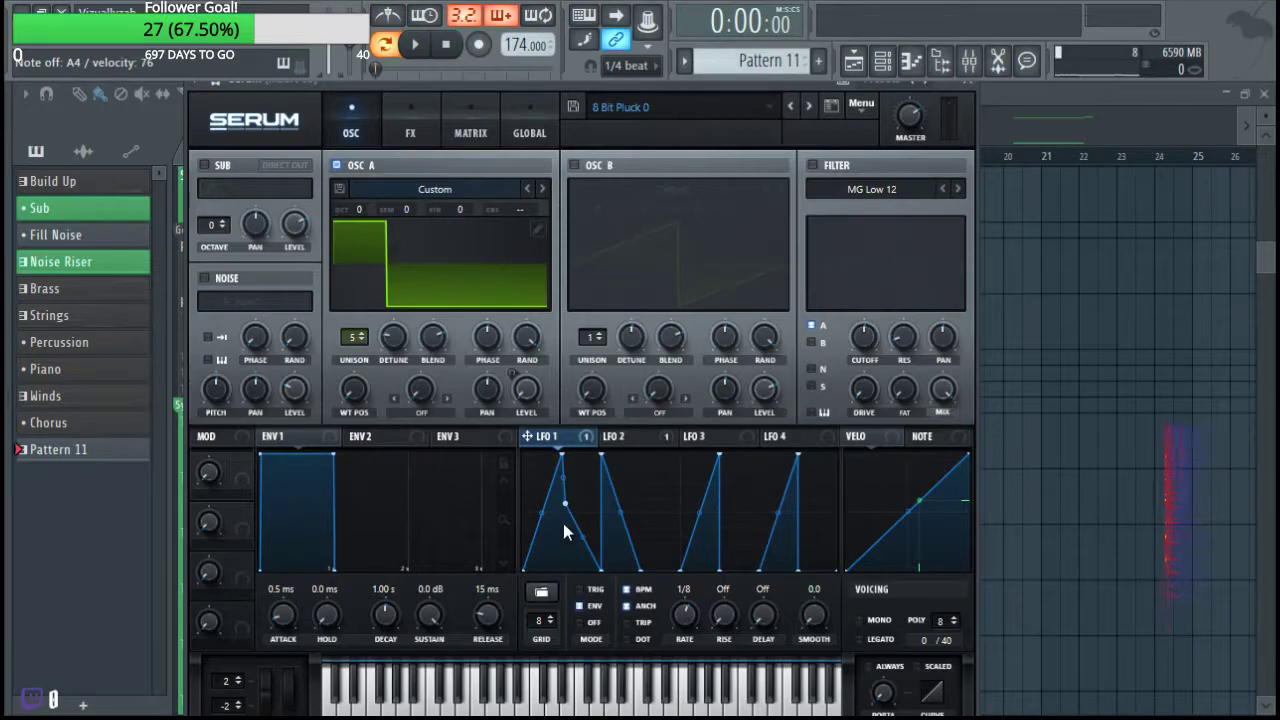
left_click_drag(605, 459, 670, 426)
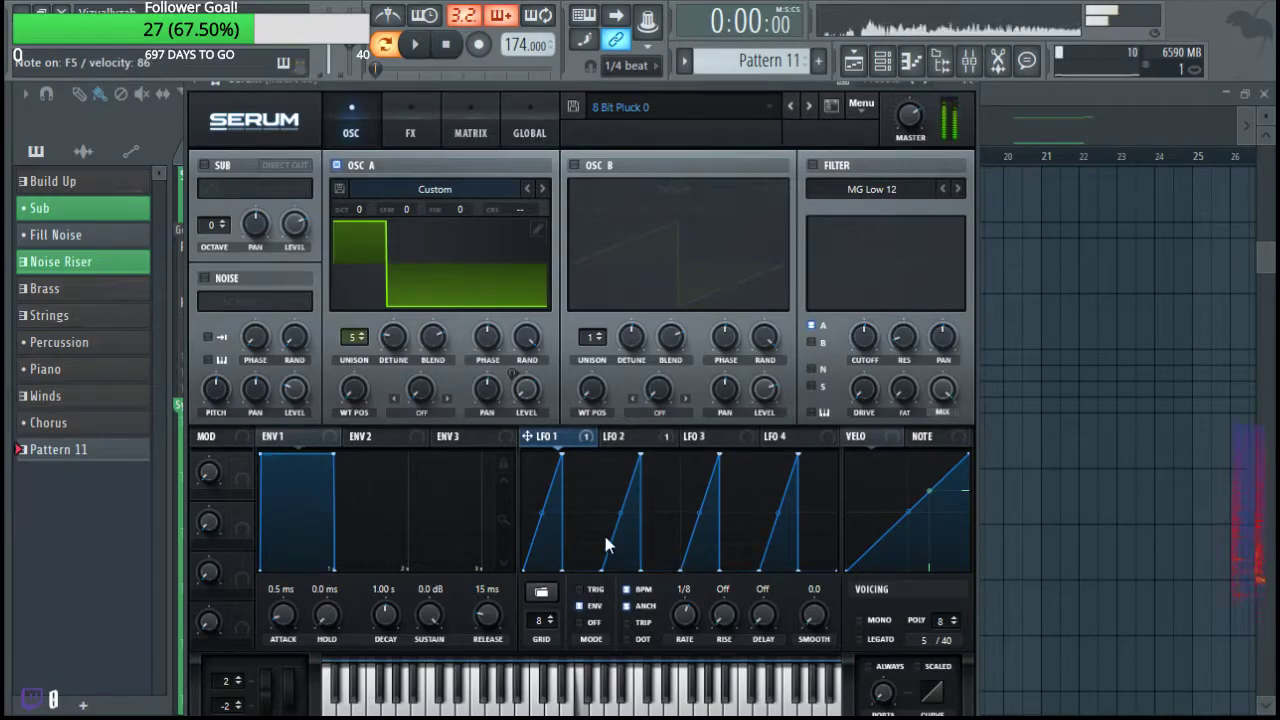
Add a point to LFO 2's ramp so it falls slowly before dropping steeply, and set oscillator A's octave to +1.
left_click(650, 437)
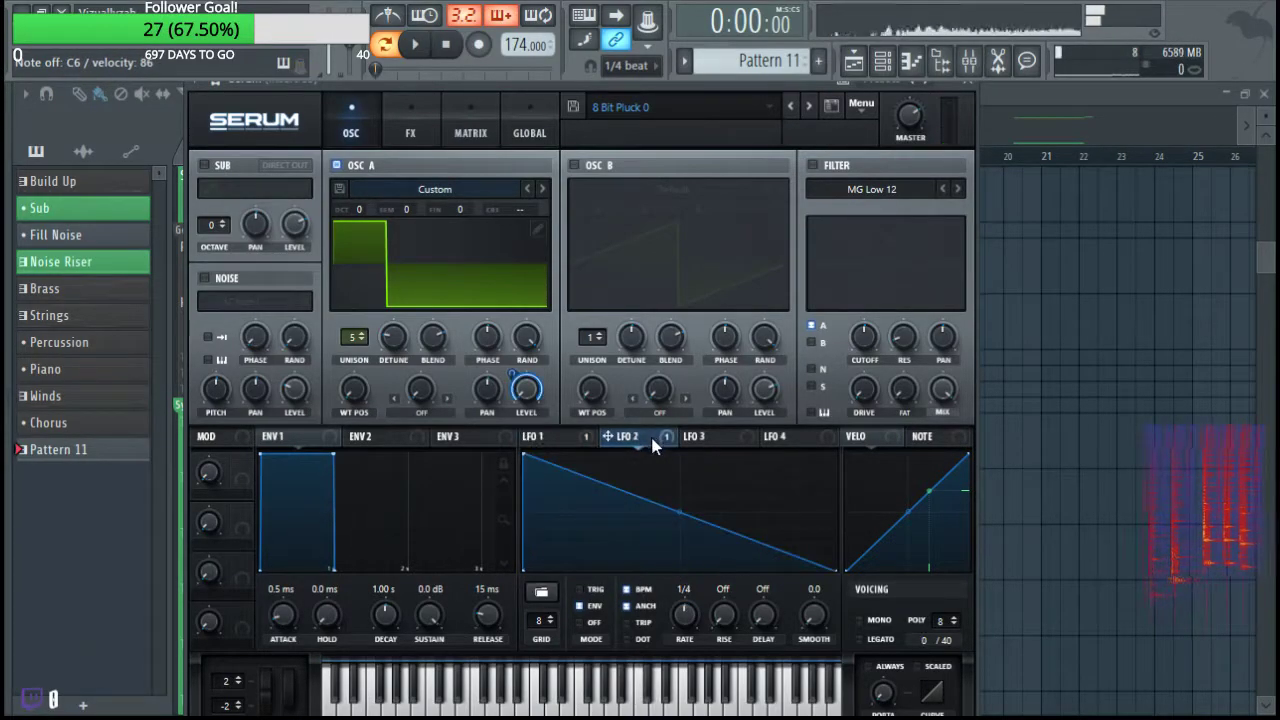
left_click_drag(524, 457, 505, 427)
double_click(755, 481)
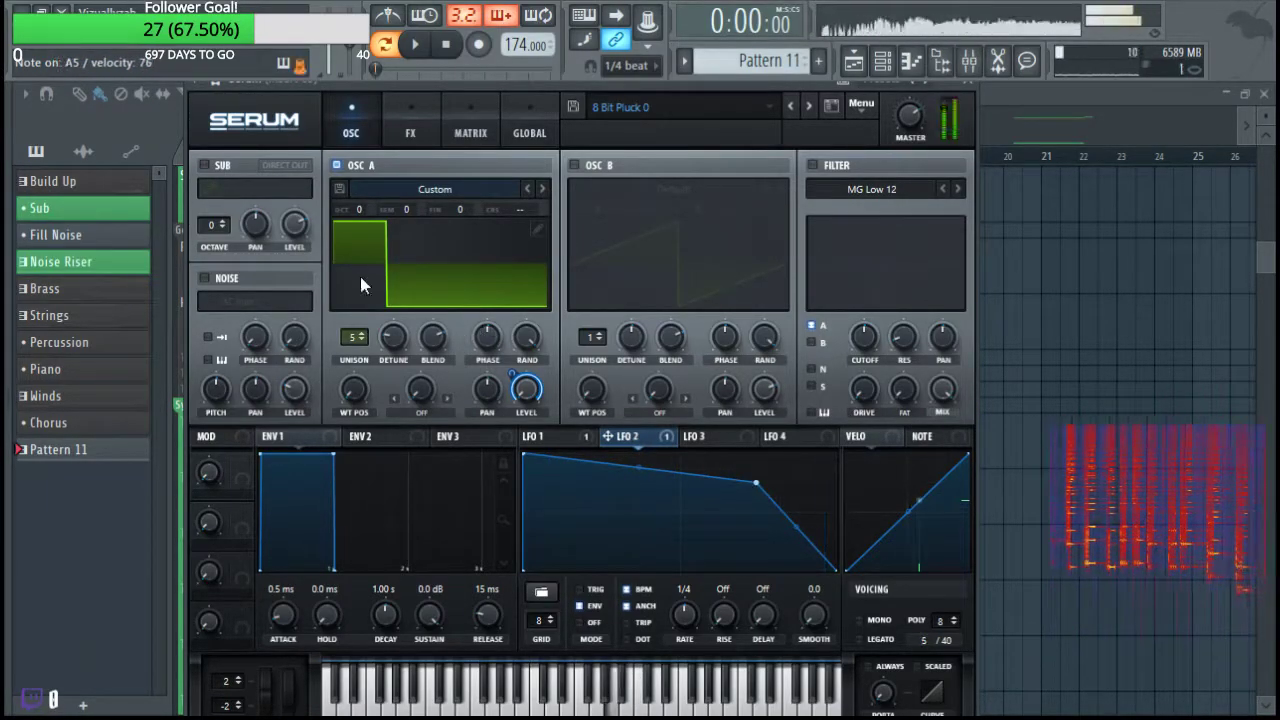
left_click_drag(362, 198, 372, 163)
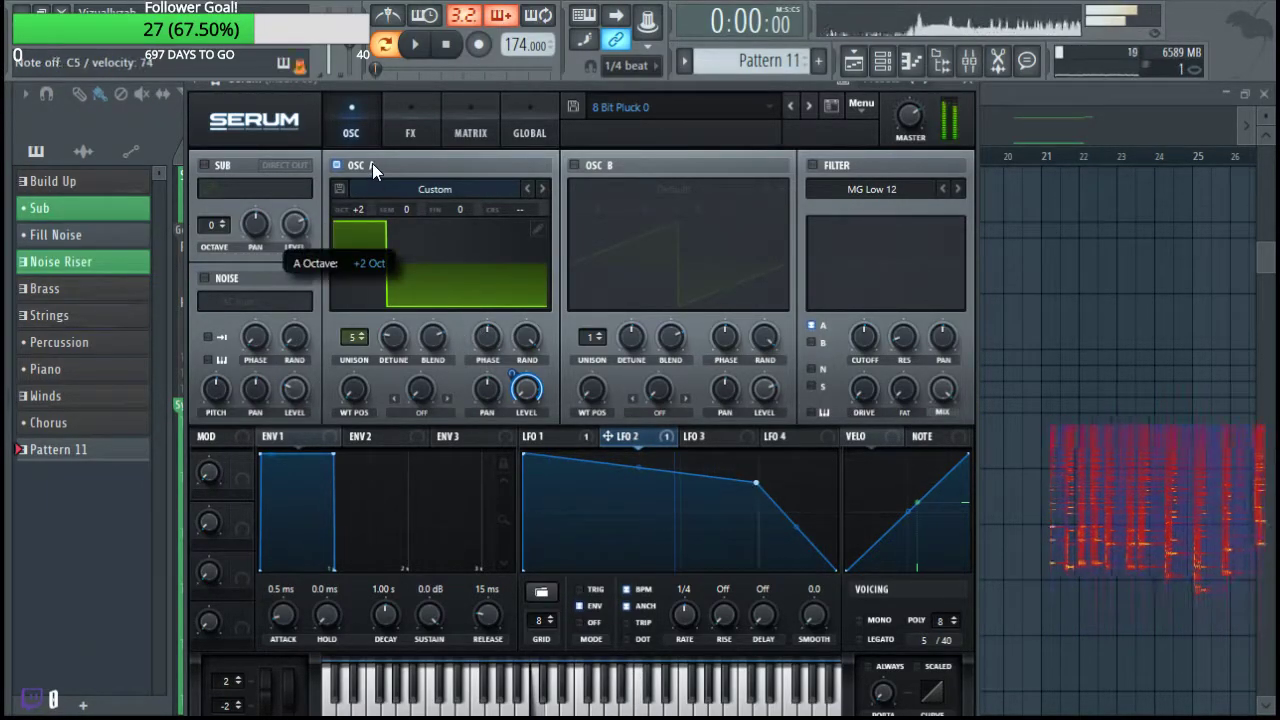
Enable oscillator B and draw a single-cycle square wave in its wavetable.
left_click(575, 165)
left_click(774, 229)
mouse_move(247, 306)
left_mouse_down()
mouse_move(506, 263)
mouse_move(665, 492)
mouse_move(871, 515)
left_mouse_up()
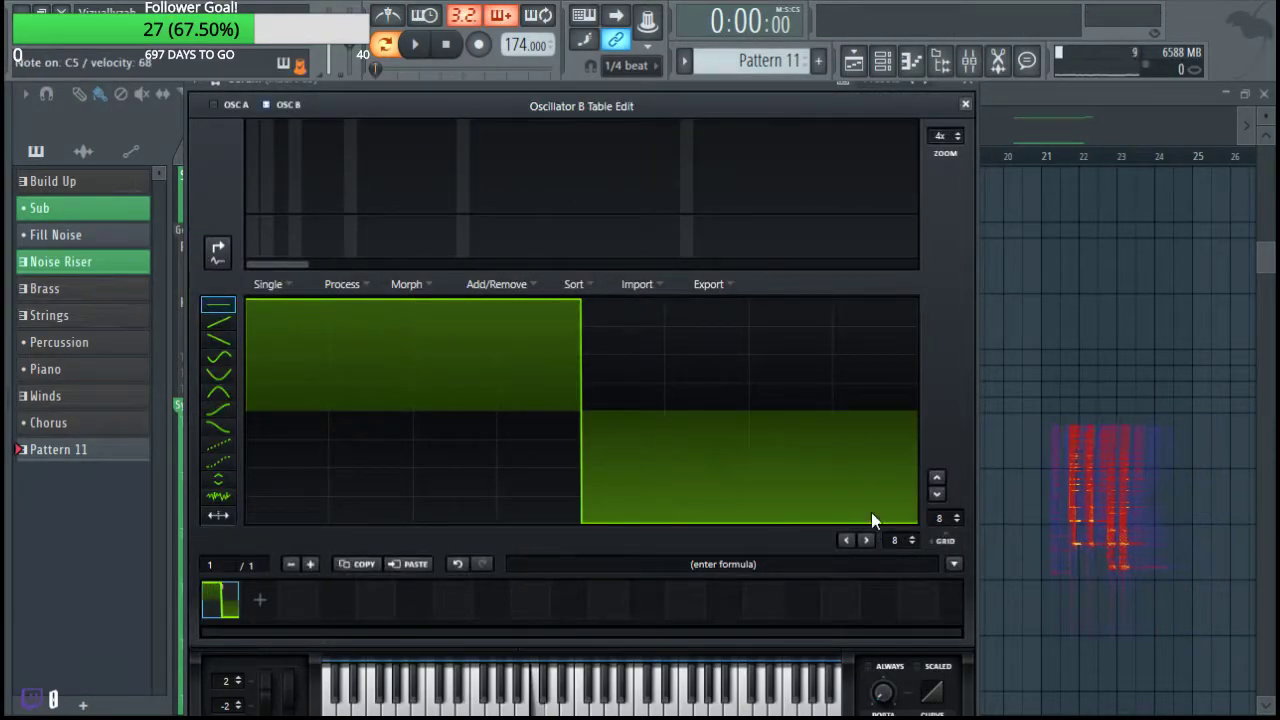
left_click(965, 104)
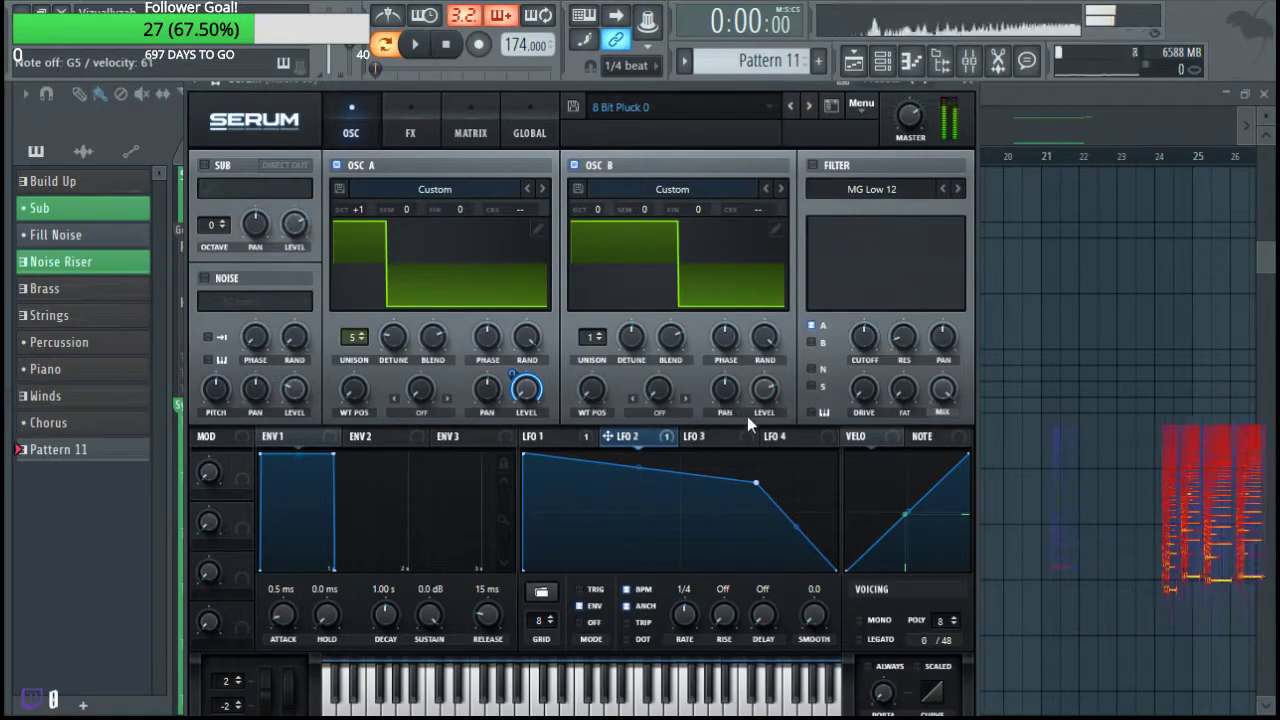
Modulate oscillator B's level with LFO 2.
left_click(570, 437)
left_click_drag(622, 435, 600, 532)
left_click_drag(796, 386, 764, 390)
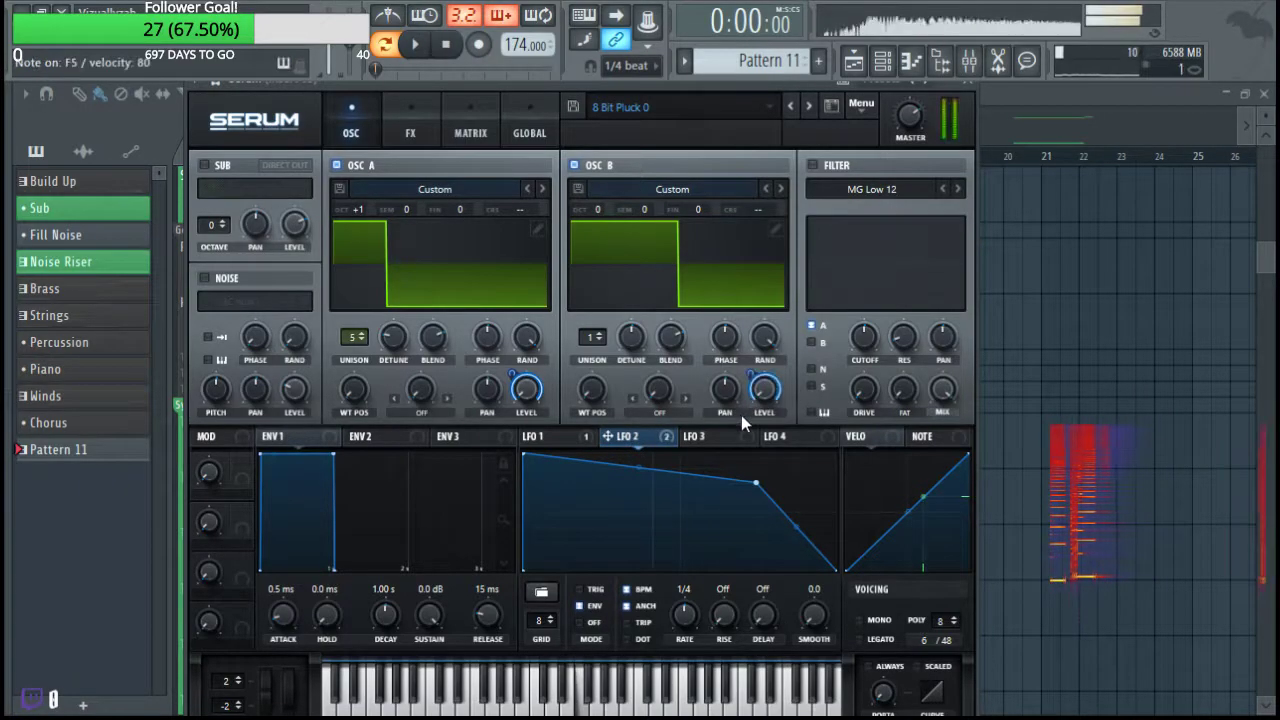
Check the effects and the modulation matrix assignments, and set oscillator B's octave to +2.
left_click(560, 436)
left_click(408, 120)
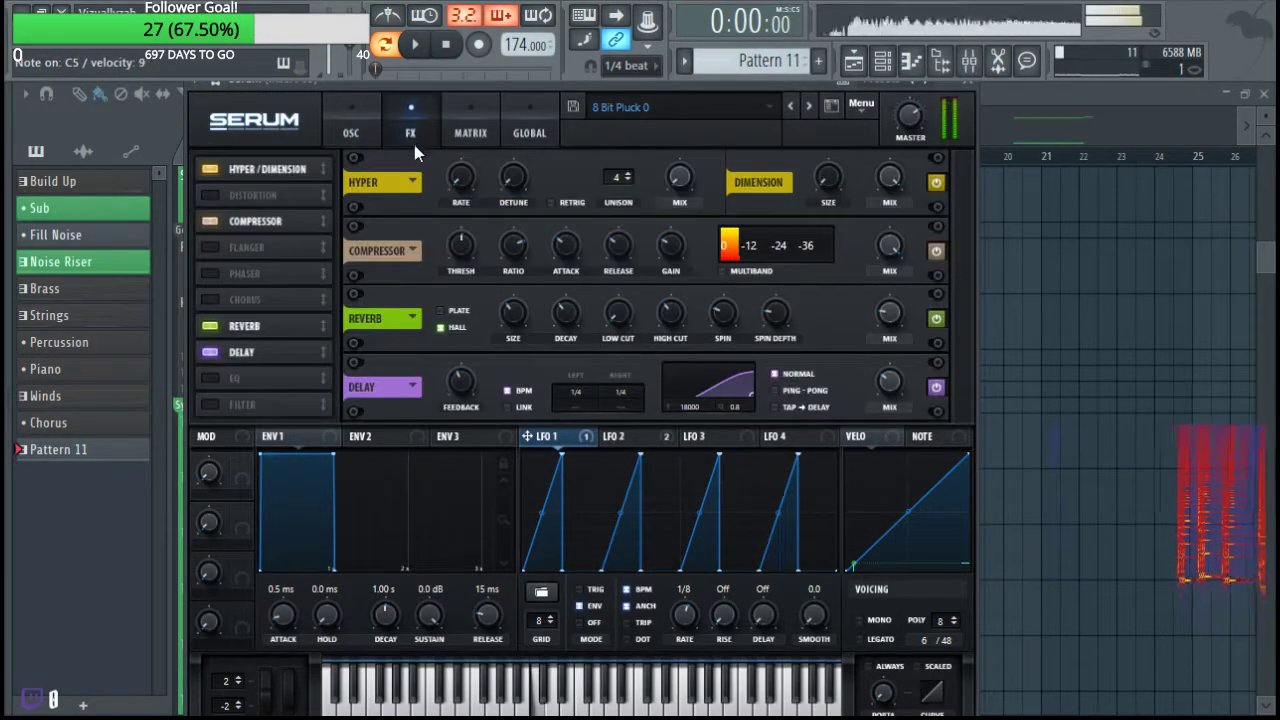
left_click(478, 120)
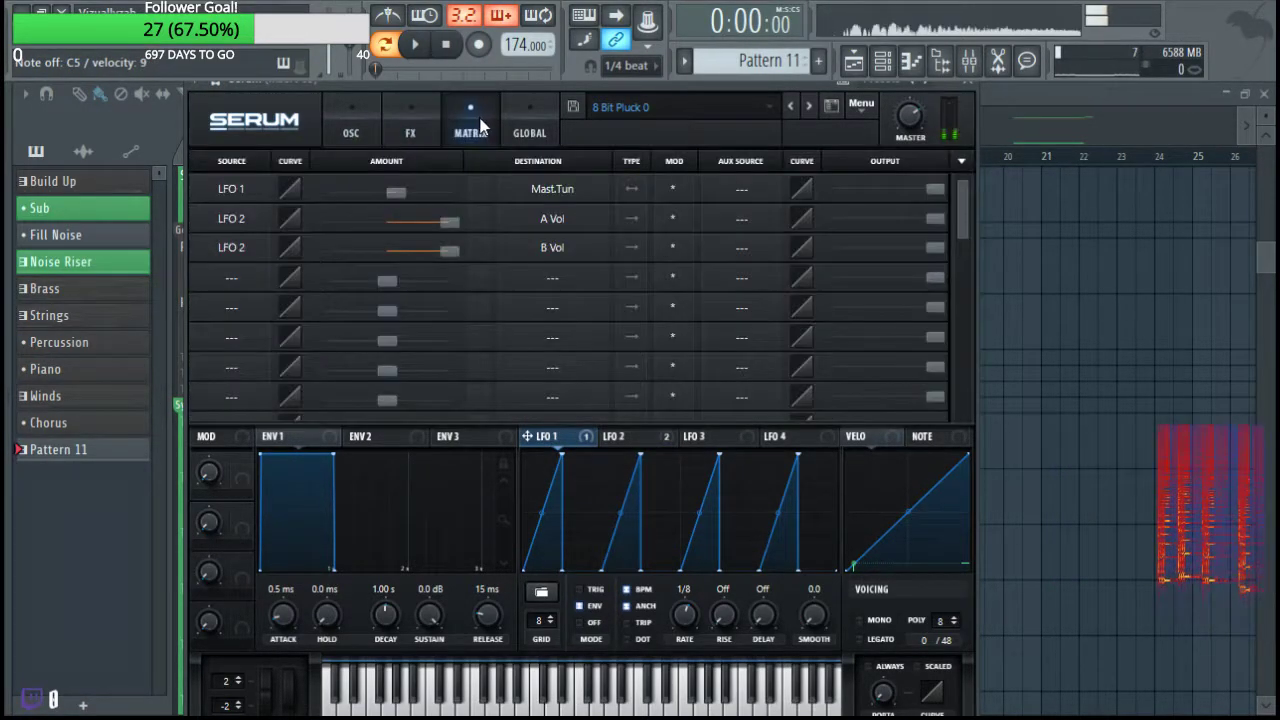
left_click(355, 122)
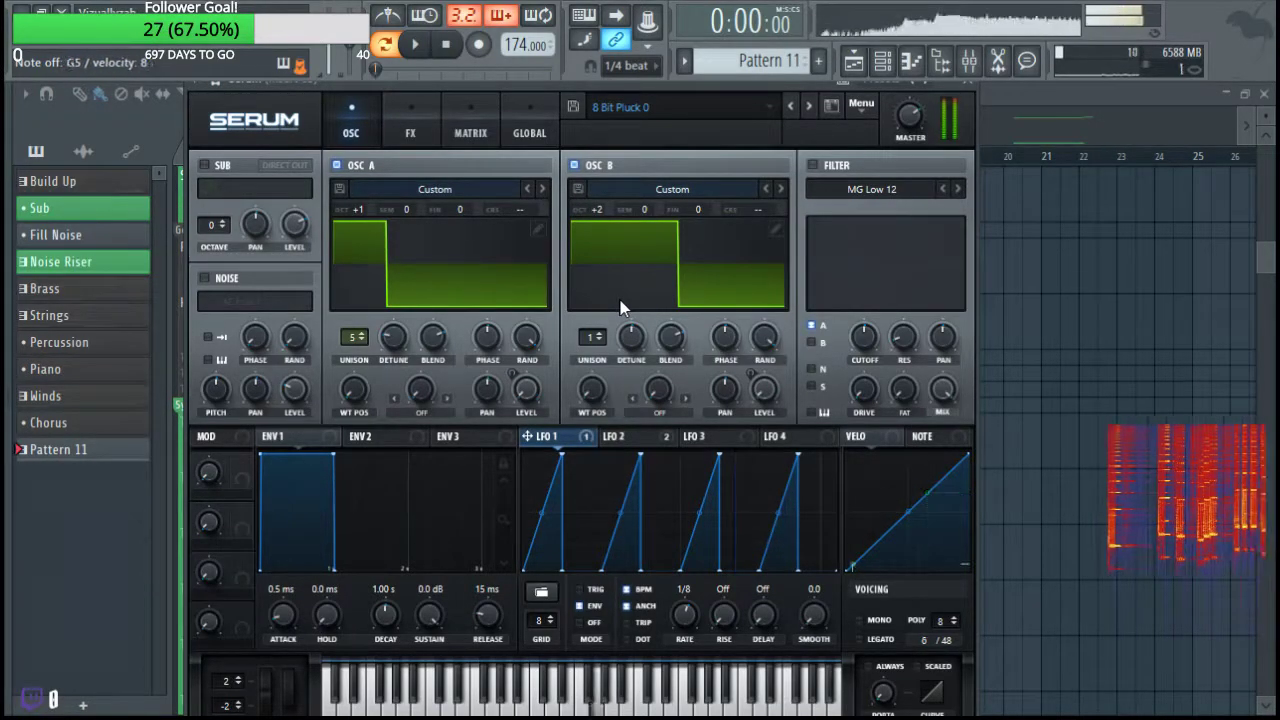
Try the MG Low 12 filter on oscillator A with its cutoff lowered to 8 Hz.
left_click(820, 166)
left_click(820, 166)
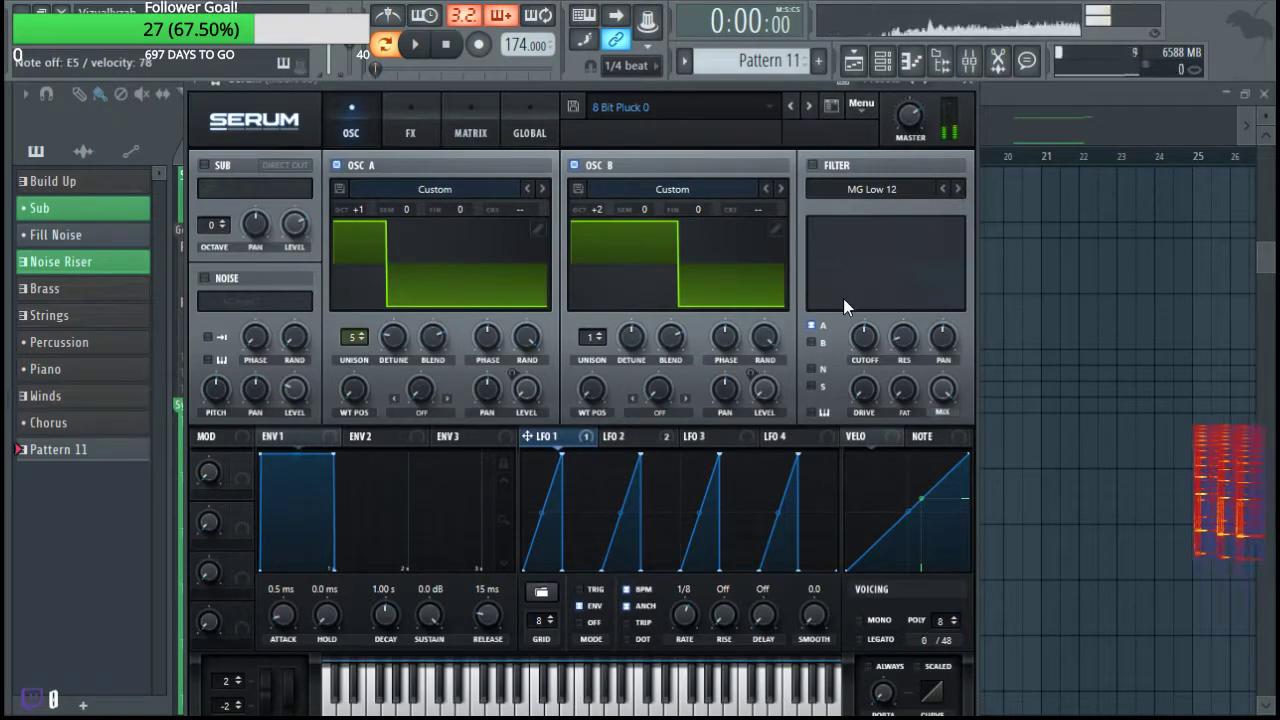
left_click(822, 166)
left_click_drag(864, 337, 635, 452)
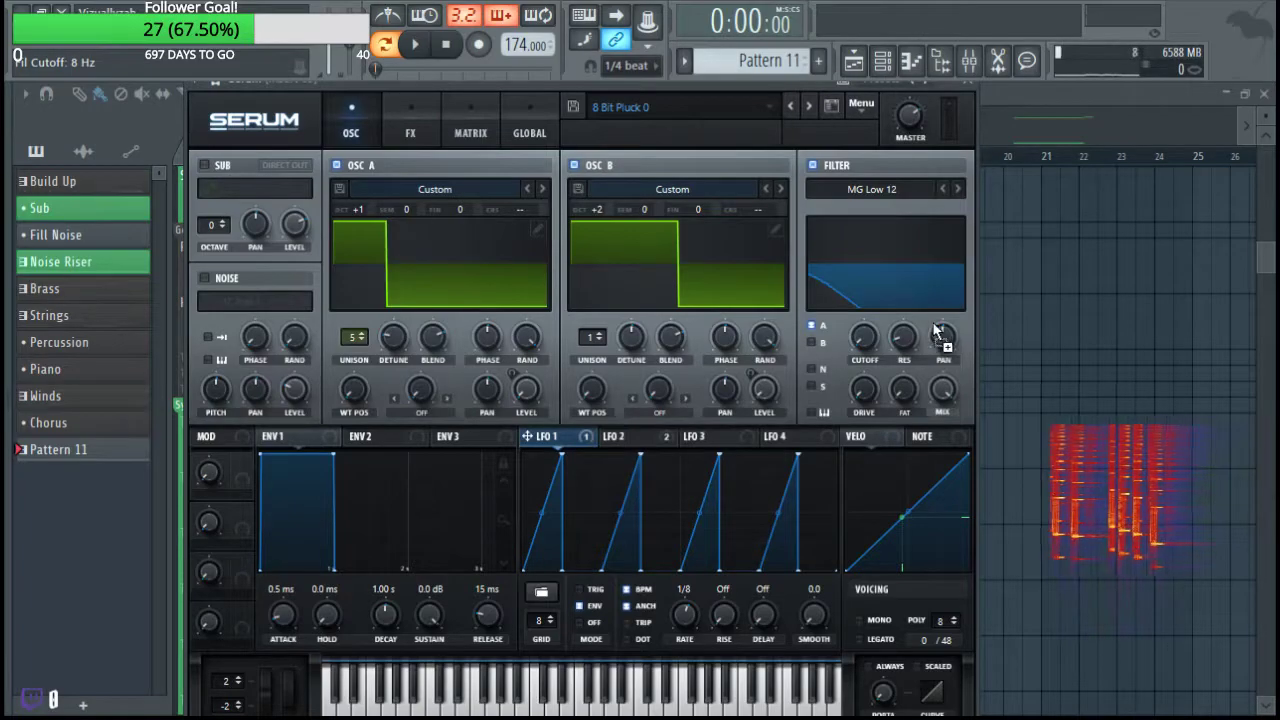
Try modulating the filter cutoff with LFO 1 while varying the filter resonance.
right_click(897, 331)
left_click(955, 410)
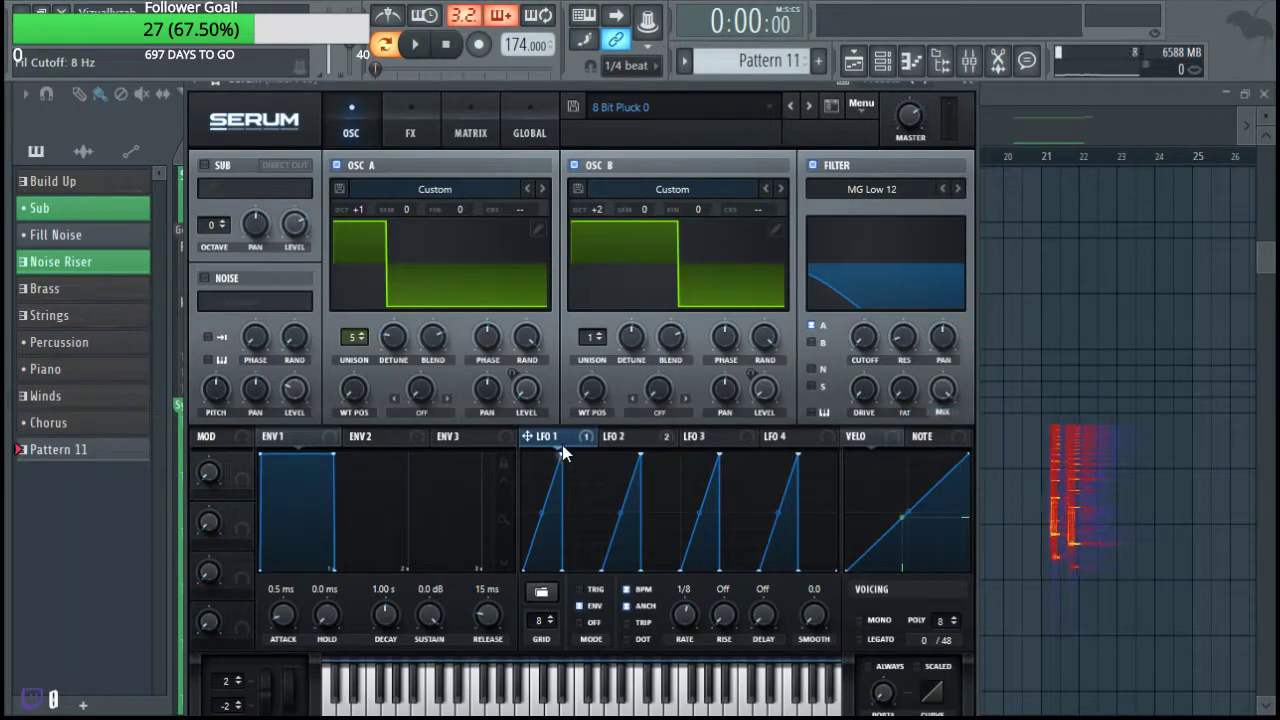
right_click(863, 347)
left_click(861, 399)
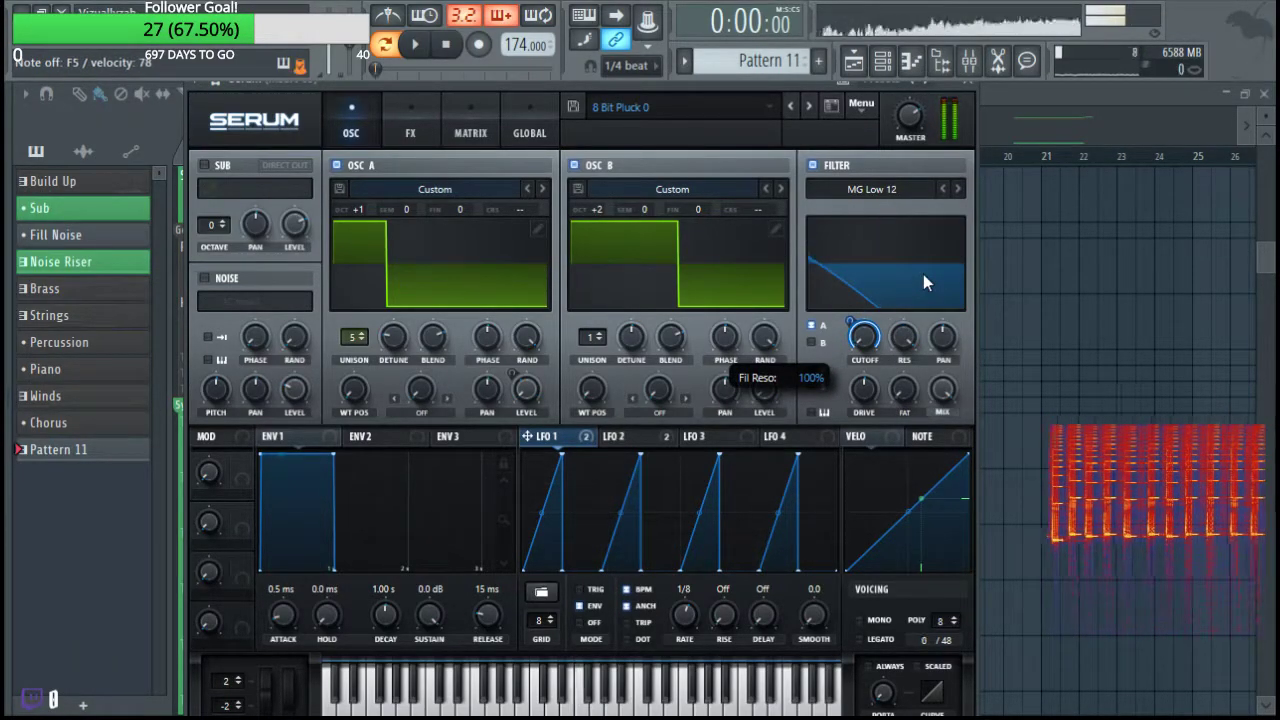
left_click_drag(920, 289, 879, 443)
left_click_drag(922, 309, 847, 442)
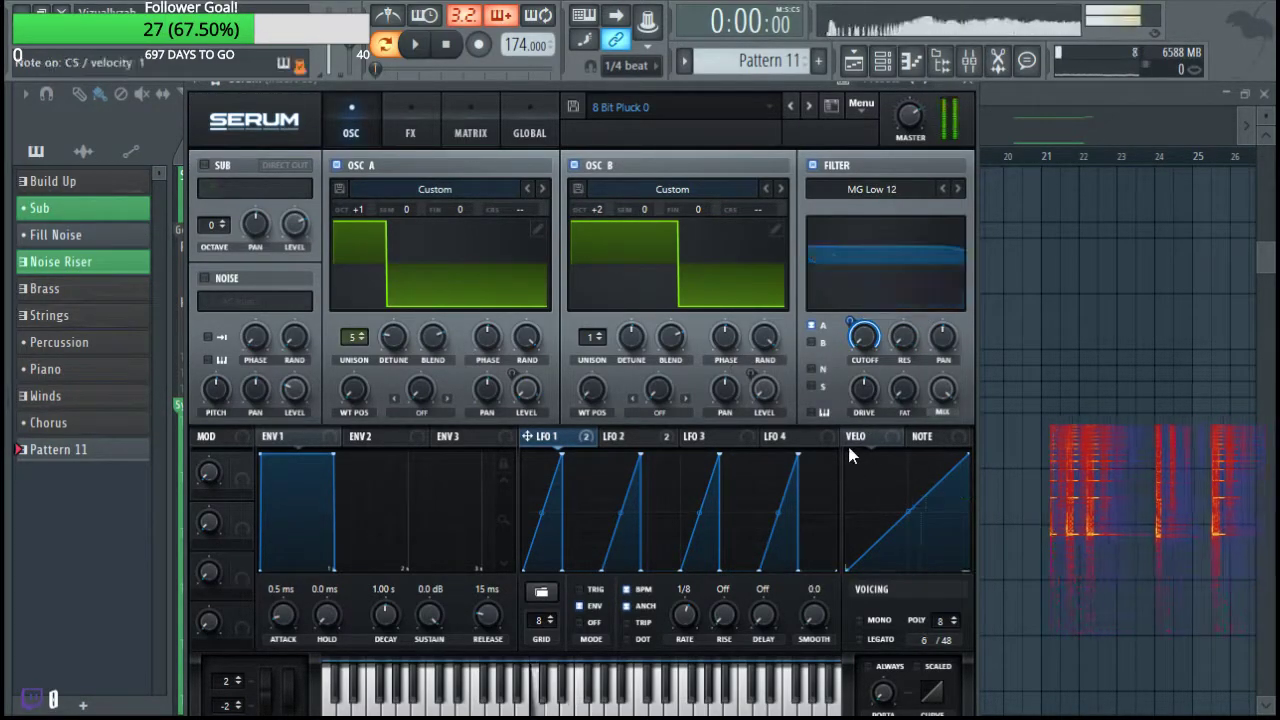
Remove the LFO 1 modulation from the filter cutoff and turn the filter off.
right_click(857, 351)
left_click(915, 414)
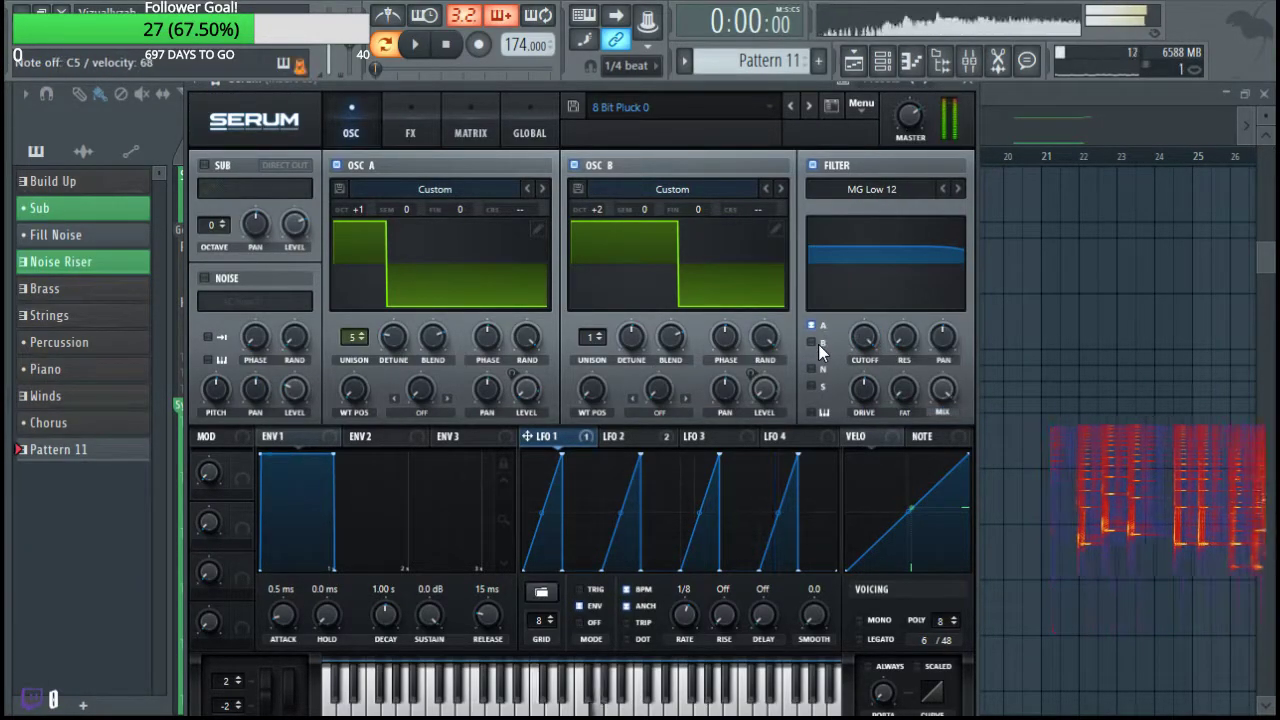
left_click(816, 165)
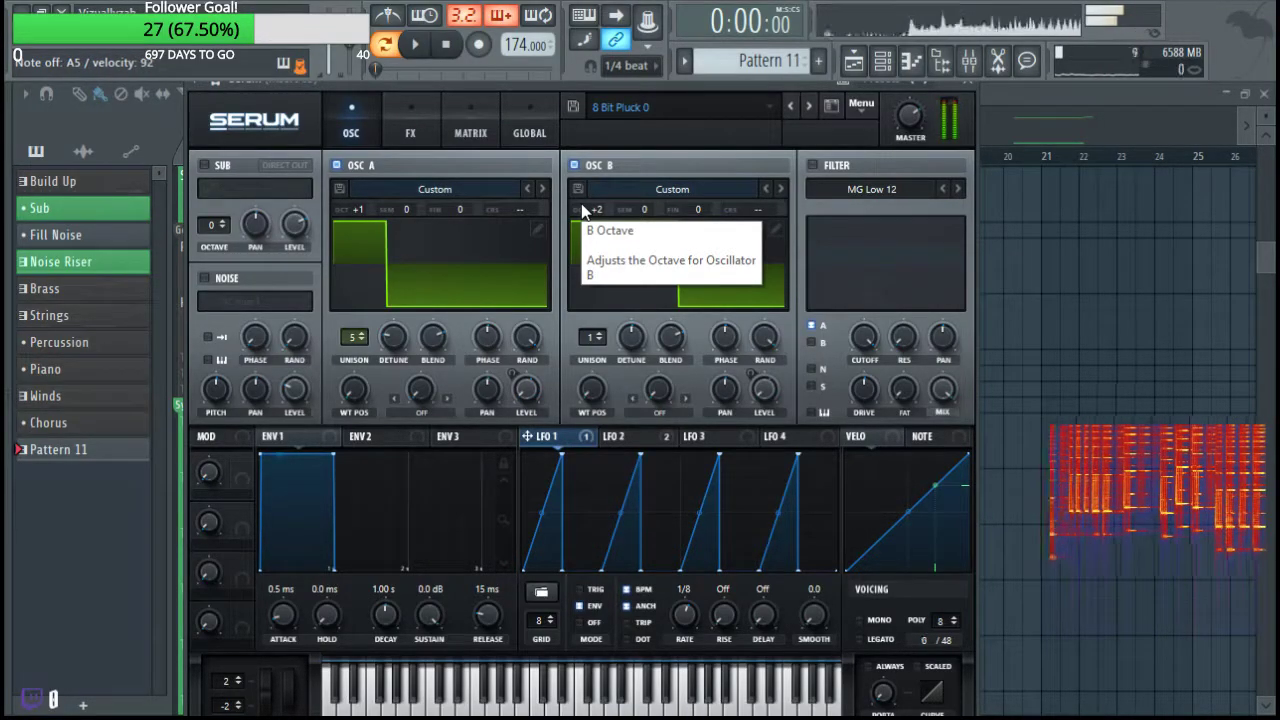
Save the edited sound as a new preset named 8 Bit Pluck 1 in the 8 Bit folder.
left_click(576, 107)
left_click(245, 133)
double_click(252, 618)
type("1")
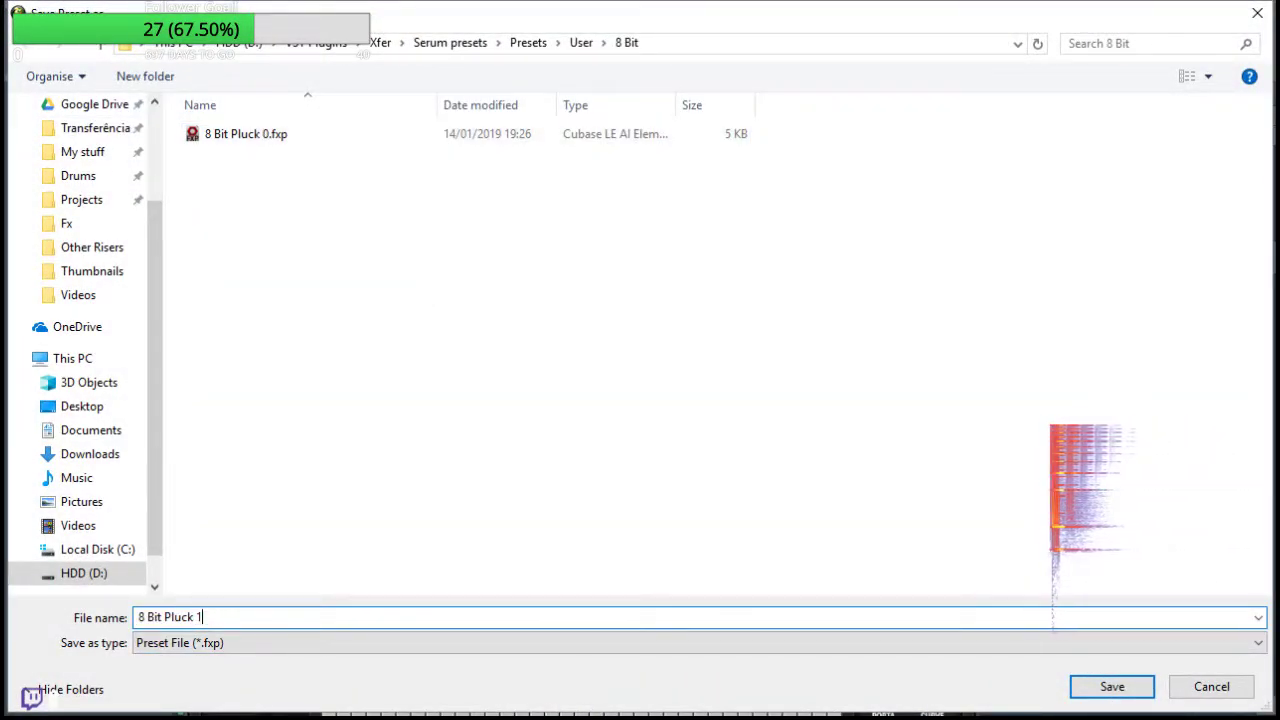
key("Return")
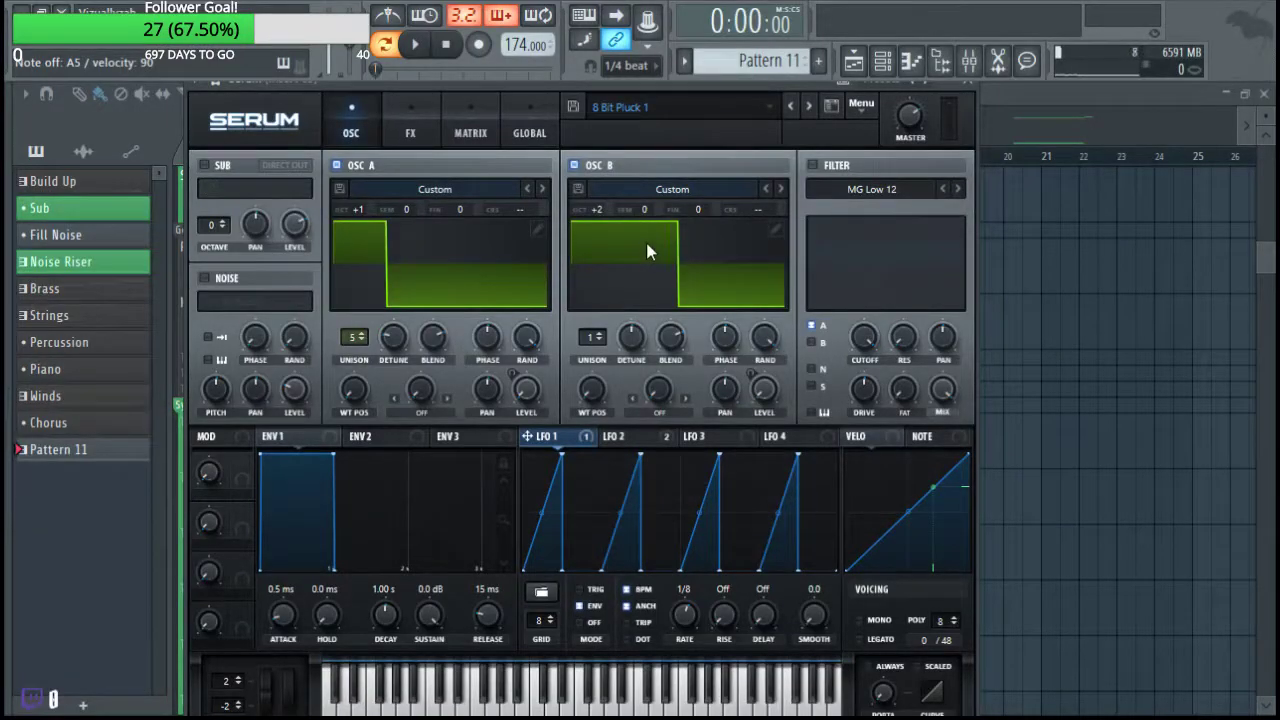
Set oscillator A's warp to AM (from B) at about 82%, with octaves of -2 on oscillator A and +2 on oscillator B.
left_click(424, 410)
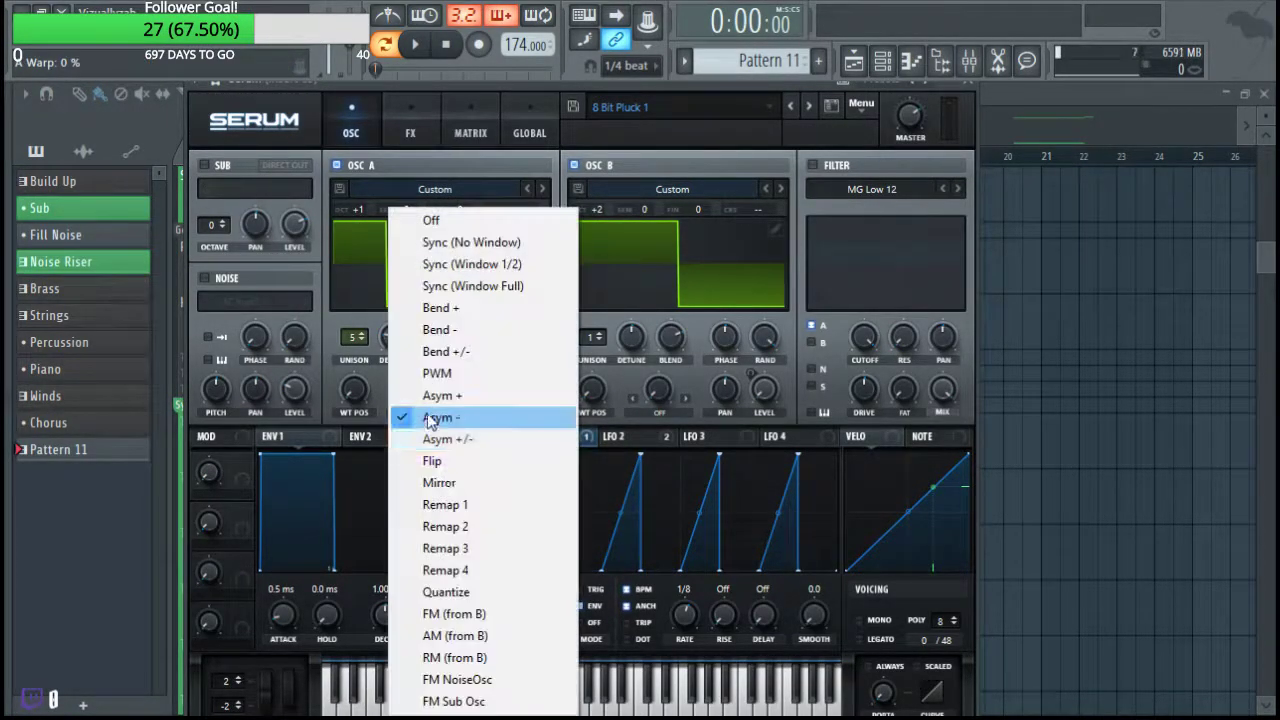
left_click(484, 637)
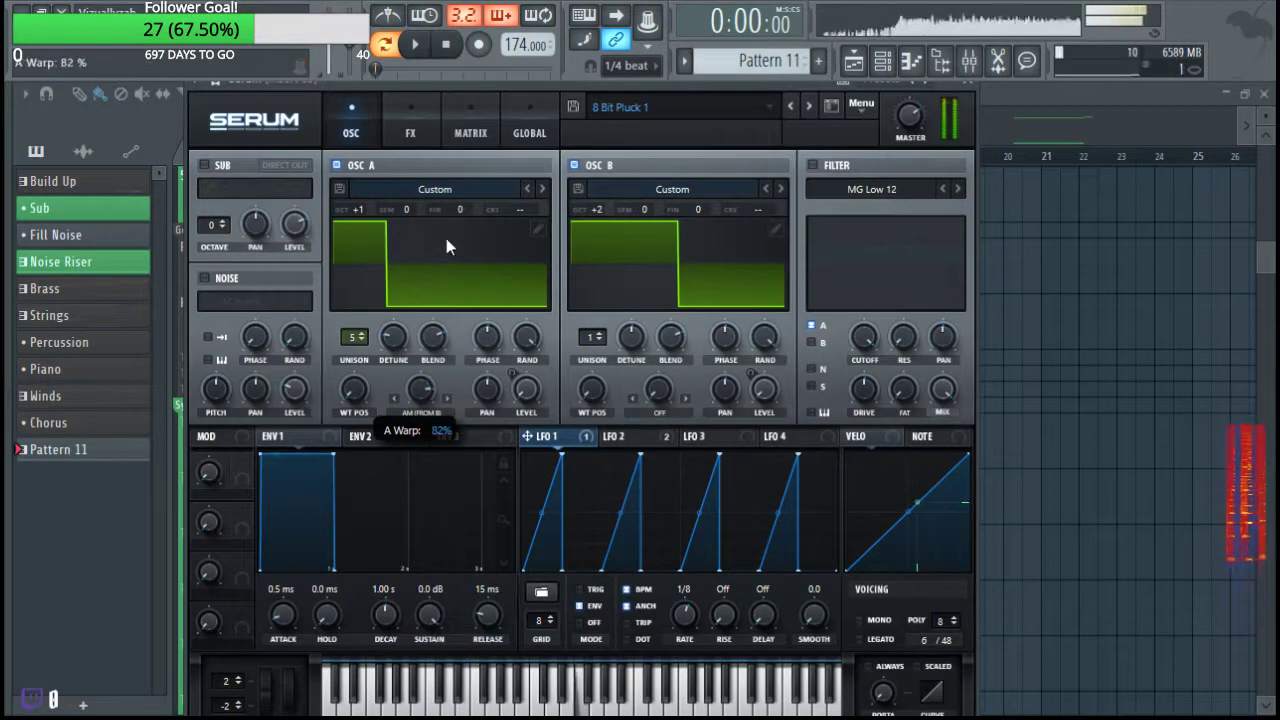
left_click_drag(600, 208, 610, 178)
left_click_drag(362, 209, 357, 274)
left_click_drag(597, 209, 584, 249)
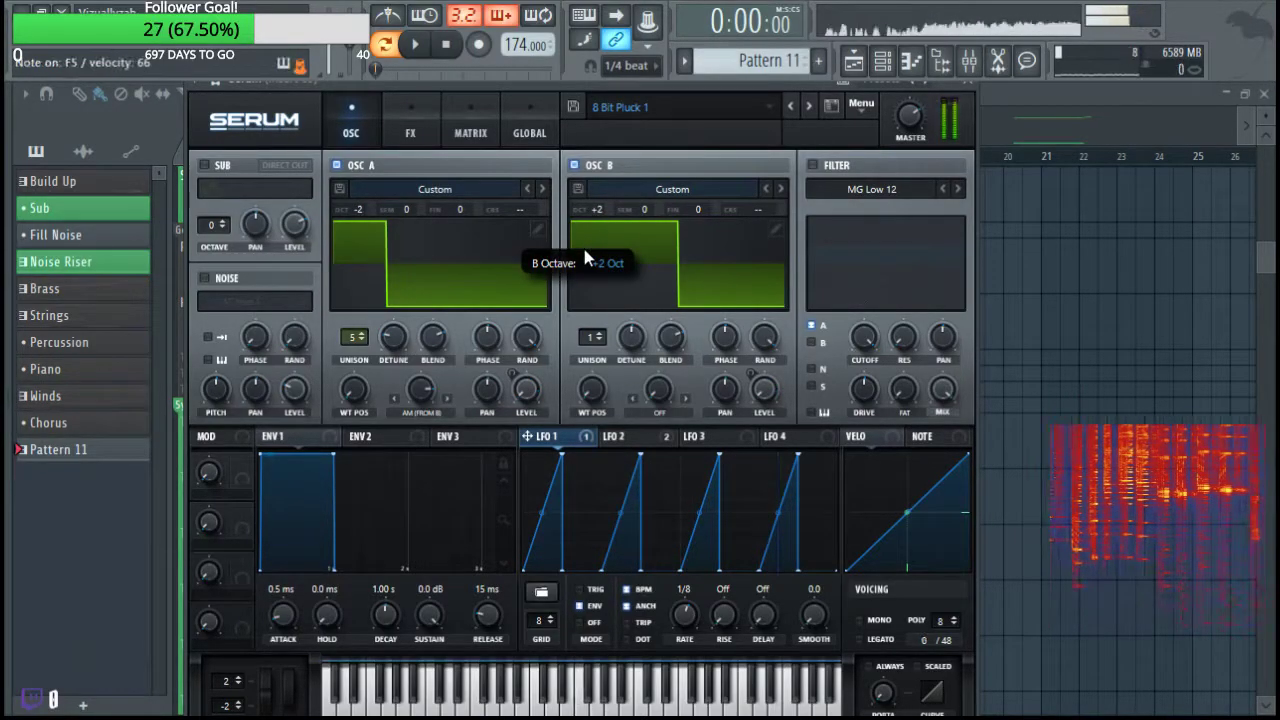
Save the edited sound as a new preset named 8 Bit Pluck 2 in the 8 Bit folder.
left_click(578, 107)
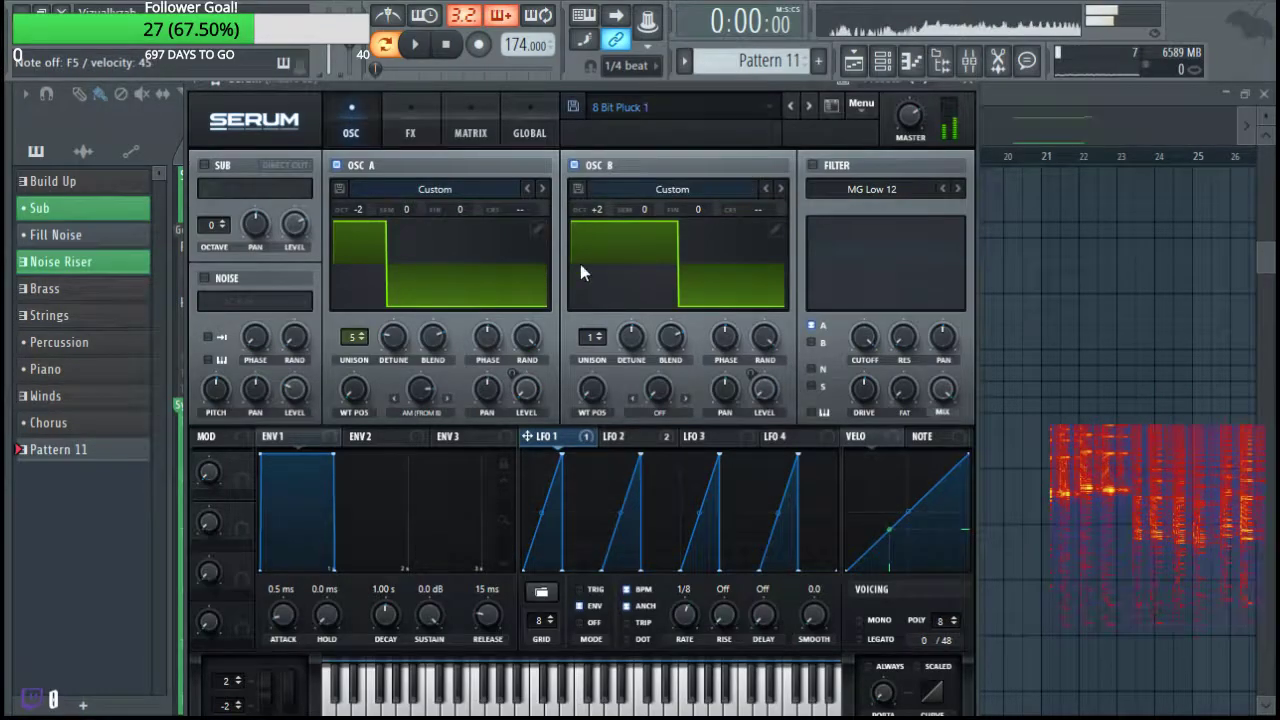
left_click(245, 154)
double_click(229, 616)
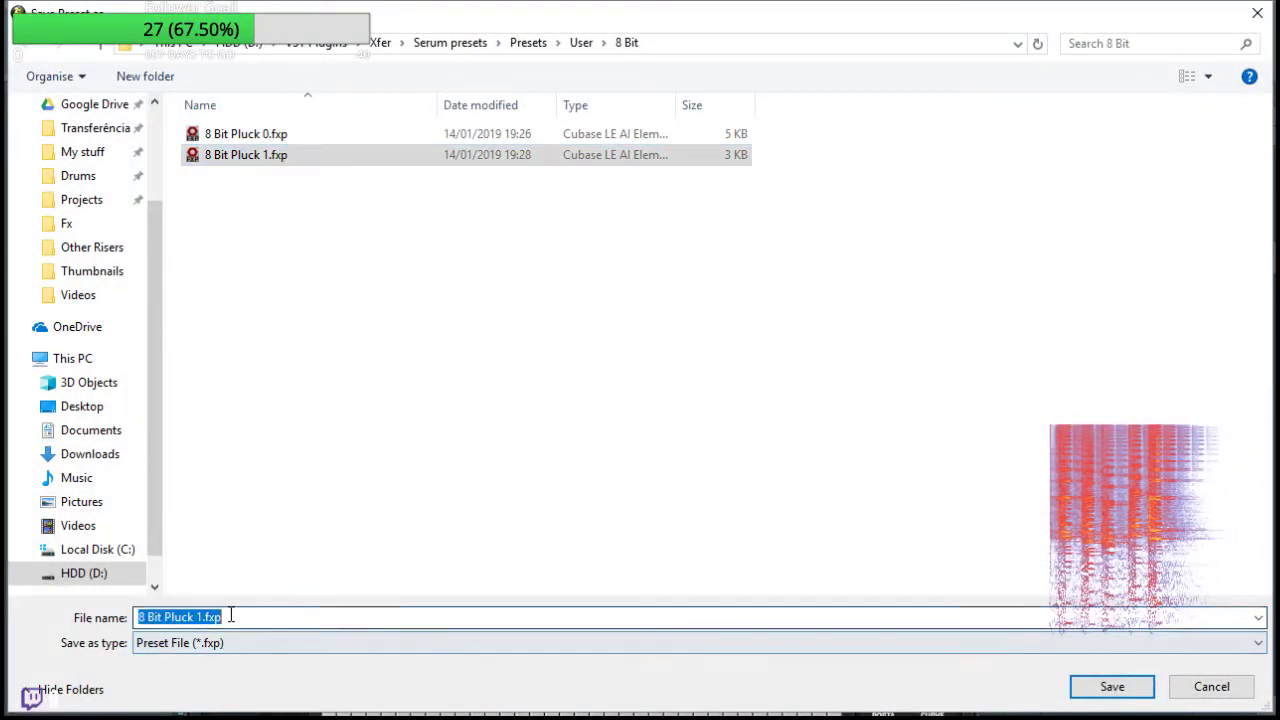
type("2")
key("Return")
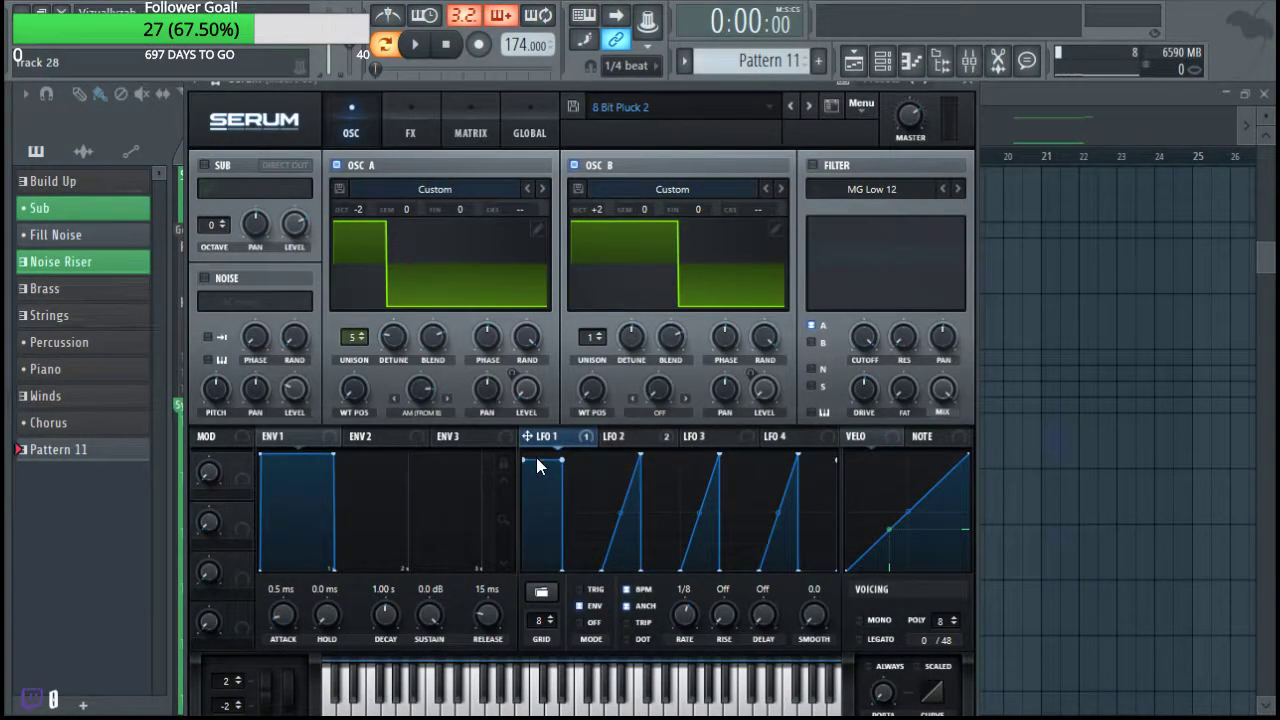
Redraw LFO 1 as full-height square pulses separated by gaps, and set oscillator B's unison to 12 voices.
left_click(619, 560, "shift")
mouse_move(662, 558)
left_mouse_down()
mouse_move(651, 462)
mouse_move(737, 571)
mouse_move(748, 439)
mouse_move(781, 599)
mouse_move(817, 421)
left_mouse_up()
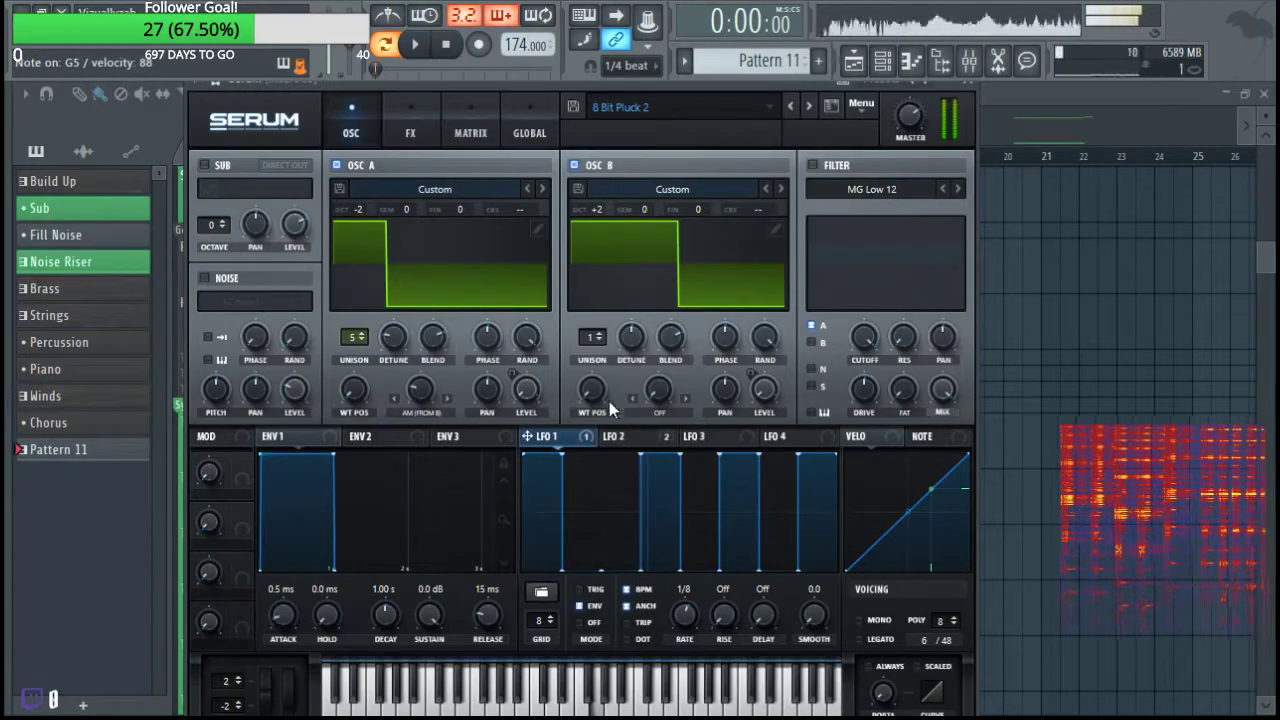
left_click_drag(588, 338, 590, 405)
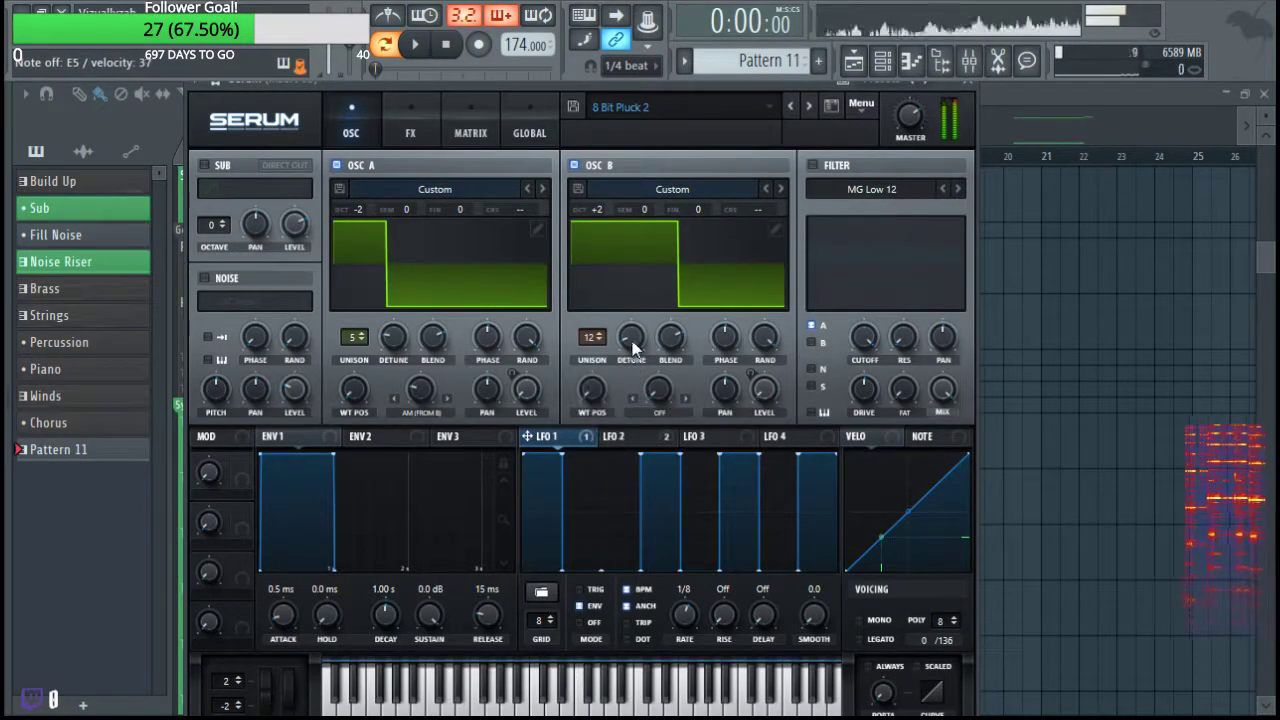
Set oscillator B's warp to Asym +, assign Macro 1 to the warp amount, and vary the macro.
left_click(655, 412)
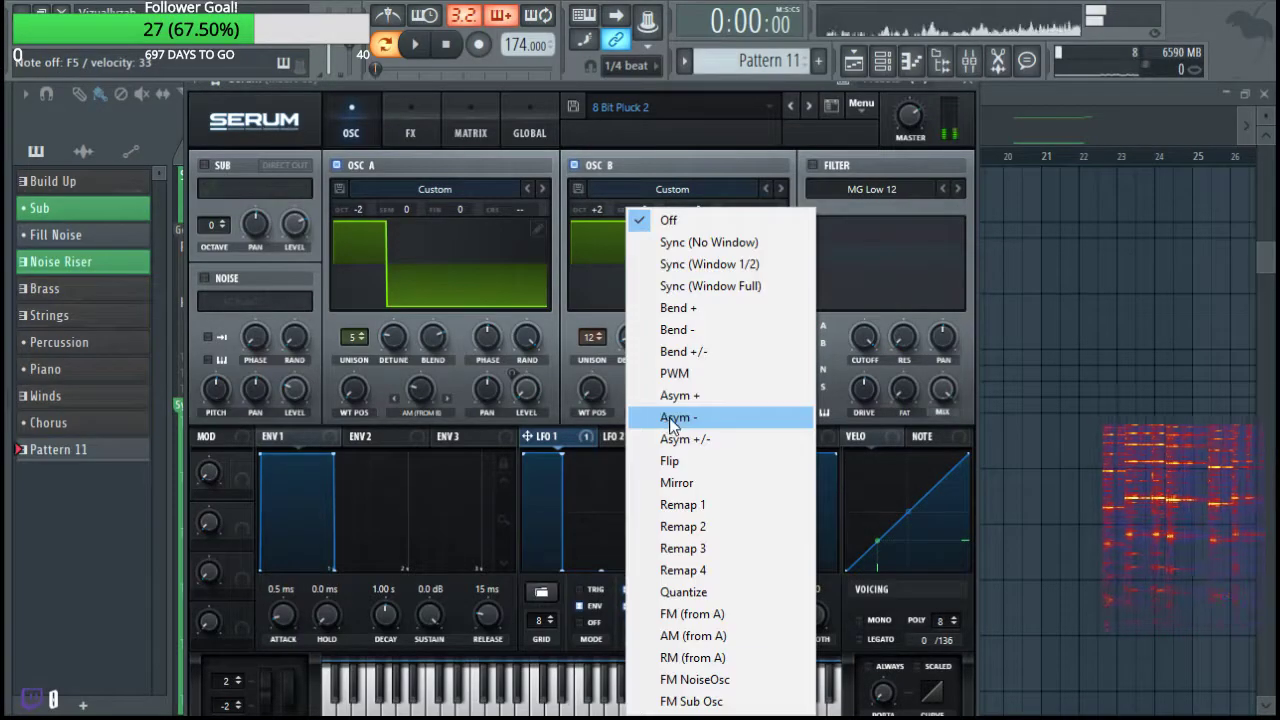
left_click(690, 402)
left_click_drag(658, 389, 632, 279)
left_click(655, 432)
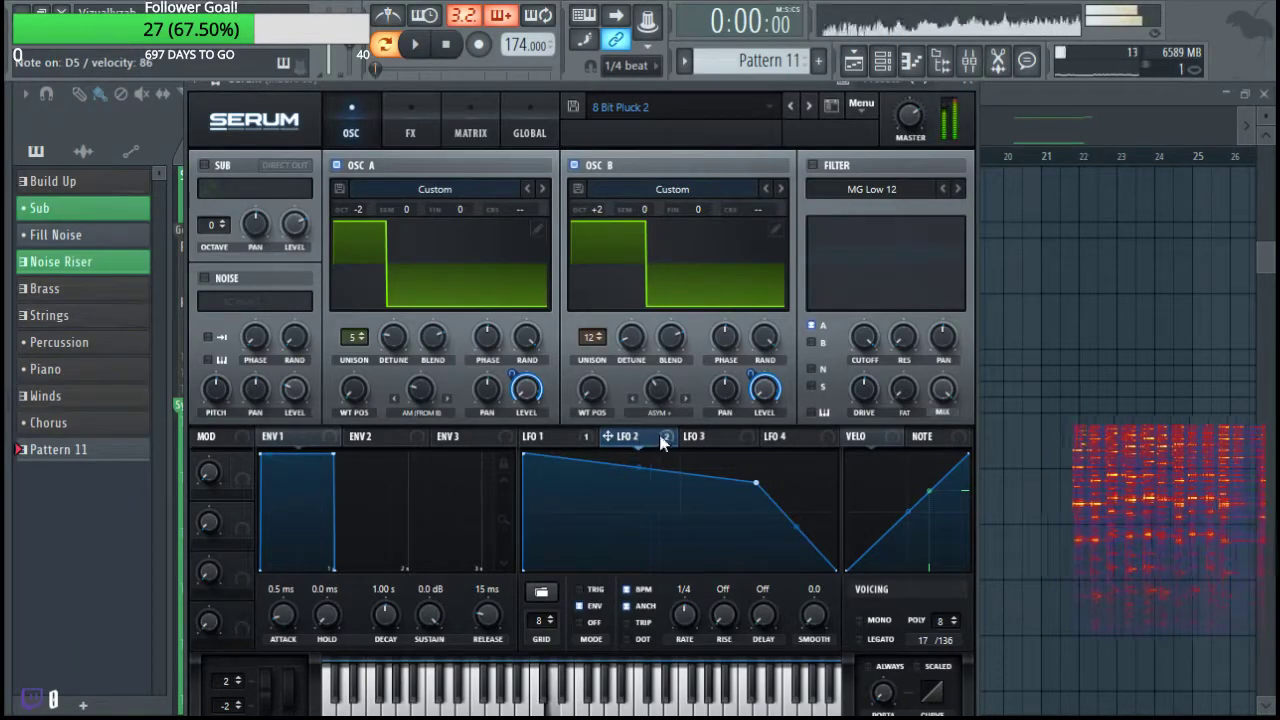
left_click_drag(647, 391, 624, 428)
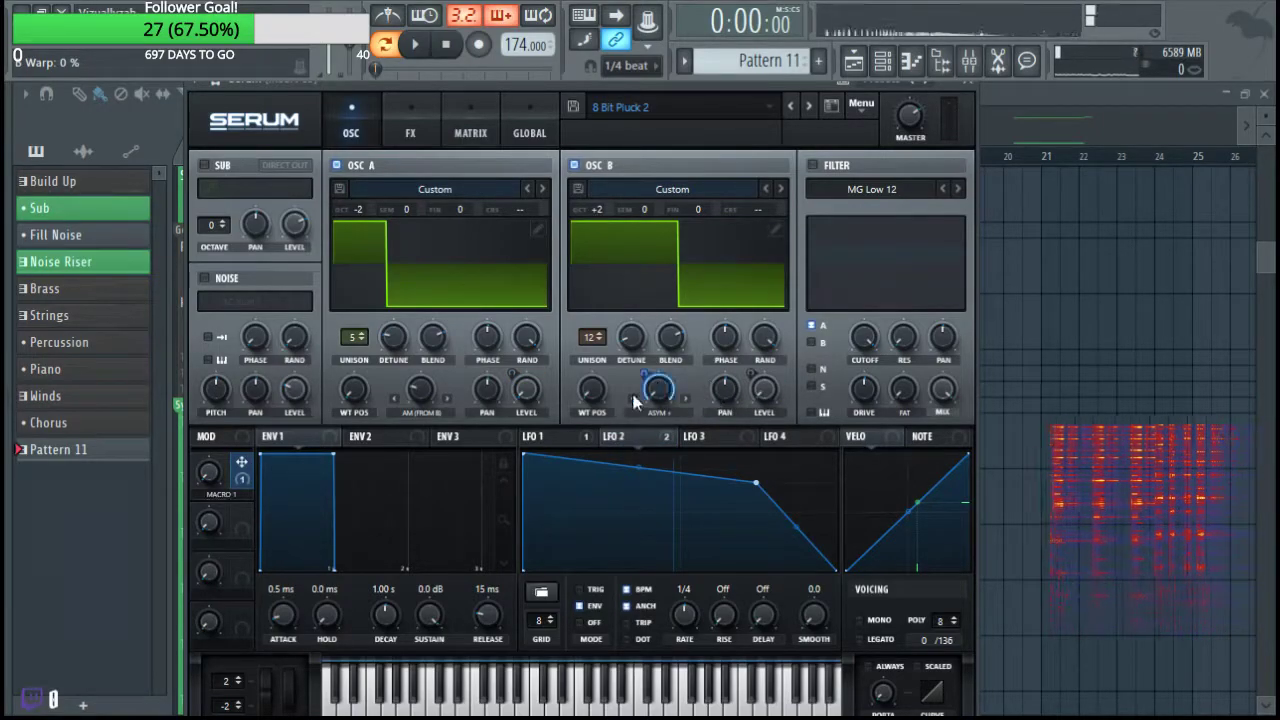
left_click_drag(211, 471, 256, 340)
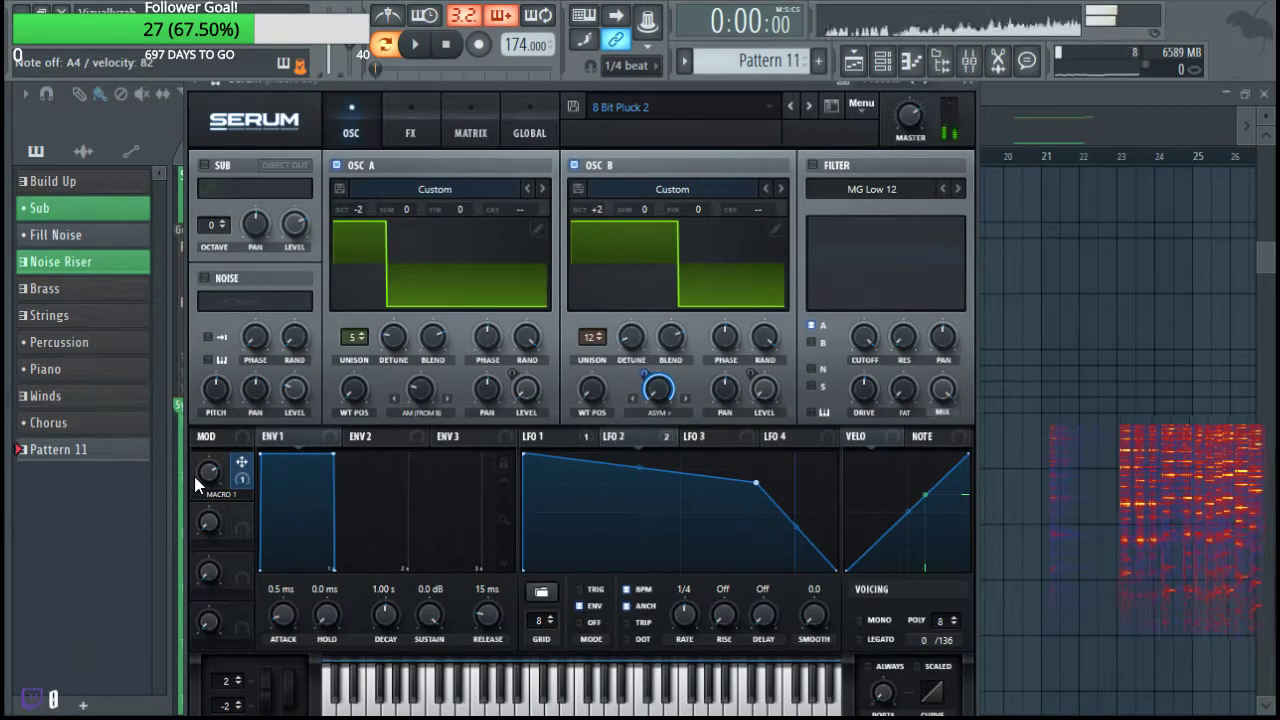
left_click_drag(195, 511, 222, 431)
Save the macro-controlled sound as a new preset named 8 Bit Pluck 3 in the 8 Bit folder.
left_click(573, 108)
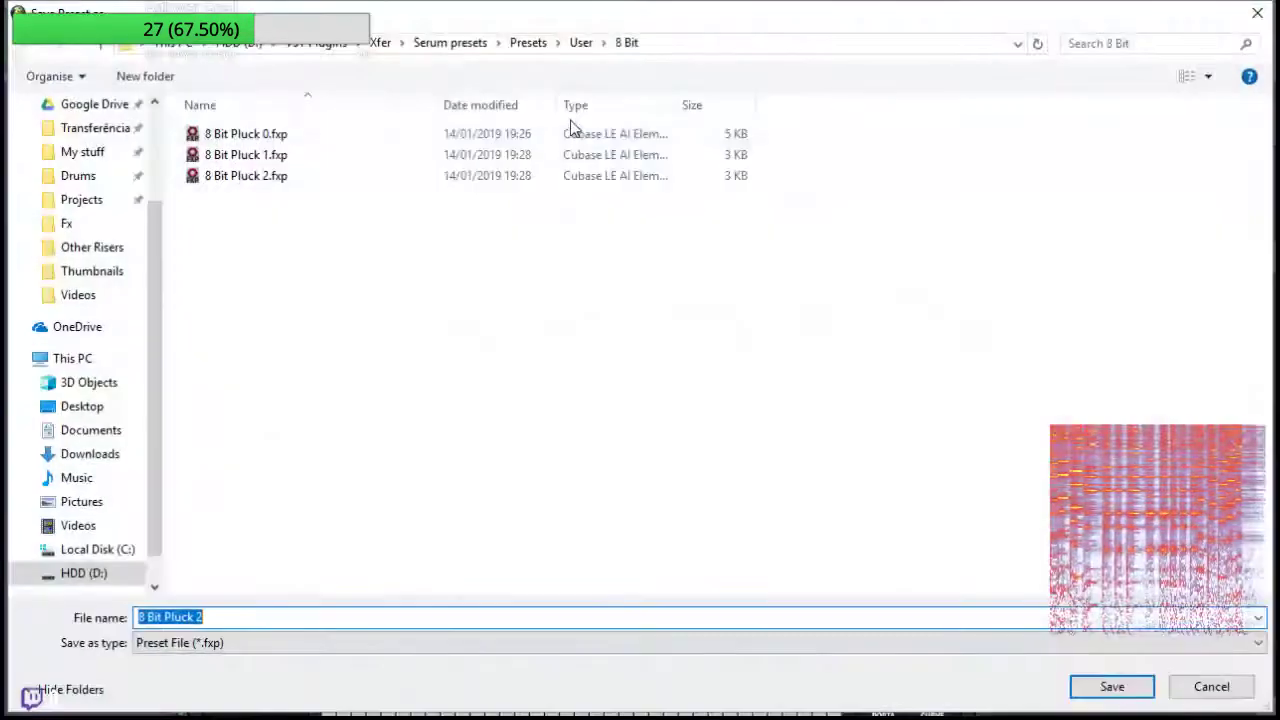
left_click(281, 181)
double_click(271, 614)
type("3")
key("Return")
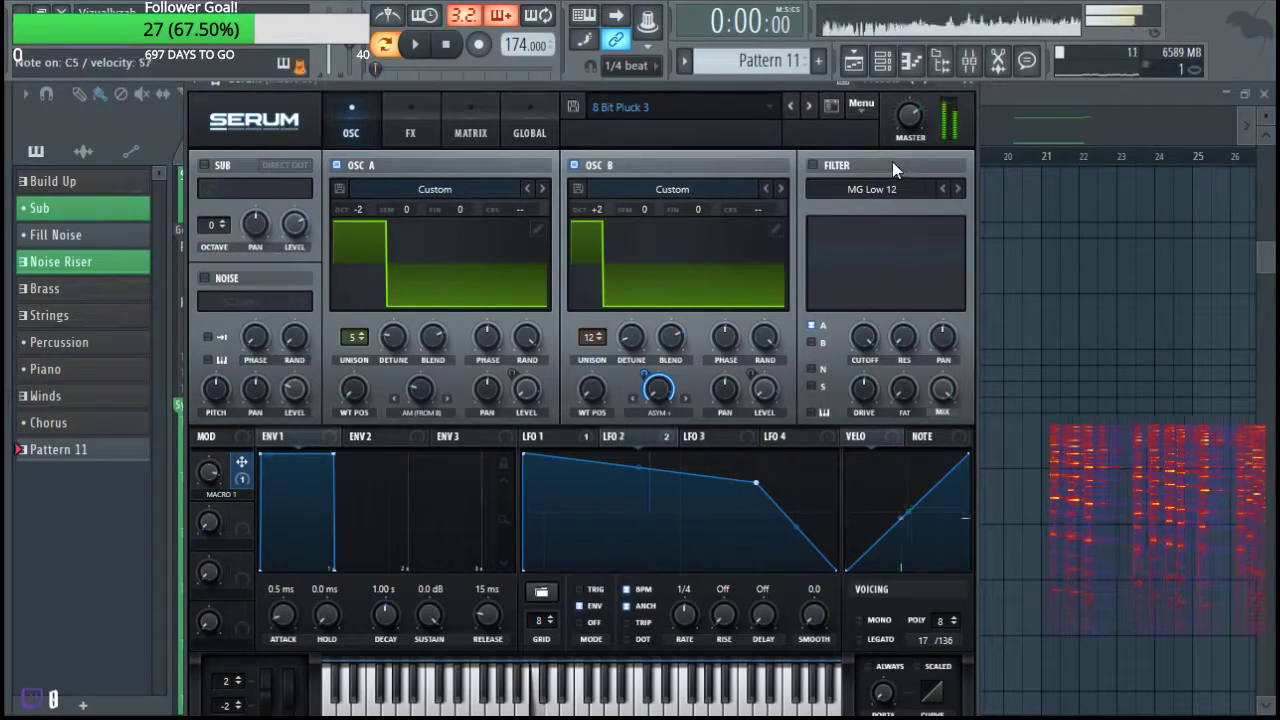
Reshape LFO 1 into an irregular stepped pattern with mid-height levels after the first full-height pulse.
left_click(560, 438)
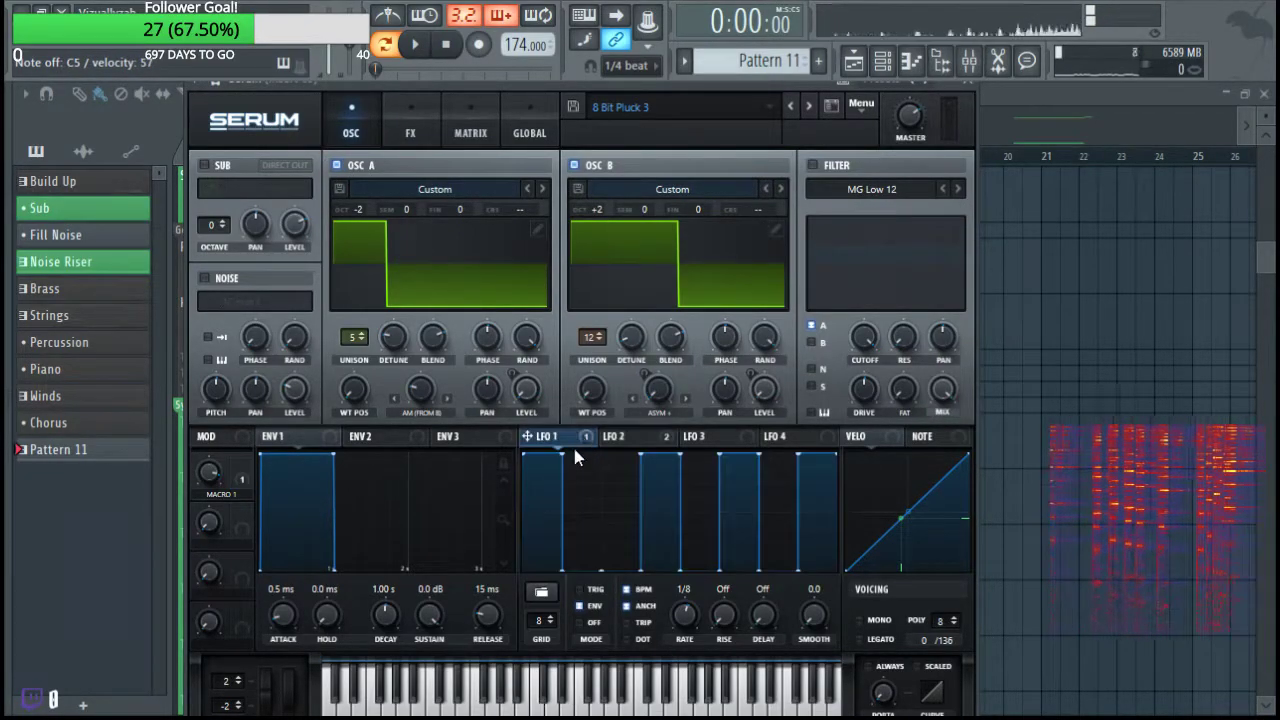
left_click(697, 531, "shift")
left_click(650, 487, "shift")
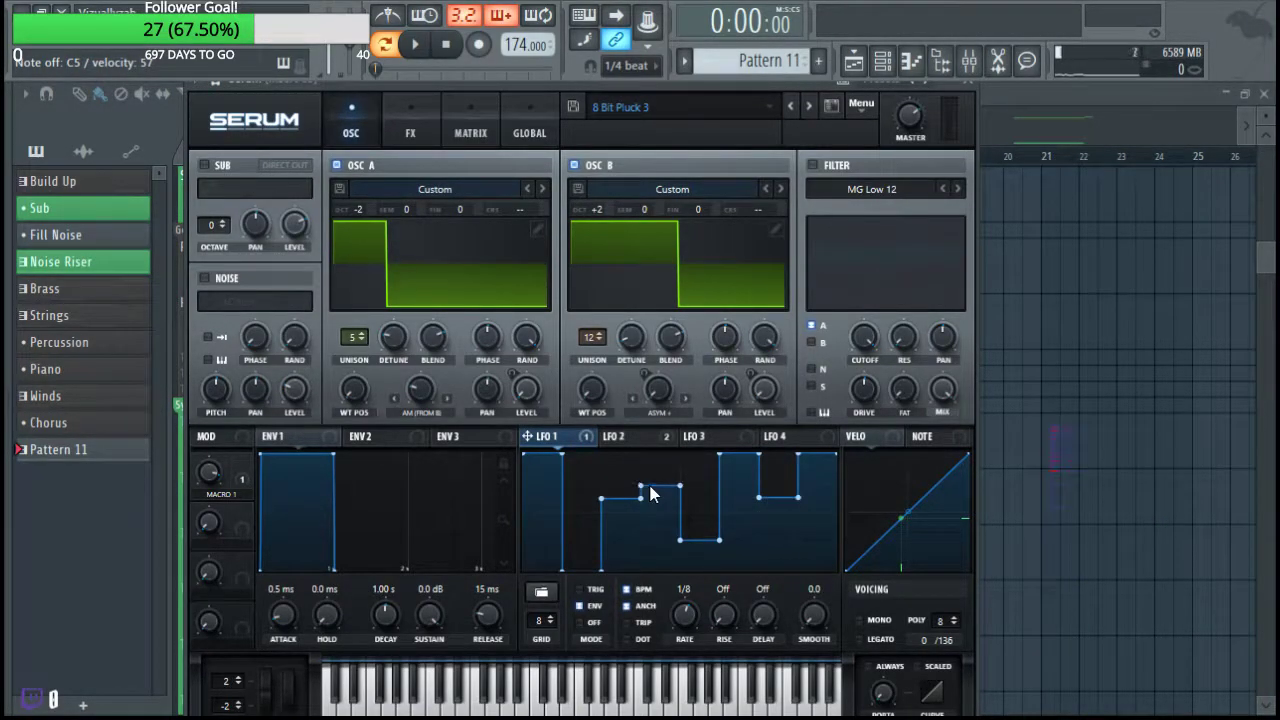
left_click(737, 540, "shift")
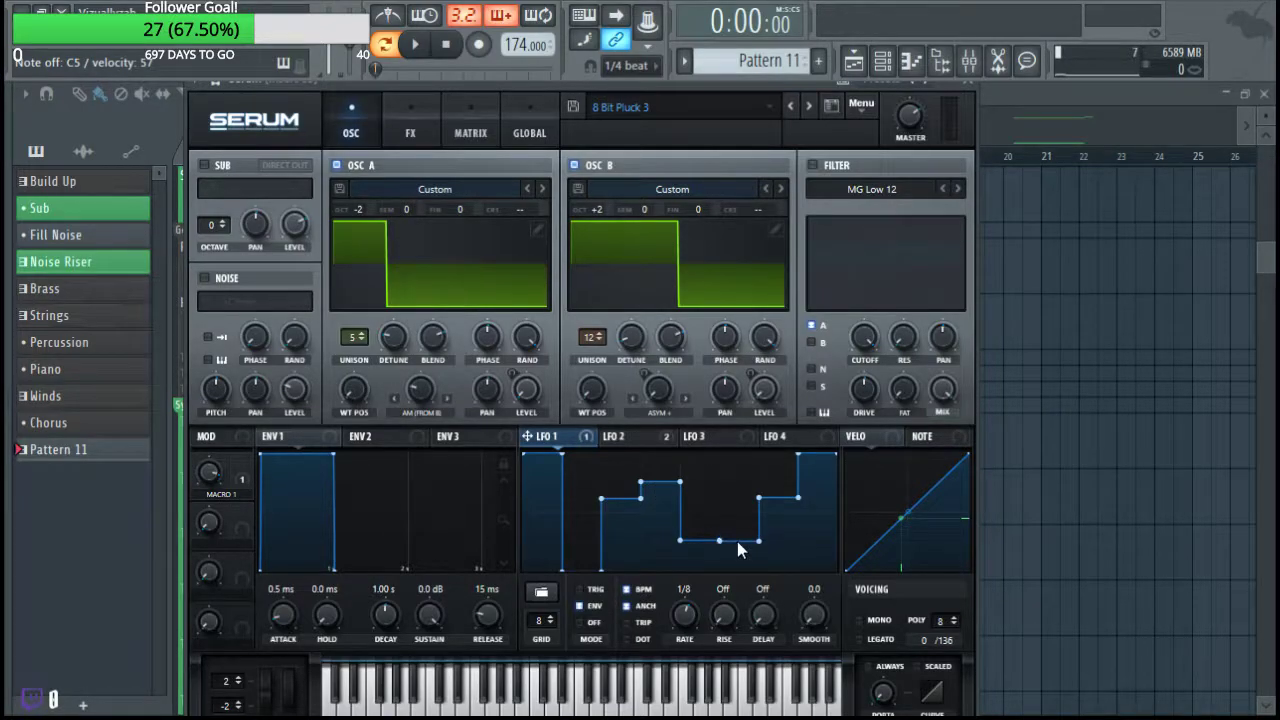
left_click(812, 542, "shift")
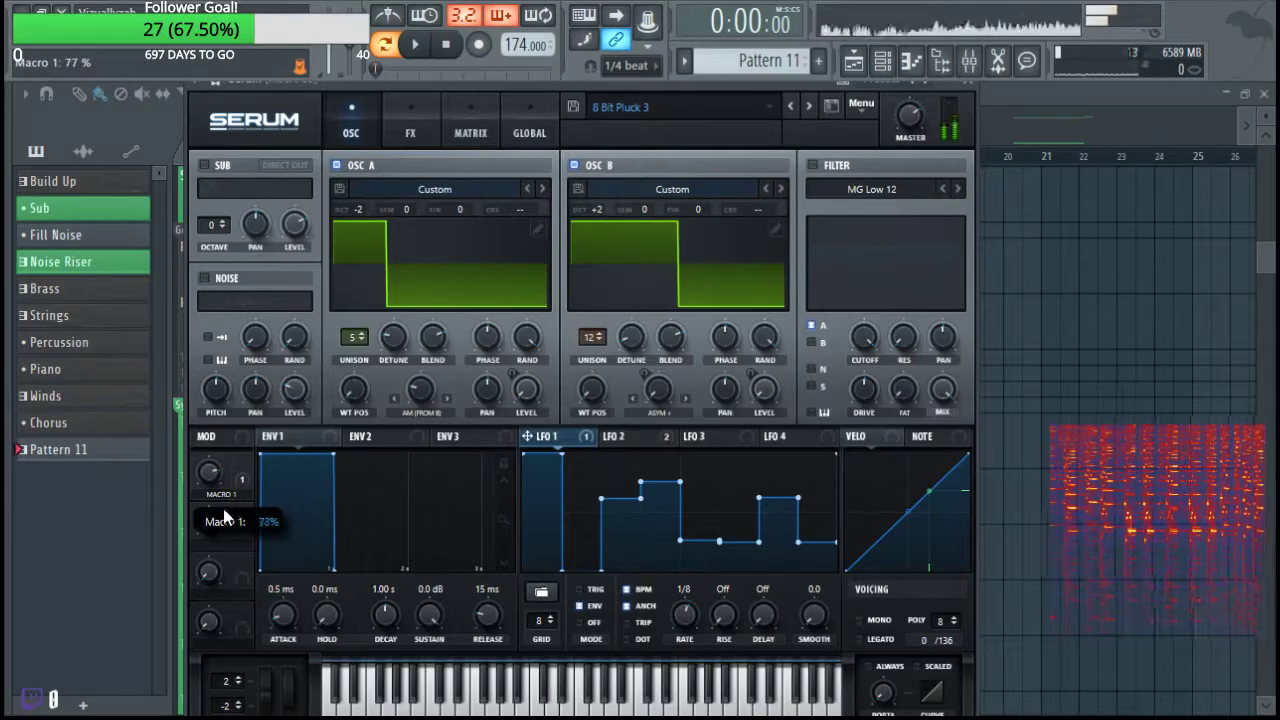
Save the irregular stepped sound as a new preset named 8 Bit Pluck 4 in the 8 Bit folder.
left_click(574, 107)
left_click(240, 197)
left_click(238, 616)
left_click_drag(238, 616, 197, 617)
type("4")
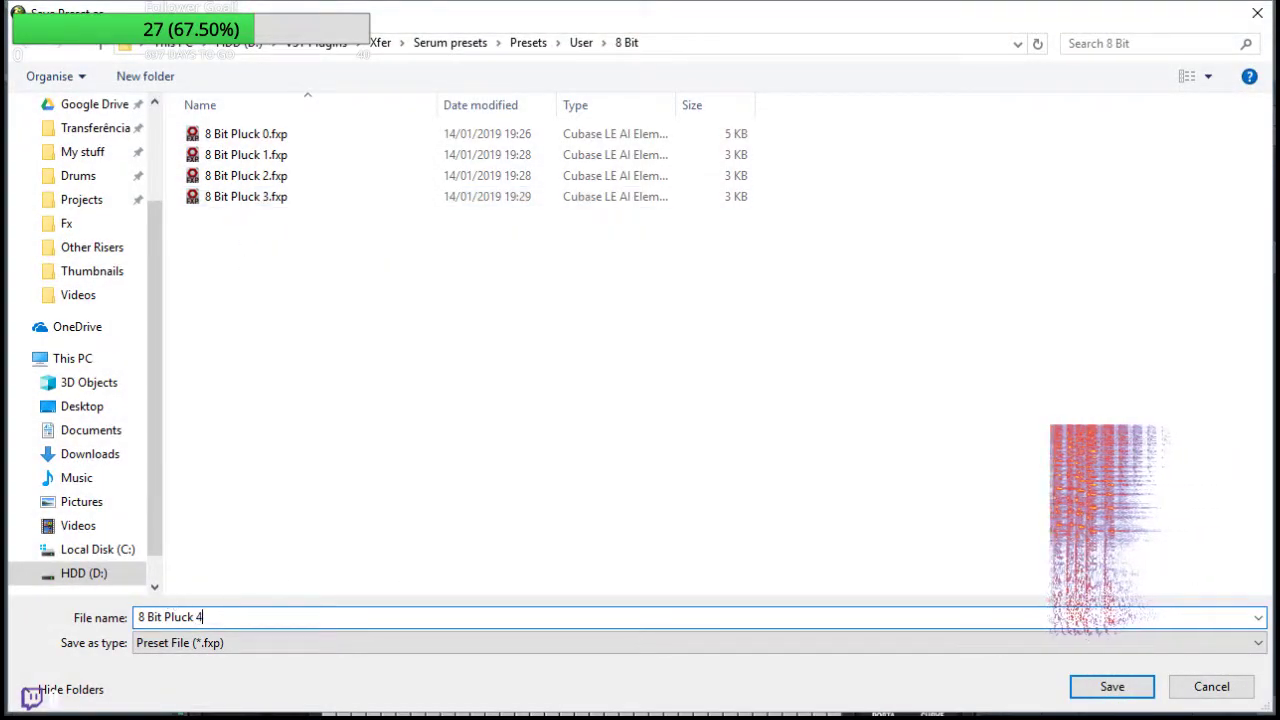
key("Return")
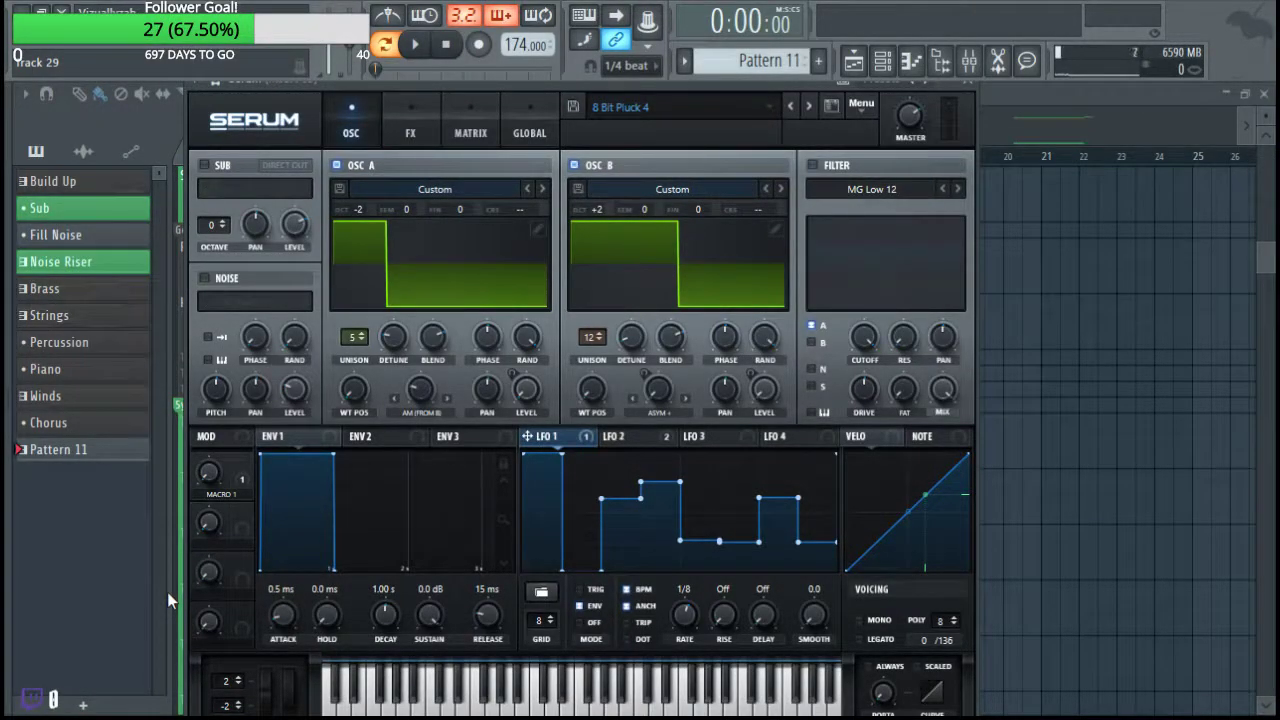
key("super")
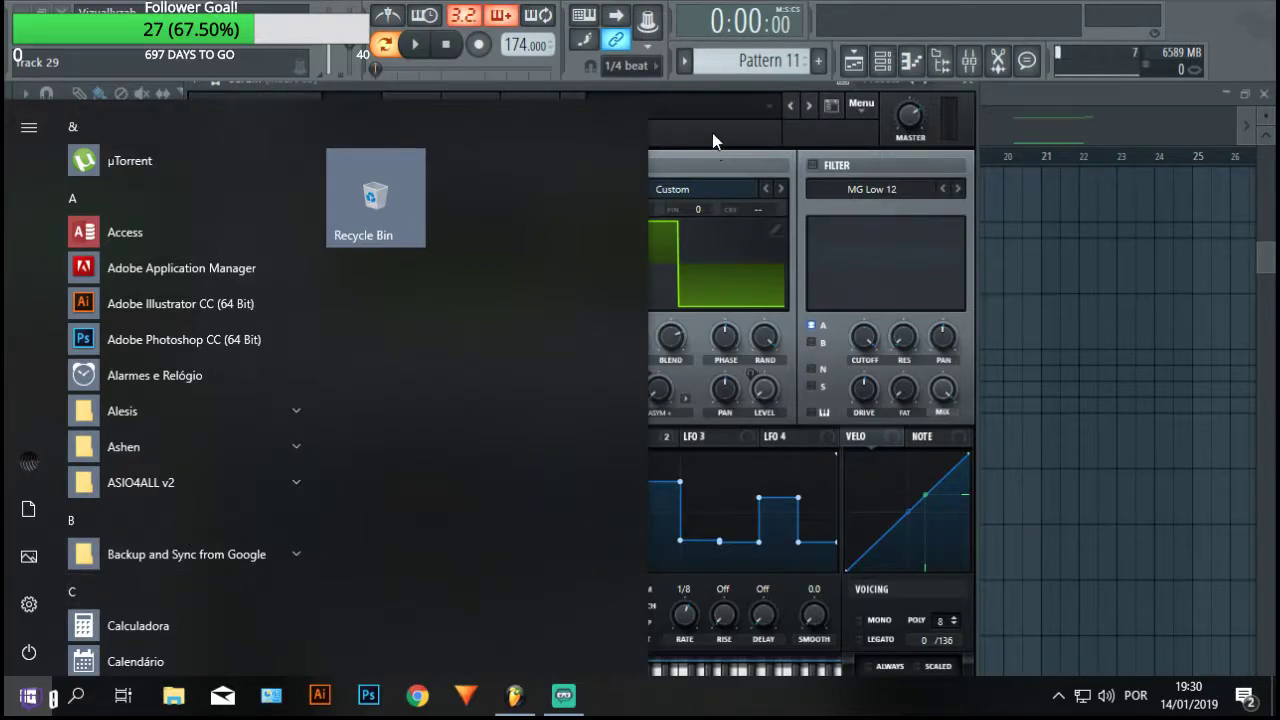
left_click(714, 90)
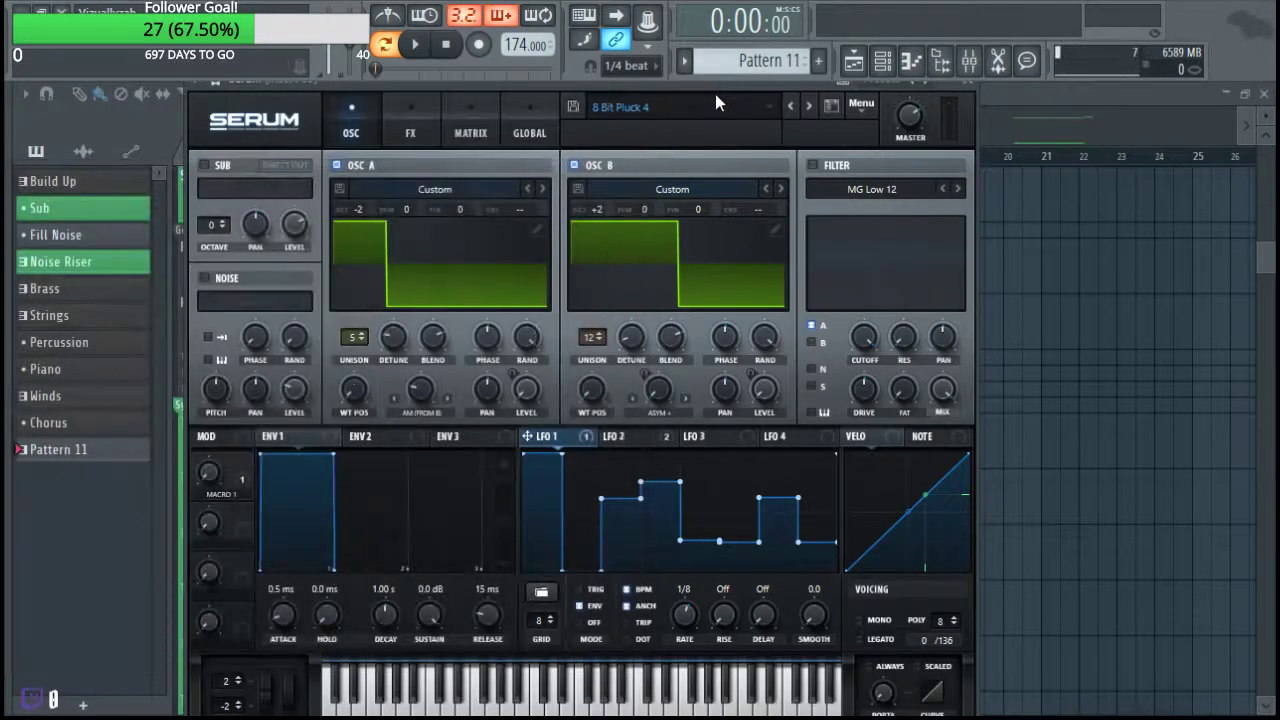
Redraw LFO 1 as a descending staircase from full height down to zero.
left_click(612, 440)
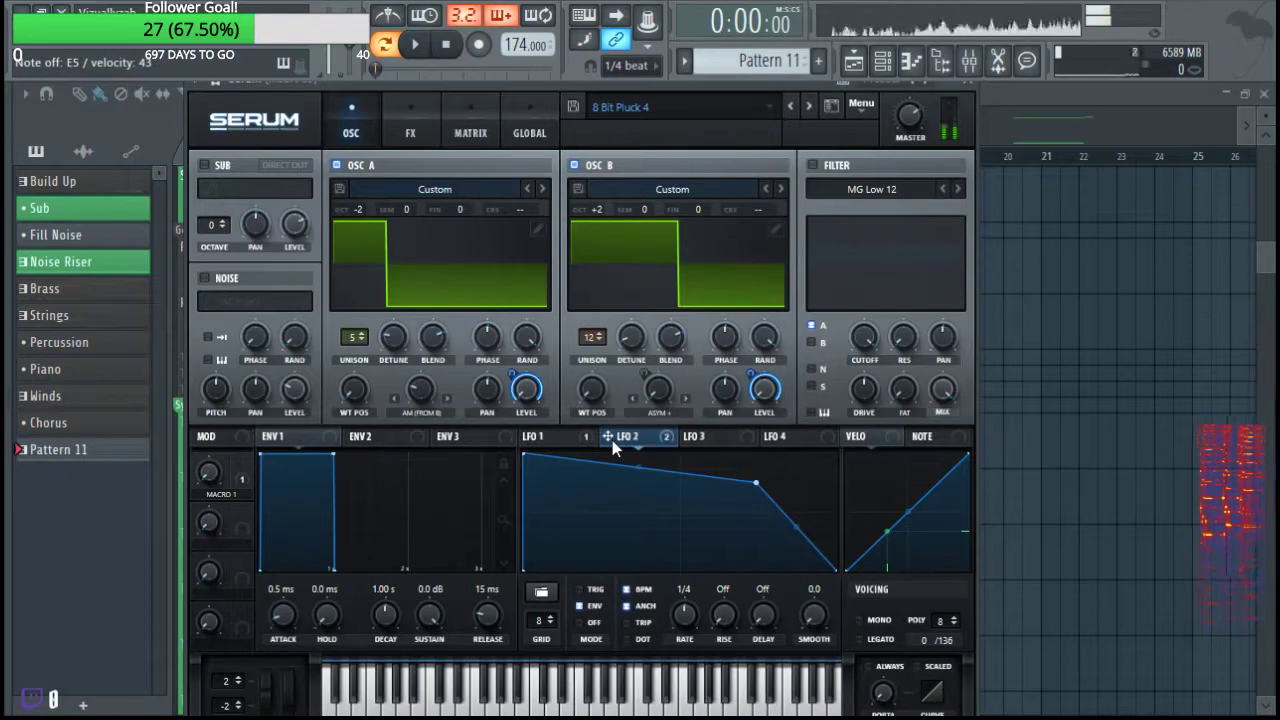
left_click(559, 438)
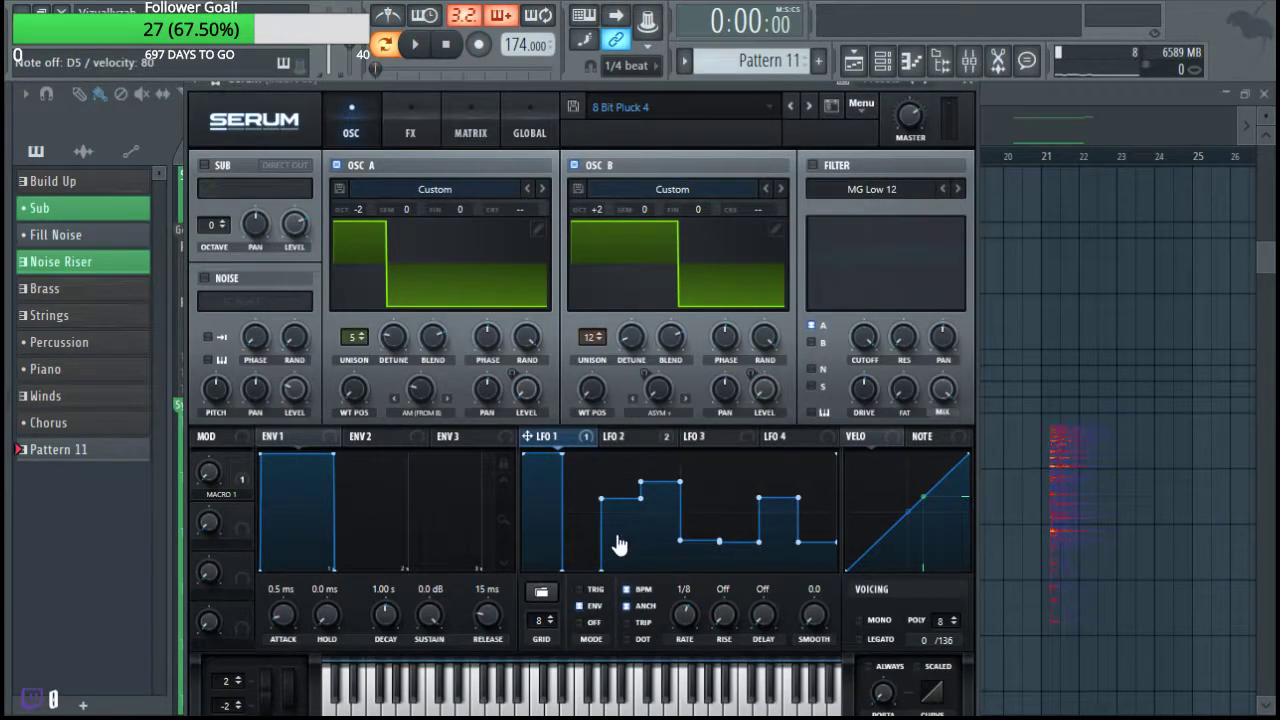
left_click_drag(575, 477, 587, 475)
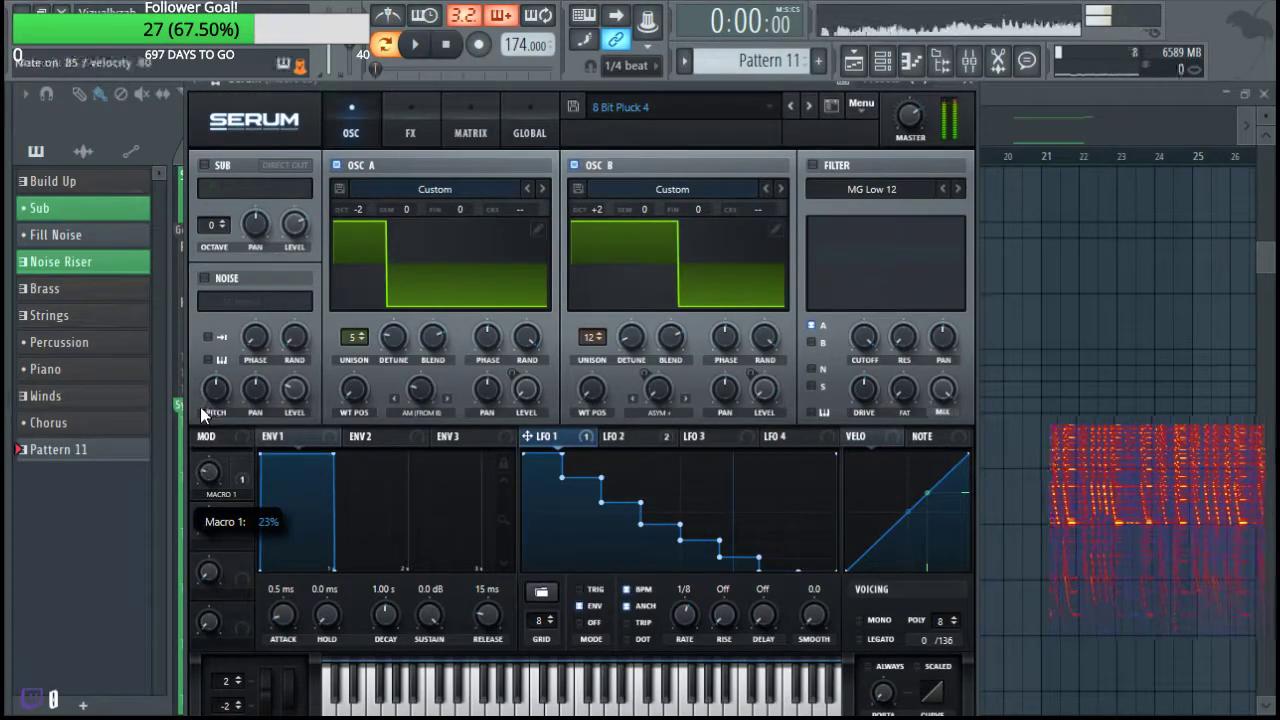
Save the descending staircase sound as a new preset named 8 Bit Pluck 5 in the 8 Bit folder.
left_click(571, 108)
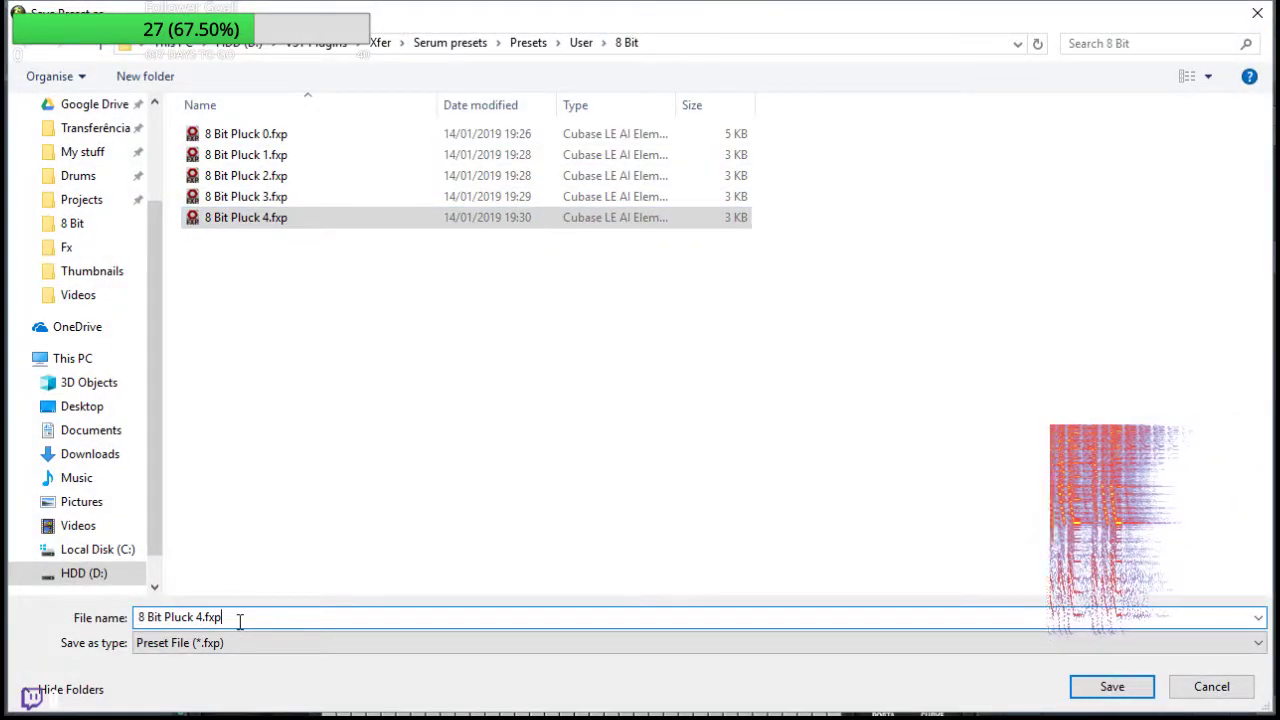
type("5")
key("Return")
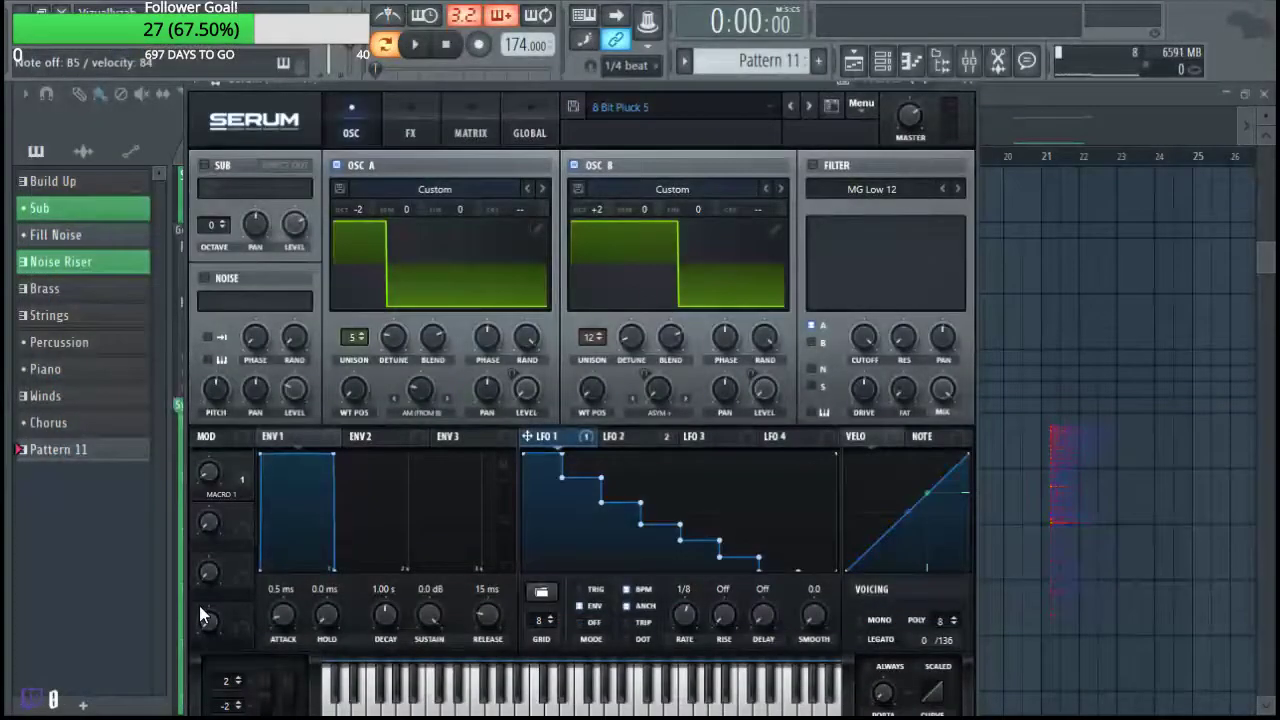
Redraw LFO 1 as an ascending staircase and save the sound as a preset named 8 Bit Pluck 6.
mouse_move(543, 566)
left_mouse_down()
mouse_move(545, 602)
mouse_move(873, 441)
left_mouse_up()
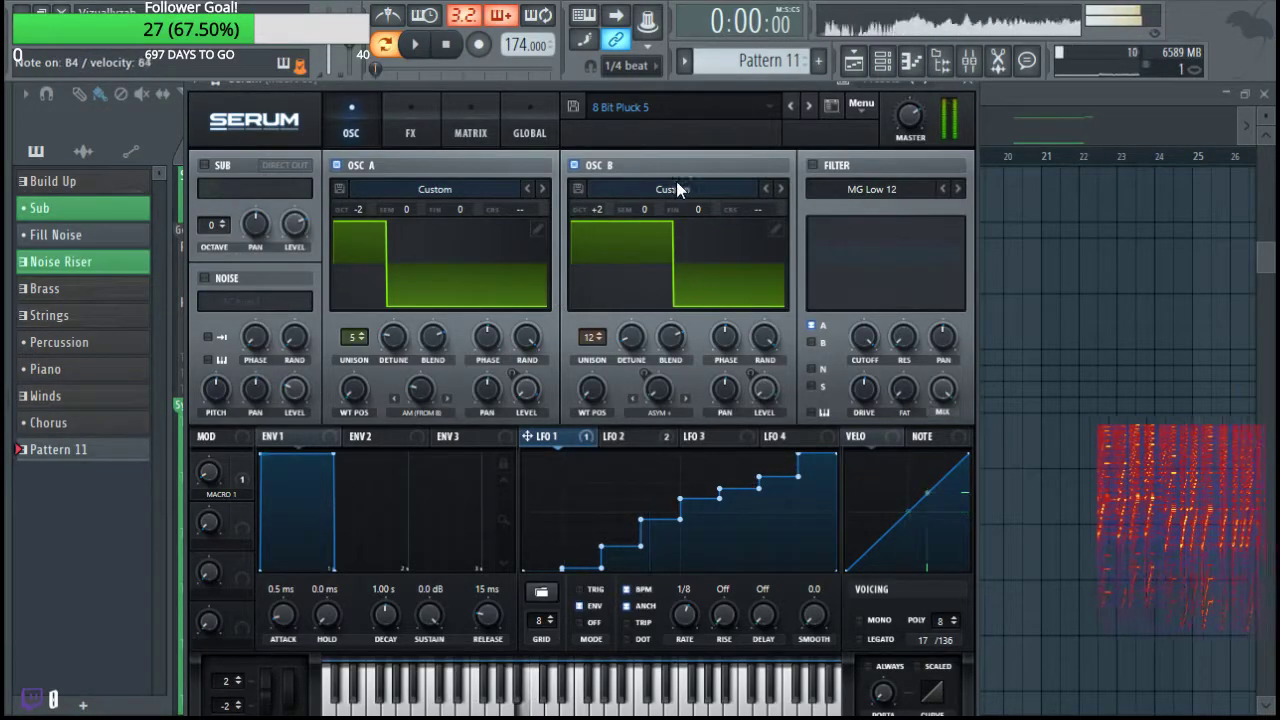
left_click(578, 104)
left_click(286, 237)
double_click(229, 620)
type("6")
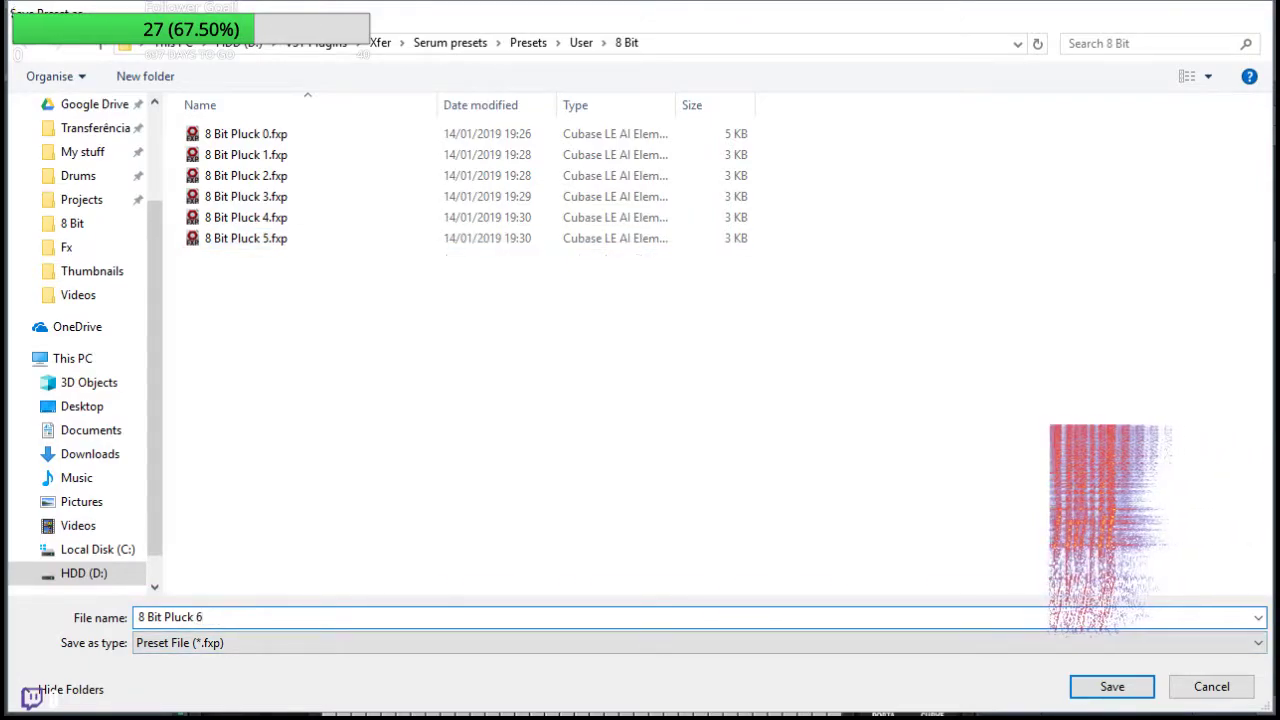
key("Return")
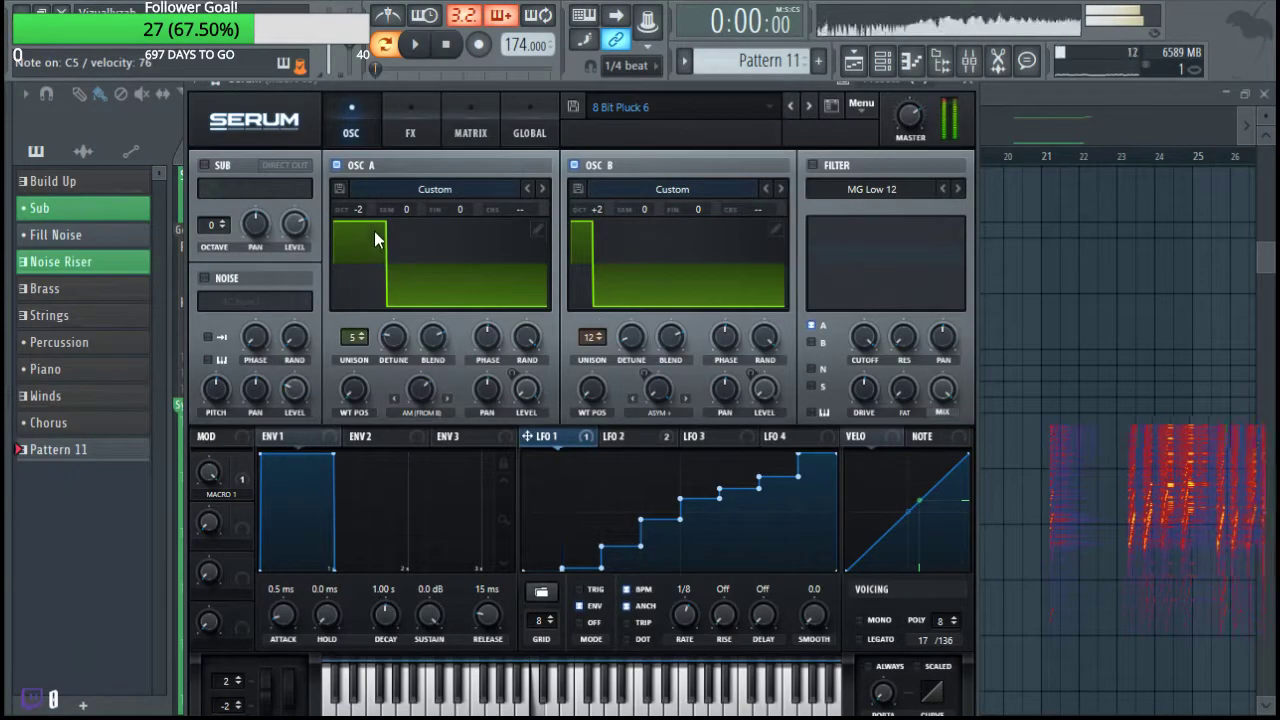
Set oscillator A's octave to +2 and oscillator B's octave to 0, and vary Macro 1.
left_click_drag(365, 211, 409, 128)
left_click_drag(602, 206, 591, 248)
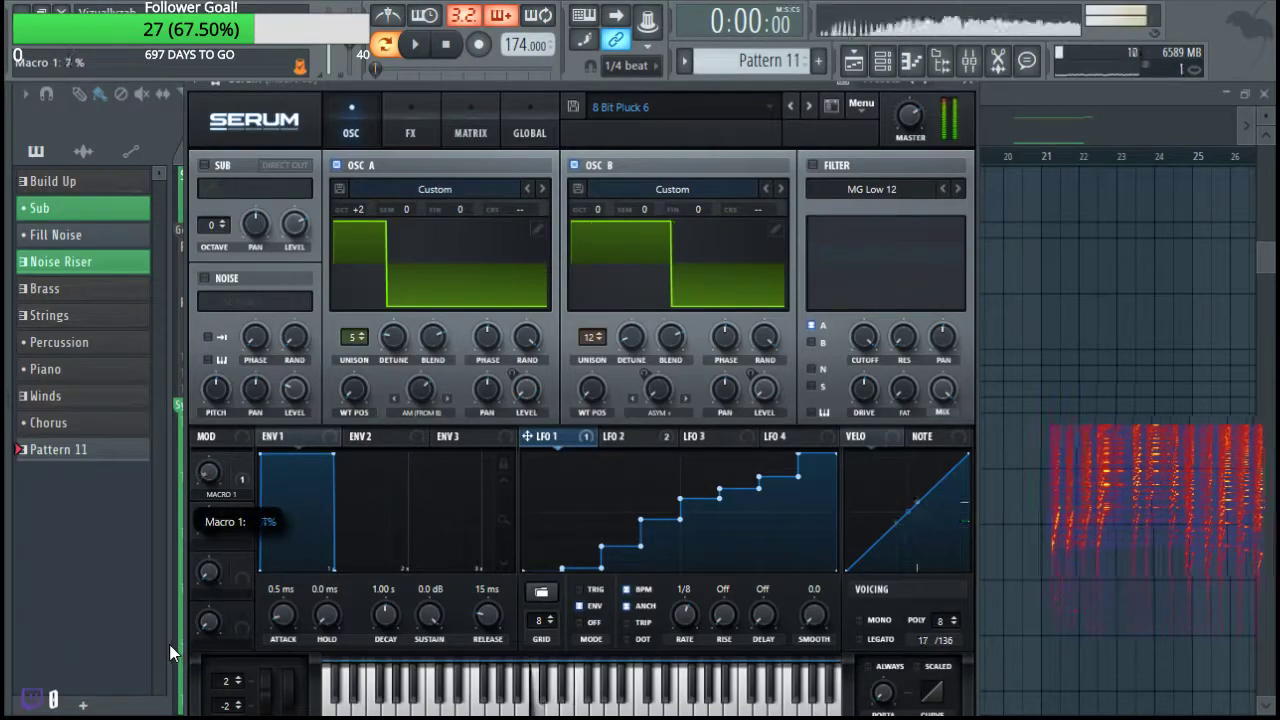
left_click_drag(243, 350, 183, 500)
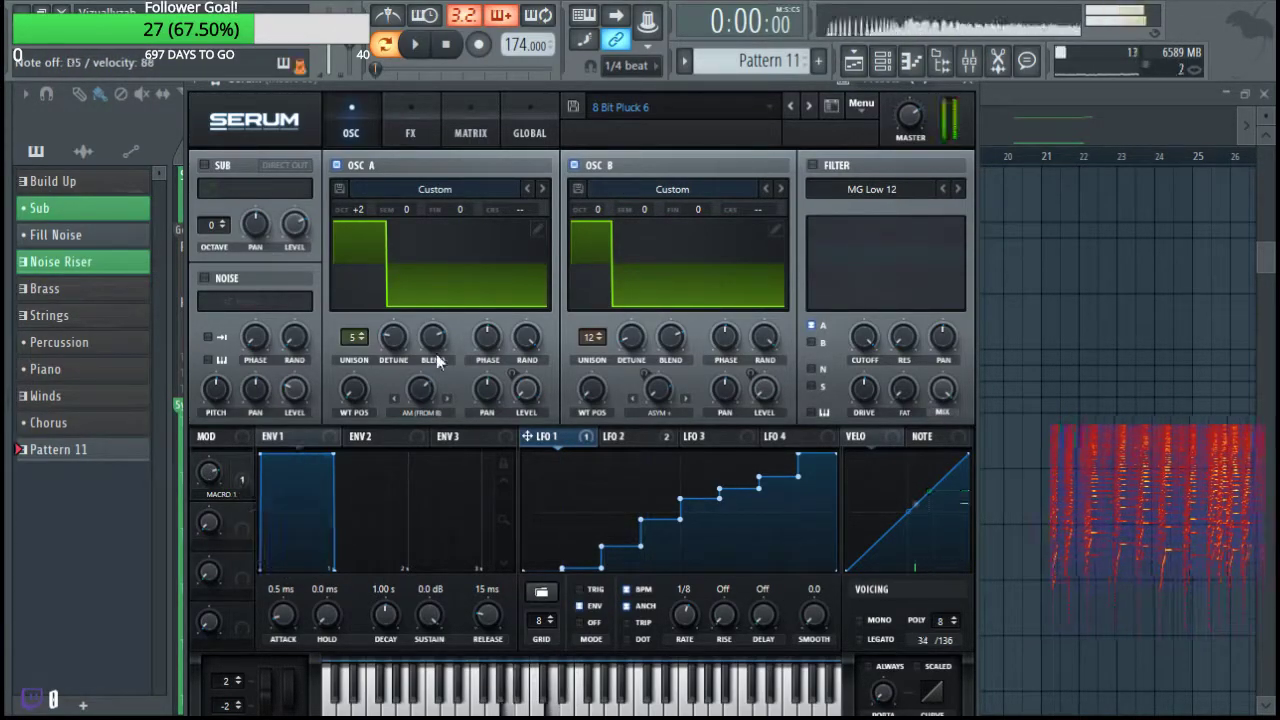
Save the re-pitched sound as a new preset named 8 Bit Pluck 7 in the 8 Bit folder.
left_click(573, 106)
left_click(390, 259)
left_click(232, 617)
double_click(232, 617)
type("7")
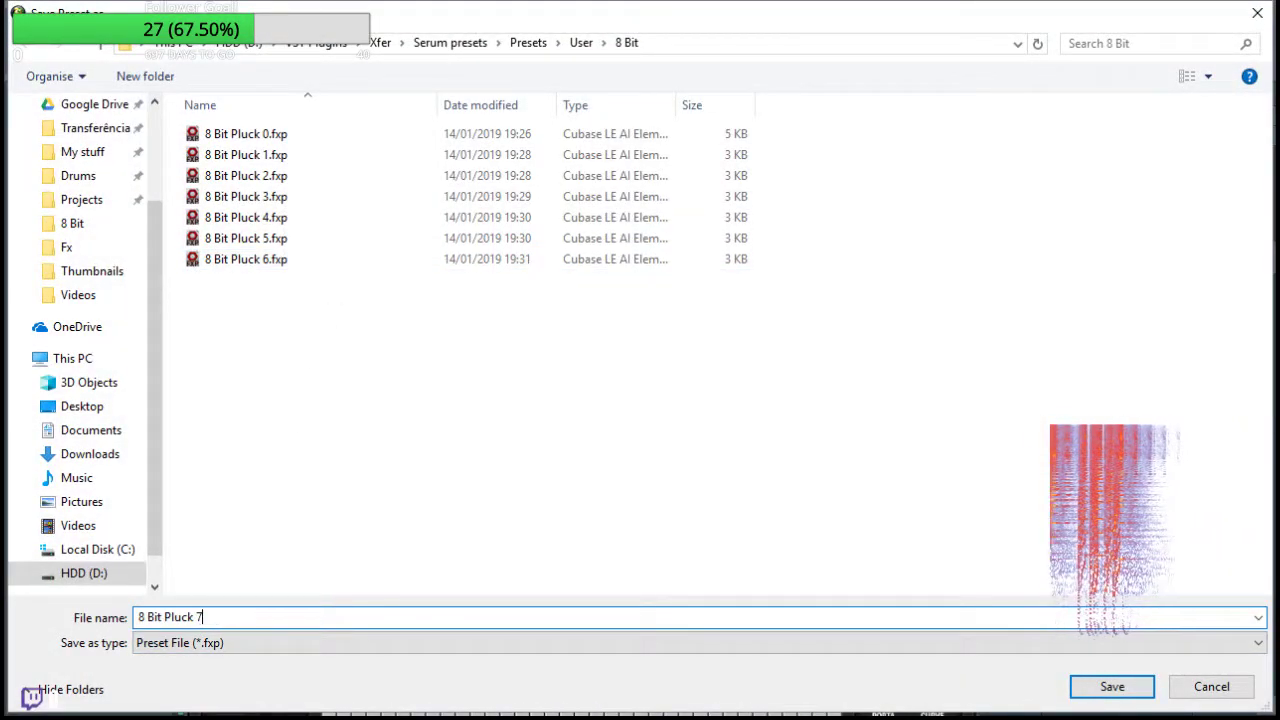
key("Return")
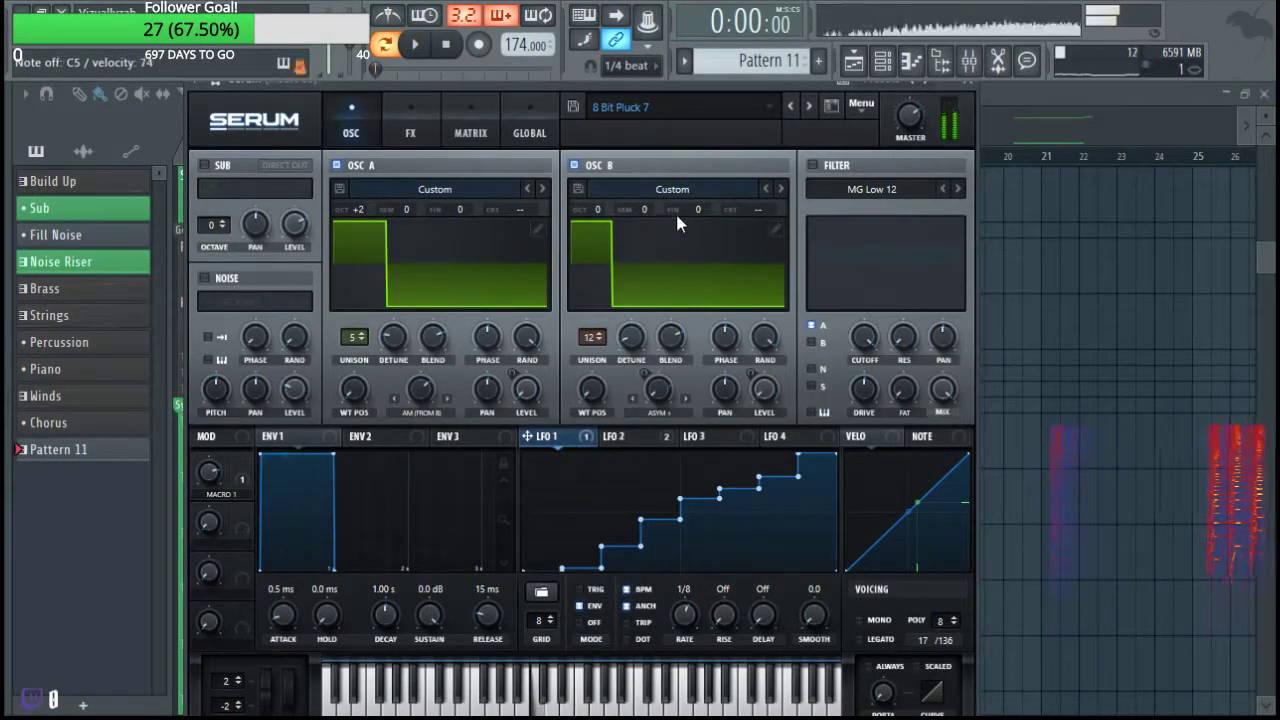
Raise oscillator B's octave to +2.
left_click_drag(597, 209, 624, 177)
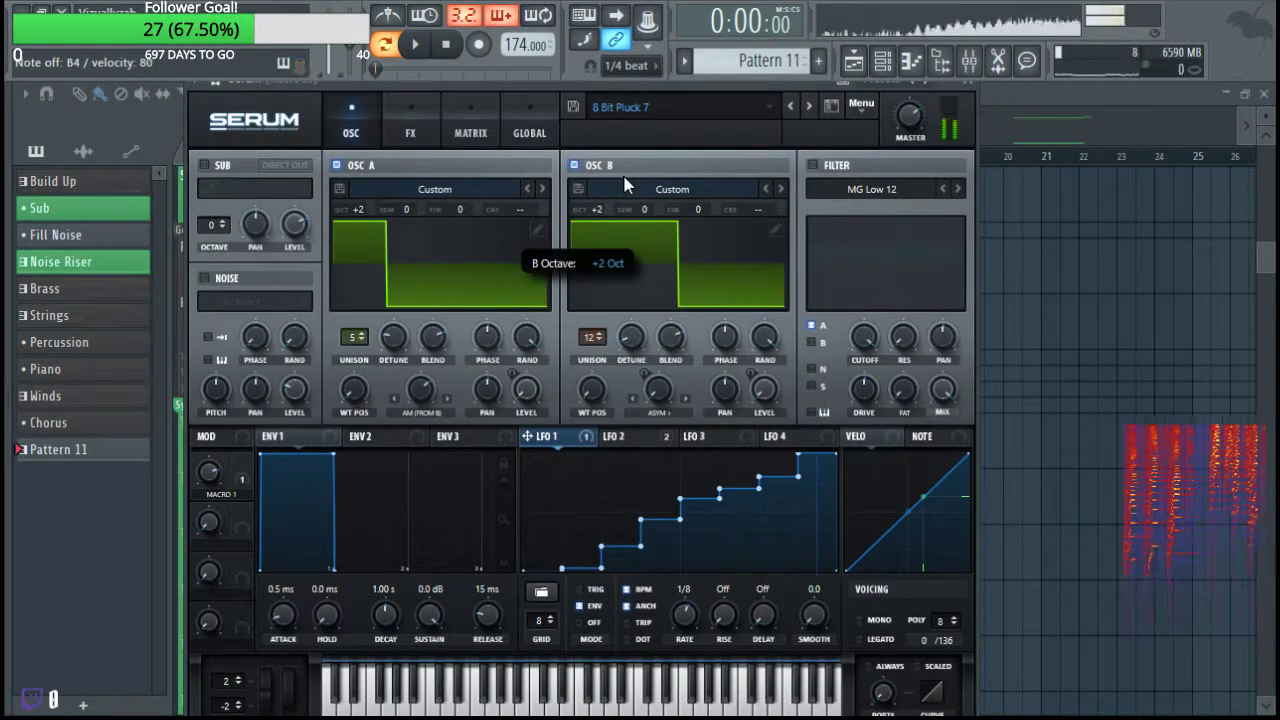
Set Macro 1 to about 71% and save the sound as a new preset named 8 Bit Pluck 8.
left_click_drag(201, 470, 196, 500)
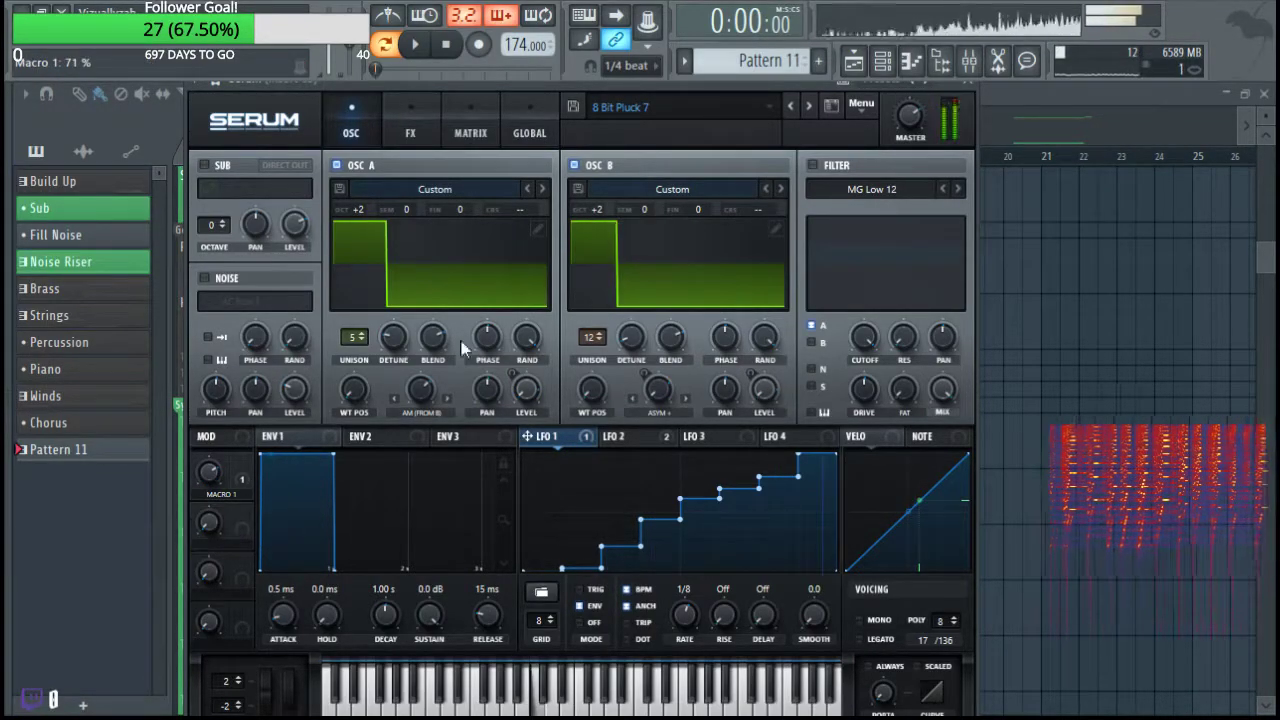
left_click(573, 107)
double_click(230, 619)
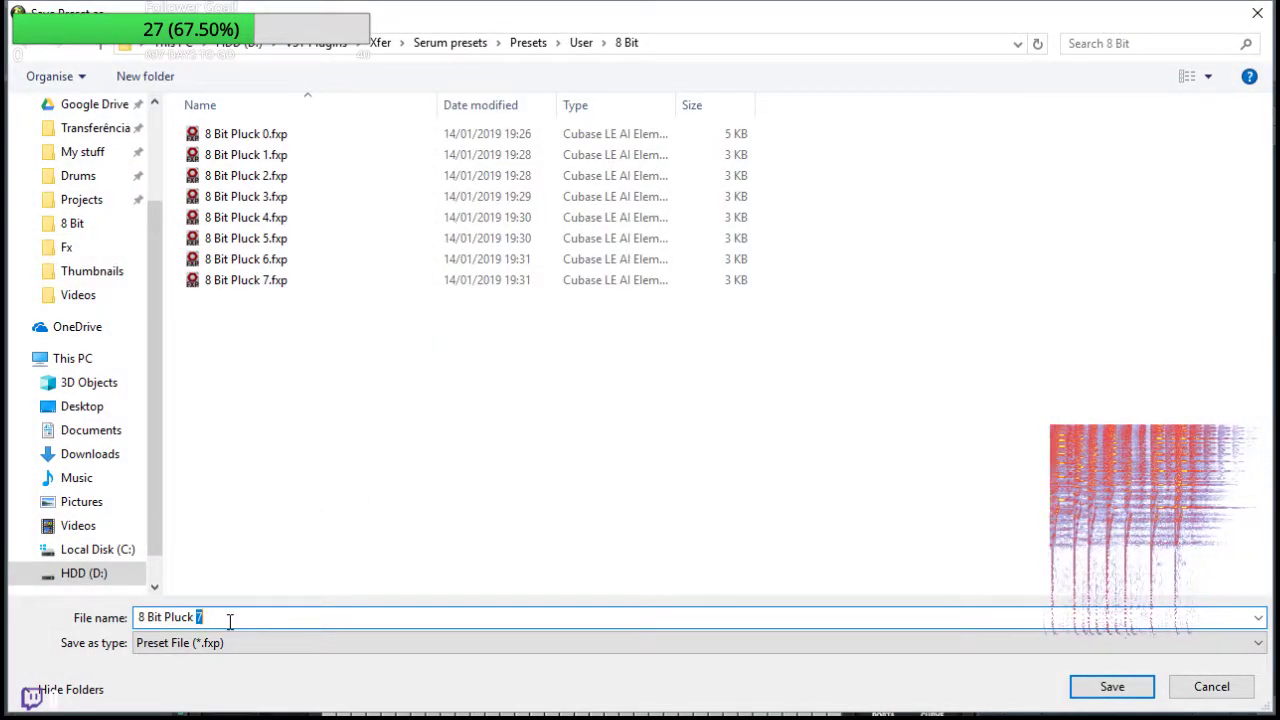
type("8")
key("Return")
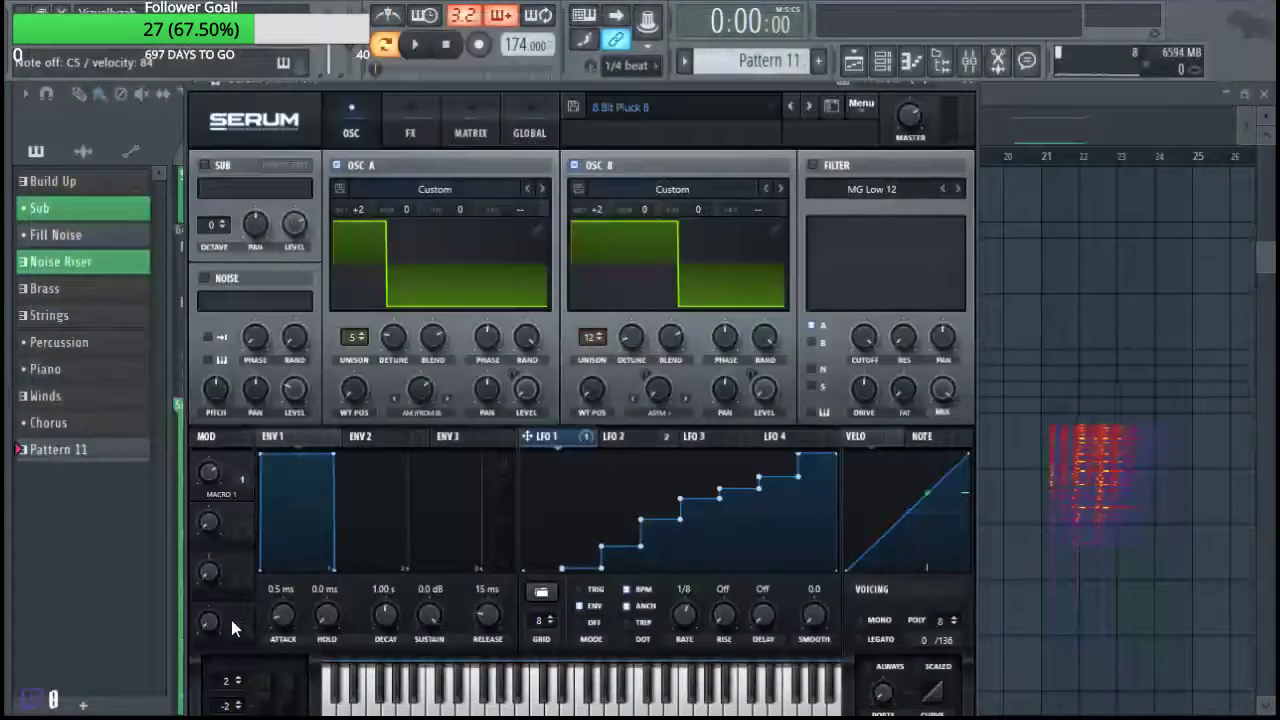
Switch oscillator B's warp mode to Asym +/- and its octave to -3, varying Macro 1.
left_click_drag(209, 475, 285, 410)
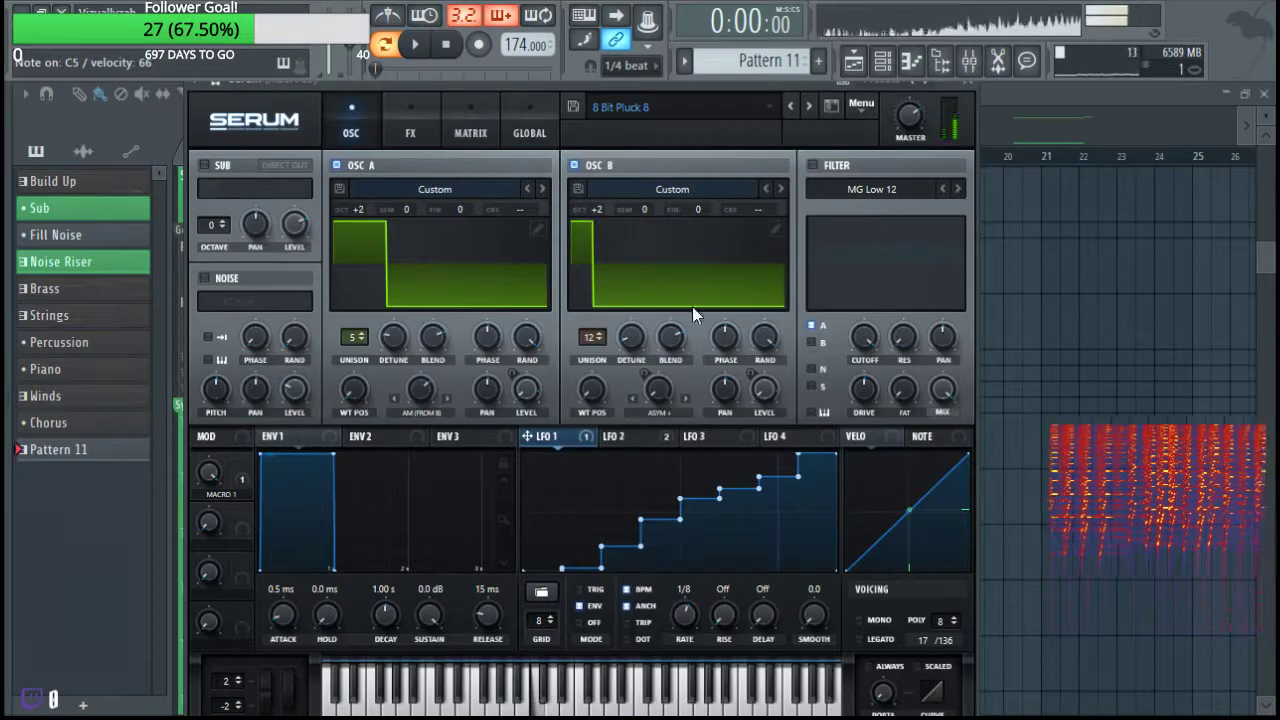
left_click(684, 400)
left_click(684, 400)
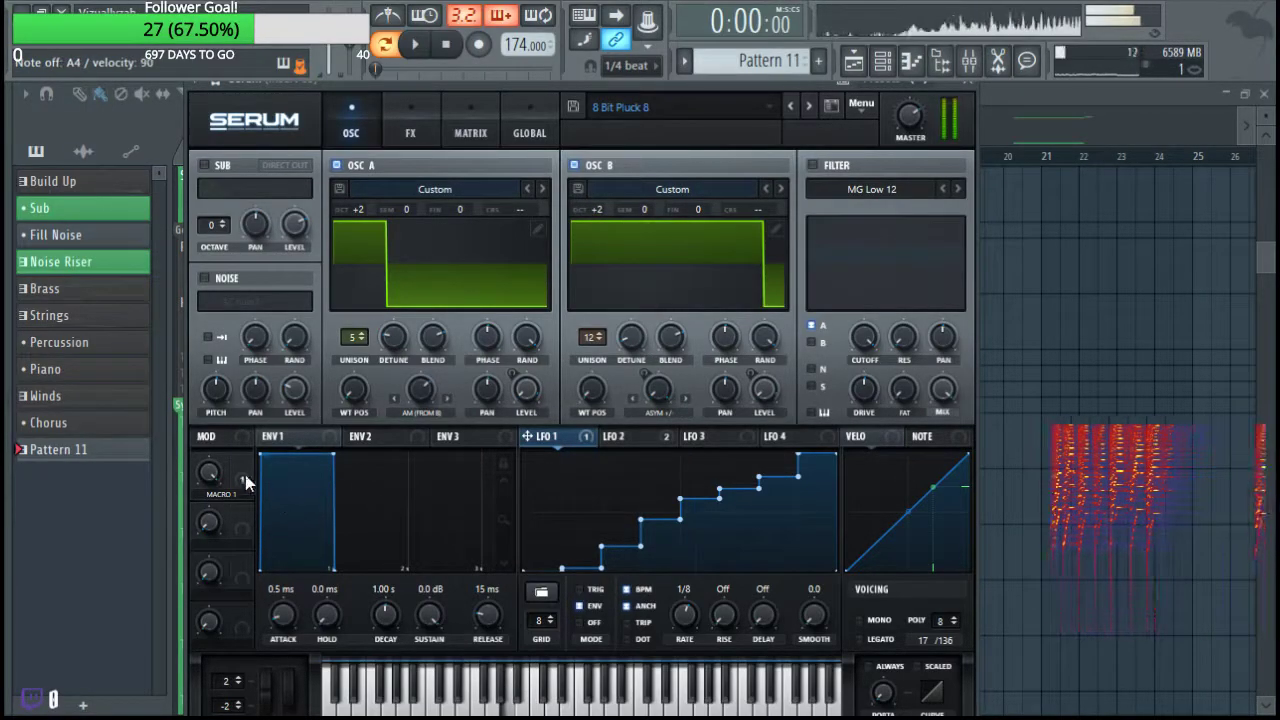
left_click_drag(212, 475, 160, 671)
left_click_drag(163, 585, 216, 575)
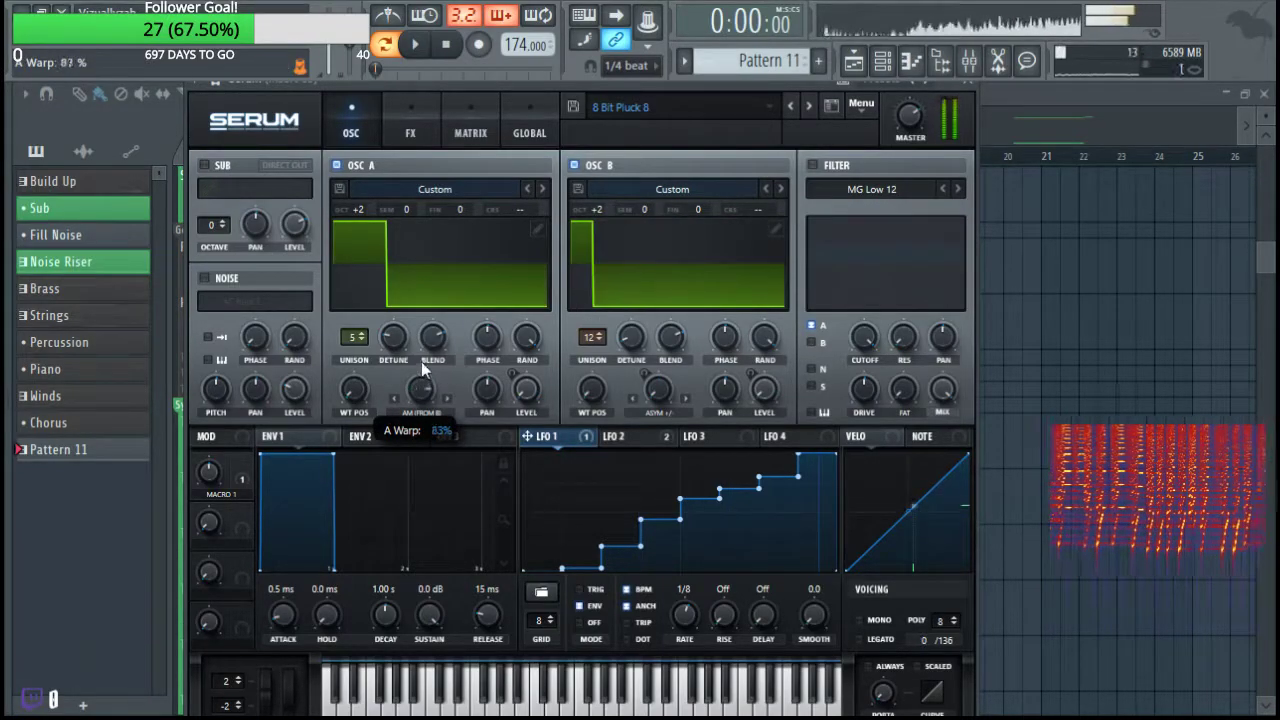
left_click_drag(597, 209, 580, 350)
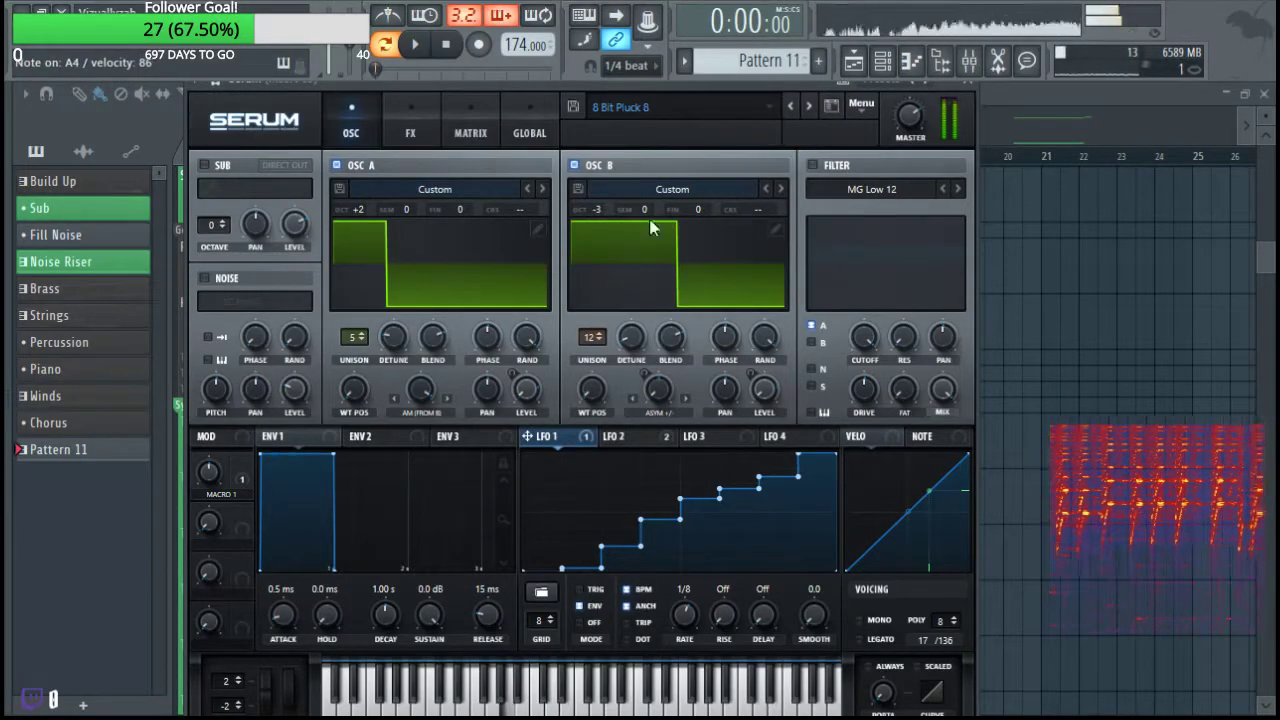
Save the sound as a new preset named 8 Bit Pluck 9 in the 8 Bit folder.
left_click(571, 106)
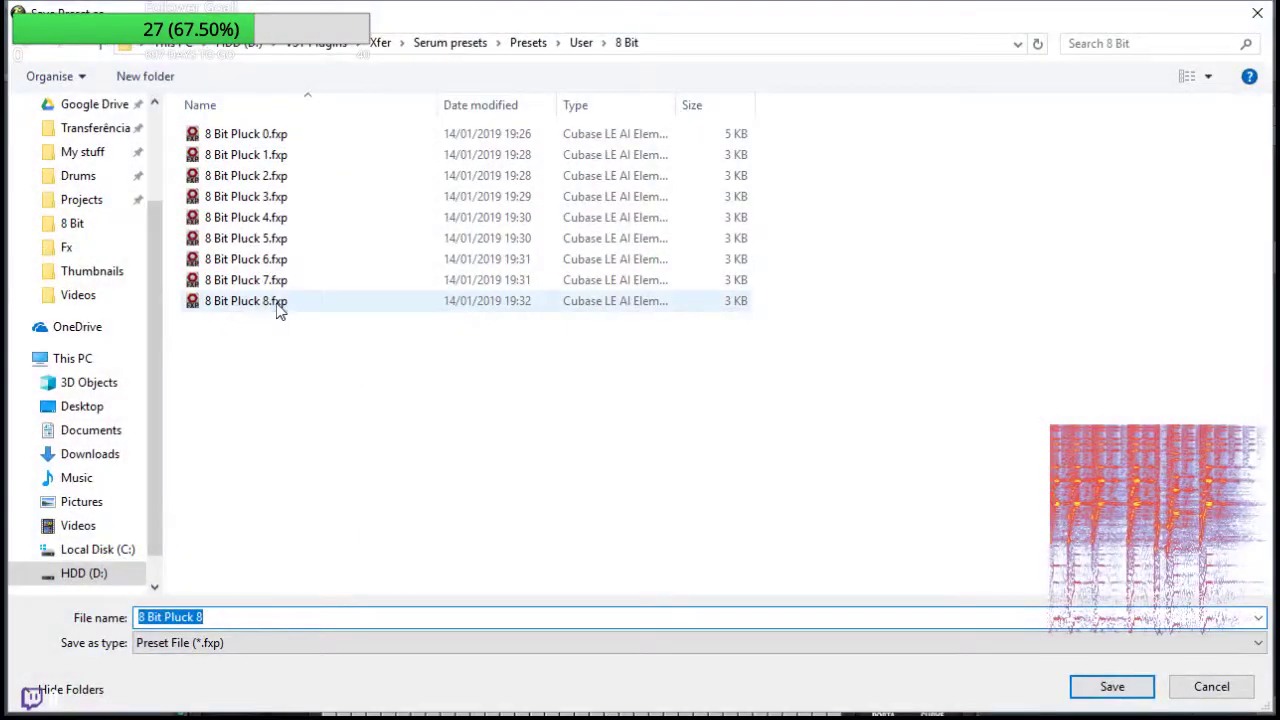
left_click(277, 303)
left_click(234, 617)
double_click(236, 617)
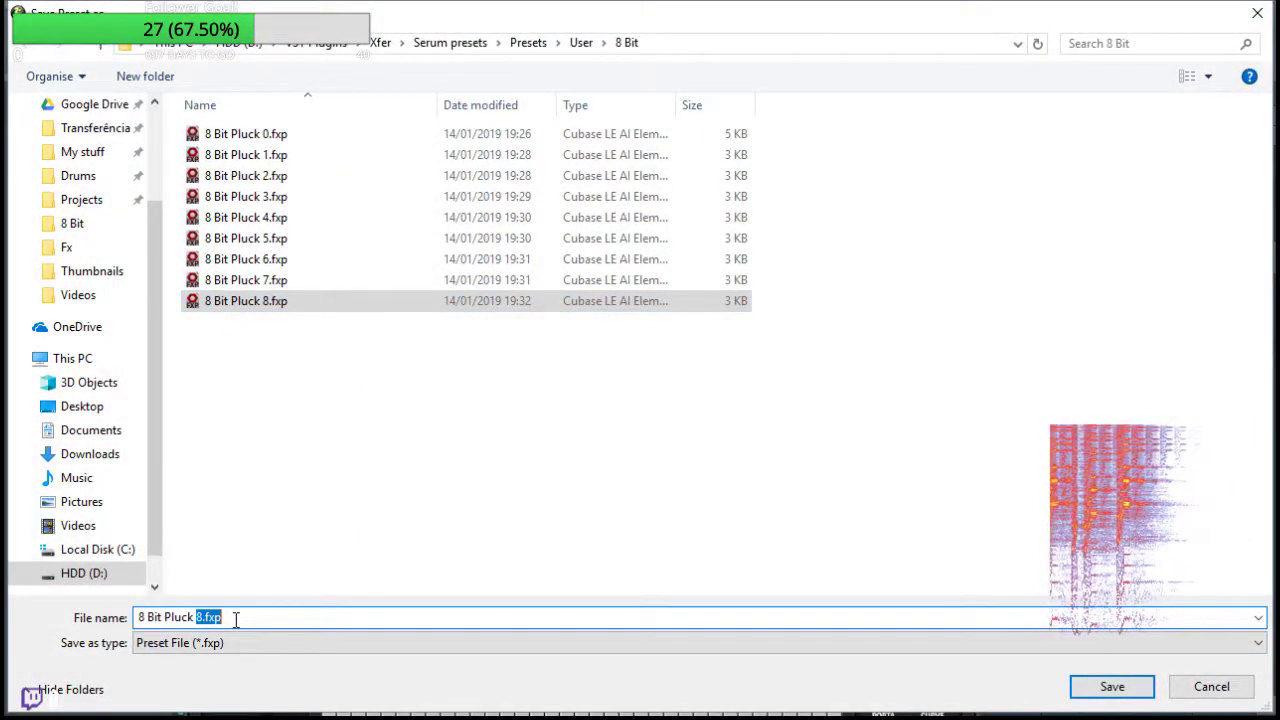
type("9")
key("Return")
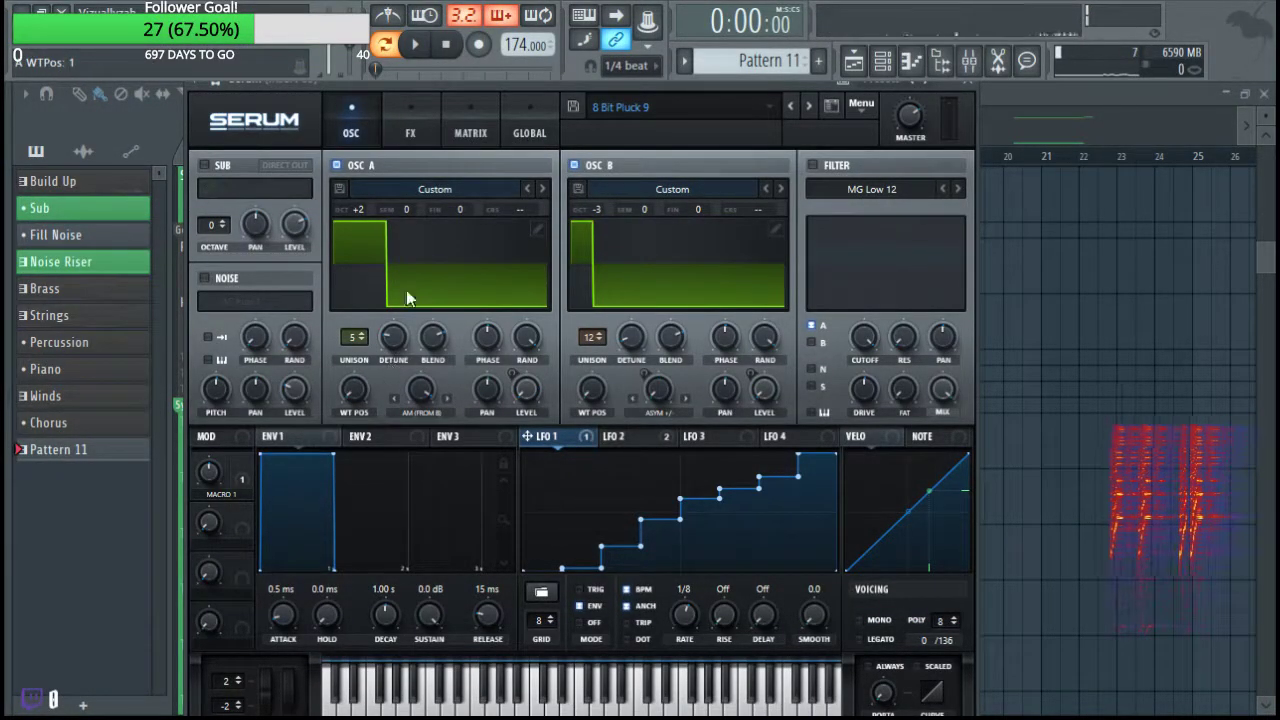
Redraw oscillator A's wavetable frame as full-height pulses of uneven width alternating between maximum and minimum.
left_click(538, 229)
left_click_drag(471, 302, 720, 290)
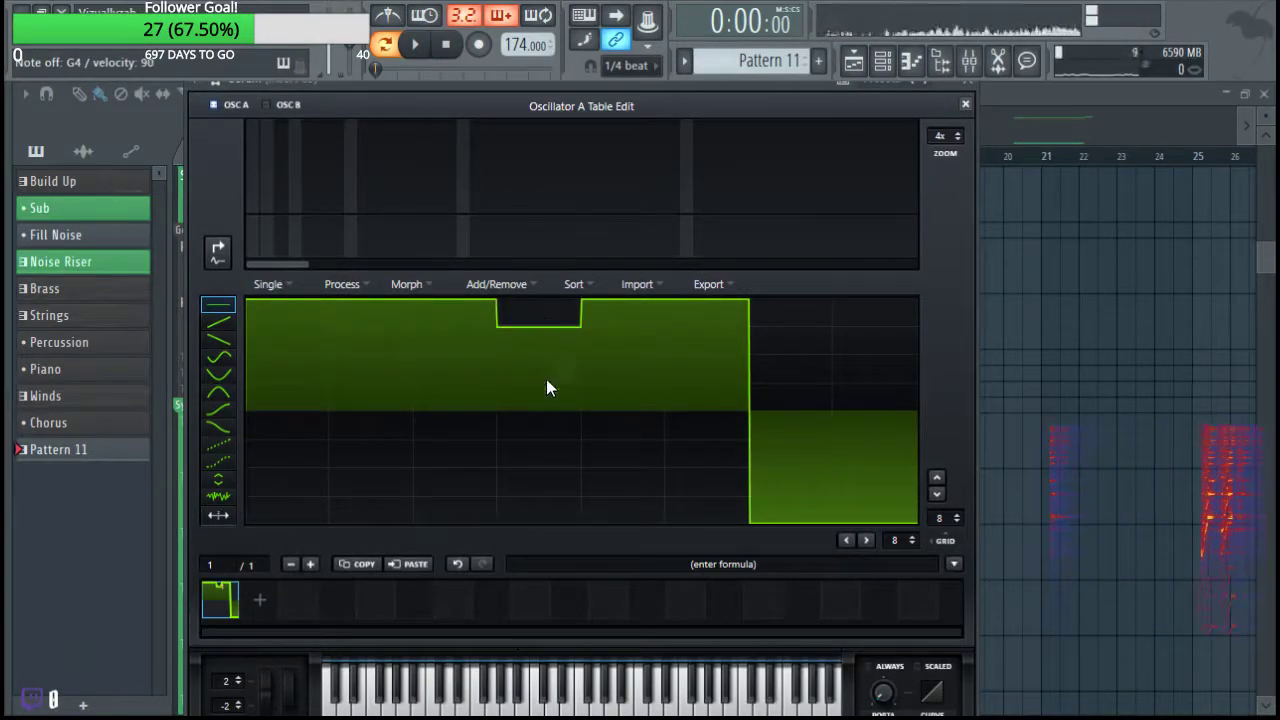
left_click_drag(546, 362, 546, 600)
left_click_drag(375, 392, 413, 598)
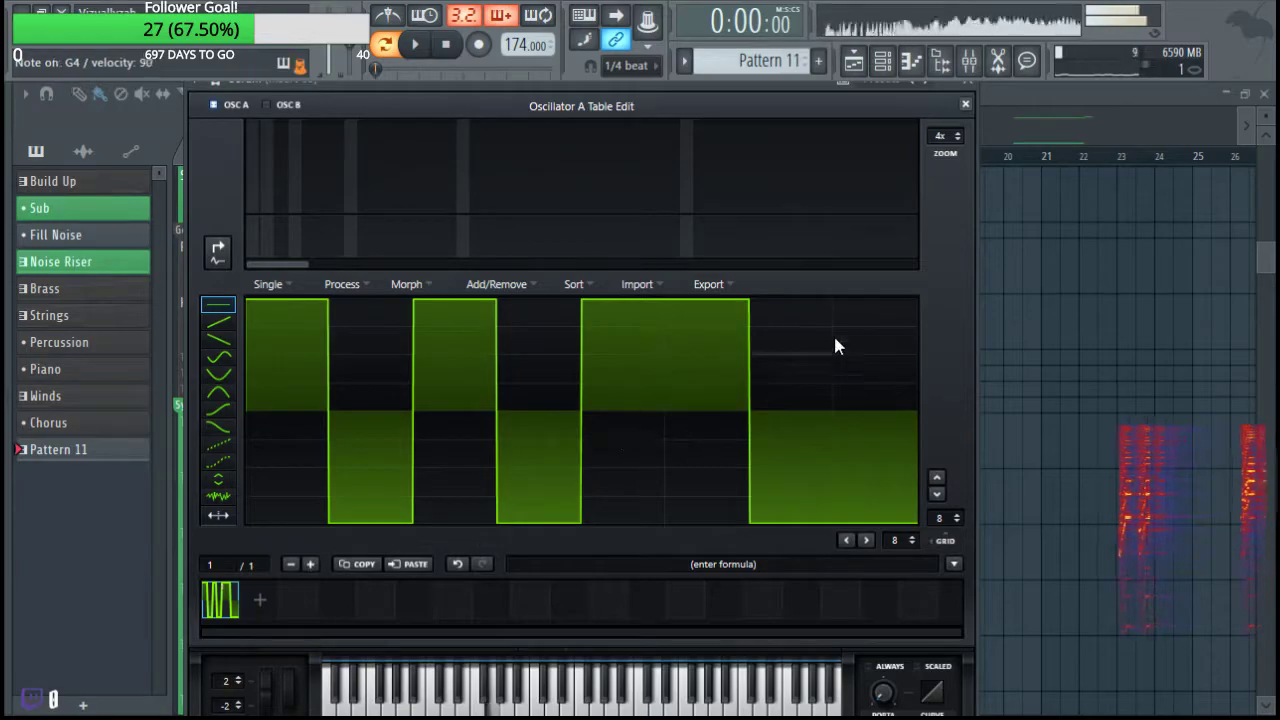
left_click(965, 104)
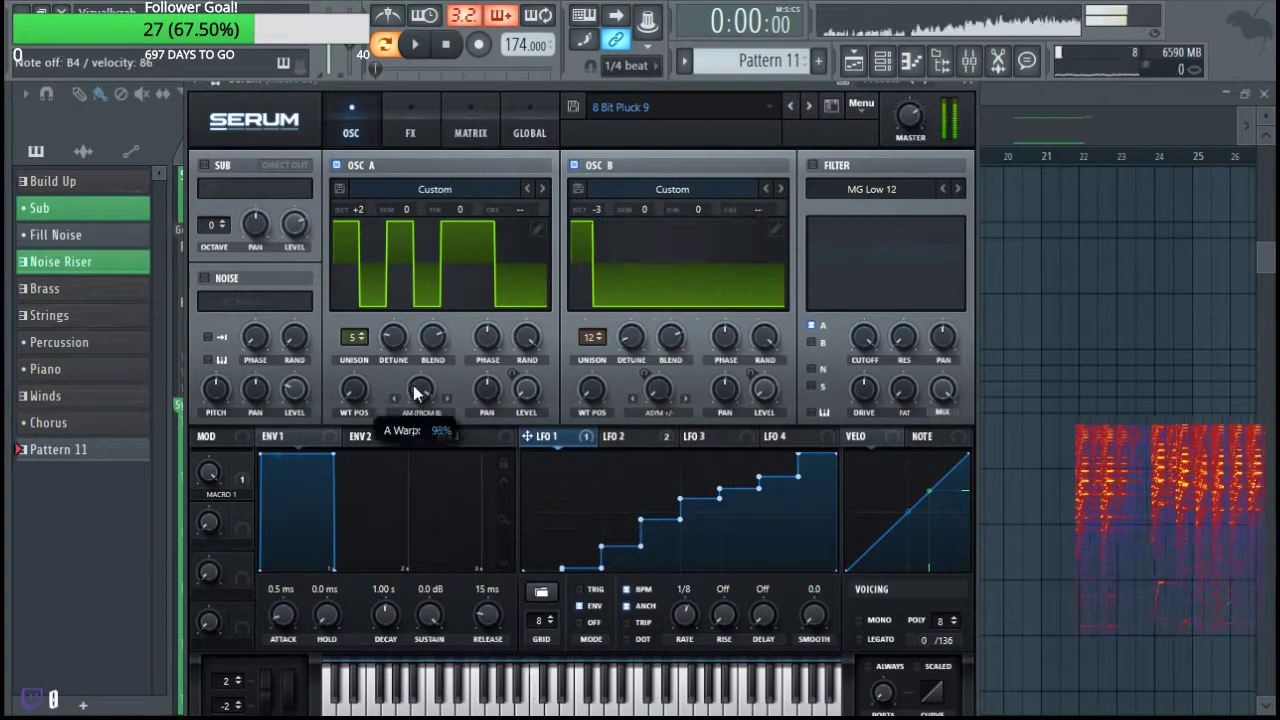
Redraw LFO 1's staircase as an irregular, mostly descending step pattern.
left_click_drag(545, 496, 543, 460)
left_click_drag(599, 561, 645, 444)
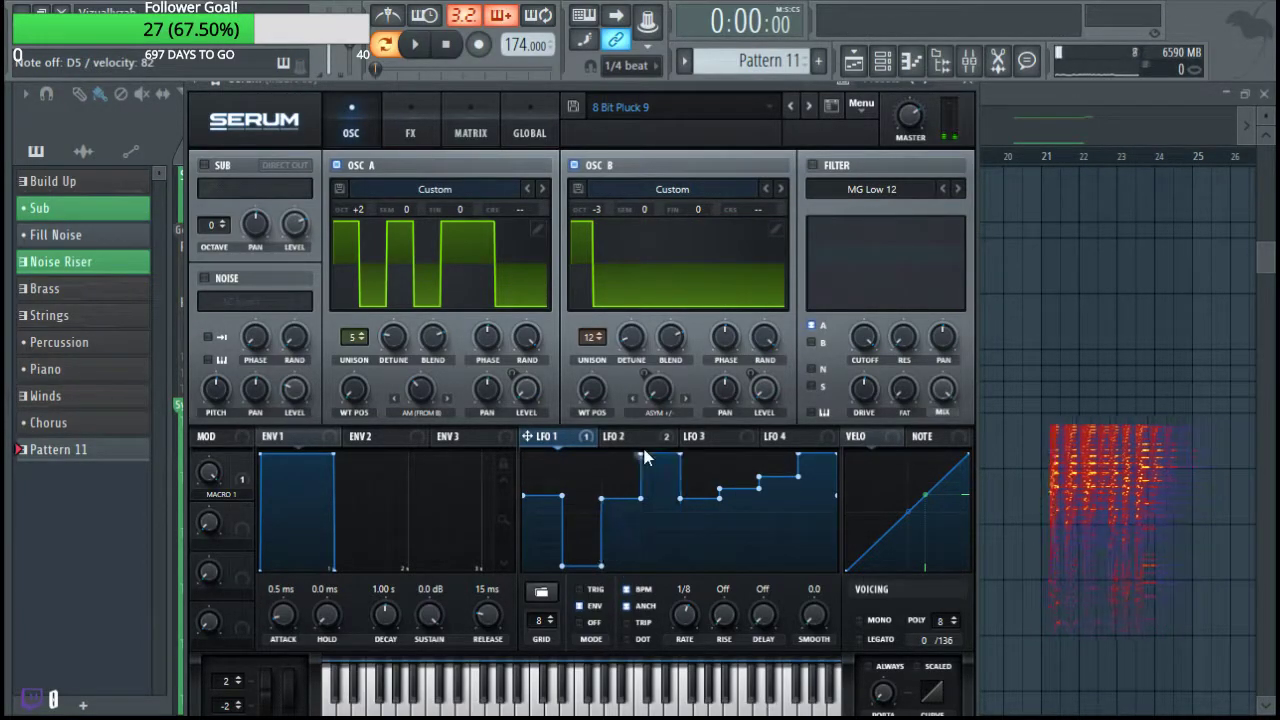
left_click_drag(729, 511, 764, 472)
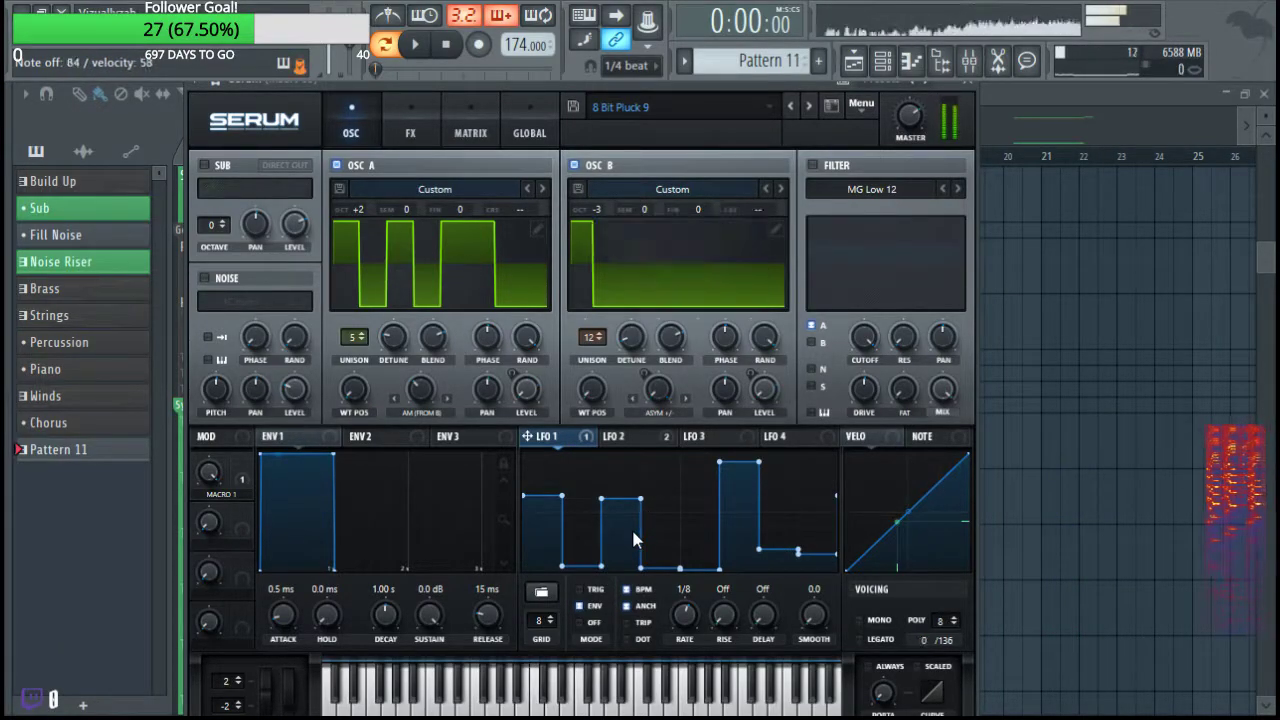
left_click_drag(635, 523, 673, 504)
left_click_drag(703, 553, 743, 528)
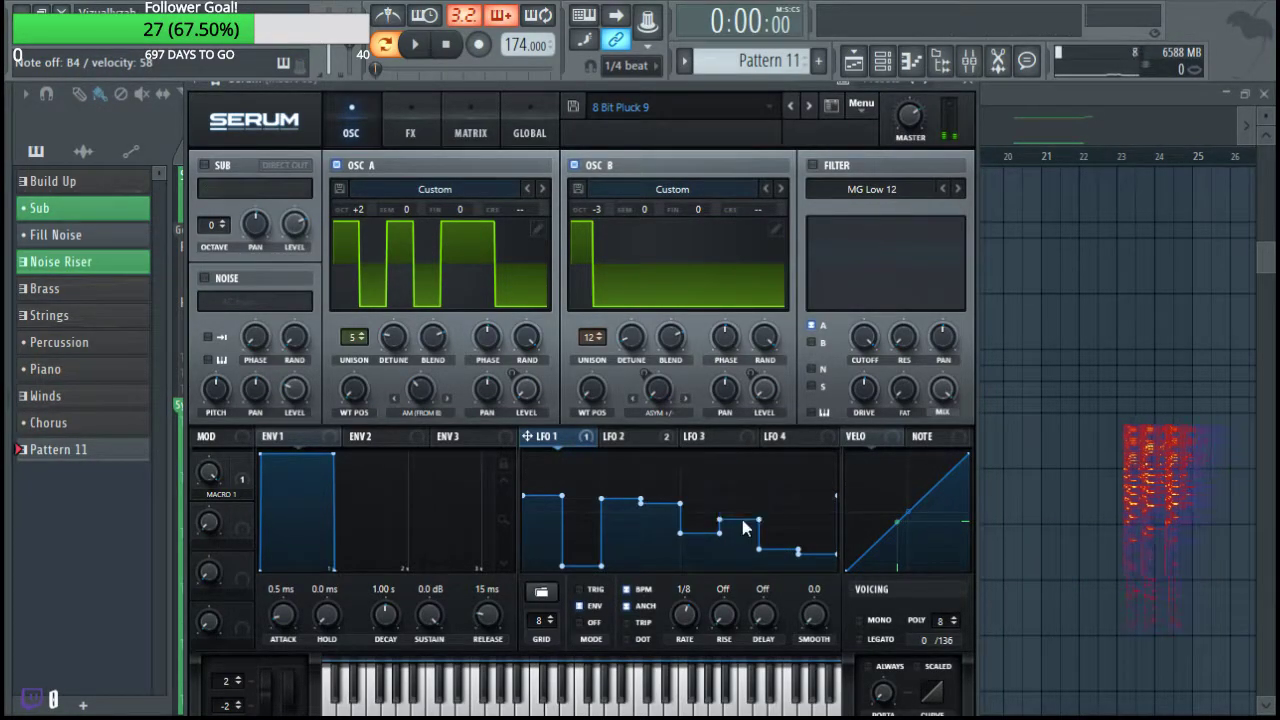
Redraw LFO 1 as blocks switching between zero and full height, and lower Macro 1.
left_click(580, 477)
left_click_drag(601, 473, 577, 457)
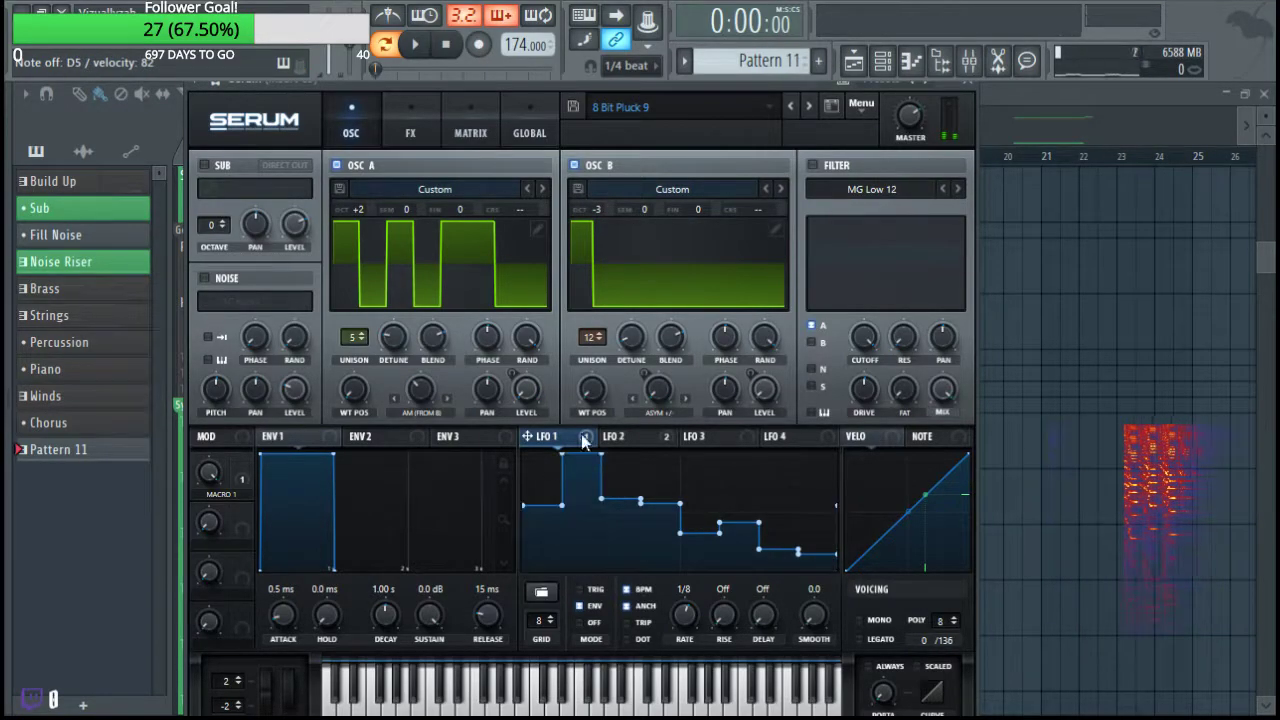
left_click_drag(664, 505, 682, 447)
left_click_drag(703, 526, 705, 397)
left_click_drag(790, 547, 805, 450)
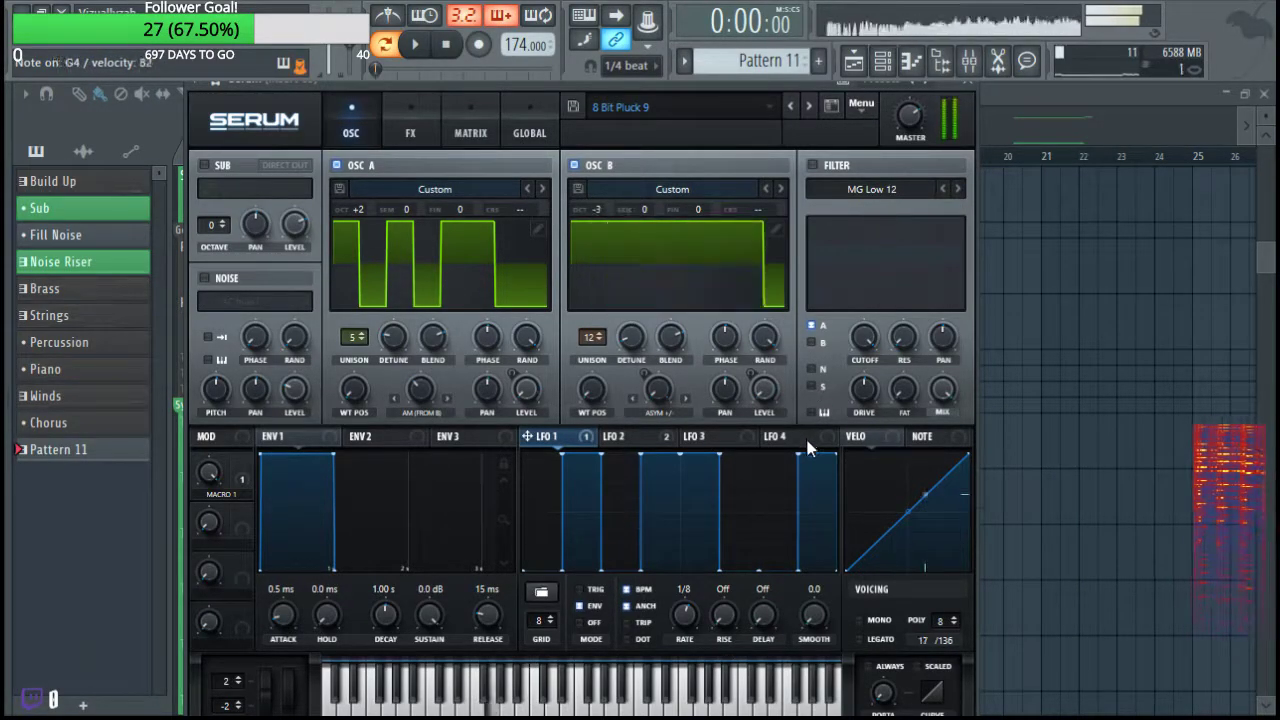
left_click_drag(230, 484, 234, 597)
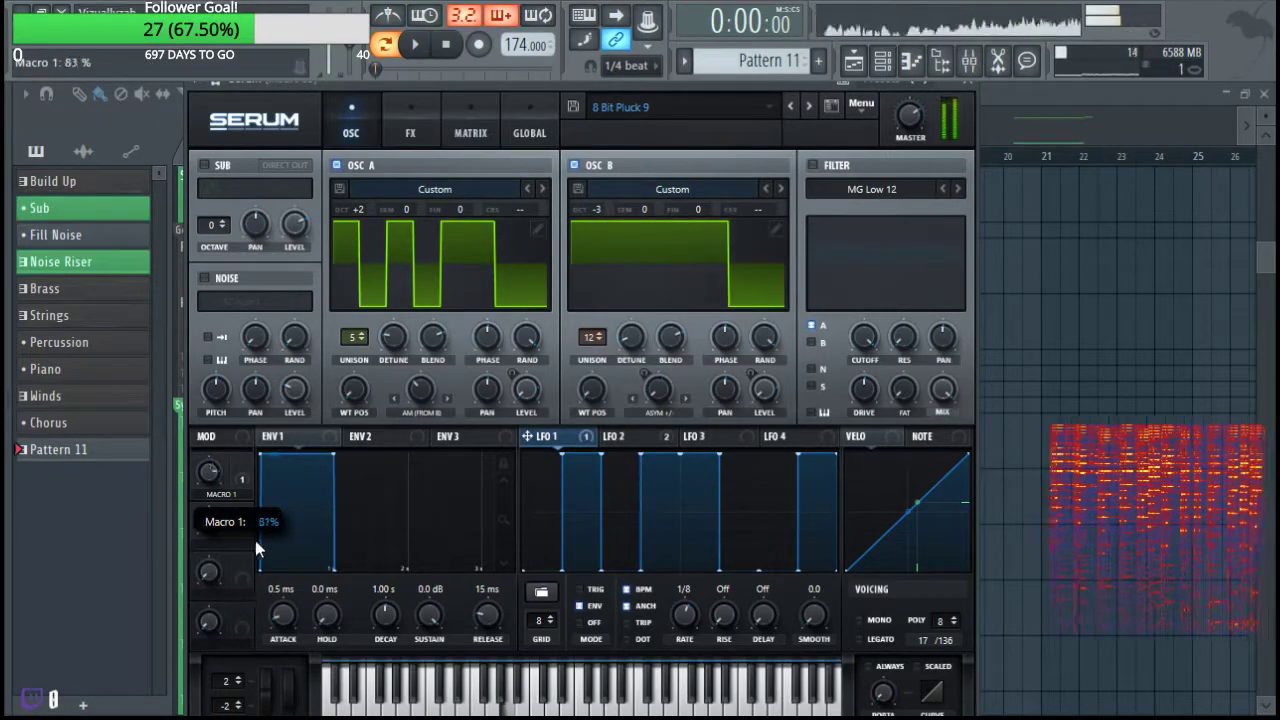
left_click_drag(209, 474, 208, 620)
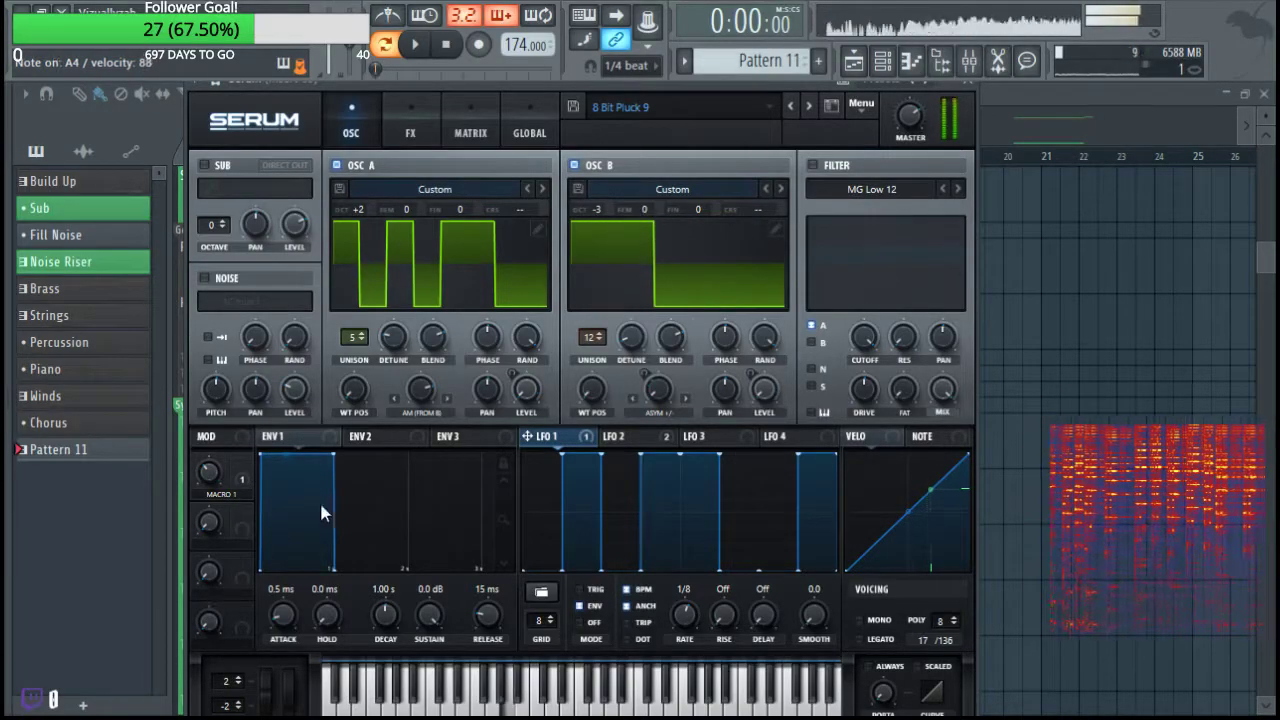
Add a second frame to oscillator A's wavetable and redraw the first frame as an even square wave.
left_click(535, 232)
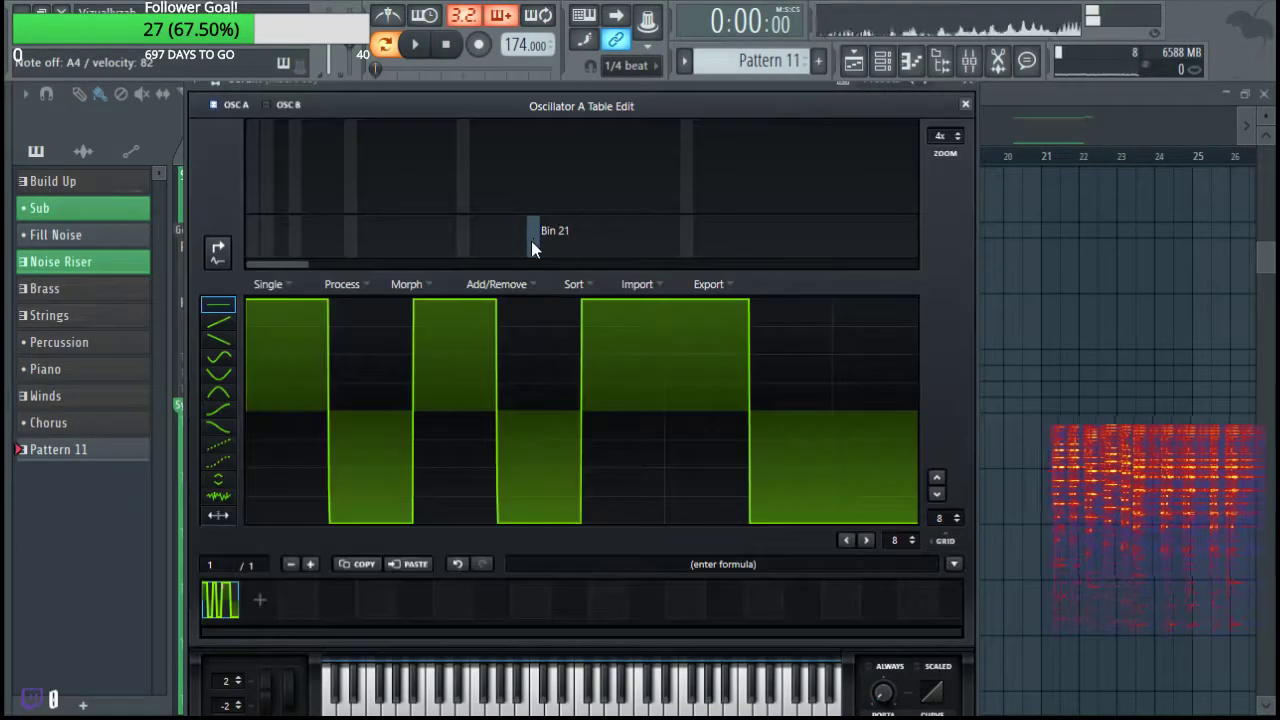
left_click(259, 600)
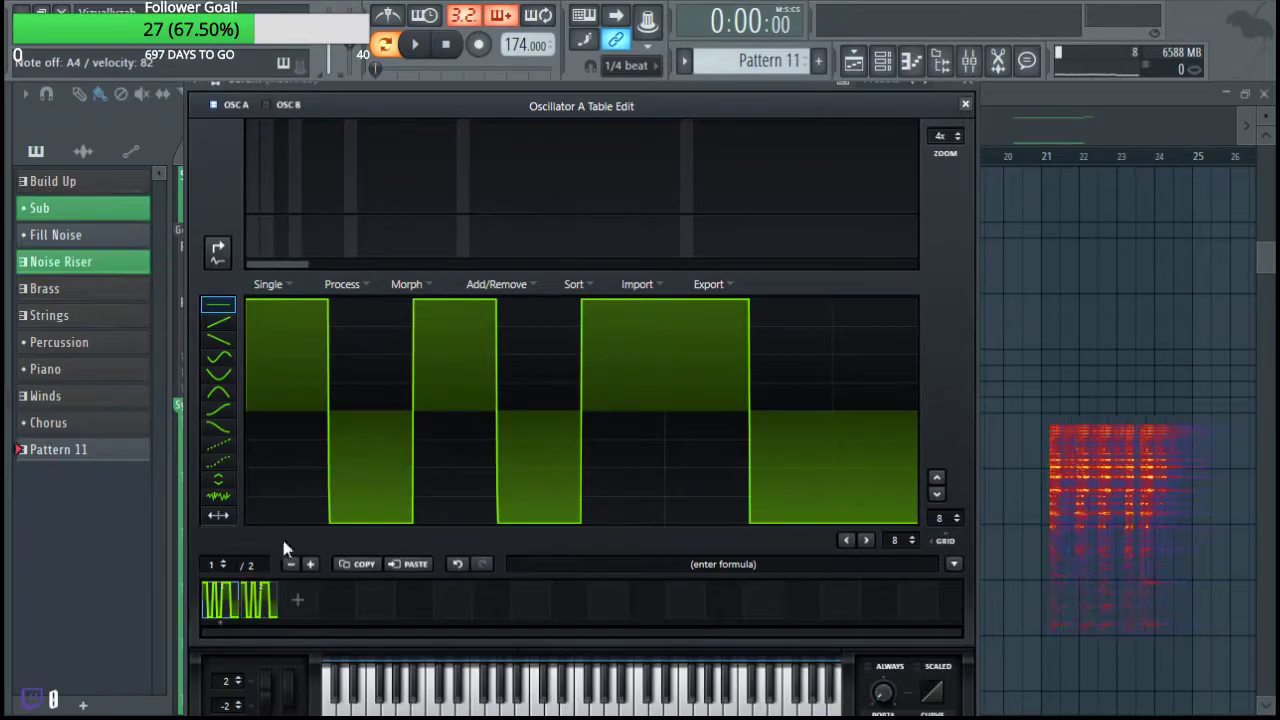
mouse_move(333, 333)
left_mouse_down()
mouse_move(482, 289)
mouse_move(566, 300)
left_mouse_up()
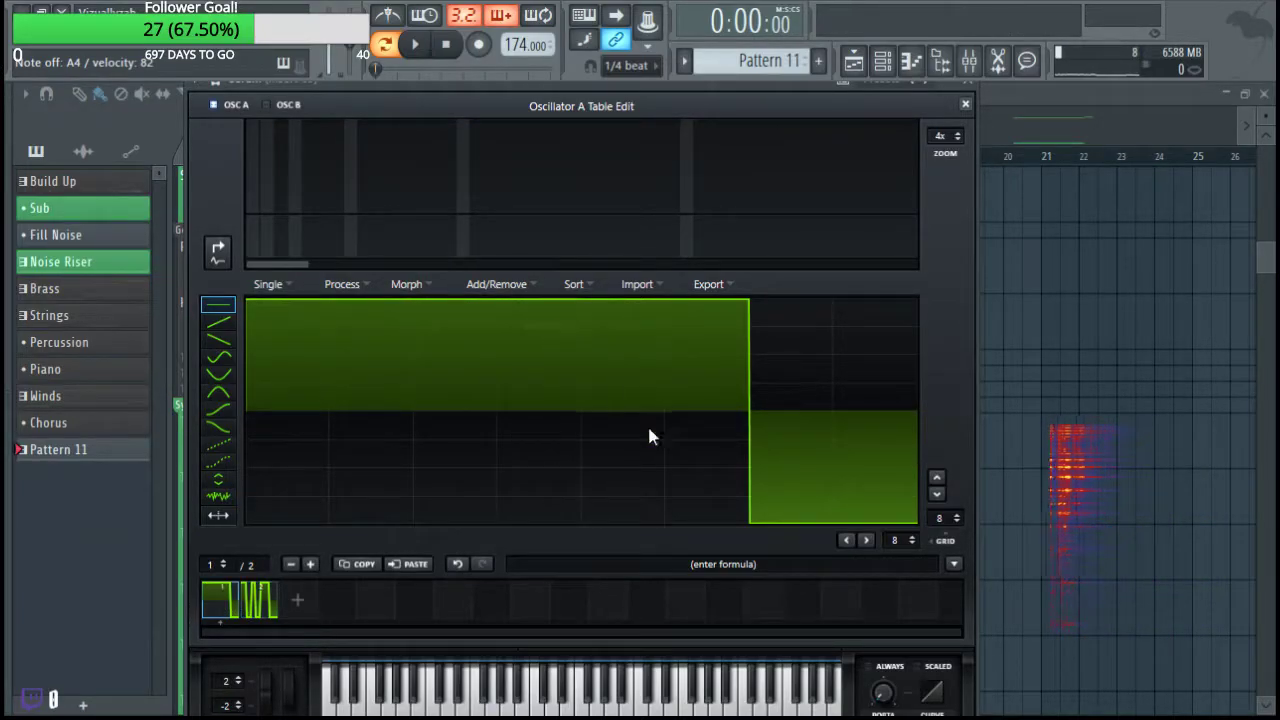
left_click_drag(635, 500, 767, 621)
Apply the crossfade morph between oscillator A's wavetable frames and try wavetable positions, ending at 1.
left_click(418, 287)
left_click(466, 307)
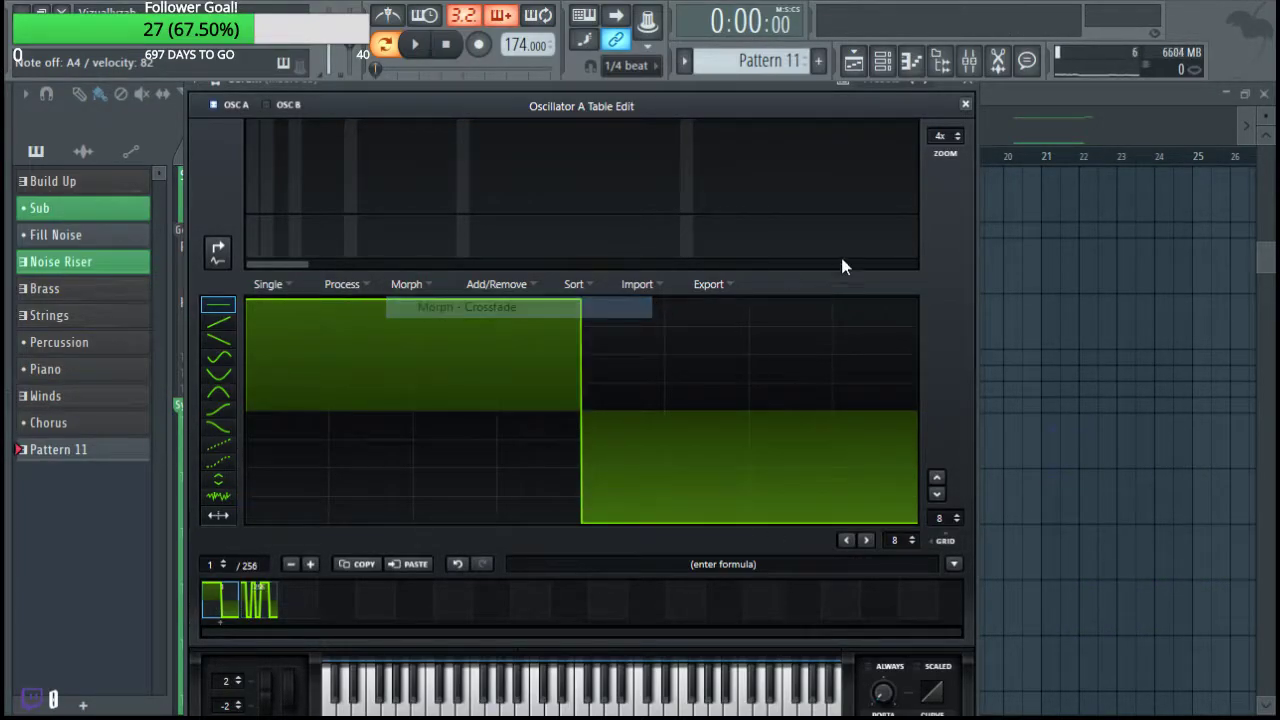
left_click(965, 104)
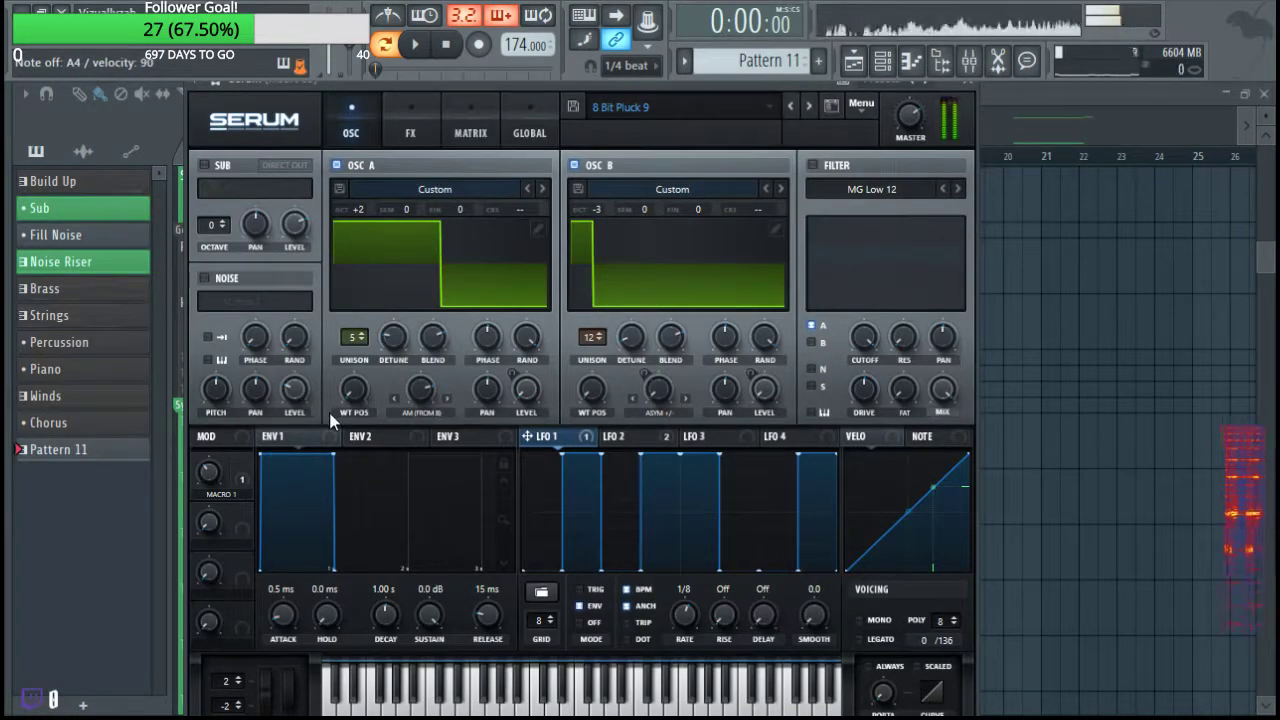
left_click_drag(353, 390, 262, 470)
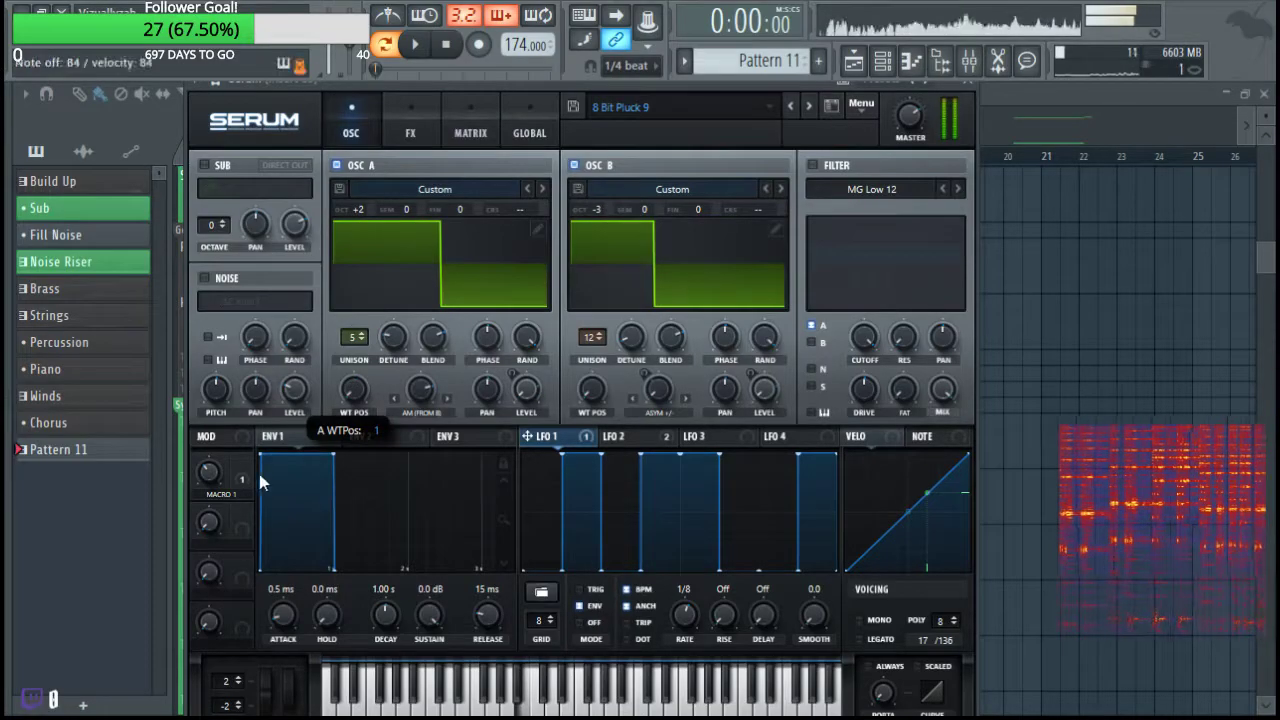
Save the morphed-wavetable sound as a new preset named 8 Bit Pluck 10.
left_click(572, 109)
left_click(271, 300)
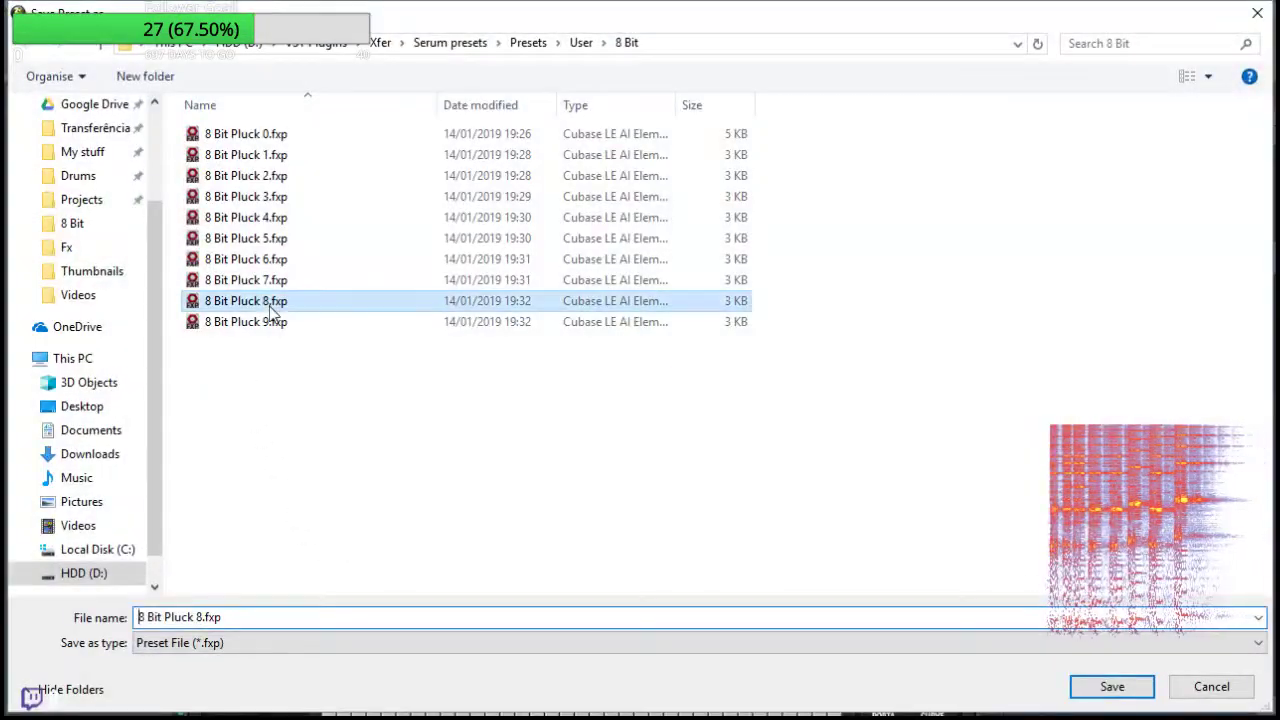
left_click(271, 321)
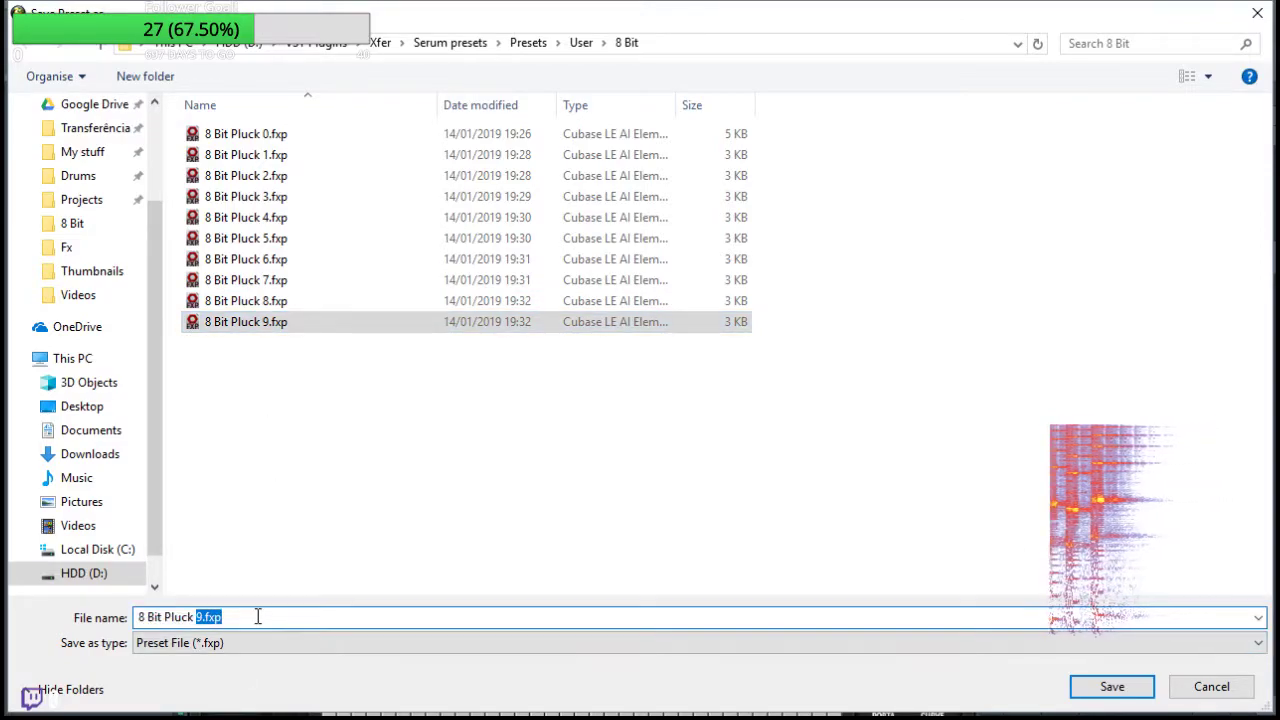
type("10")
key("Return")
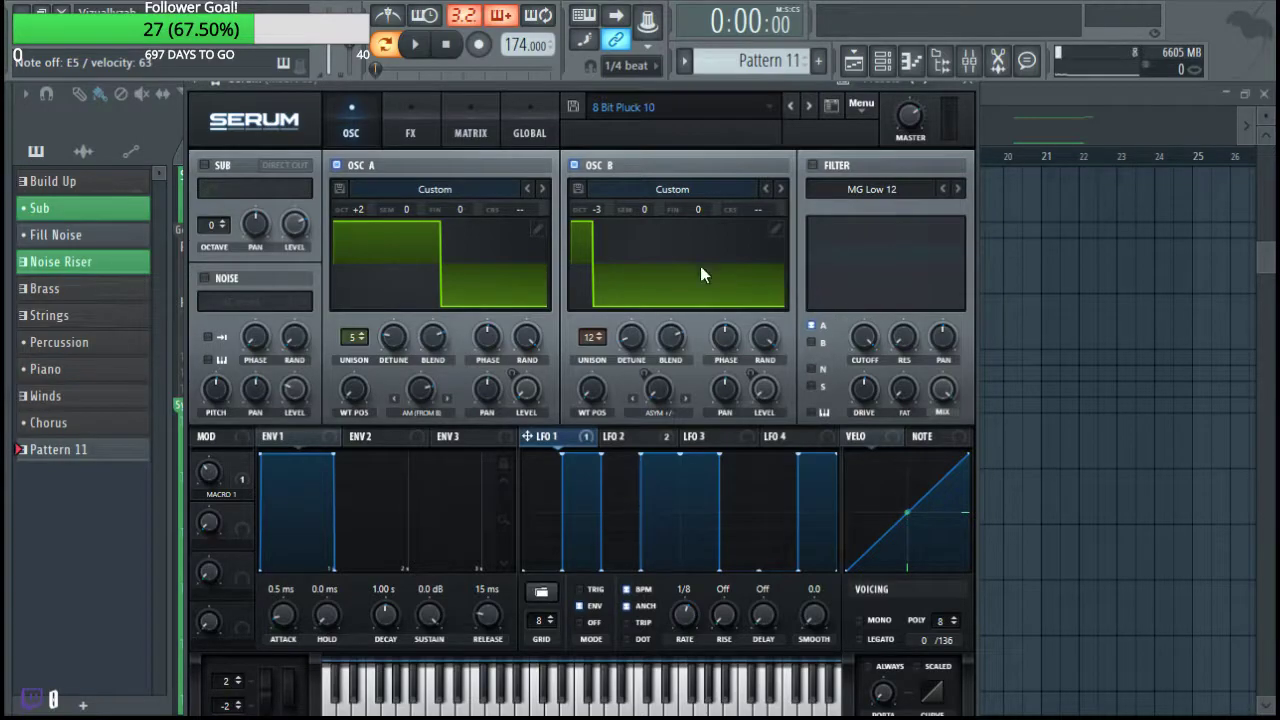
Reset Serum to the init preset.
left_click(860, 103)
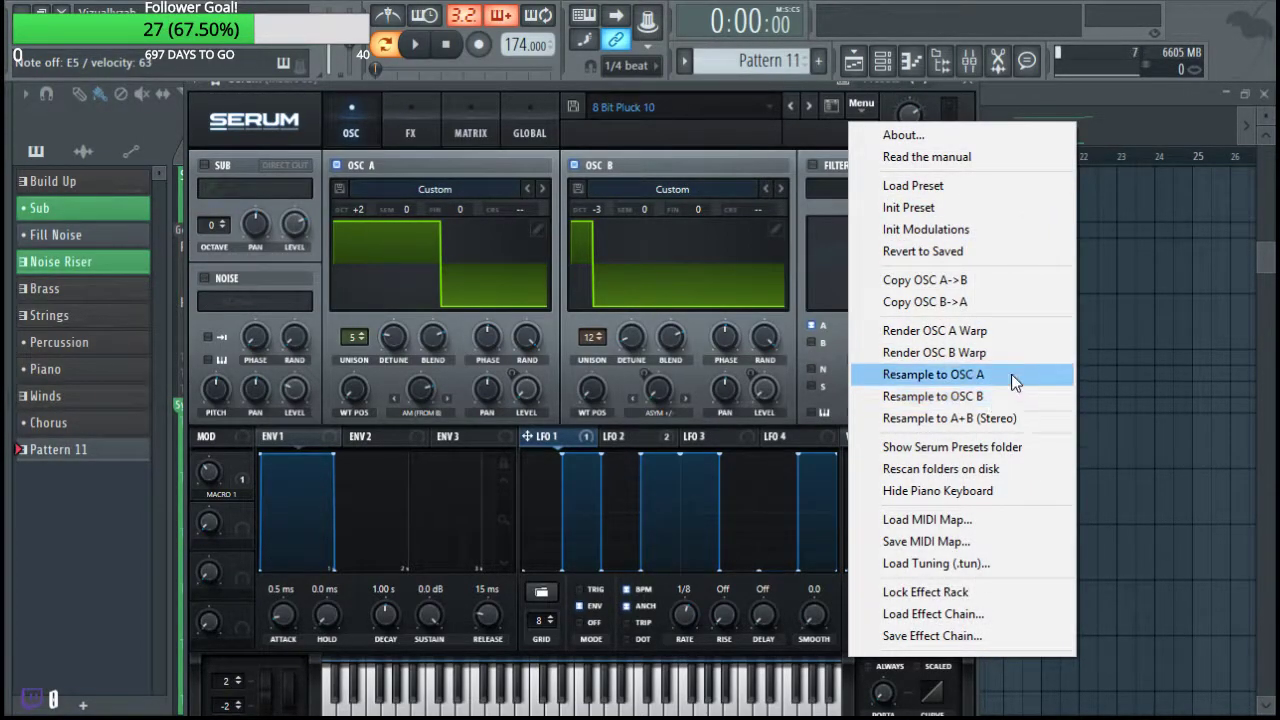
left_click(938, 186)
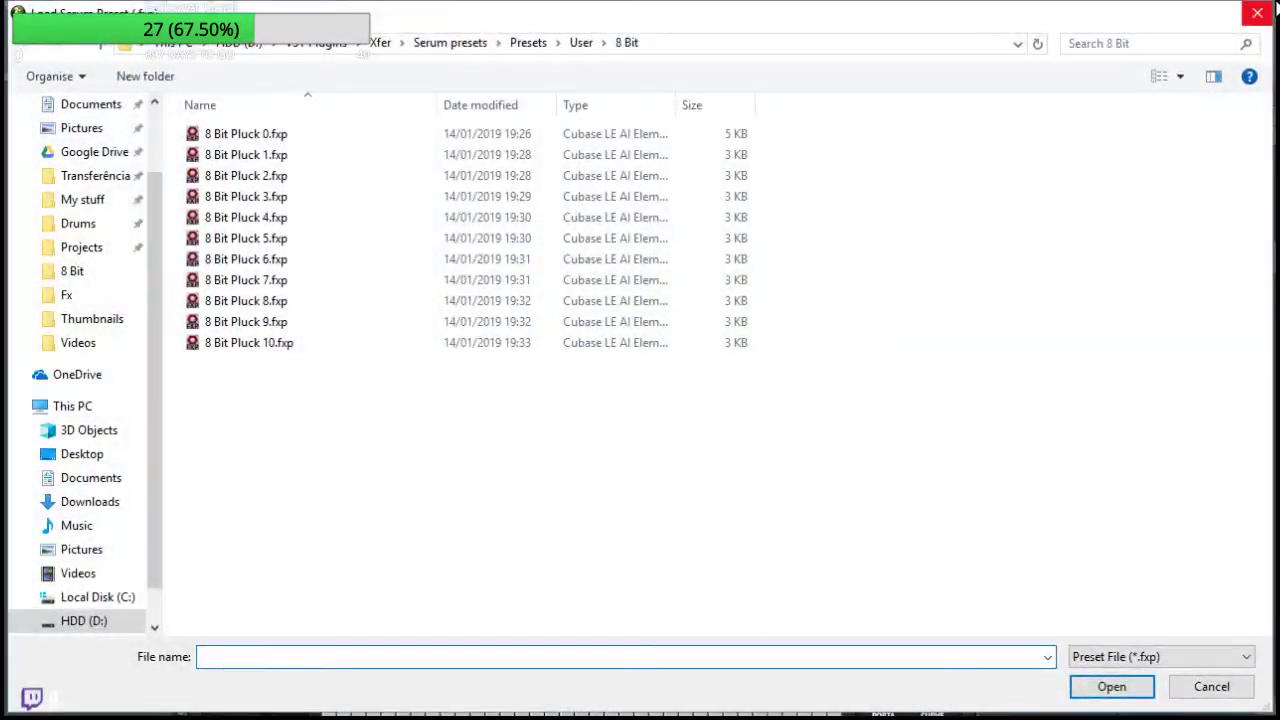
key("Escape")
left_click(861, 104)
left_click(889, 210)
Browse the personal melody, Growls, FX and Folley sample folders and preview the Steps 2 sample.
mouse_move(5, 345)
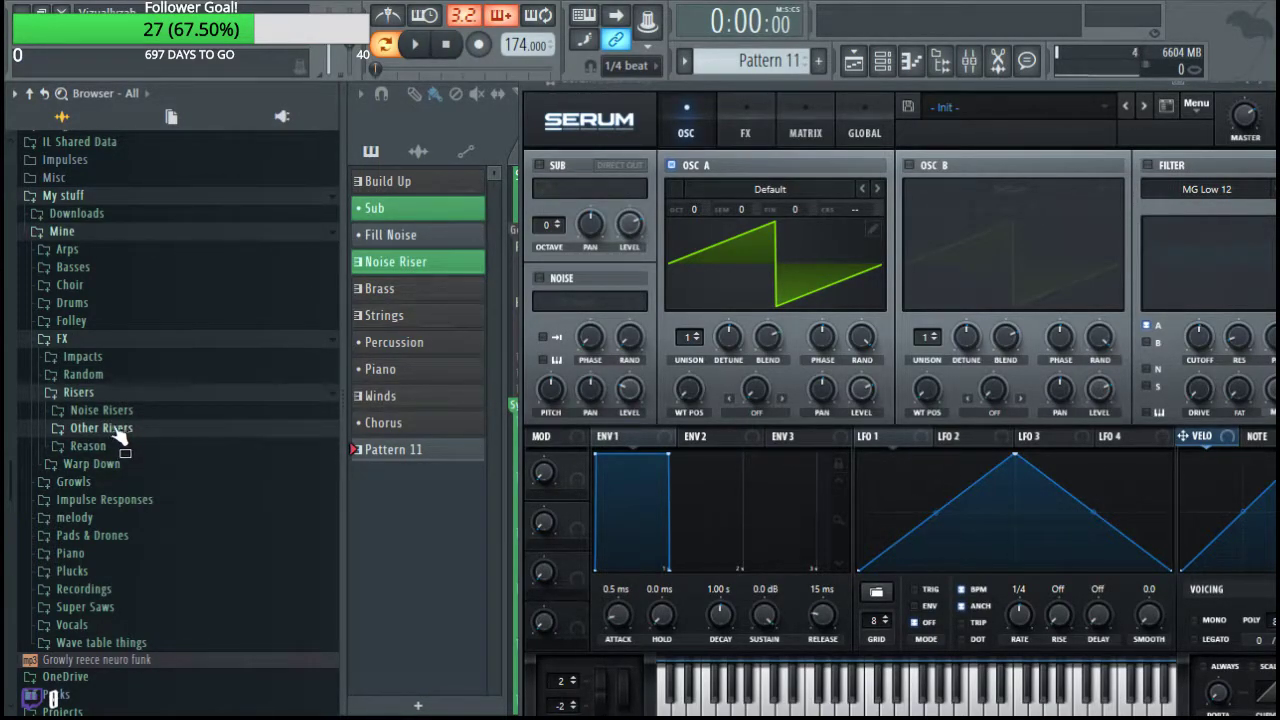
left_click(133, 520)
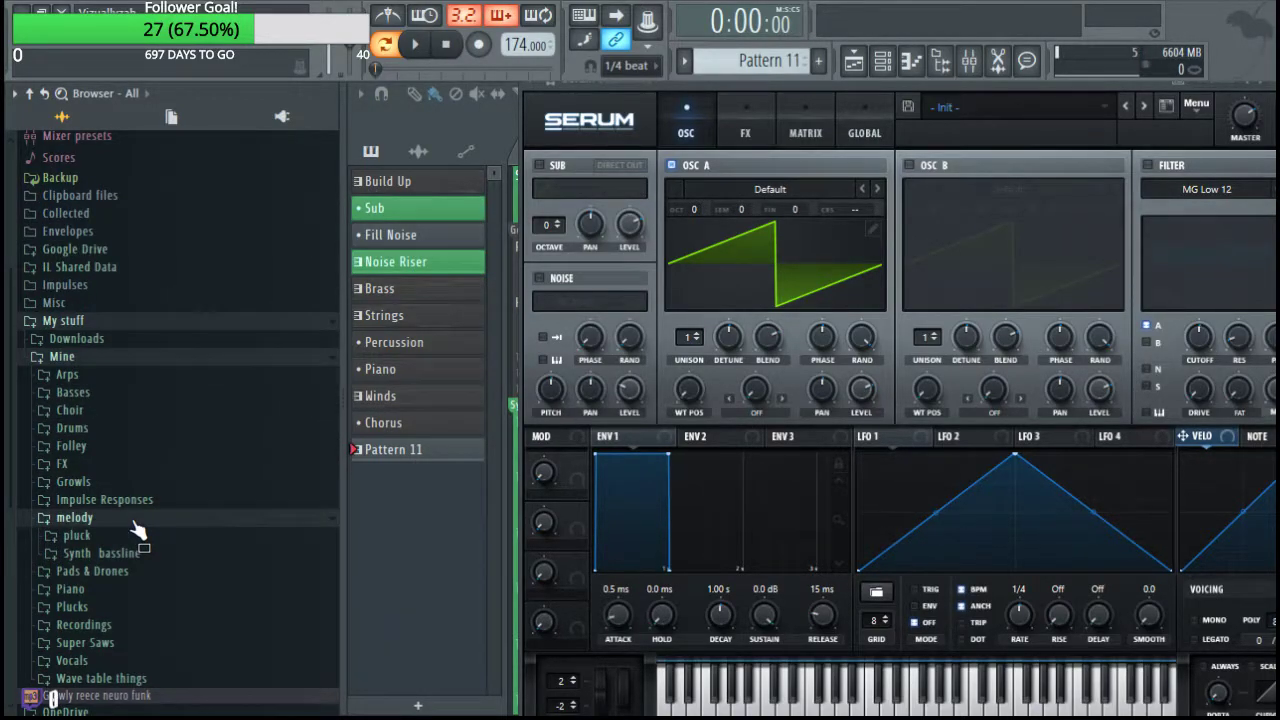
left_click(135, 522)
left_click(122, 484)
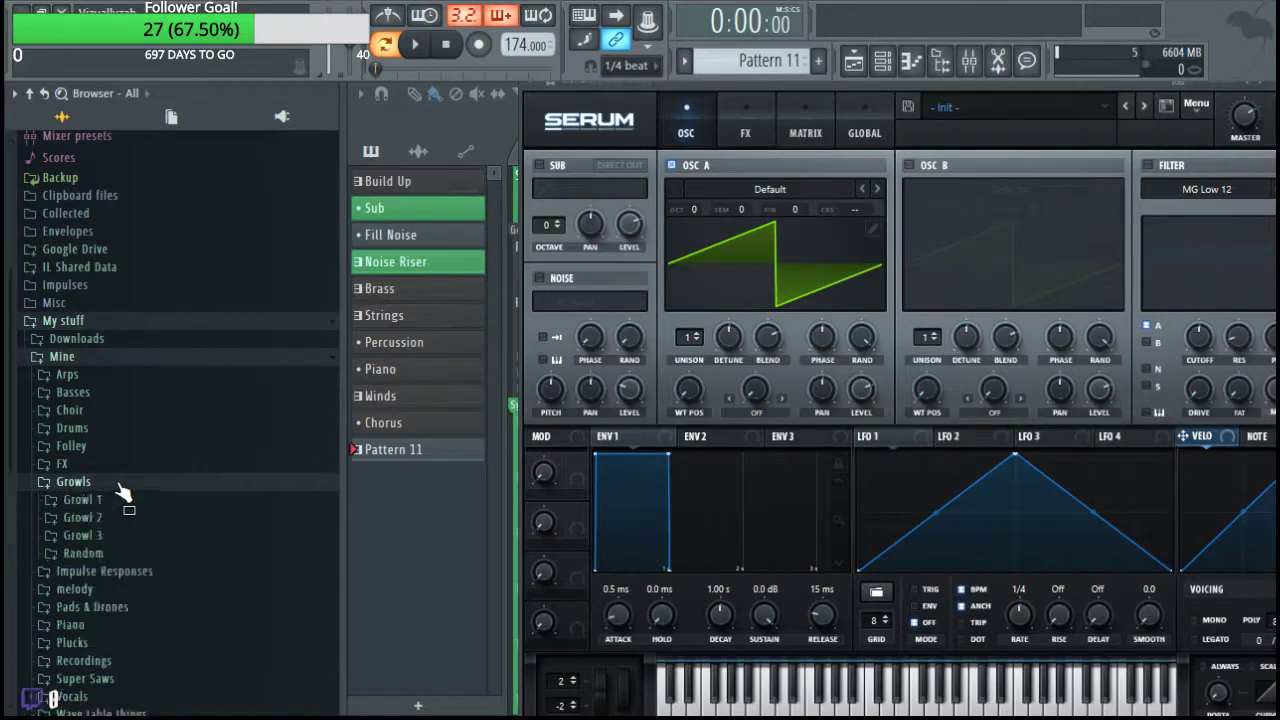
left_click(125, 498)
left_click(128, 497)
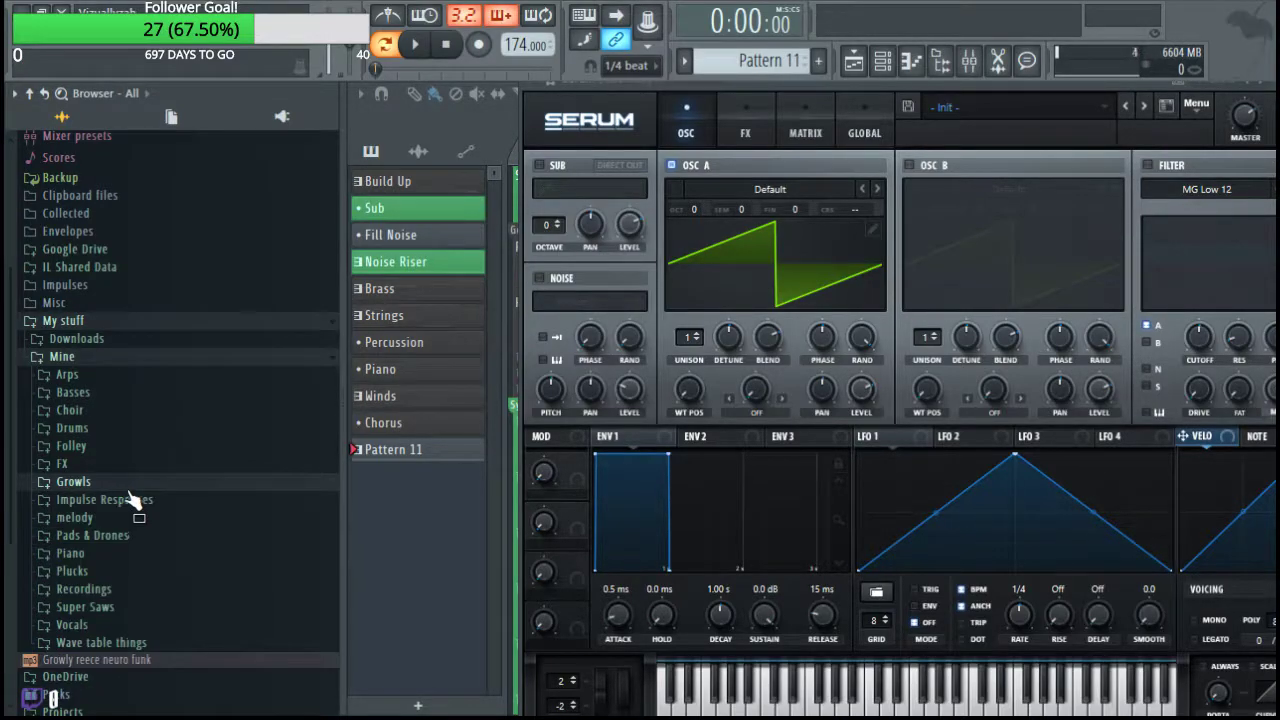
left_click(111, 468)
left_click(110, 468)
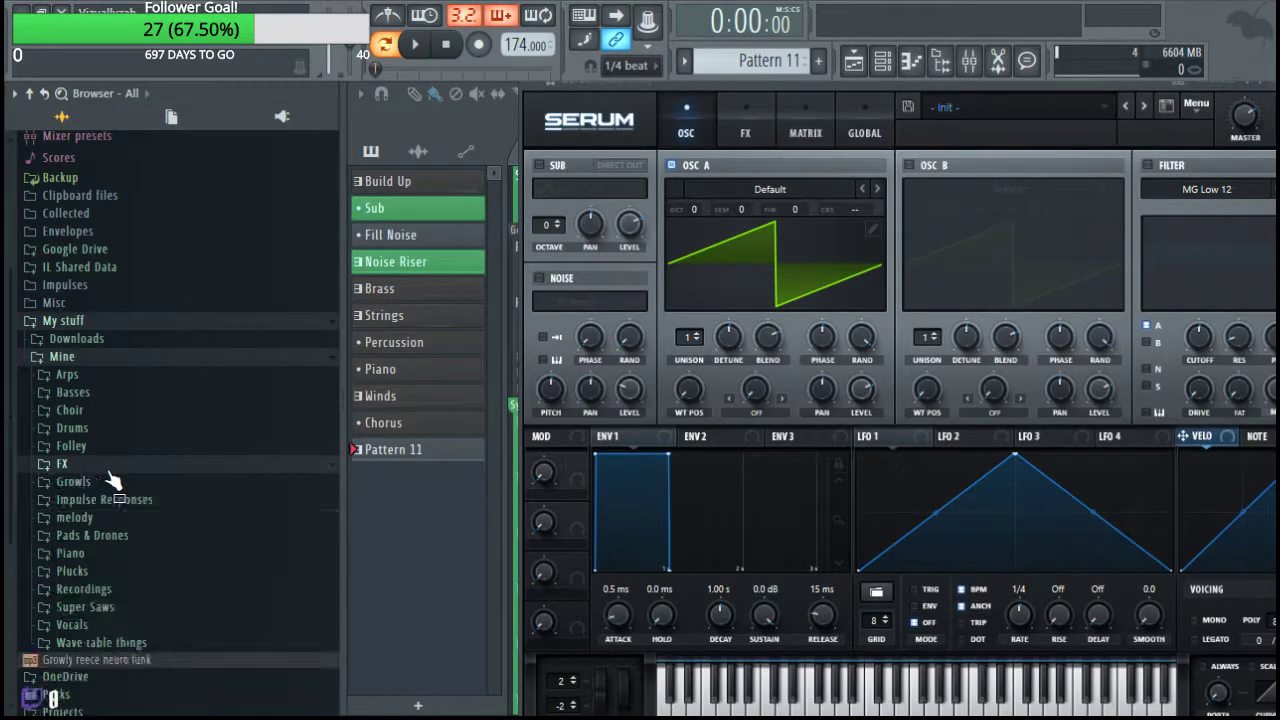
left_click(108, 448)
left_click(107, 446)
left_click(88, 460)
left_click(118, 556)
scroll(149, 436, "down", 5)
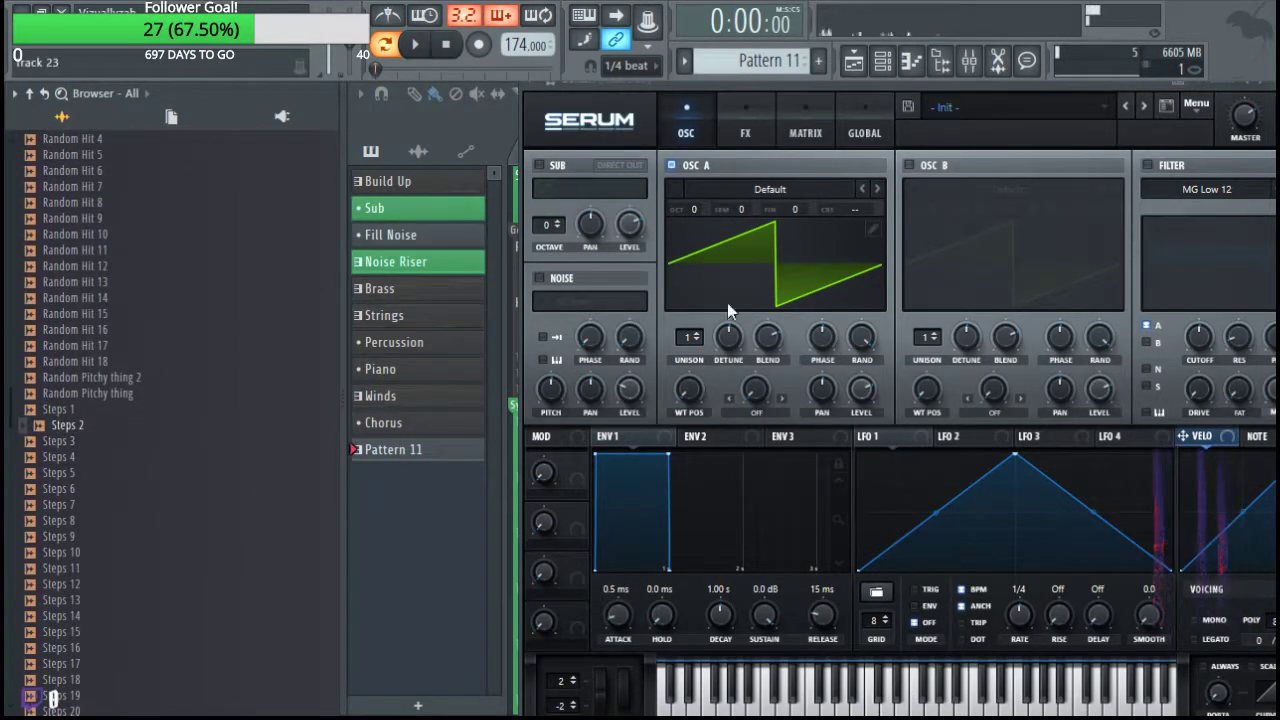
Clear the browser and Serum off the workspace and start opening another project without saving the changes to untitled.flp.
key("alt+F8")
left_click(957, 88)
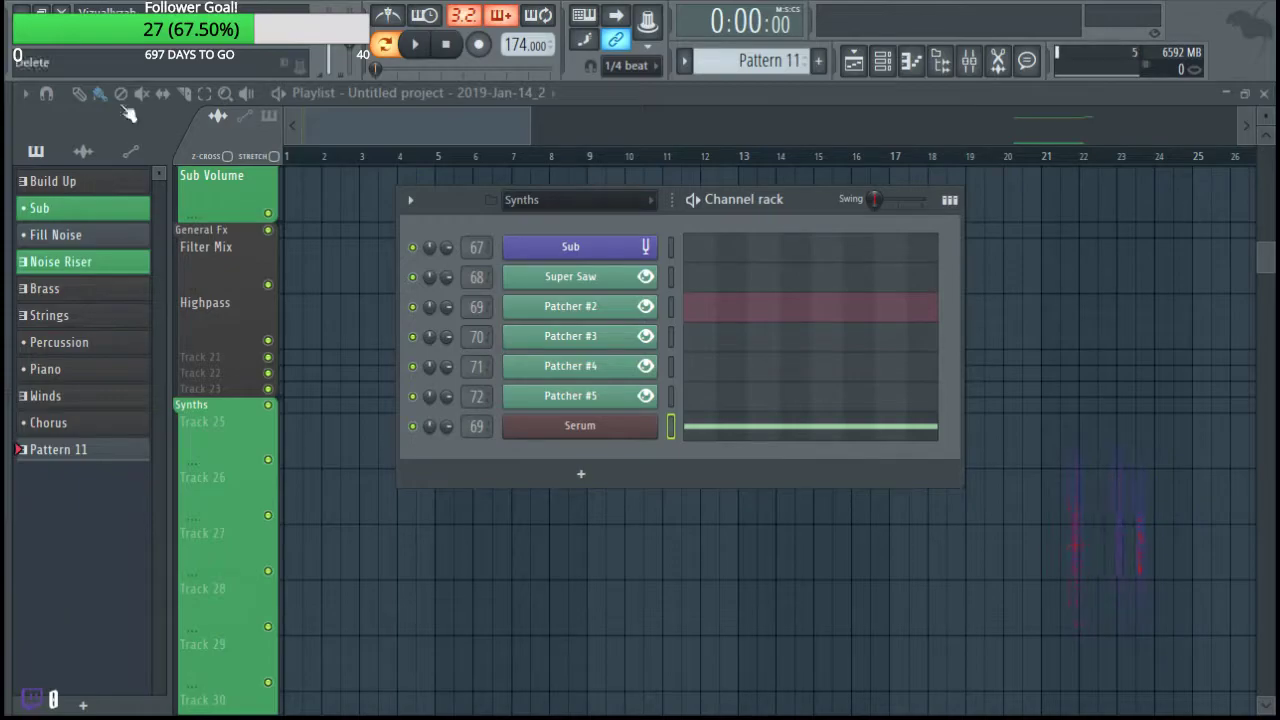
left_click(20, 10)
left_click(54, 95)
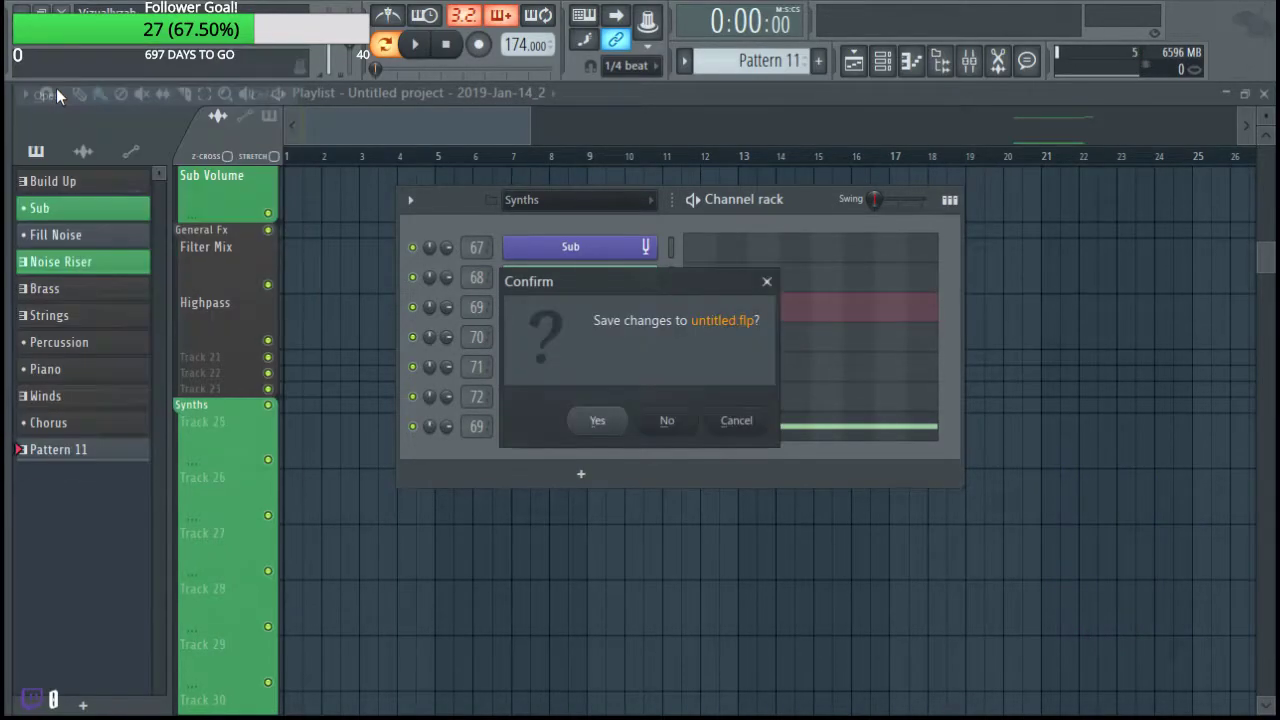
left_click(697, 430)
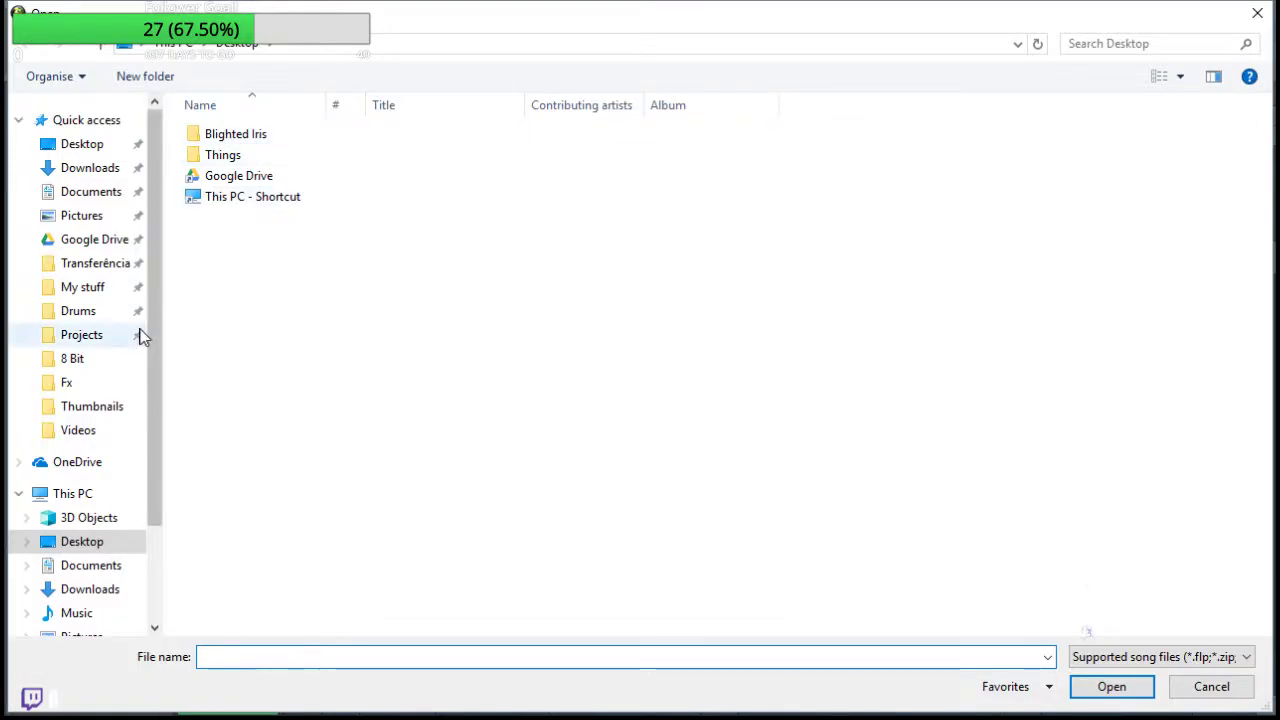
Open the things record.flp project from the Projects folder.
left_click(81, 334)
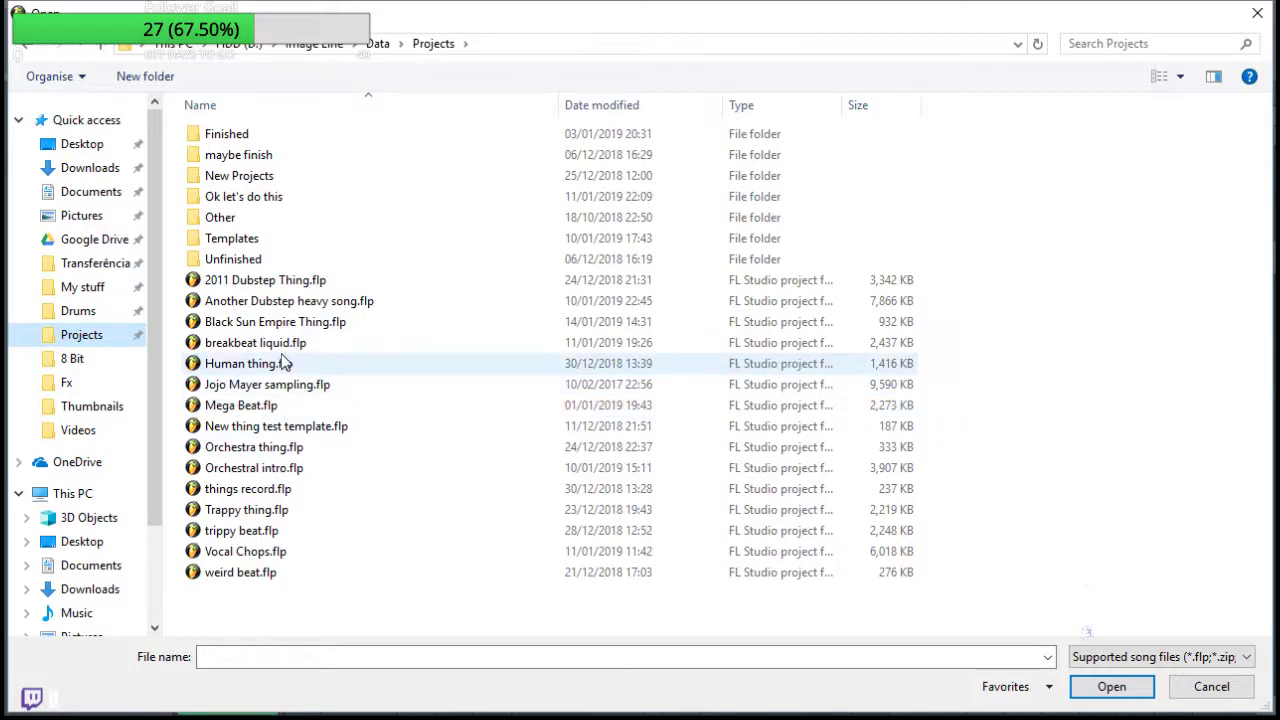
left_click(287, 300)
left_click(291, 342)
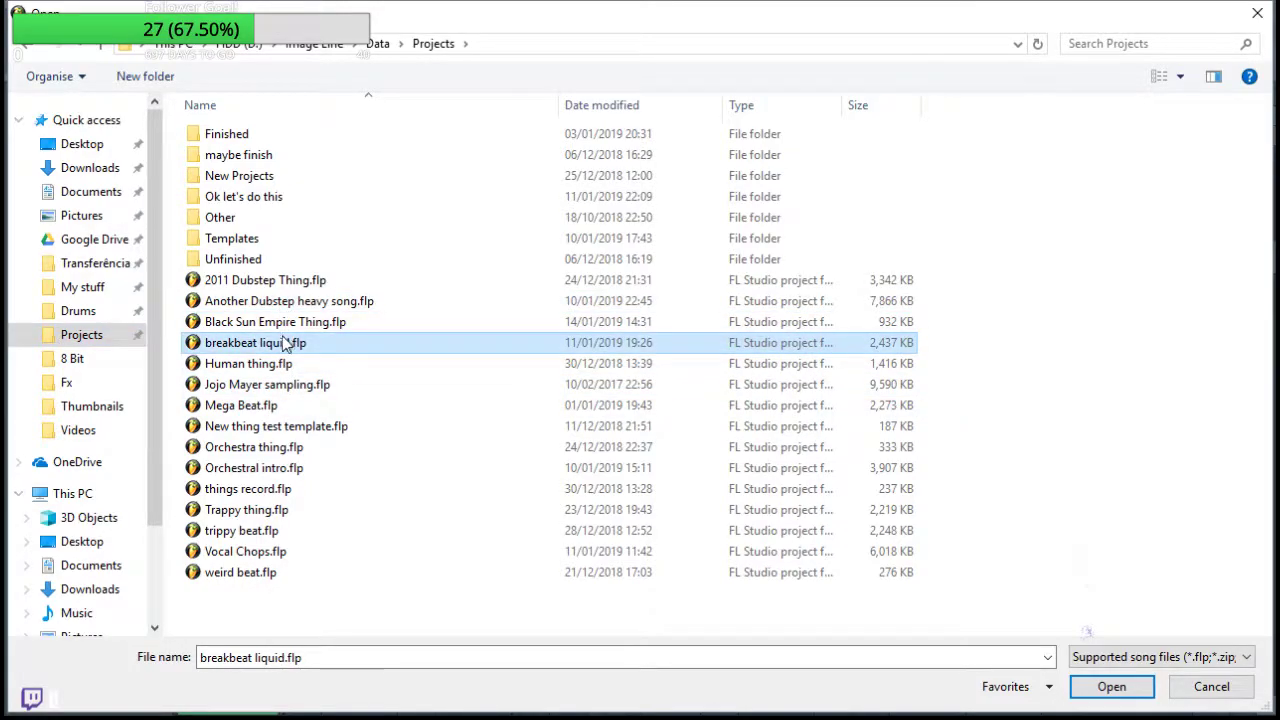
left_click(296, 531)
left_click(296, 510)
left_click(296, 489)
left_click(295, 469)
double_click(303, 489)
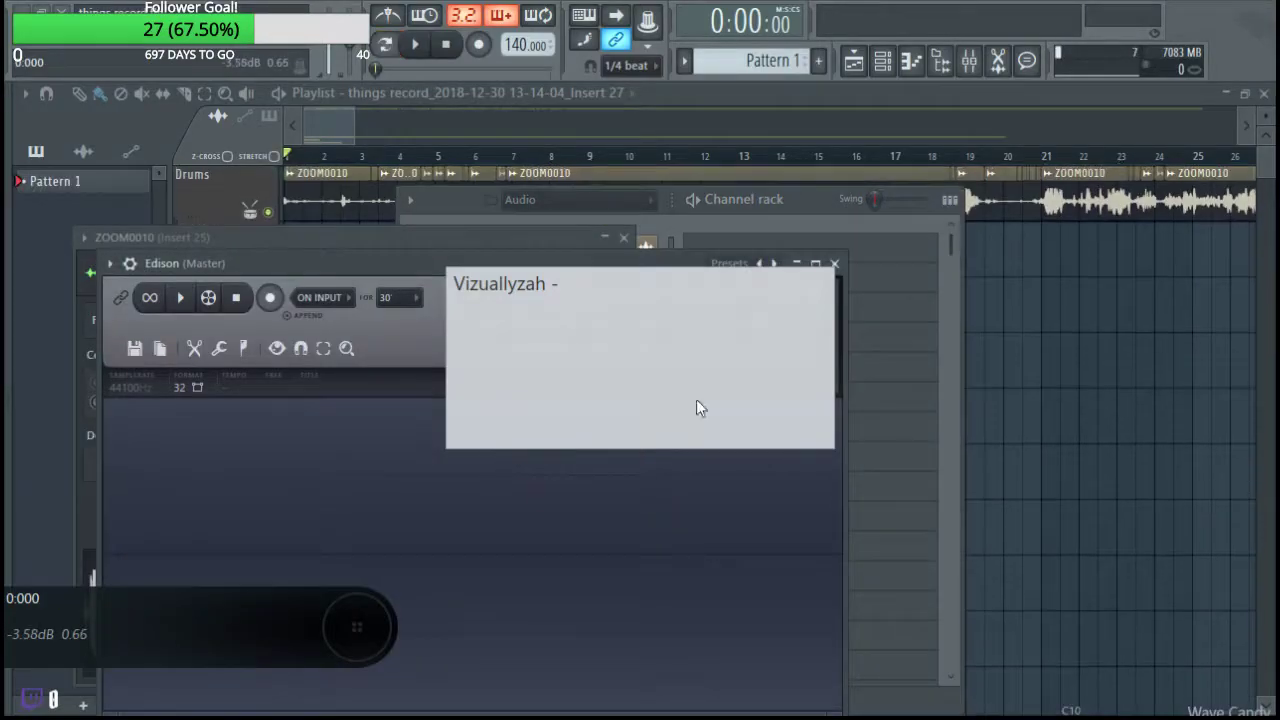
Clear the floating windows and examine the ZOOM0010 recording on the Drums track for usable passages.
right_click(1117, 298)
scroll(889, 413, "down", 9)
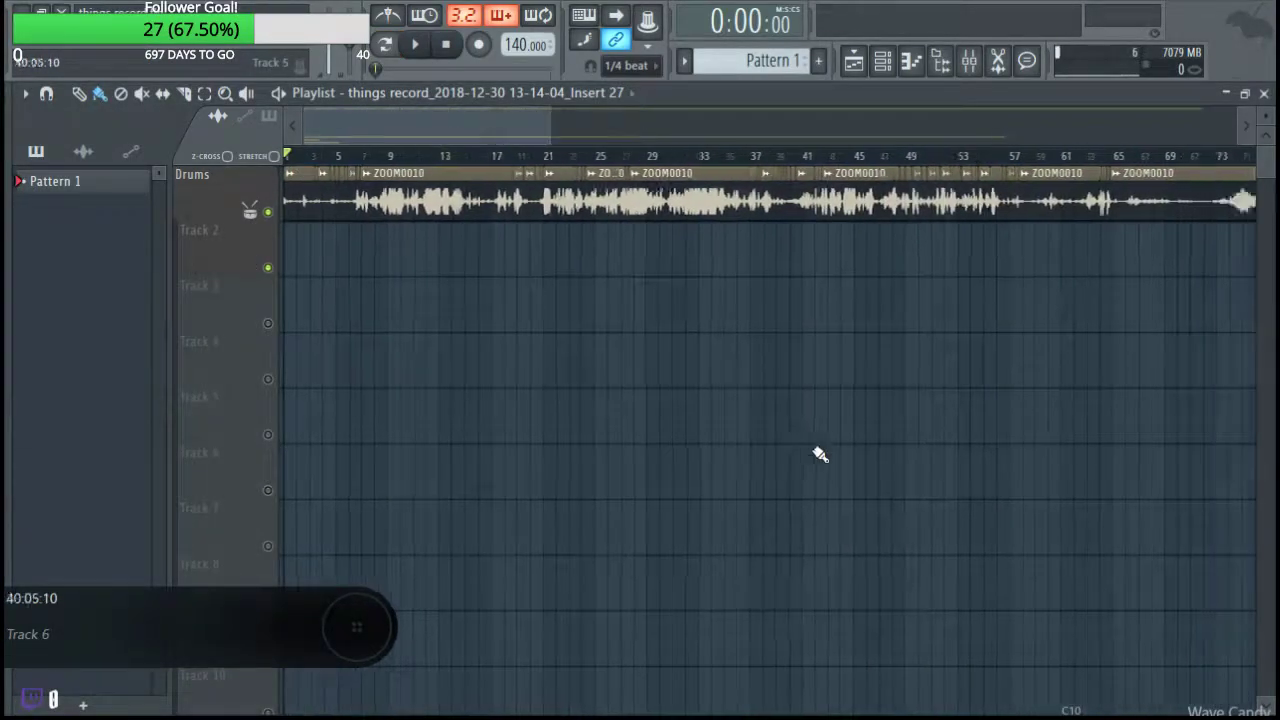
scroll(818, 454, "down", 4)
scroll(677, 400, "up", 6)
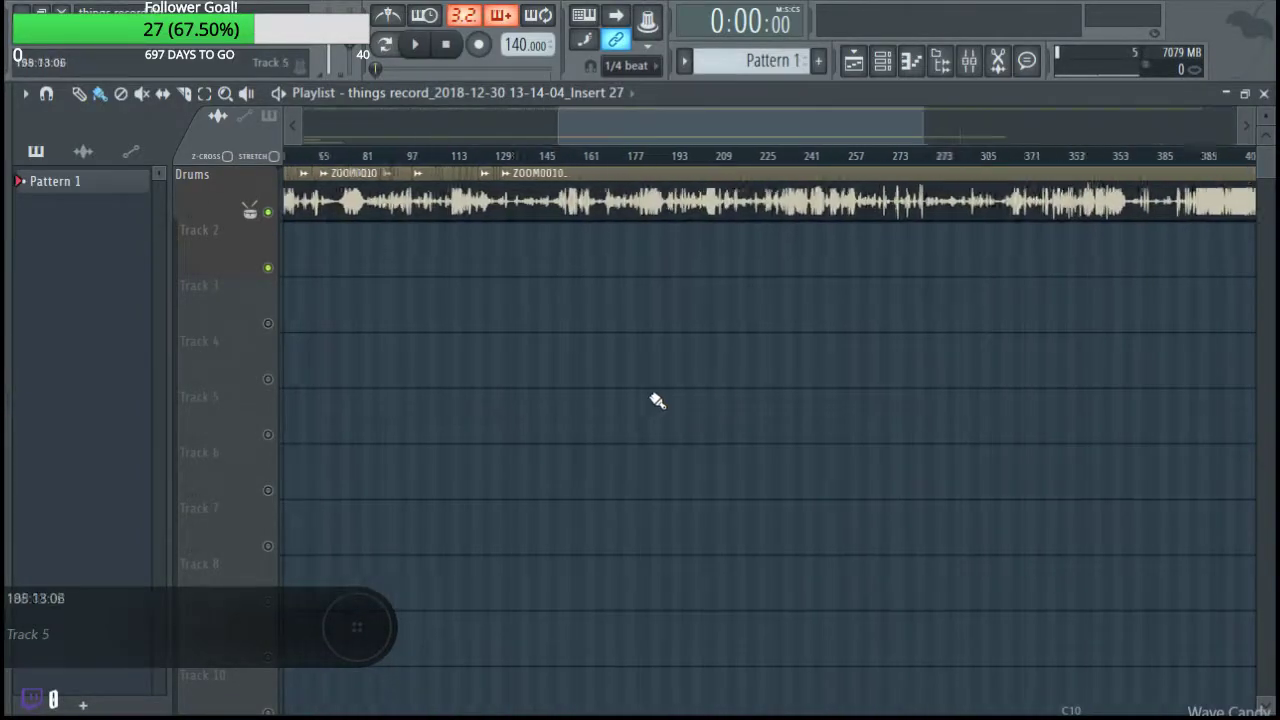
scroll(360, 378, "up", 6)
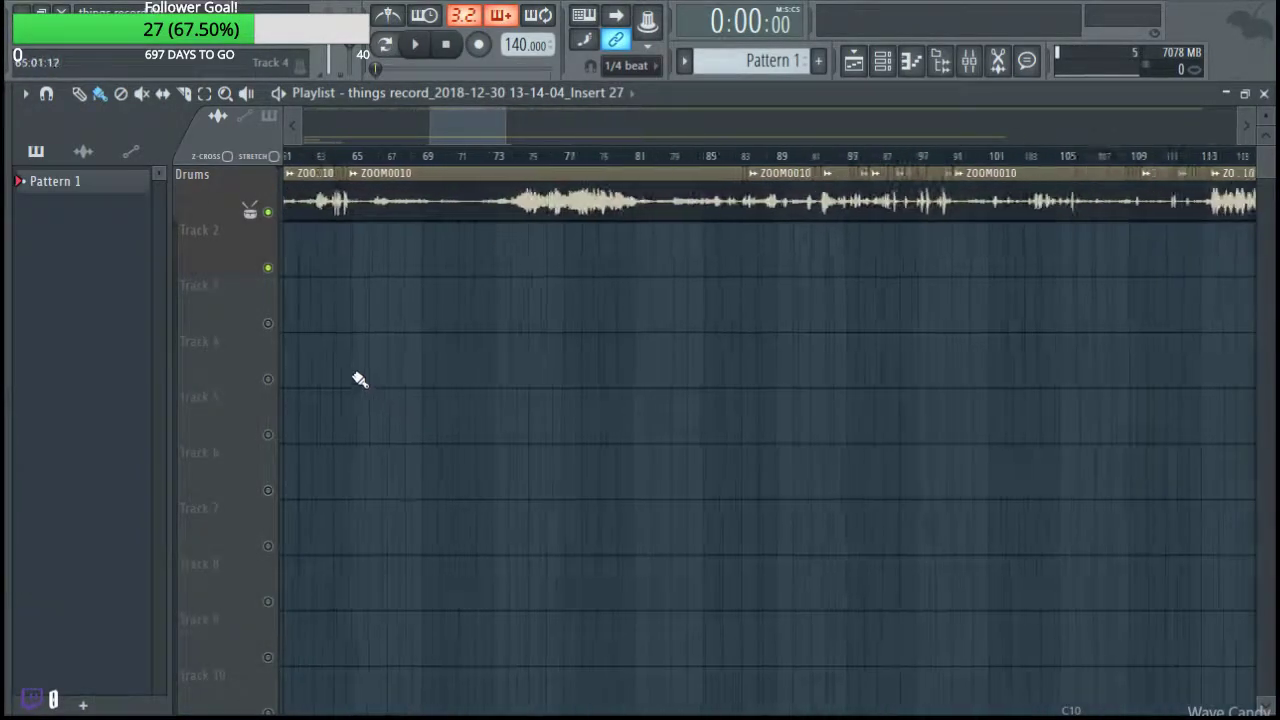
scroll(357, 364, "down", 5)
scroll(658, 344, "up", 8)
scroll(660, 344, "down", 5)
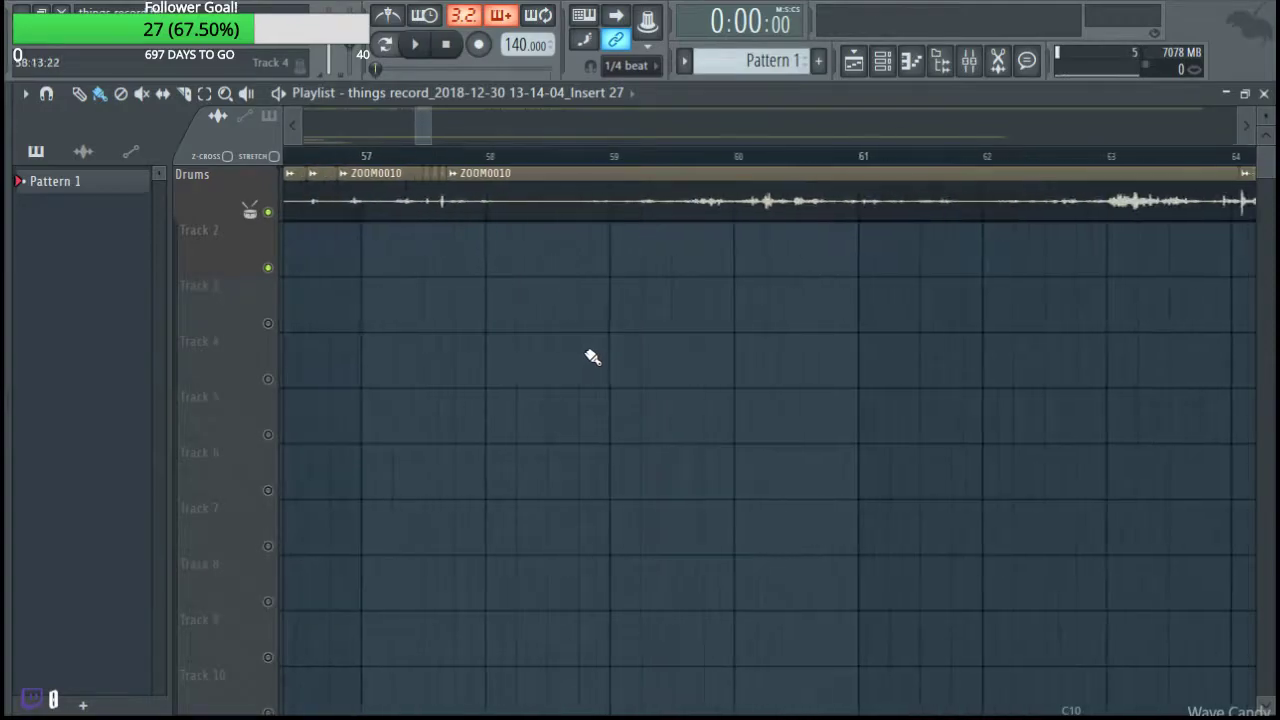
left_click_drag(713, 350, 1250, 350)
scroll(440, 343, "up", 1)
mouse_move(662, 372)
left_mouse_down()
mouse_move(1038, 428)
mouse_move(1062, 374)
mouse_move(1009, 371)
left_mouse_up()
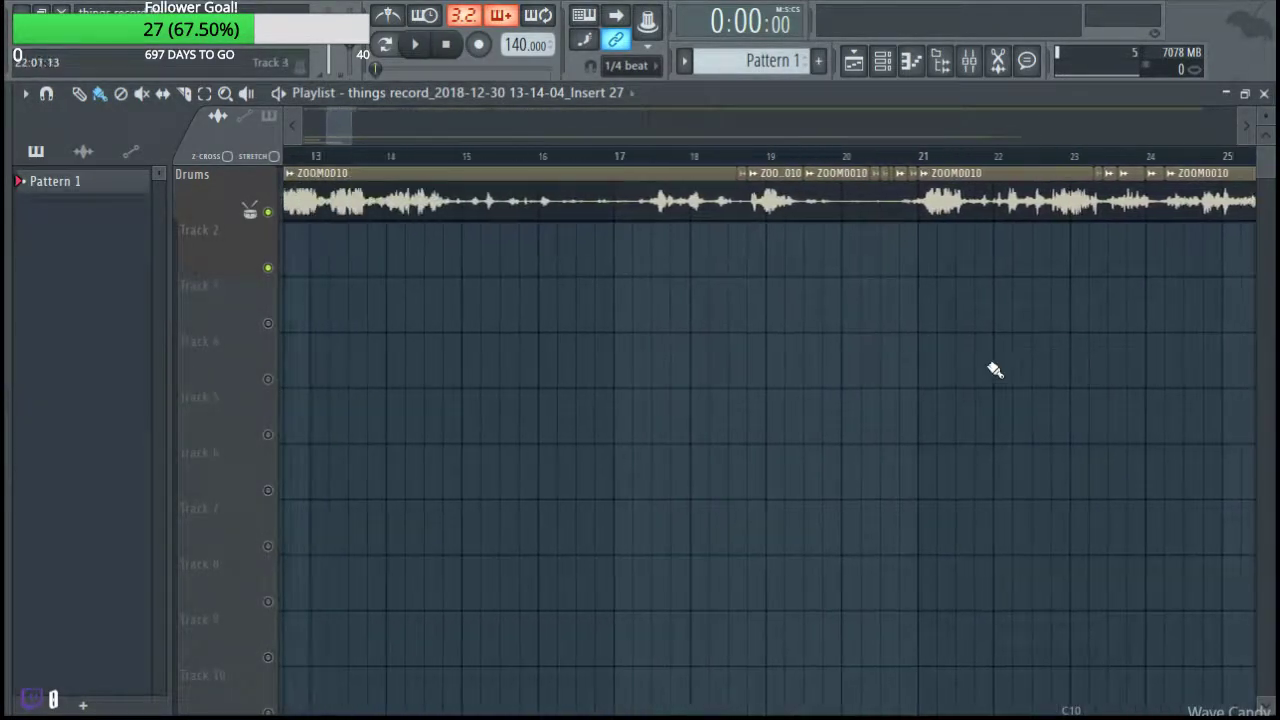
left_click_drag(590, 360, 1031, 346)
left_click_drag(647, 374, 1068, 377)
scroll(950, 430, "down", 3)
scroll(634, 374, "up", 4)
left_click_drag(915, 276, 430, 330)
left_click_drag(900, 312, 450, 370)
left_click_drag(780, 380, 425, 388)
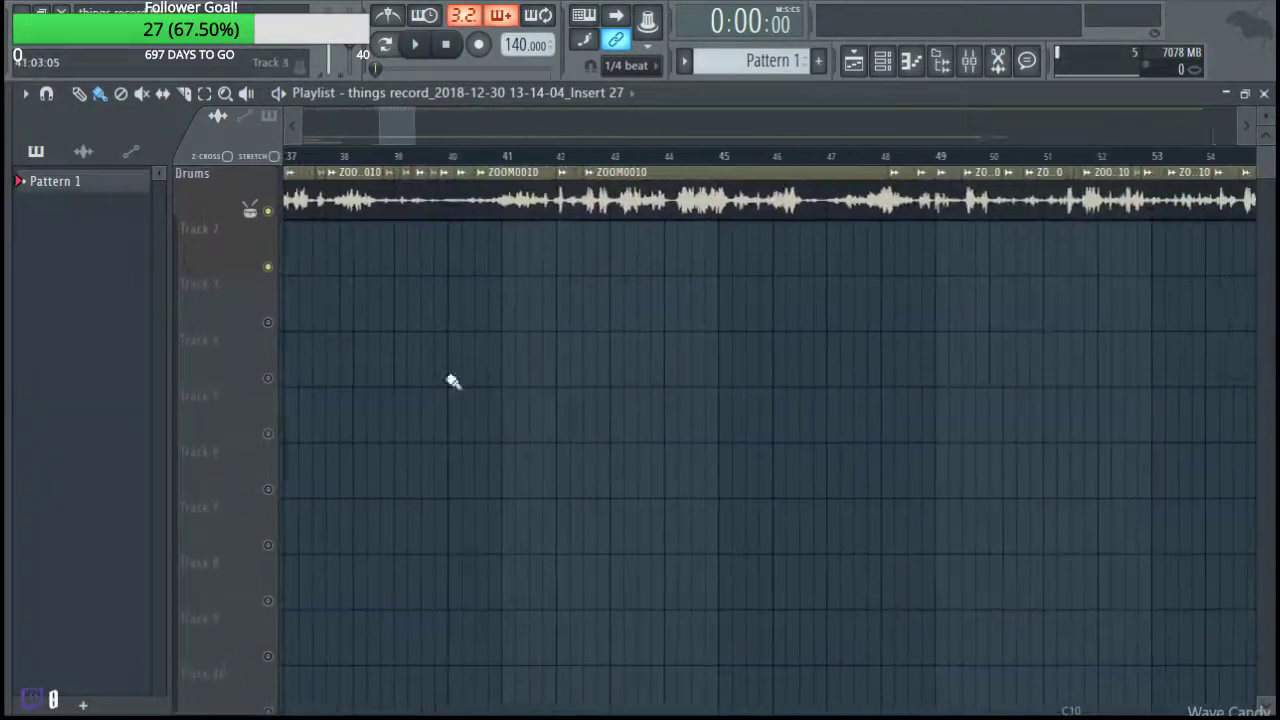
left_click_drag(885, 330, 440, 370)
left_click_drag(1020, 380, 445, 425)
left_click_drag(840, 390, 450, 380)
left_click_drag(692, 362, 900, 357)
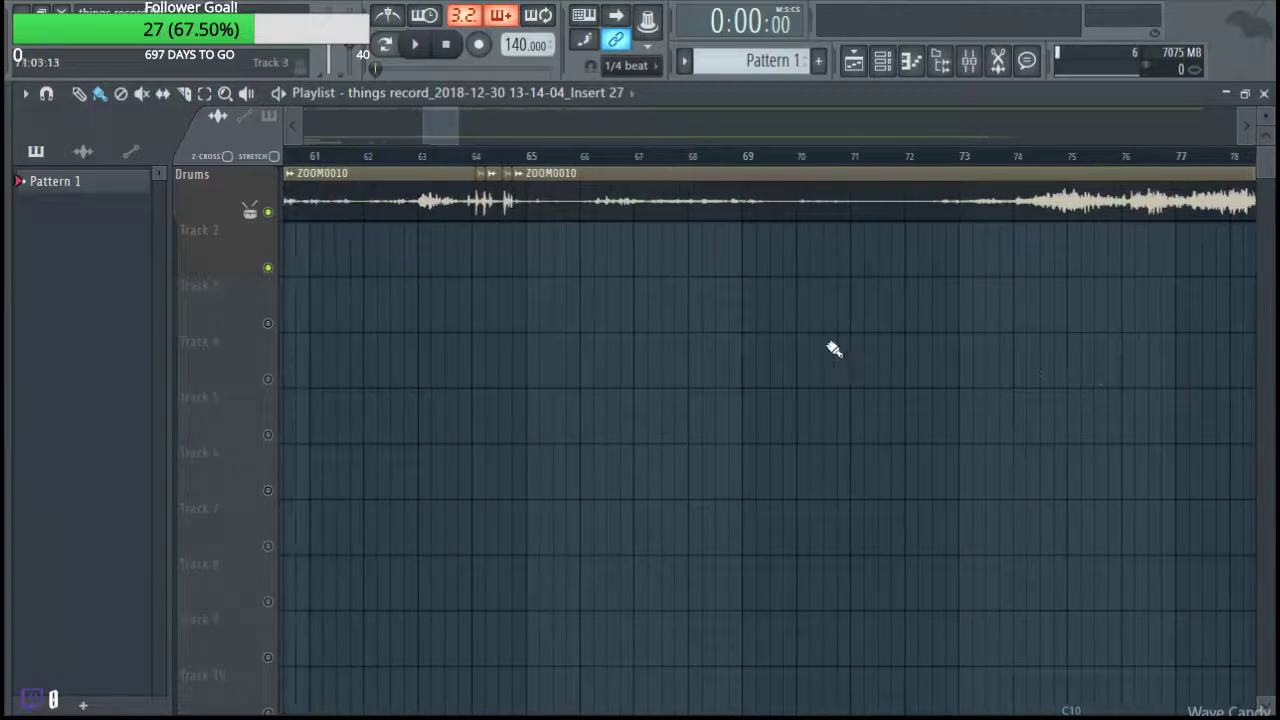
left_click_drag(490, 345, 900, 340)
Play the ZOOM0010 recording from around bar 65 and slice its clip at about bar 65.5.
scroll(518, 317, "up", 3)
scroll(518, 317, "up", 2)
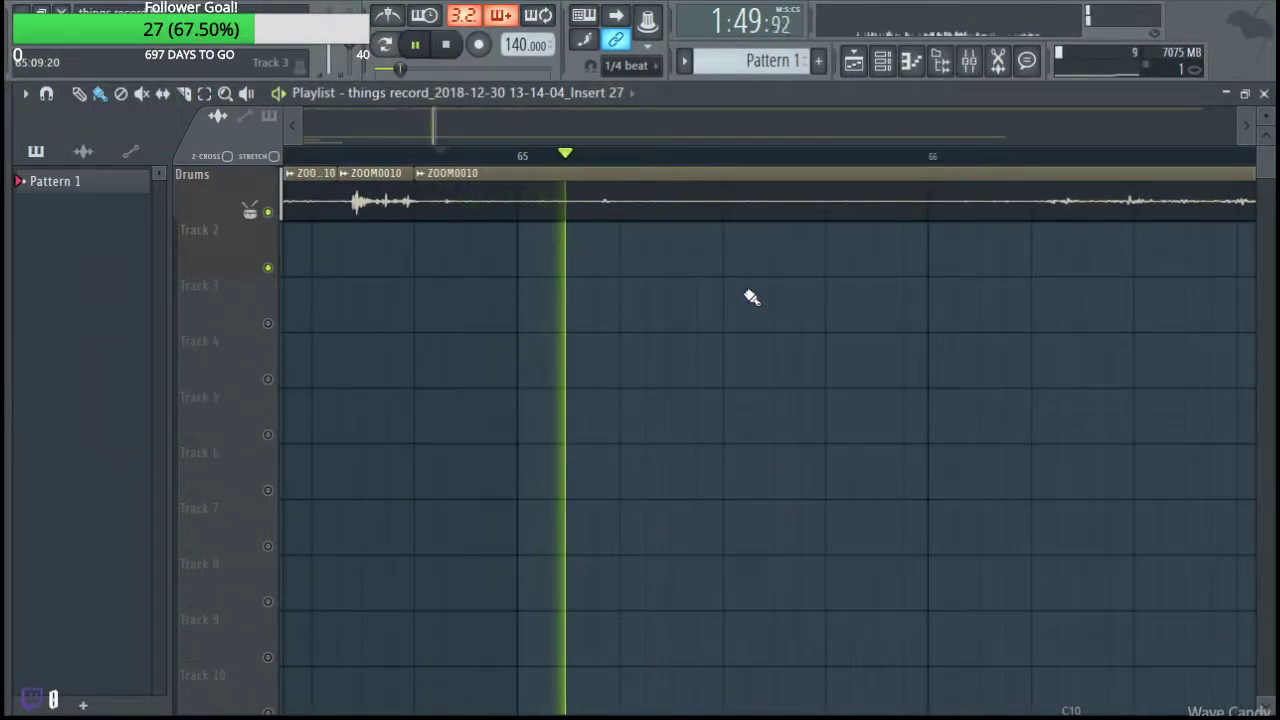
scroll(752, 297, "down", 2)
scroll(416, 274, "up", 1)
left_click(184, 95)
key("space")
scroll(587, 270, "up", 2)
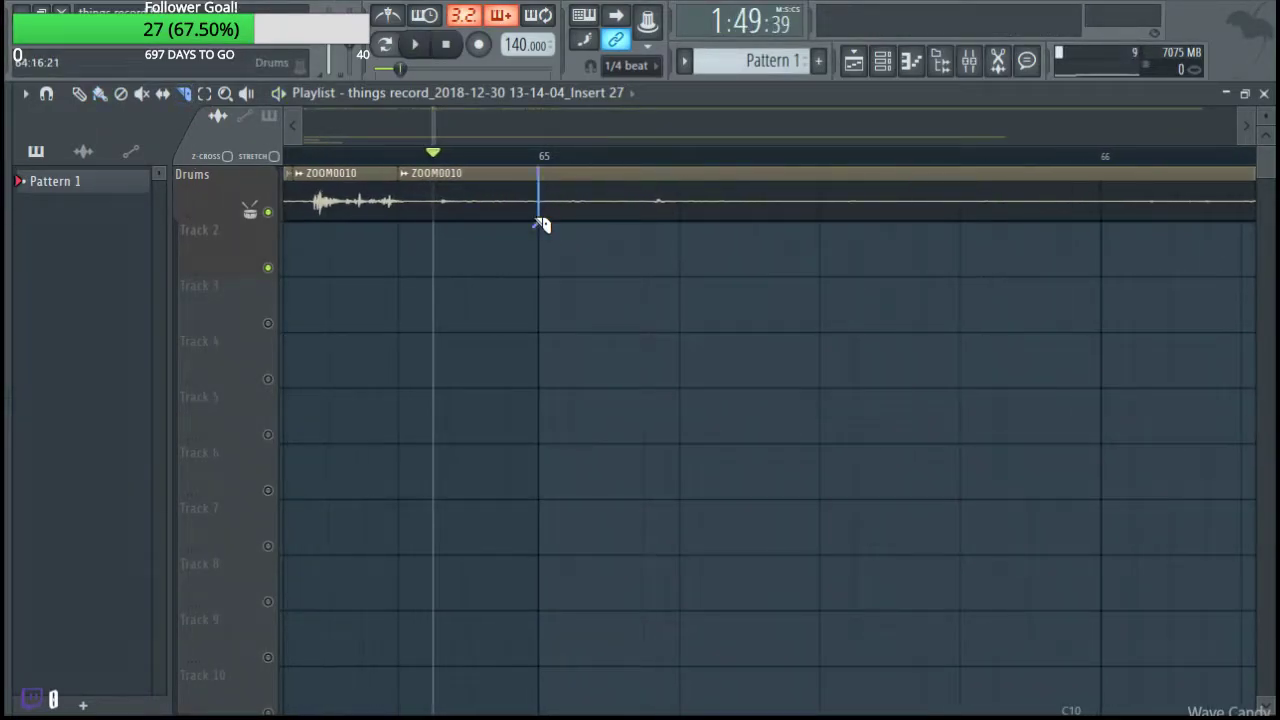
key("space")
scroll(549, 314, "right", 3)
key("space")
scroll(764, 284, "down", 3)
left_click_drag(704, 345, 386, 370)
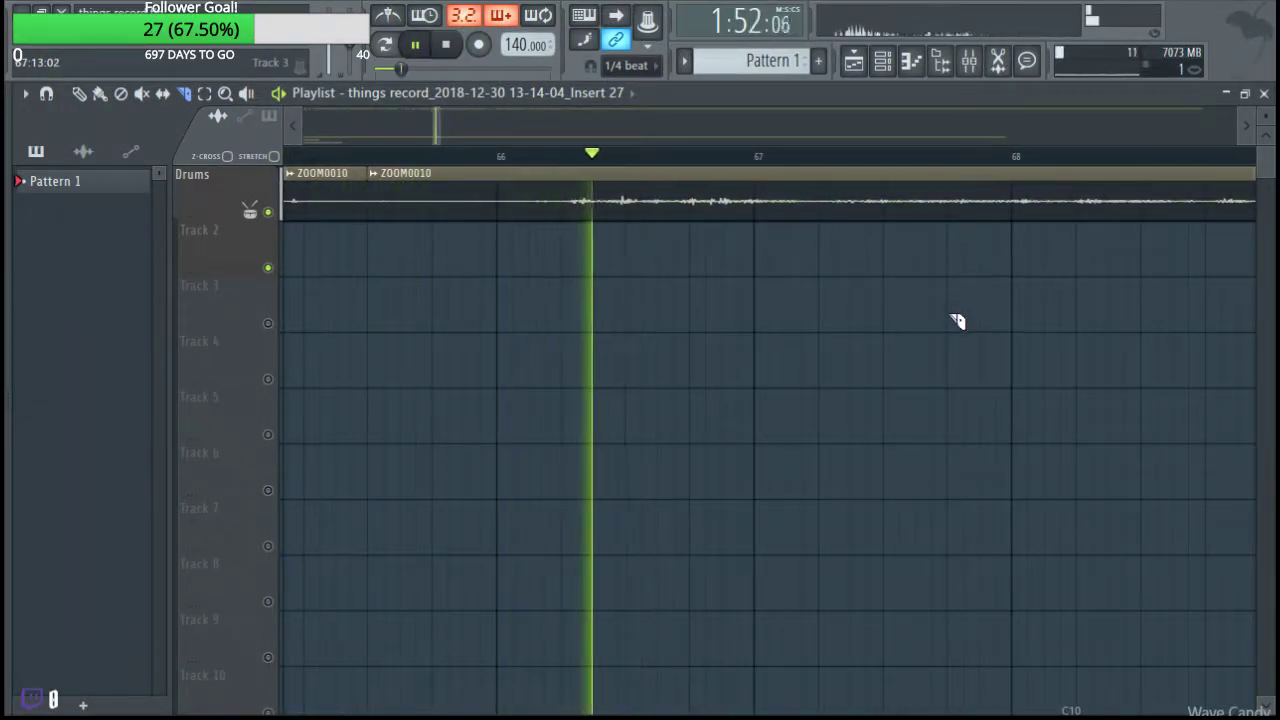
Listen to the recording past bar 66 and look ahead over the following bars for more usable passages.
scroll(950, 322, "down", 2)
scroll(948, 322, "down", 1)
left_click_drag(930, 326, 676, 339)
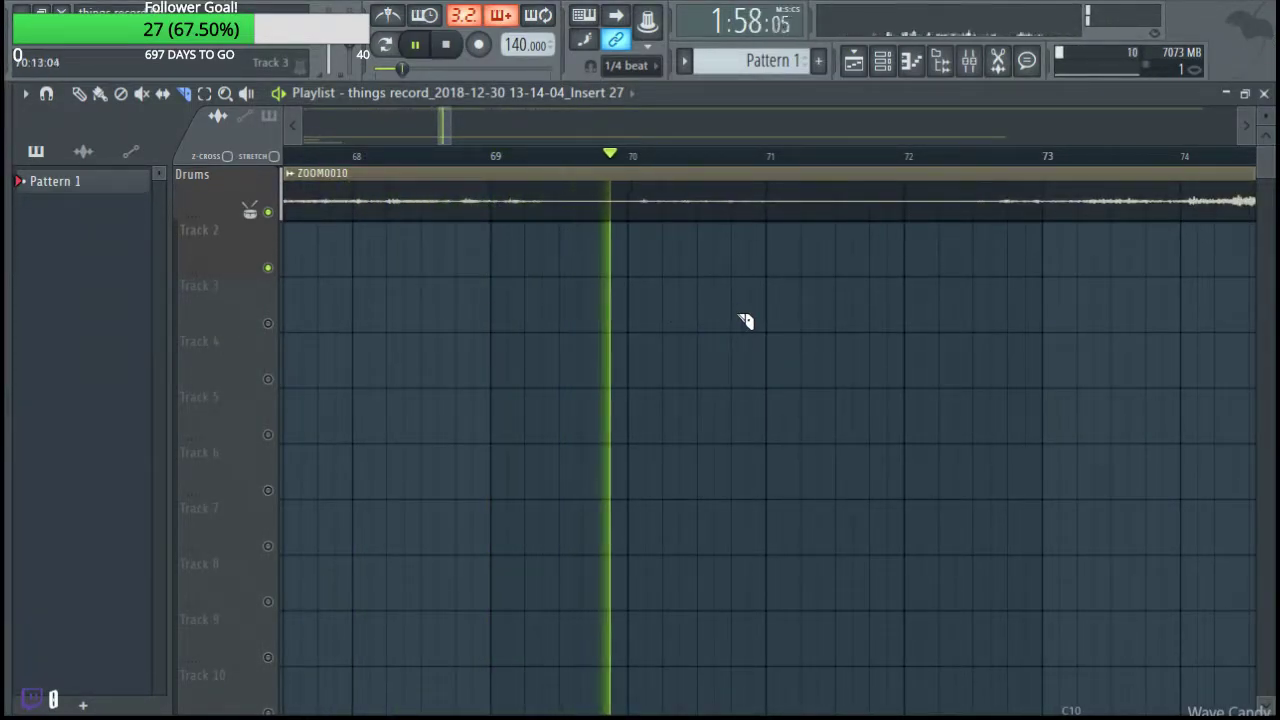
left_click_drag(990, 321, 749, 319)
left_click_drag(850, 315, 805, 316)
left_click_drag(851, 299, 801, 343)
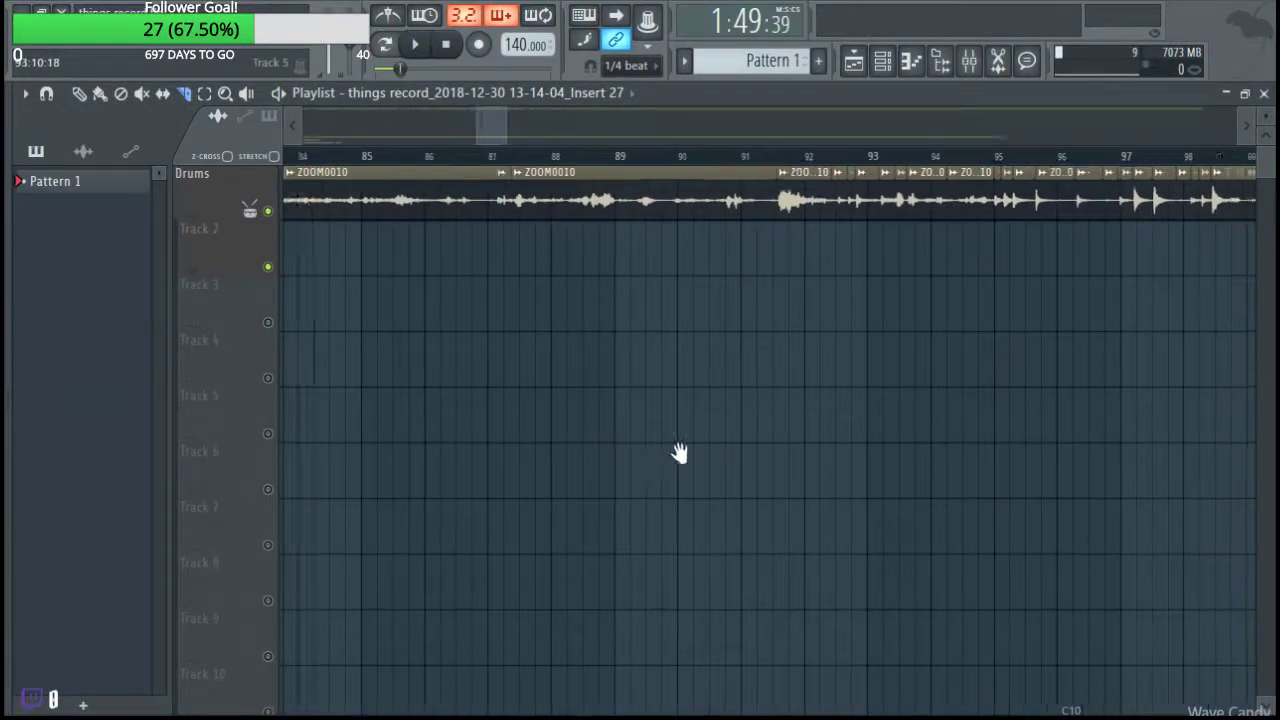
scroll(700, 366, "down", 3)
left_click_drag(1180, 366, 435, 370)
left_click_drag(880, 342, 370, 415)
left_click_drag(570, 386, 511, 449)
scroll(514, 449, "down", 6)
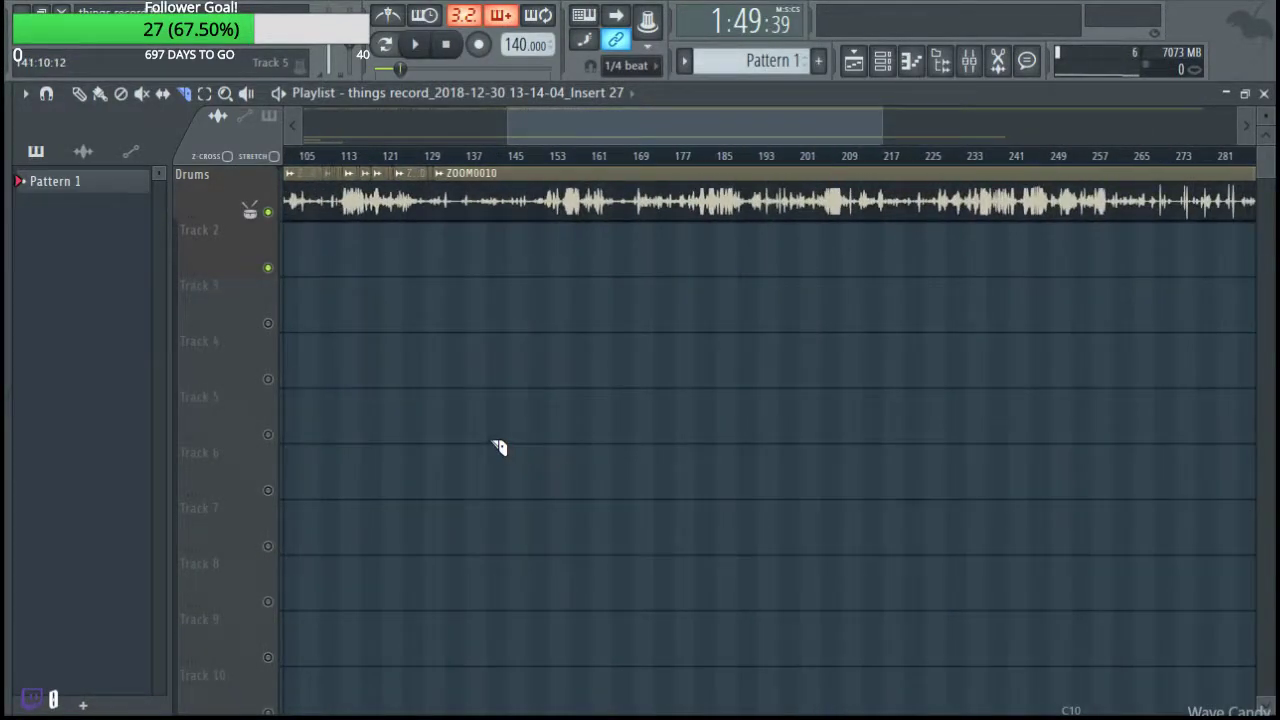
Play the recording from around bar 130 and slice the ZOOM0010 clip at about bar 133.5 and just before bar 134.
scroll(440, 410, "up", 7)
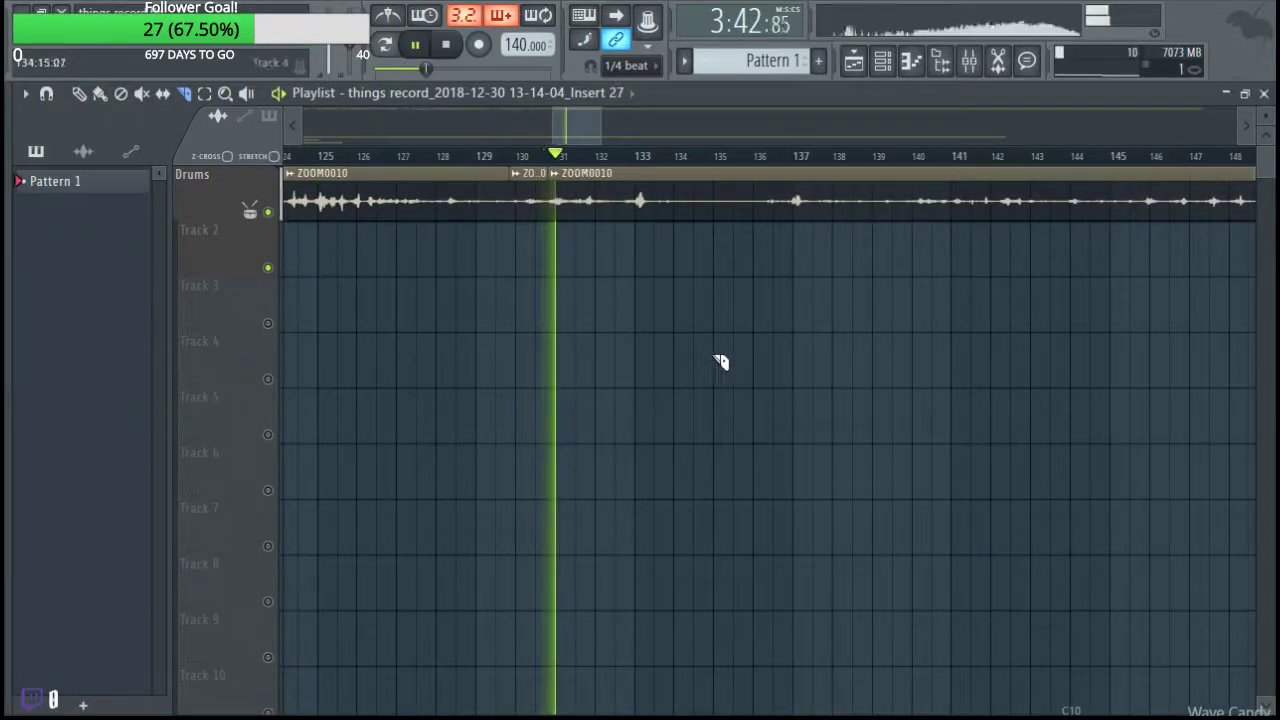
scroll(716, 350, "up", 4)
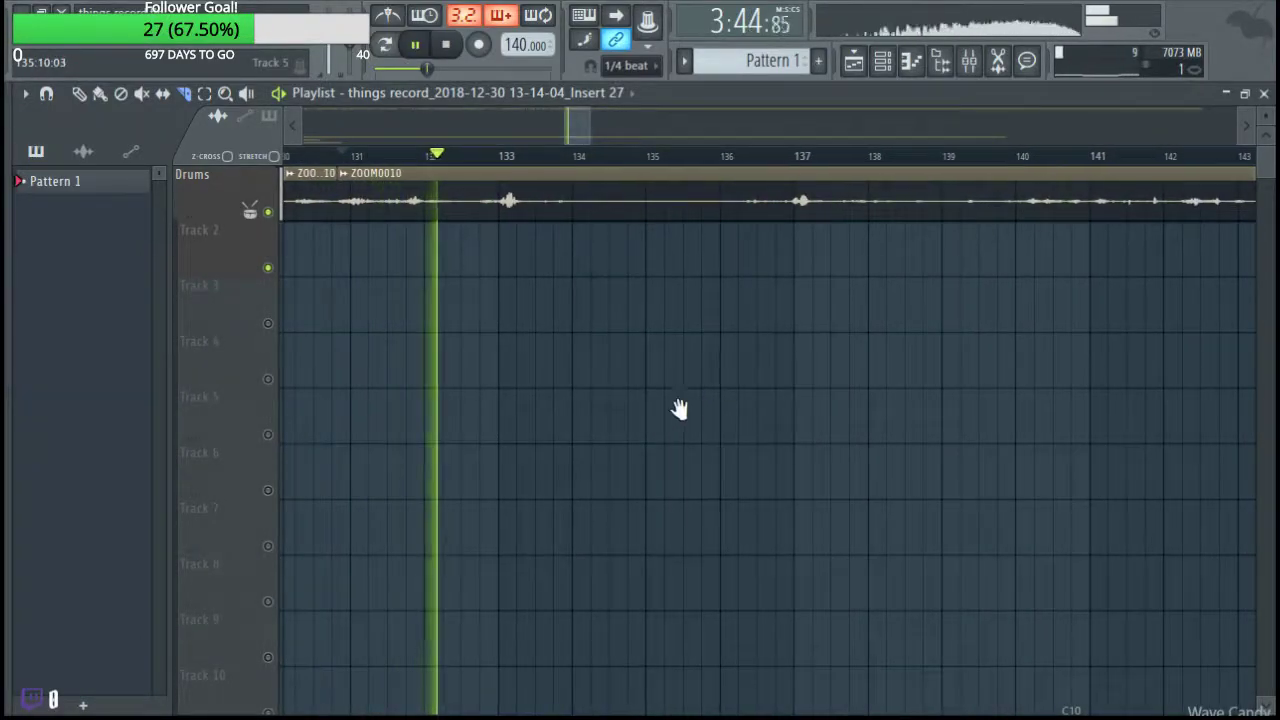
scroll(506, 363, "up", 4)
key("space")
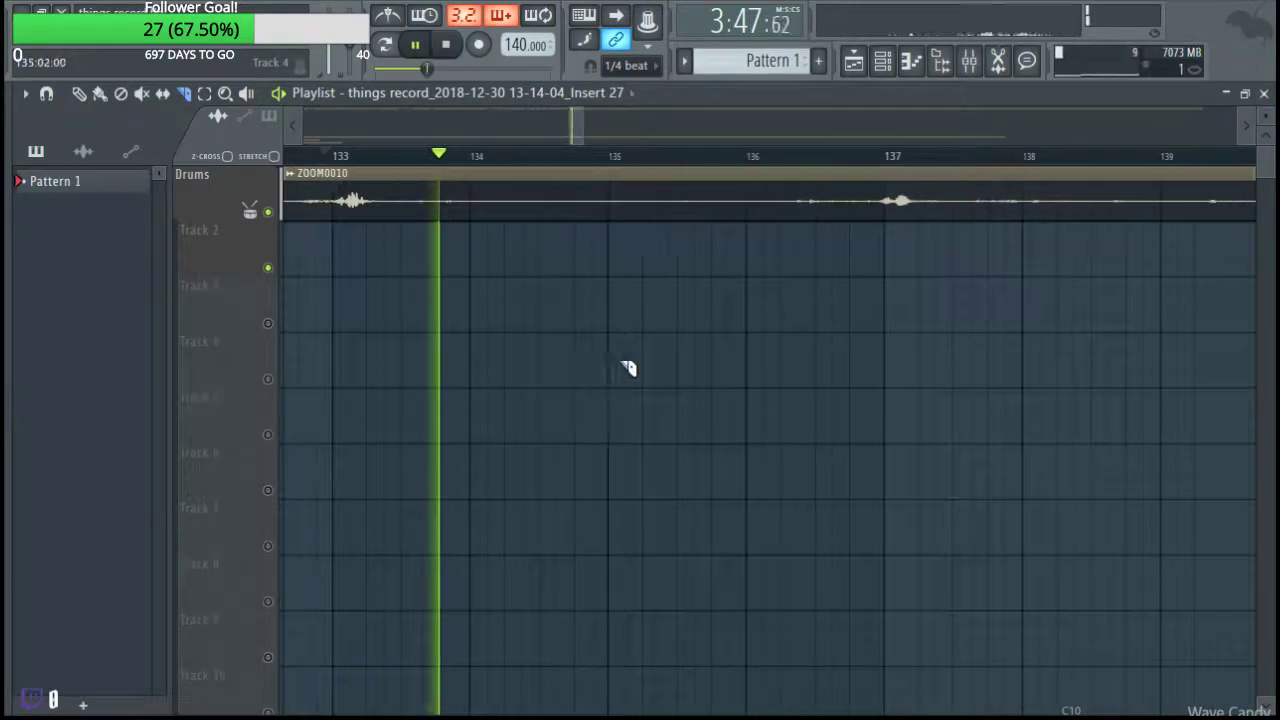
key("space")
key("space")
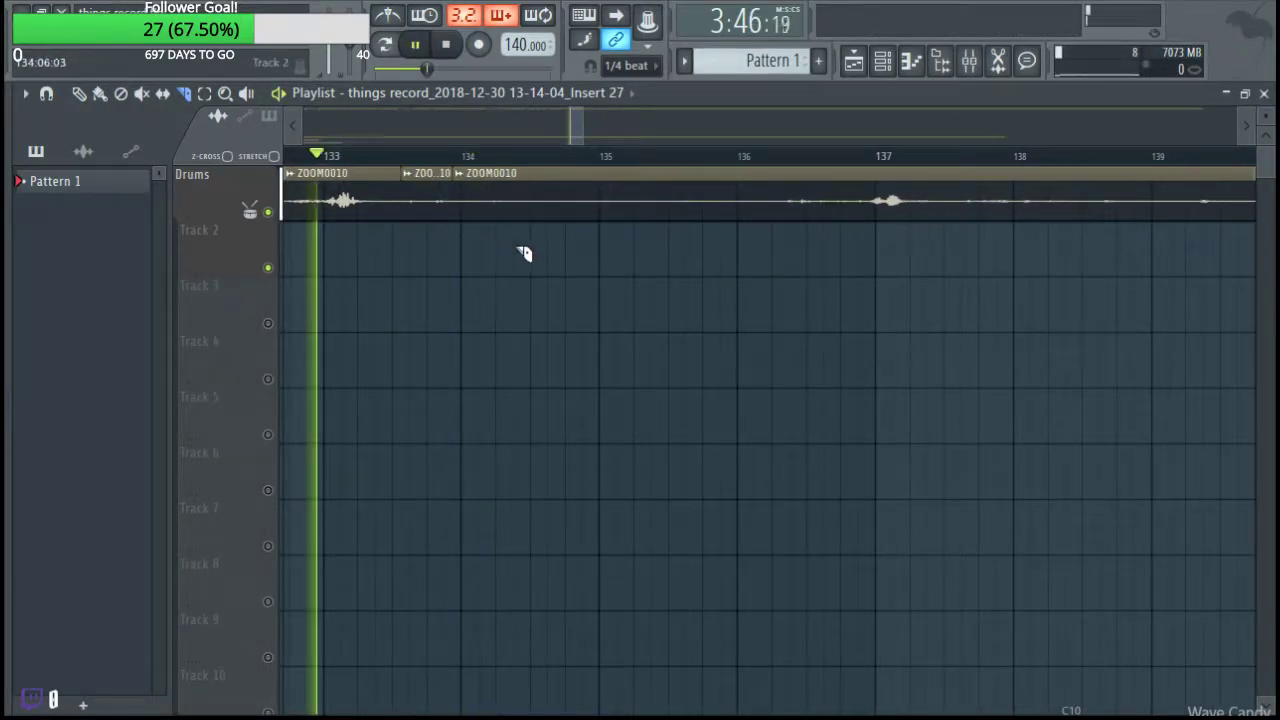
Slice the ZOOM0010 clip at about bars 136.3 and 136.6 while listening to the recording.
left_click_drag(650, 320, 704, 300)
scroll(674, 271, "up", 3)
left_click_drag(622, 230, 690, 223)
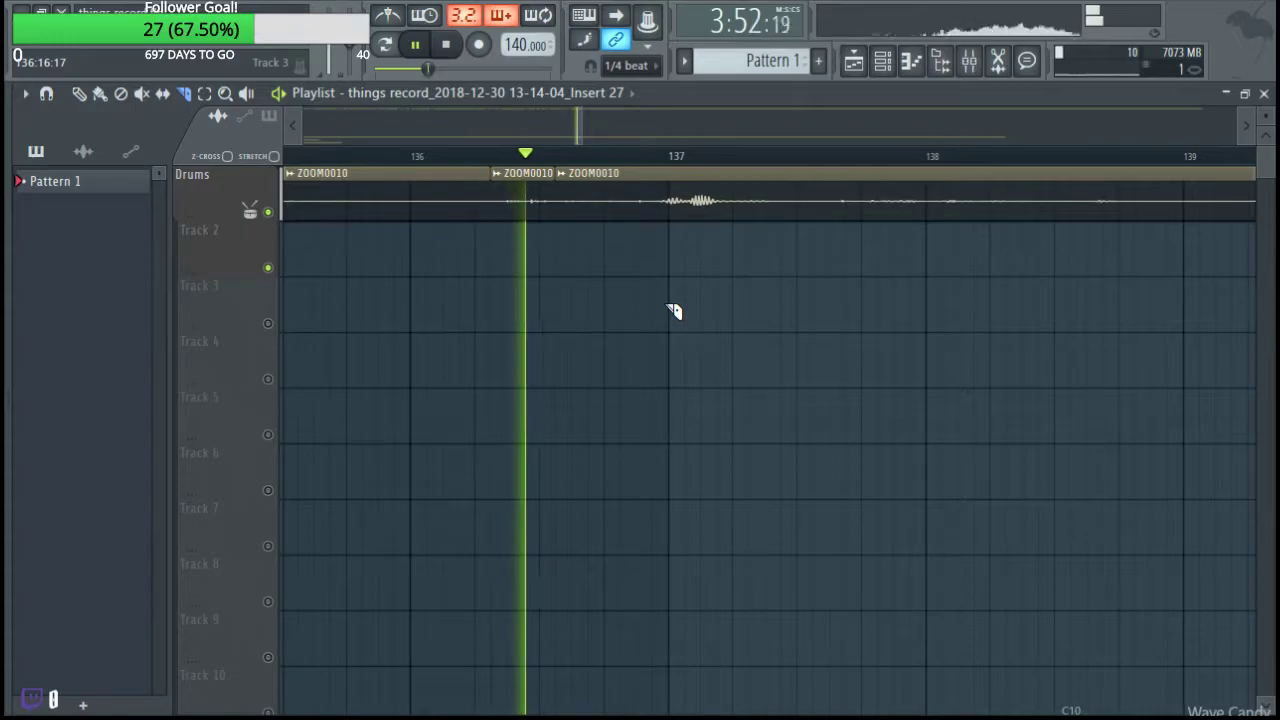
key("space")
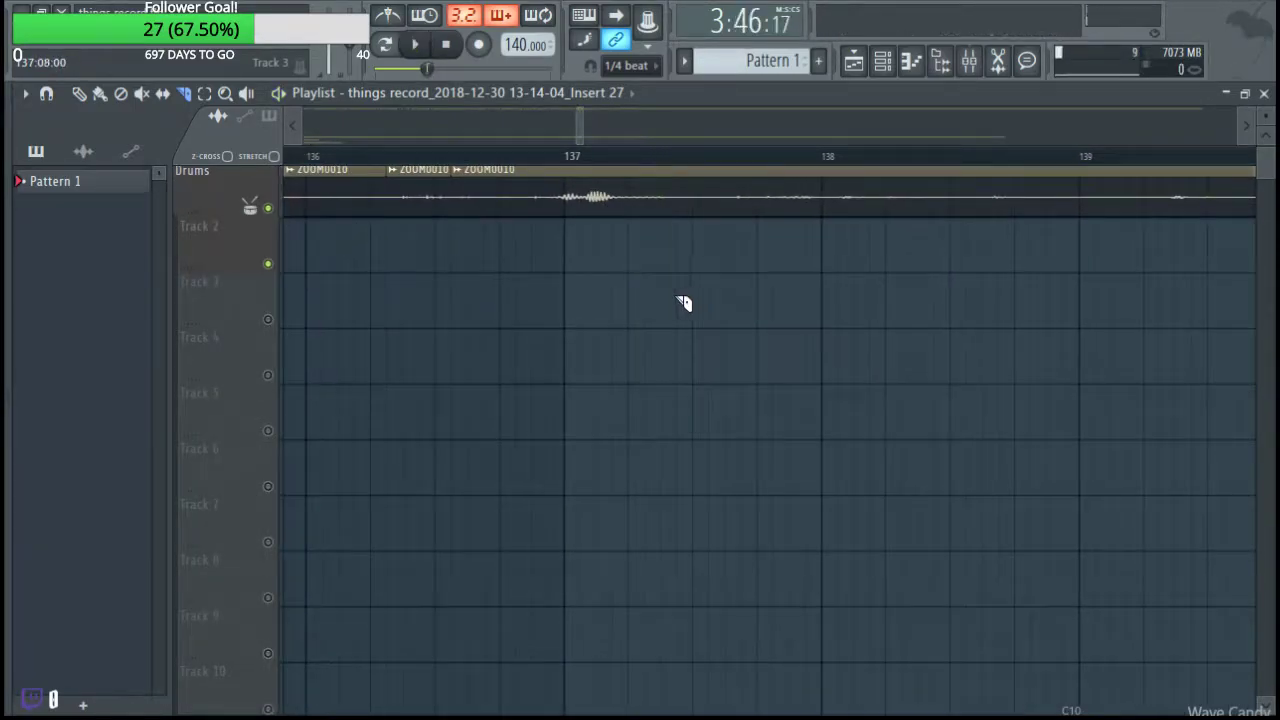
Replace the cut at about bar 136.6 with one at about bar 137.3, and add another at about bar 138.2.
left_click(357, 163)
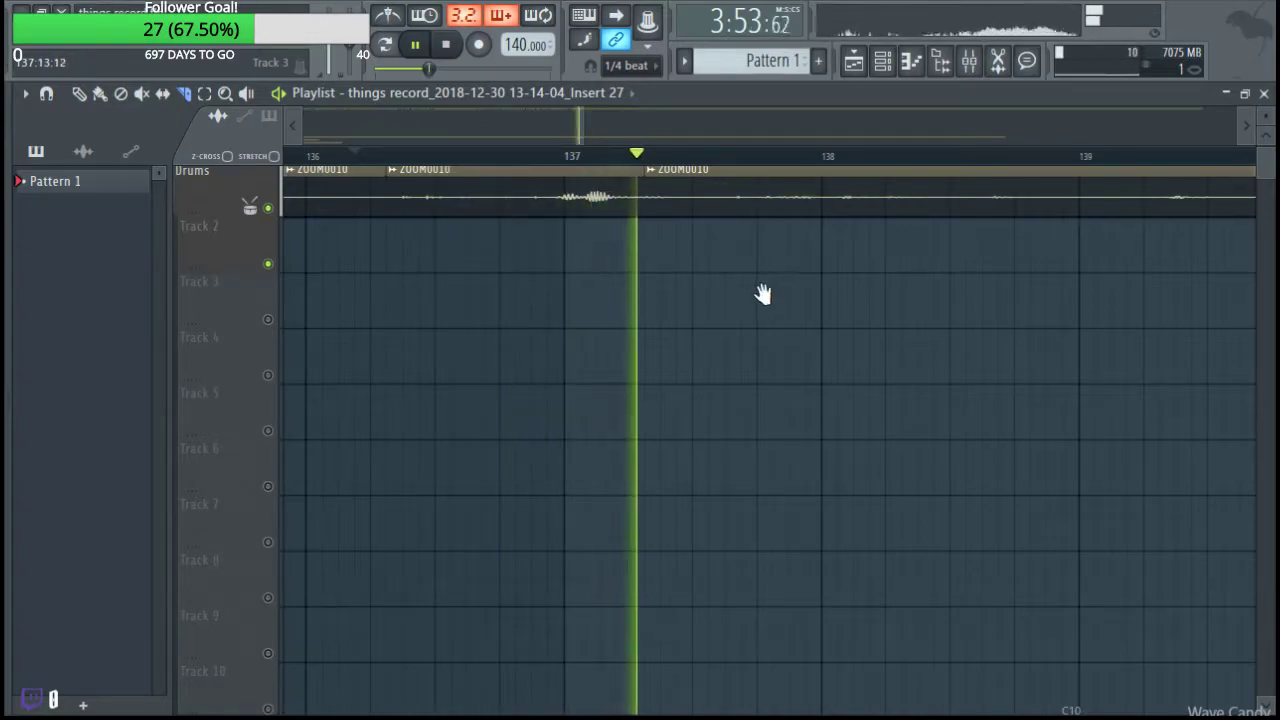
left_click_drag(764, 289, 534, 298)
key("space")
left_click(664, 216, "ctrl")
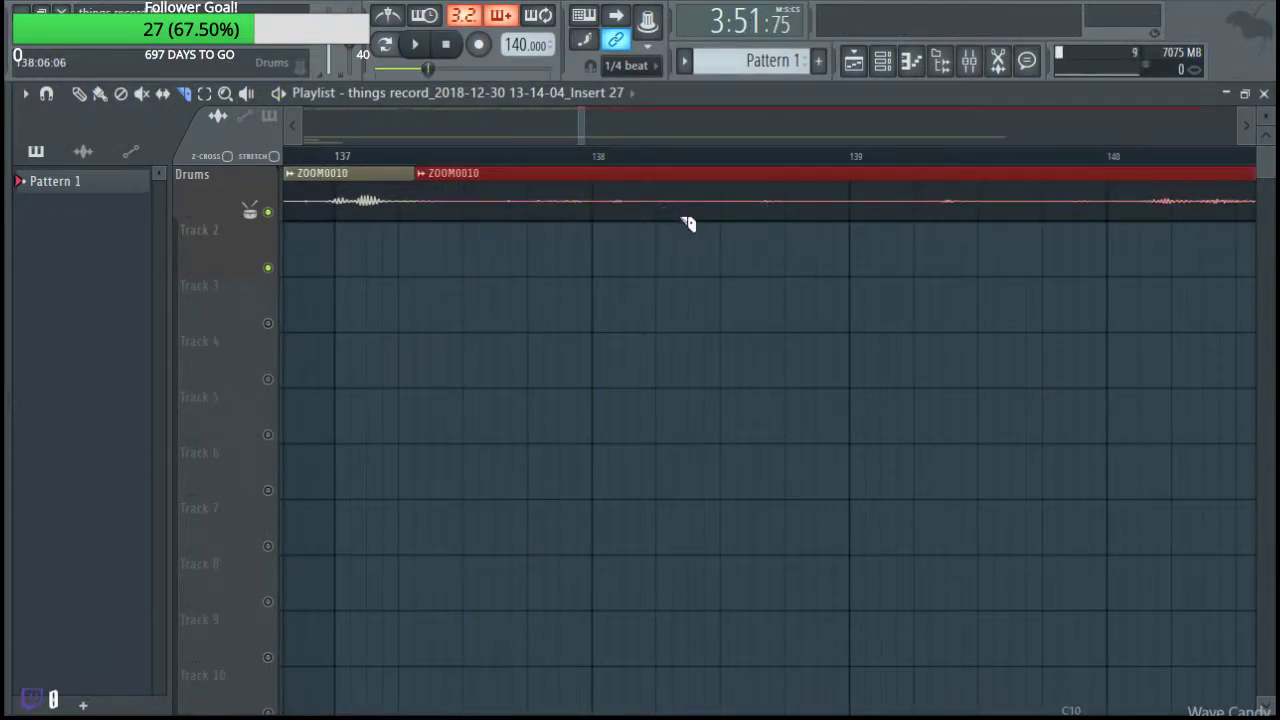
left_click(650, 206)
Play the recording on from about bar 139 and slice the ZOOM0010 clip at about bars 141.3 and 141.6.
scroll(694, 311, "down", 3)
left_click_drag(694, 311, 518, 208)
key("space")
scroll(728, 322, "up", 1)
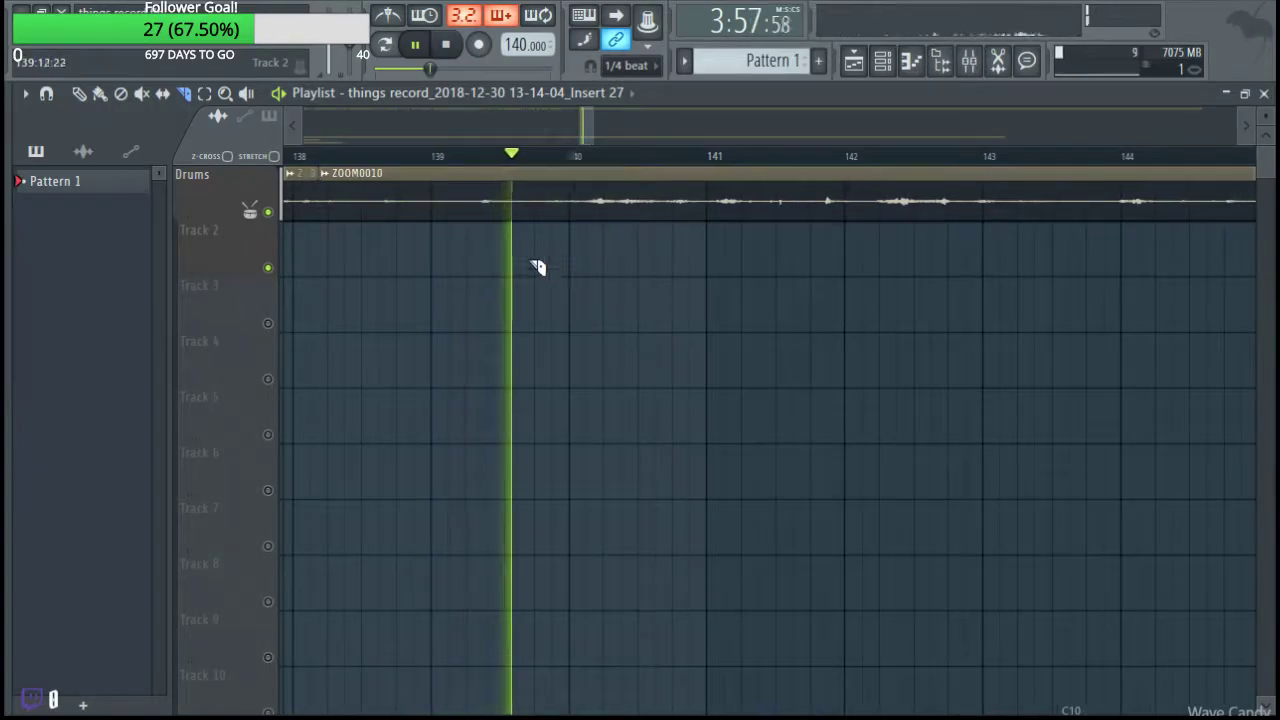
left_click(577, 165)
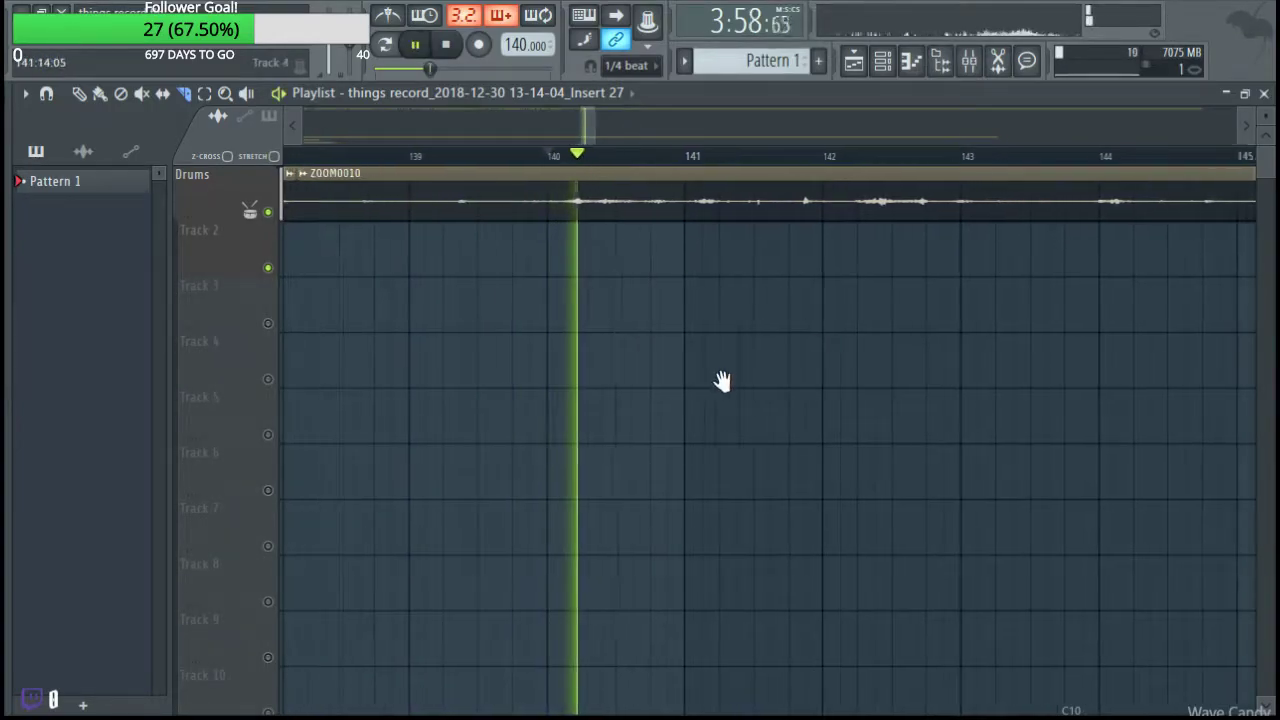
scroll(486, 294, "up", 3)
key("space")
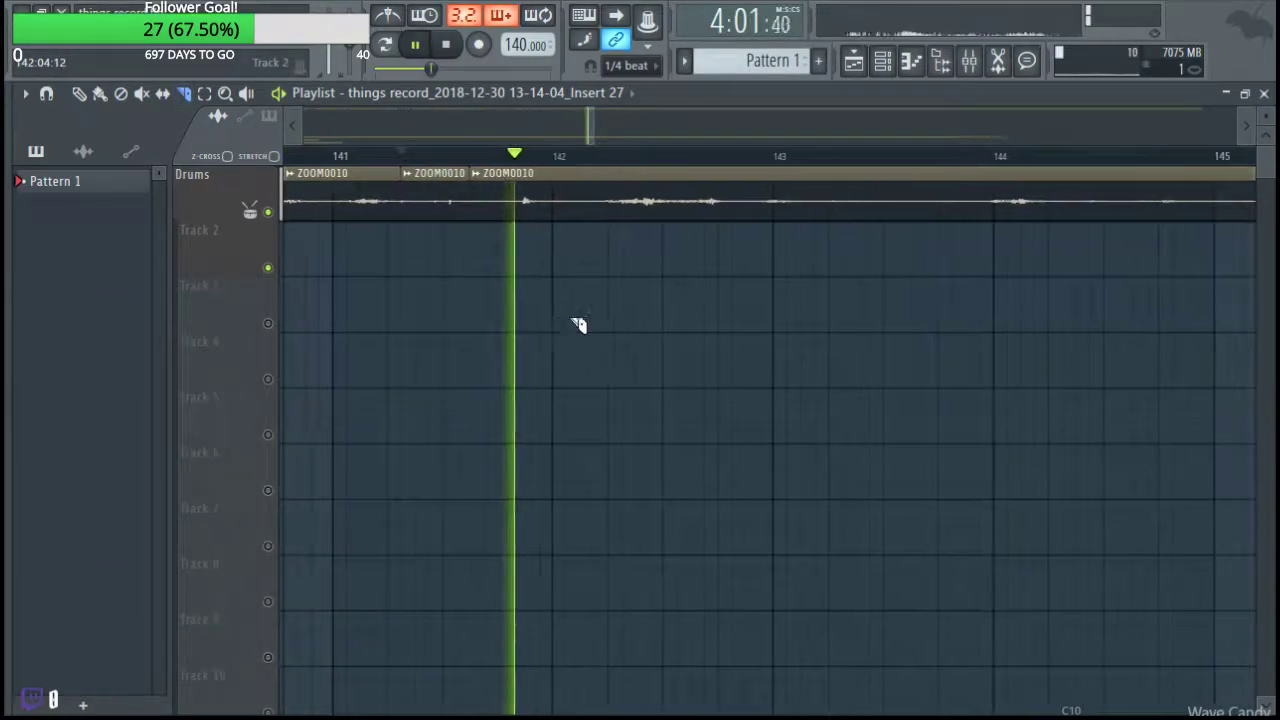
key("space")
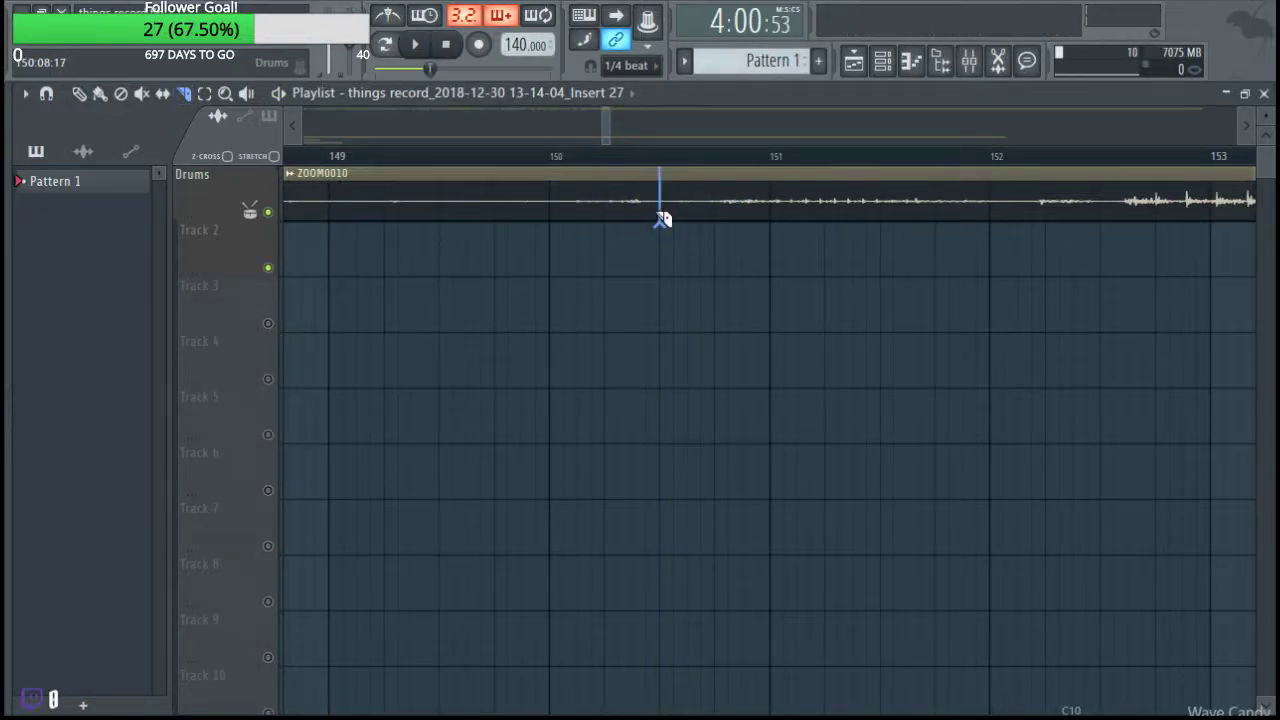
Play the recording from about bar 150 and slice the ZOOM0010 clip at about bars 150, 150.4 and 151.75.
left_click(569, 160)
key("space")
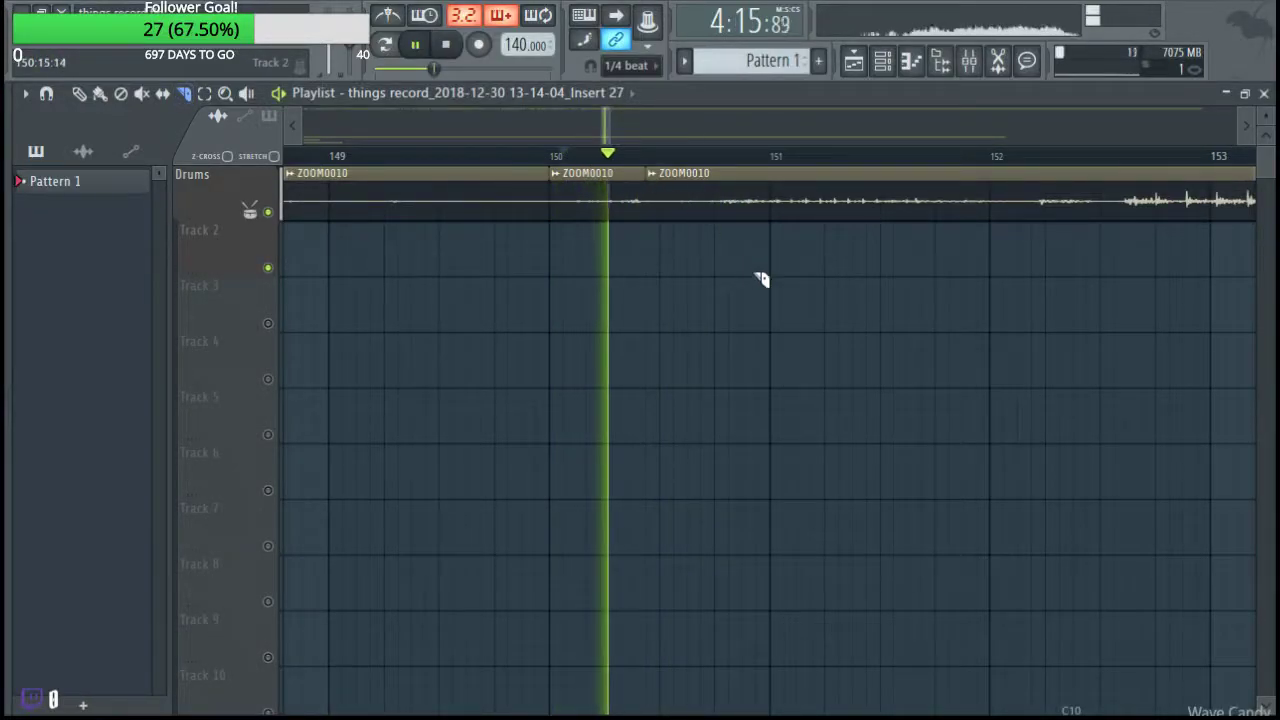
left_click_drag(755, 272, 591, 357)
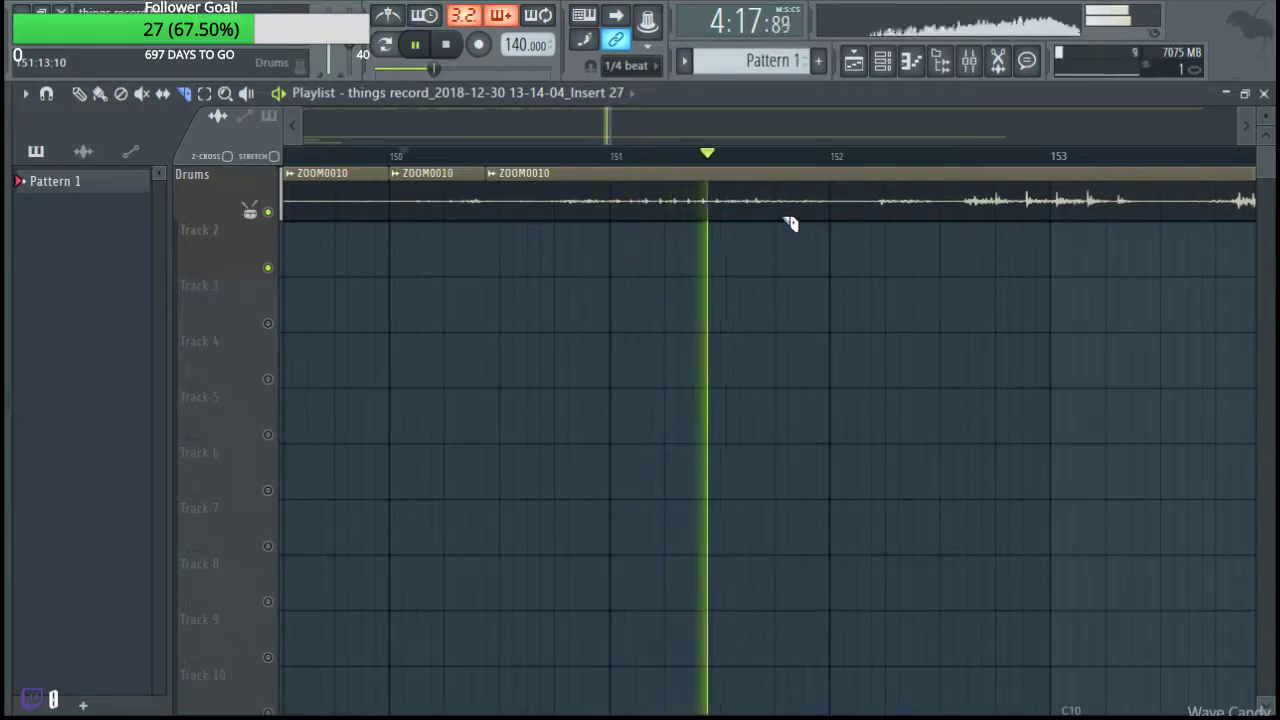
left_click_drag(808, 223, 561, 384)
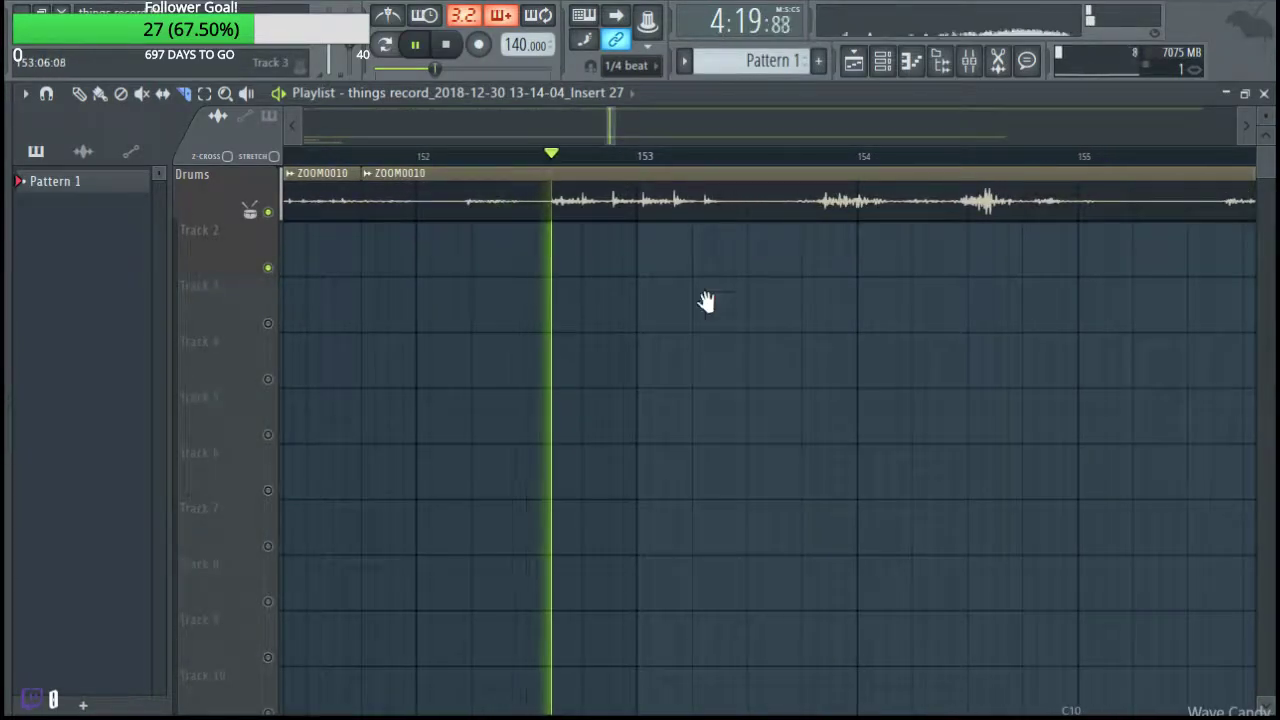
Slice the ZOOM0010 clip around its separate hits at about bars 152.6, 152.75, 152.9, 153, 153.1, 153.25 and 153.4.
scroll(486, 262, "up", 3, "ctrl")
key("space")
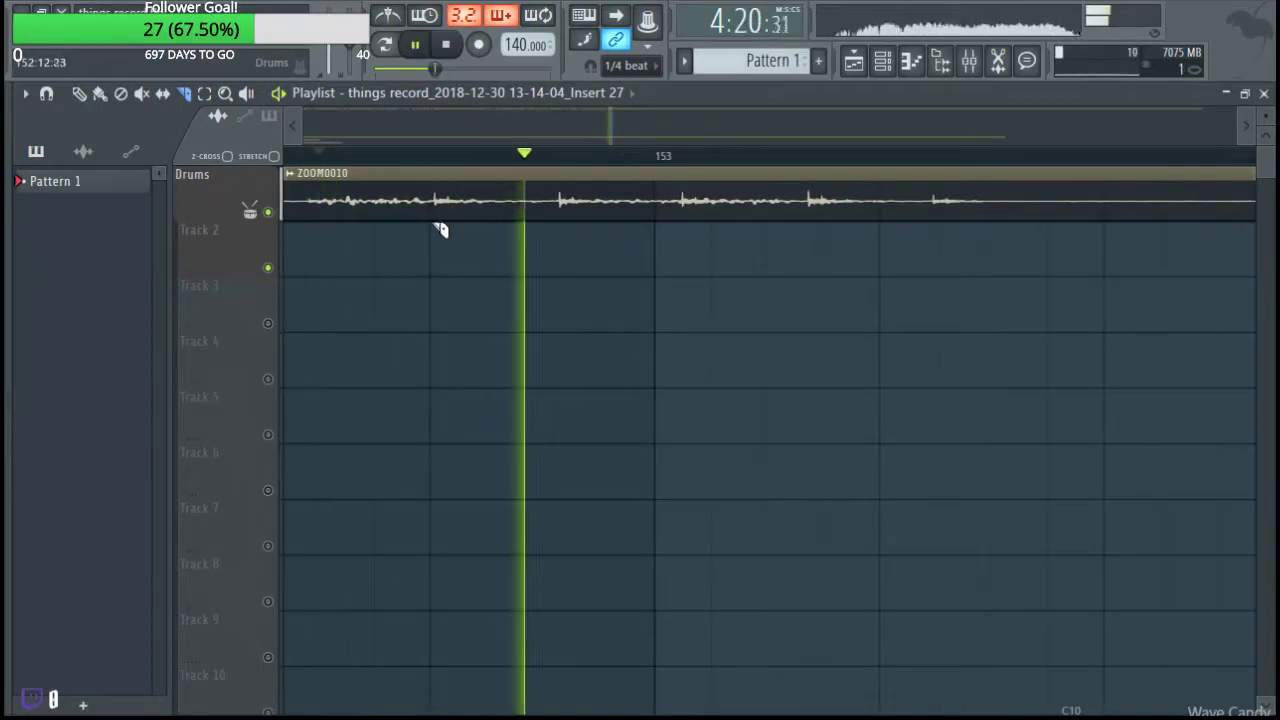
key("space")
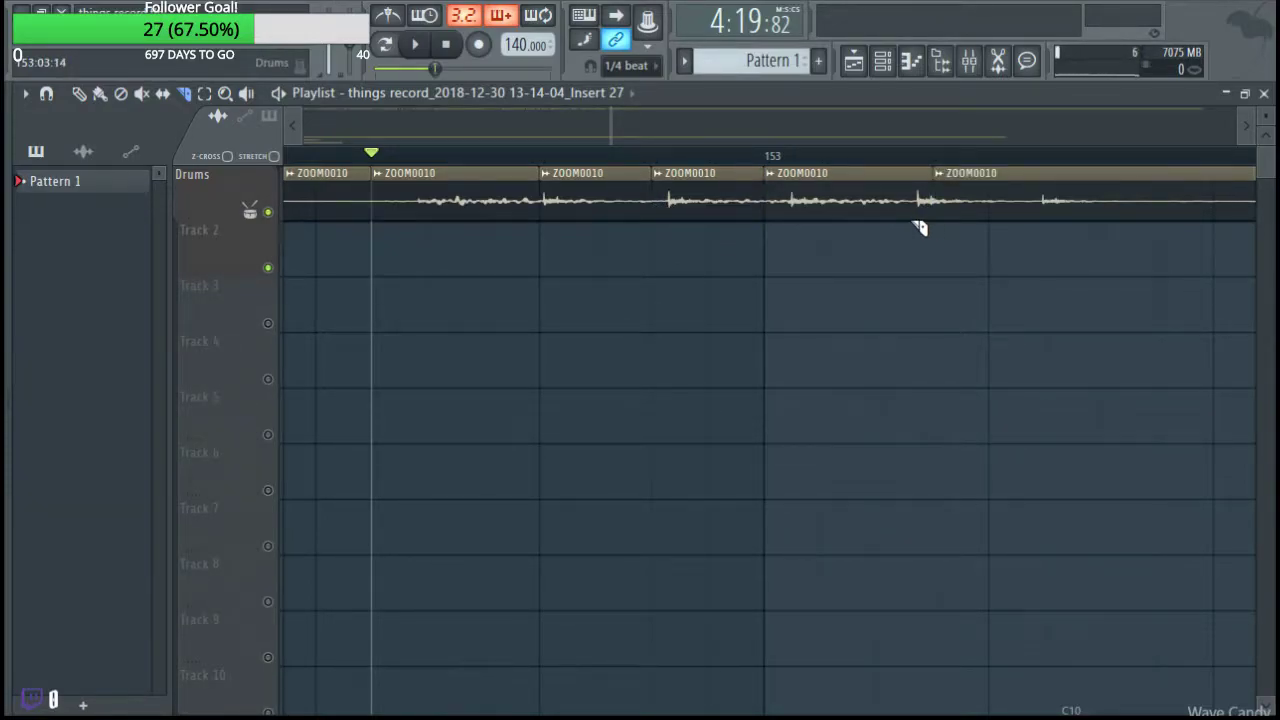
scroll(763, 296, "right", 2)
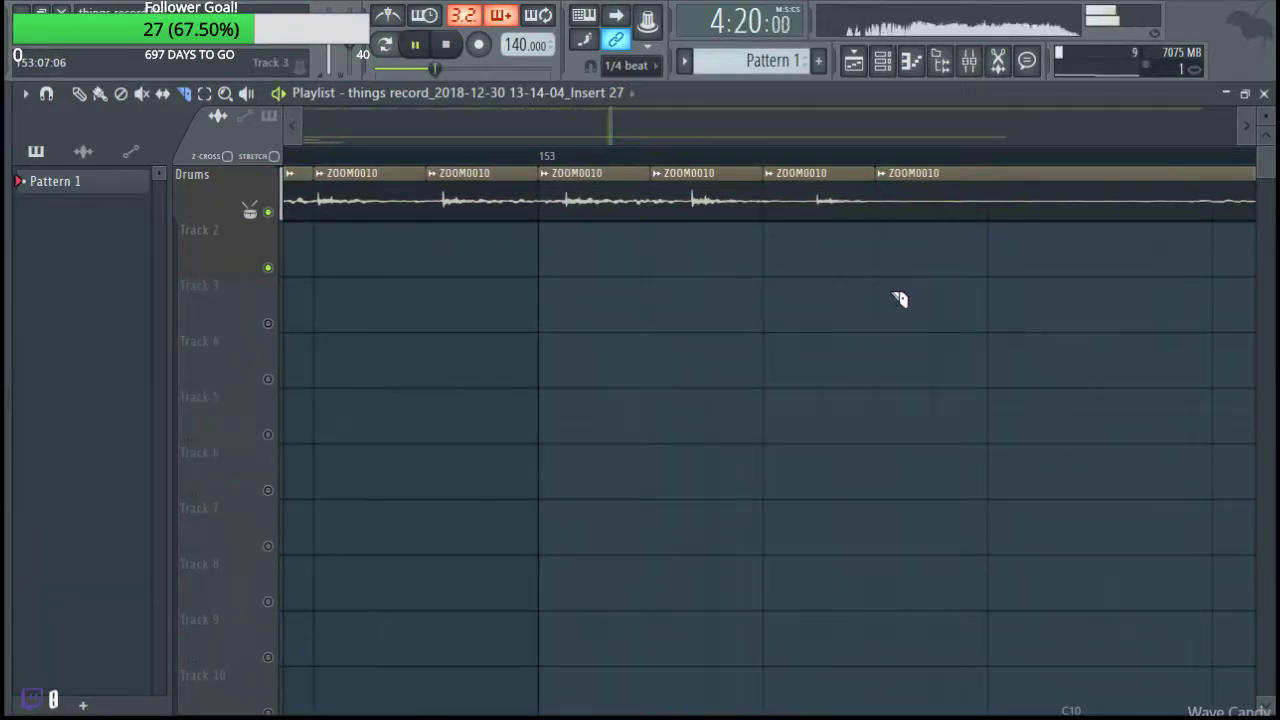
Listen to the recording from about bar 153.4 to past bar 156 for further usable sounds.
scroll(897, 312, "down", 2)
left_click_drag(950, 347, 638, 400)
left_click_drag(872, 383, 586, 391)
scroll(752, 368, "down", 2)
left_click_drag(811, 392, 520, 408)
left_click_drag(795, 370, 728, 366)
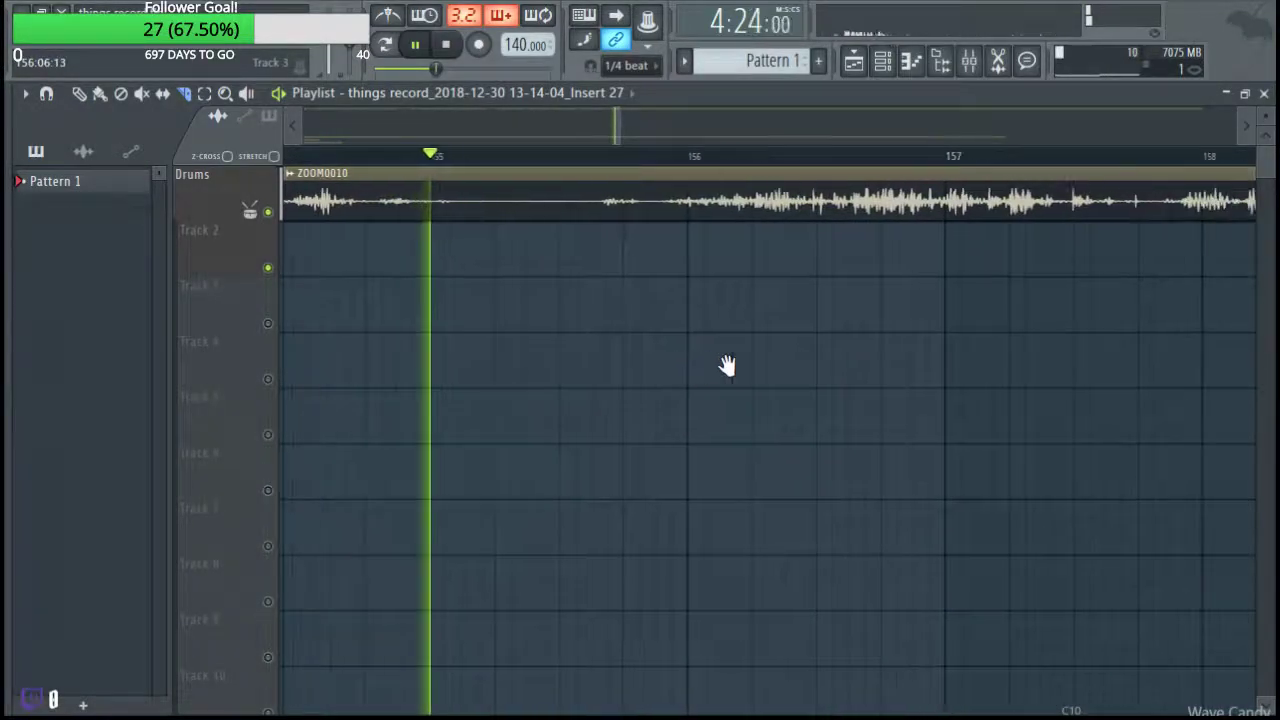
scroll(734, 366, "down", 3)
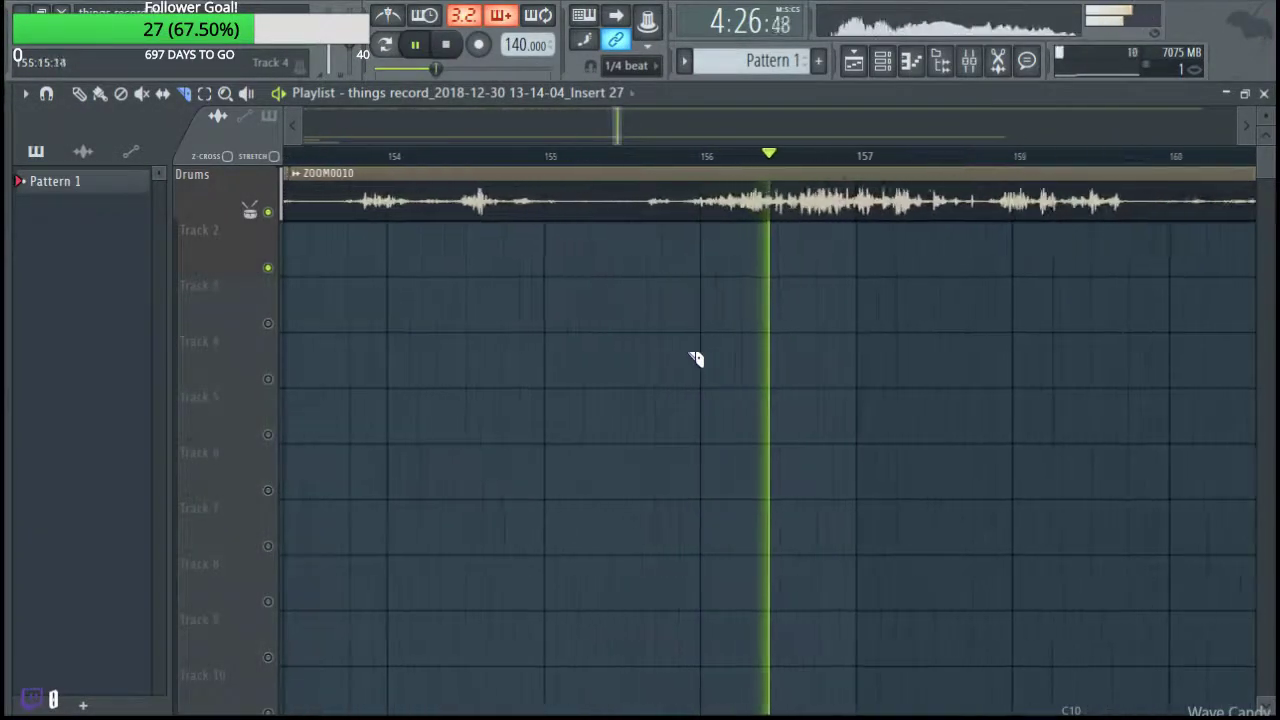
key("space")
Slice the ZOOM0010 clip into short pieces between about bars 155.75 and 156.25 while listening to the passage.
scroll(729, 323, "up", 5)
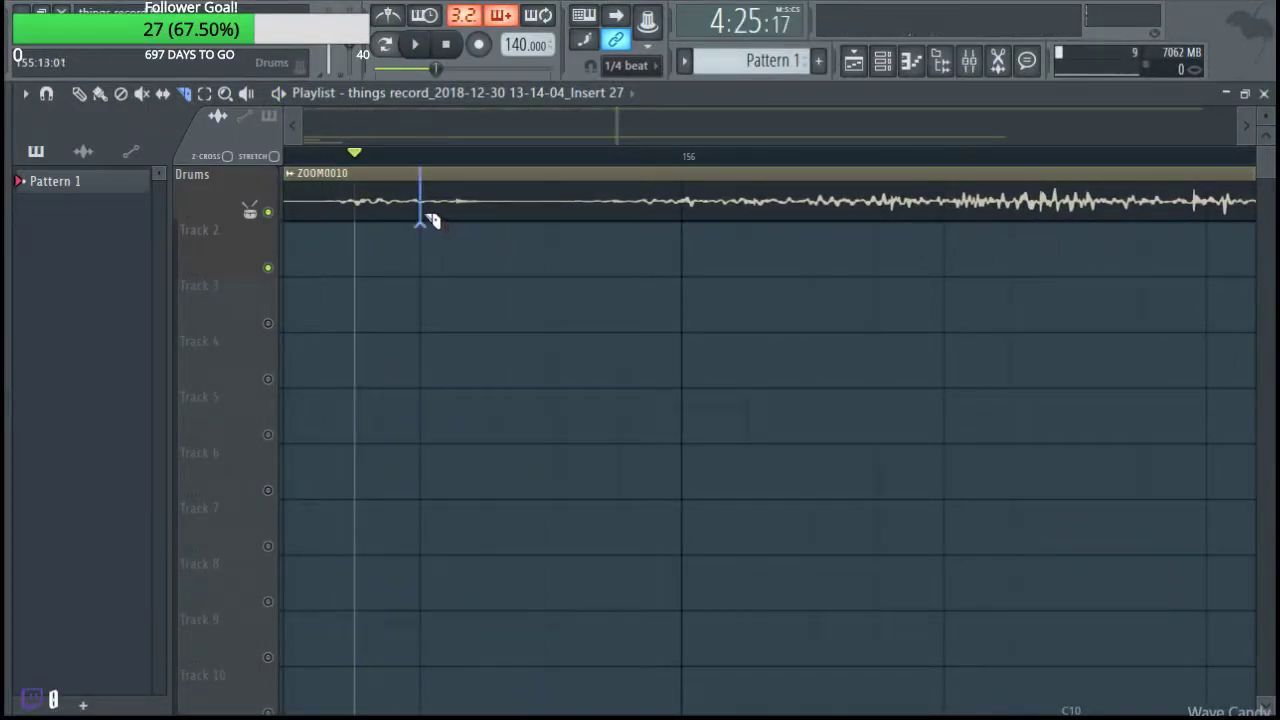
key("space")
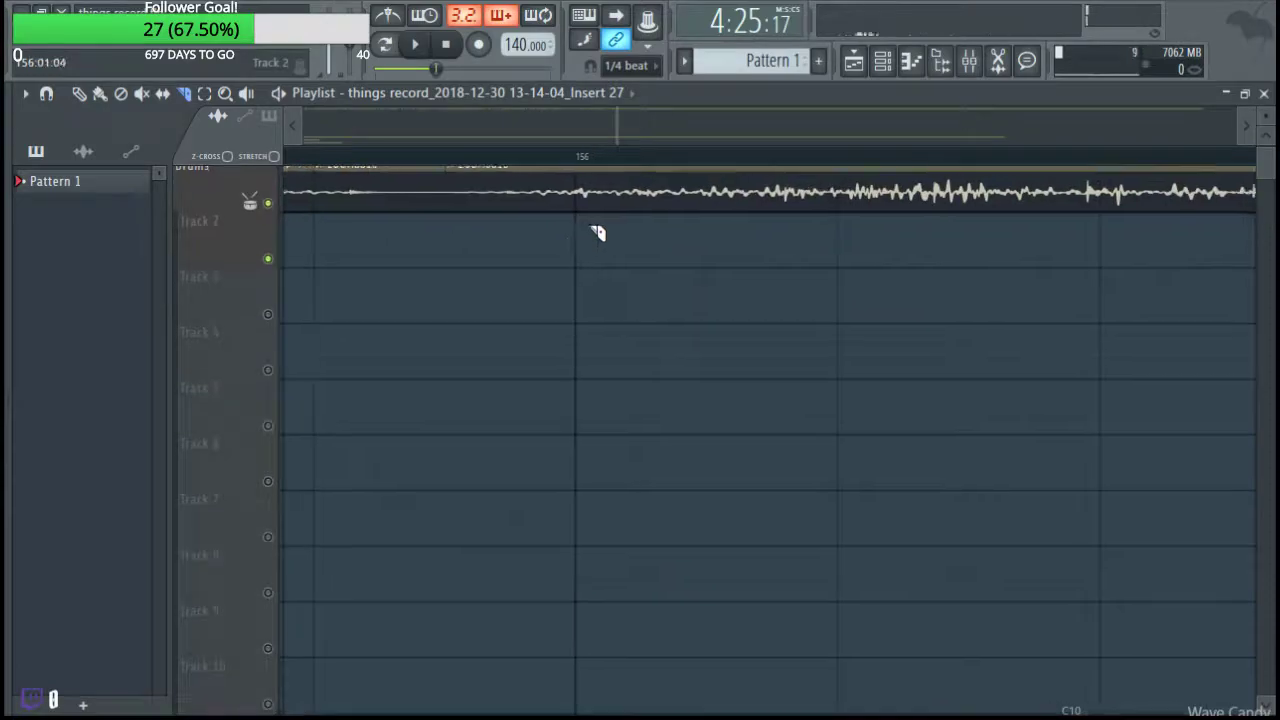
key("space")
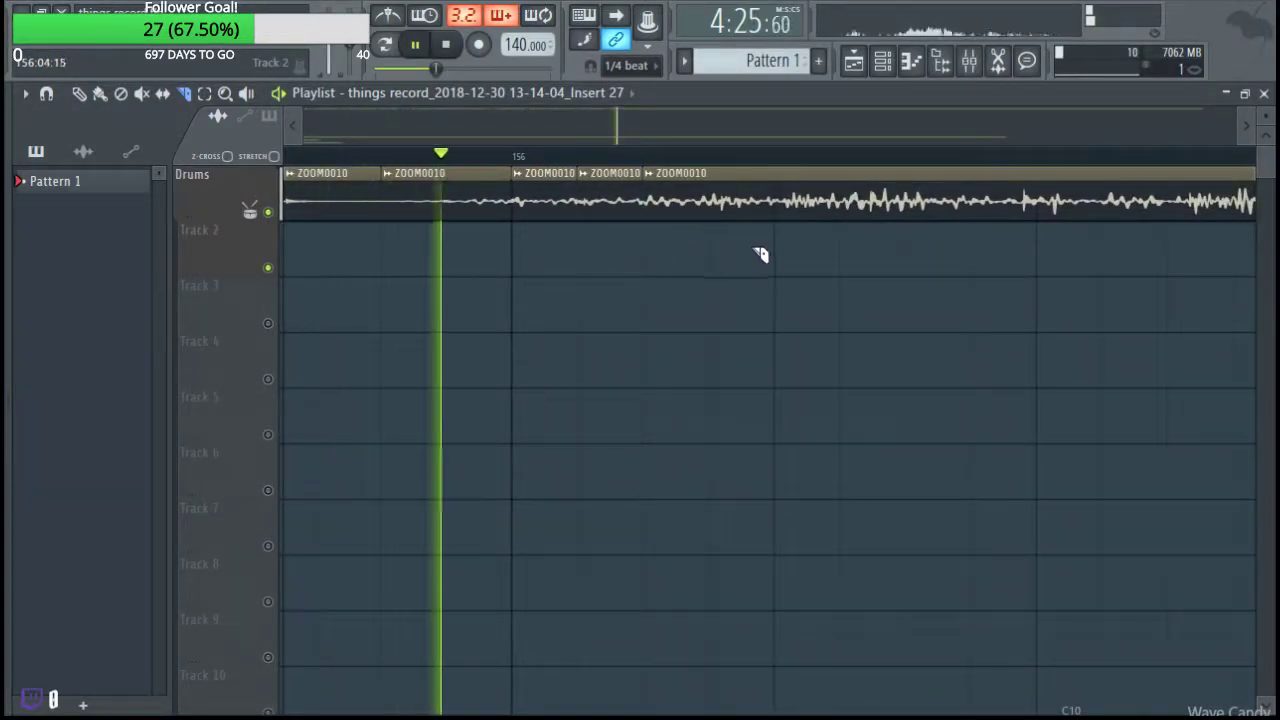
key("space")
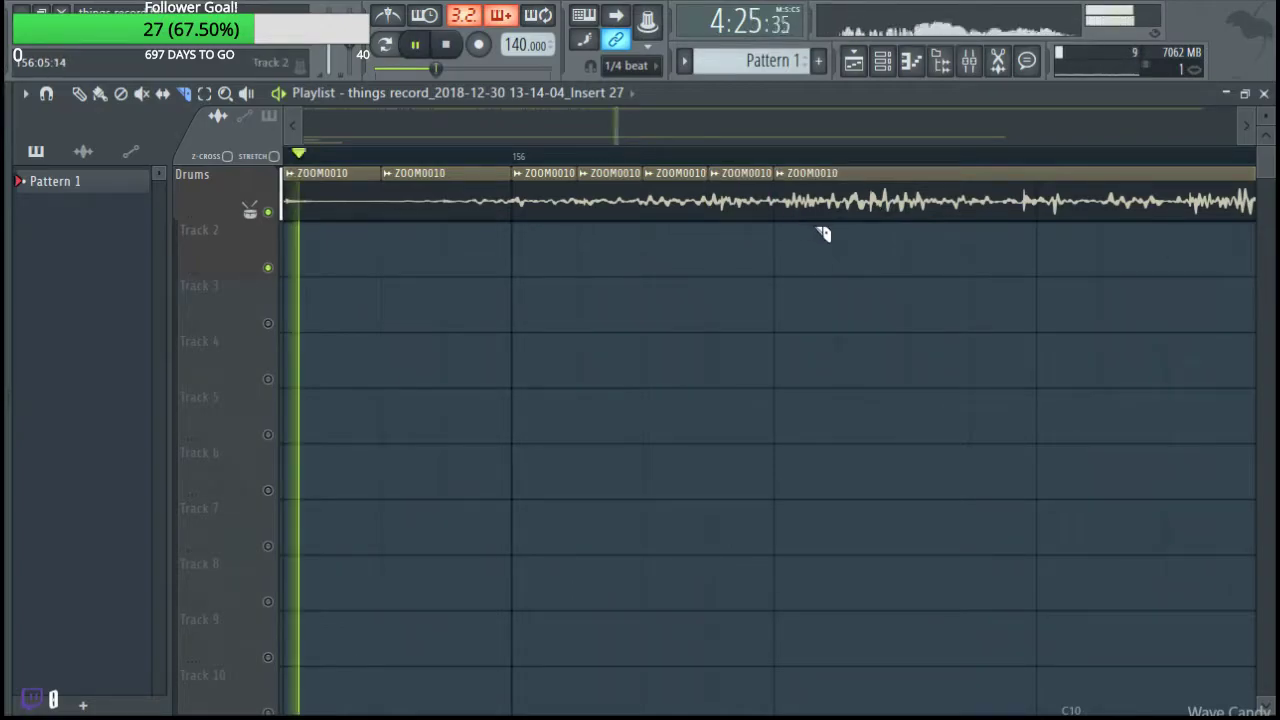
key("space")
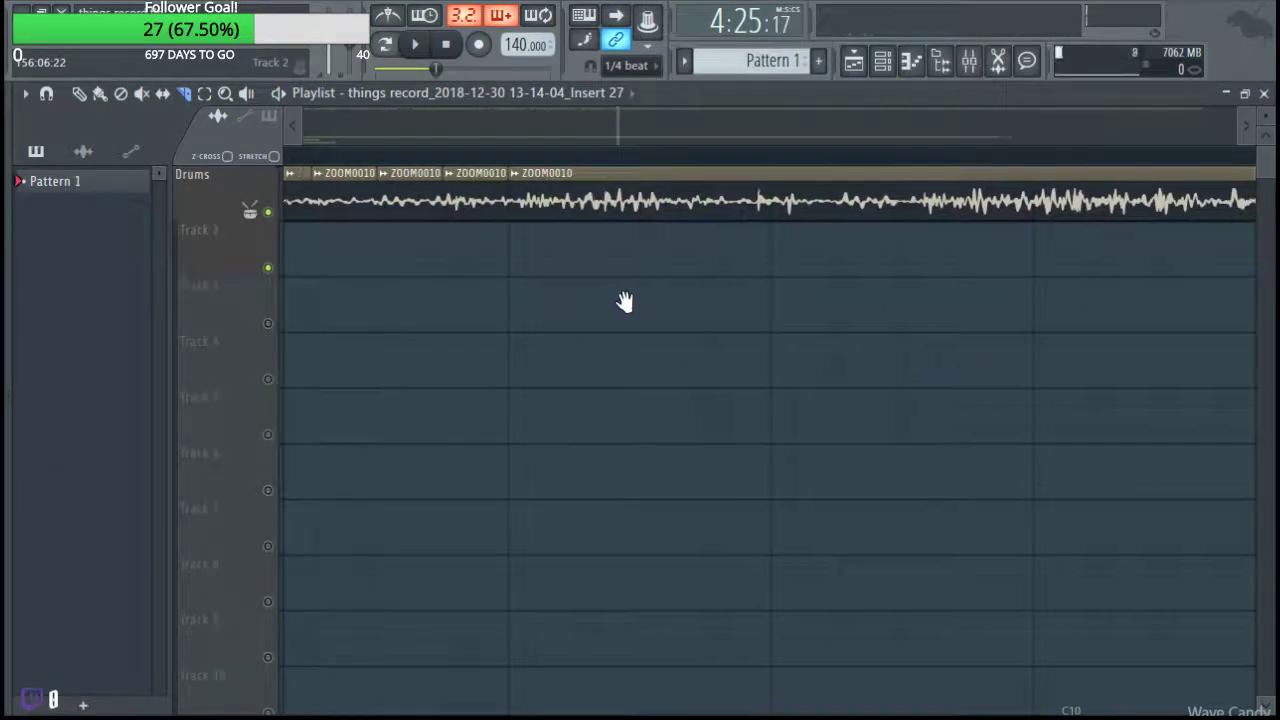
Slice the ZOOM0010 clip at about bars 156.3, 156.5 and 156.6 while listening to the passage.
left_click(572, 203)
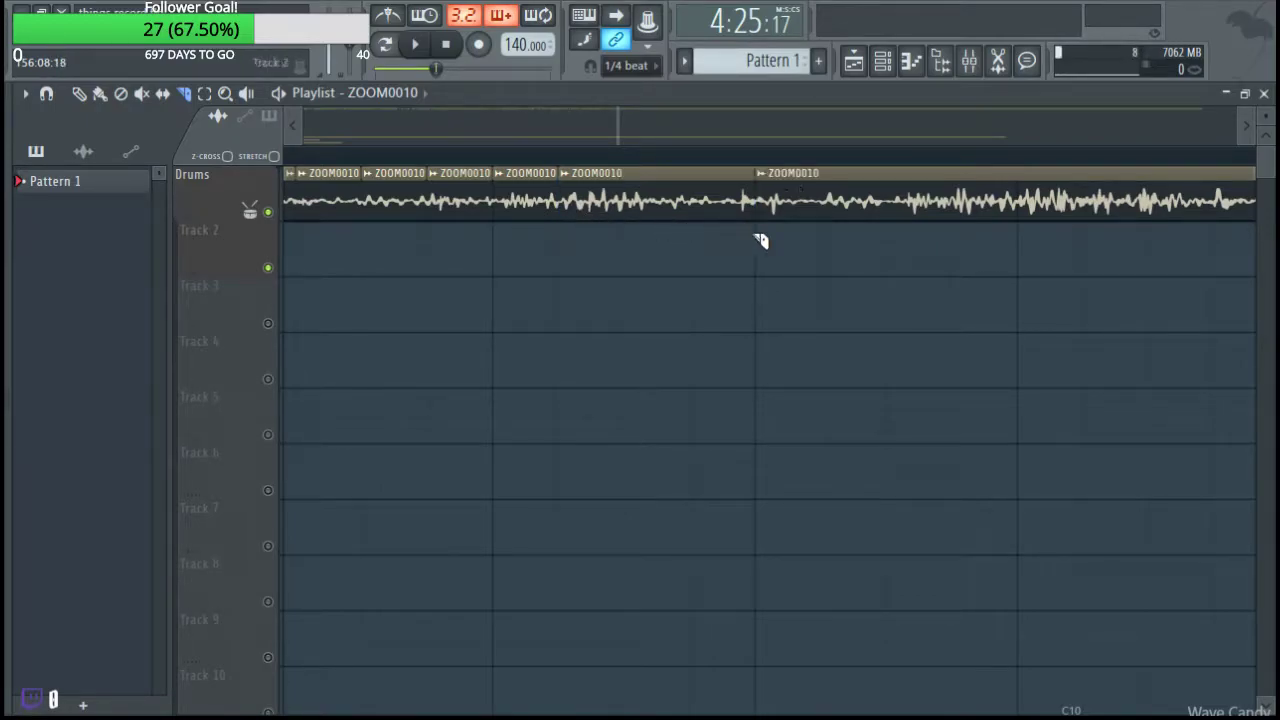
left_click_drag(860, 260, 640, 291)
key("space")
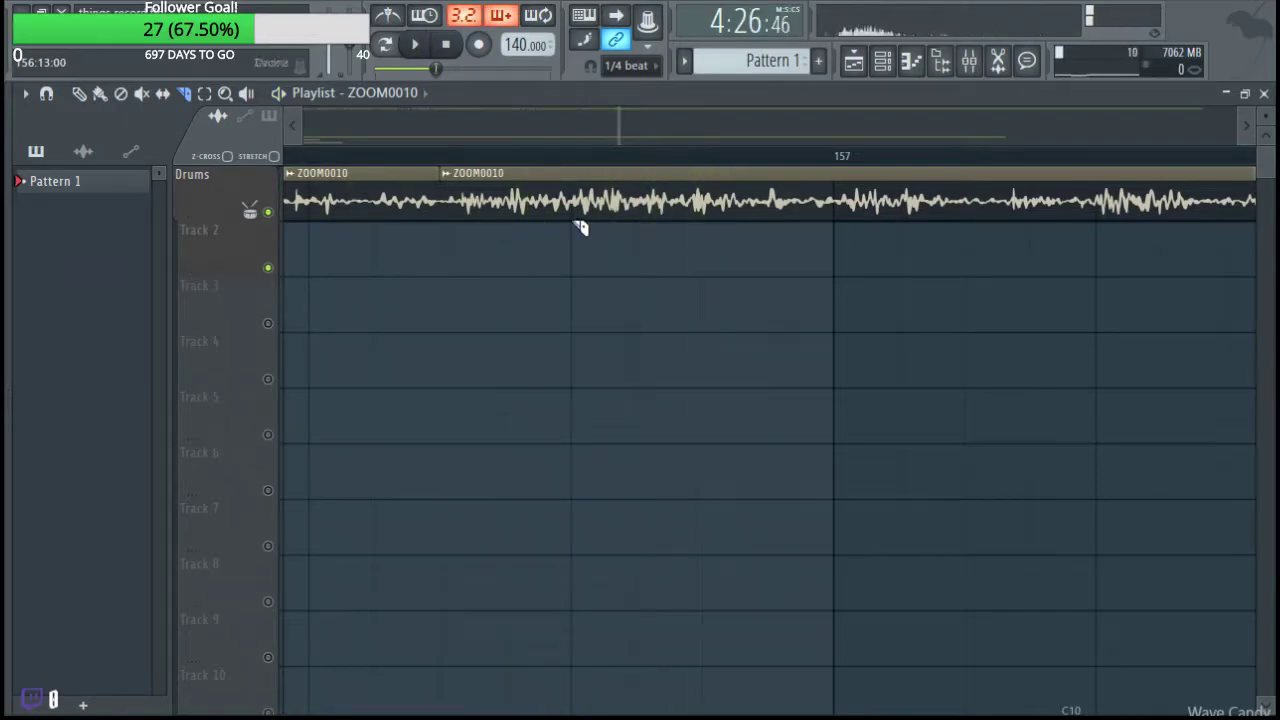
Play short passages from about bar 156.75 onward and slice the ZOOM0010 clip up to a cut at about bar 157.4.
left_click_drag(748, 269, 497, 303)
key("space")
left_click_drag(917, 247, 611, 182)
key("space")
left_click_drag(515, 212, 515, 226)
key("space")
left_click_drag(906, 266, 711, 287)
key("space")
key("space")
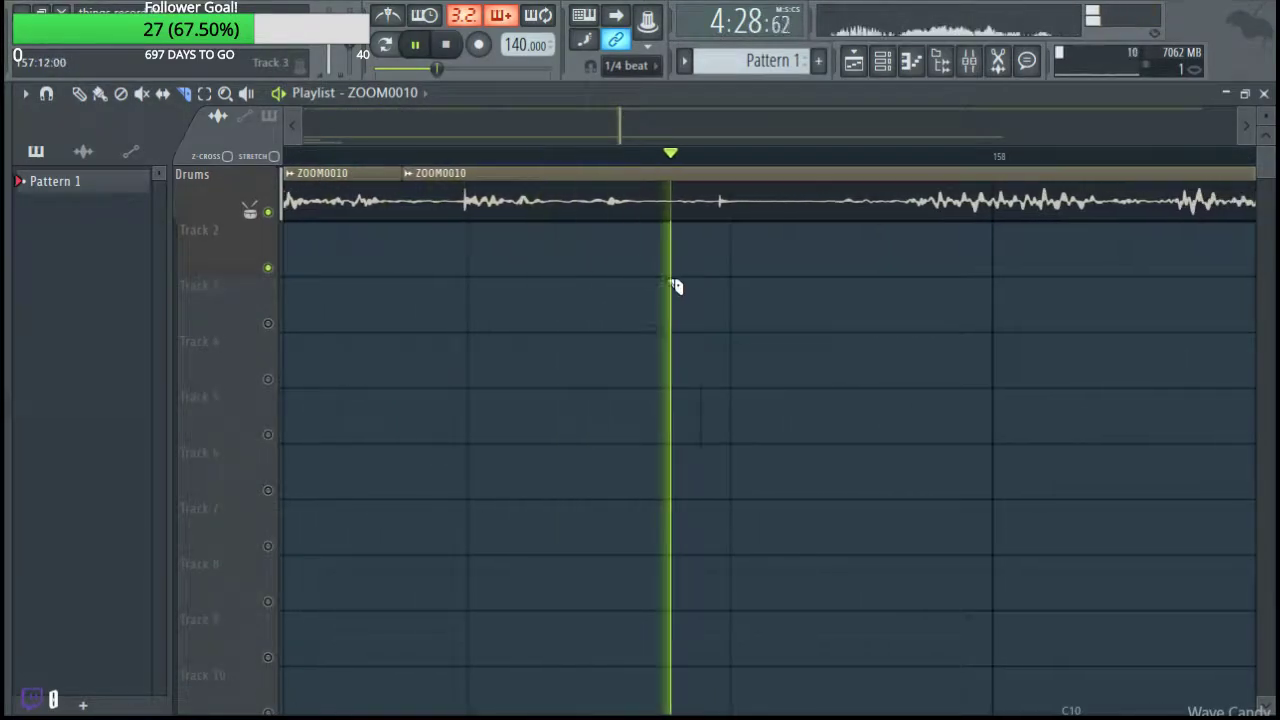
Listen to the recording from about bar 157.5 to bar 165 for further usable sounds.
left_click_drag(834, 320, 597, 342)
scroll(797, 315, "down", 2)
scroll(797, 315, "down", 2)
left_click_drag(797, 315, 218, 410)
scroll(812, 281, "down", 3)
left_click_drag(775, 298, 589, 350)
scroll(858, 319, "up", 2)
left_click_drag(766, 303, 658, 342)
left_click_drag(850, 288, 662, 340)
scroll(734, 343, "down", 3)
left_click_drag(777, 343, 702, 359)
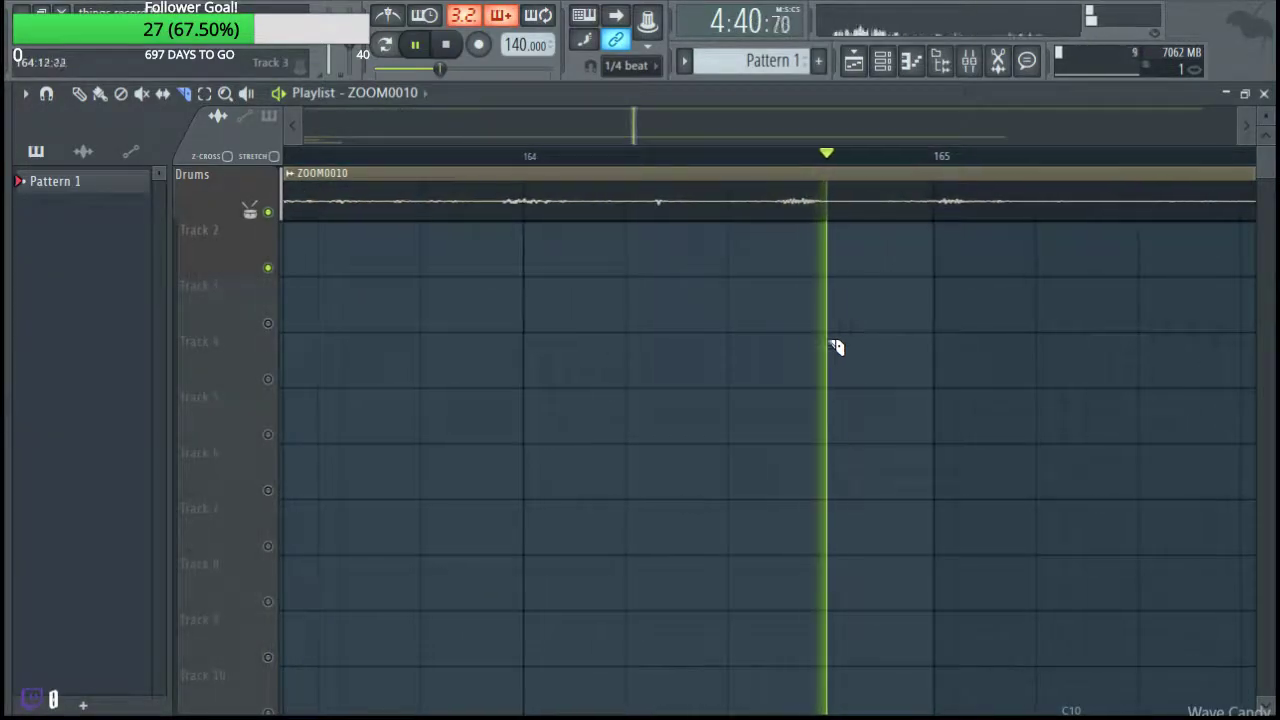
Survey the lower playlist tracks and the later bars of the ZOOM0010 recording while it keeps playing.
scroll(826, 370, "down", 3)
left_click_drag(871, 331, 608, 412)
scroll(858, 374, "down", 6)
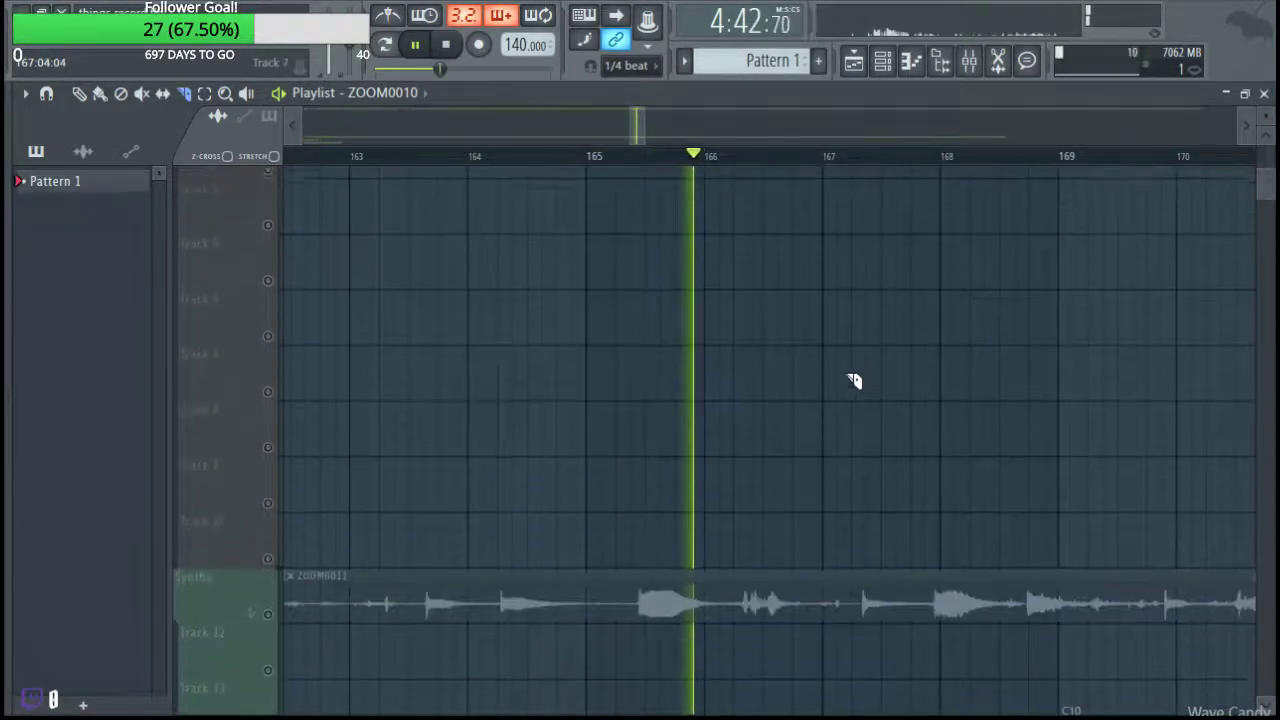
scroll(847, 391, "up", 1)
scroll(712, 394, "down", 5)
scroll(490, 370, "up", 5)
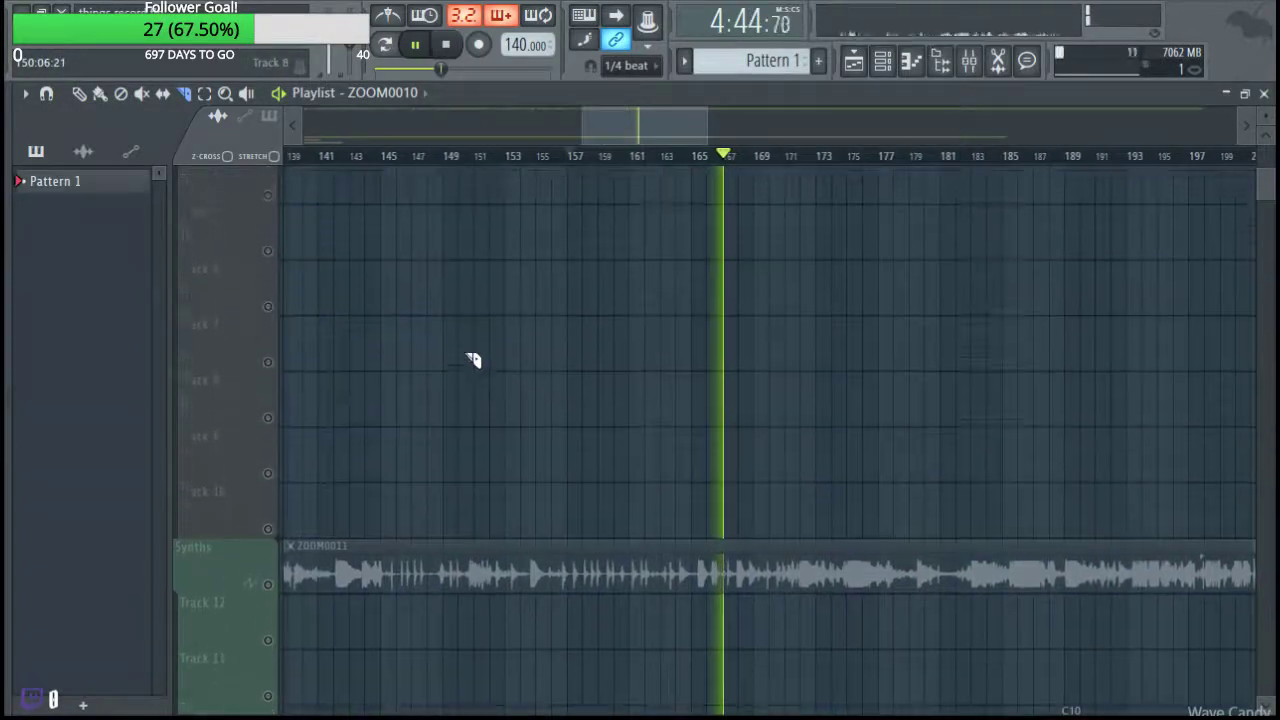
scroll(468, 374, "down", 5)
scroll(586, 371, "down", 8)
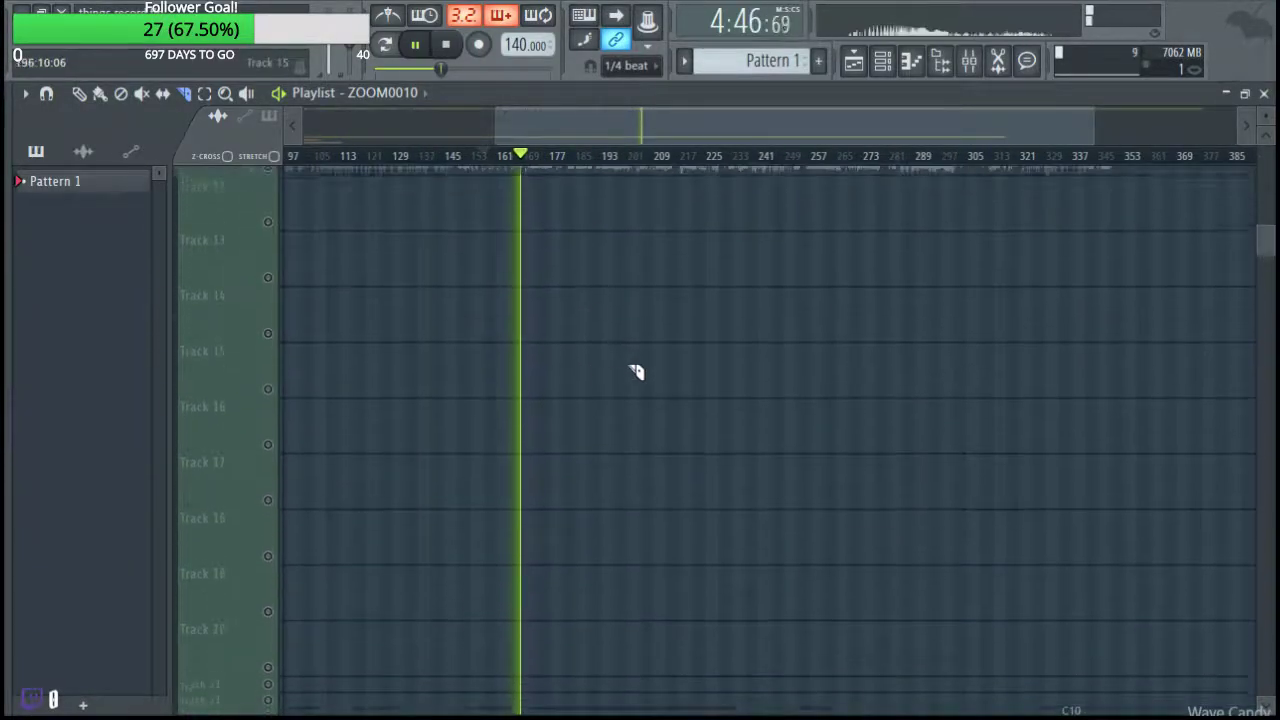
scroll(609, 380, "up", 3)
scroll(650, 363, "up", 2)
scroll(986, 320, "up", 8)
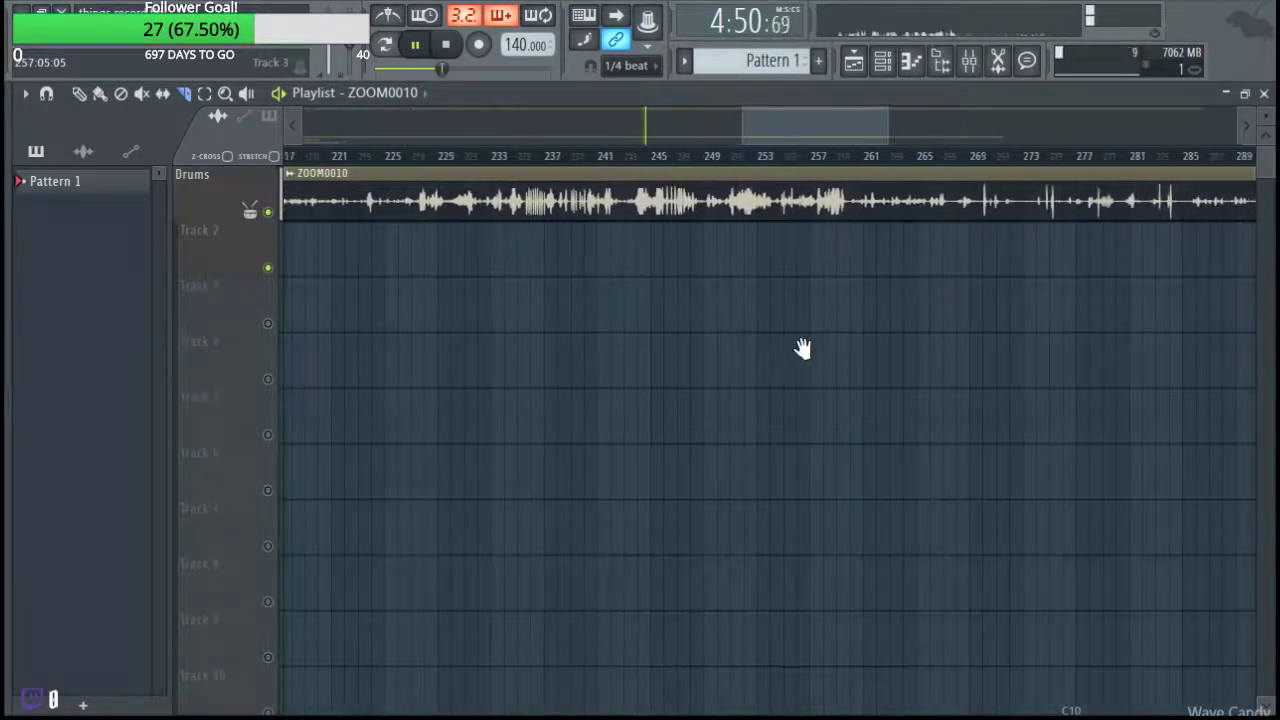
Return to about bar 173 and slice the ZOOM0010 clip at about bars 173, 173.25, 173.75, 174.3 and 175.
scroll(789, 343, "up", 5)
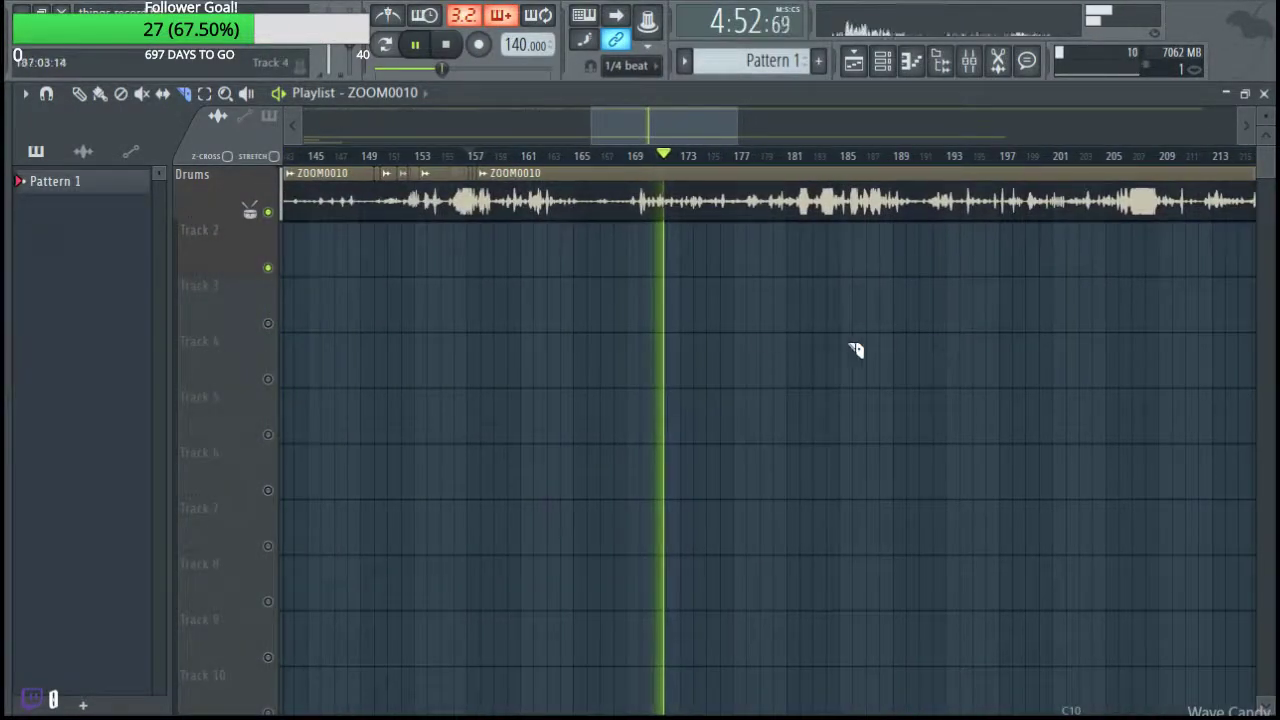
scroll(735, 241, "up", 3)
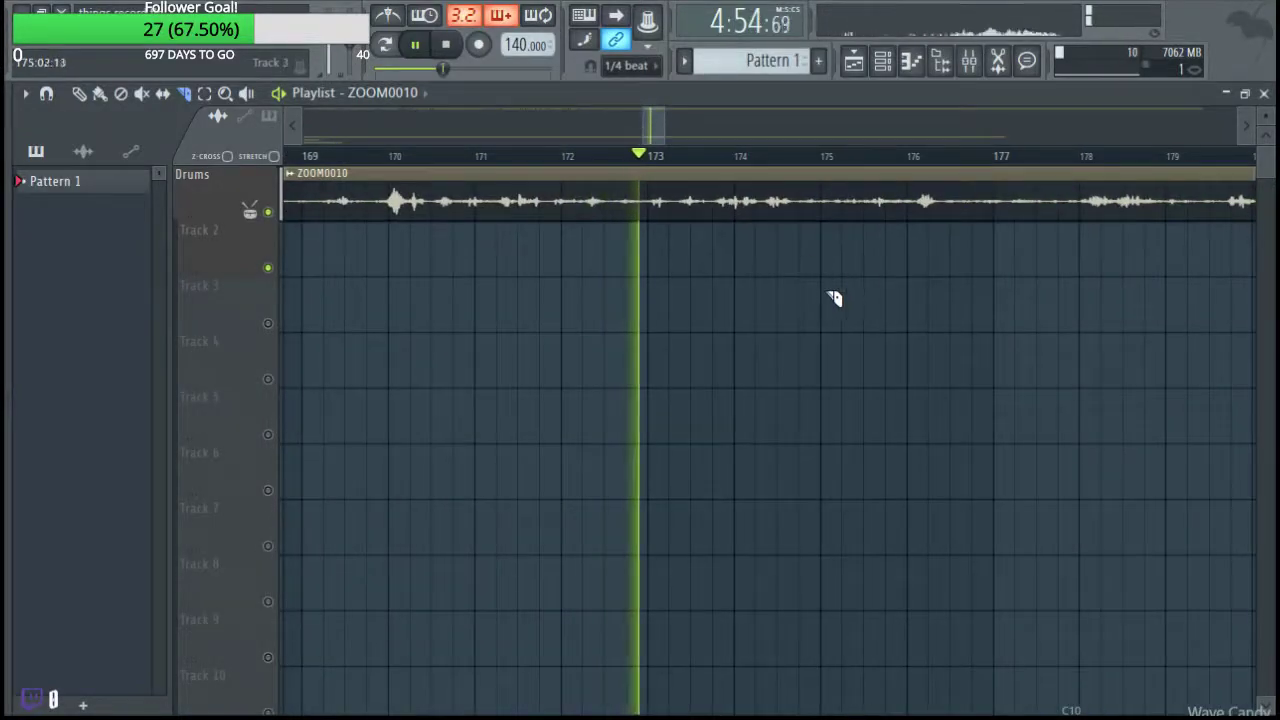
key("space")
scroll(689, 249, "up", 3)
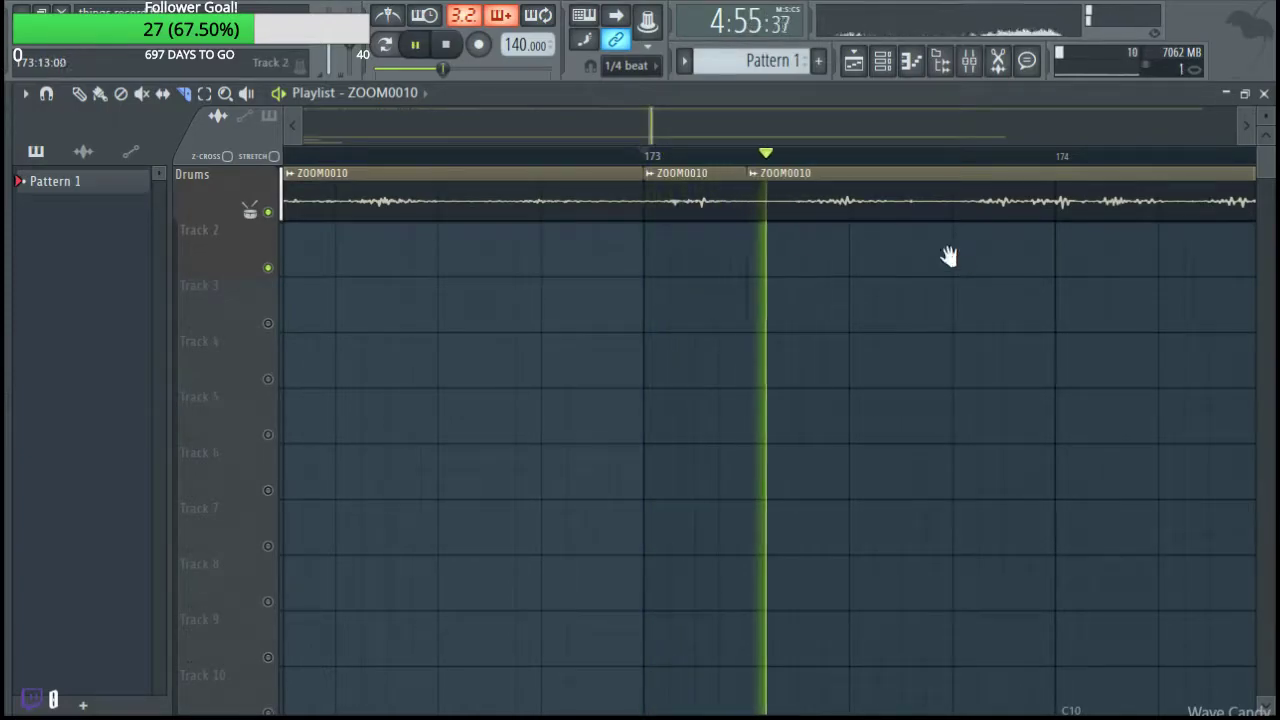
key("space")
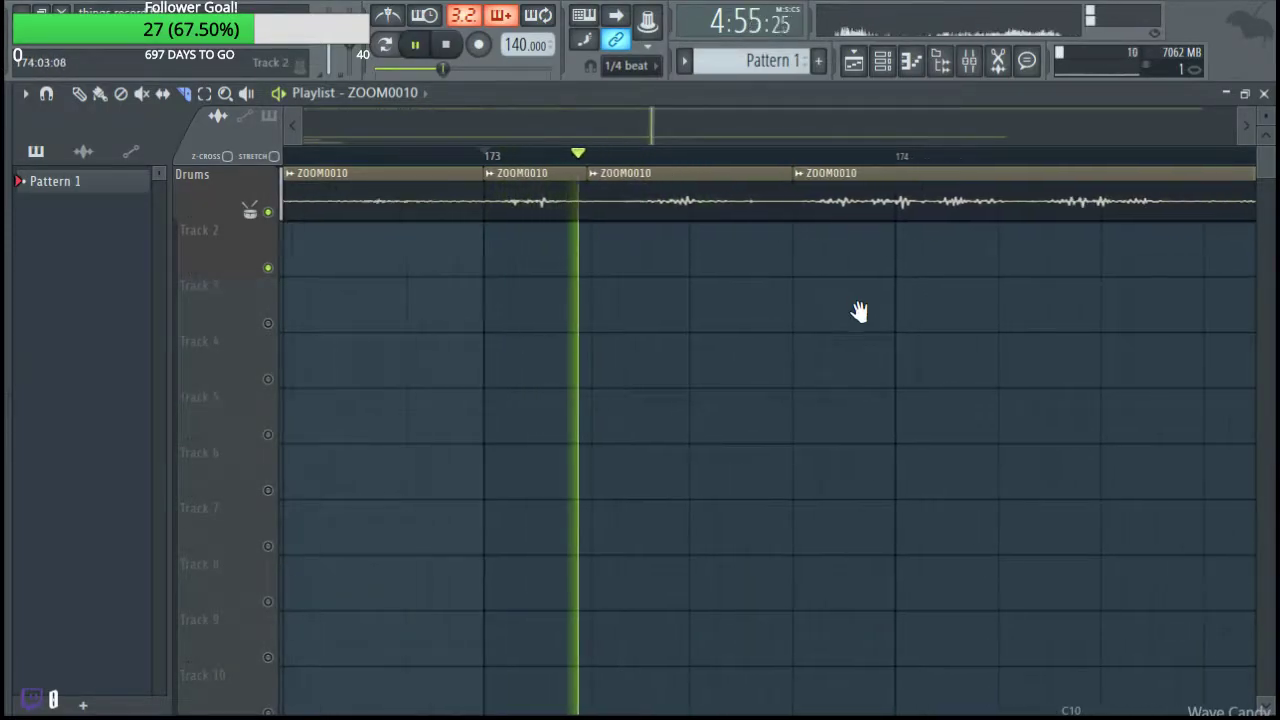
key("space")
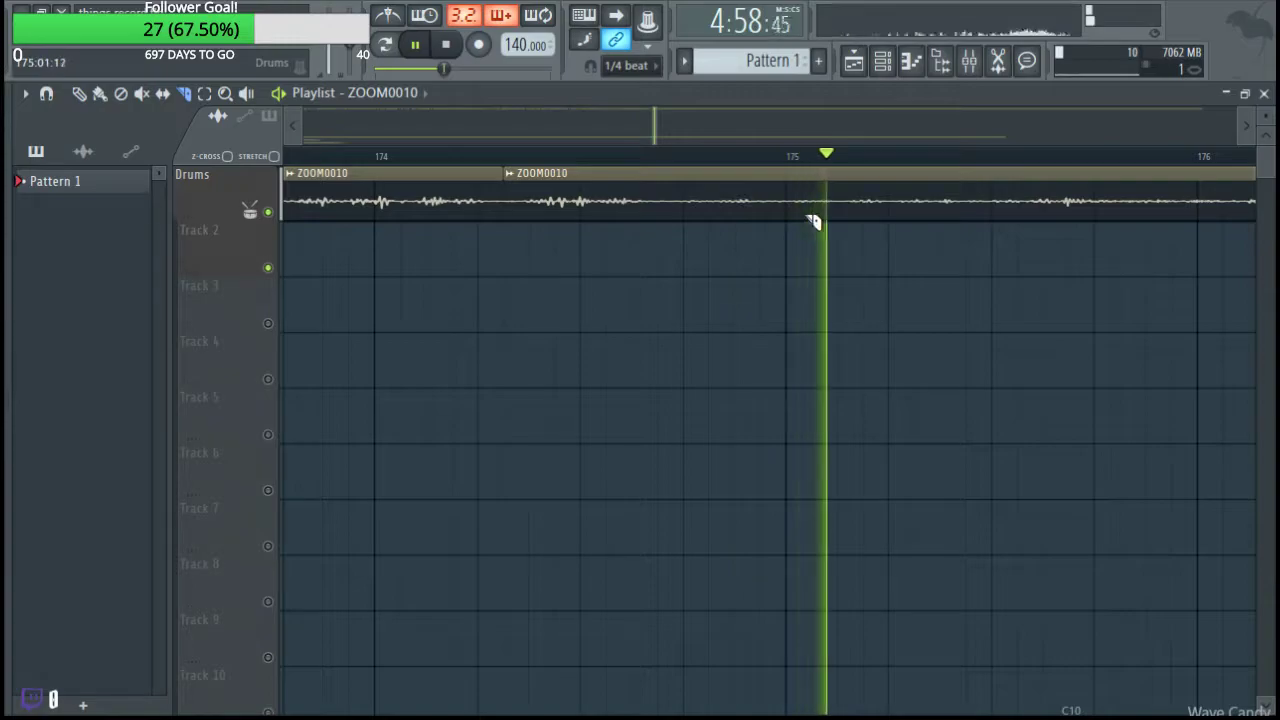
key("space")
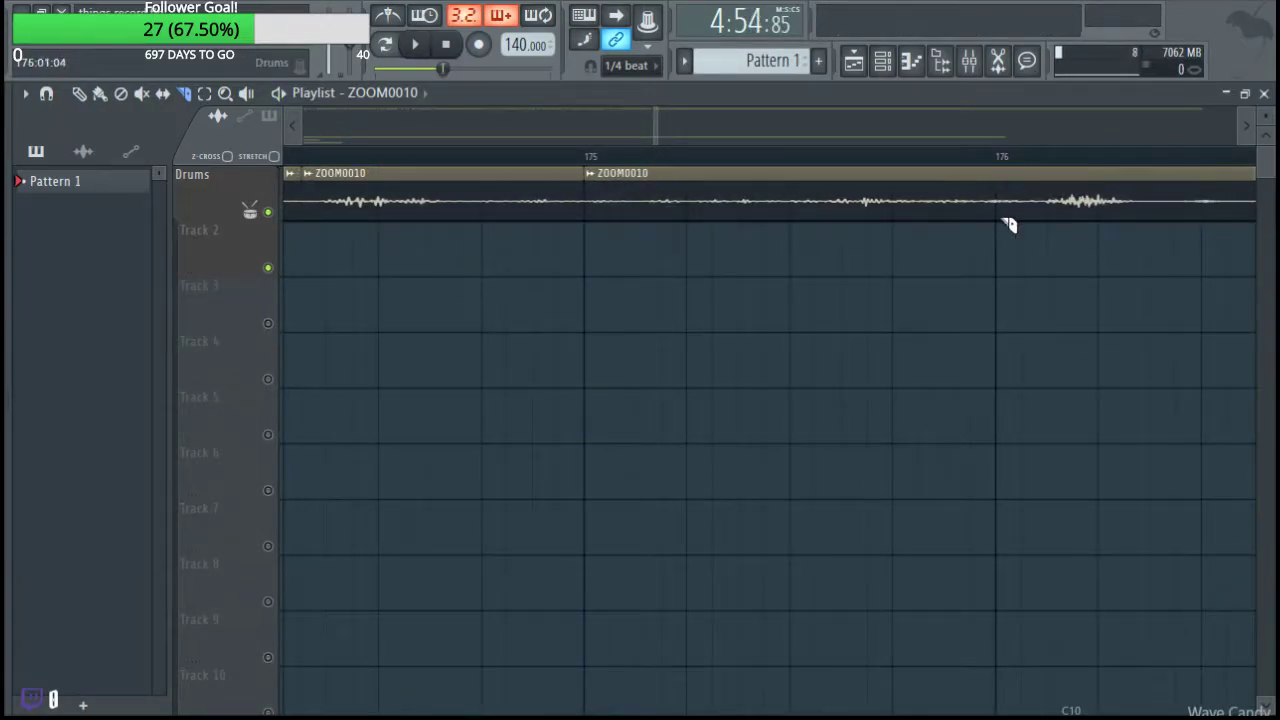
Slice the ZOOM0010 clip at bars 176 and 177 while listening to the recording.
left_click_drag(1013, 253, 903, 250)
left_click(488, 157)
left_click_drag(912, 410, 604, 425)
left_click_drag(920, 365, 640, 454)
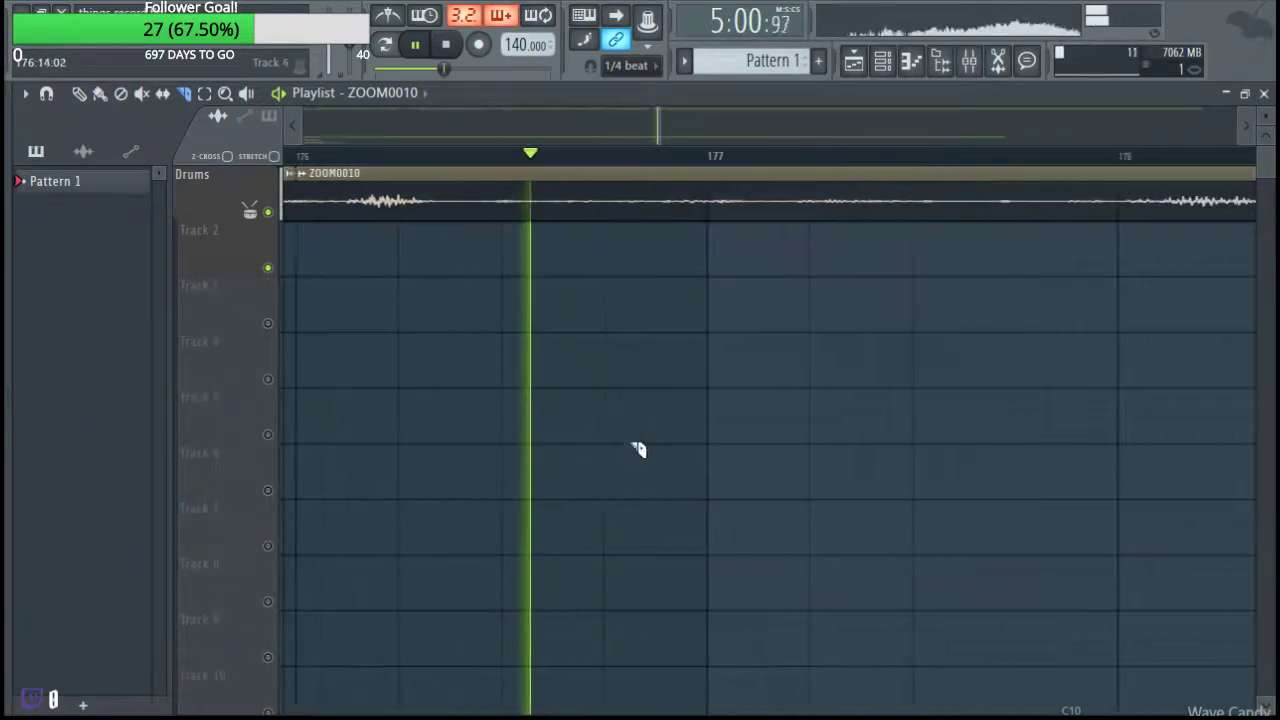
key("space")
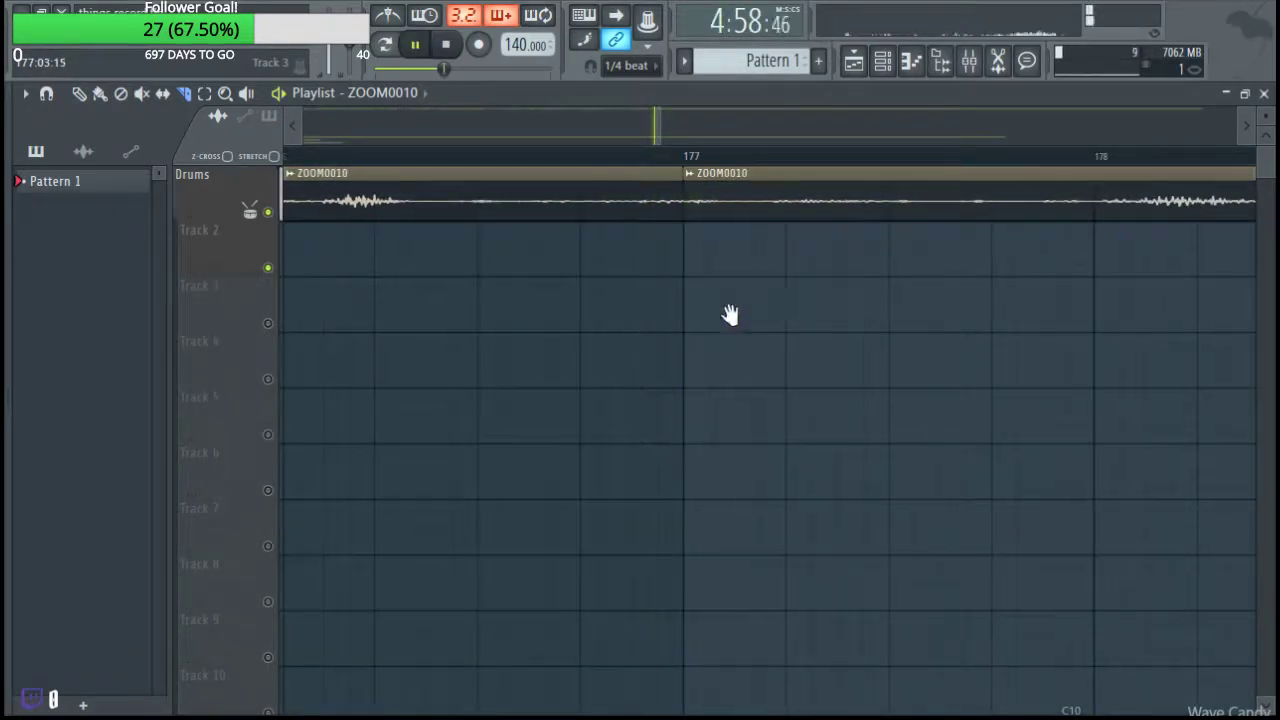
Play the recording around bars 177 to 179 and slice the ZOOM0010 clip at about bars 177.8 and 179.
left_click_drag(737, 311, 657, 313)
left_click(397, 157)
left_click_drag(793, 360, 658, 365)
left_click_drag(824, 246, 714, 320)
key("space")
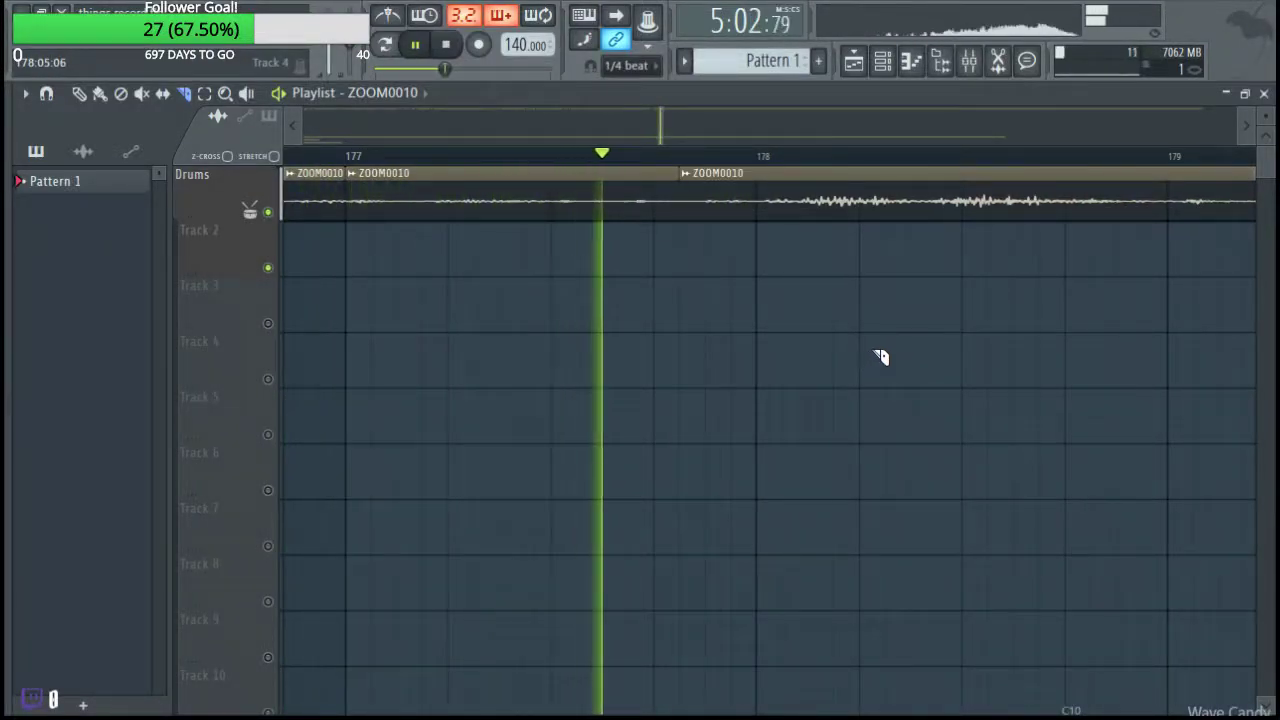
left_click_drag(835, 415, 660, 428)
key("space")
left_click_drag(884, 290, 674, 317)
left_click(560, 156)
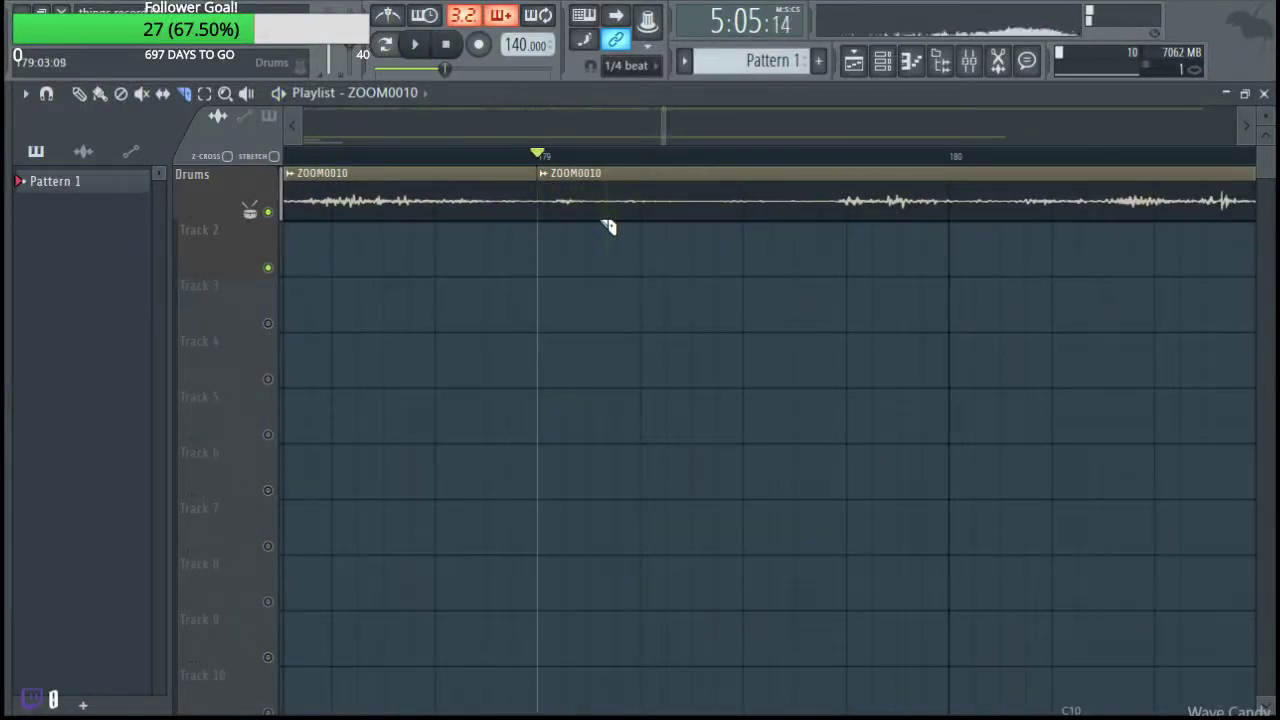
Slice the ZOOM0010 clip at about bars 179.1 and 179.4 while listening to the recording.
left_click_drag(732, 270, 608, 246)
key("space")
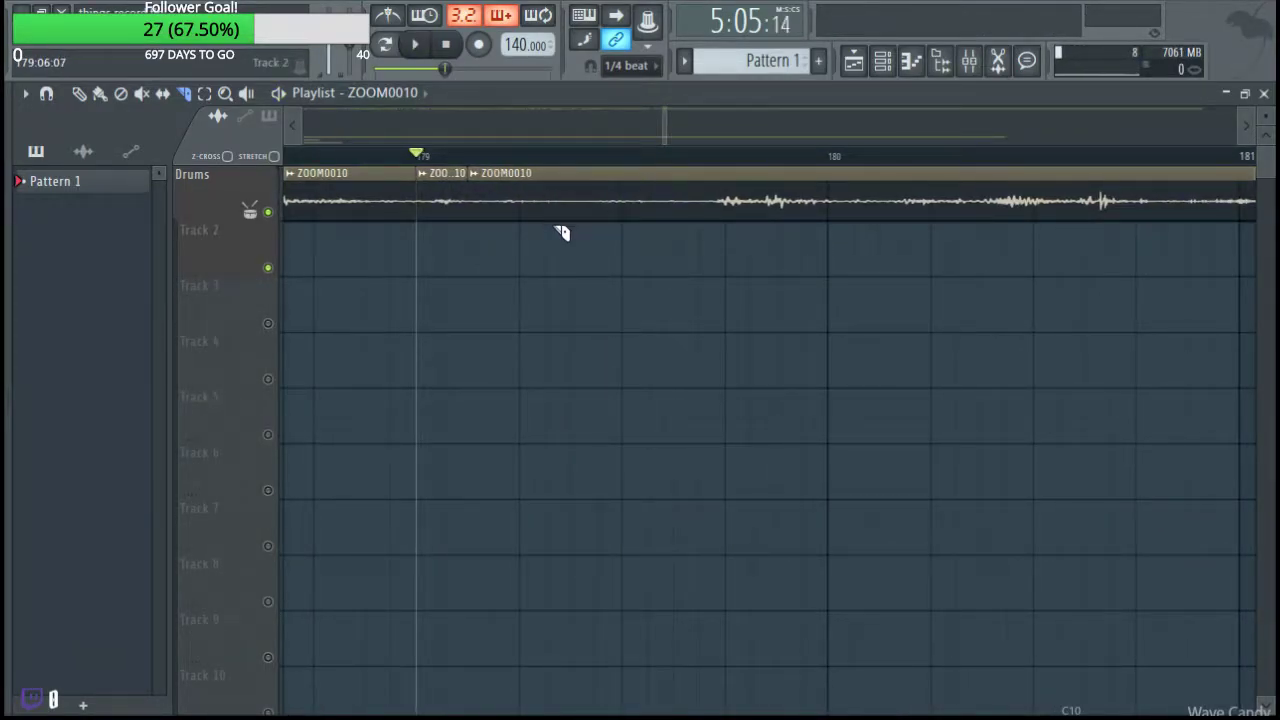
key("space")
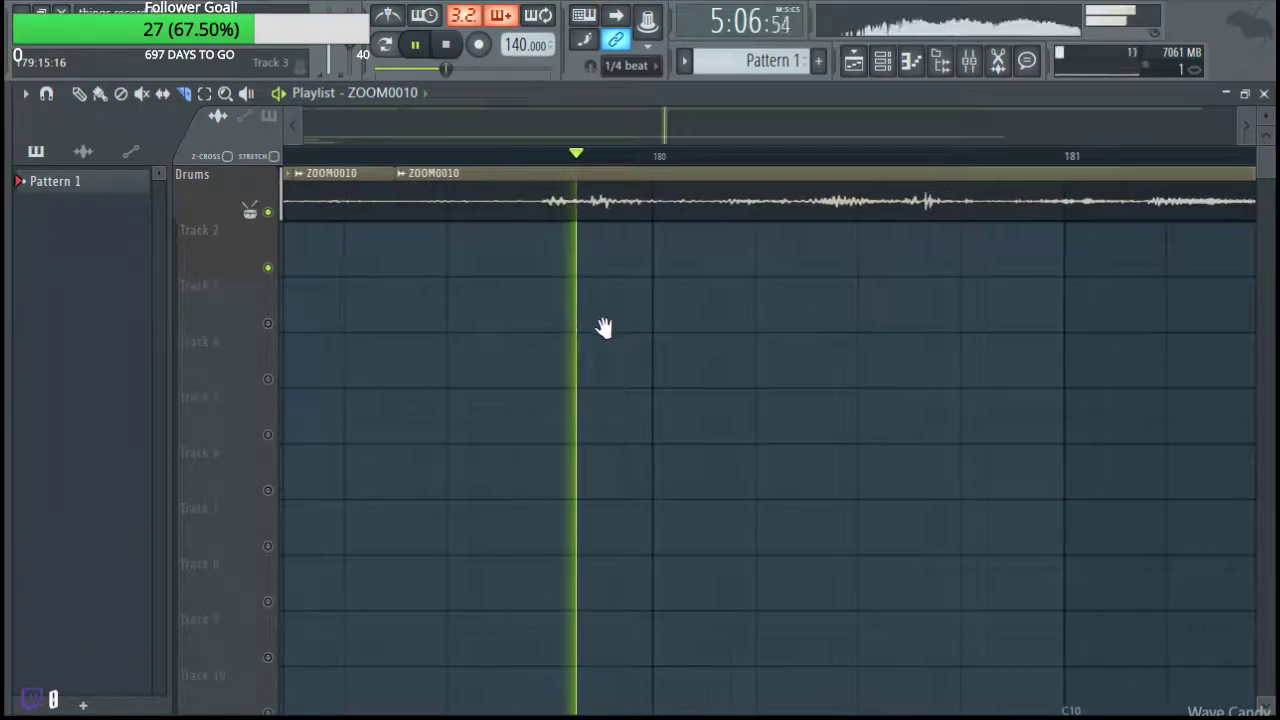
key("space")
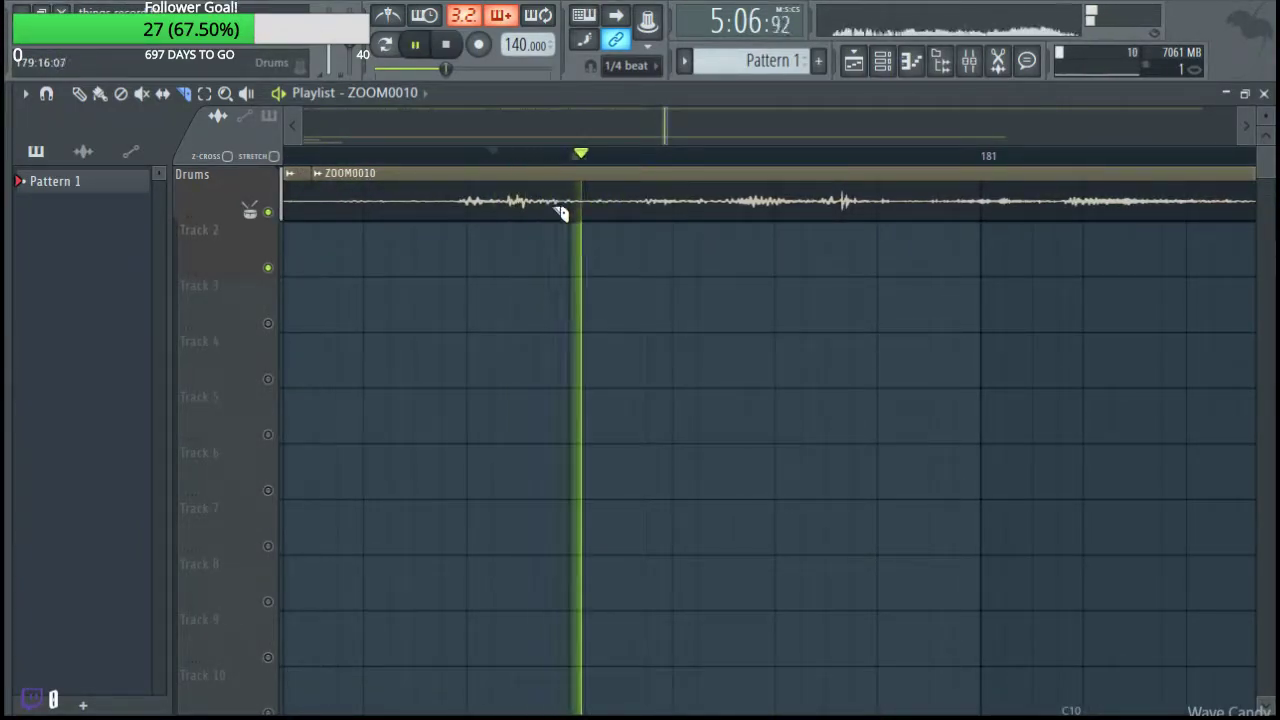
Replay the end of bar 179 and slice the ZOOM0010 clip at about bars 179.75 and 180.
key("space")
key("space")
left_click(438, 222)
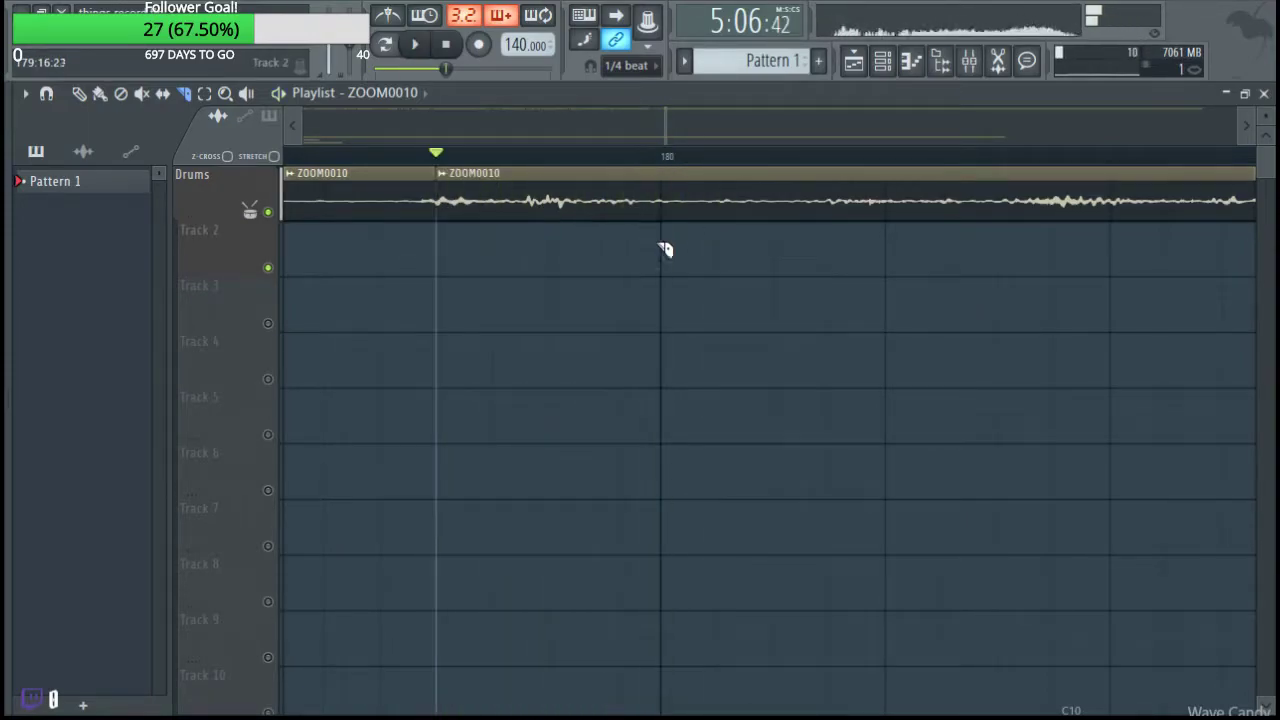
key("space")
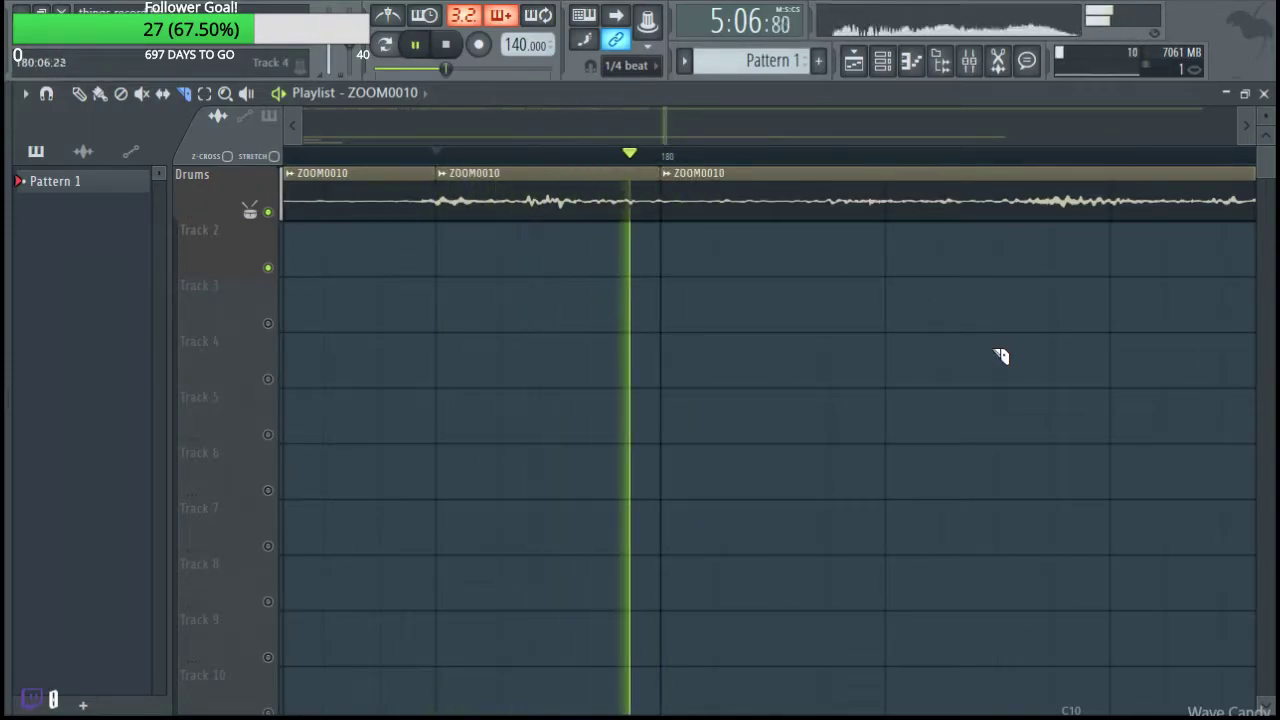
scroll(1010, 342, "down", 2)
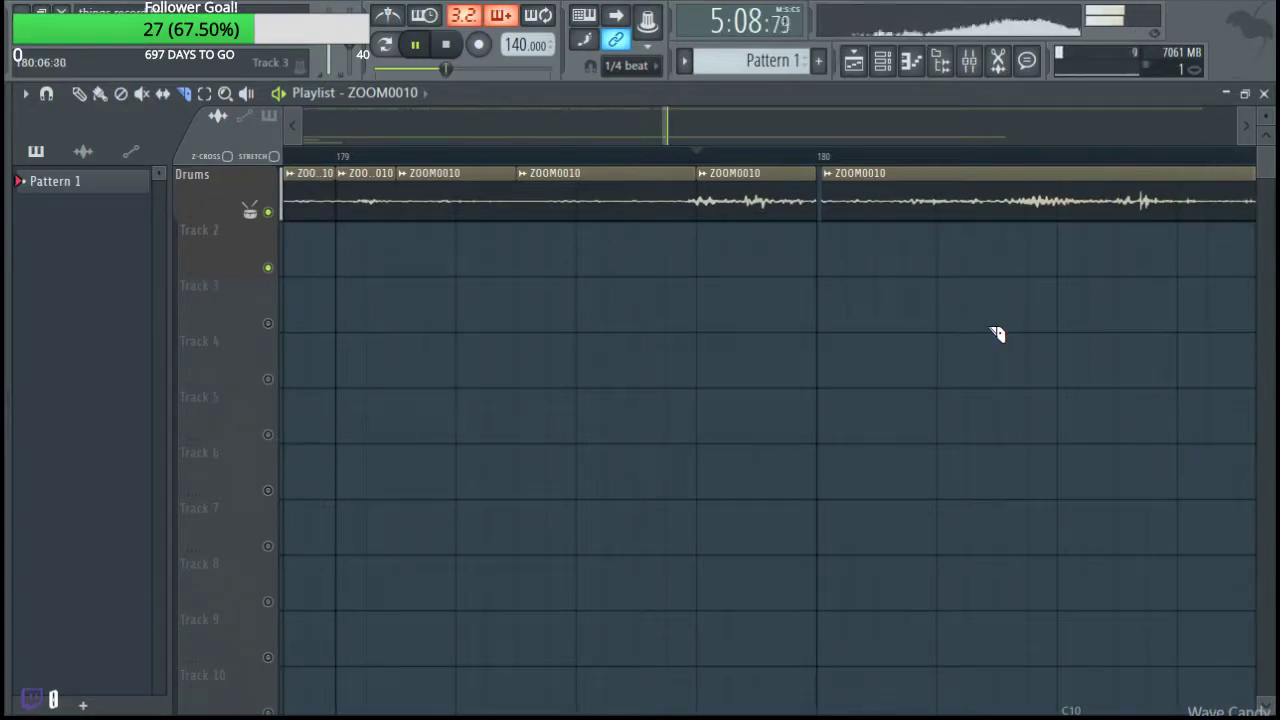
Listen to bar 180 of the recording and slice the ZOOM0010 clip at about bar 180.6.
scroll(783, 306, "right", 3)
key("space")
key("space")
scroll(890, 345, "down", 3)
scroll(888, 351, "up", 3)
scroll(888, 351, "down", 2)
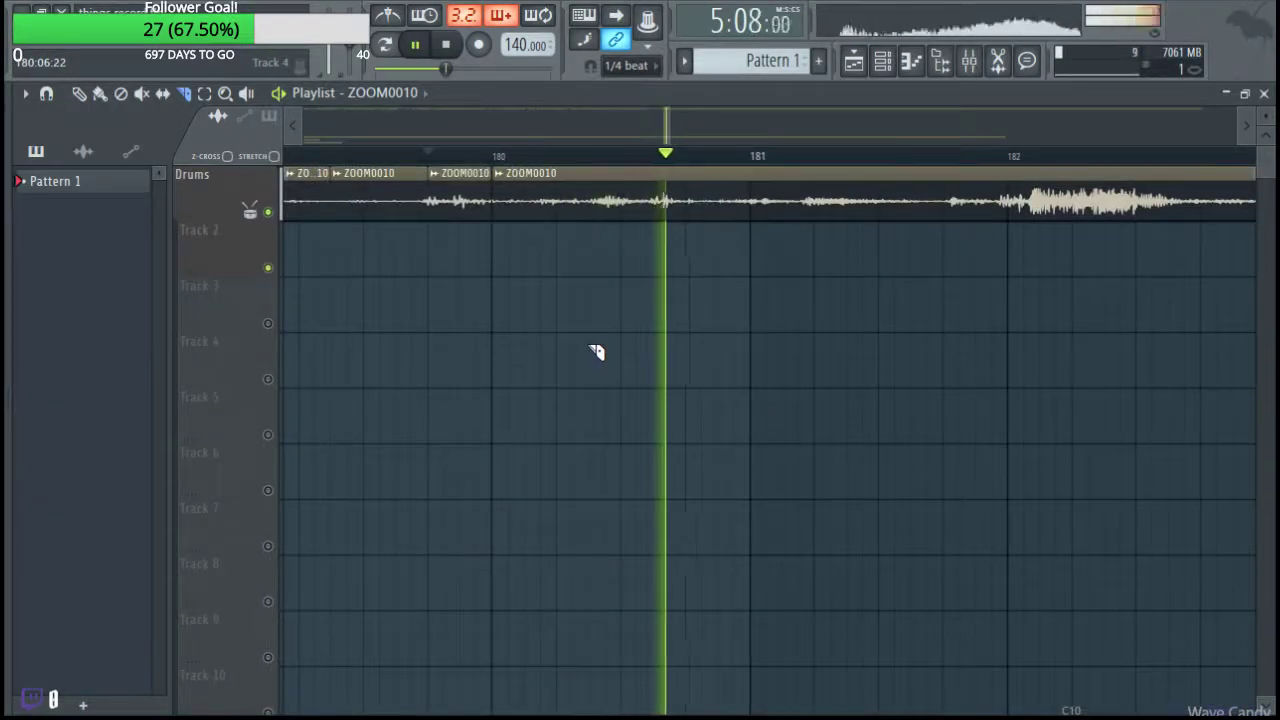
key("space")
scroll(678, 312, "up", 3)
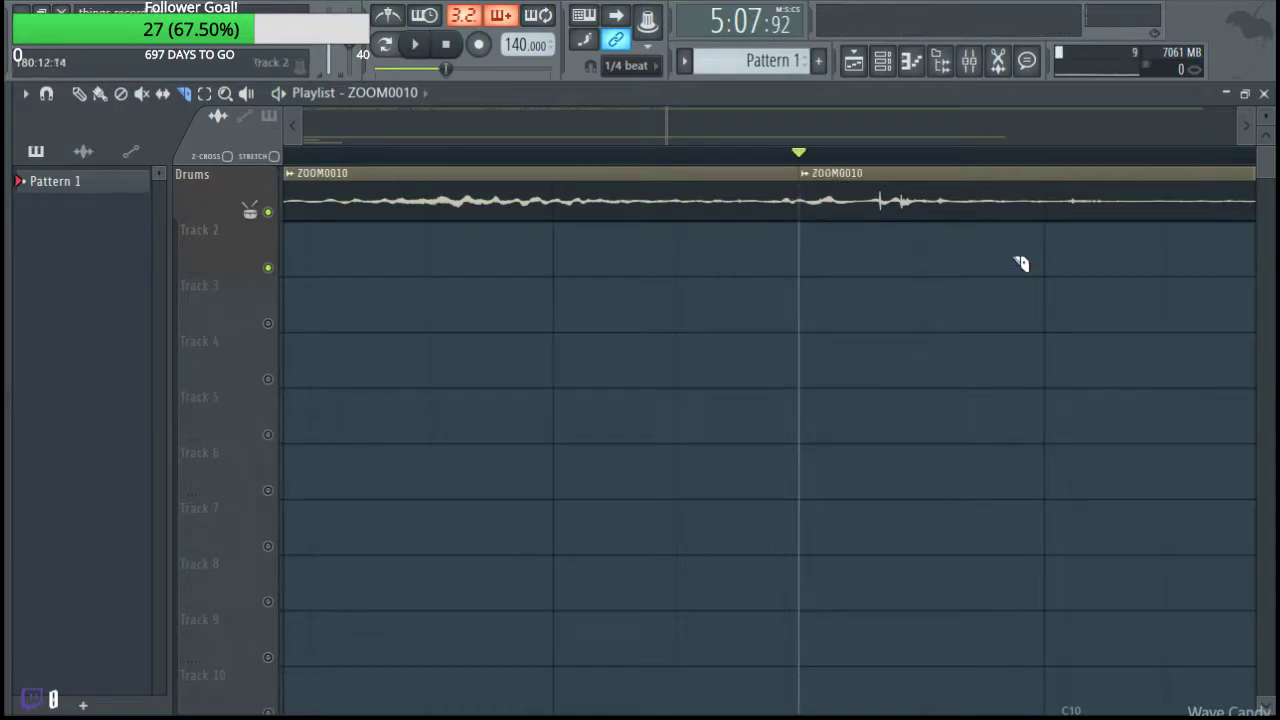
Slice the ZOOM0010 clip at about bars 180.75 and 181.
scroll(783, 346, "down", 2)
key("space")
left_click_drag(793, 350, 594, 350)
key("space")
key("space")
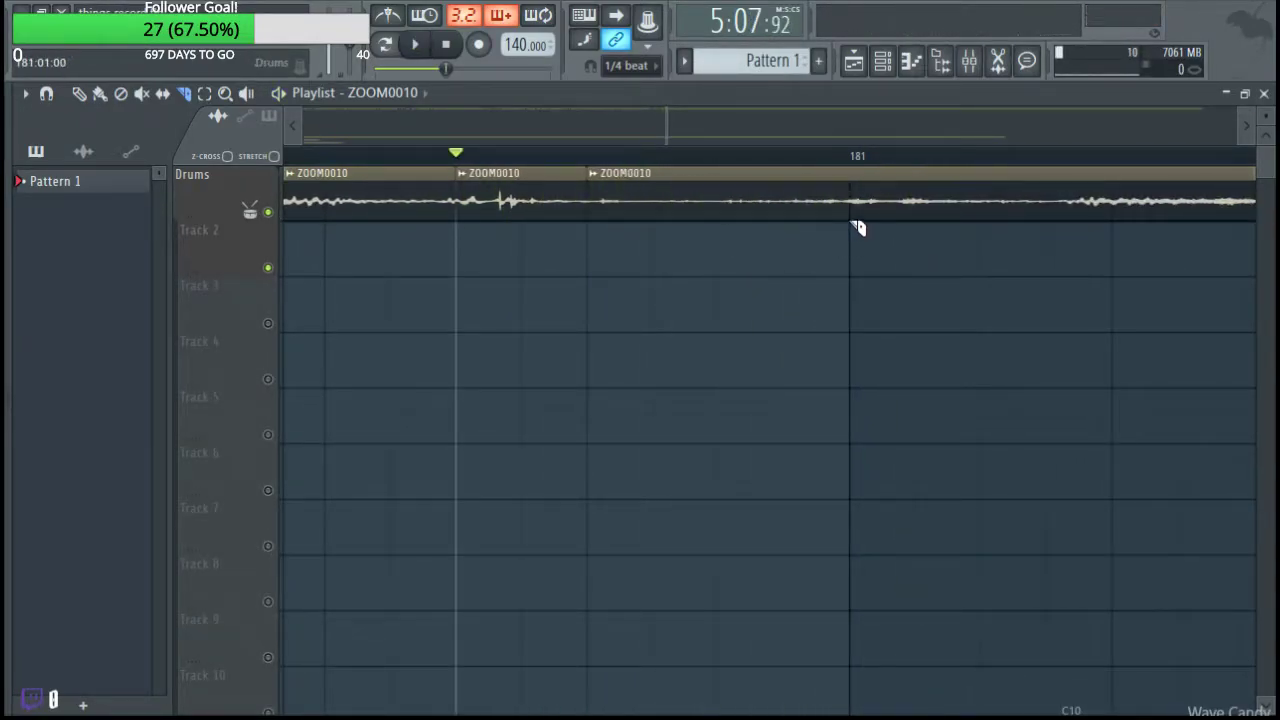
left_click_drag(851, 222, 851, 240)
Play bar 181 of the recording and slice the ZOOM0010 clip at about bars 181.25 and 181.7.
key("space")
scroll(919, 352, "down", 2)
left_click_drag(888, 370, 483, 420)
key("space")
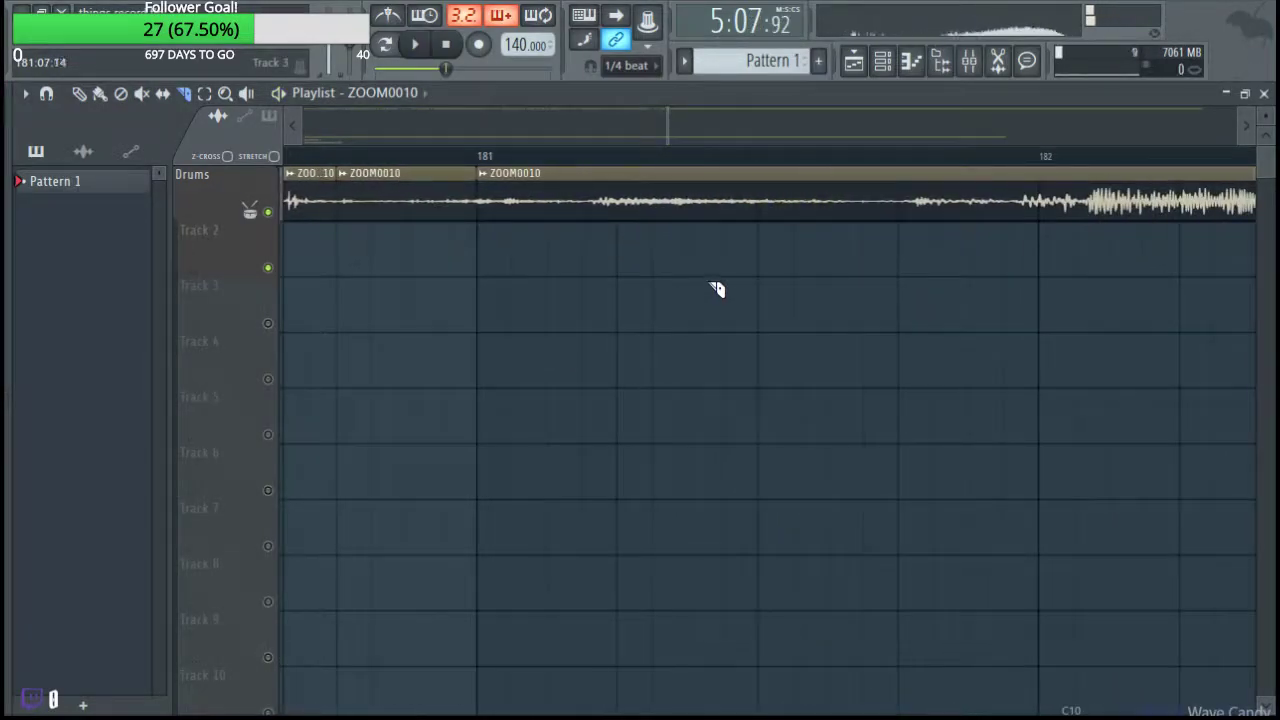
key("space")
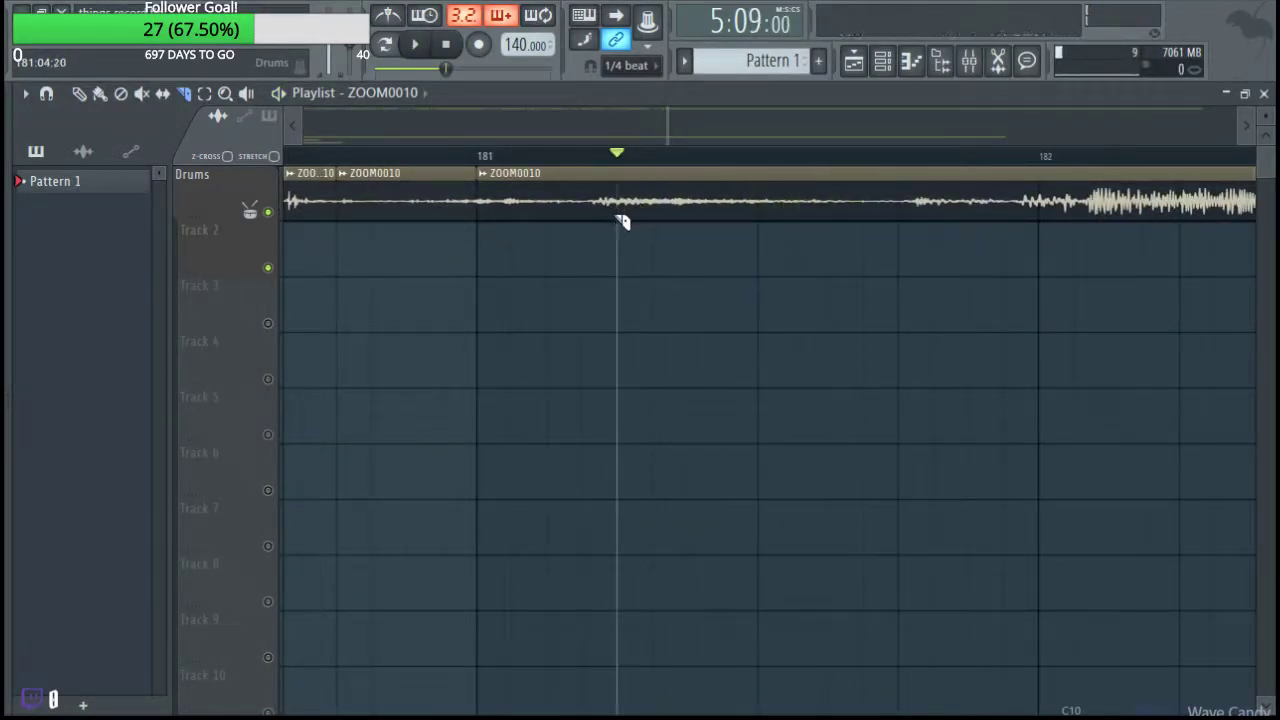
key("space")
key("space")
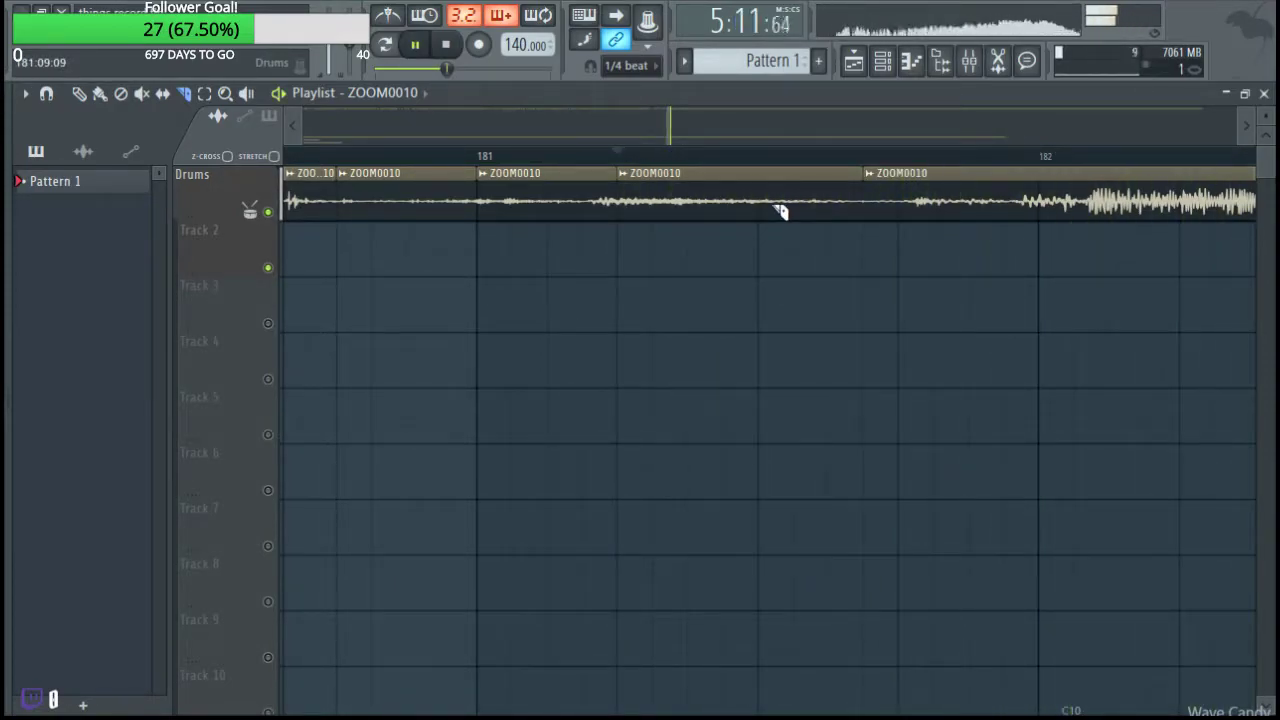
key("space")
Slice the ZOOM0010 clip at about bars 181.9, 183.25 and 183.5 while playing the recording.
left_click_drag(630, 458, 556, 415)
scroll(583, 397, "up", 3)
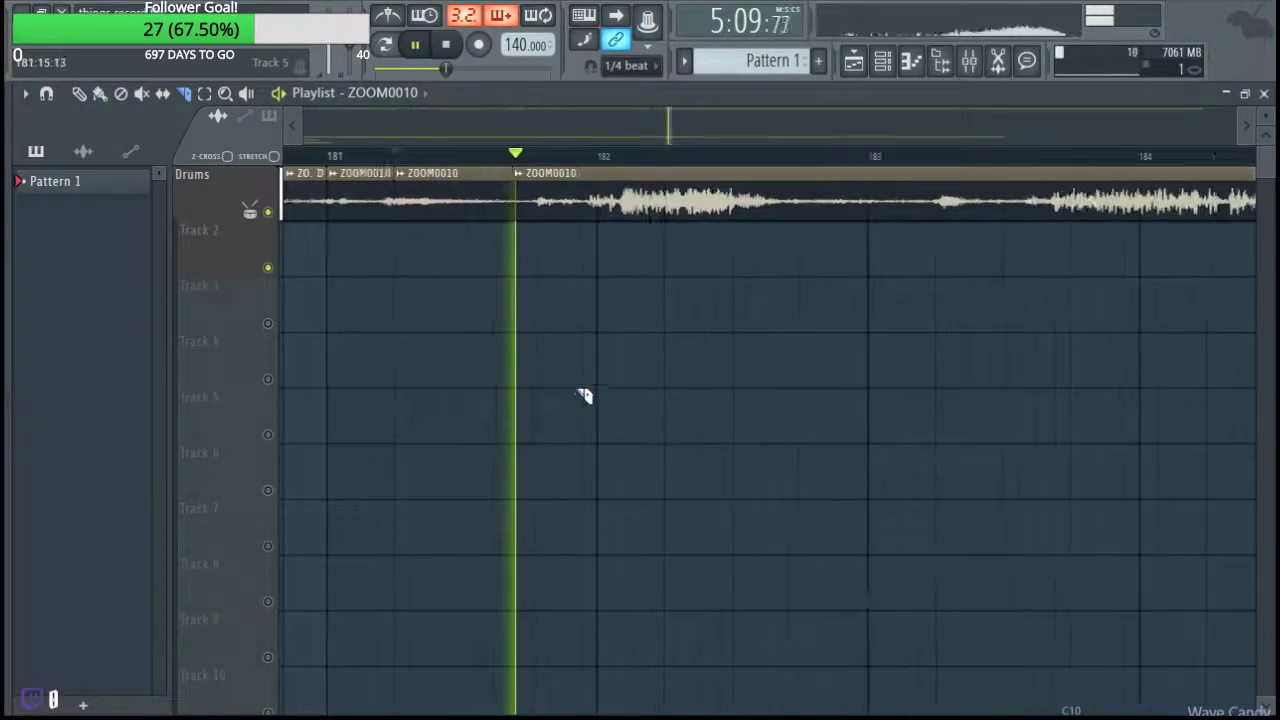
scroll(580, 240, "up", 2)
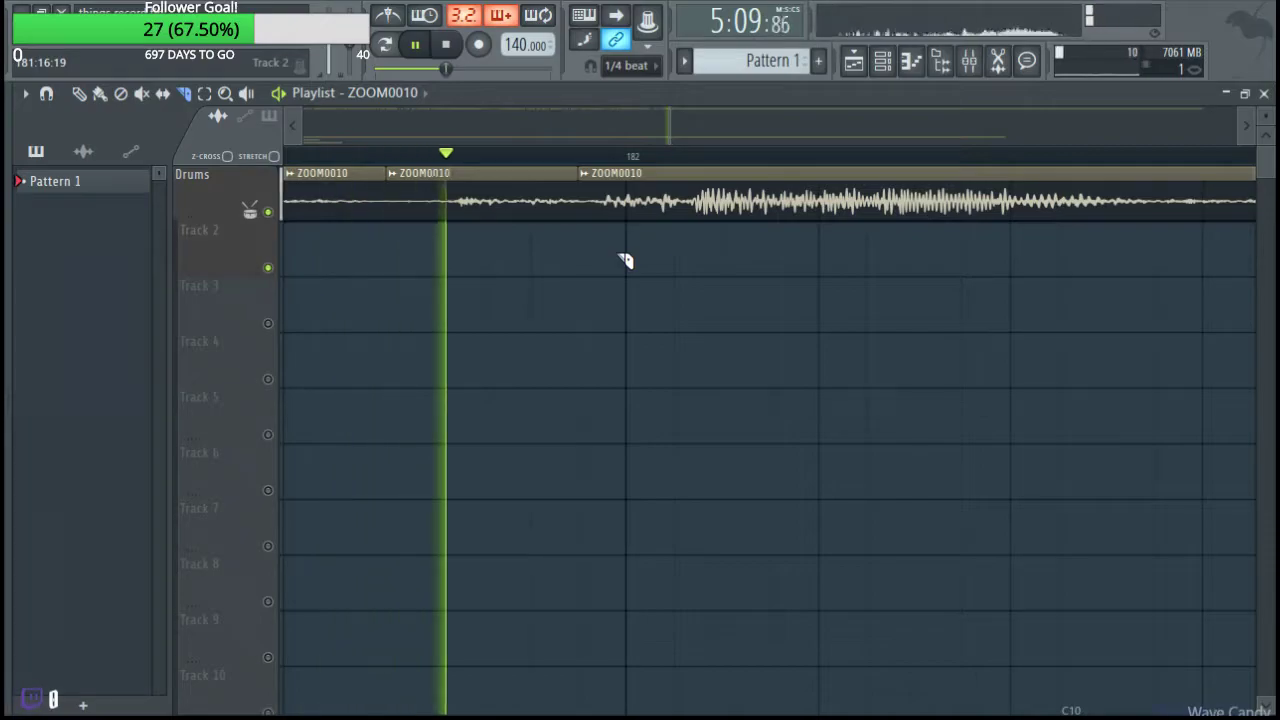
scroll(680, 300, "down", 3)
scroll(765, 335, "down", 2)
left_click_drag(800, 357, 617, 345)
scroll(594, 329, "up", 3)
key("space")
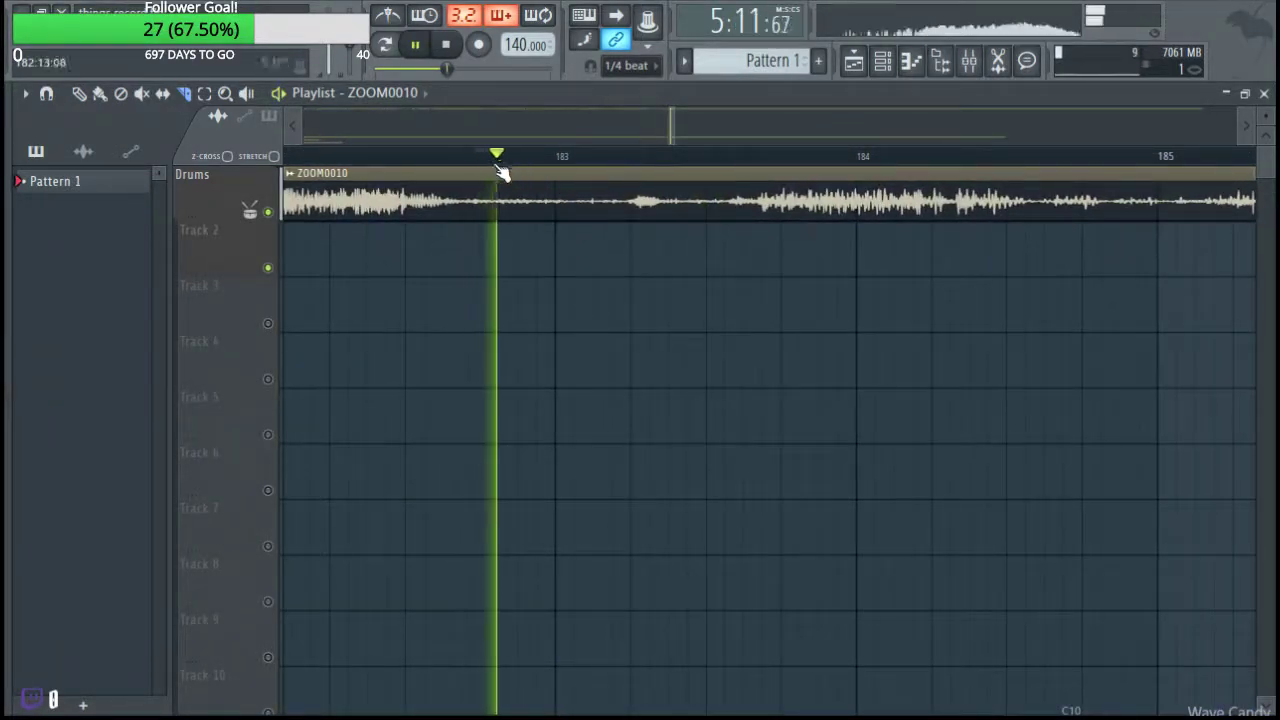
key("space")
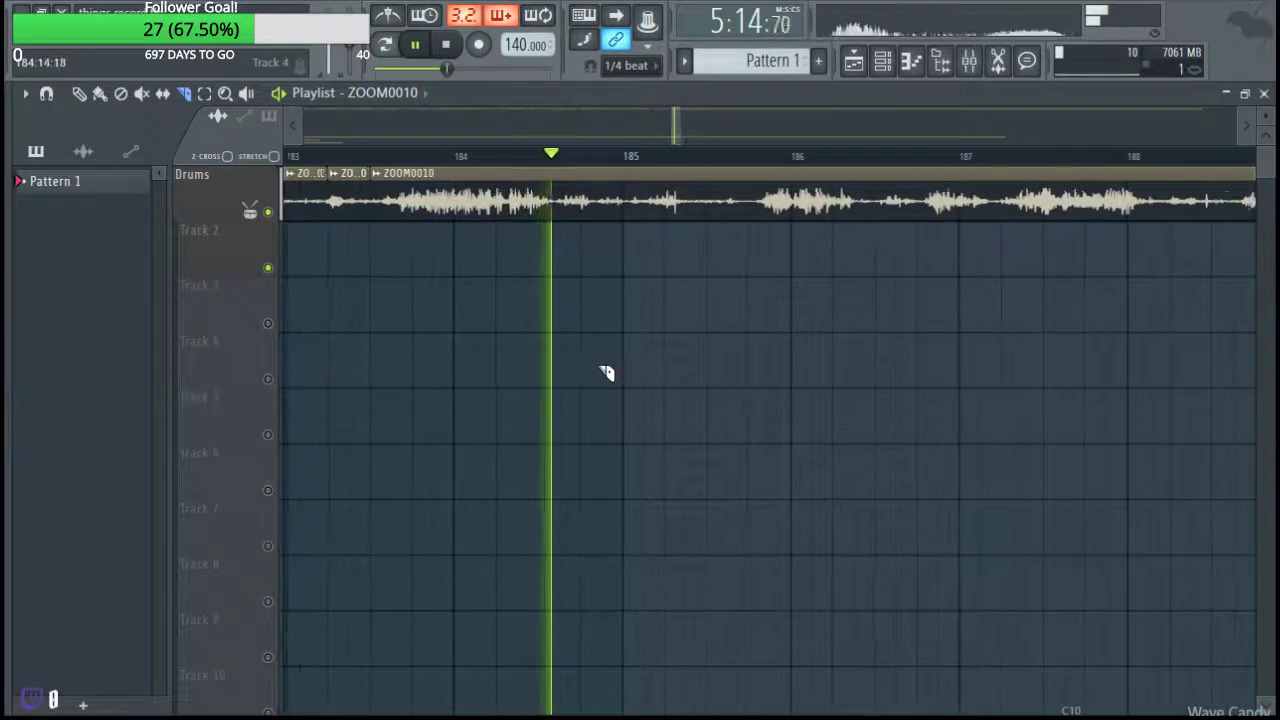
Replay the section from bar 184 and slice the ZOOM0010 clip at about bar 184.9.
left_click(440, 157)
key("space")
key("space")
scroll(444, 270, "up", 2)
key("space")
key("space")
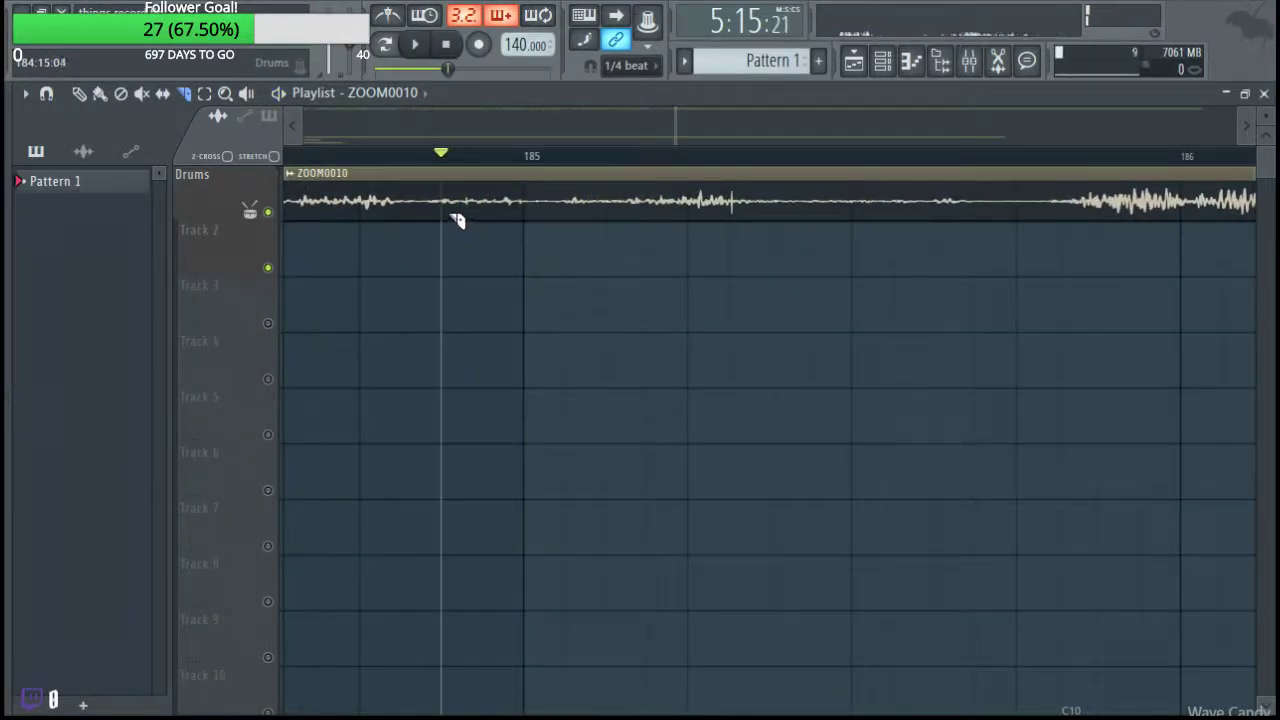
key("space")
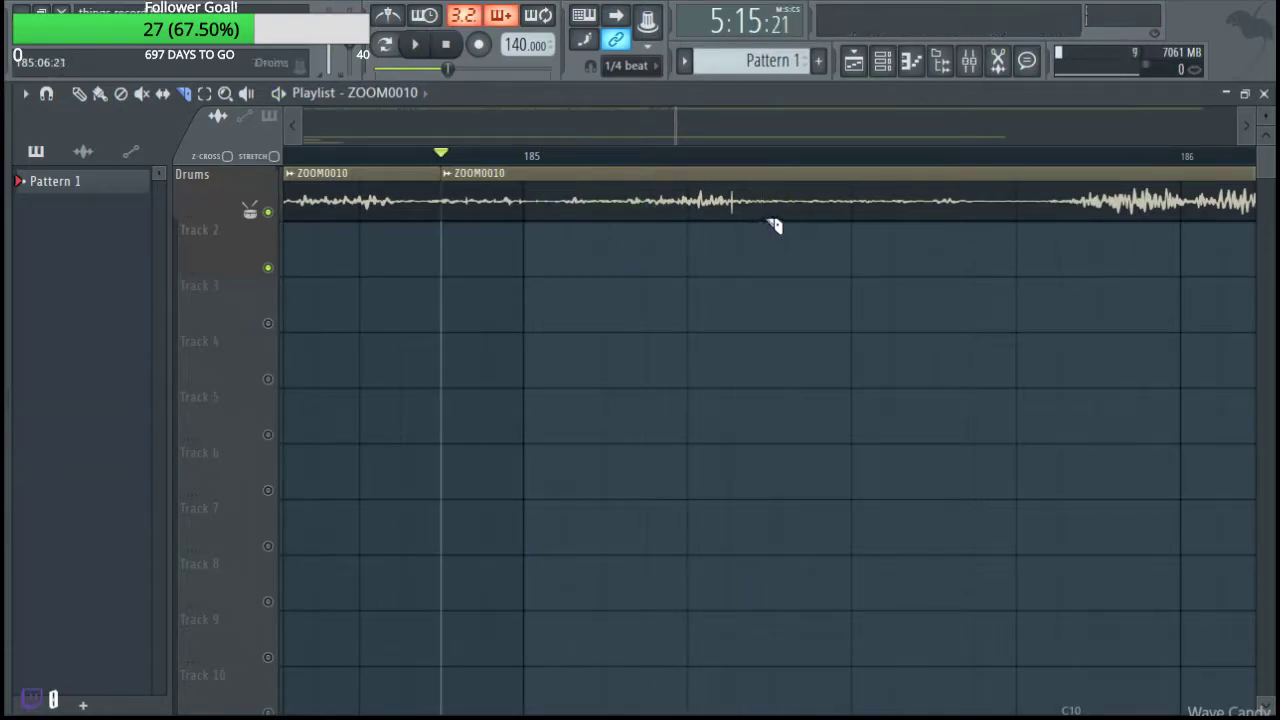
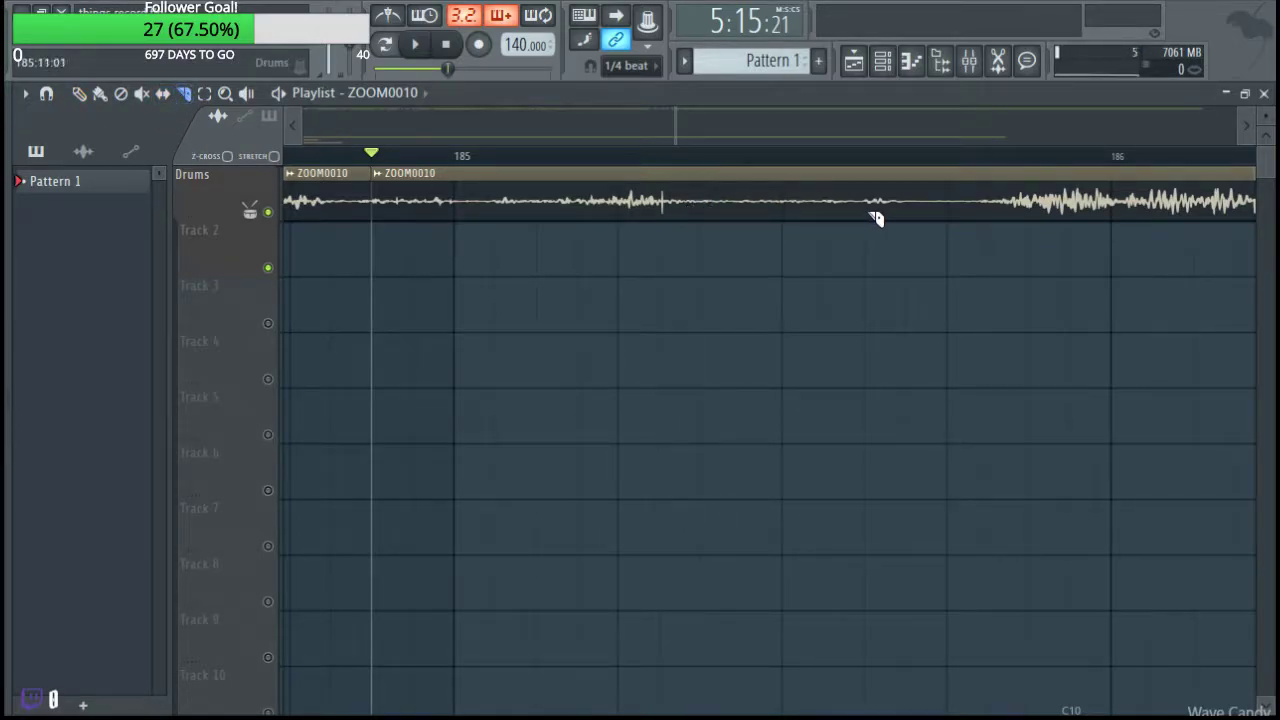
Play bar 185 and slice the ZOOM0010 clip at about bars 185.3 and 185.6.
scroll(957, 341, "down", 2)
left_click_drag(920, 374, 602, 415)
scroll(490, 272, "up", 1)
key("space")
scroll(538, 231, "up", 2)
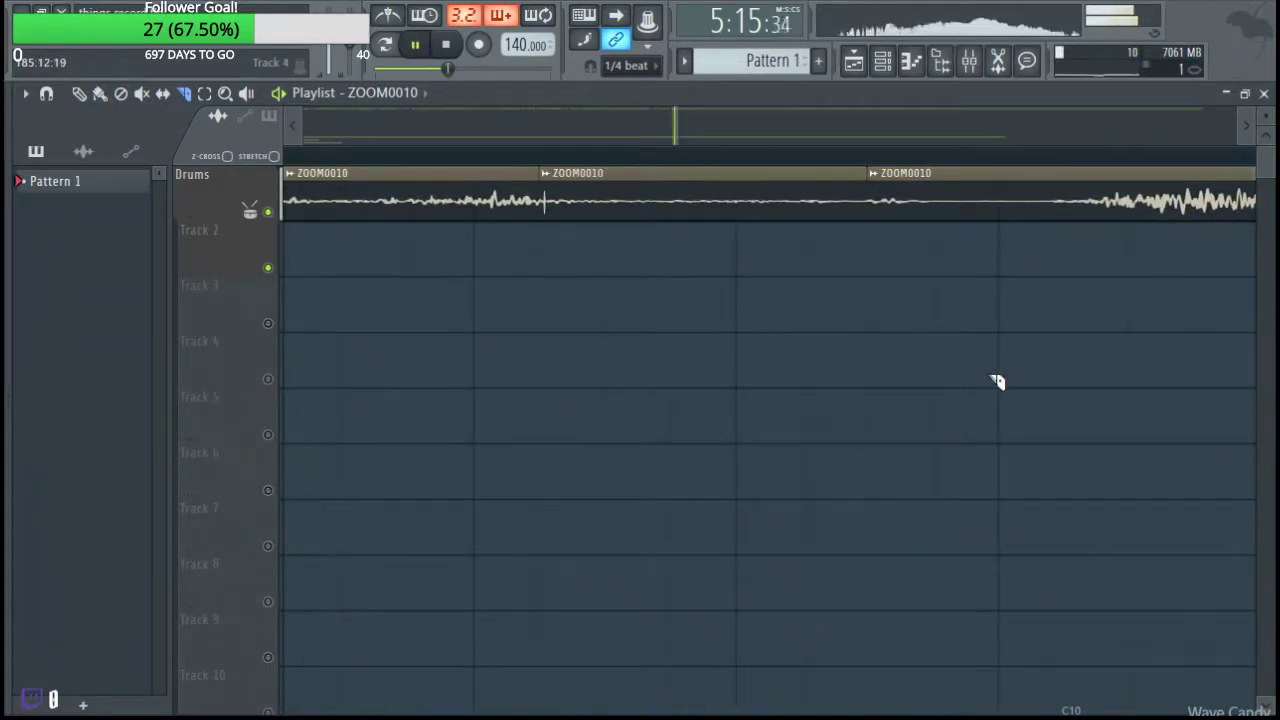
Listen through bars 186 to 188 and slice the ZOOM0010 clip at about bars 187.06, 187.25 and 188.4.
left_click_drag(971, 380, 430, 455)
scroll(560, 446, "down", 2)
left_click_drag(778, 392, 444, 380)
left_click_drag(900, 372, 563, 386)
left_click_drag(700, 405, 539, 416)
key("space")
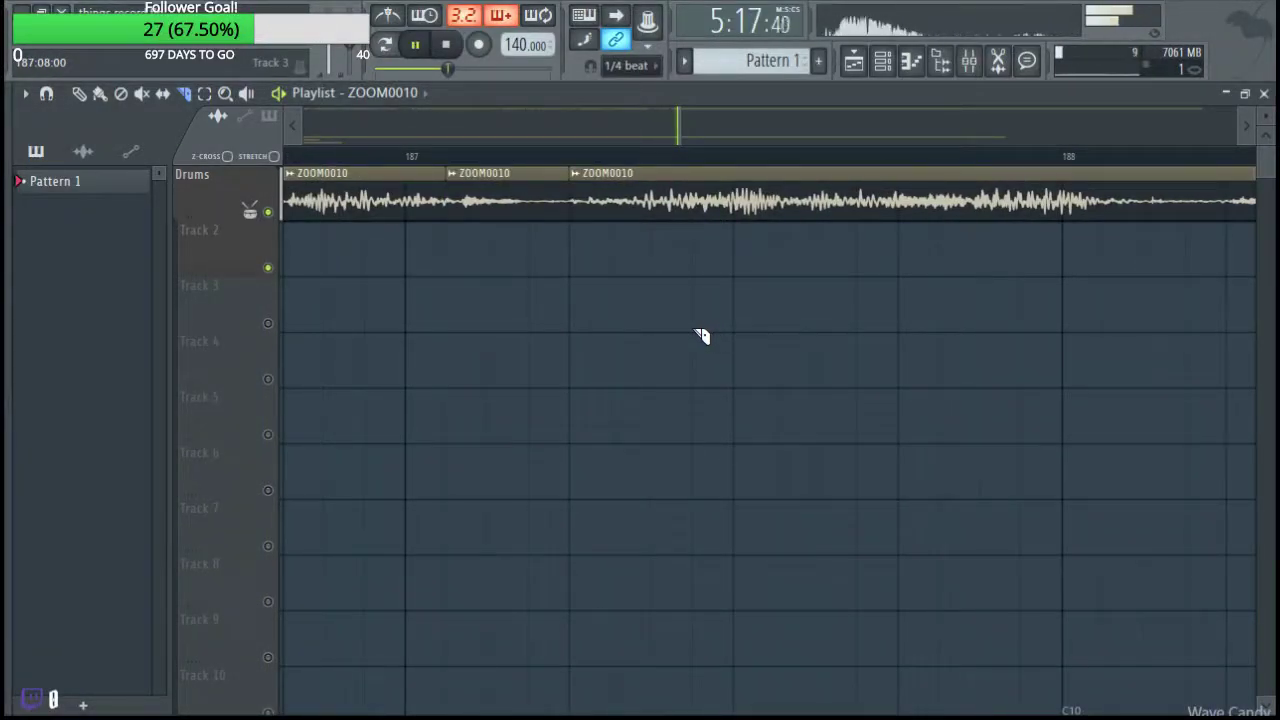
scroll(702, 340, "down", 2)
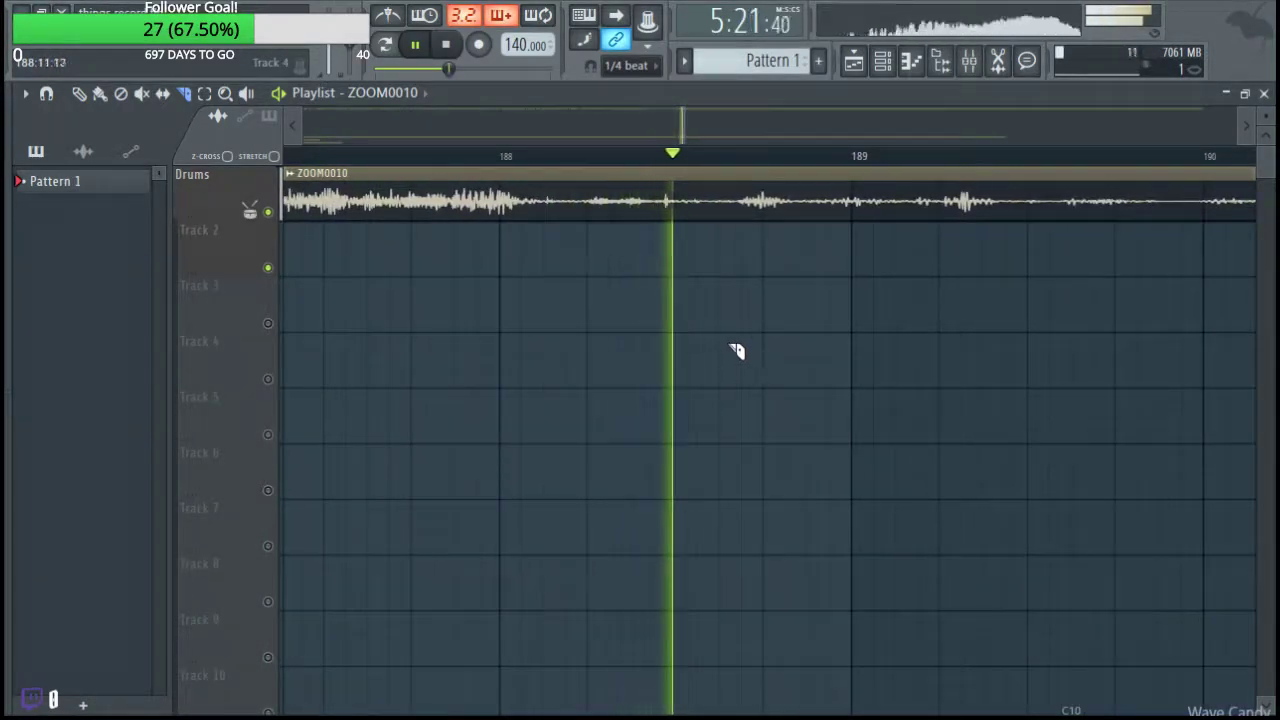
key("space")
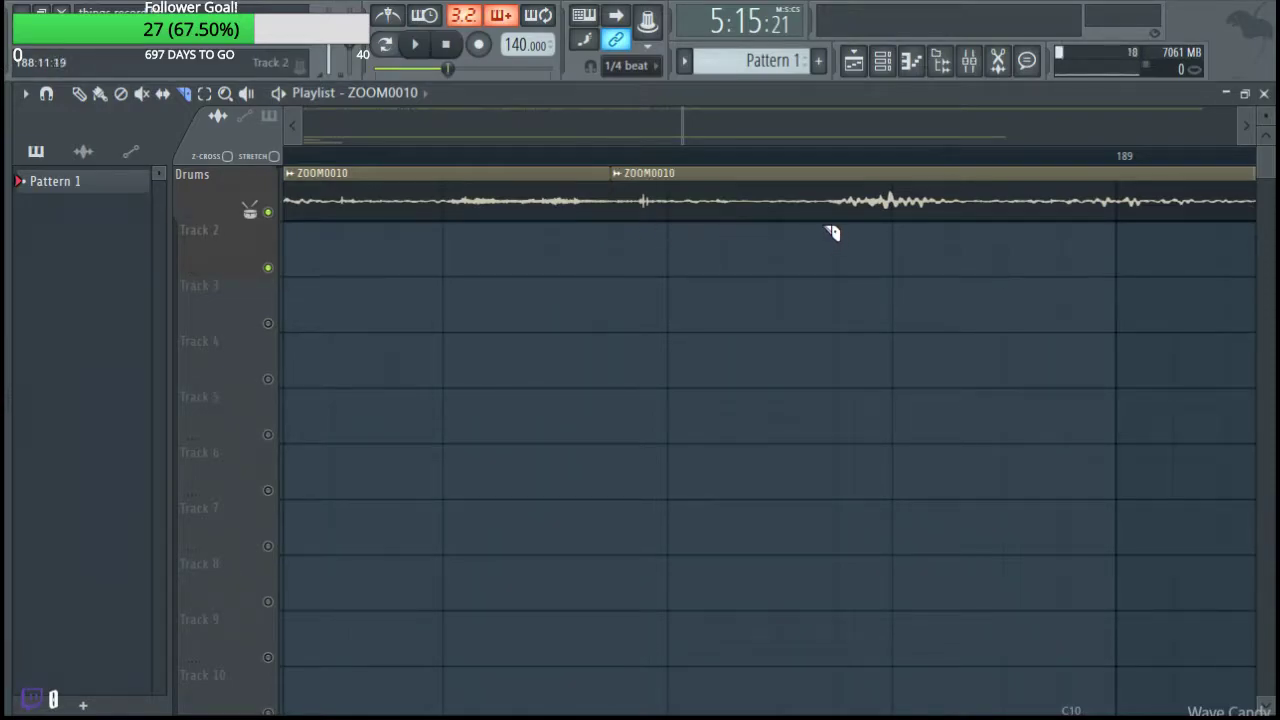
Listen to the ZOOM0010 recording from about bar 189 to bar 192 for usable sounds.
scroll(925, 380, "down", 2)
left_click_drag(931, 389, 510, 425)
scroll(664, 411, "up", 2)
left_click_drag(729, 413, 532, 497)
scroll(592, 482, "down", 2)
left_click_drag(840, 395, 654, 479)
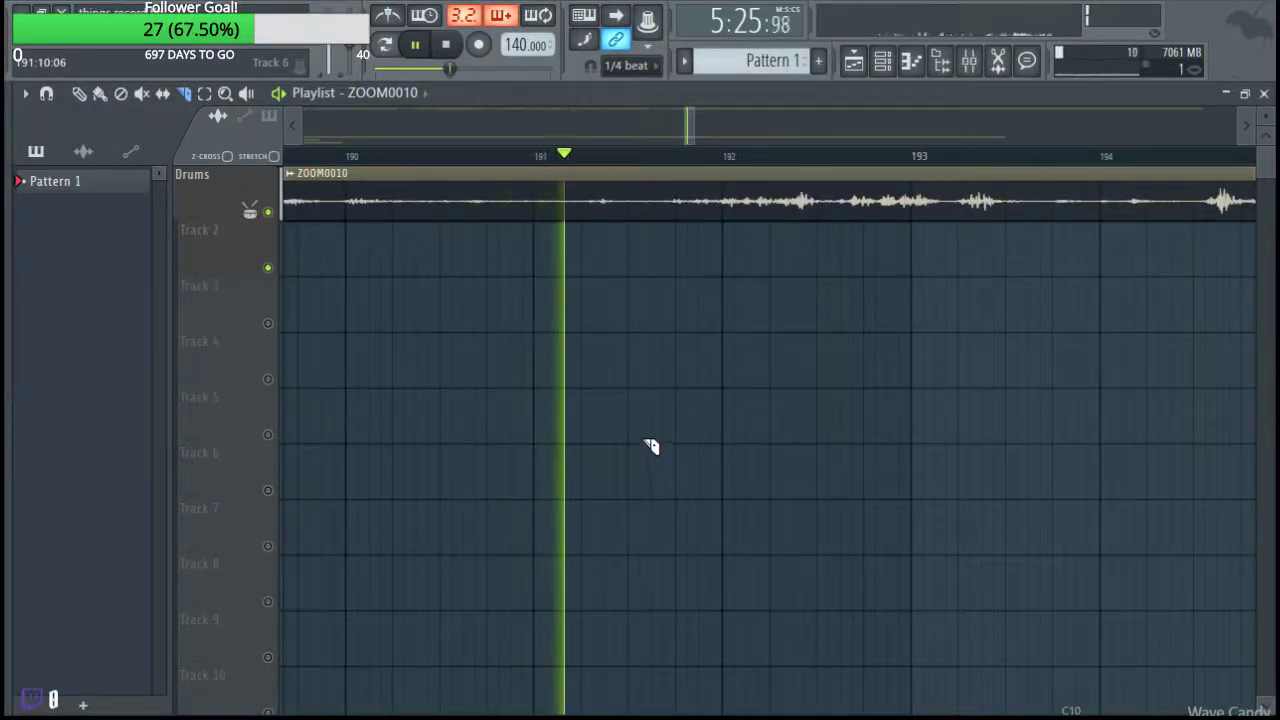
left_click_drag(686, 423, 546, 489)
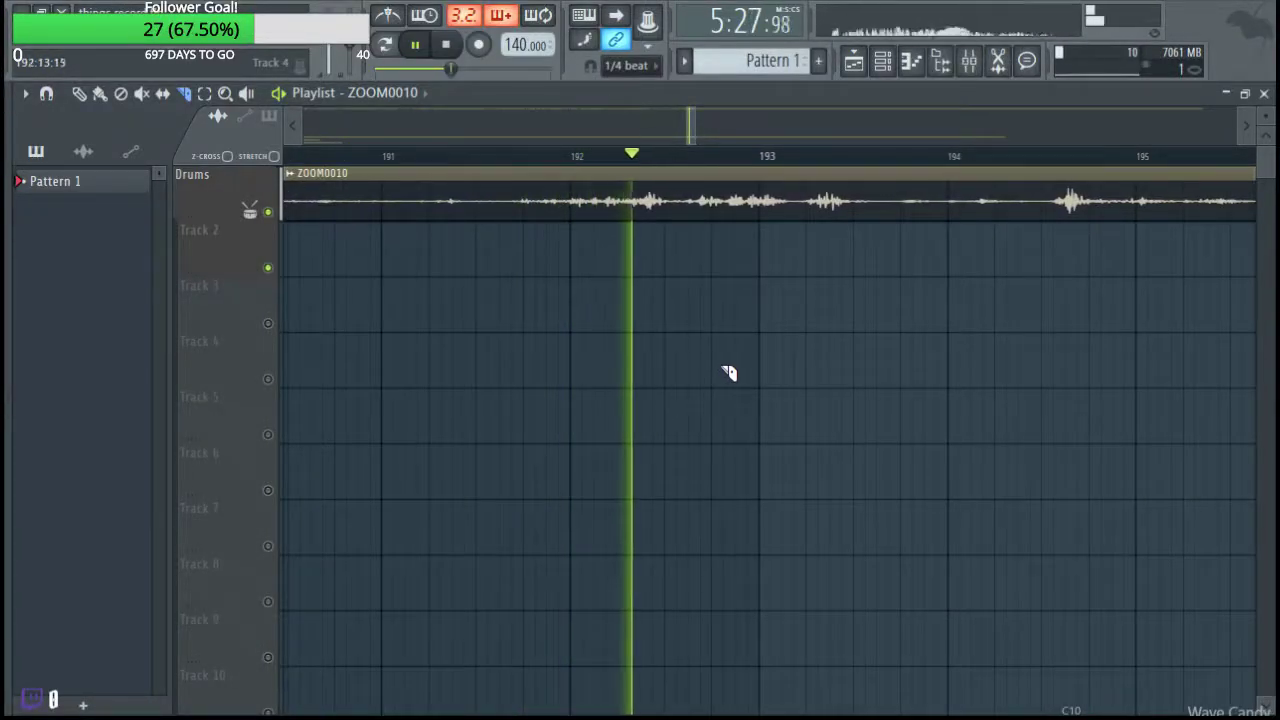
Slice the ZOOM0010 clip at about bars 193.75, 194.1 and 194.3 and replay the slices.
left_click_drag(831, 354, 536, 458)
left_click_drag(652, 362, 558, 402)
left_click_drag(674, 330, 655, 340)
key("space")
scroll(603, 300, "up", 4)
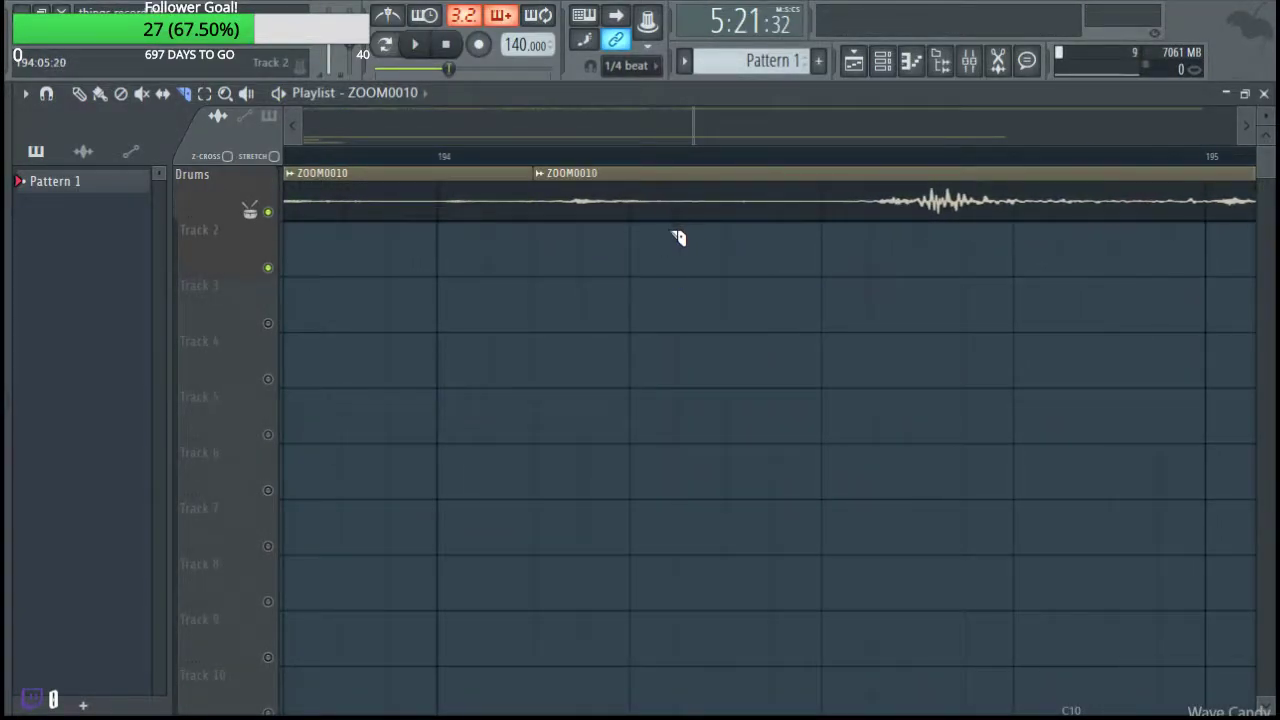
key("space")
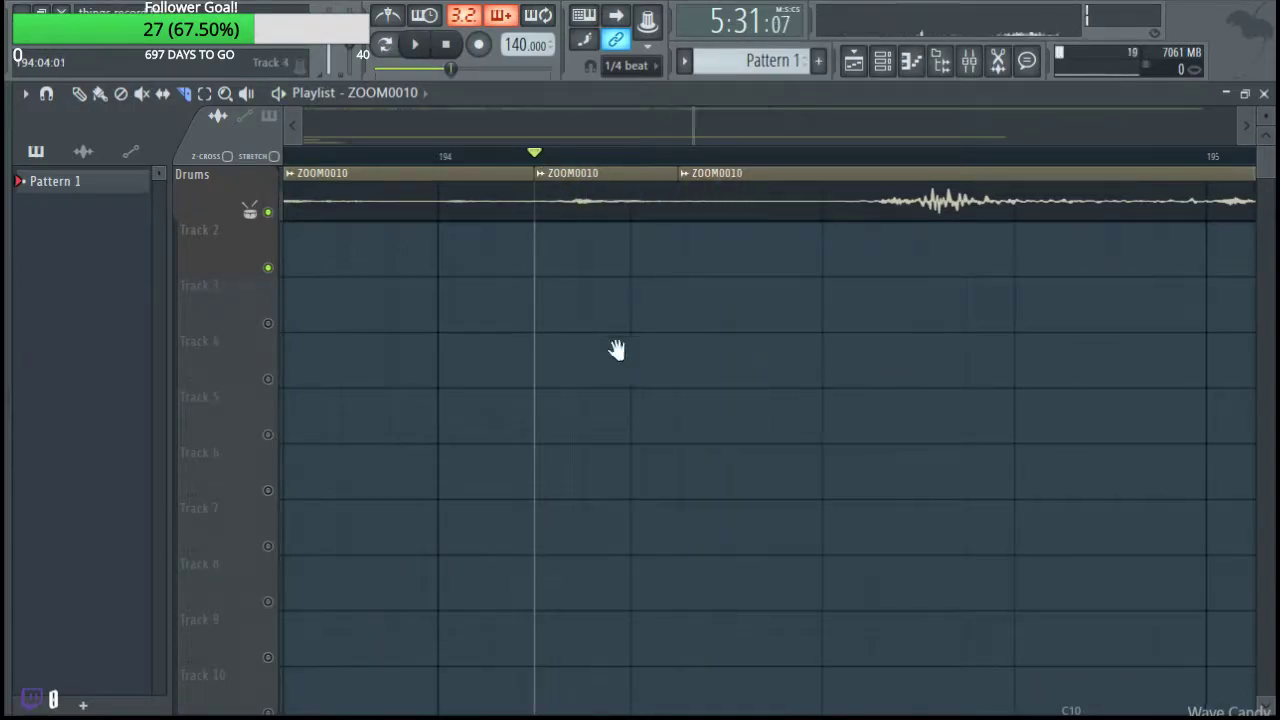
key("space")
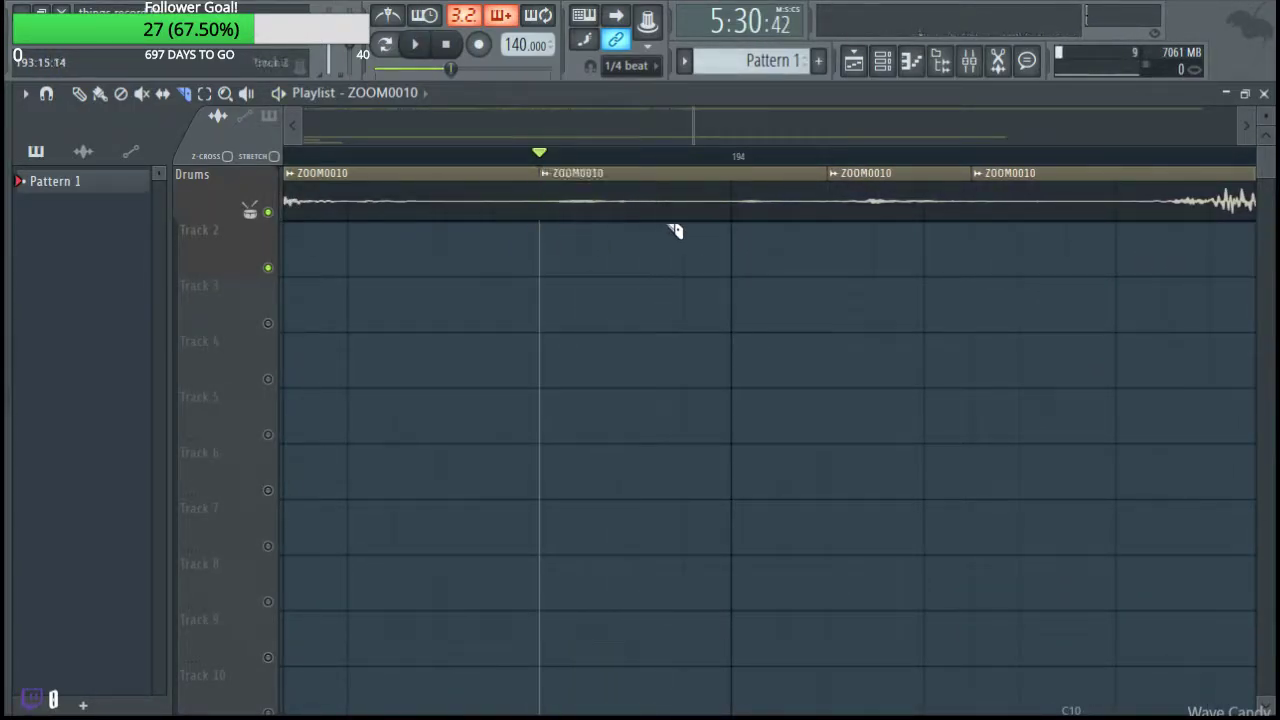
Slice the ZOOM0010 clip at about bars 194.5, 195 and 195.25 while playing the recording.
scroll(578, 308, "down", 3)
scroll(660, 340, "right", 3)
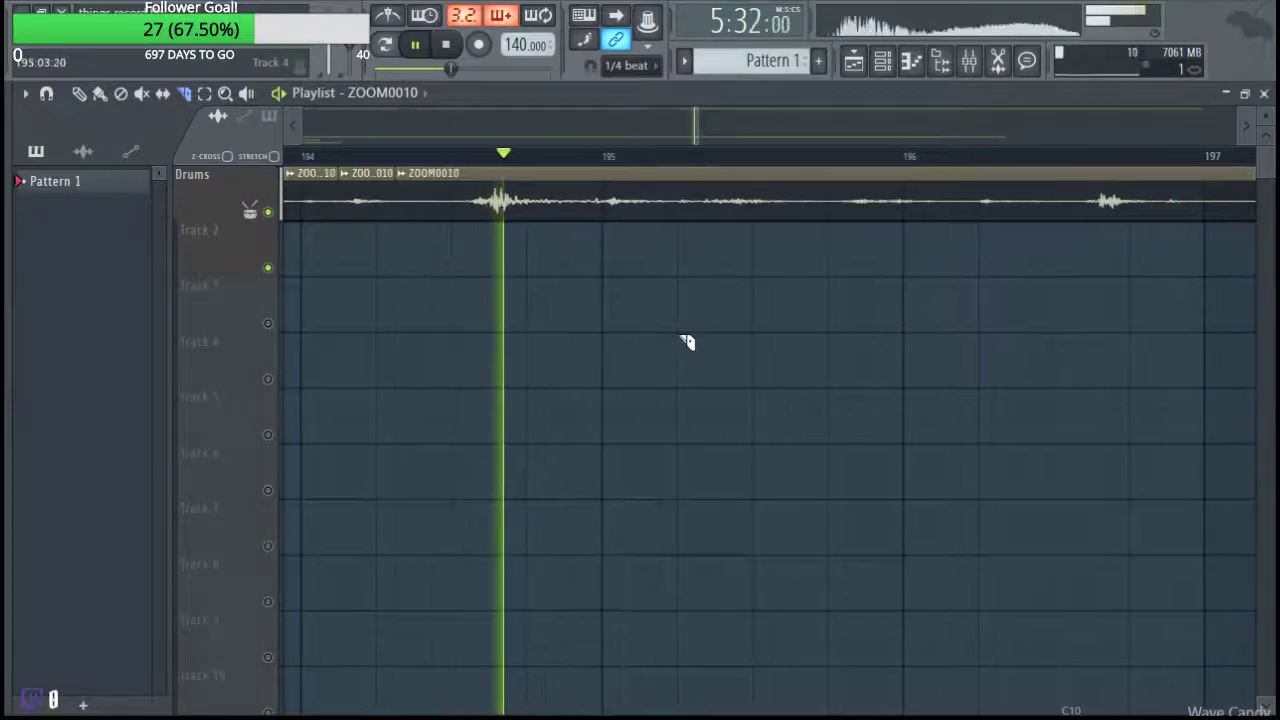
key("space")
scroll(480, 270, "up", 2)
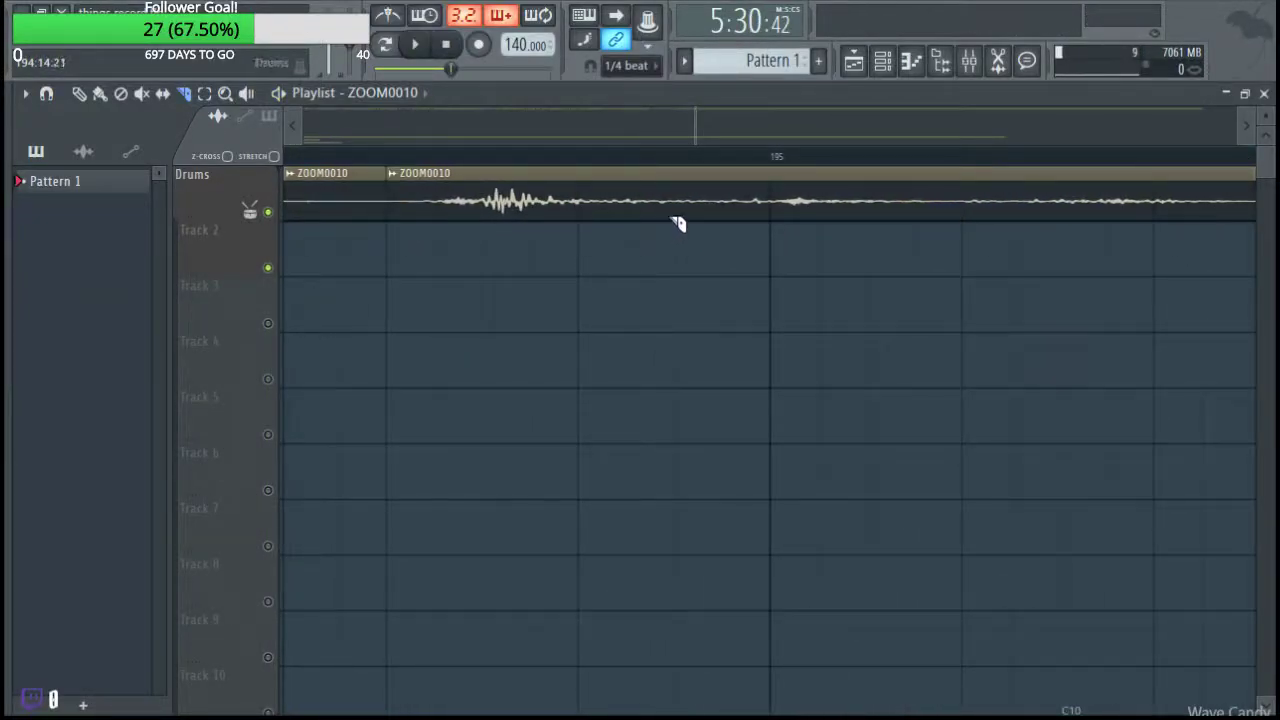
scroll(640, 345, "down", 2)
left_click_drag(649, 357, 372, 385)
key("space")
scroll(516, 244, "up", 2)
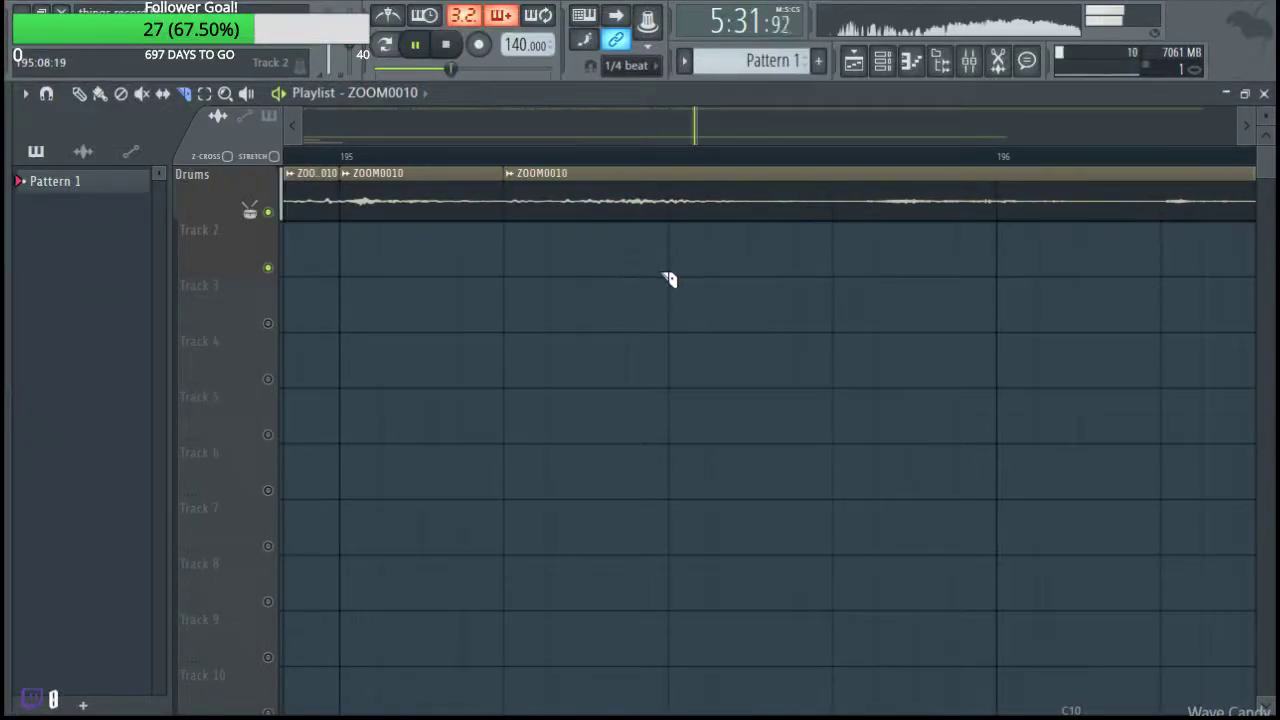
Replay the recording from just after bar 195 and slice the ZOOM0010 clip at about bar 195.75.
left_click(378, 160)
left_click_drag(625, 250, 437, 335)
key("space")
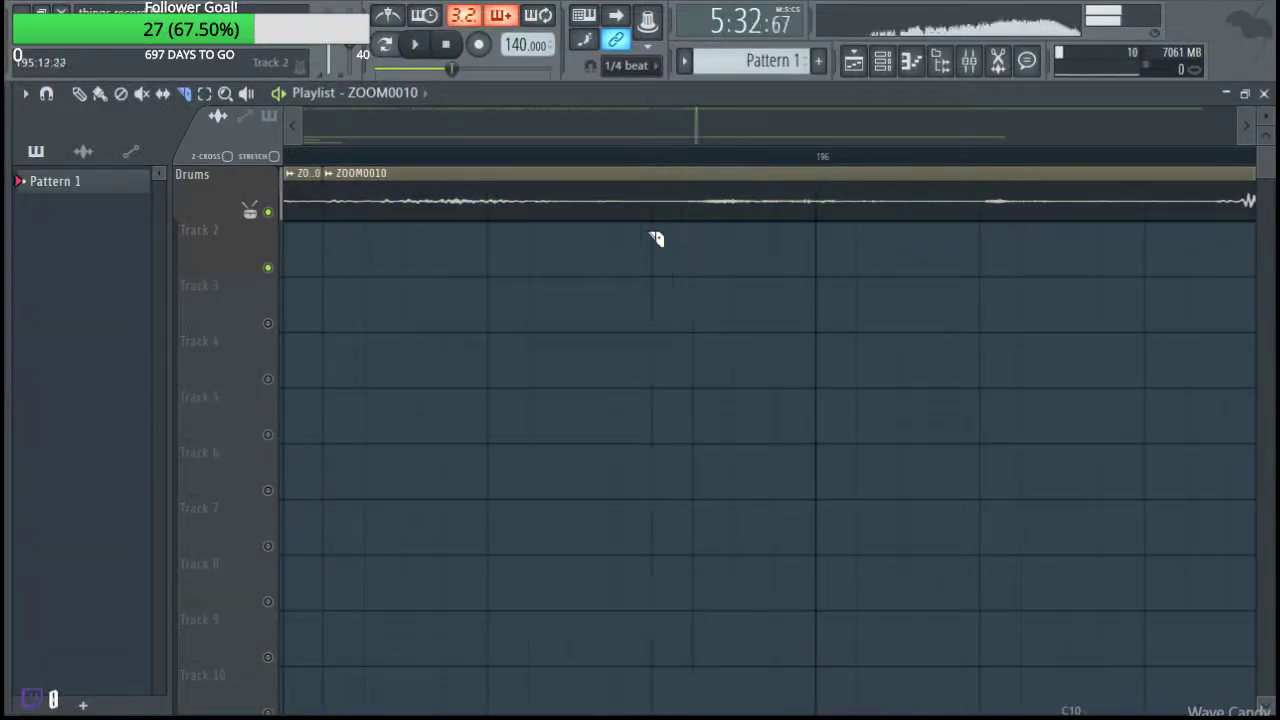
scroll(745, 280, "down", 1)
left_click_drag(703, 346, 611, 404)
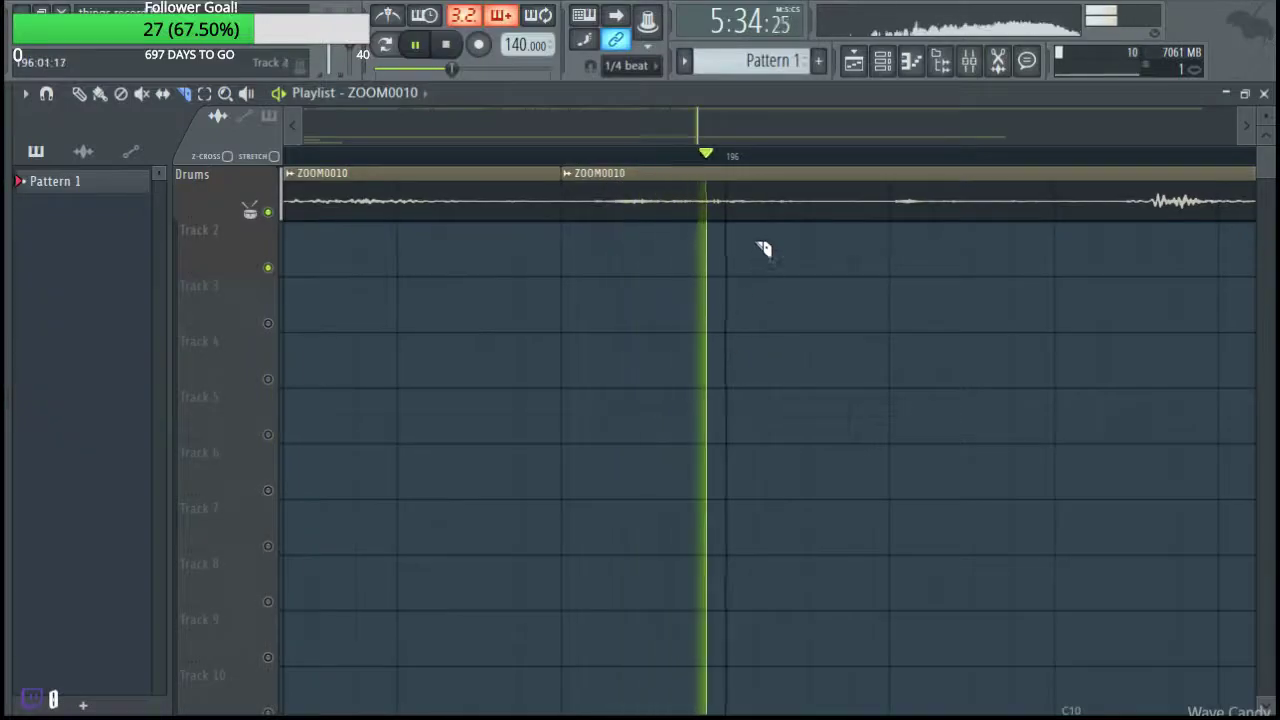
Play bars 196 and 197 and slice the ZOOM0010 clip at about bars 196.1 and 197.3.
left_click_drag(957, 333, 621, 174)
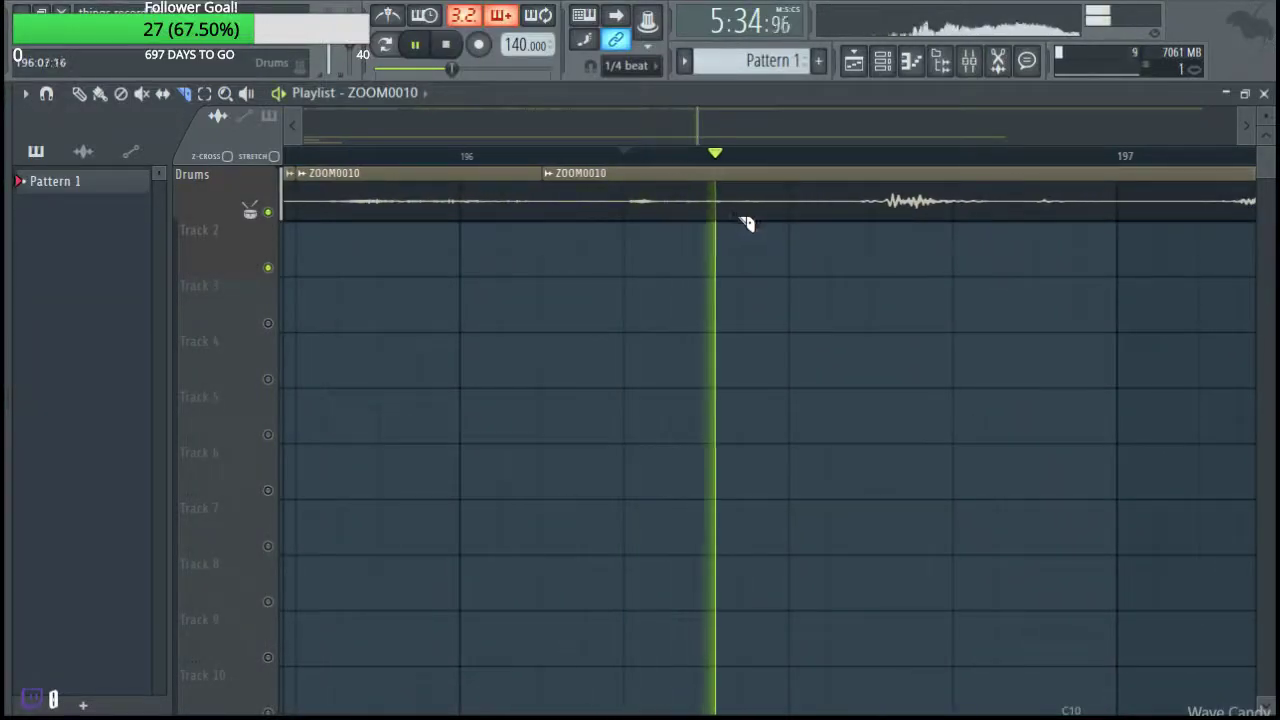
key("space")
key("space")
key("space")
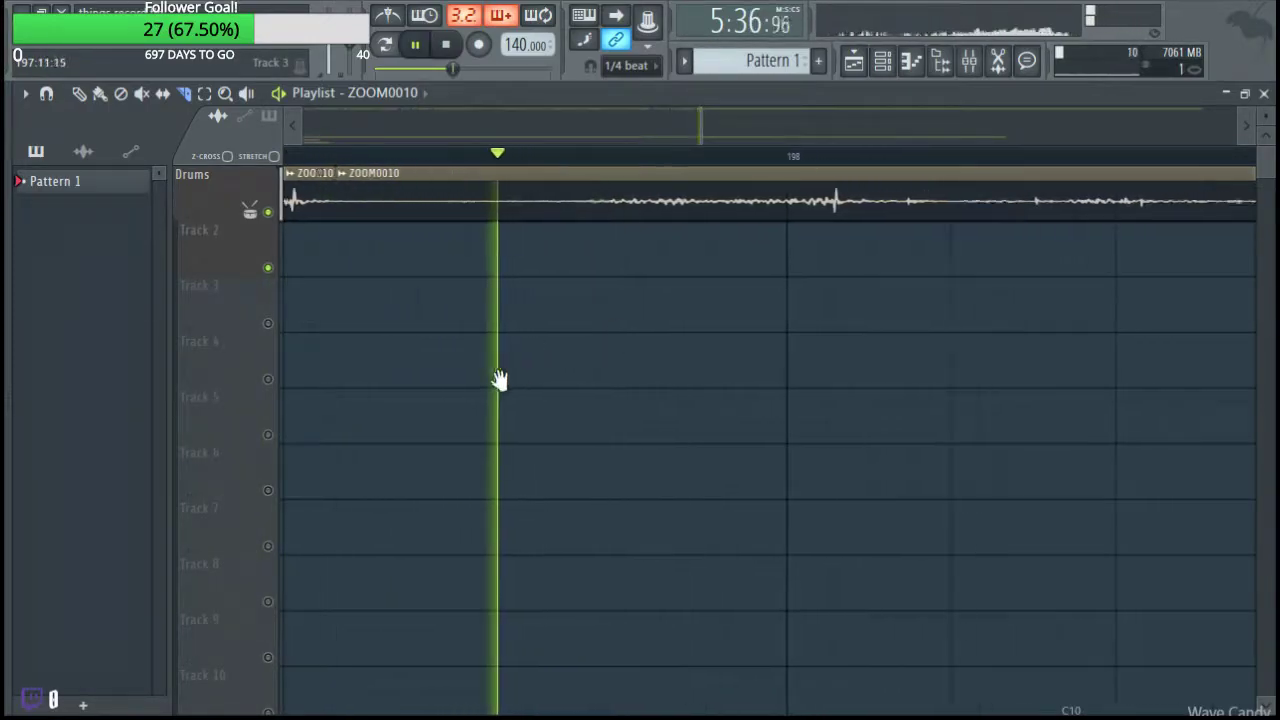
Slice the ZOOM0010 clip at about bar 198.1 and replay the recording from there.
key("space")
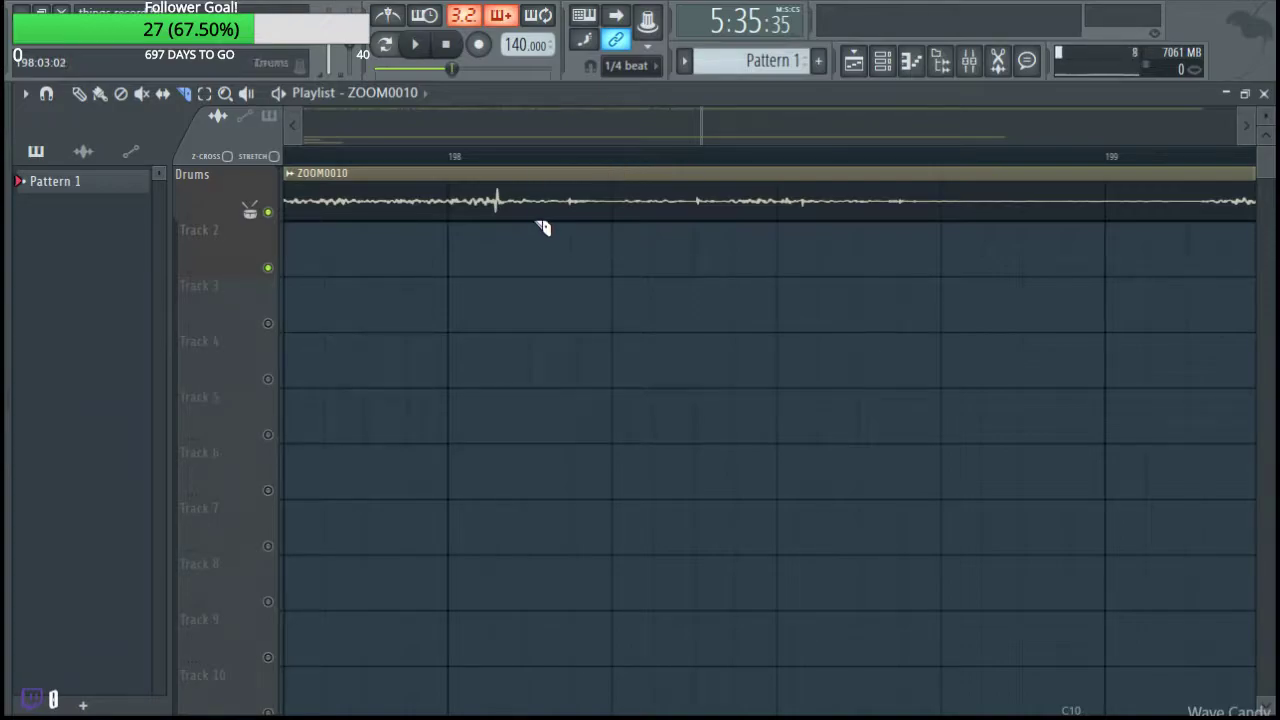
key("space")
left_click_drag(680, 253, 588, 251)
left_click(481, 158)
key("space")
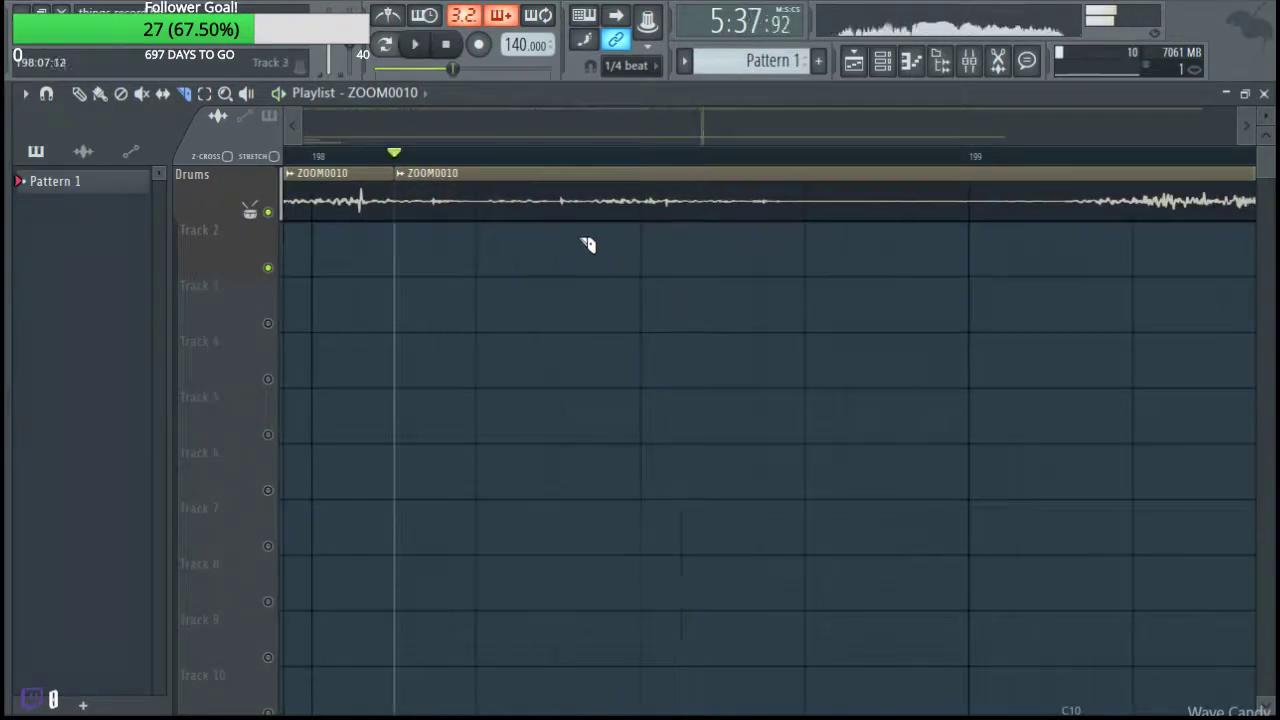
Slice the ZOOM0010 clip at about bars 198.4 and 198.6 while replaying the recording.
key("space")
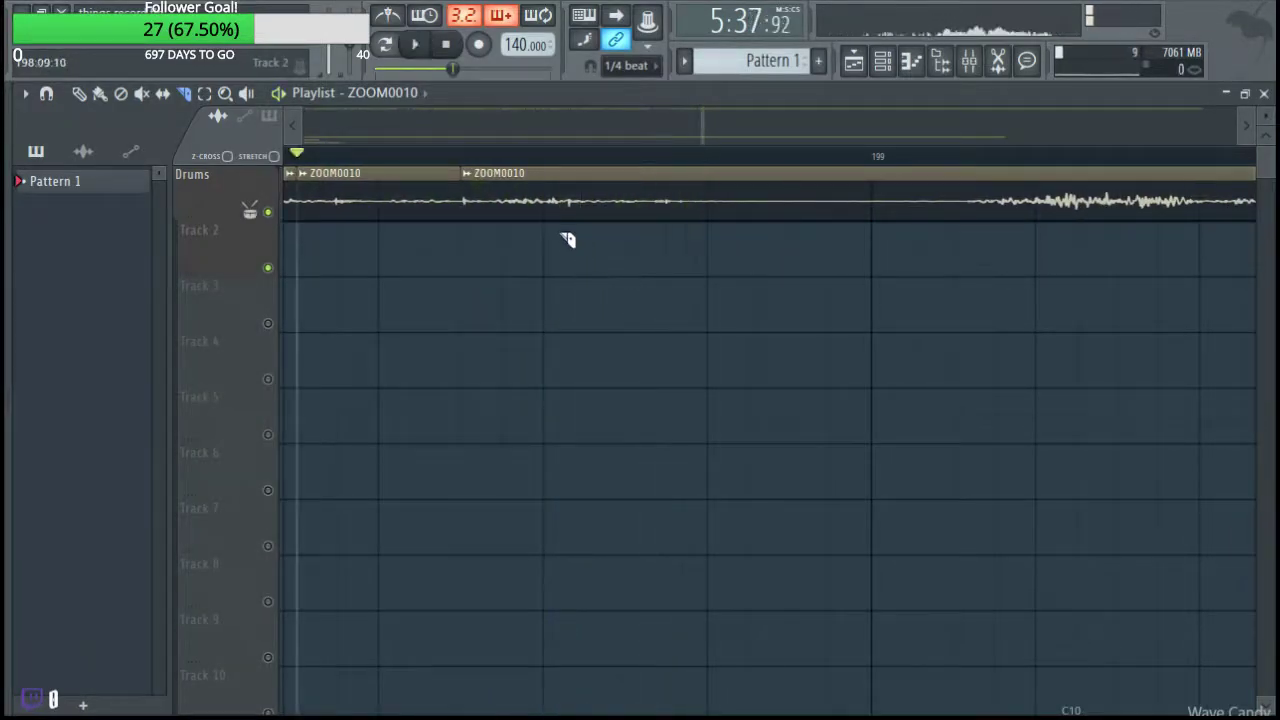
key("space")
key("space")
left_click_drag(667, 283, 577, 349)
key("space")
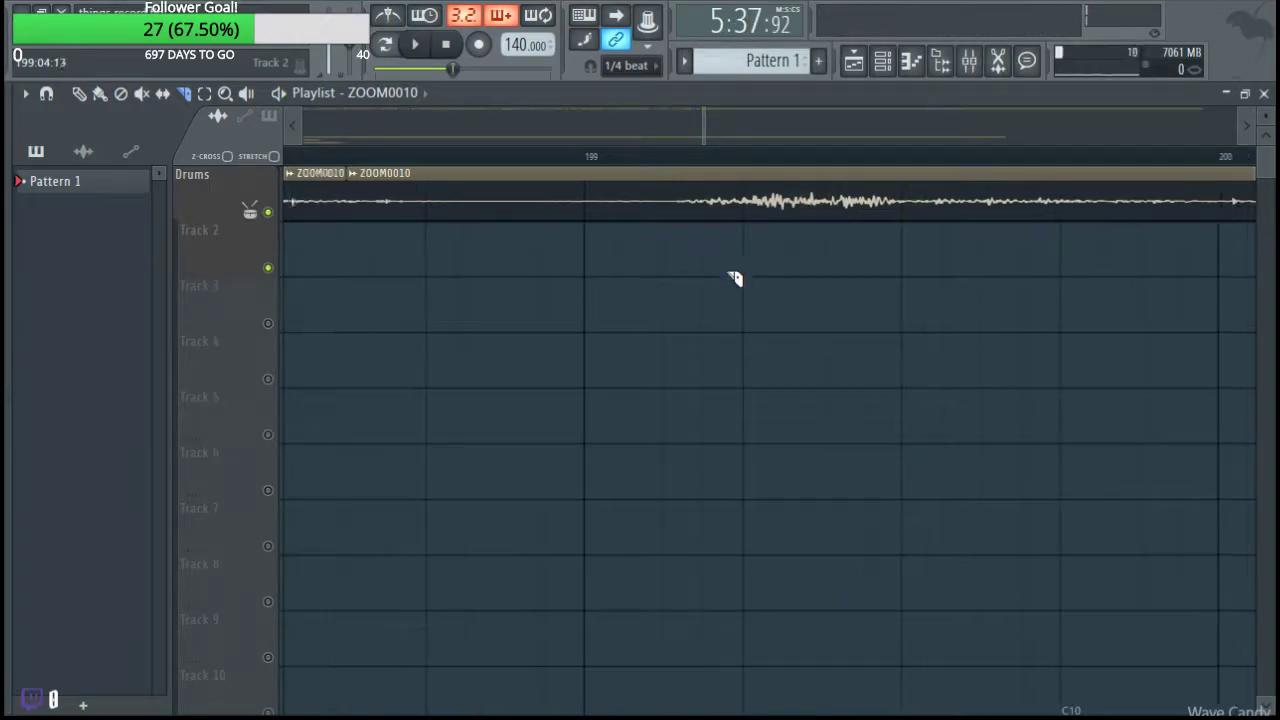
Play through bar 199 and slice the ZOOM0010 clip at about bars 200 and 200.1.
key("space")
key("space")
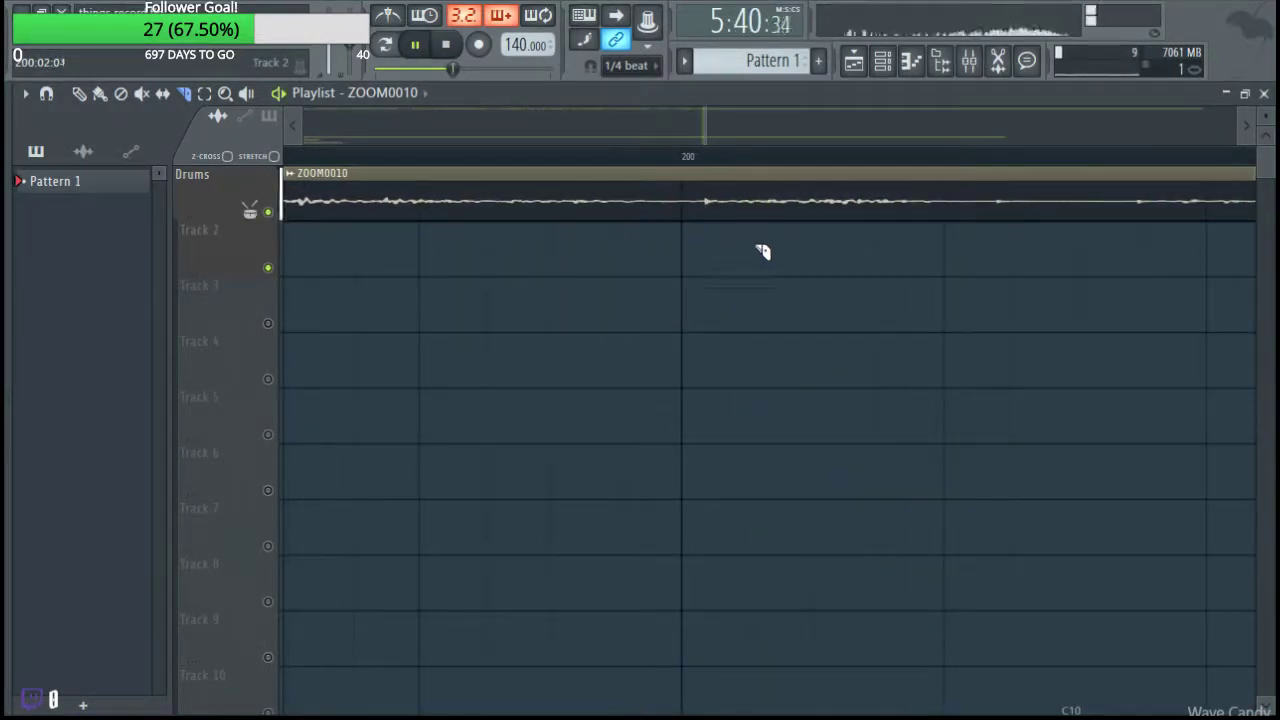
key("space")
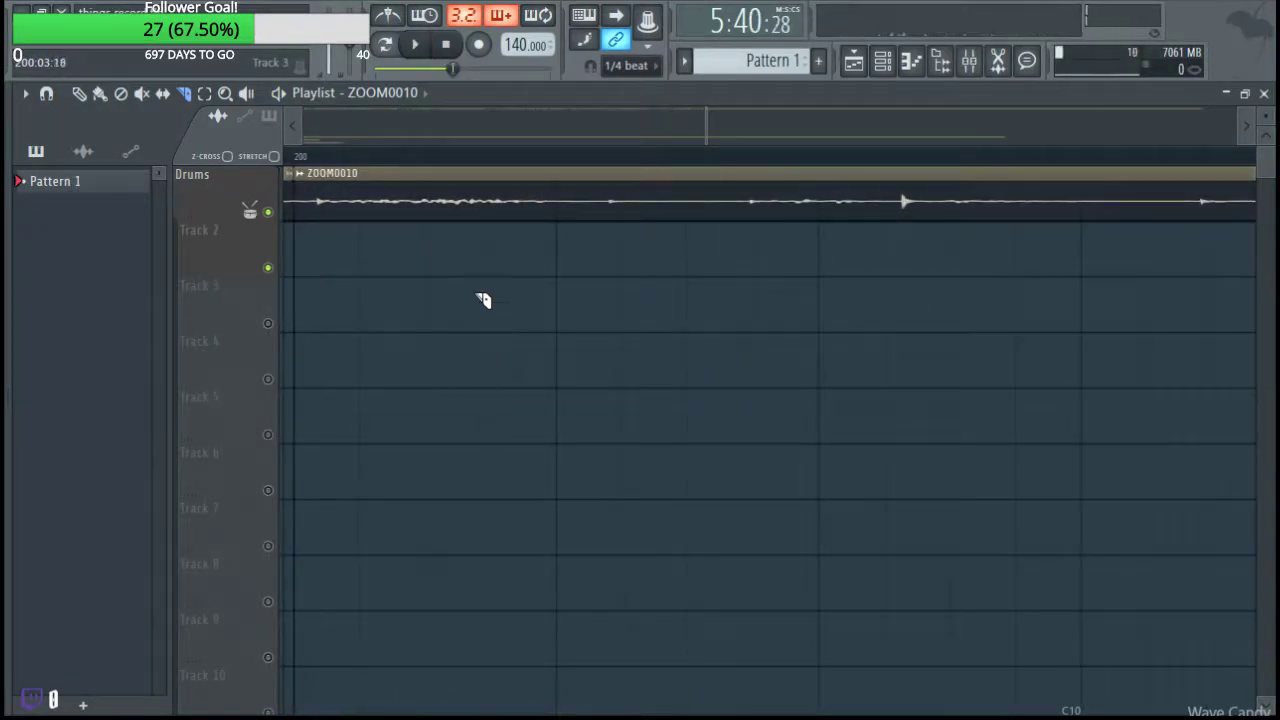
key("space")
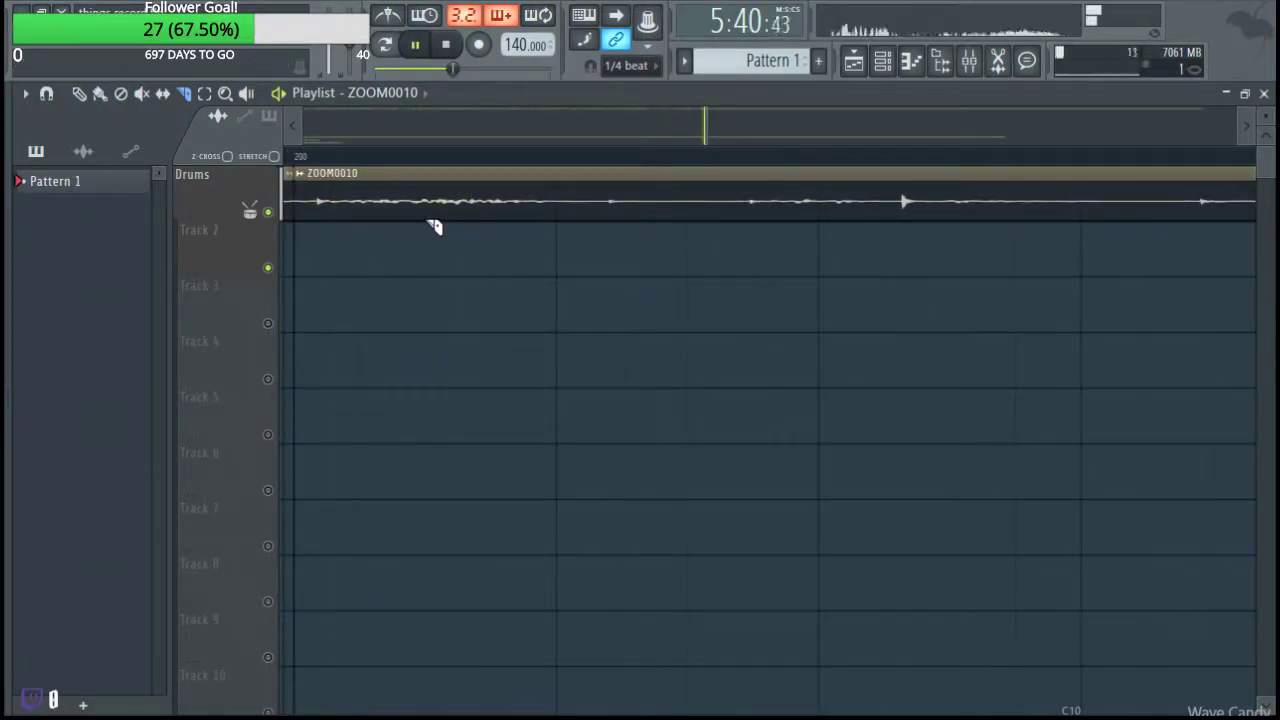
key("space")
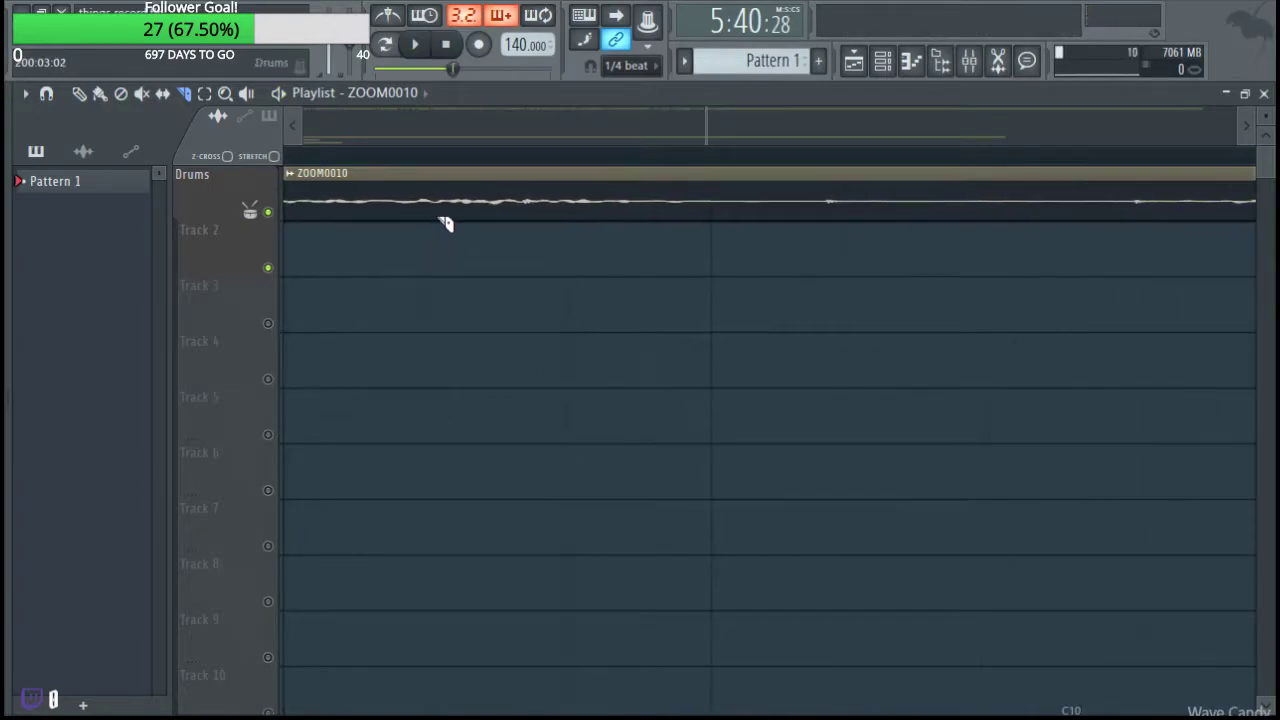
key("space")
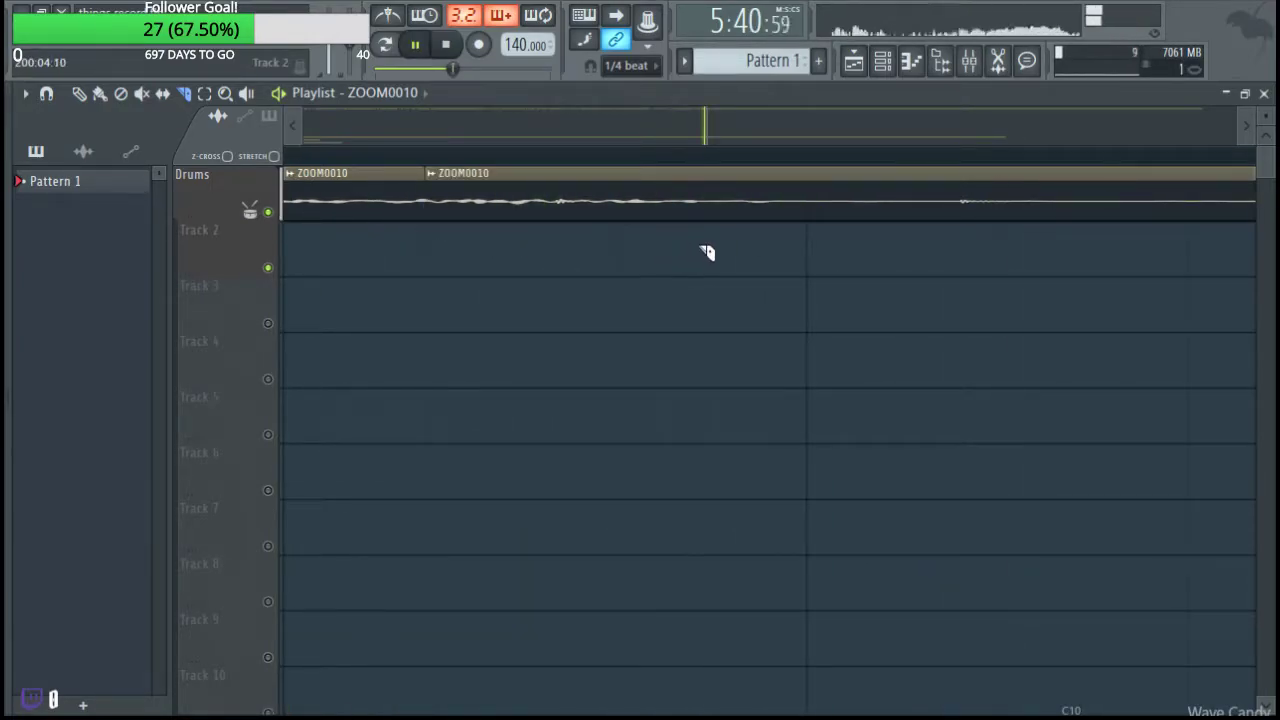
key("space")
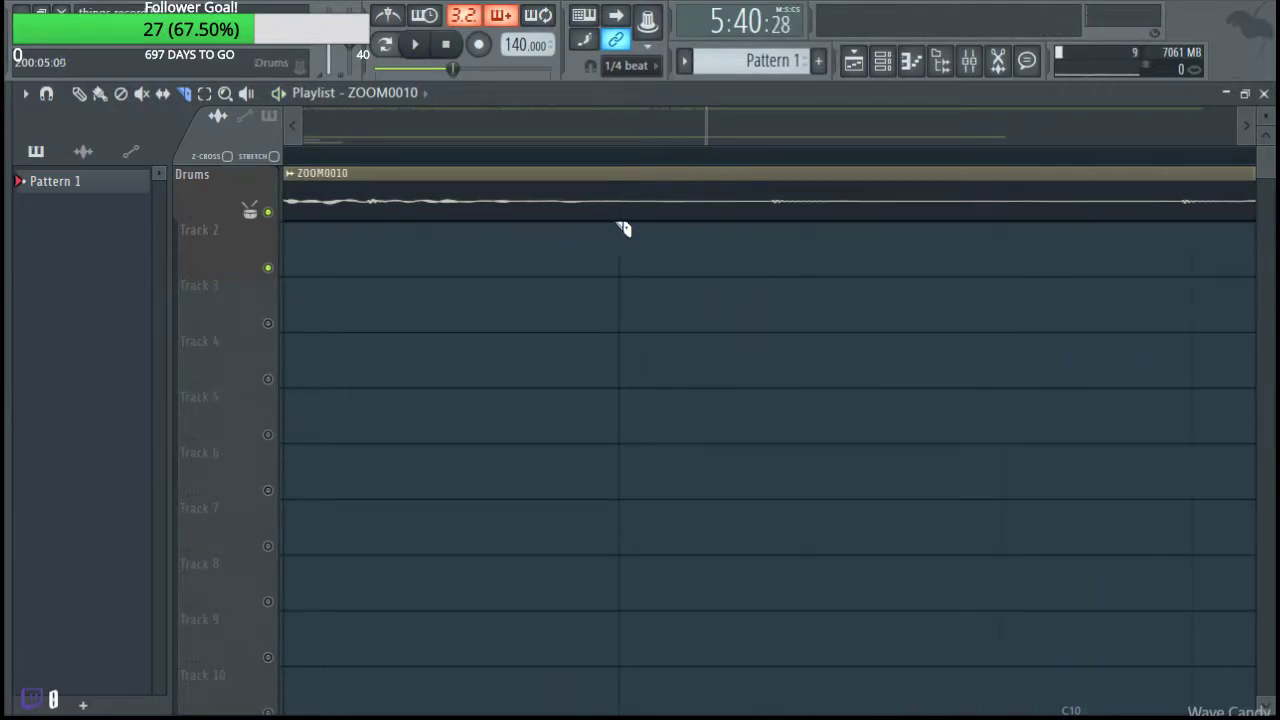
Slice the ZOOM0010 clip at about bars 200.25, 200.4 and 200.55 during playback.
scroll(816, 296, "down", 5)
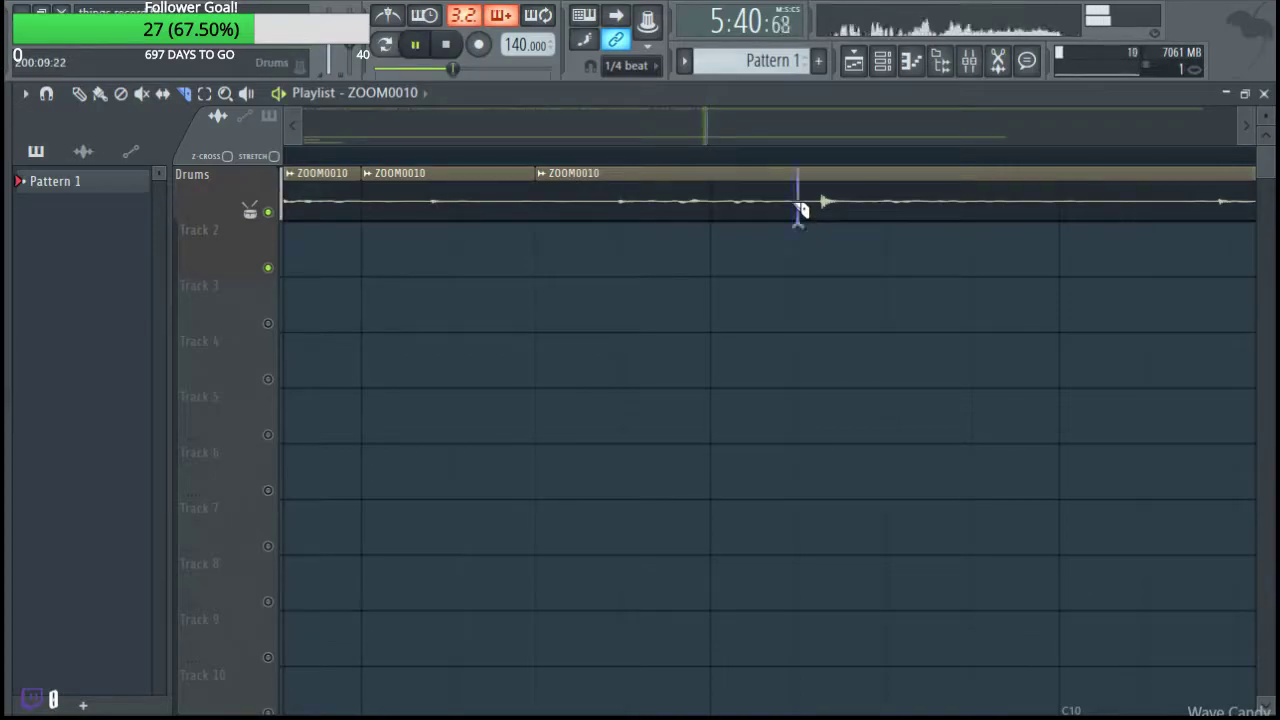
scroll(911, 297, "down", 4)
left_click_drag(908, 297, 637, 408)
scroll(848, 295, "up", 3)
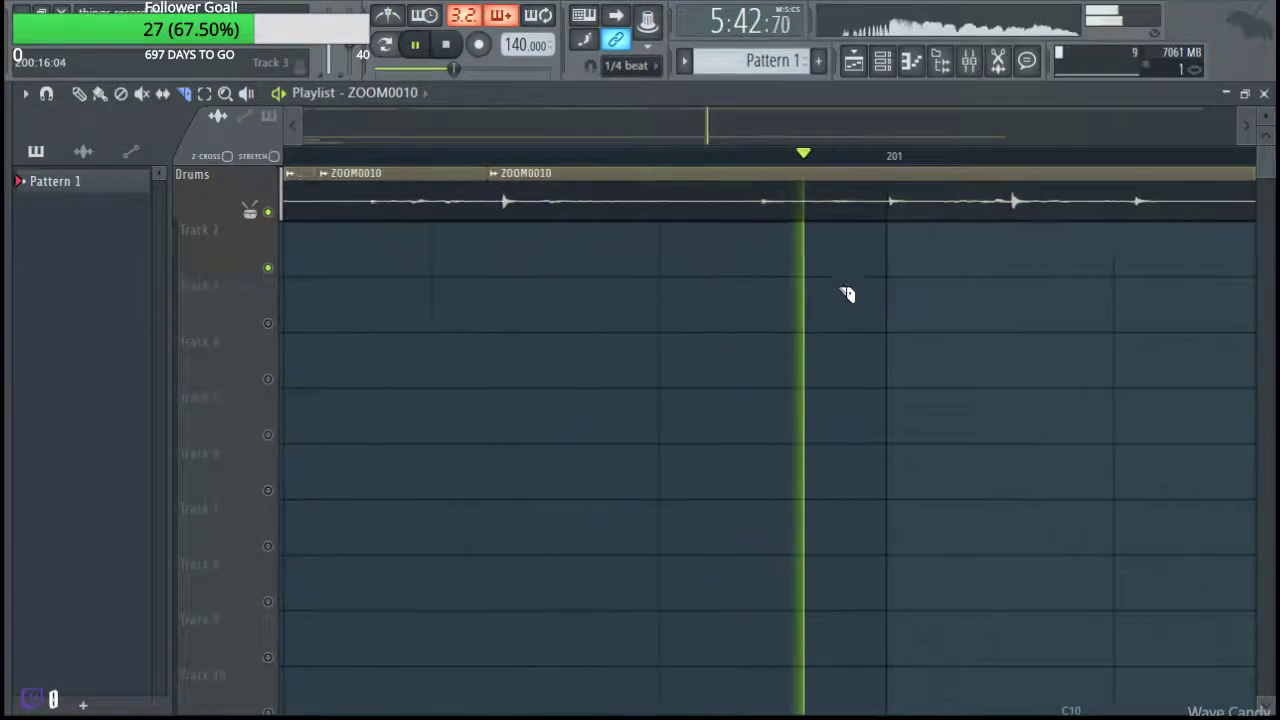
Slice the ZOOM0010 clip at about bars 200.8, 201, 201.8 and 201.9, plus every eighth of a bar from 201.1 to 201.6.
key("space")
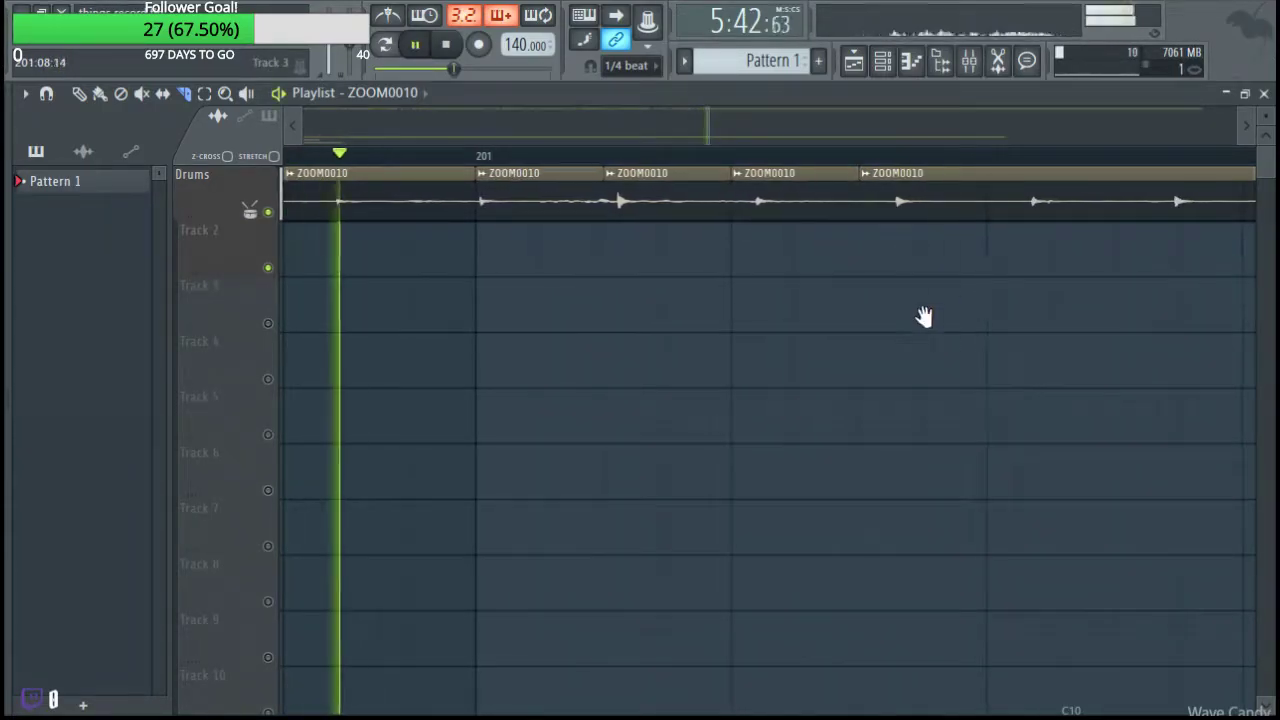
key("space")
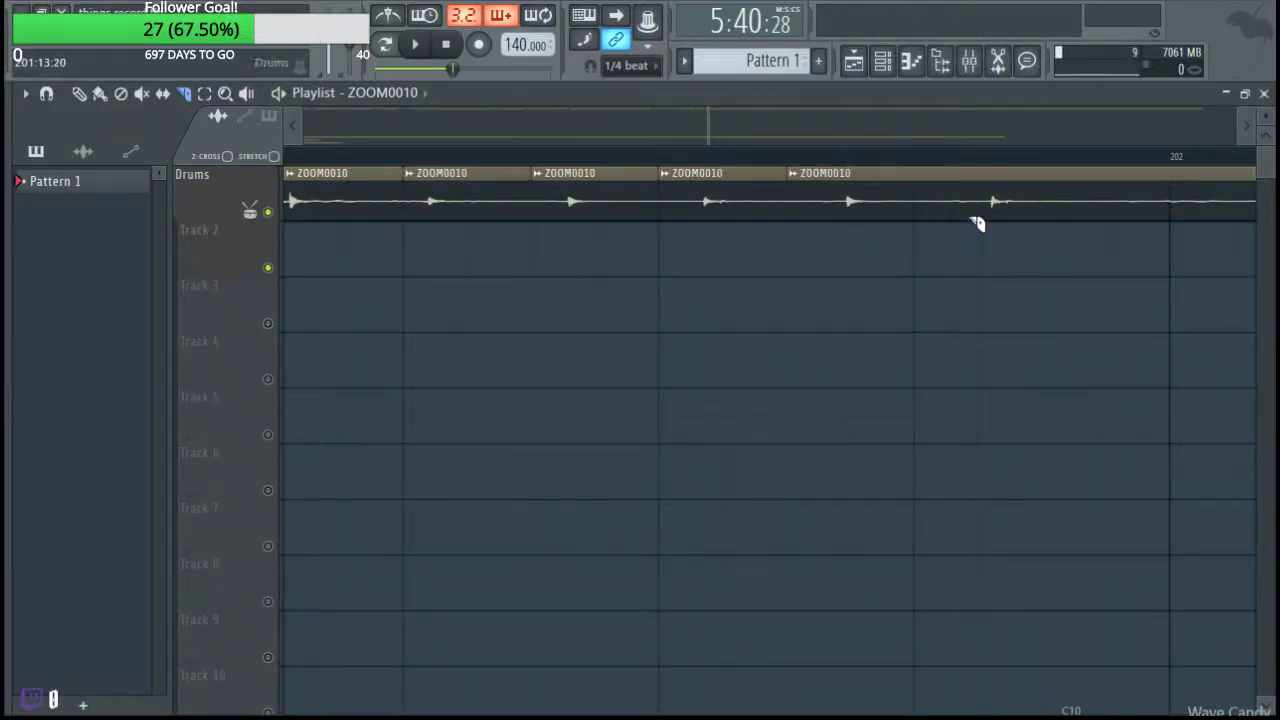
scroll(993, 300, "down", 5)
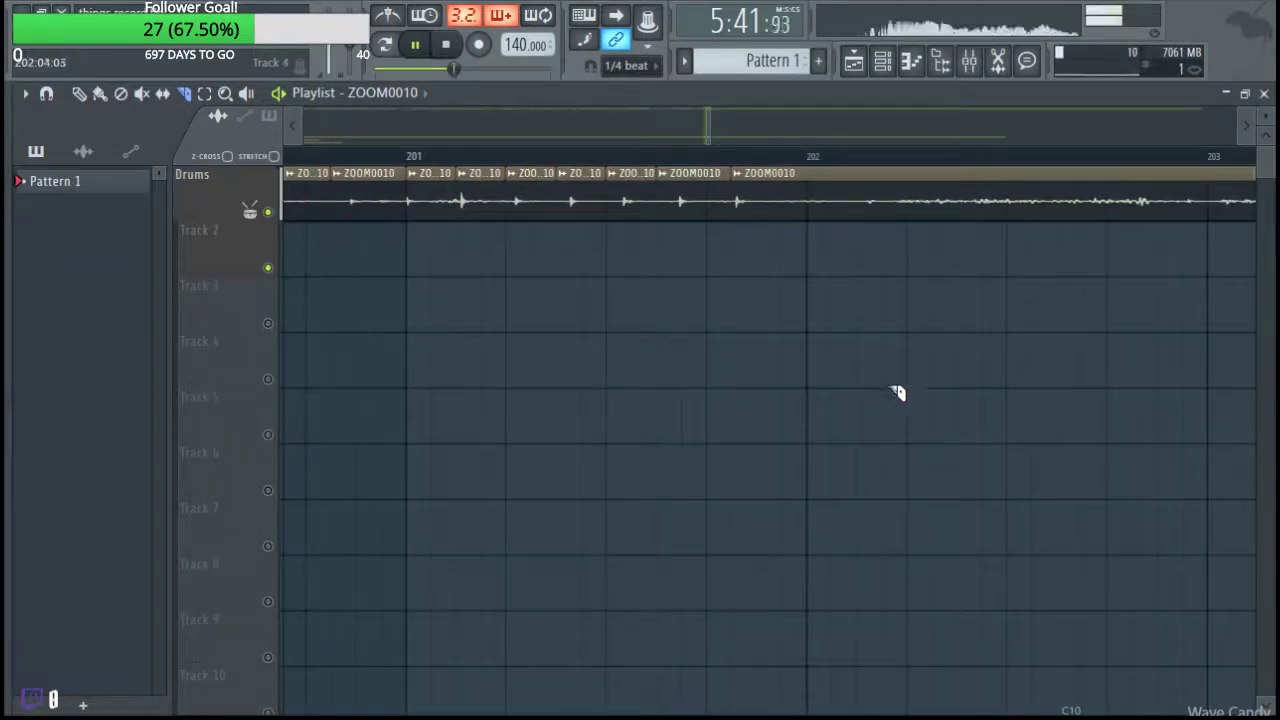
left_click(730, 217)
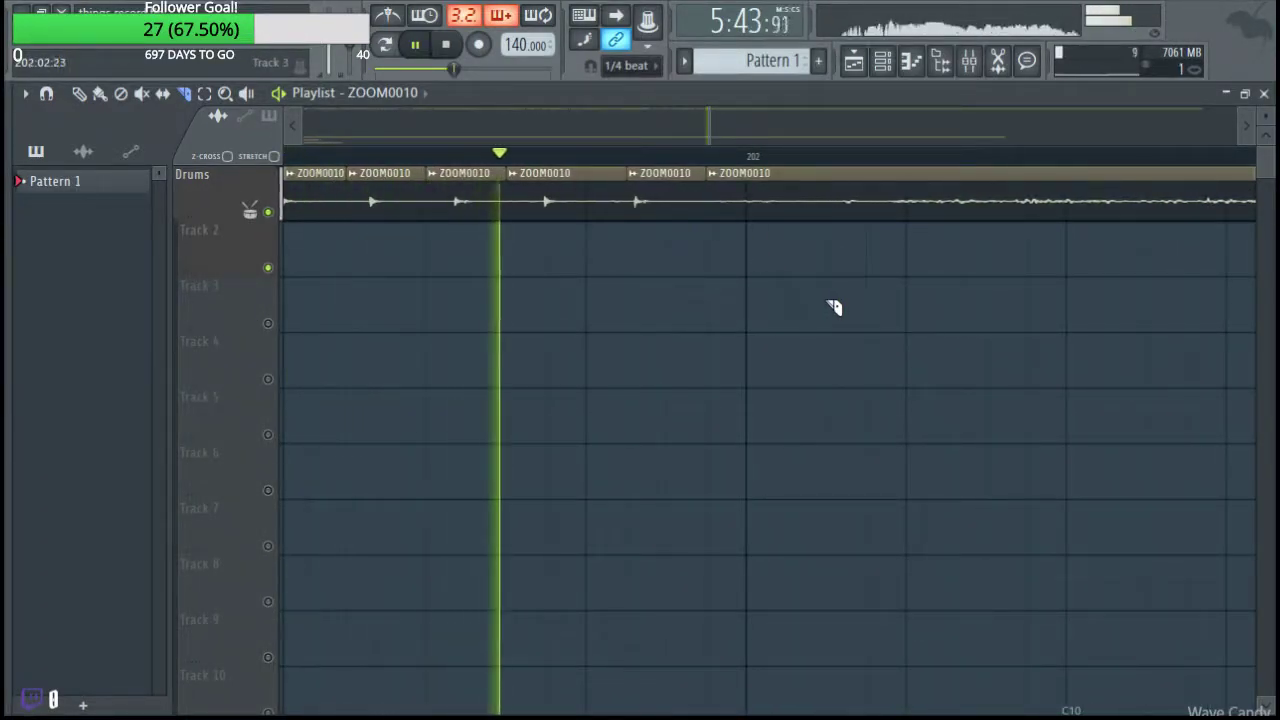
Play the recording from bar 202 to bar 209 and slice the ZOOM0010 clip at about bar 209.5.
left_click_drag(843, 318, 602, 396)
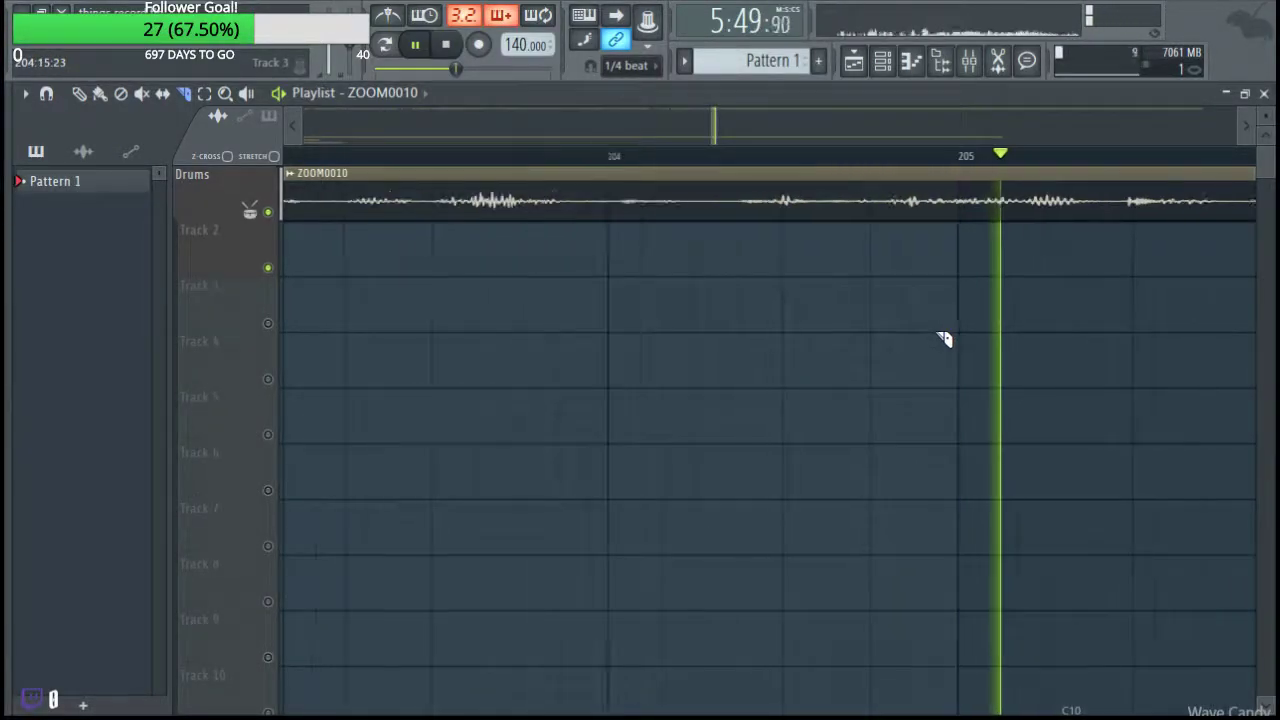
key("space")
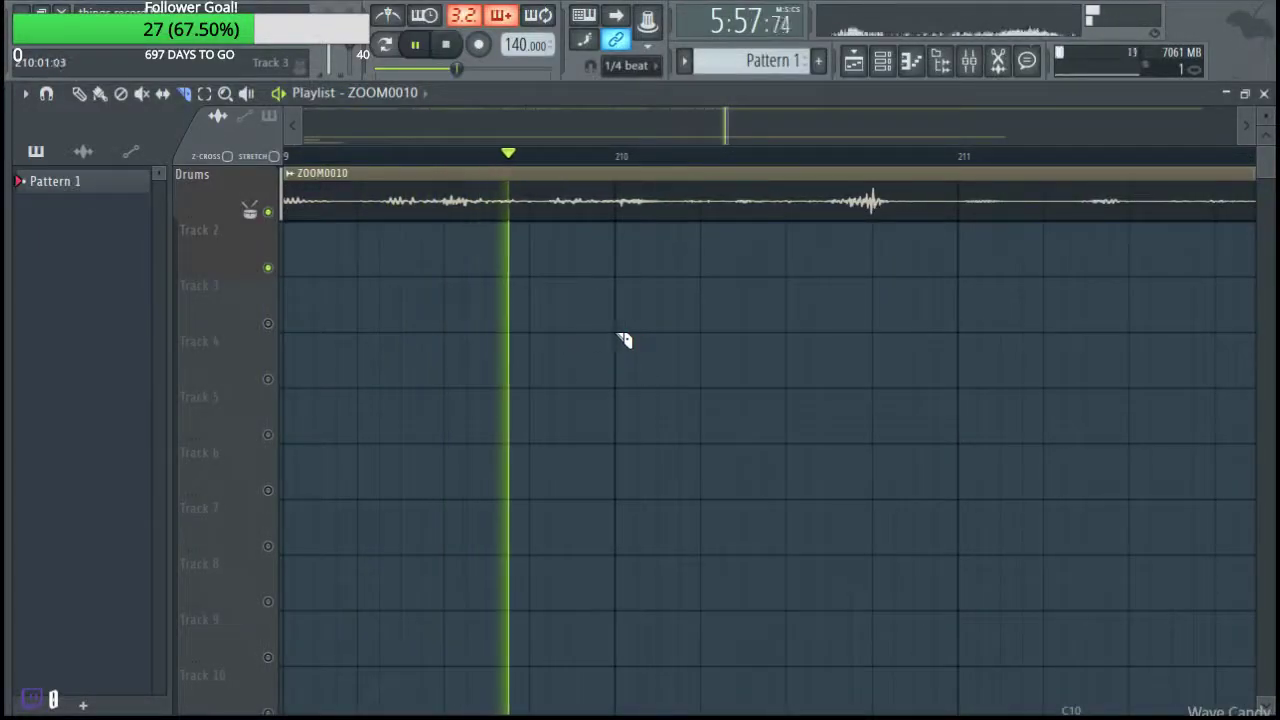
key("space")
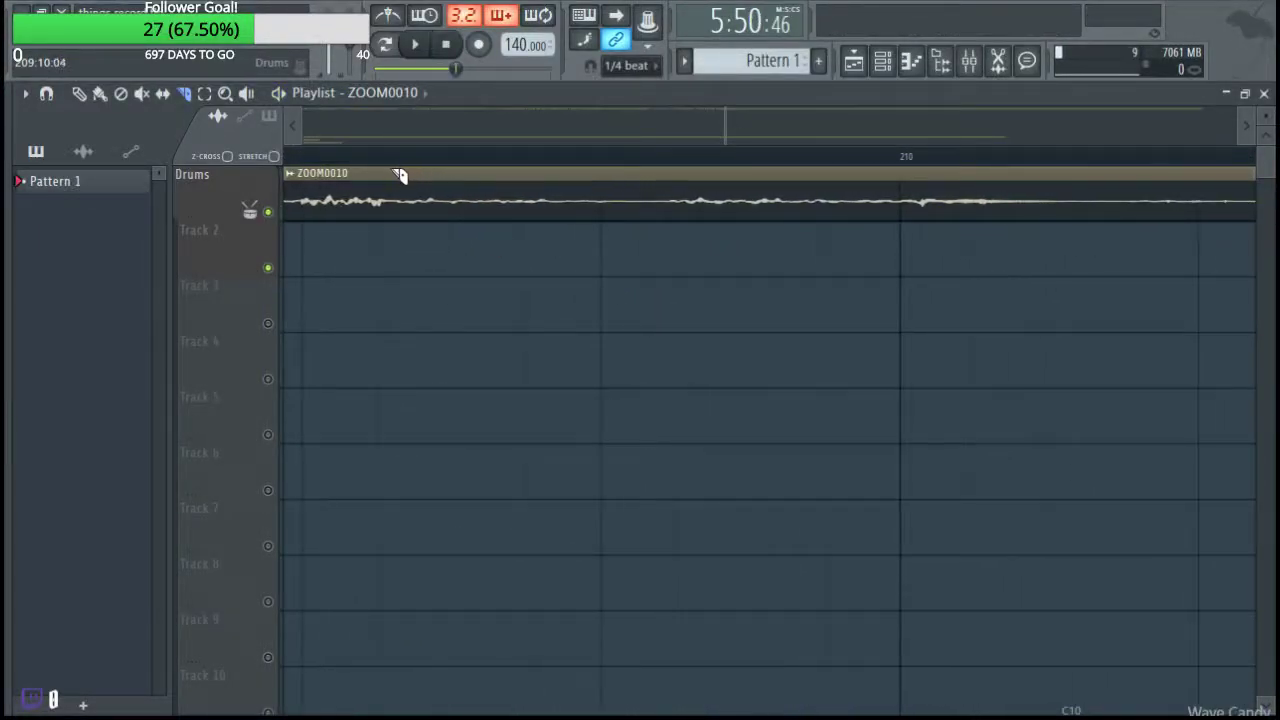
key("space")
key("space")
key("space")
key("space")
left_click_drag(415, 210, 538, 205)
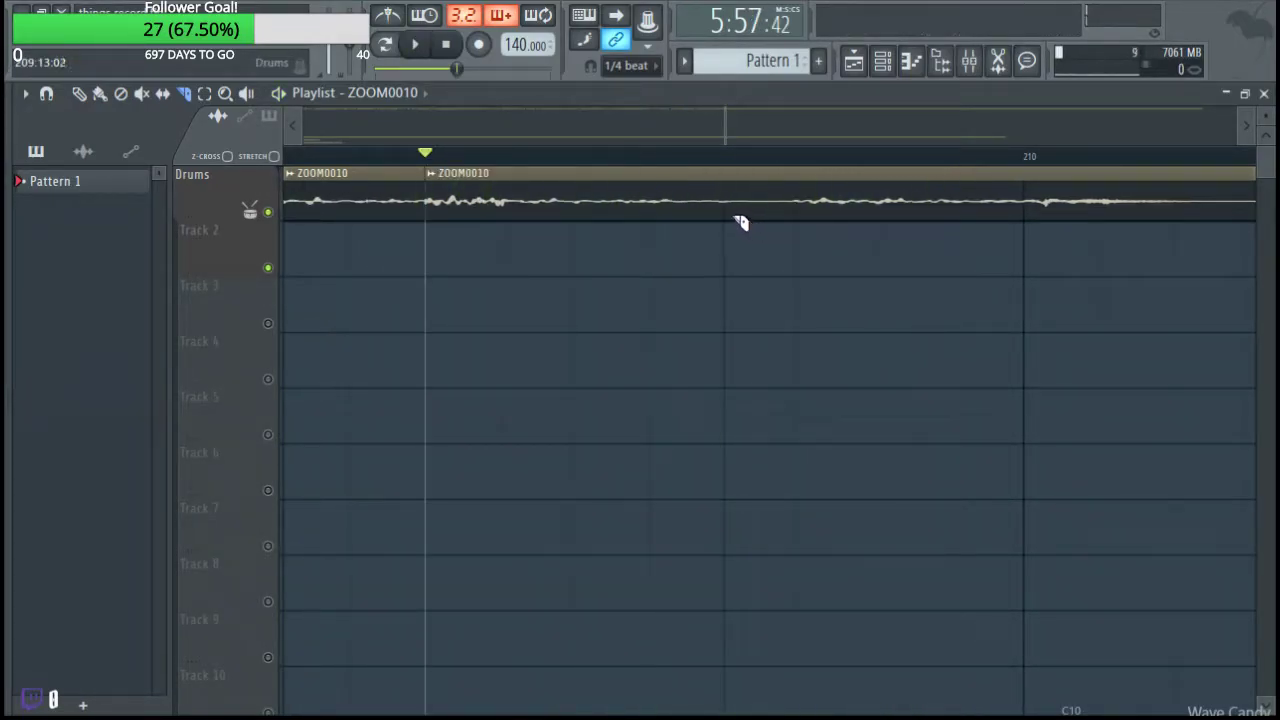
Listen to the ZOOM0010 recording from about bar 209.5 to bar 220 for usable sounds.
scroll(850, 273, "down", 3)
left_click_drag(785, 300, 326, 400)
left_click_drag(648, 335, 502, 370)
left_click_drag(1100, 292, 648, 386)
scroll(684, 378, "down", 2)
left_click_drag(1070, 296, 651, 384)
left_click_drag(737, 343, 526, 423)
scroll(526, 423, "down", 2)
scroll(840, 334, "up", 3)
left_click_drag(822, 350, 706, 388)
left_click_drag(782, 376, 706, 420)
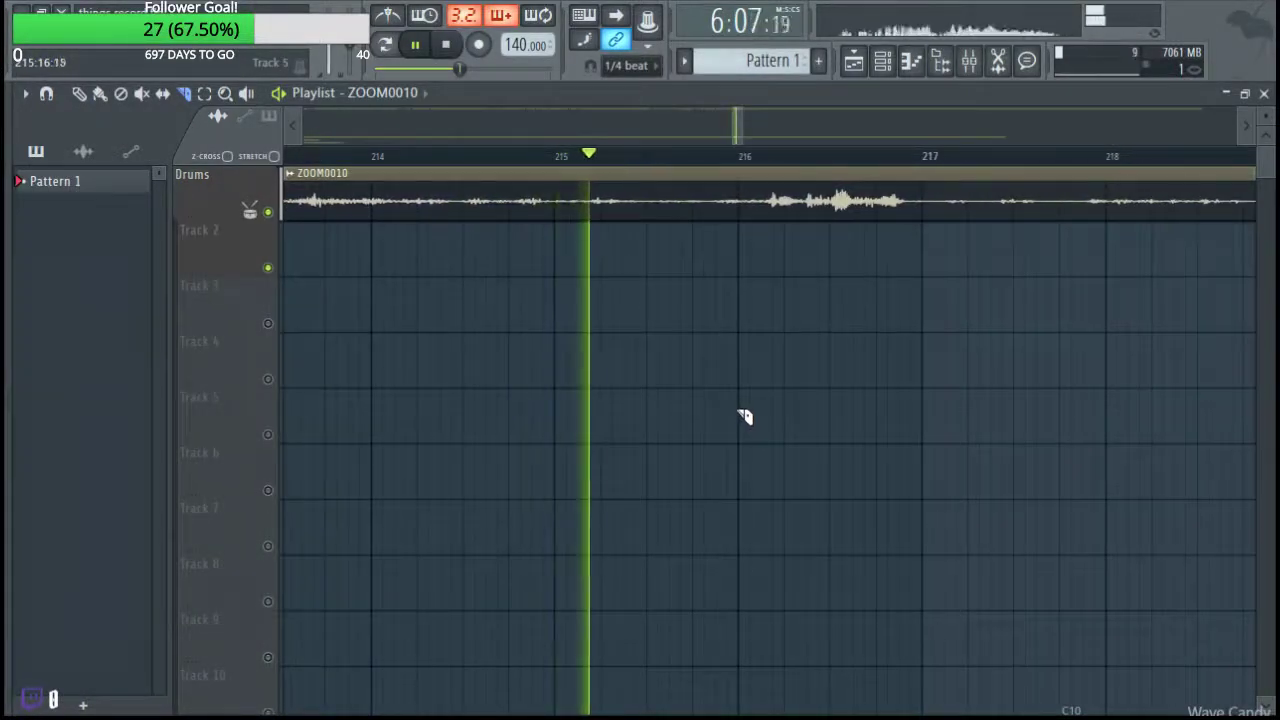
scroll(546, 358, "up", 3)
scroll(546, 358, "up", 2)
scroll(500, 330, "down", 6)
left_click_drag(888, 372, 682, 412)
scroll(818, 387, "up", 1)
left_click_drag(757, 366, 640, 398)
left_click_drag(908, 379, 715, 410)
left_click_drag(840, 412, 657, 471)
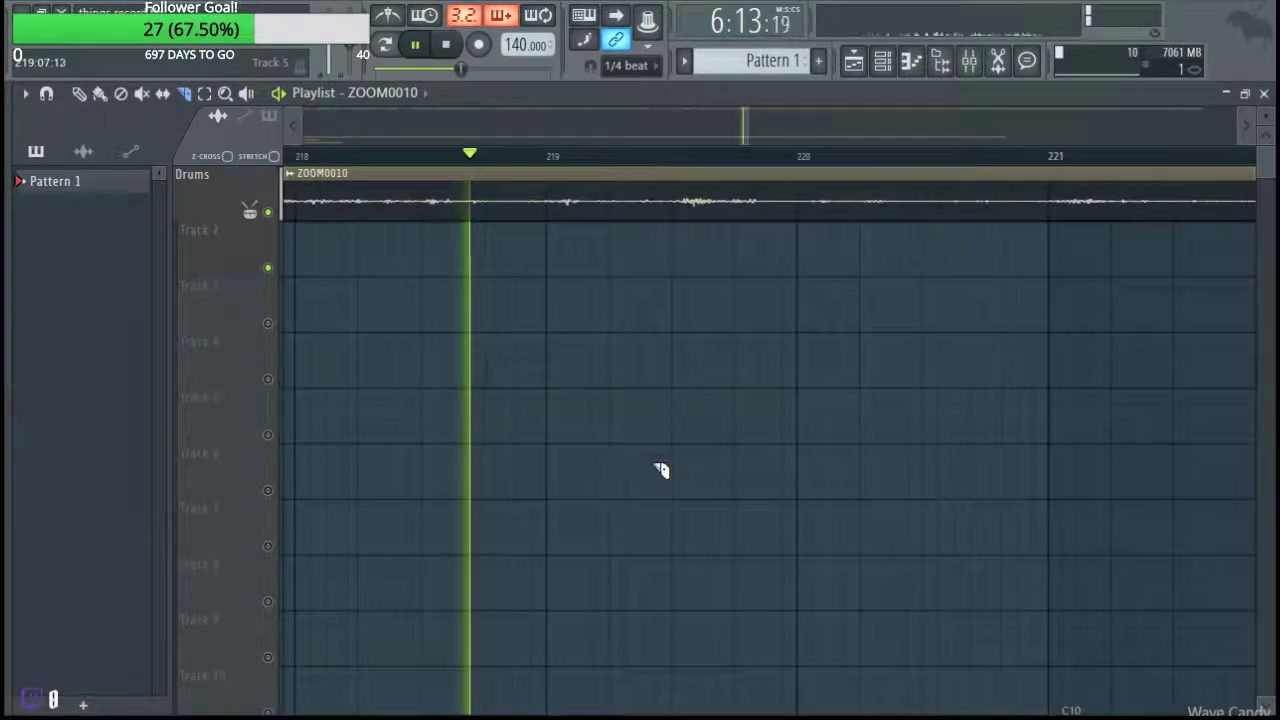
left_click_drag(827, 402, 697, 449)
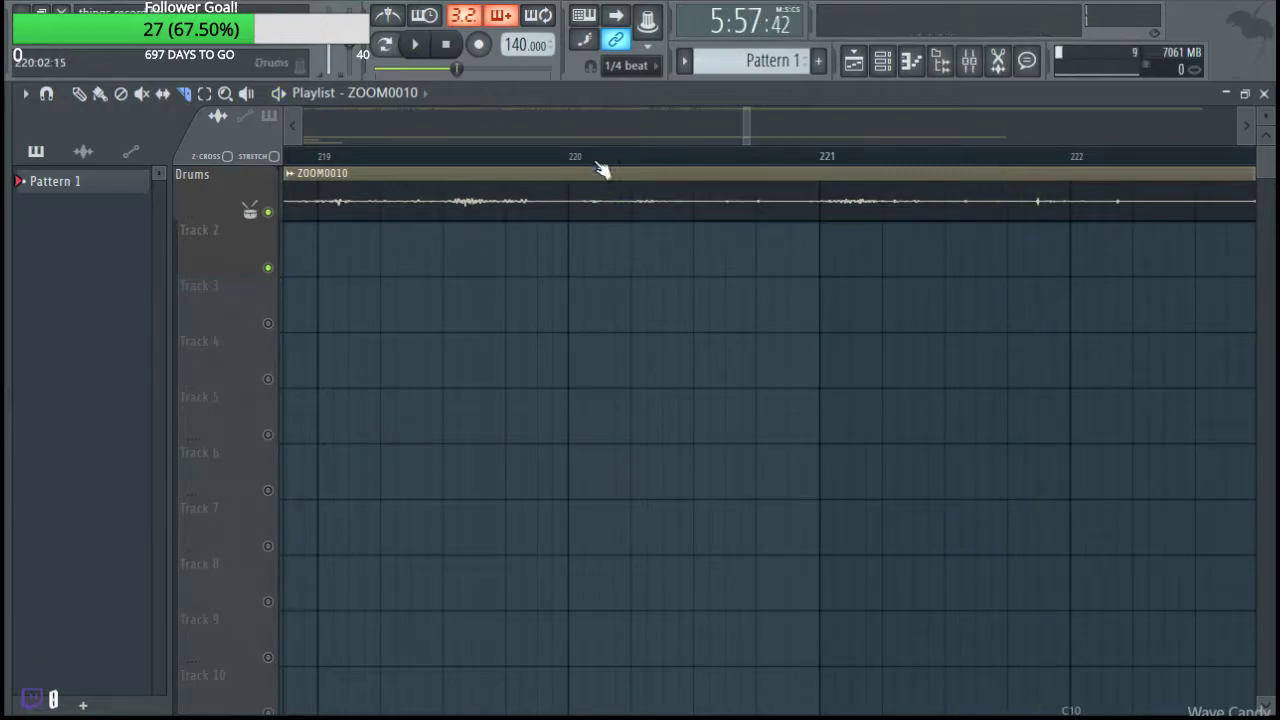
Play from bar 220.5 and slice the ZOOM0010 clip at about bars 220.6, 220.7 and 220.8.
left_click(695, 157)
scroll(806, 220, "up", 3)
key("space")
key("space")
key("space")
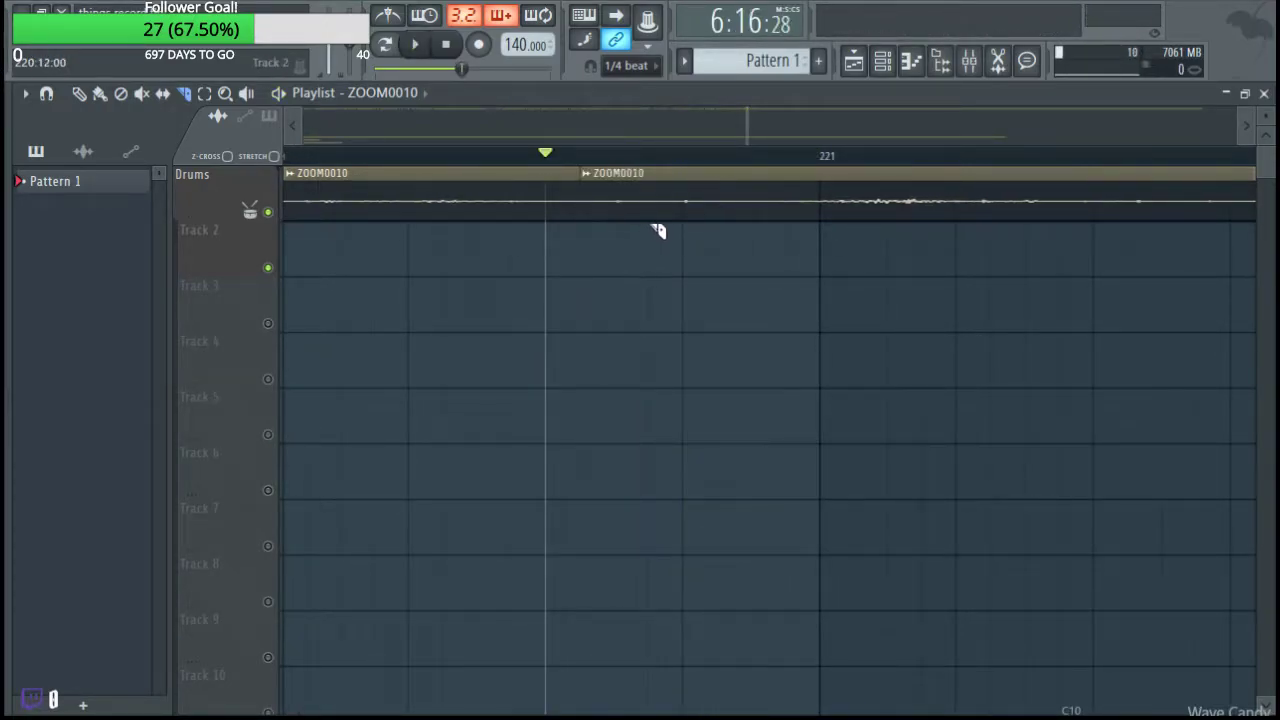
left_click(727, 215)
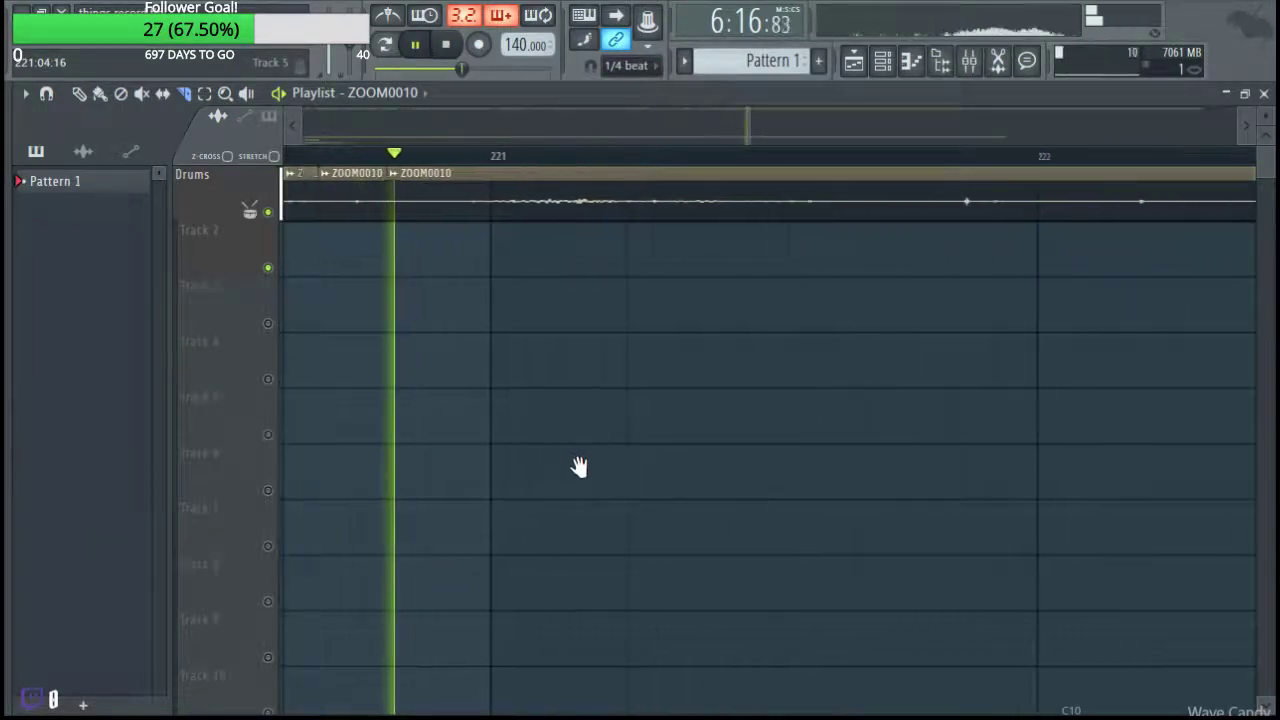
Slice the ZOOM0010 clip at about bar 221.25 and replay the recording from that point.
key("space")
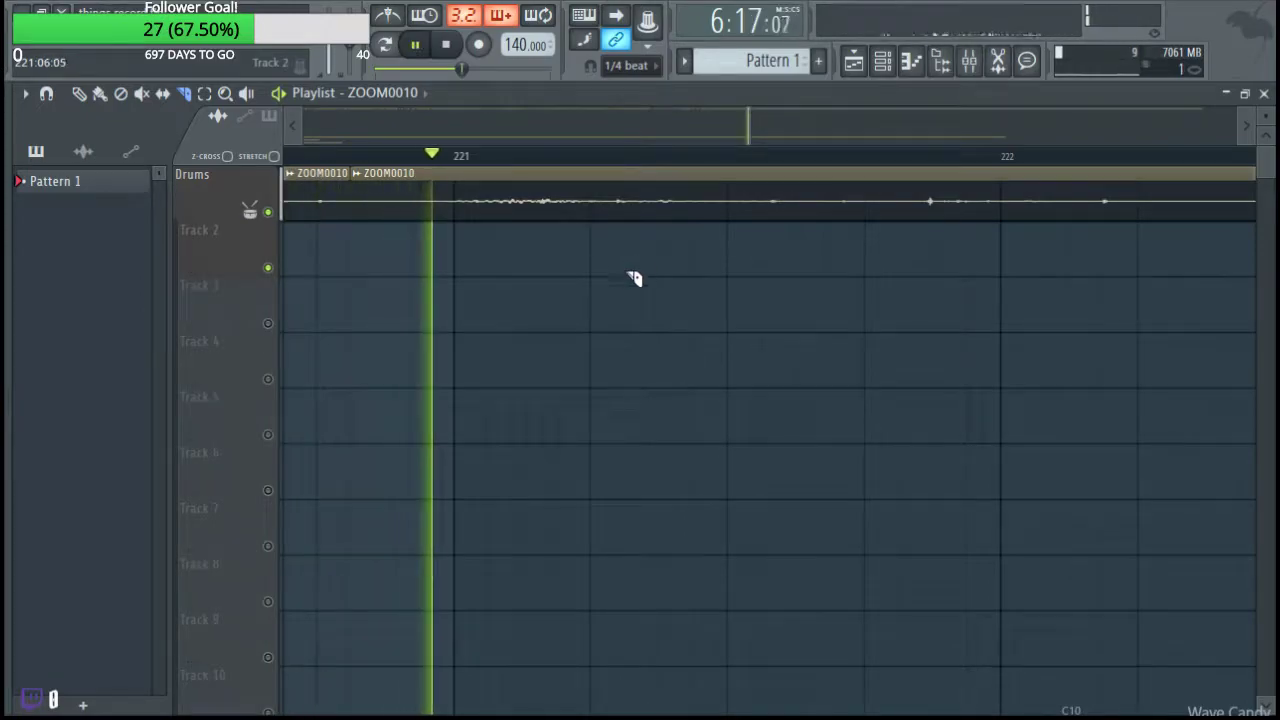
key("space")
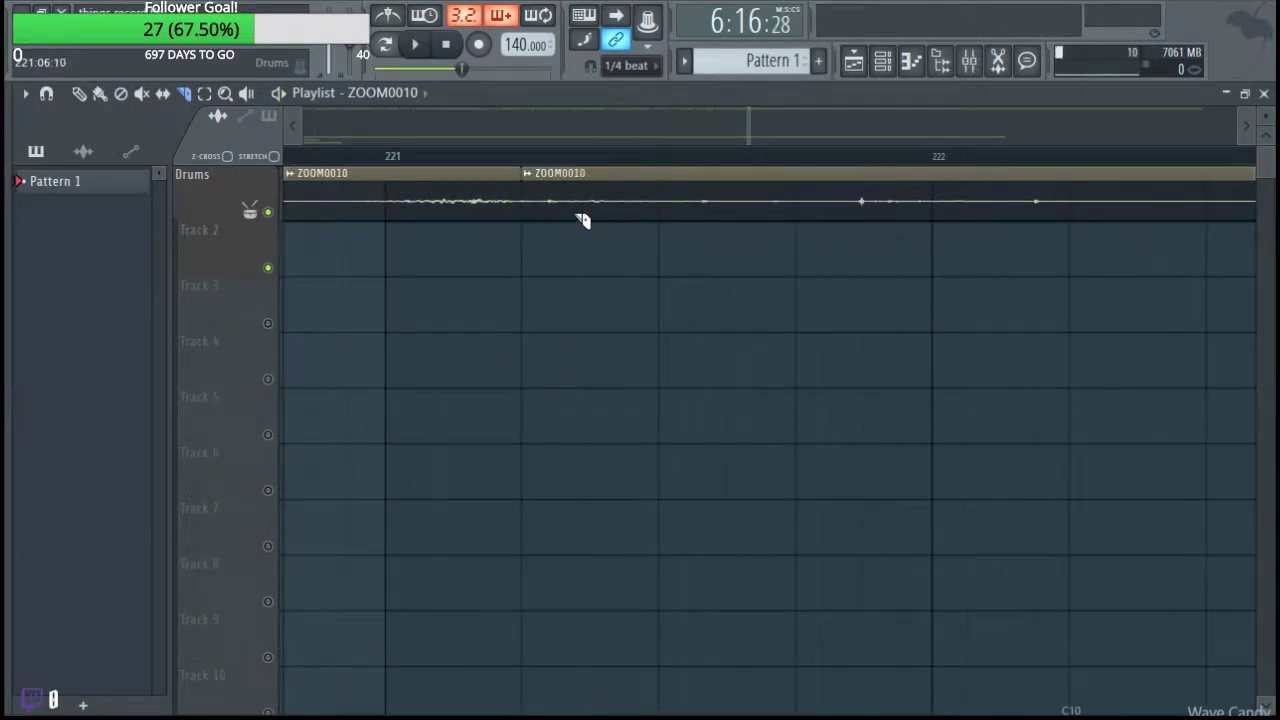
scroll(630, 262, "up", 2)
left_click(488, 156)
key("space")
key("space")
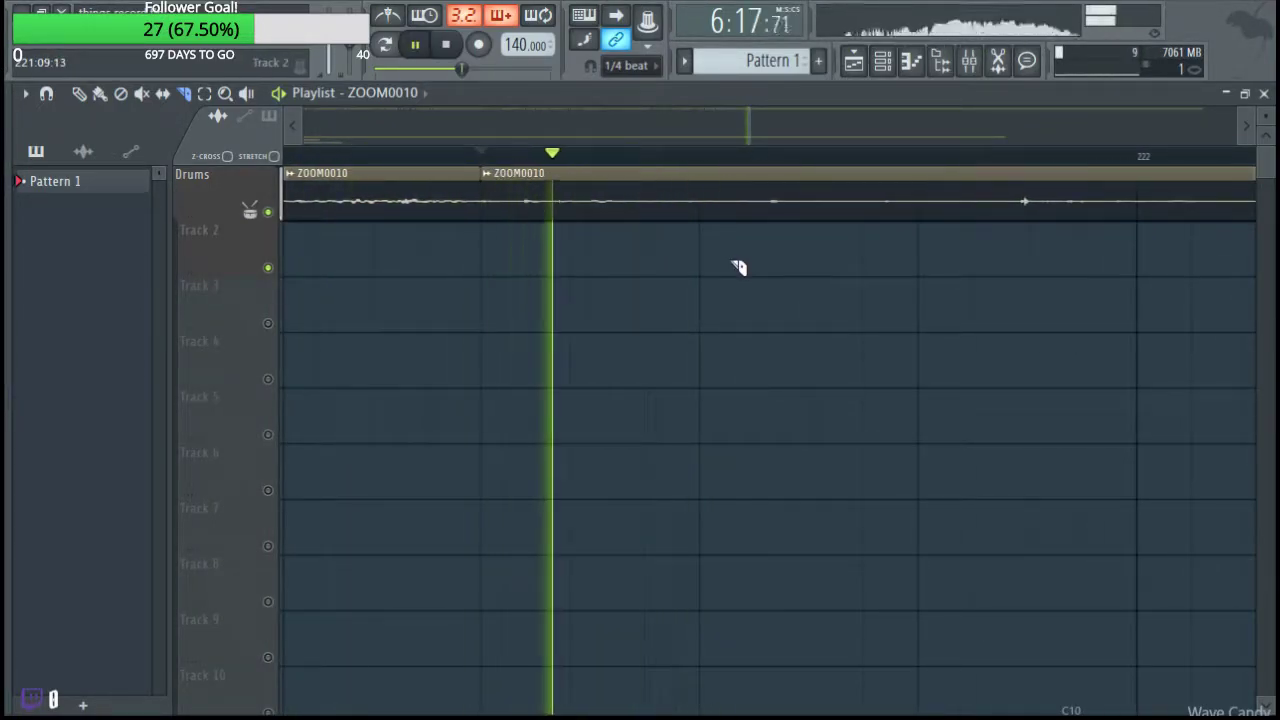
Slice the ZOOM0010 clip three times between about bars 221.5 and 222.1, playing the recording between cuts.
left_click_drag(697, 316, 626, 318)
key("space")
key("space")
key("space")
left_click_drag(686, 200, 686, 229)
key("space")
left_click_drag(743, 378, 557, 386)
key("space")
left_click_drag(612, 220, 622, 230)
key("space")
left_click_drag(660, 362, 345, 362)
key("space")
left_click_drag(598, 200, 548, 228)
key("space")
Slice the ZOOM0010 clip at about bars 222.7, 223.25, 223.5 and 223.6 while playing the recording.
left_click_drag(767, 340, 587, 394)
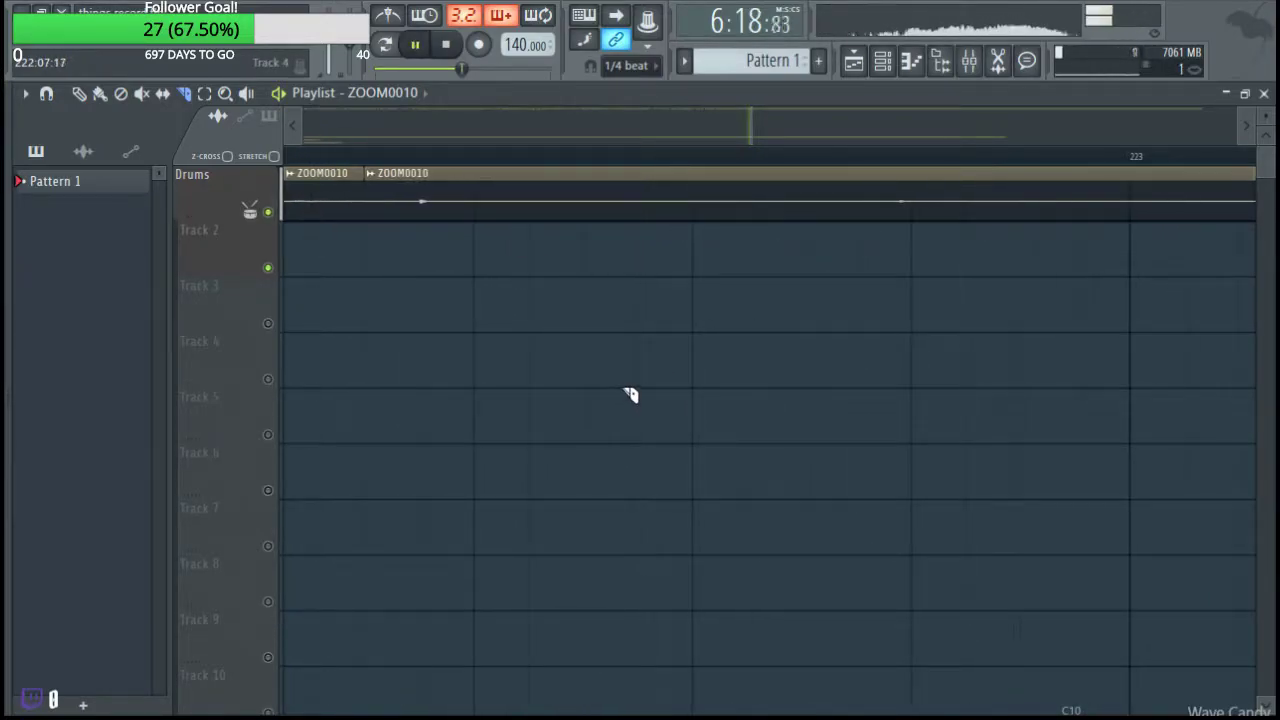
left_click_drag(677, 384, 549, 368)
left_click_drag(732, 197, 736, 206)
key("space")
key("space")
left_click_drag(676, 374, 270, 360)
left_click(815, 207)
scroll(595, 440, "up", 2)
key("space")
left_click(384, 211)
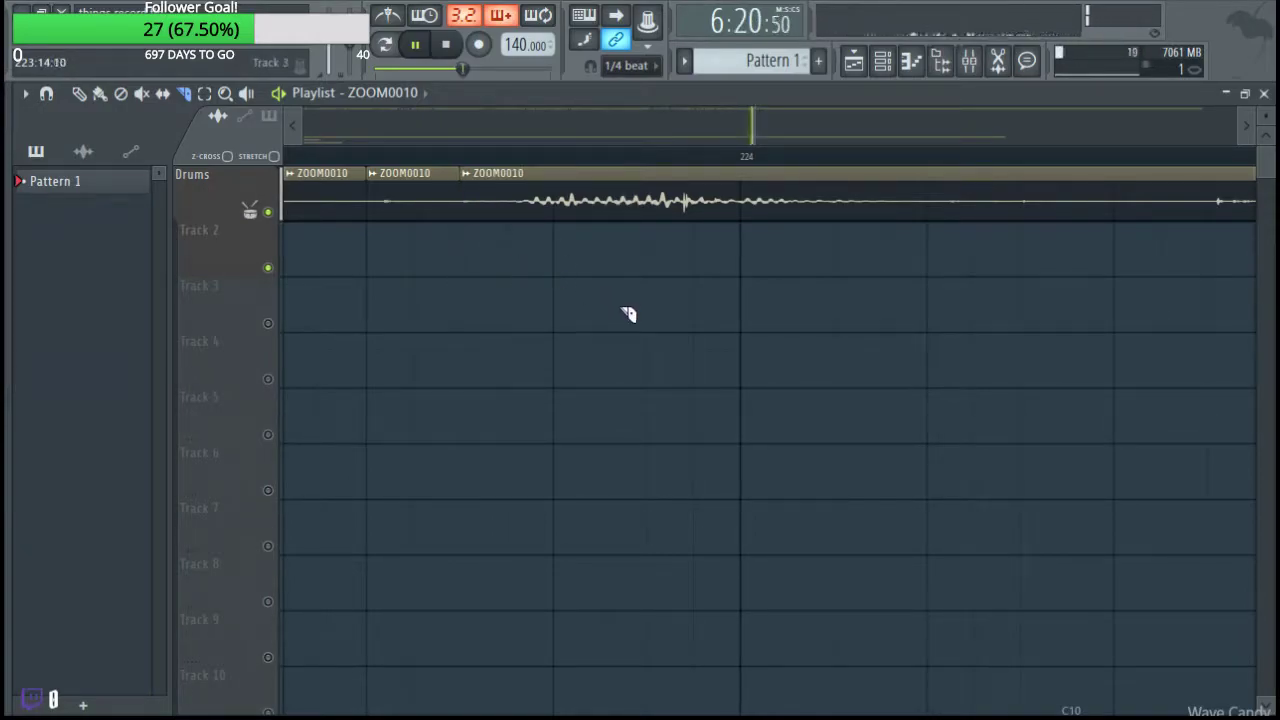
Slice the ZOOM0010 clip at about bars 223.9, 224.2, 224.6, 225, 225.1 and 225.3.
key("space")
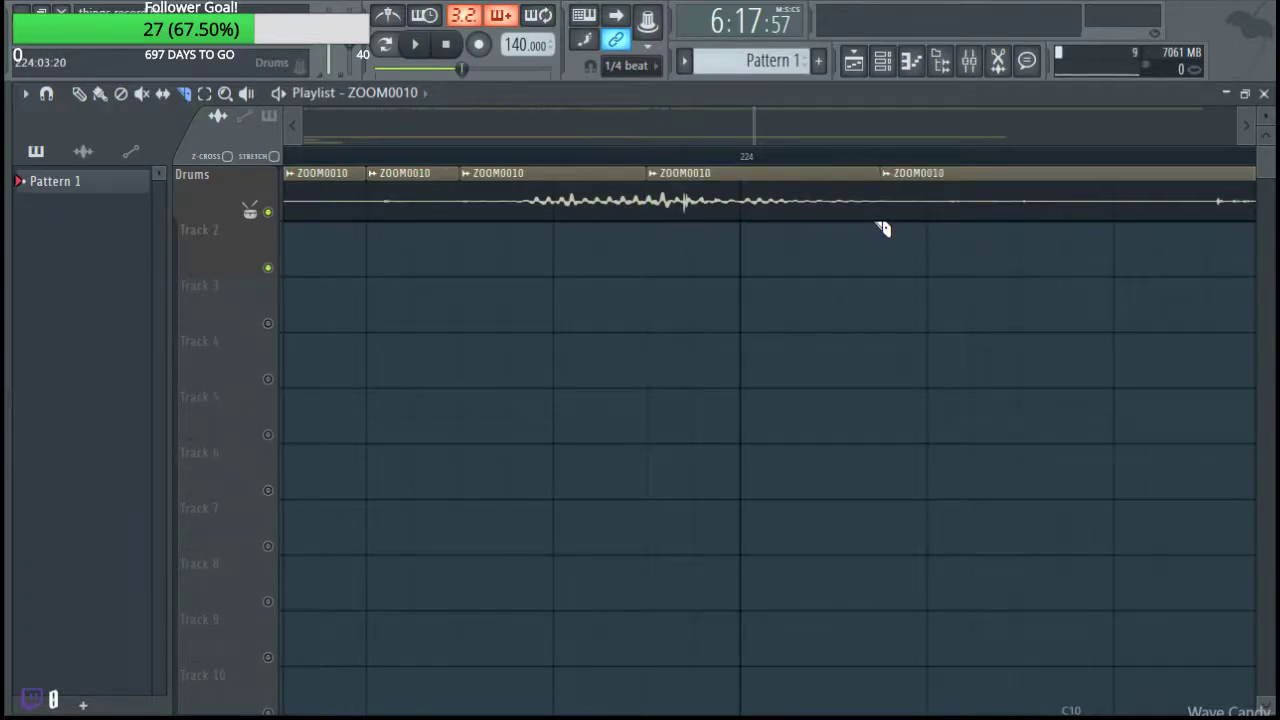
scroll(463, 446, "down", 4)
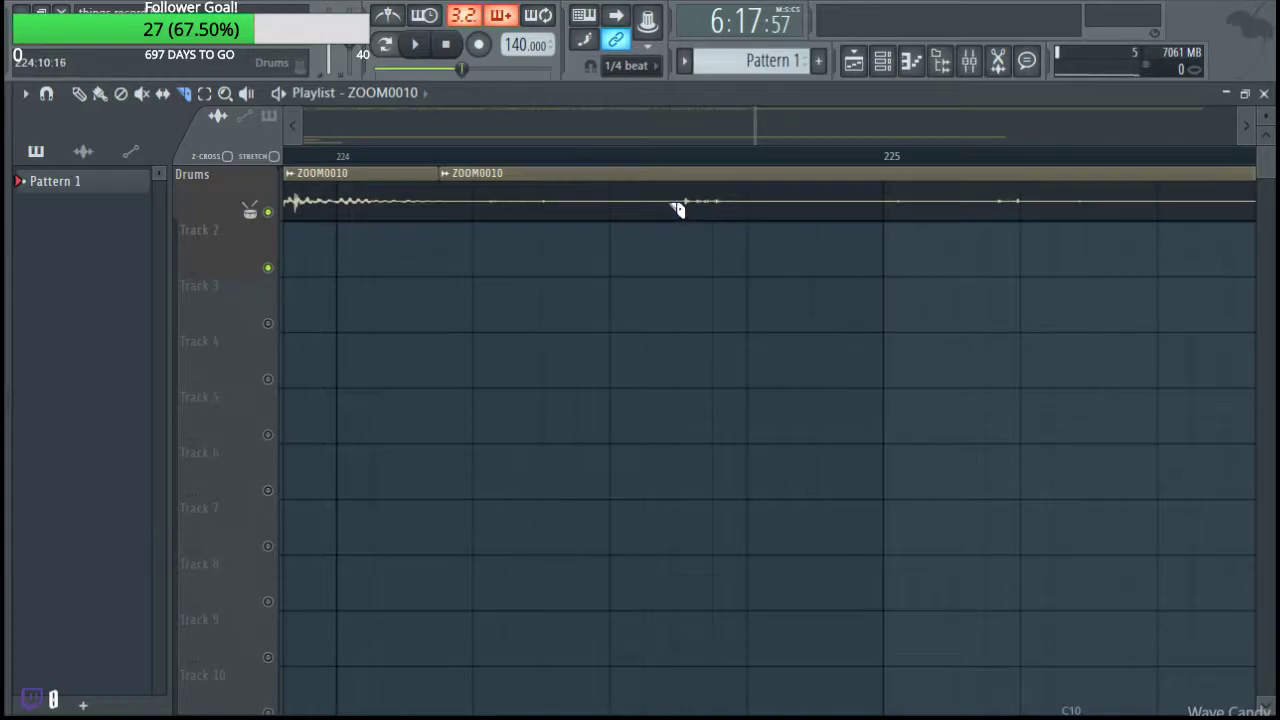
left_click_drag(890, 290, 480, 494)
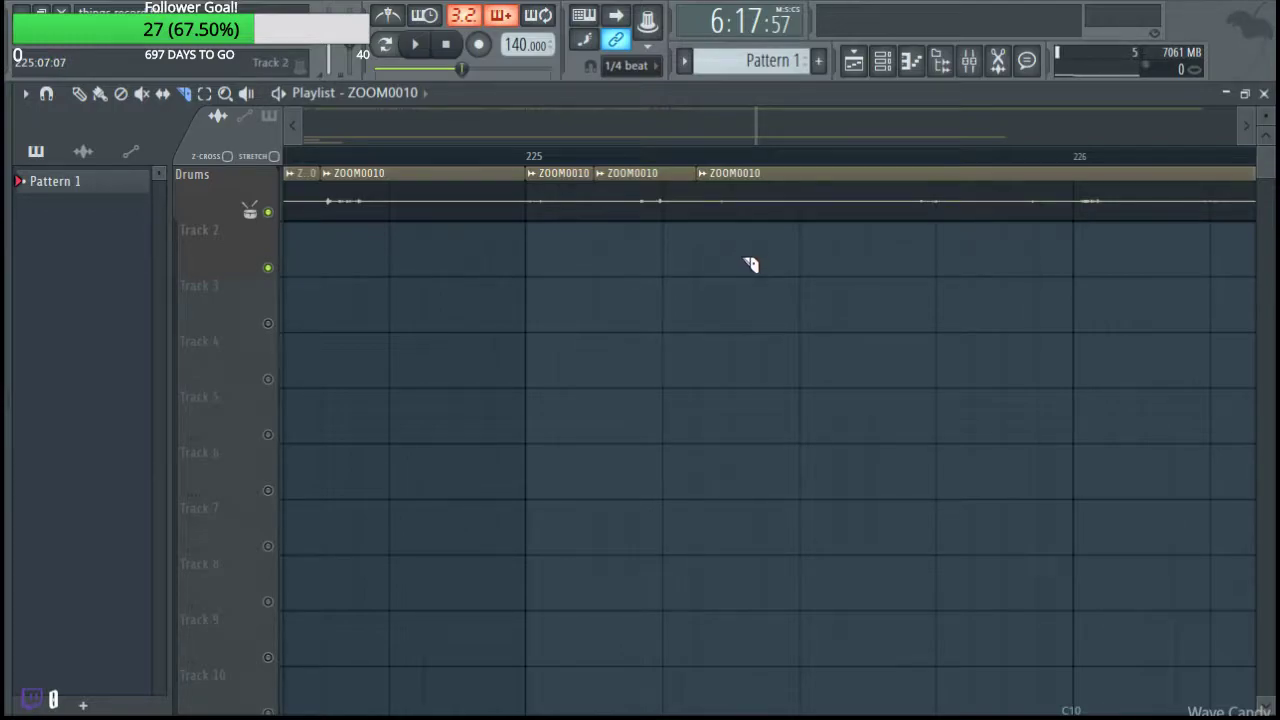
Slice the ZOOM0010 clip at about bars 225.5, 225.7, 225.9, 226 and 226.1.
scroll(745, 268, "down", 5)
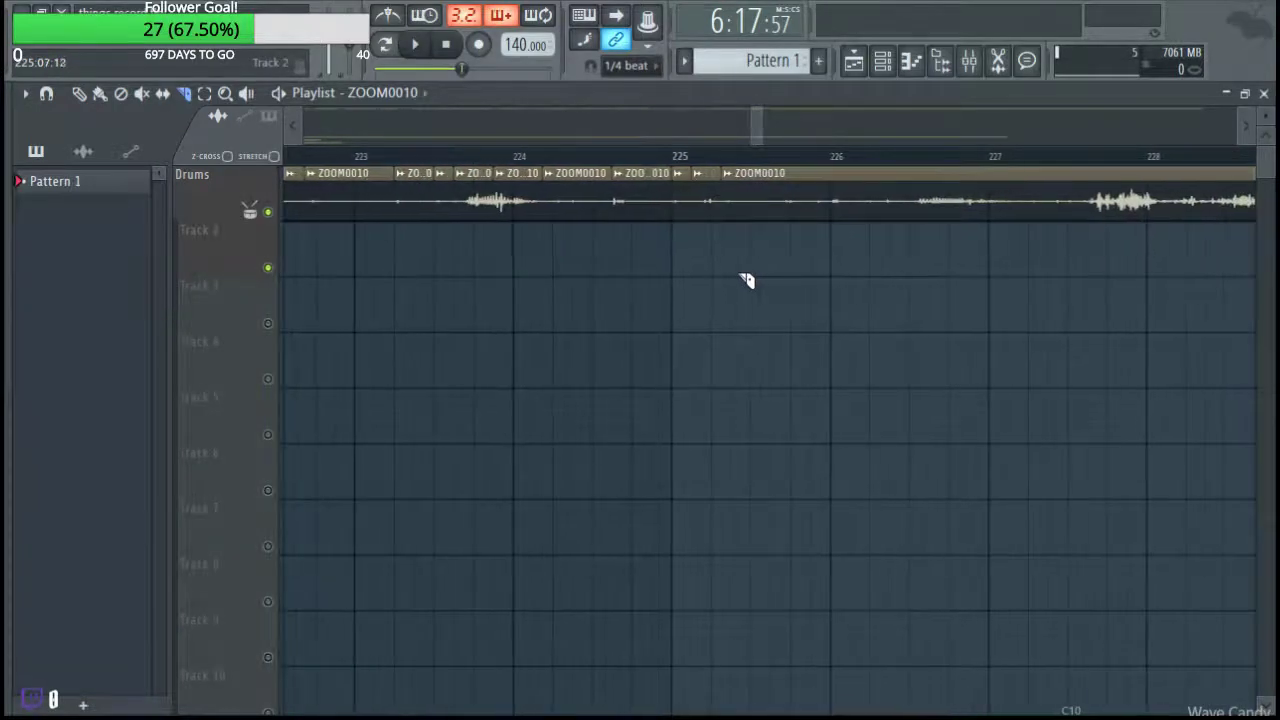
scroll(730, 342, "up", 5)
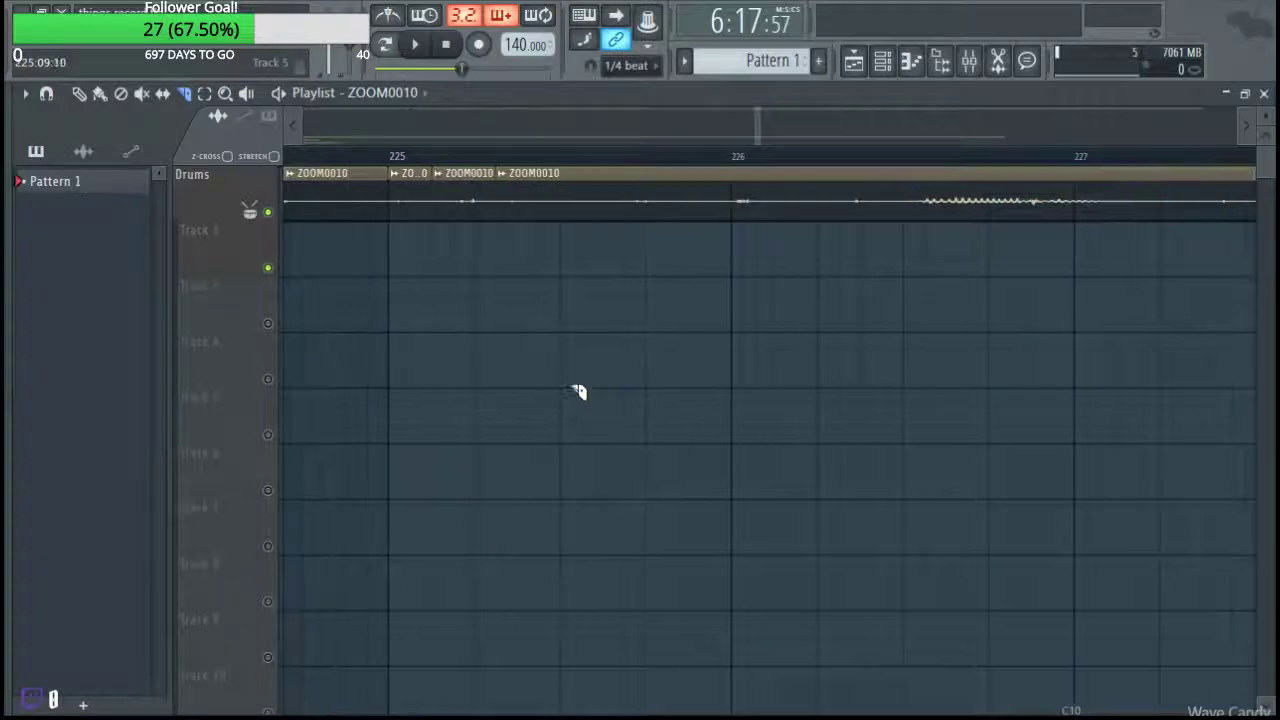
scroll(650, 225, "up", 3)
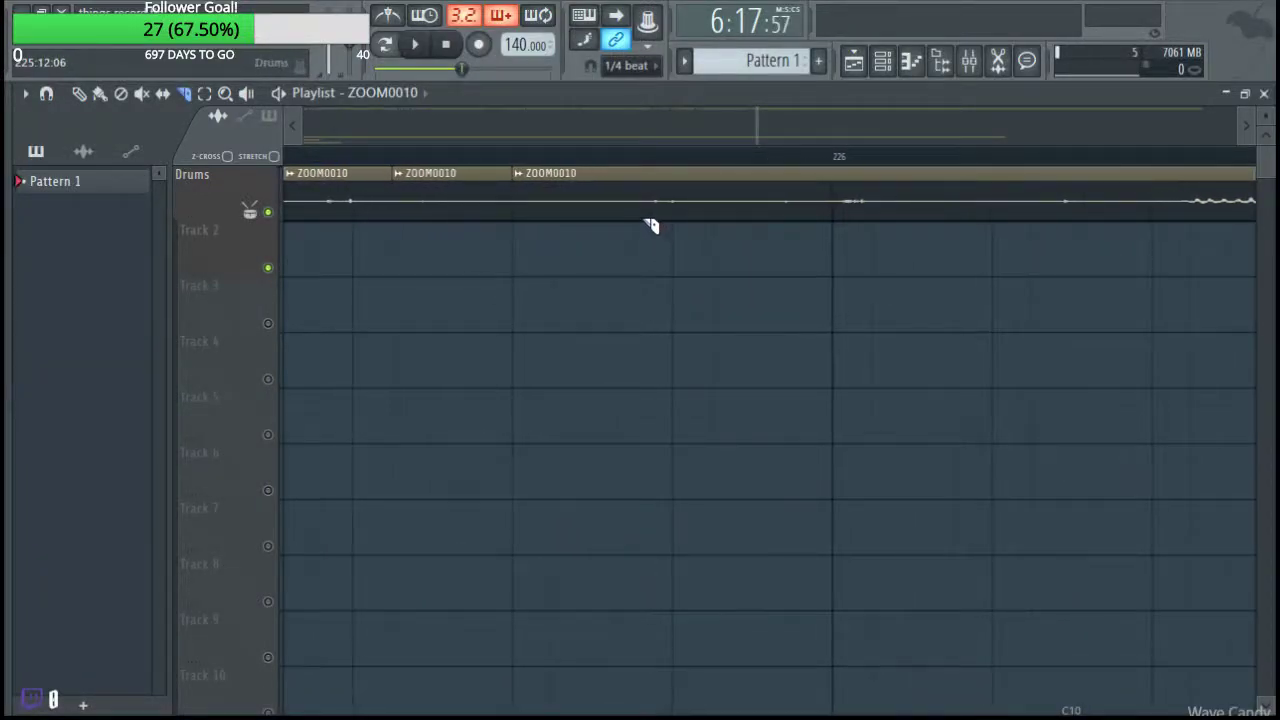
scroll(758, 300, "right", 3)
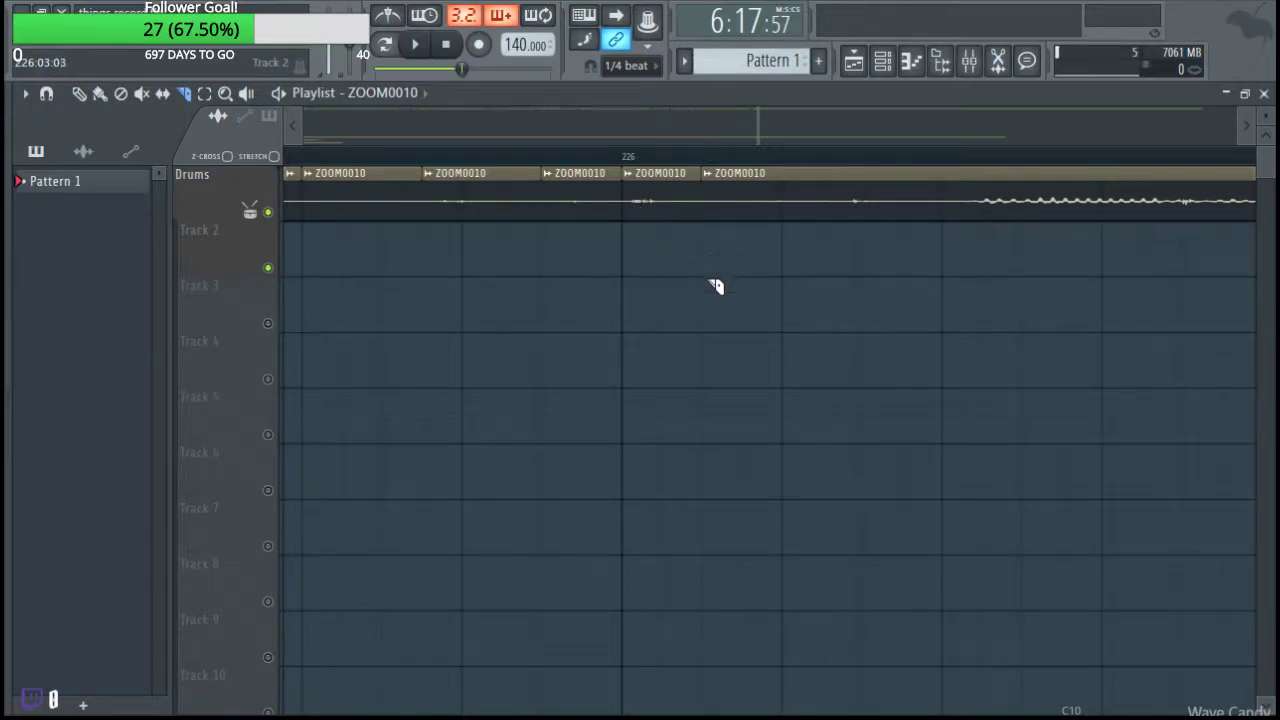
scroll(775, 367, "up", 5)
scroll(784, 370, "down", 5)
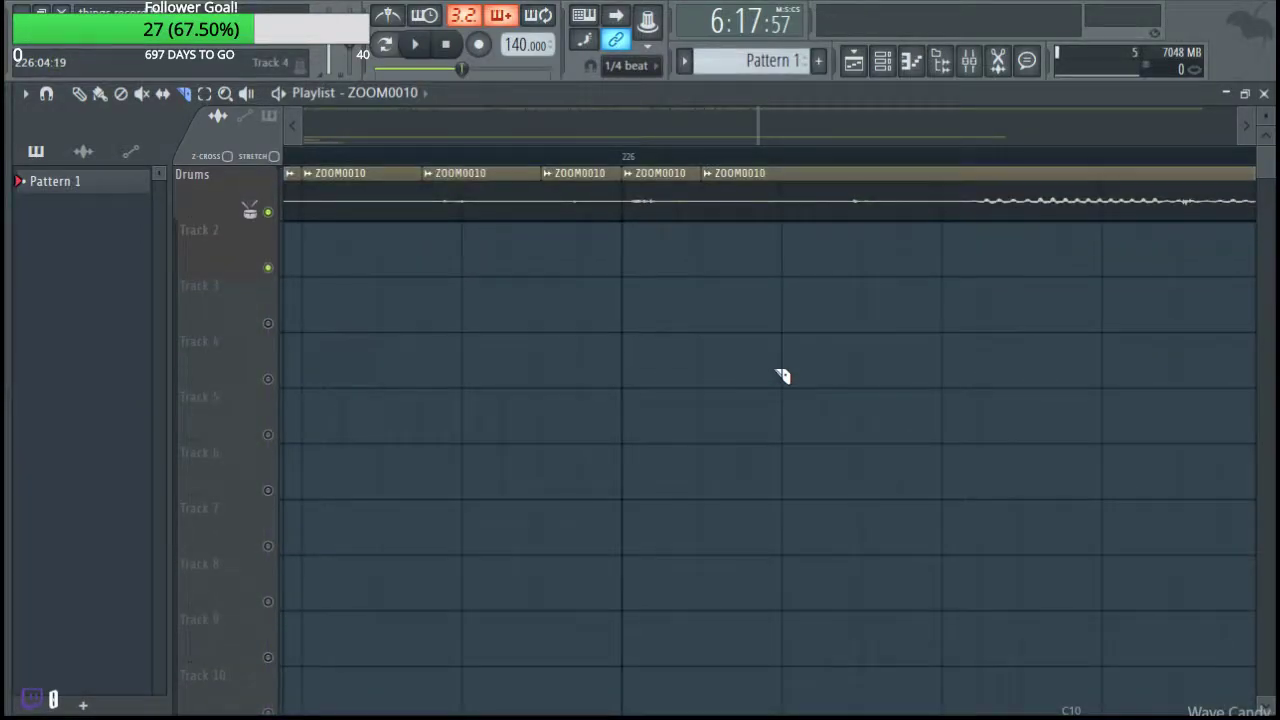